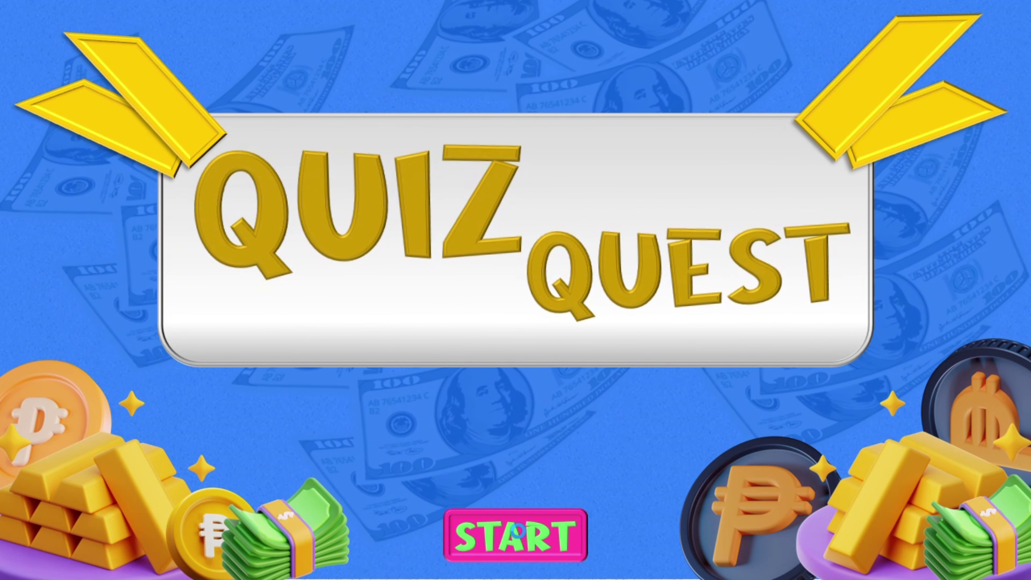
Start the Quiz Quest game and play tile 1 through its question, answer and prize
click(519, 533)
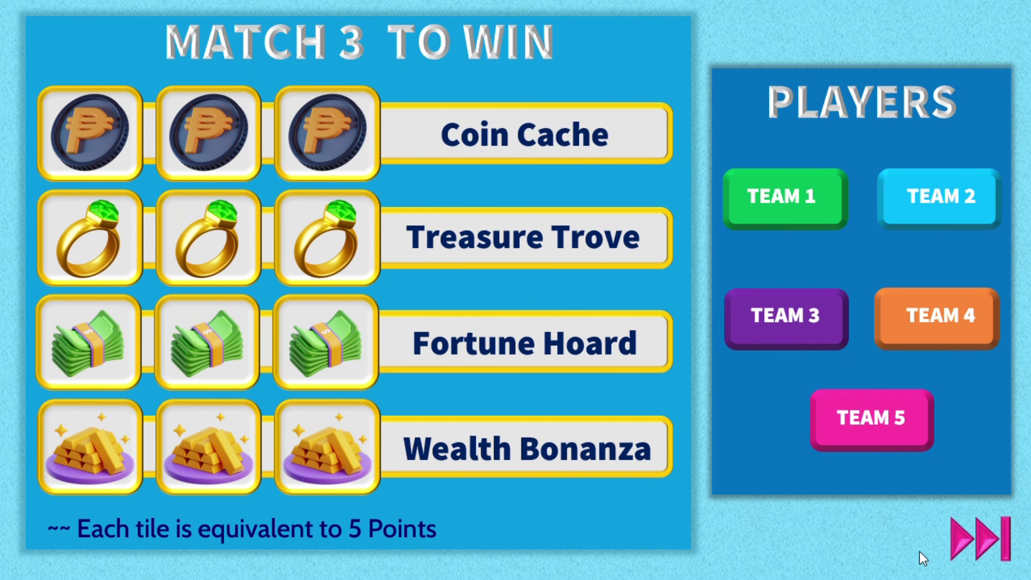
click(979, 546)
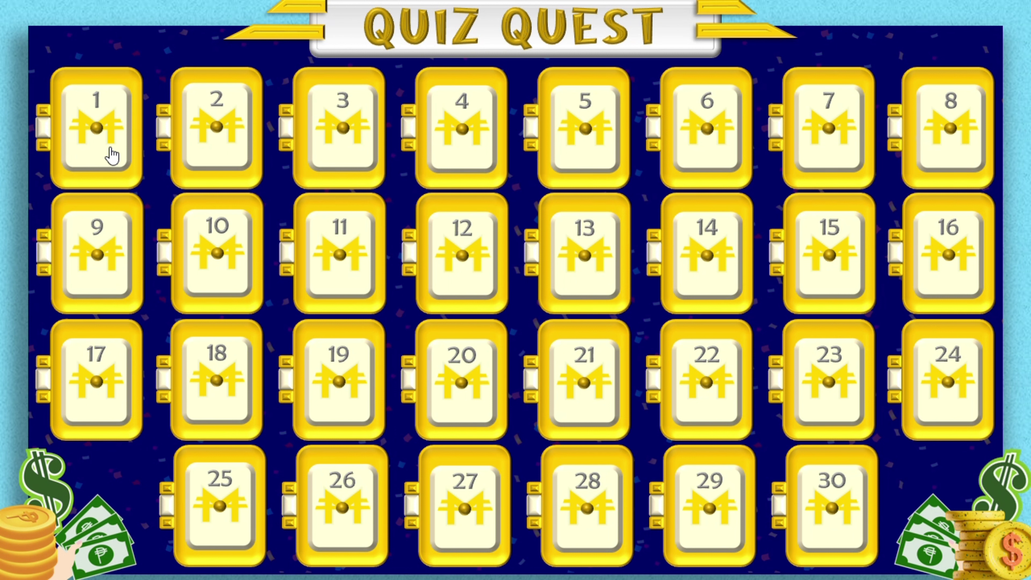
click(97, 132)
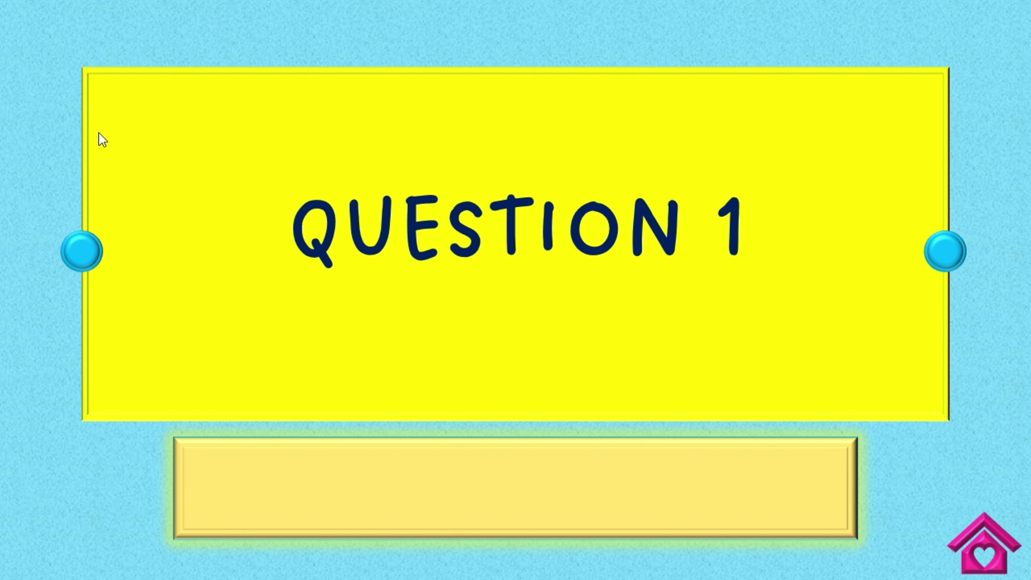
click(506, 481)
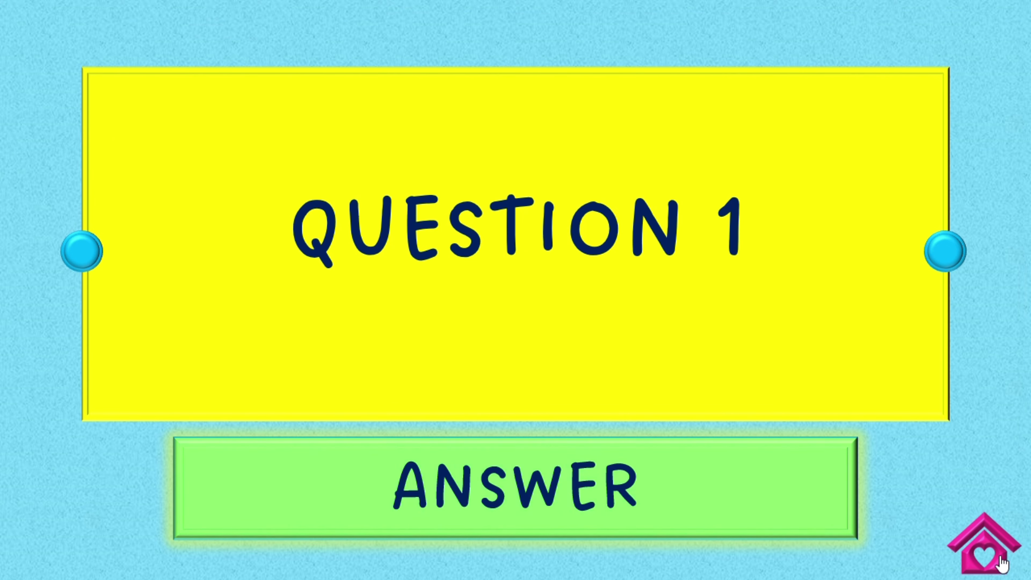
click(1000, 564)
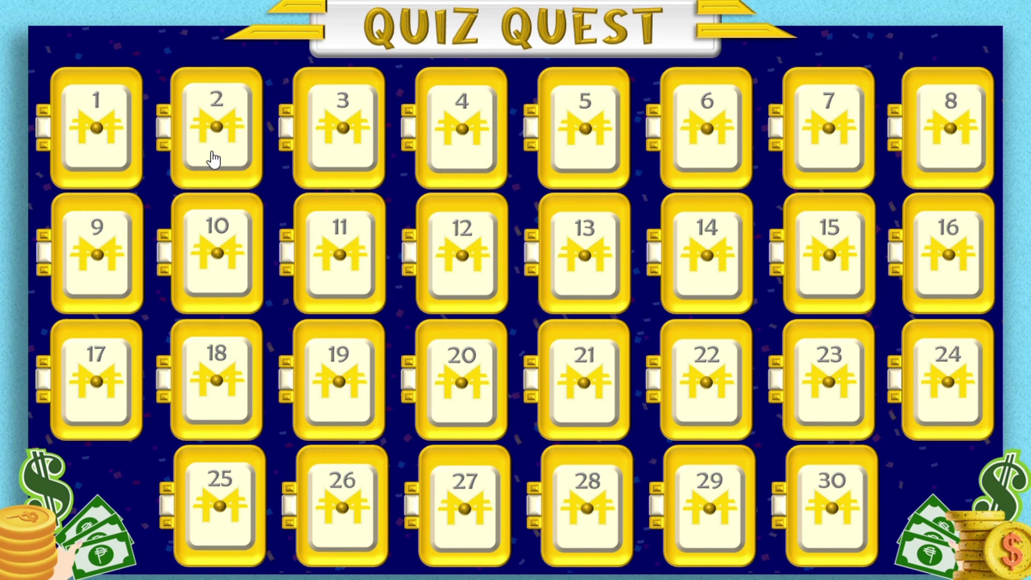
click(113, 158)
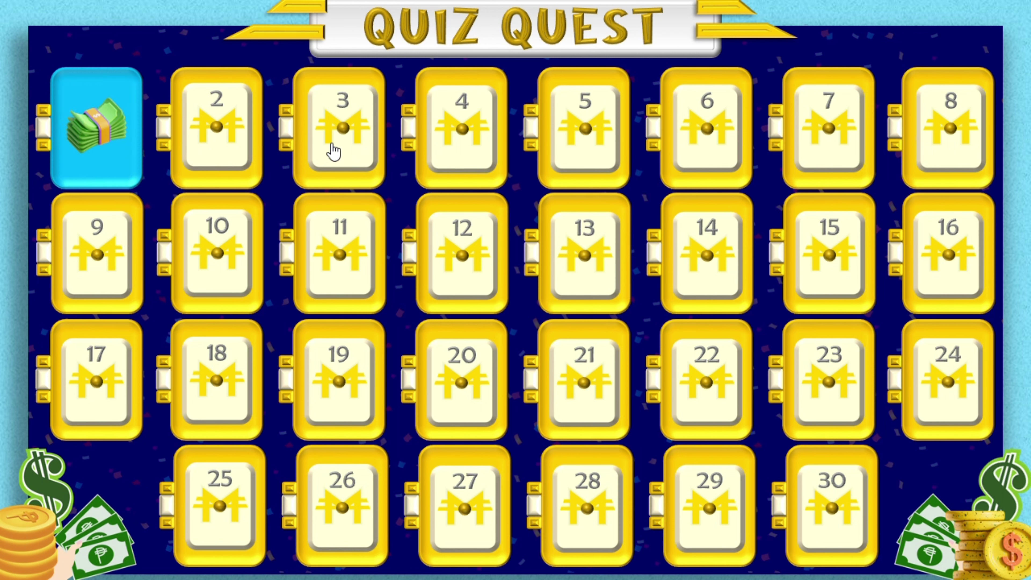
Play tiles 3 and 4, revealing the peso coin and gold ring prizes
click(345, 136)
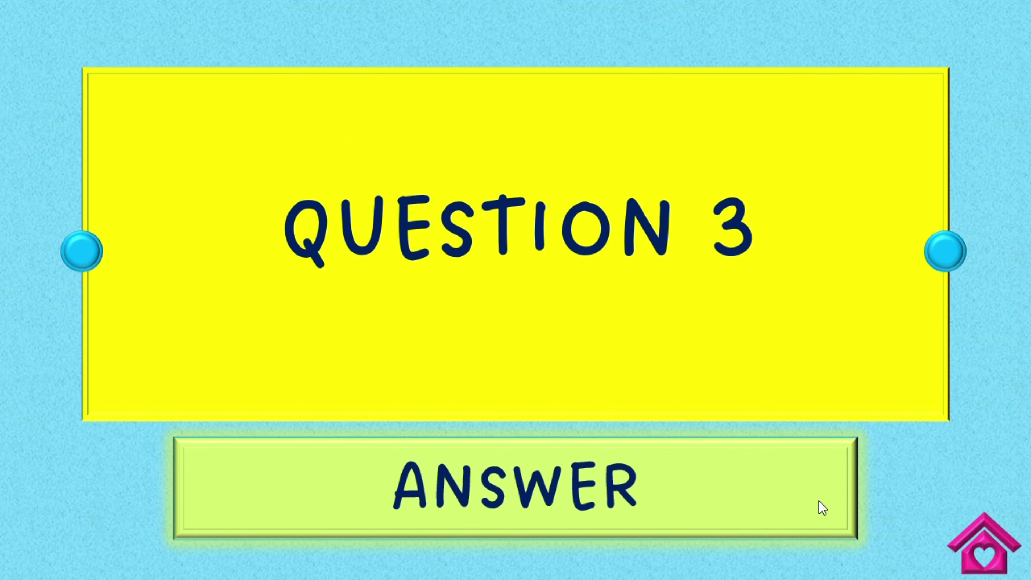
click(987, 516)
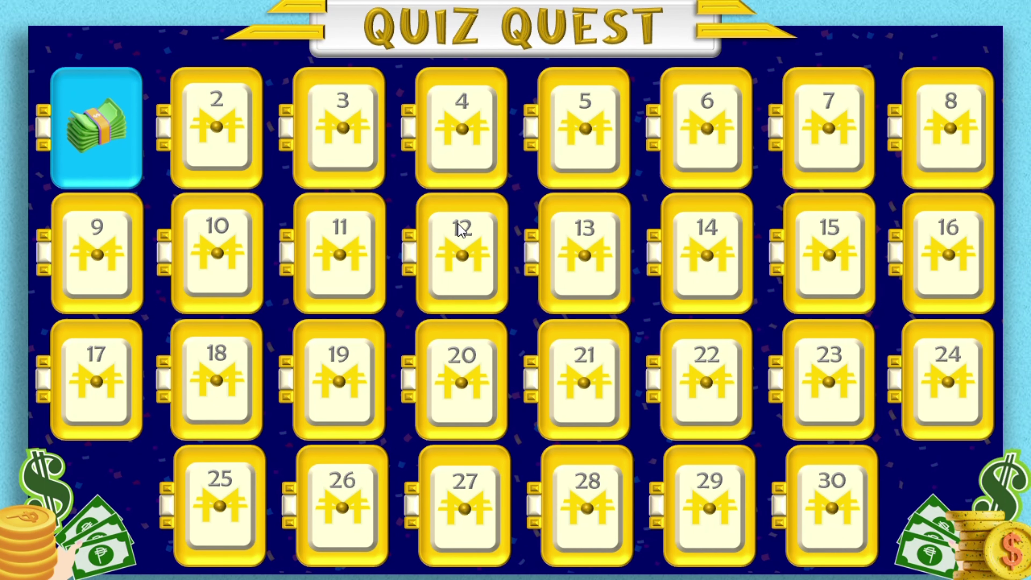
click(365, 168)
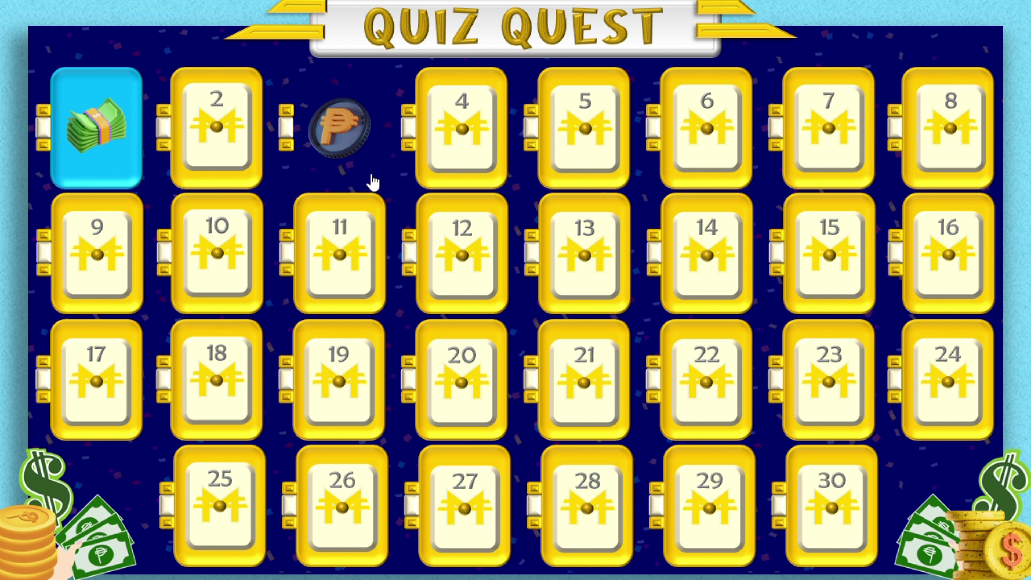
click(466, 140)
click(525, 475)
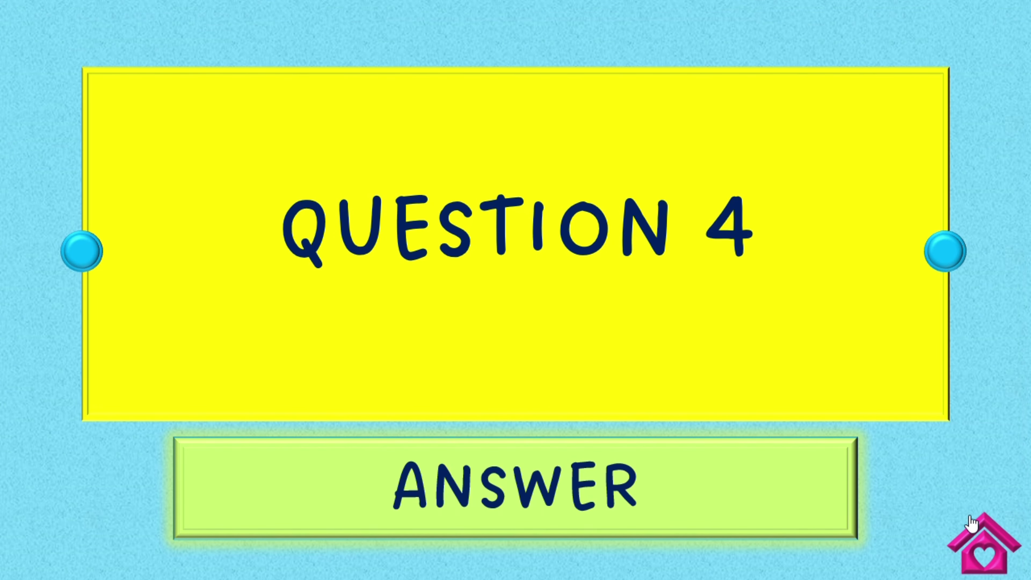
click(987, 538)
click(480, 157)
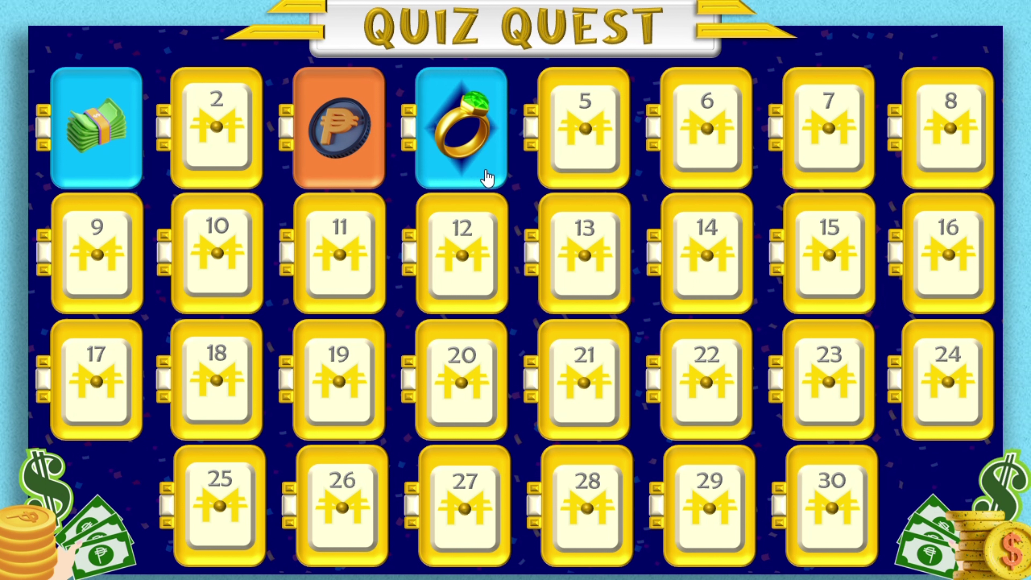
Play tile 22 to reveal the money stack, then go back to the title slide
click(703, 384)
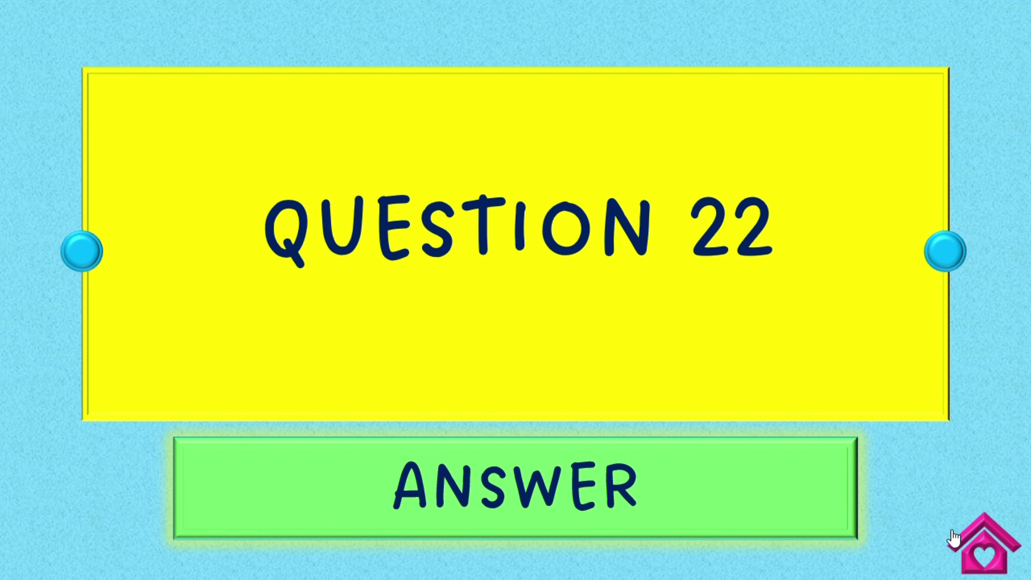
click(952, 539)
click(724, 413)
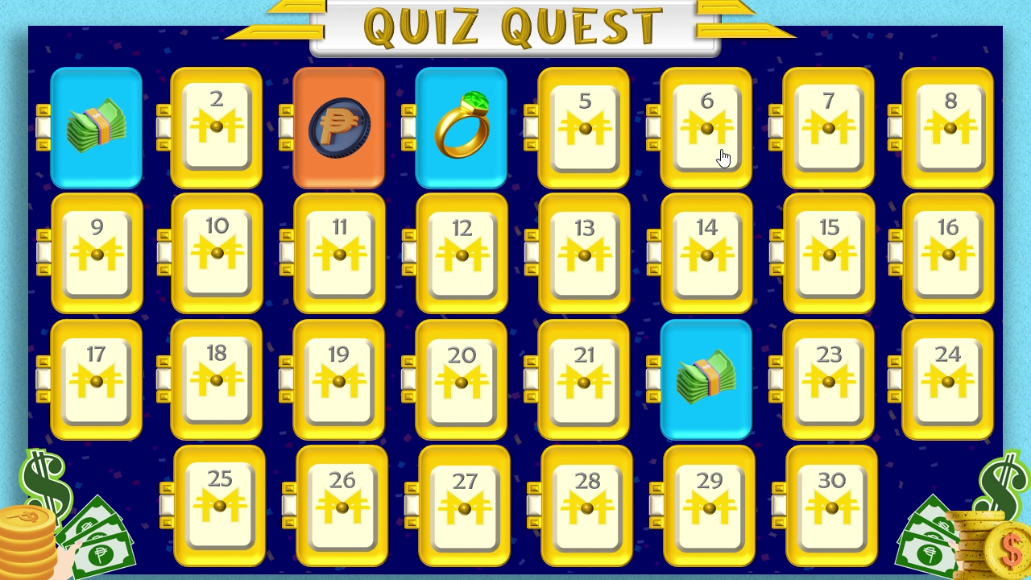
click(684, 60)
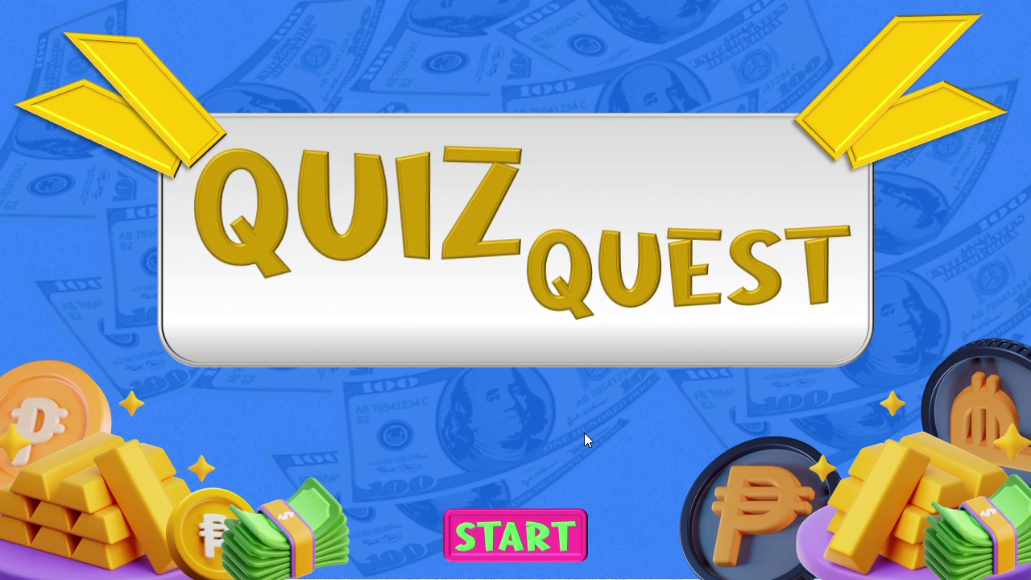
Restart the game and view the Coin Cache and Fortune Hoard prize slides before leaving
click(553, 494)
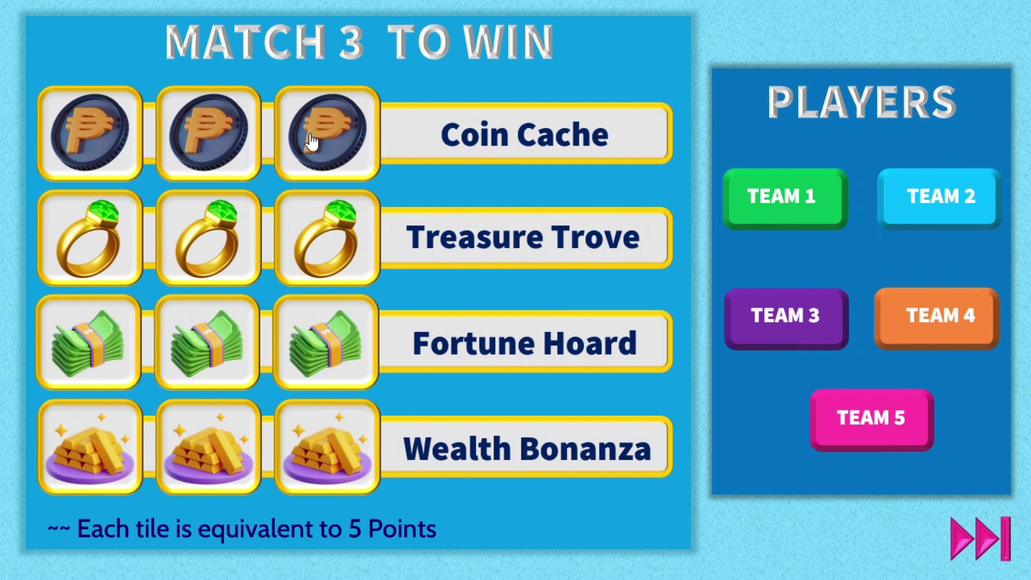
click(352, 143)
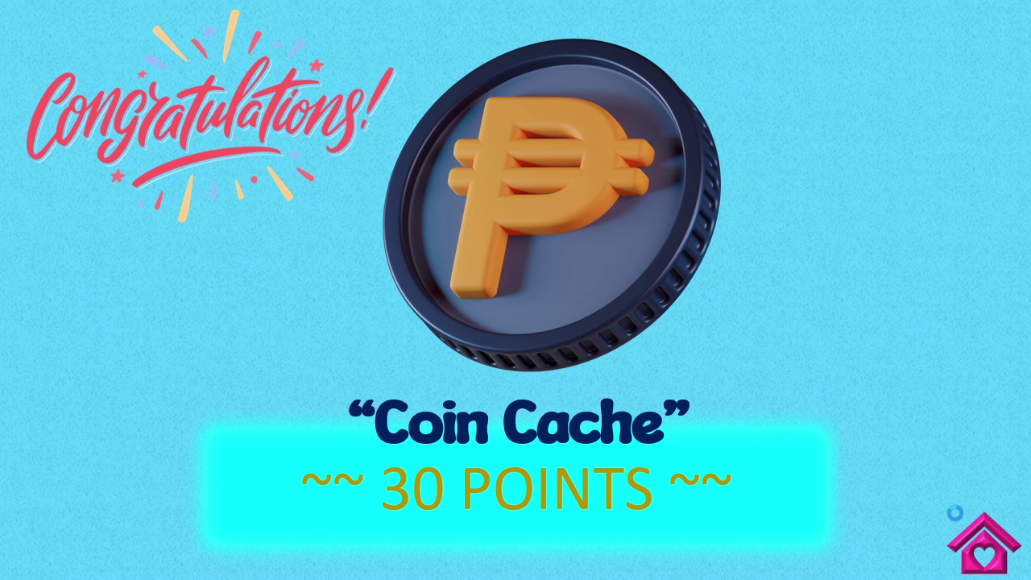
click(540, 459)
click(334, 379)
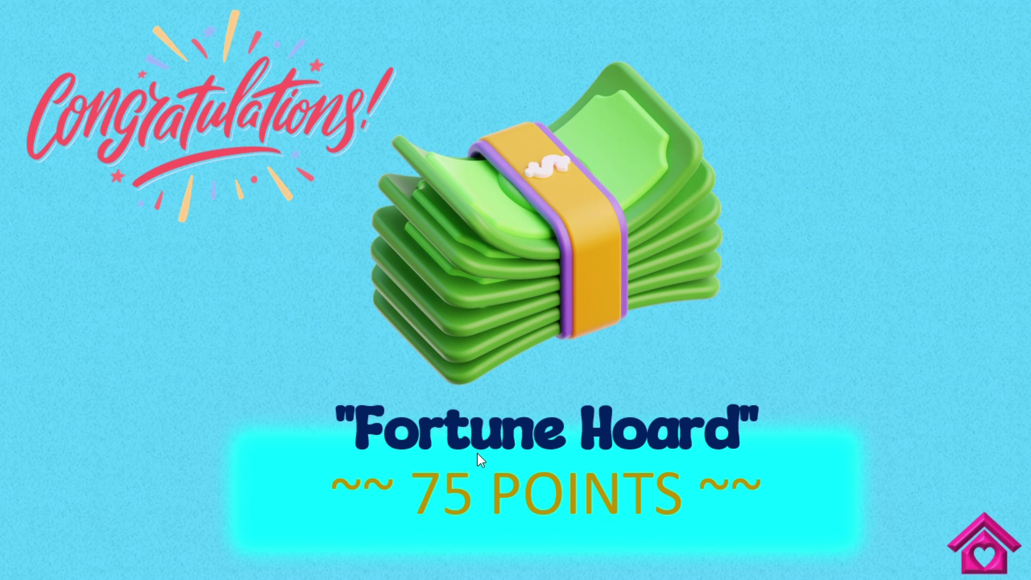
click(996, 554)
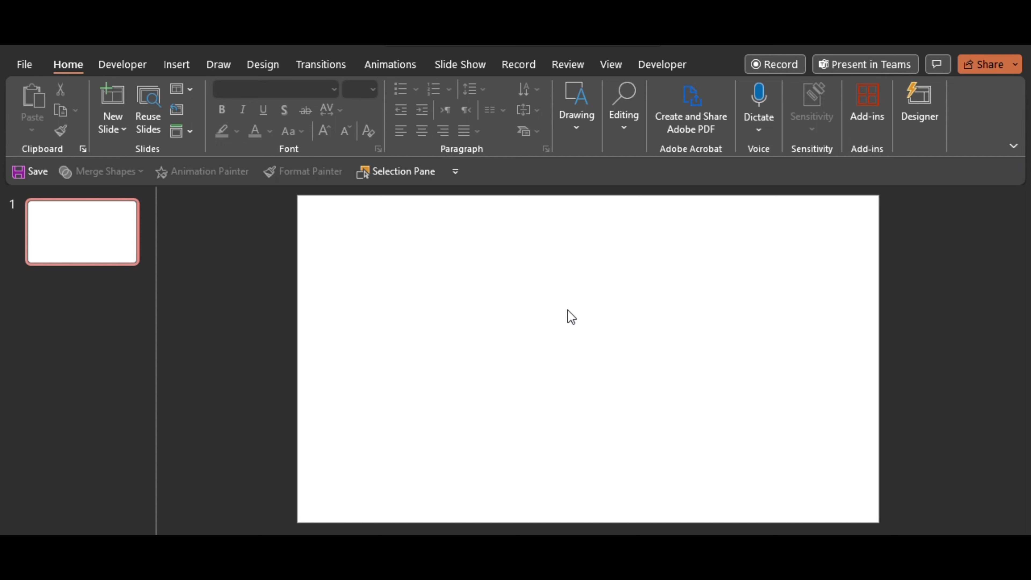
Fill the slide background with a light speckled texture via Format Background
click(262, 66)
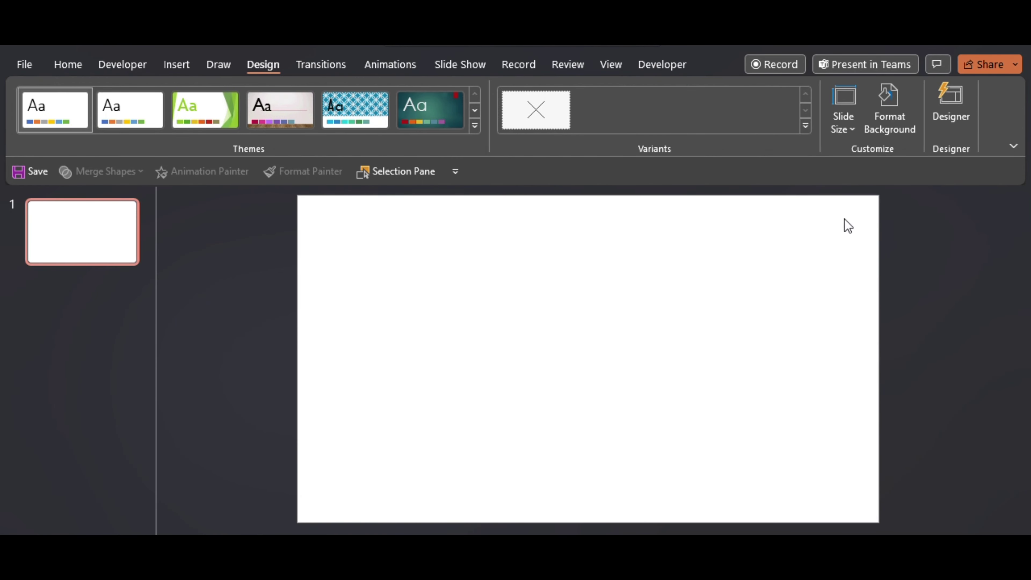
click(888, 117)
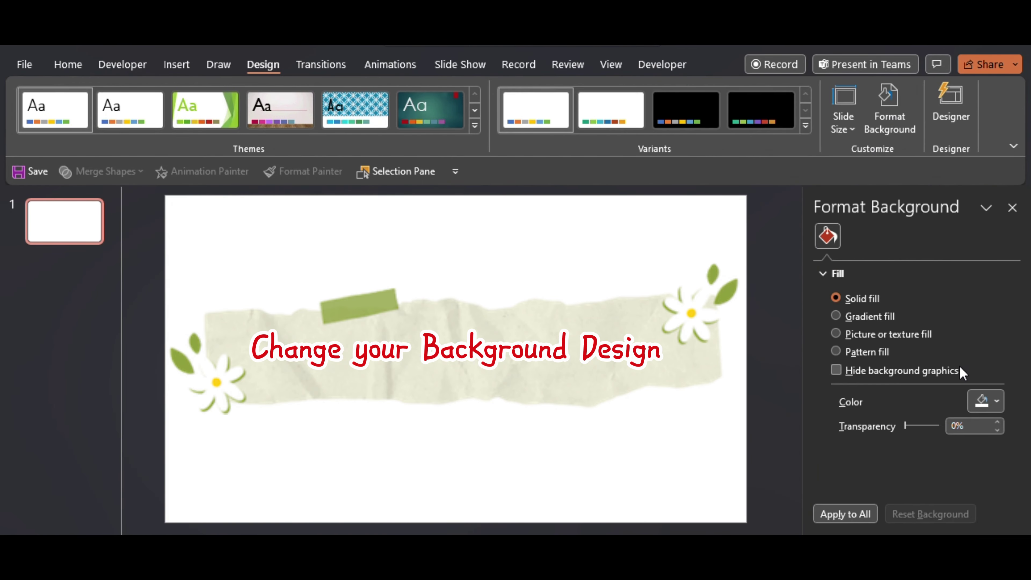
click(859, 352)
click(856, 336)
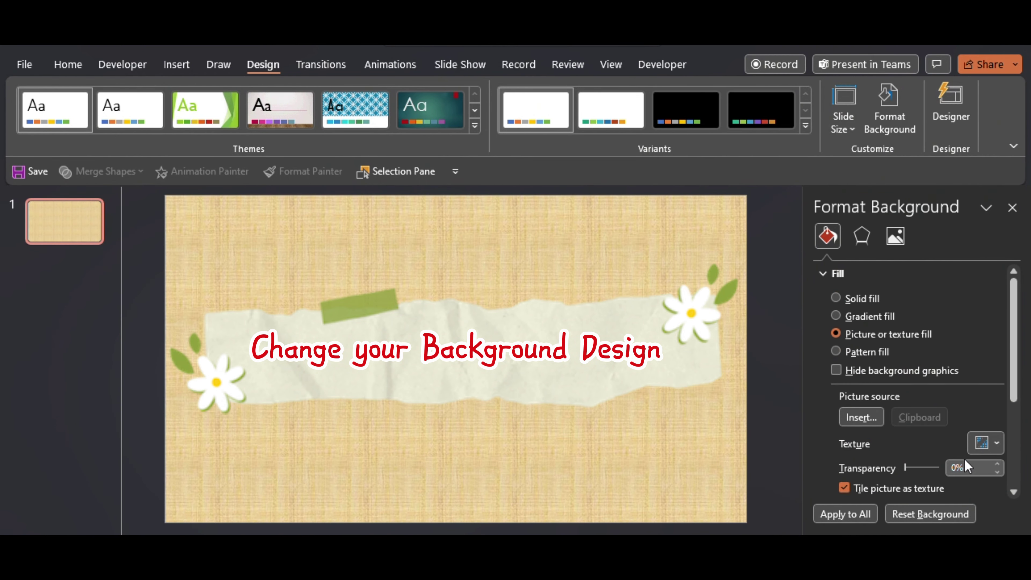
click(986, 443)
click(862, 323)
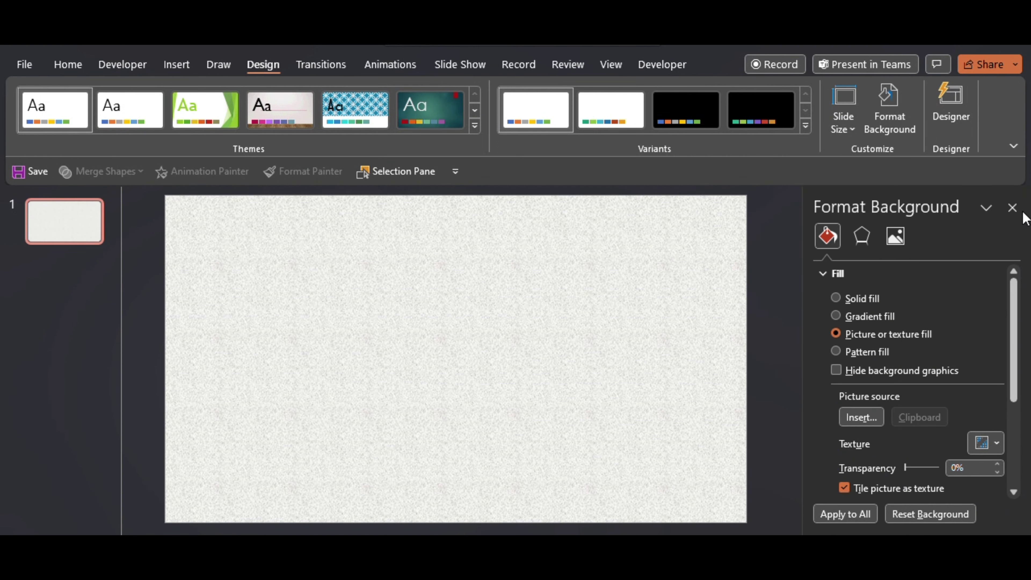
click(1012, 207)
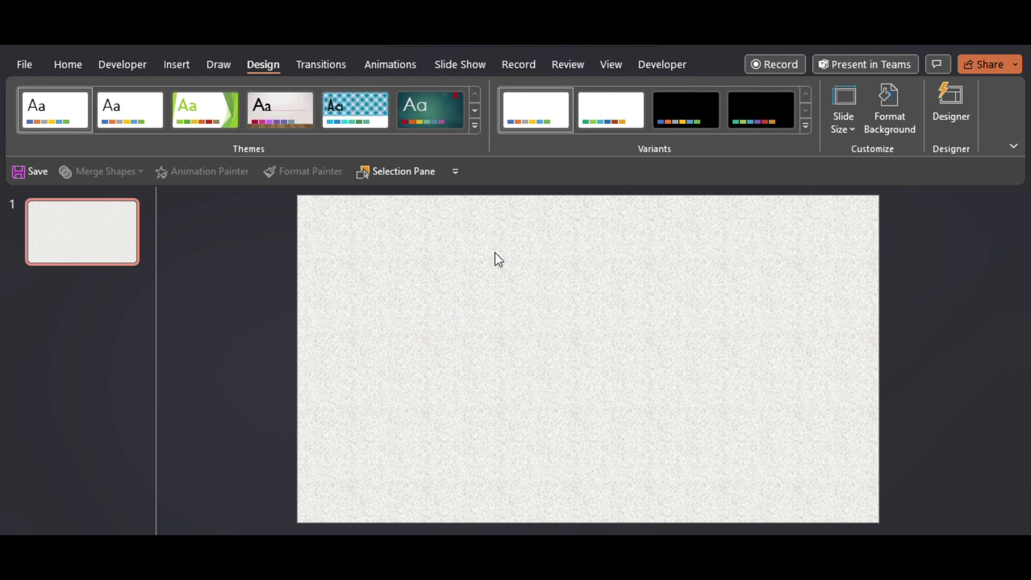
click(176, 64)
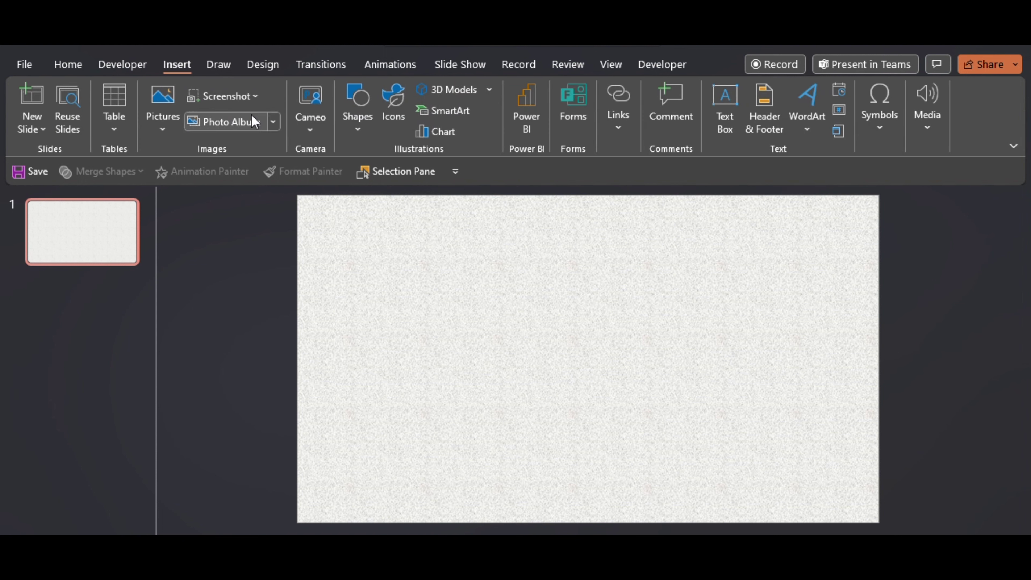
Draw a slide-covering rectangle with no outline and a light blue fill
click(353, 108)
click(404, 176)
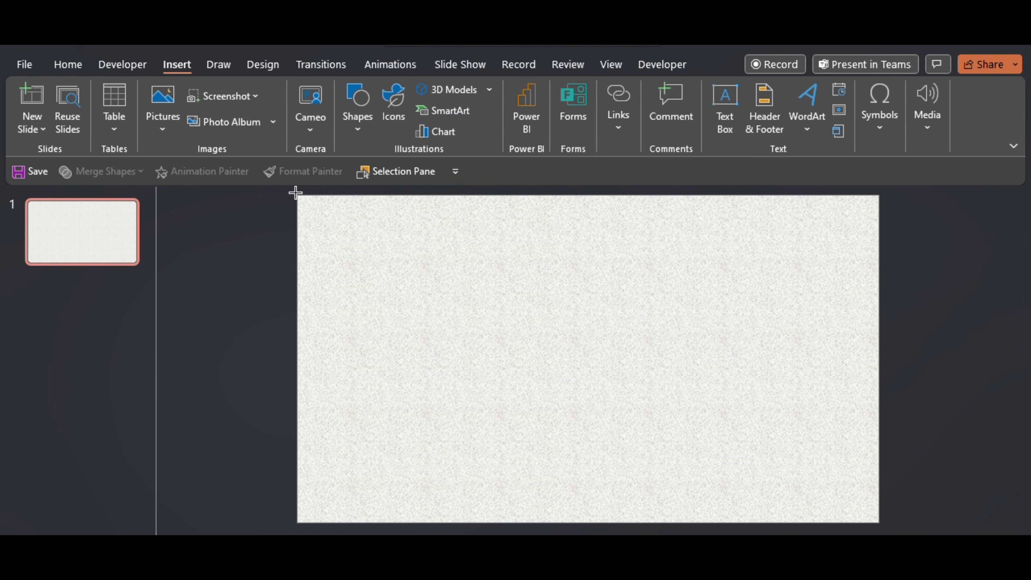
drag(308, 210, 880, 520)
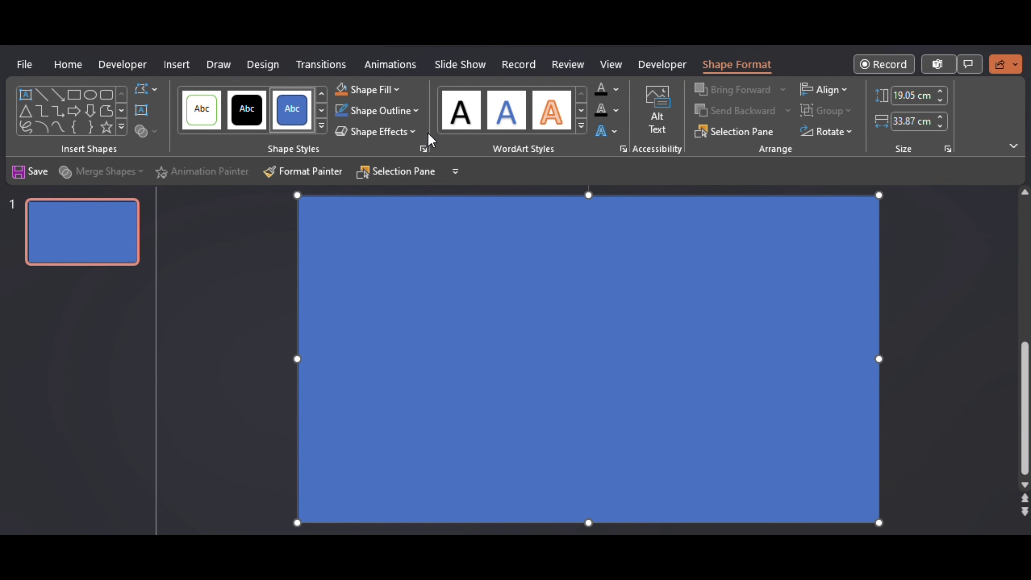
click(361, 110)
click(350, 285)
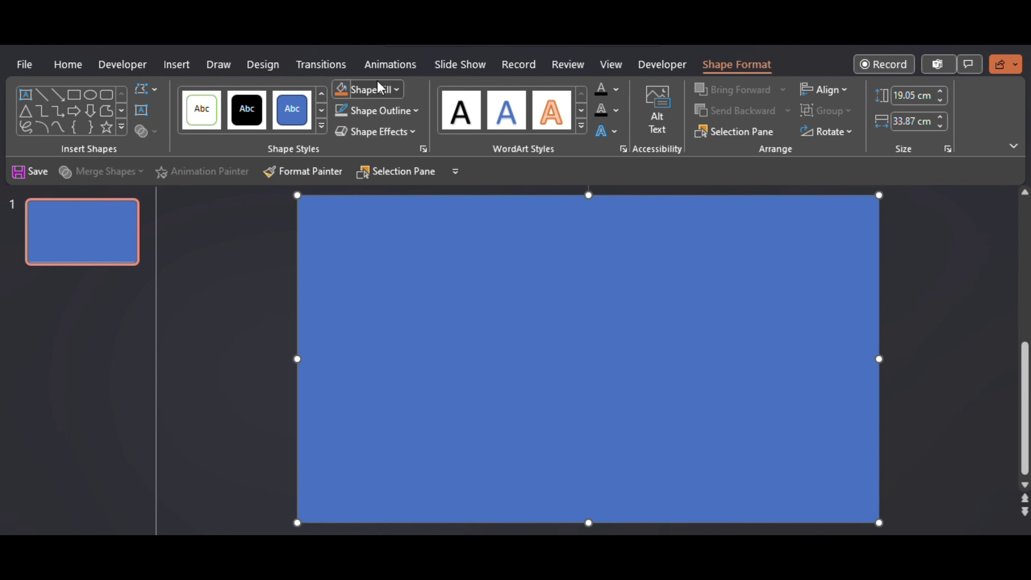
click(380, 90)
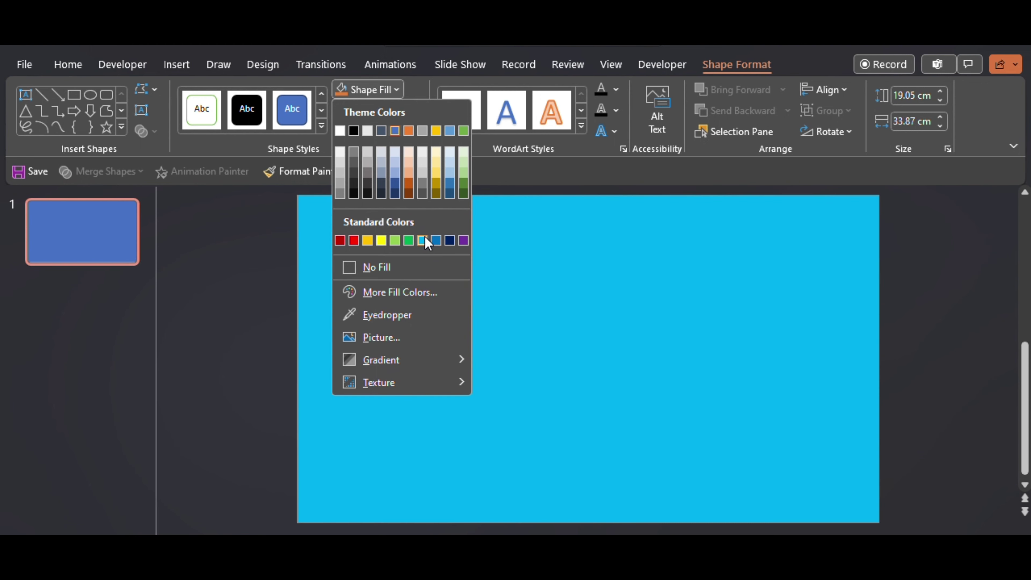
click(423, 239)
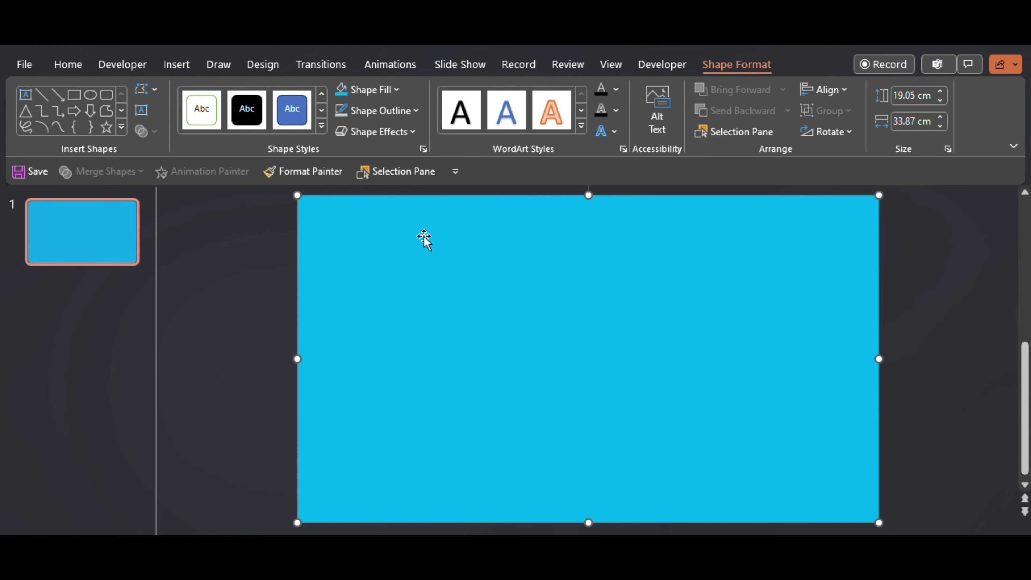
Make the rectangle's fill about 40% transparent and lock it in place
click(423, 150)
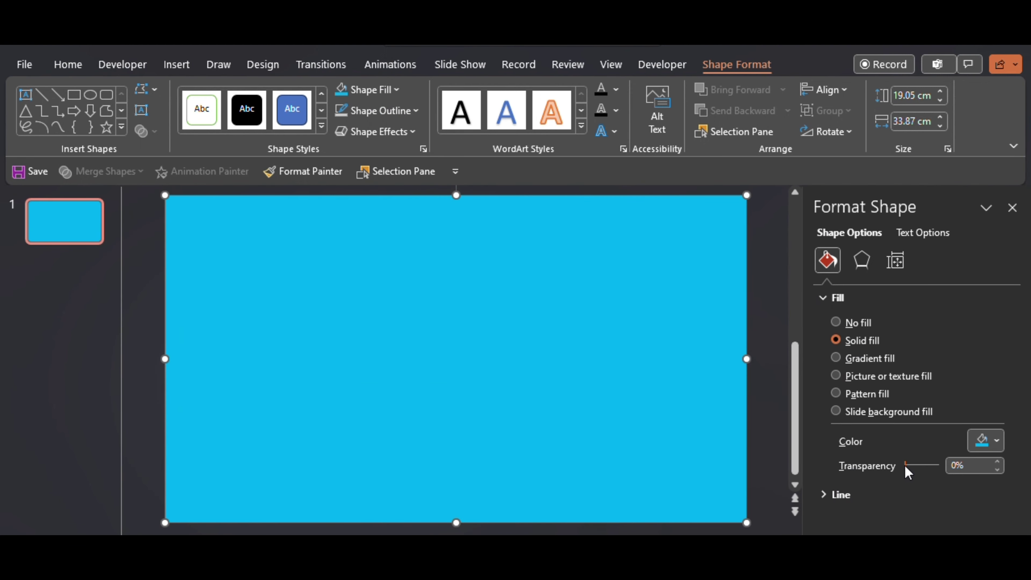
drag(906, 467, 917, 467)
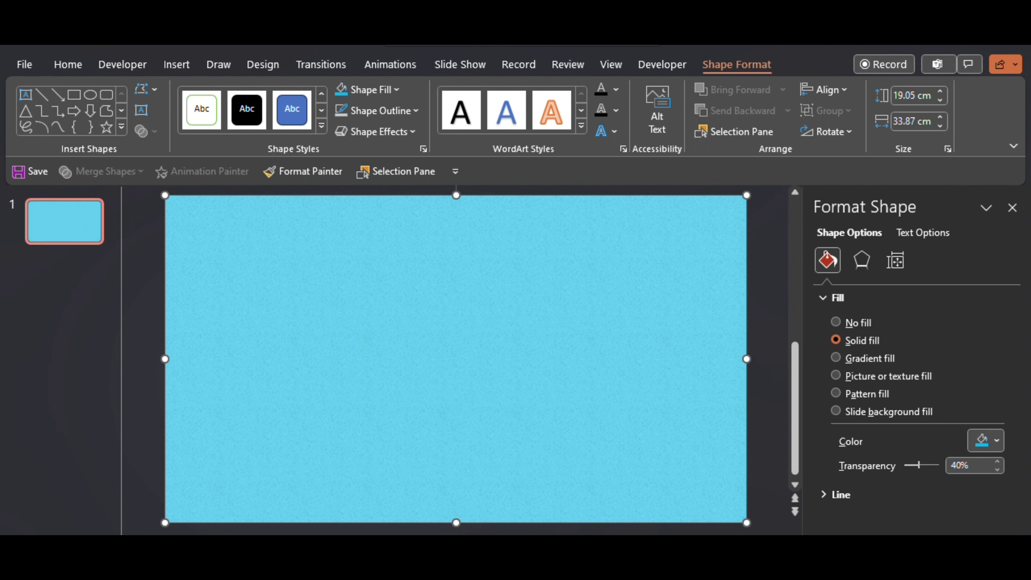
click(1013, 208)
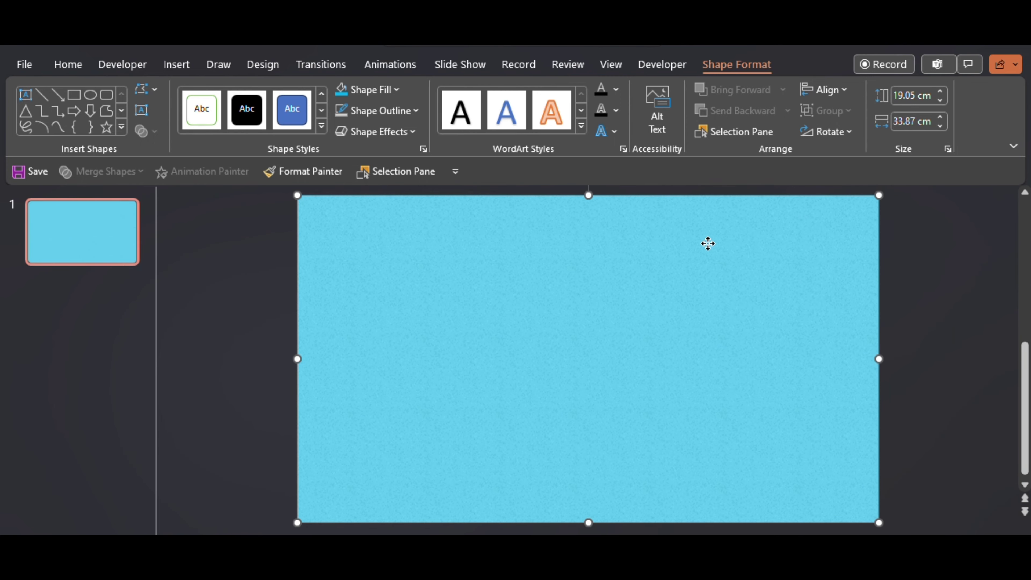
right_click(708, 244)
click(753, 333)
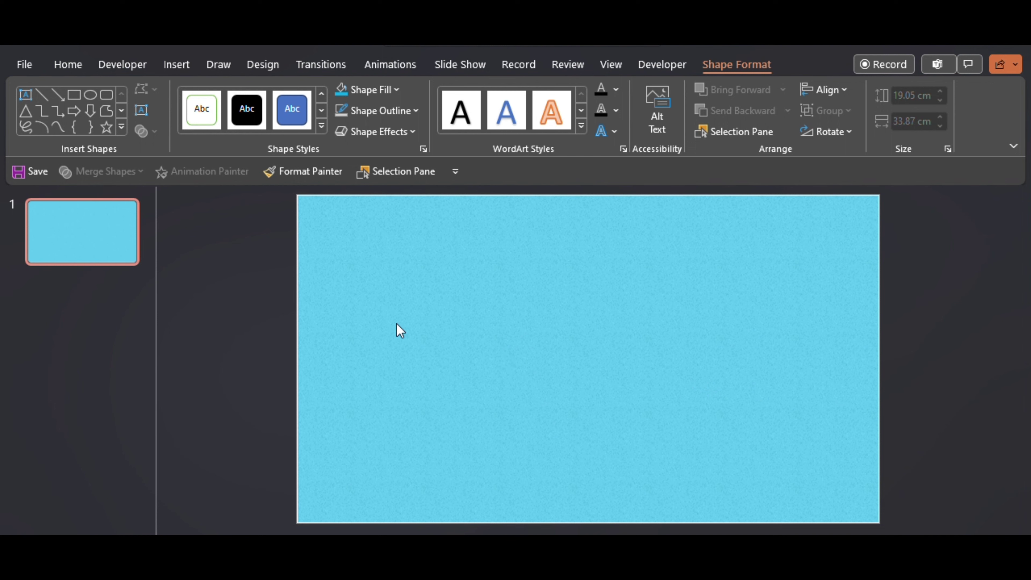
Draw a white-filled rectangle across the slide centre and nudge it slightly upward
click(259, 240)
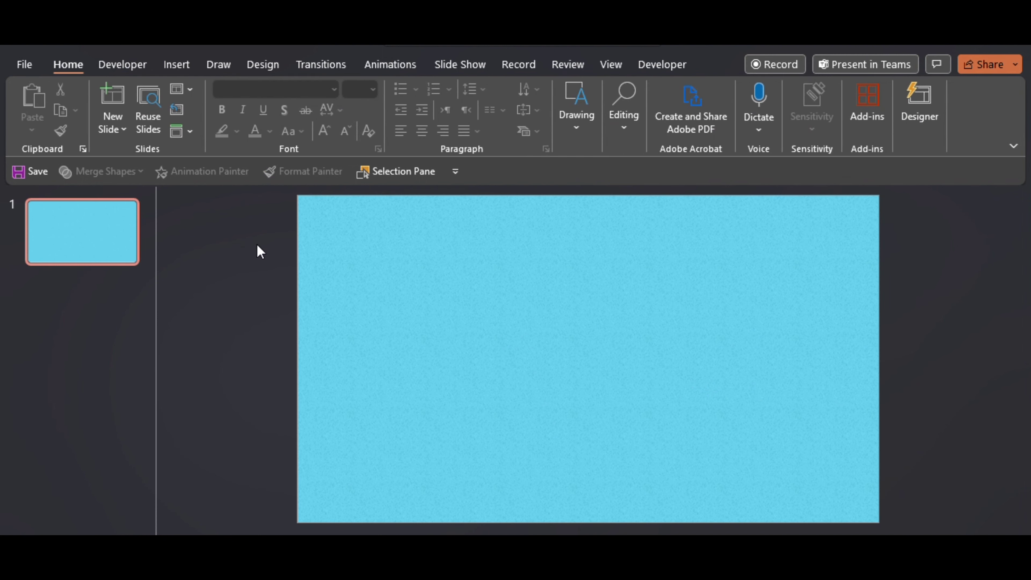
click(577, 107)
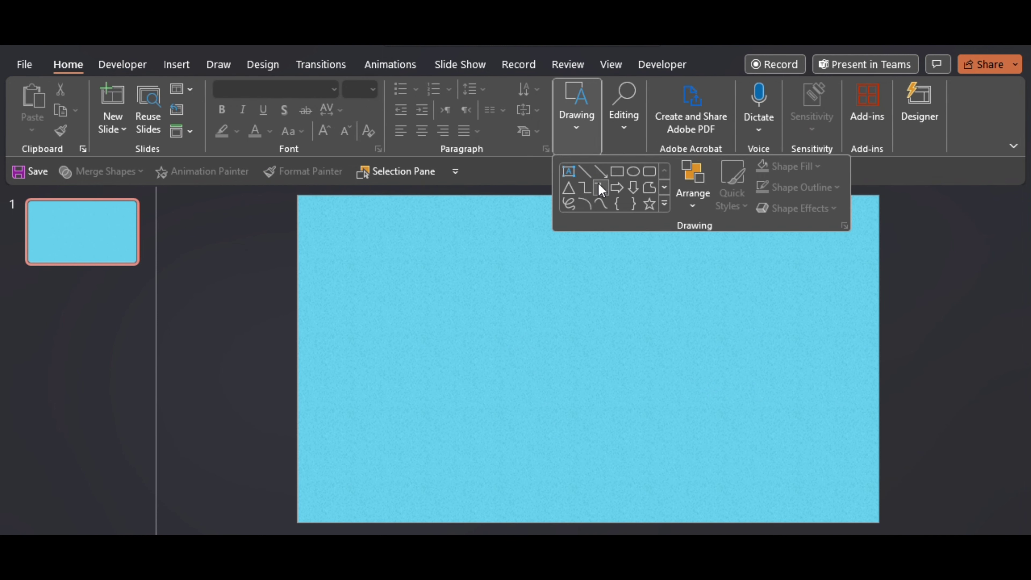
click(617, 172)
mouse_move(444, 304)
mouse_down()
mouse_move(694, 379)
mouse_move(770, 387)
mouse_up()
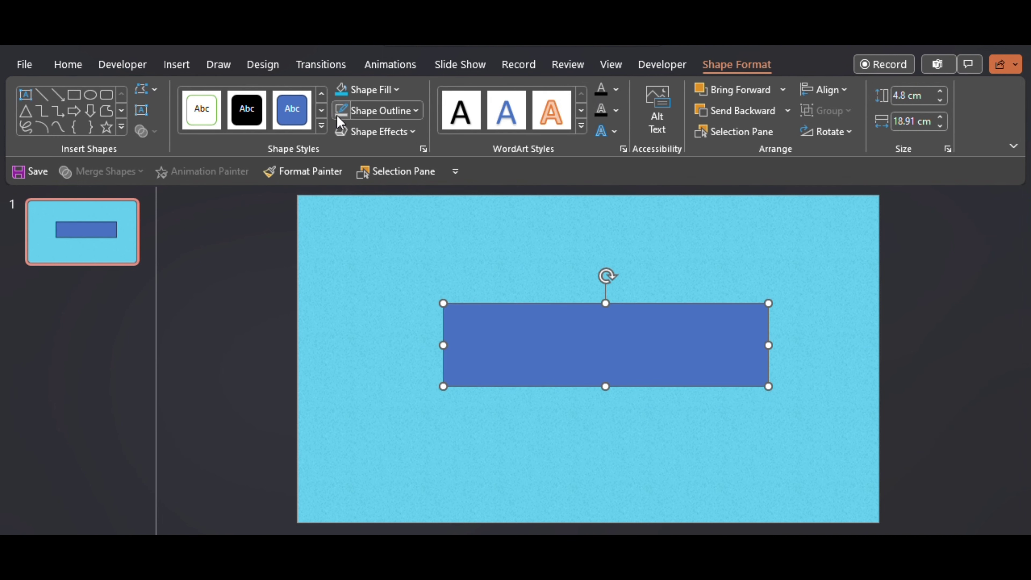
click(377, 90)
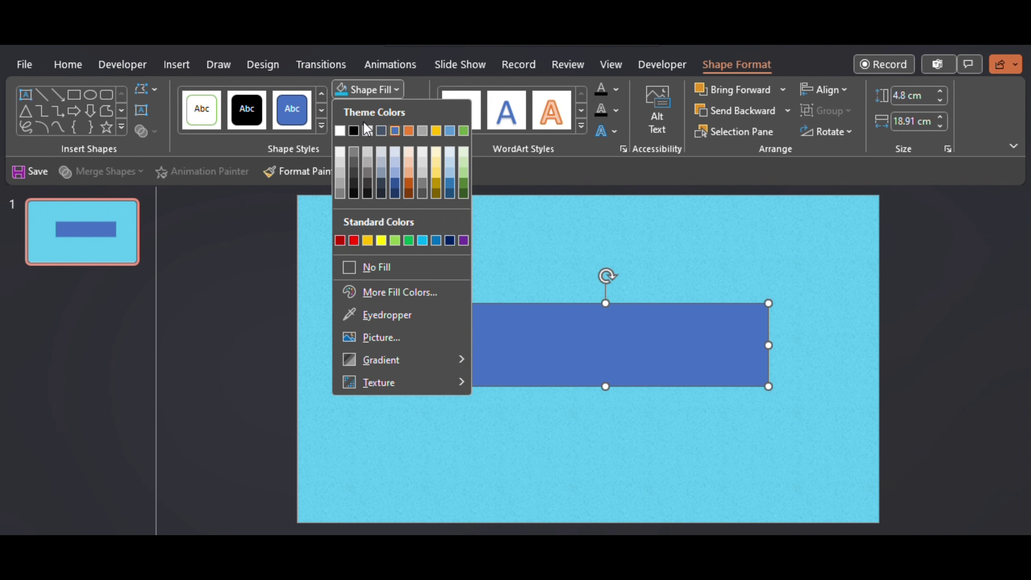
click(340, 130)
drag(475, 302, 463, 294)
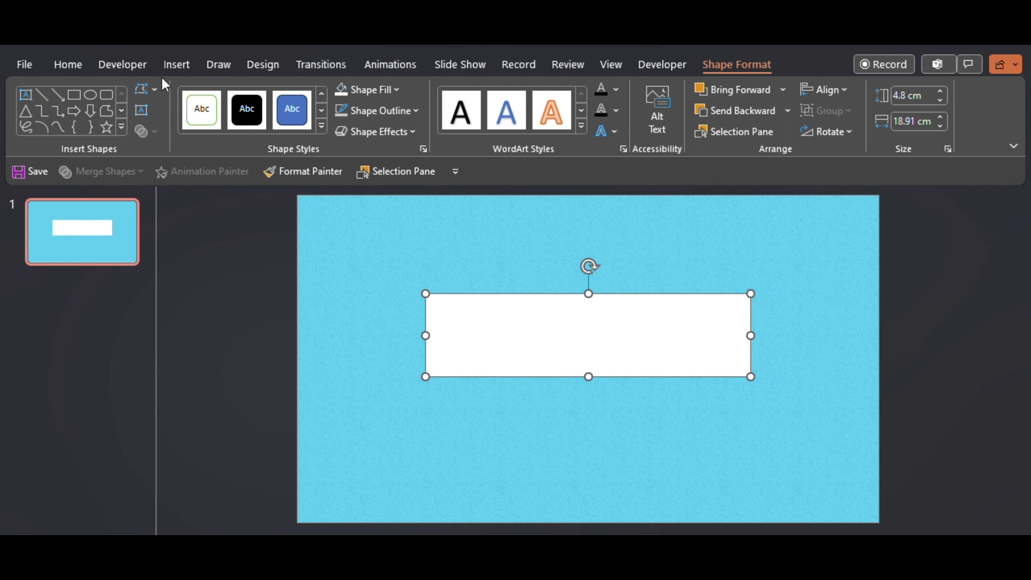
click(26, 95)
Add a QUIZ QUEST text box on the banner, centred, bold, in a Aha Wow font
mouse_move(445, 313)
mouse_down()
mouse_move(532, 351)
mouse_move(748, 368)
mouse_up()
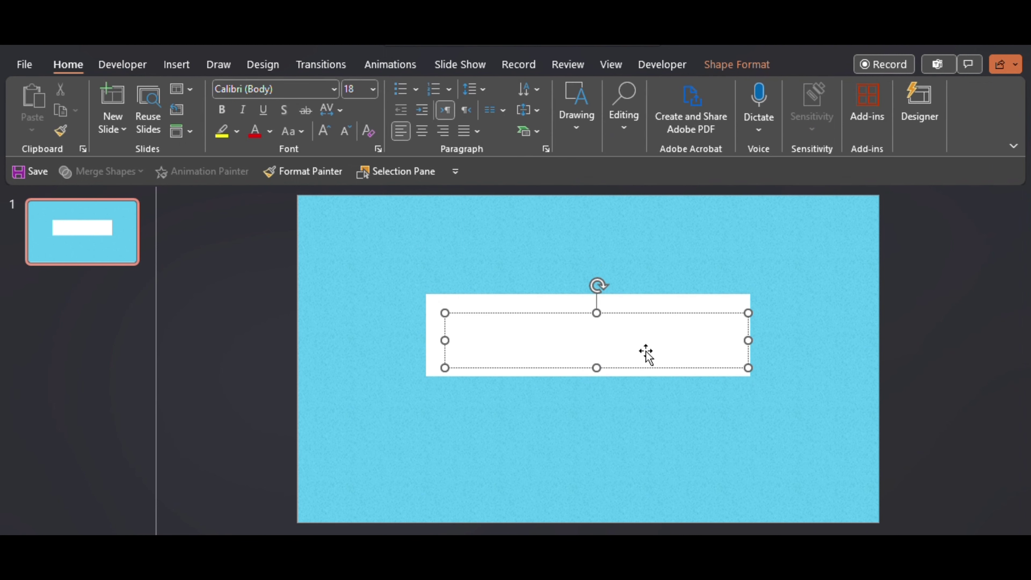
text(d)
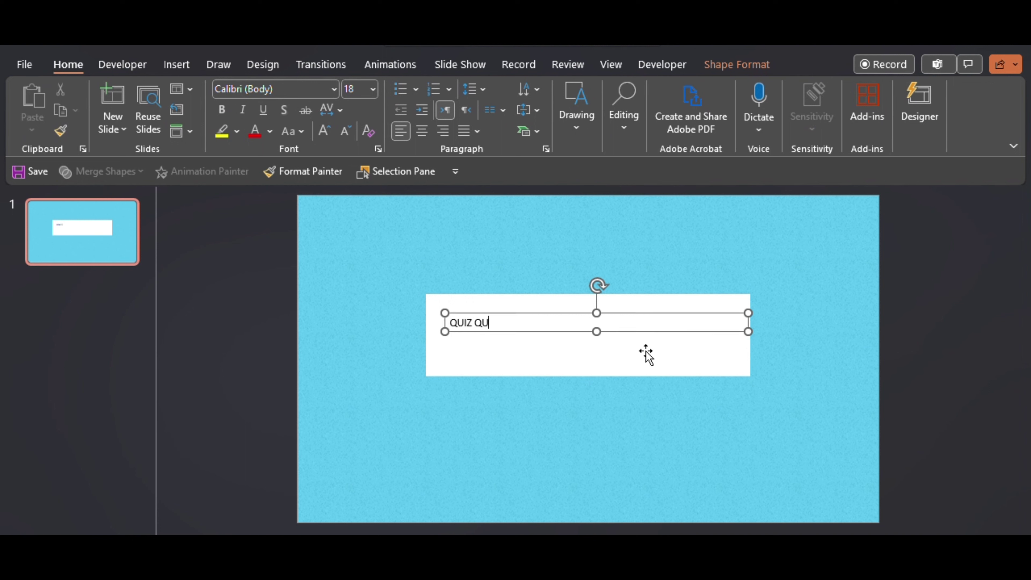
key(ctrl+a)
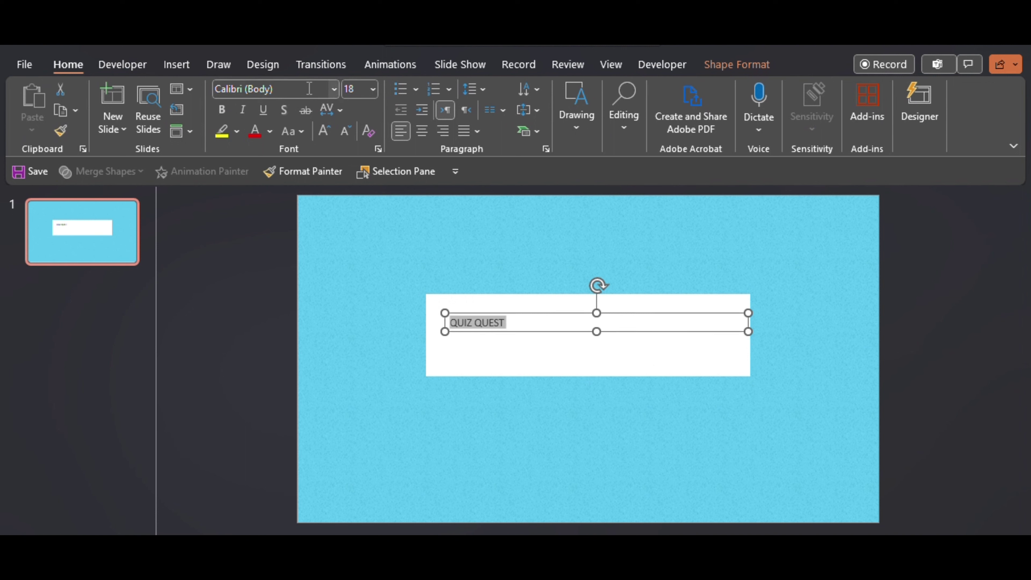
click(422, 130)
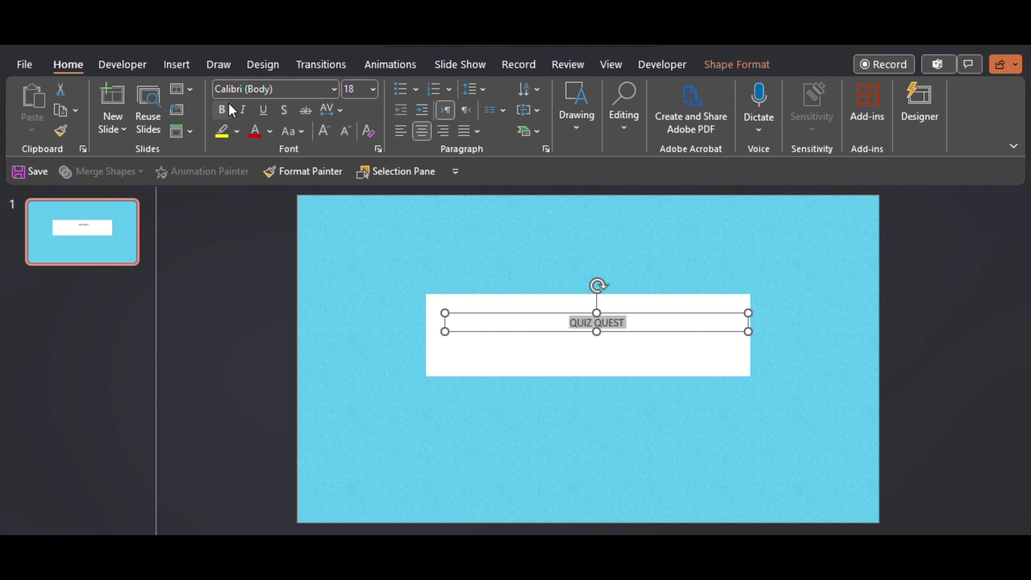
click(221, 110)
click(334, 89)
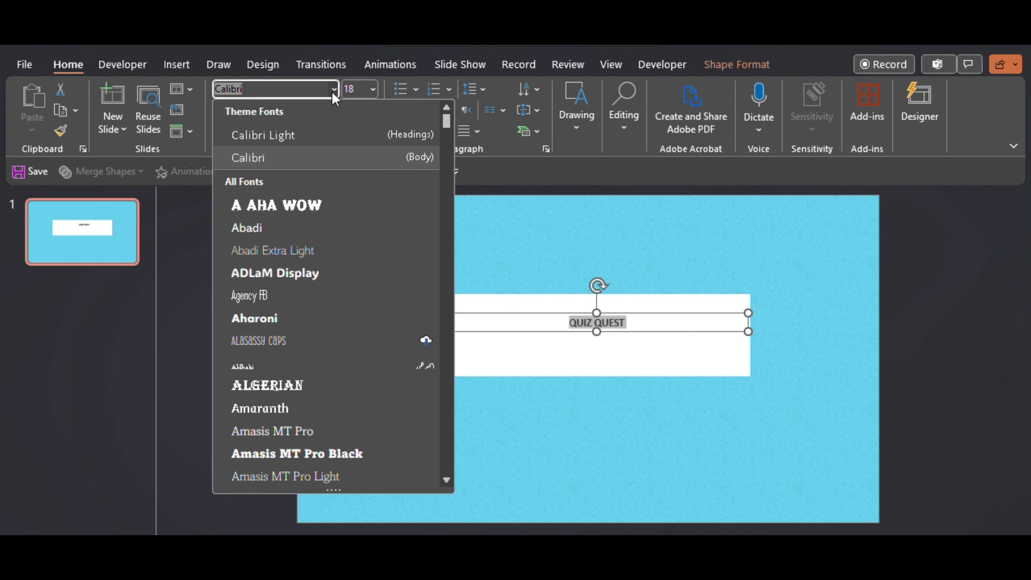
click(313, 209)
Enlarge the QUIZ QUEST title to 80 pt and reposition it within the banner
click(334, 130)
click(334, 131)
click(334, 130)
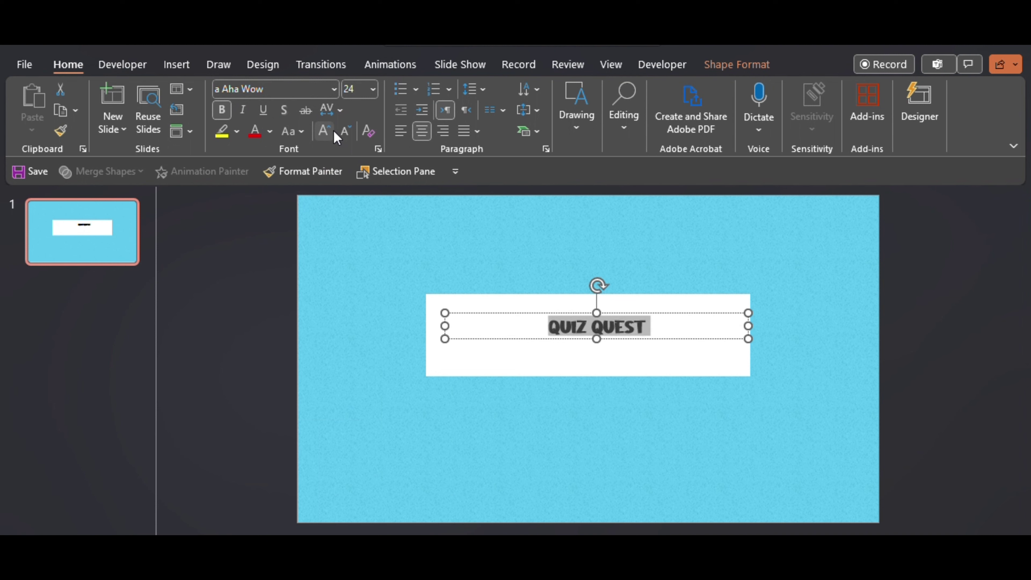
click(334, 131)
click(334, 131)
click(334, 131)
click(334, 130)
click(334, 131)
click(334, 130)
click(334, 131)
click(334, 131)
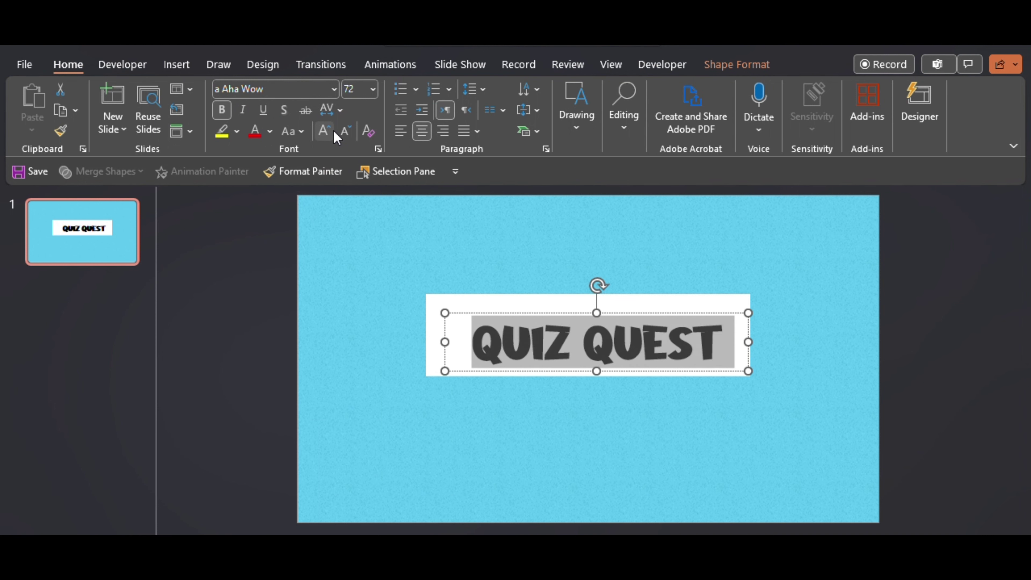
click(334, 130)
drag(542, 314, 536, 307)
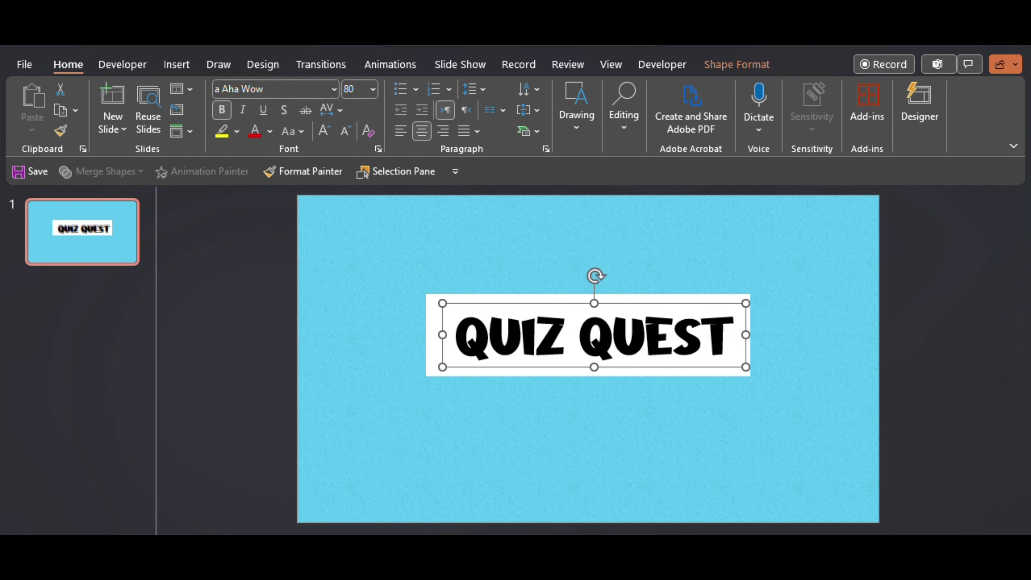
Colour the title dark gold and add a blank second slide
click(270, 131)
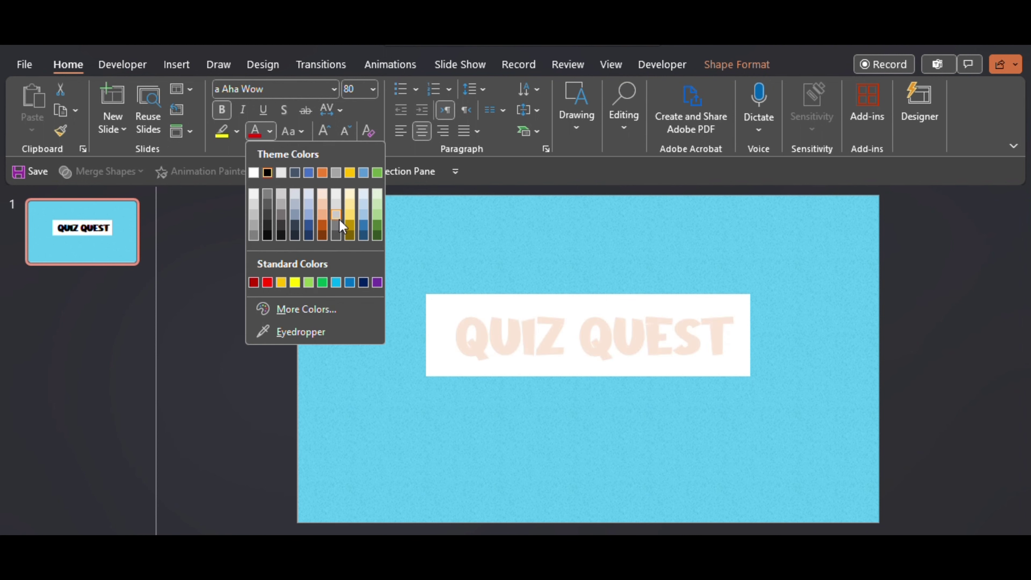
click(350, 223)
click(367, 447)
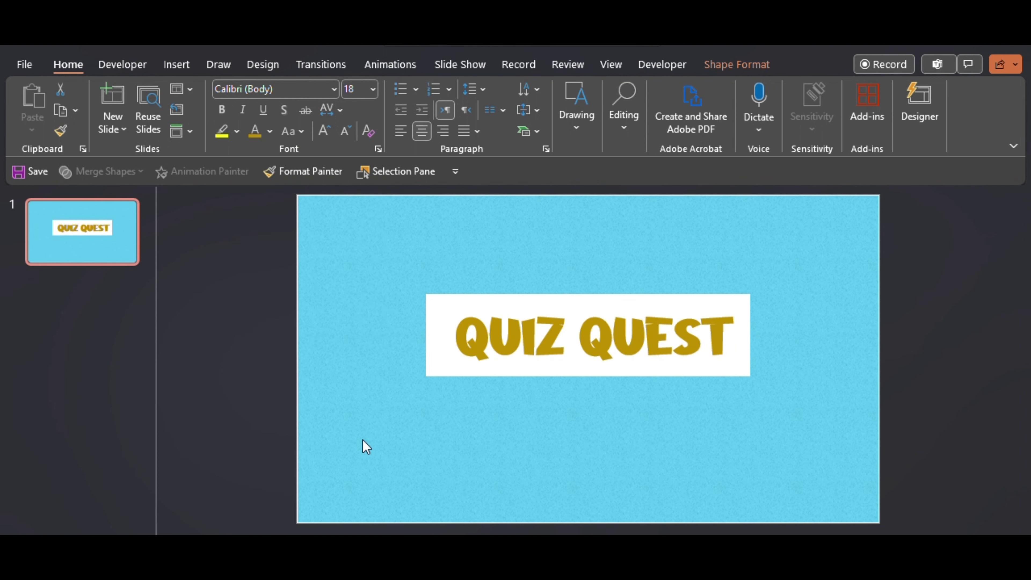
click(114, 101)
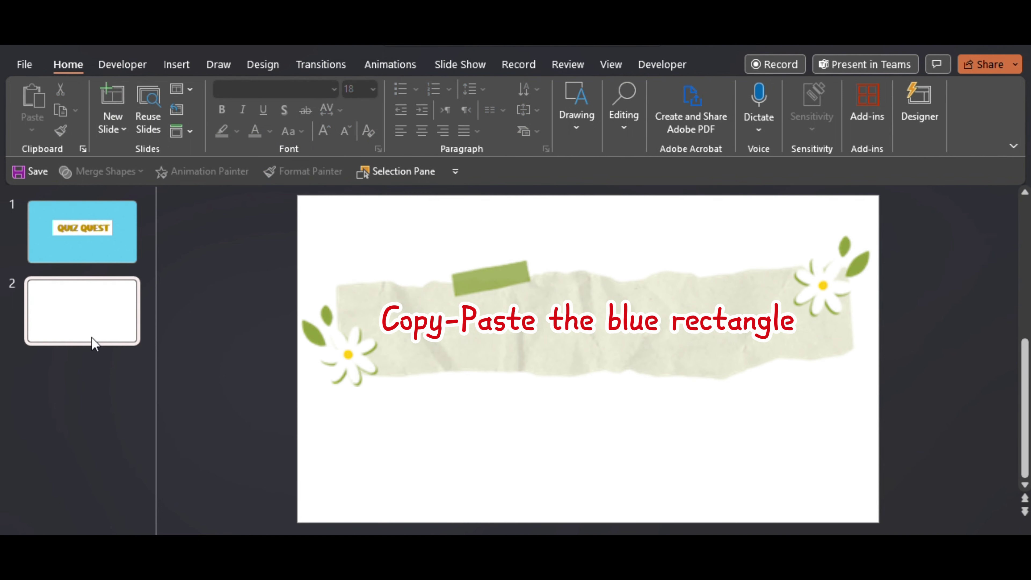
Copy slide 1's blue background rectangle onto slide 2 and lock it
click(95, 333)
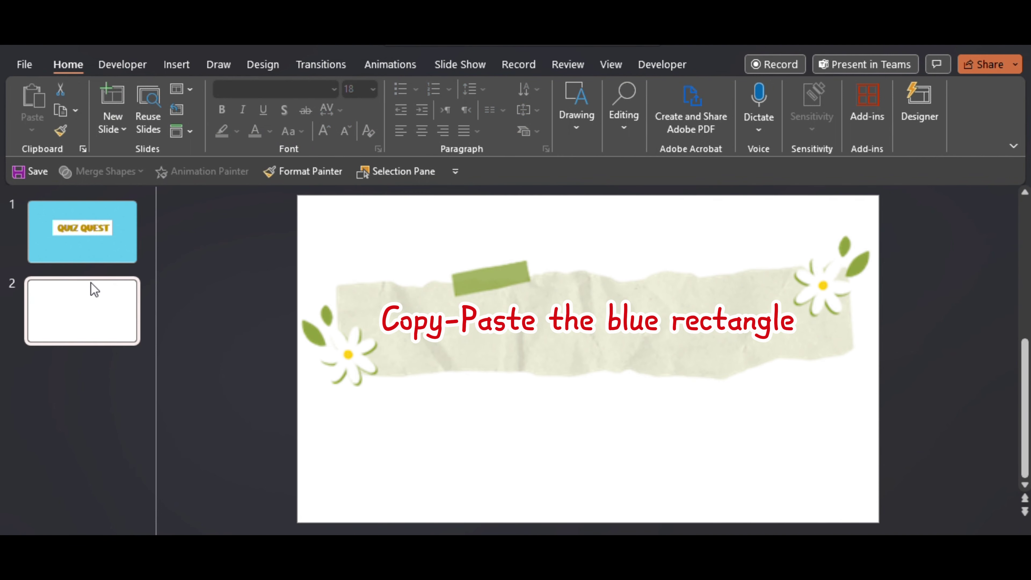
click(96, 257)
click(389, 421)
key(ctrl+c)
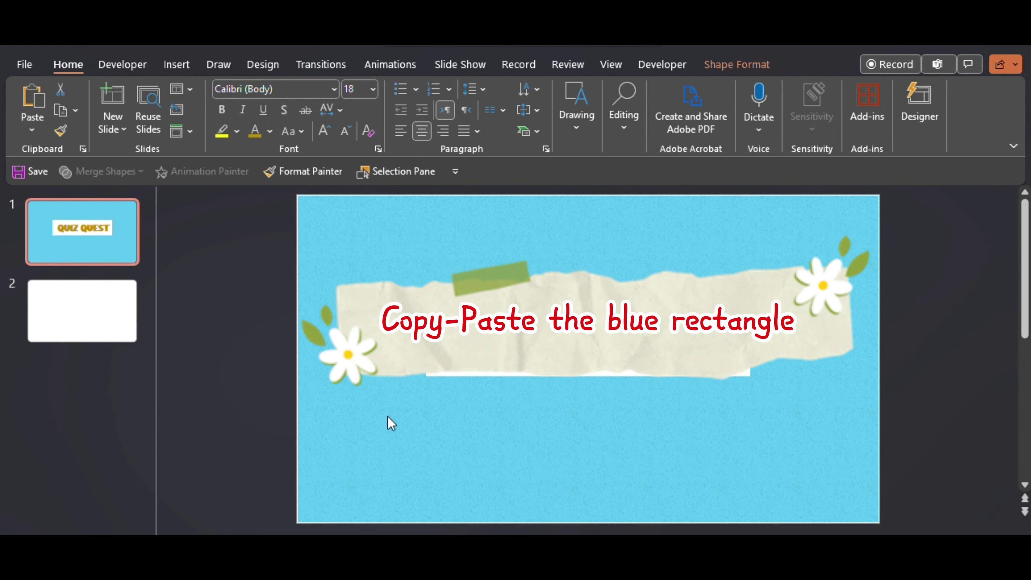
click(60, 323)
key(ctrl+v)
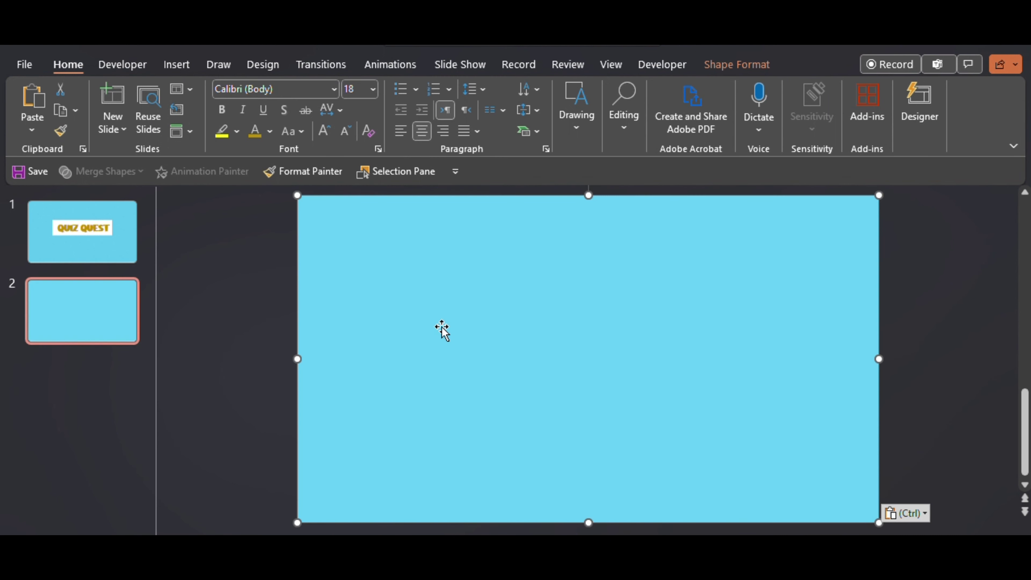
right_click(461, 319)
right_click(451, 274)
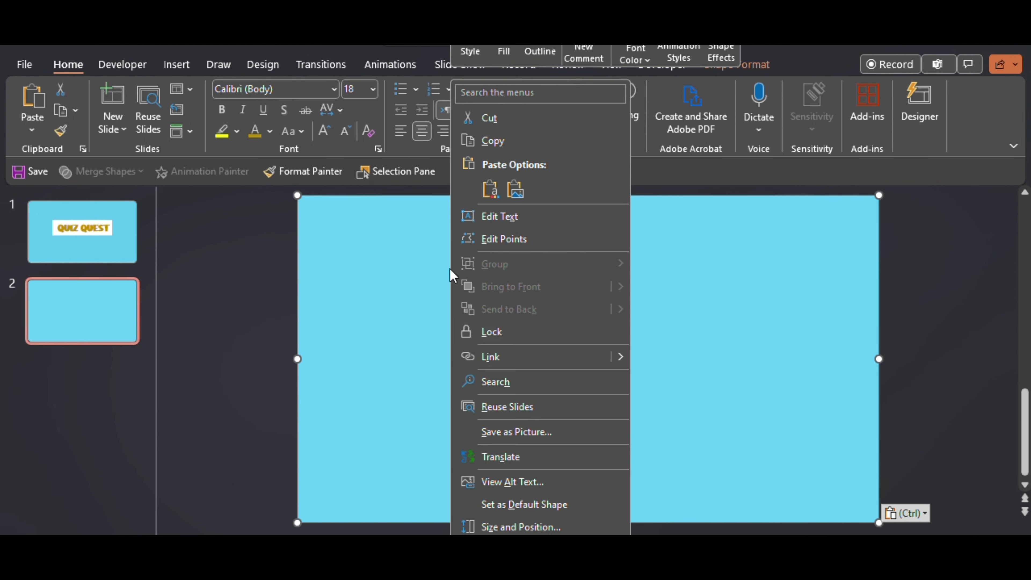
click(486, 335)
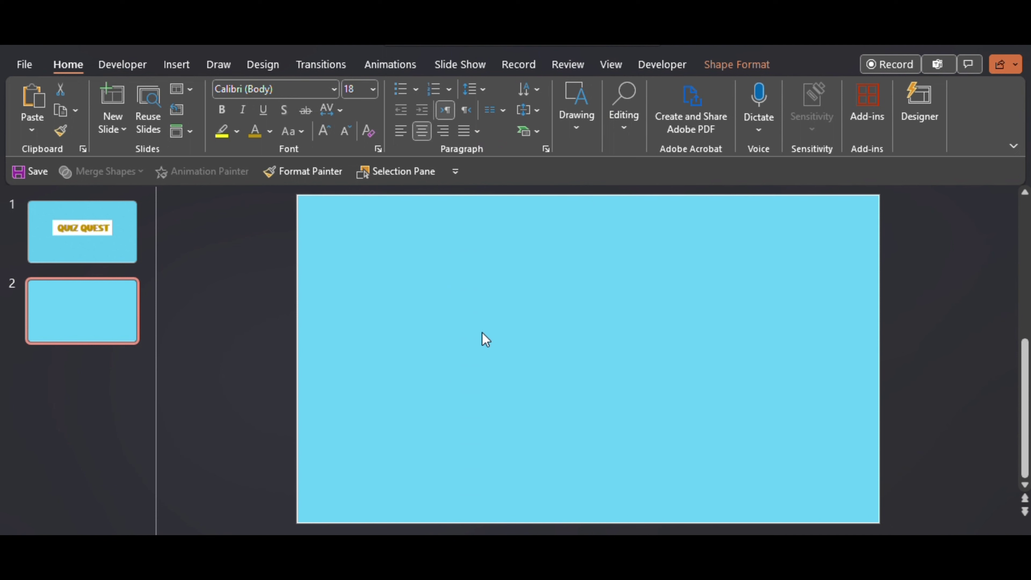
click(37, 302)
Add a bold MECHANICS text box near slide 2's top left
click(576, 105)
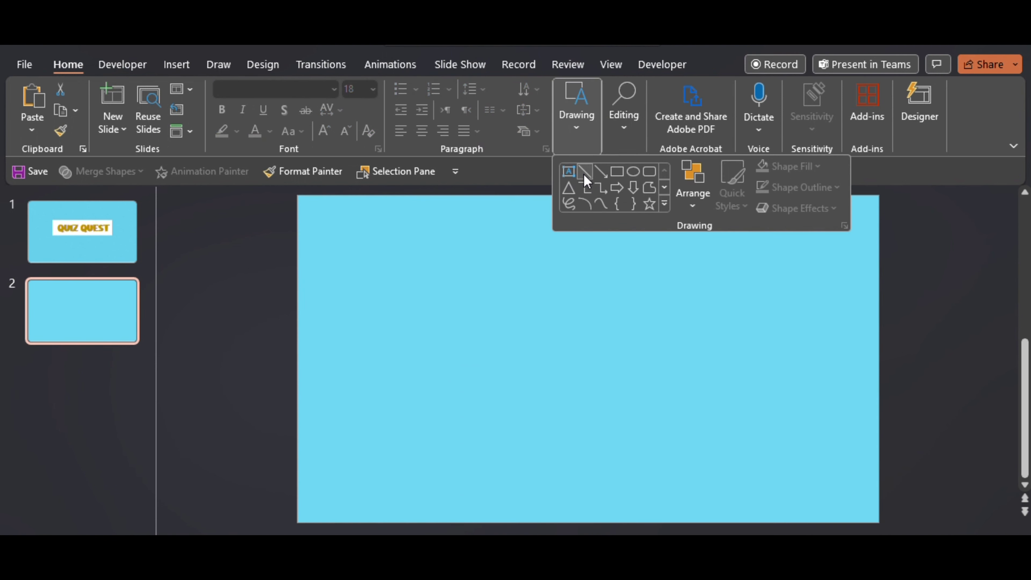
click(569, 172)
drag(334, 219, 502, 280)
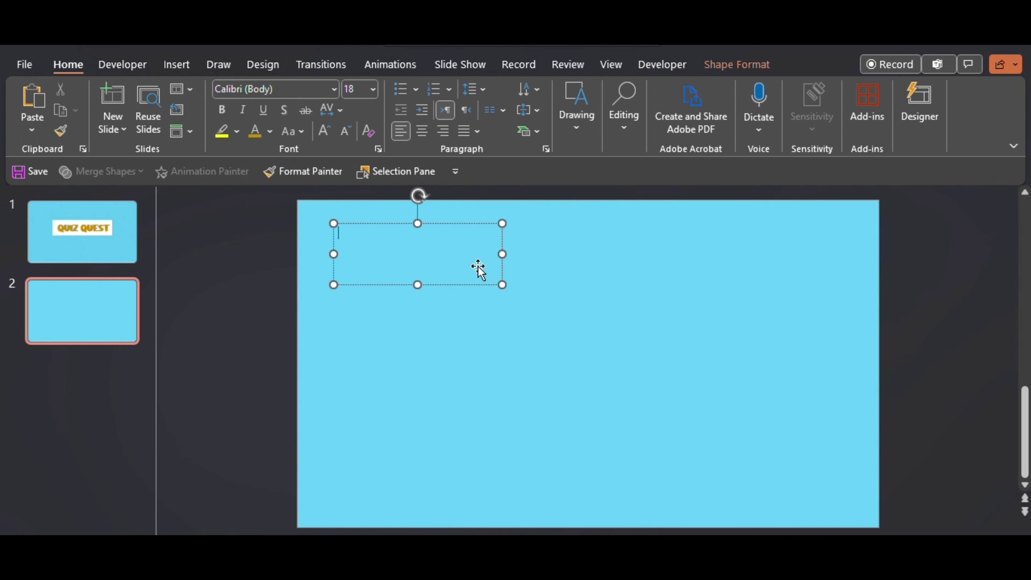
text(MECHANIC)
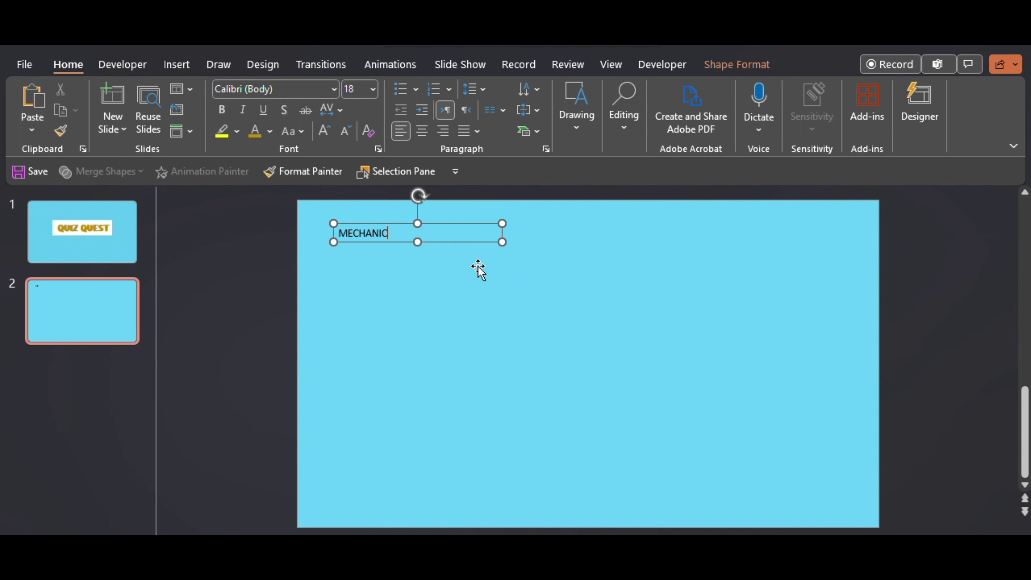
text(S)
key(ctrl+a)
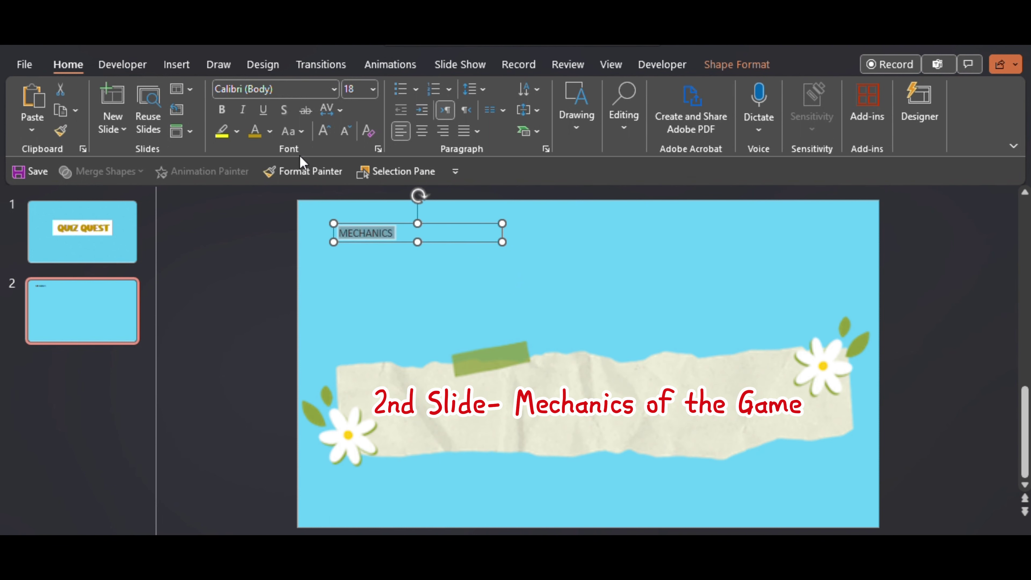
click(216, 117)
Enlarge the MECHANICS heading to 36 pt and nudge it into position
click(323, 131)
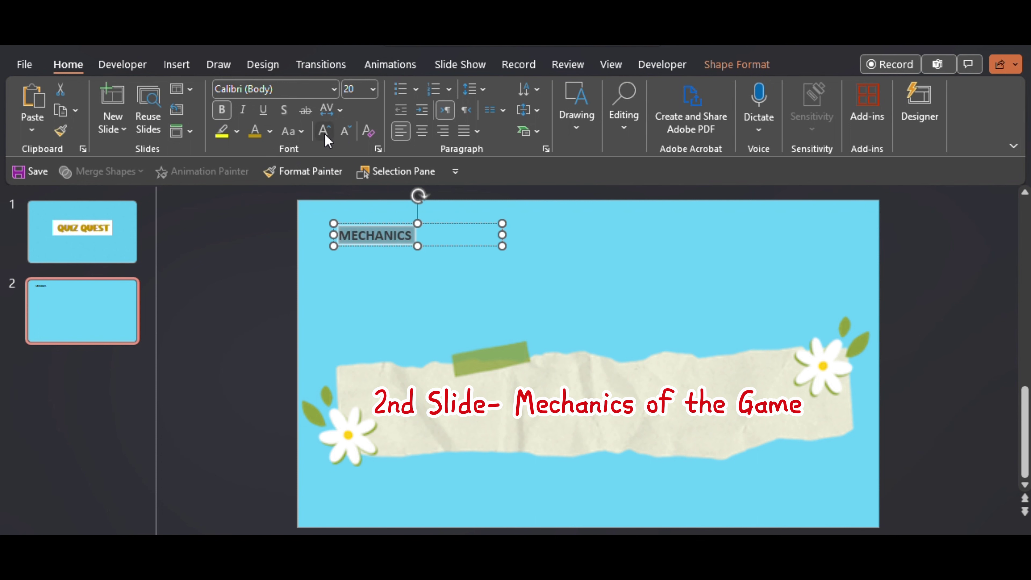
click(324, 131)
click(324, 130)
click(323, 131)
click(551, 351)
click(451, 253)
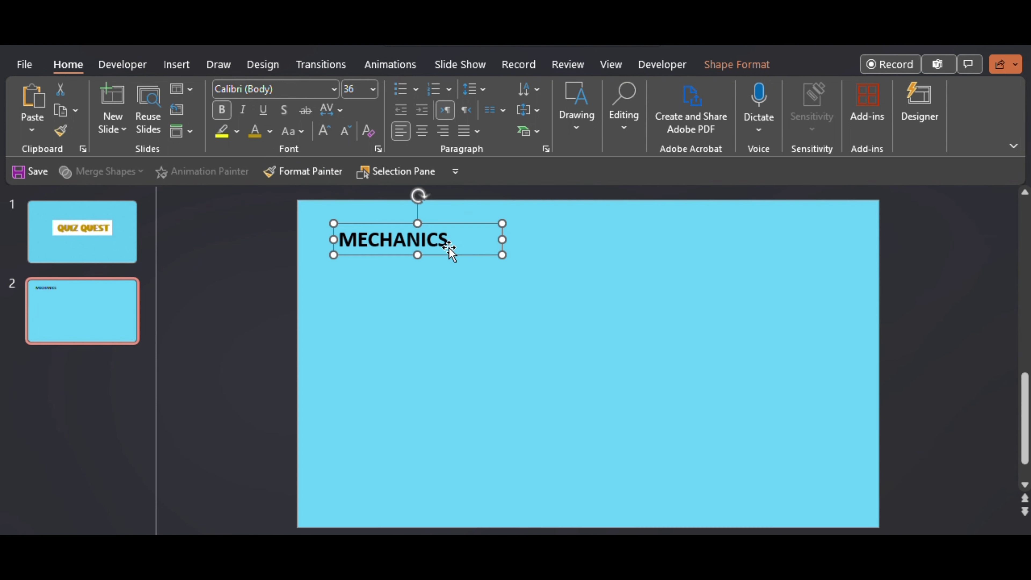
drag(454, 255, 454, 251)
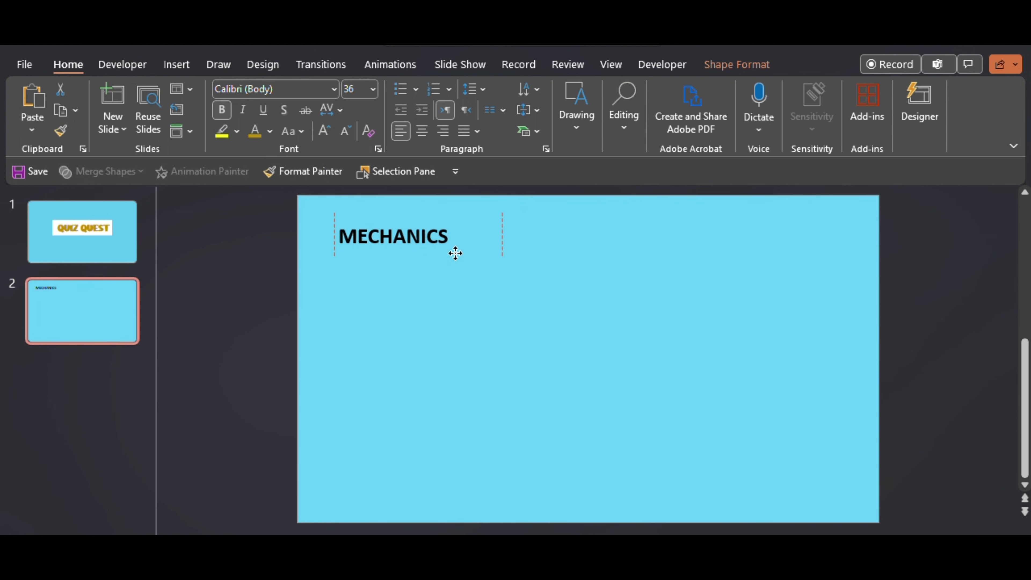
Duplicate the MECHANICS slide as slide 3 and delete its title
click(67, 292)
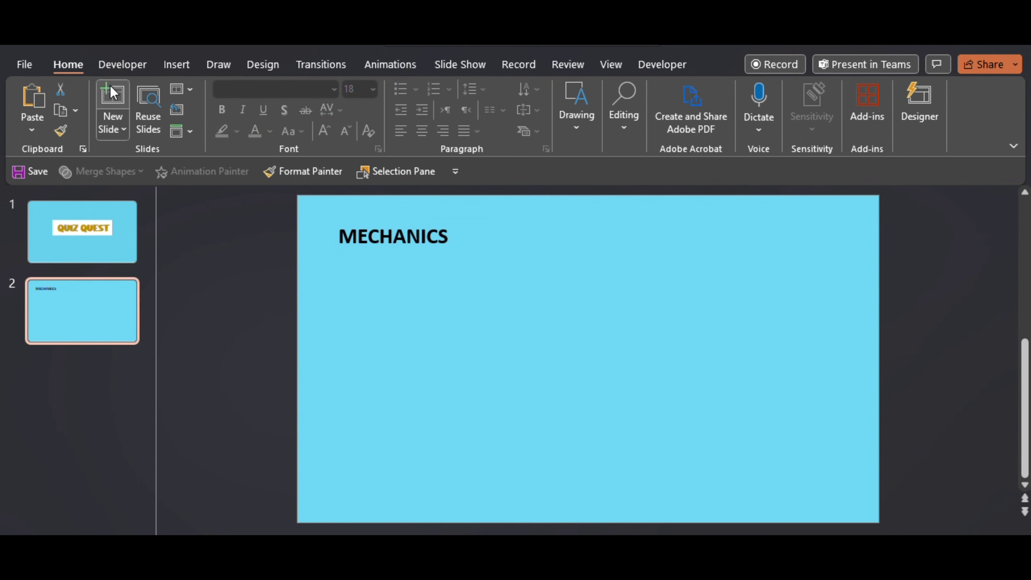
key(ctrl+d)
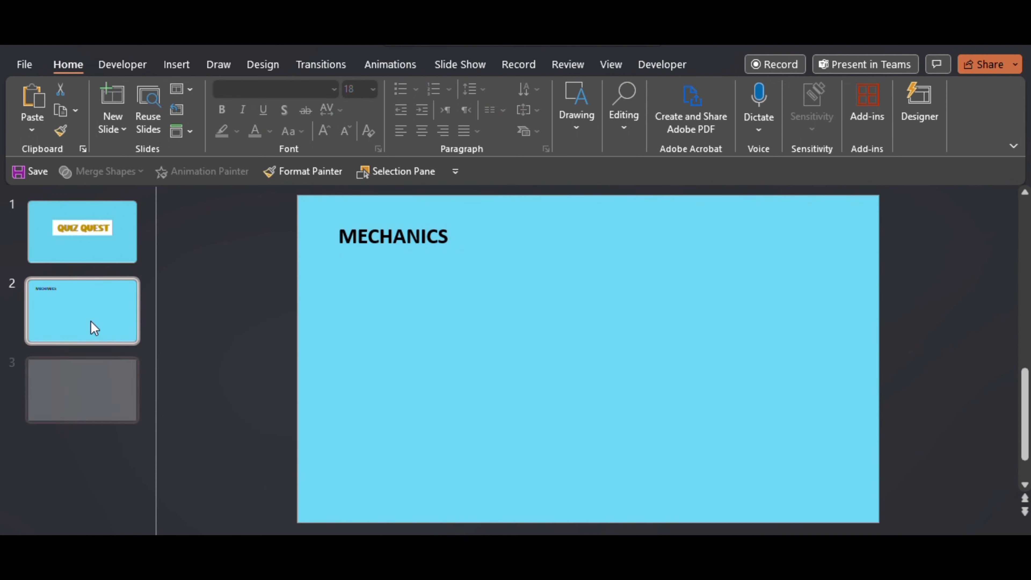
click(441, 249)
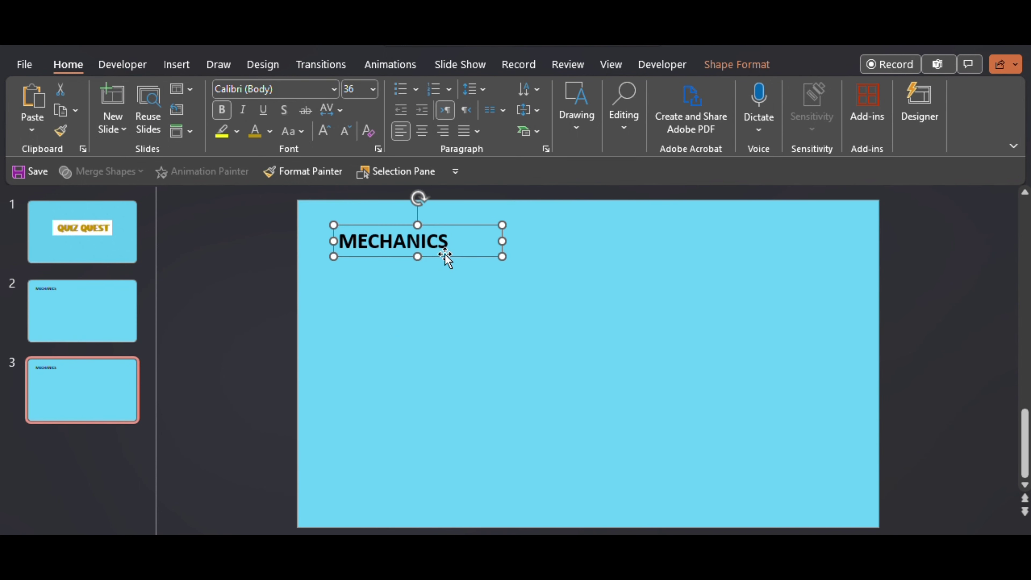
key(Delete)
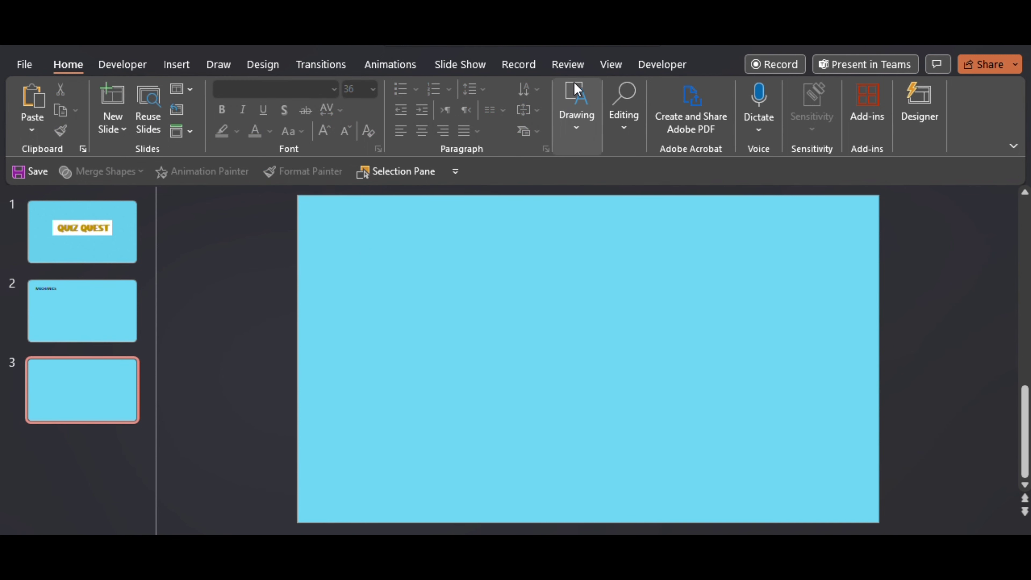
Draw a large rectangle on slide 3, fill it Dark Blue, and apply a shadow preset
click(577, 109)
click(616, 171)
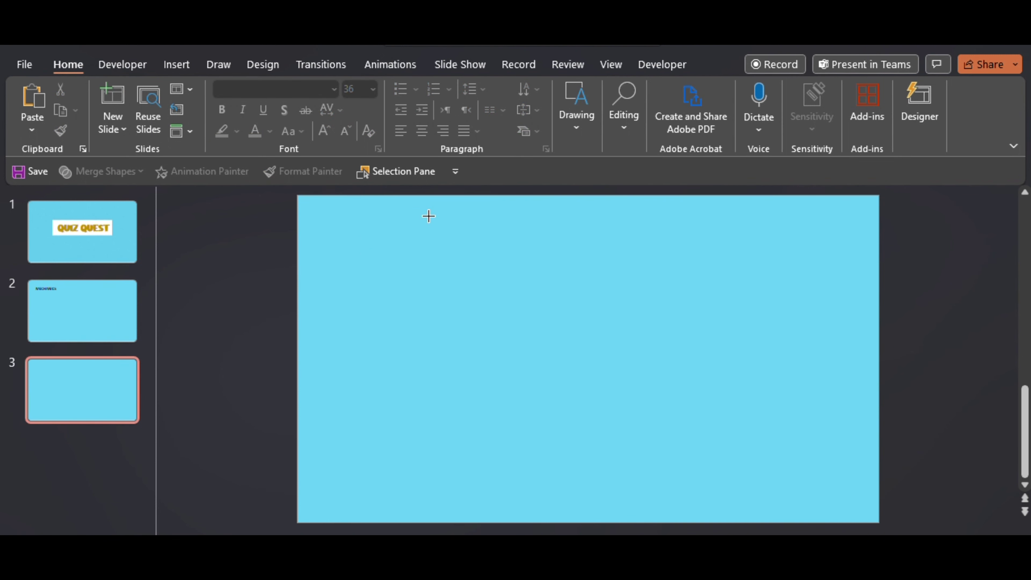
mouse_move(326, 234)
mouse_down()
mouse_move(579, 451)
mouse_move(858, 504)
mouse_up()
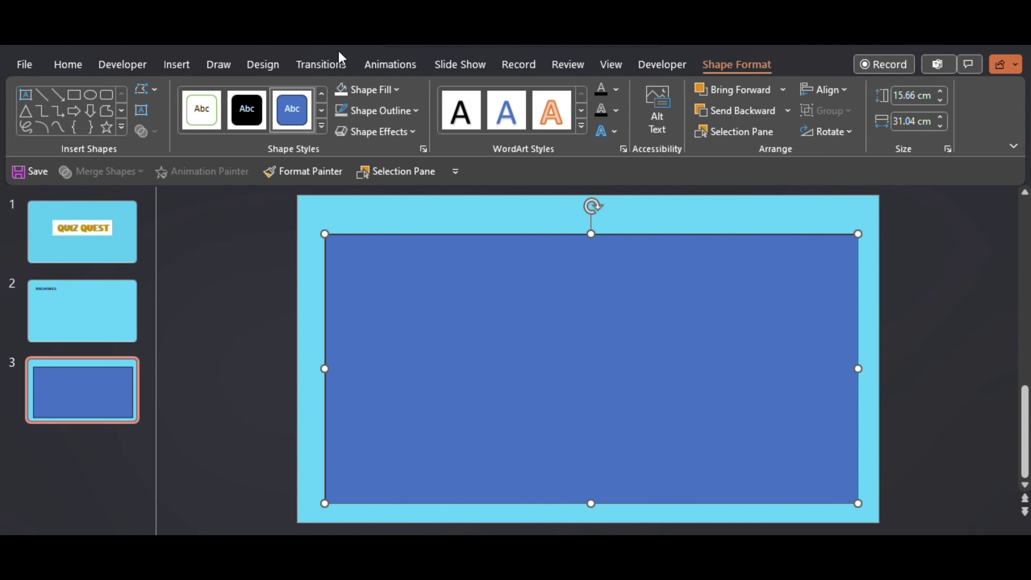
click(367, 90)
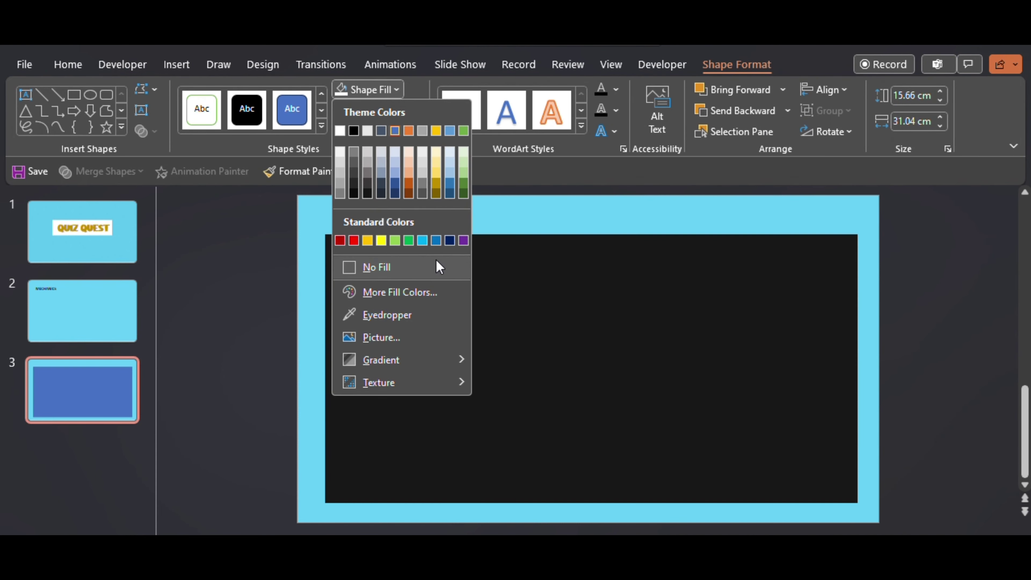
click(450, 240)
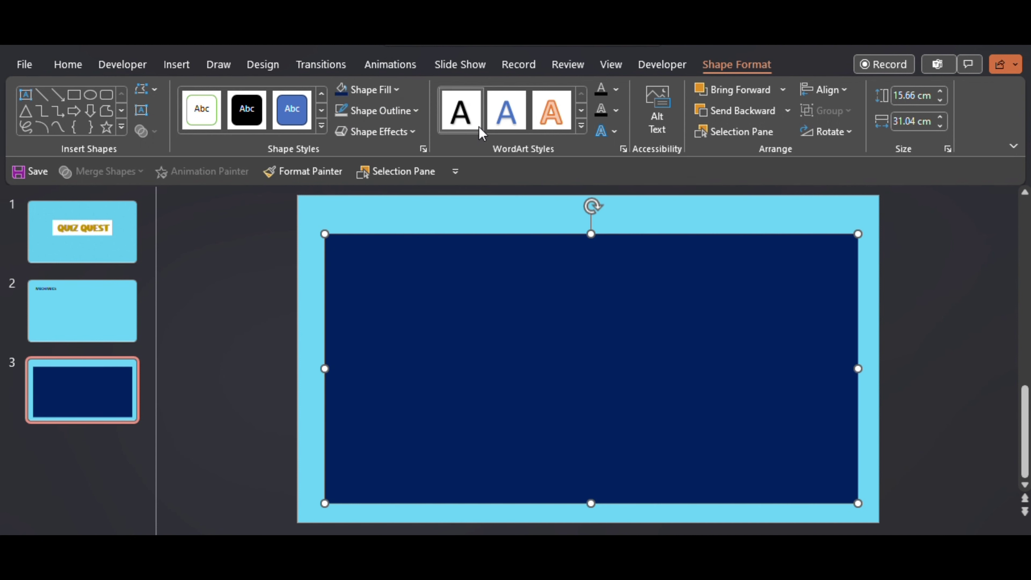
click(411, 131)
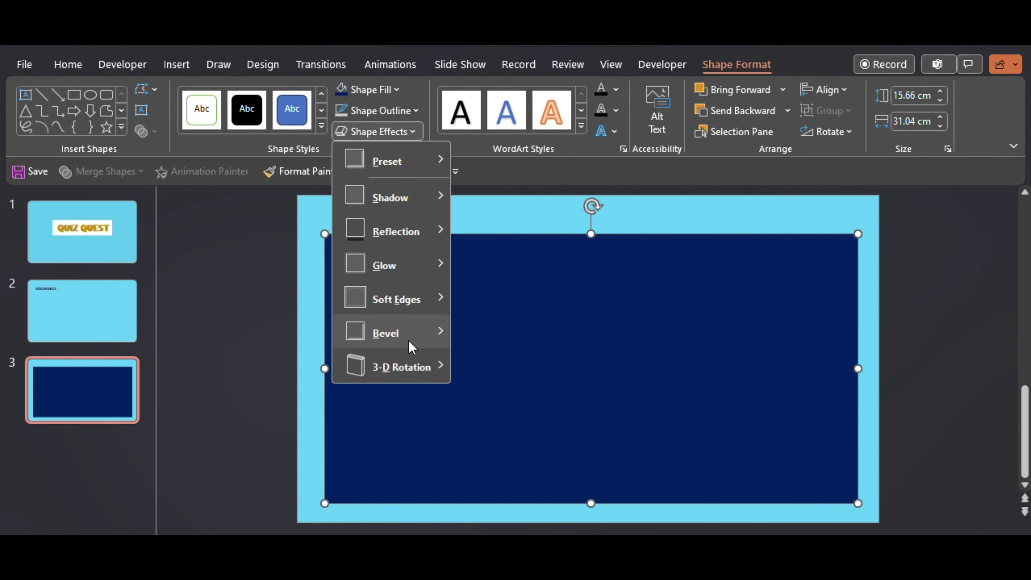
mouse_move(402, 197)
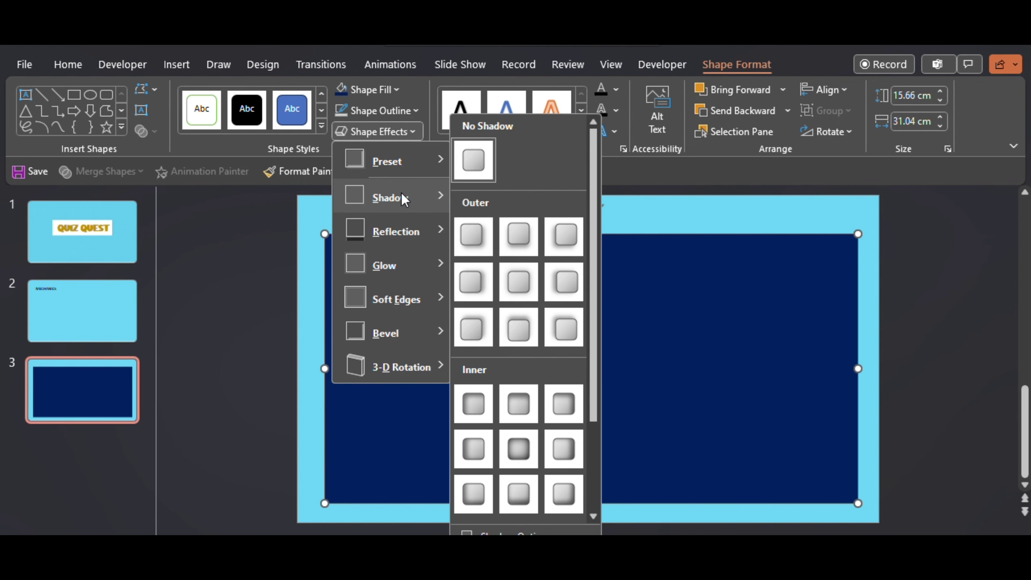
click(564, 291)
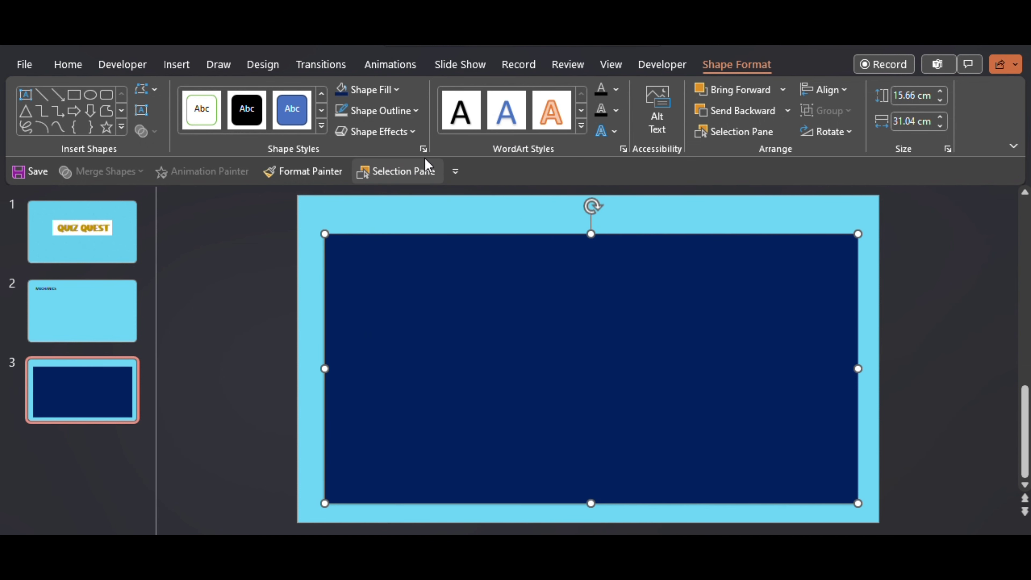
click(424, 149)
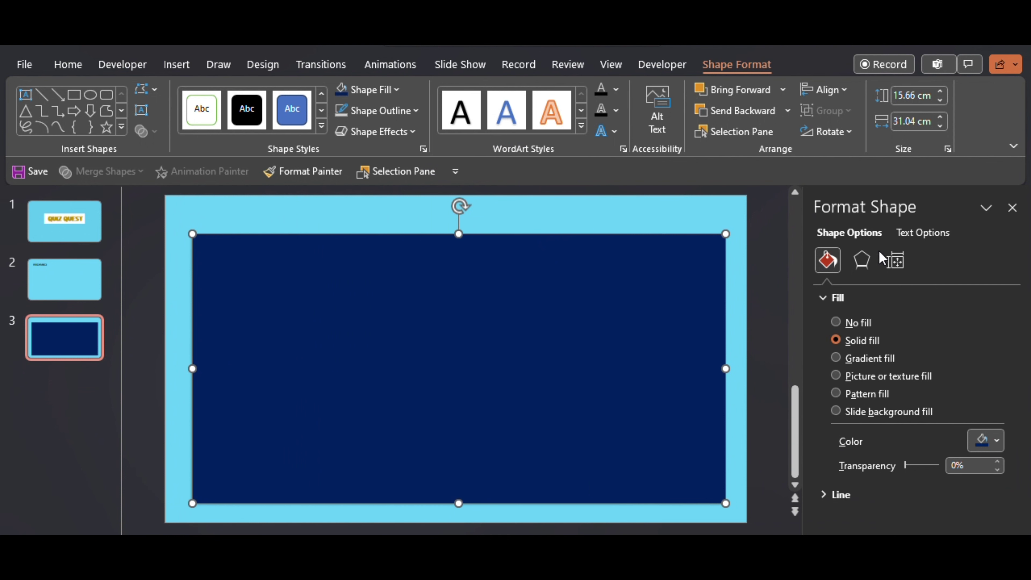
Set the rectangle's shadow size to 101%
click(861, 258)
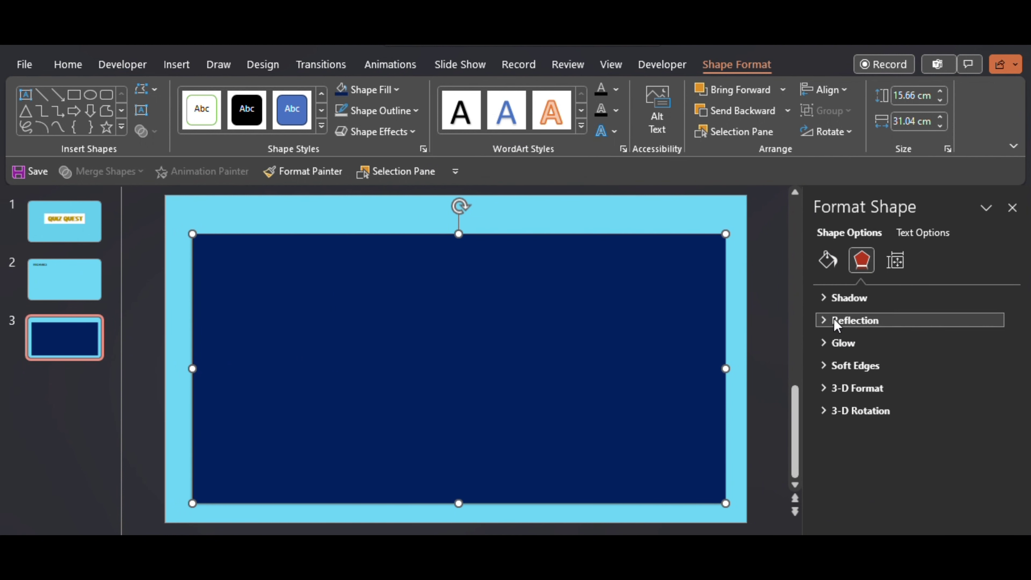
click(824, 300)
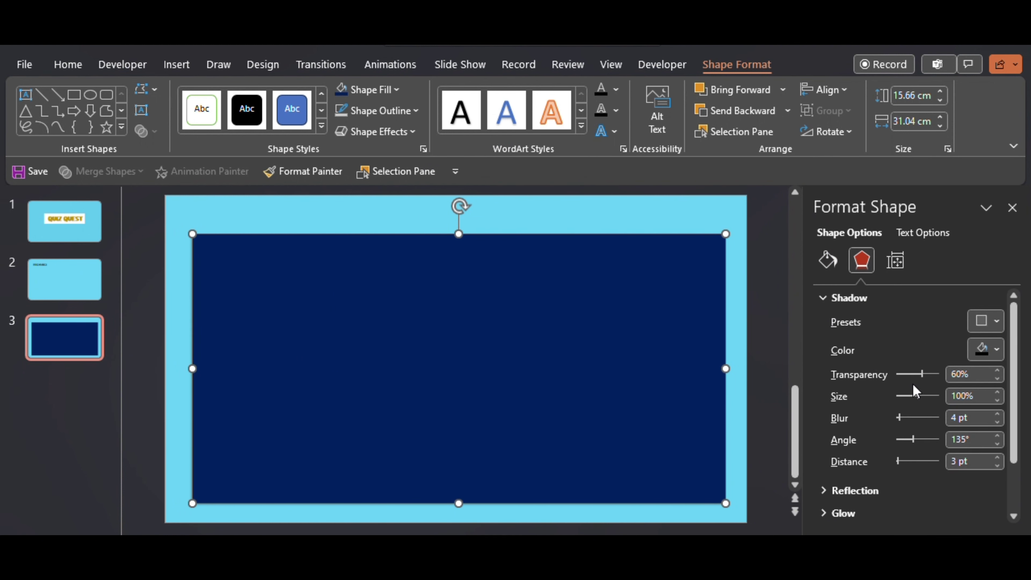
drag(918, 398, 917, 395)
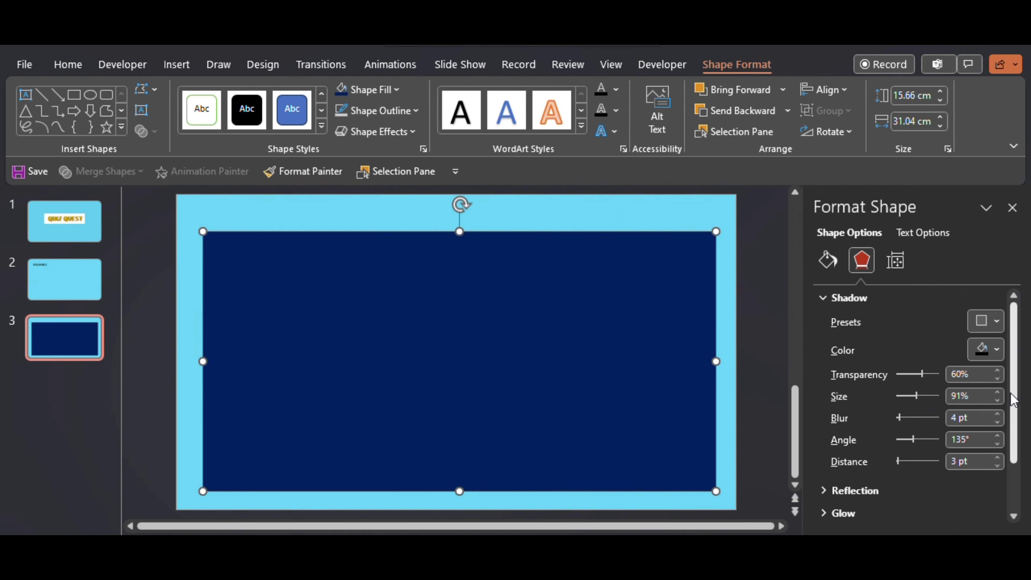
click(998, 392)
click(998, 393)
click(998, 392)
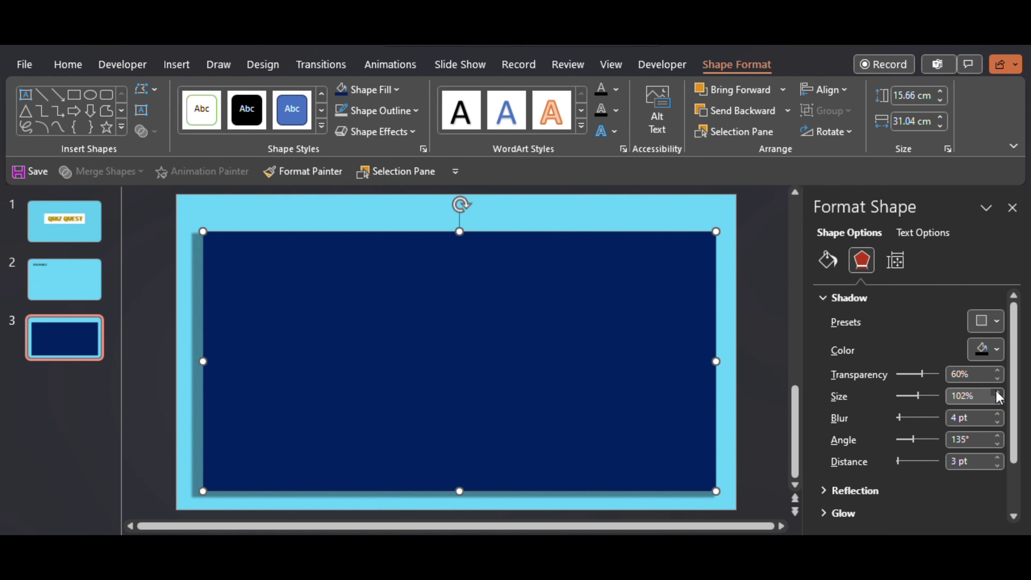
click(998, 393)
click(997, 400)
click(998, 401)
click(997, 400)
click(998, 400)
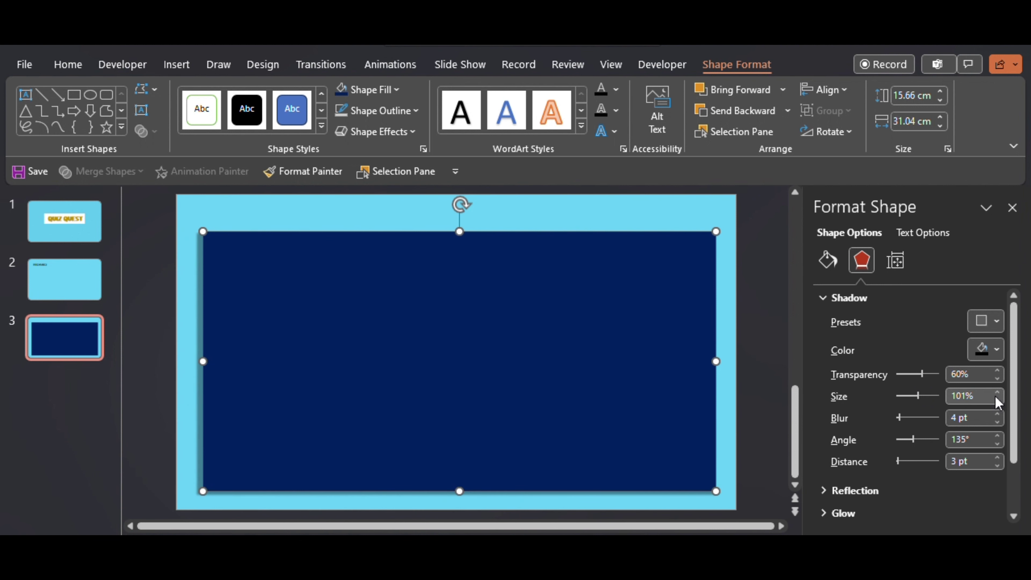
Set shadow distance 14 pt, blur 13 pt, and transparency to 62%
click(997, 457)
click(997, 457)
click(997, 456)
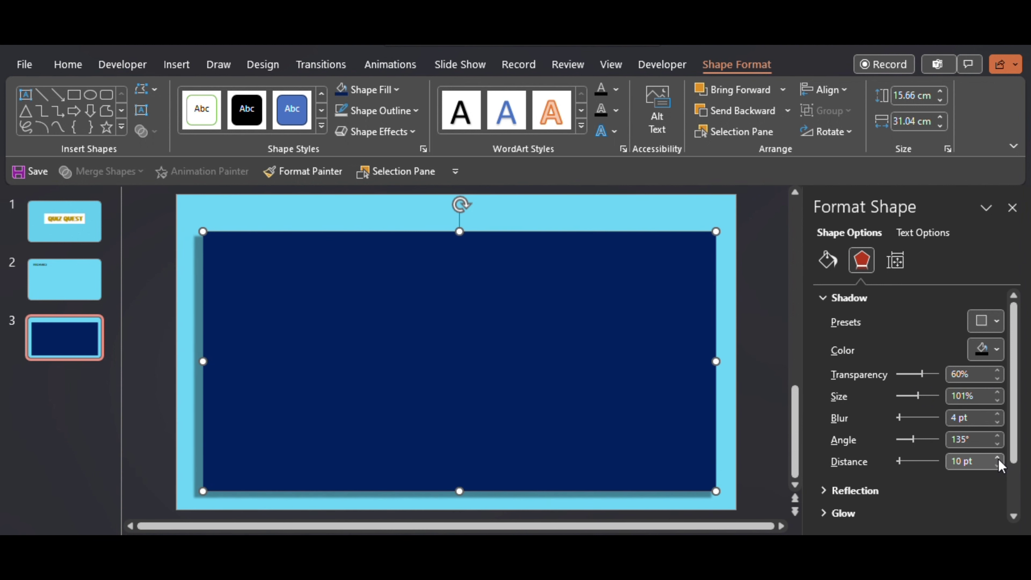
click(997, 456)
click(999, 413)
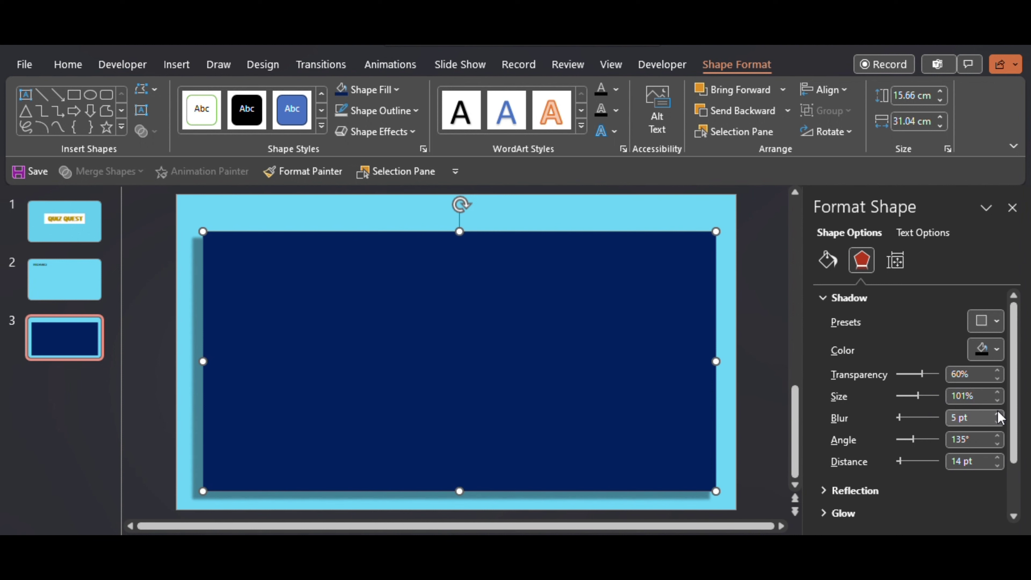
click(999, 413)
click(999, 413)
click(998, 413)
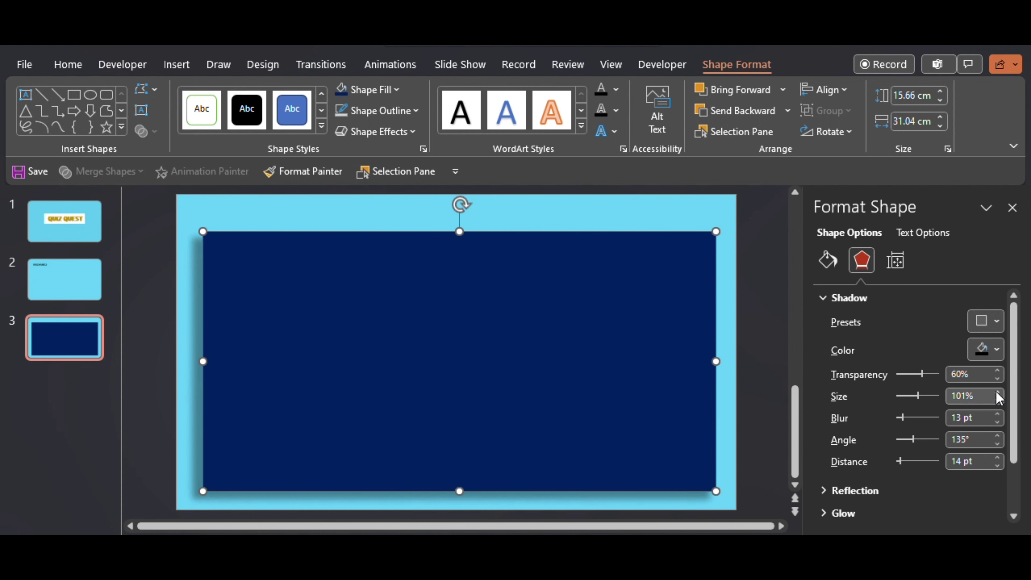
click(998, 371)
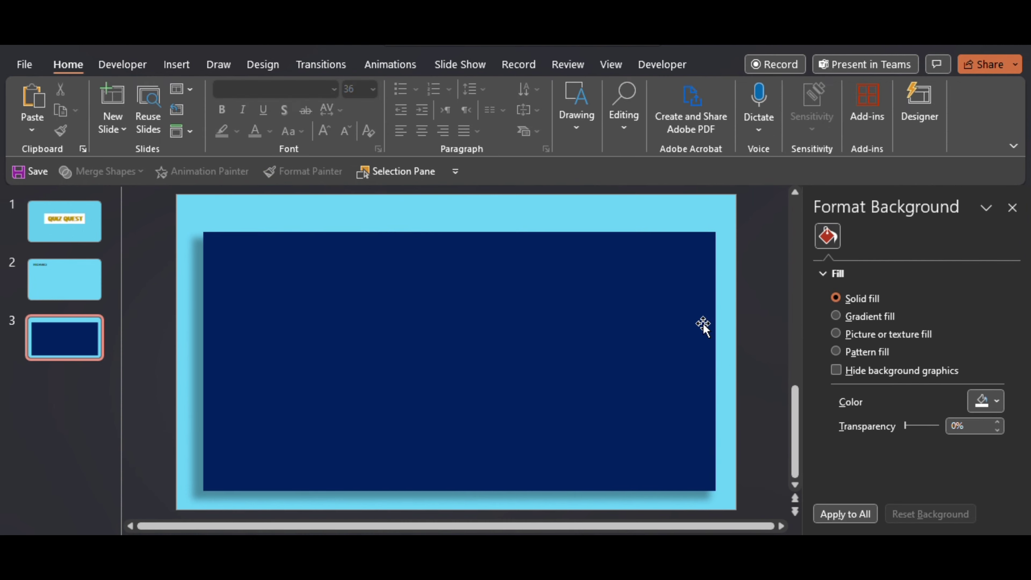
Lock the dark blue rectangle in place
click(578, 324)
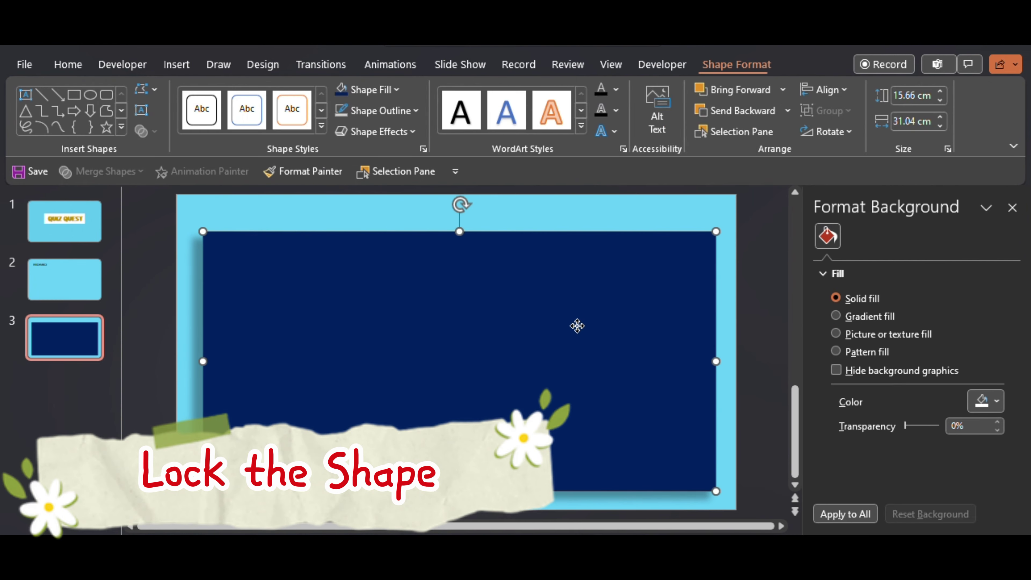
right_click(578, 325)
click(623, 273)
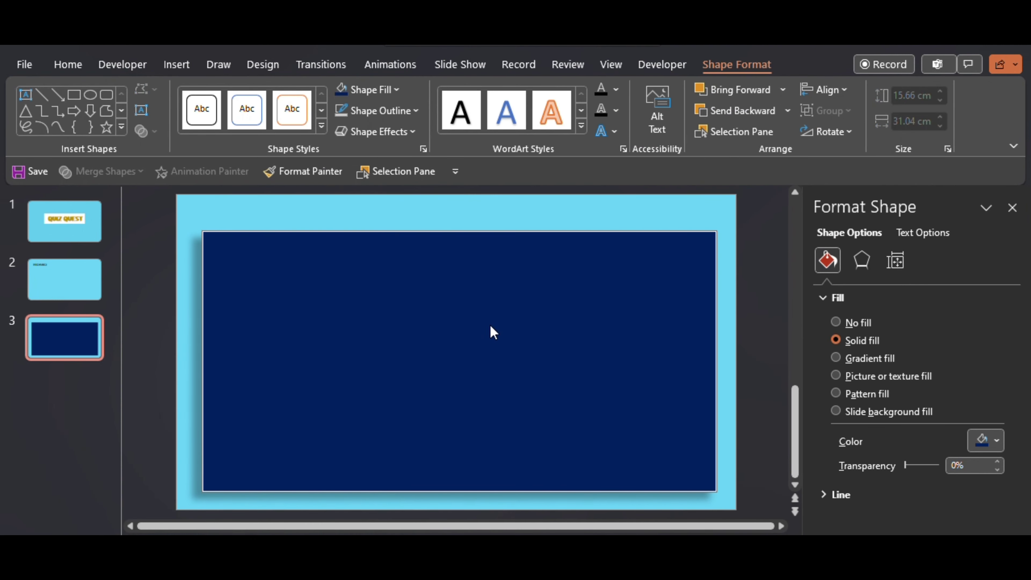
Draw a small rectangle near the board's top-left and fill it gold
click(149, 258)
click(576, 122)
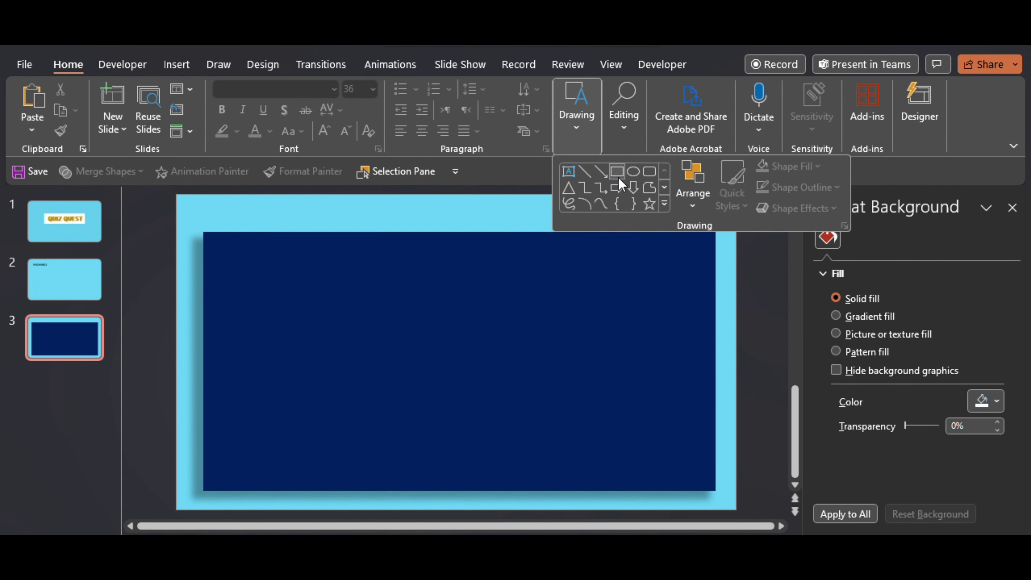
click(617, 171)
drag(246, 254, 291, 317)
click(367, 90)
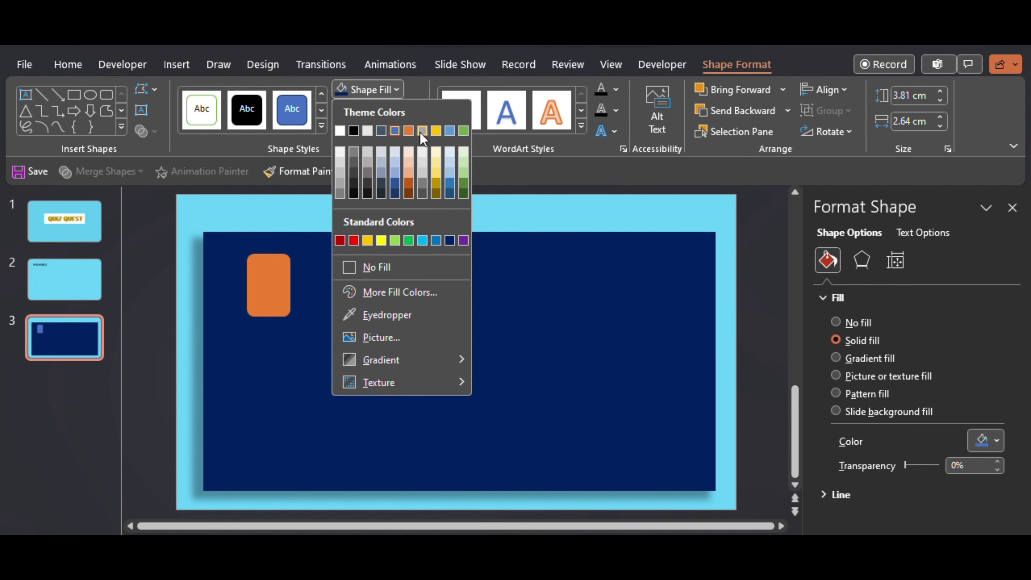
click(434, 130)
Shrink the small yellow tile down into a tiny hinge square
click(389, 358)
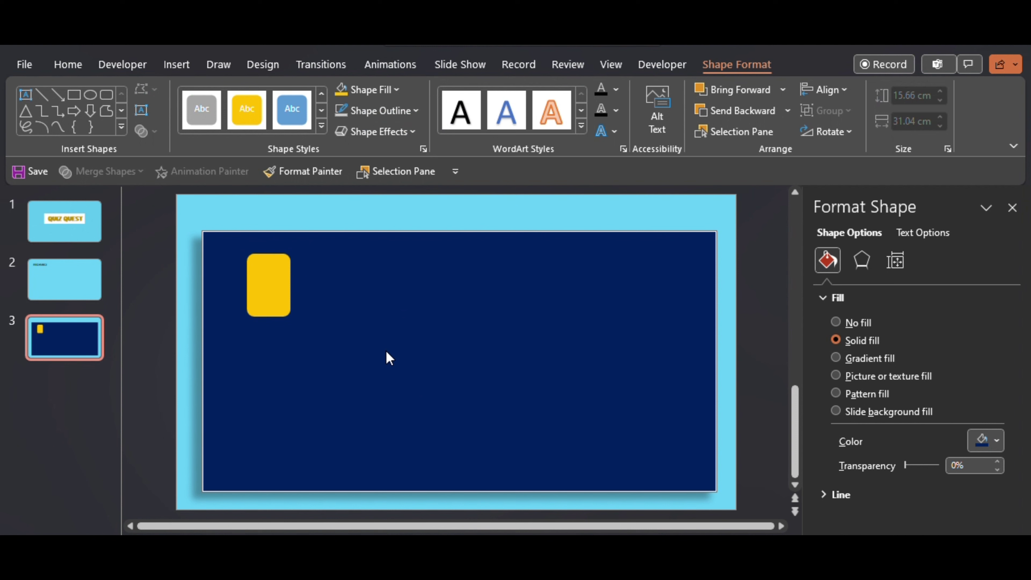
click(277, 299)
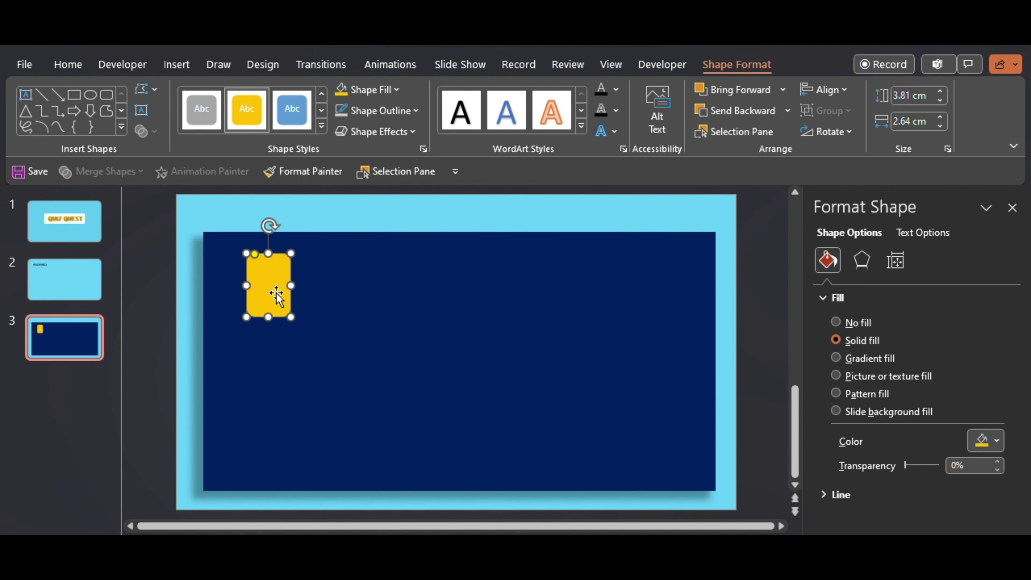
drag(275, 293, 312, 275)
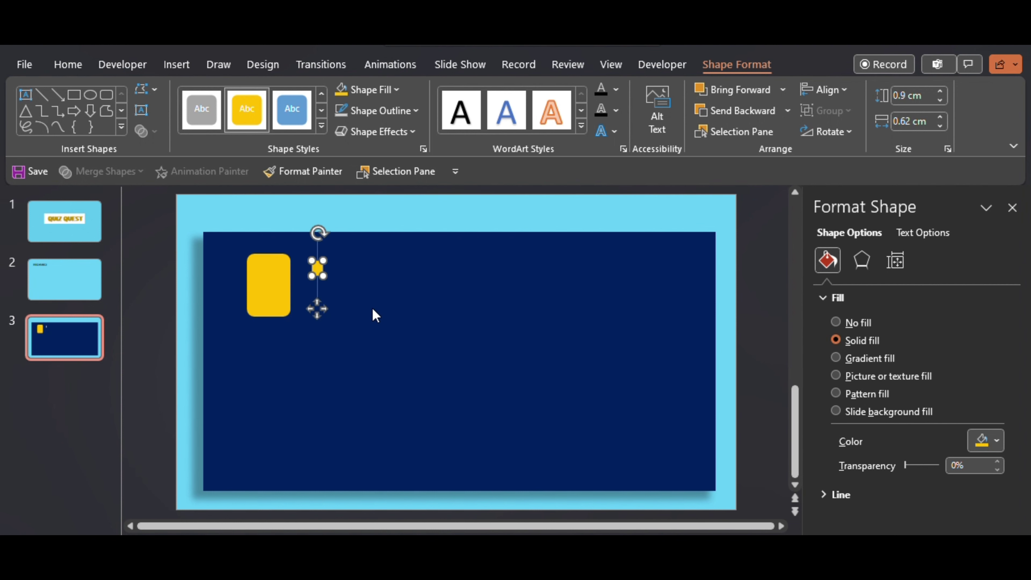
click(373, 314)
scroll(350, 368, up, 3)
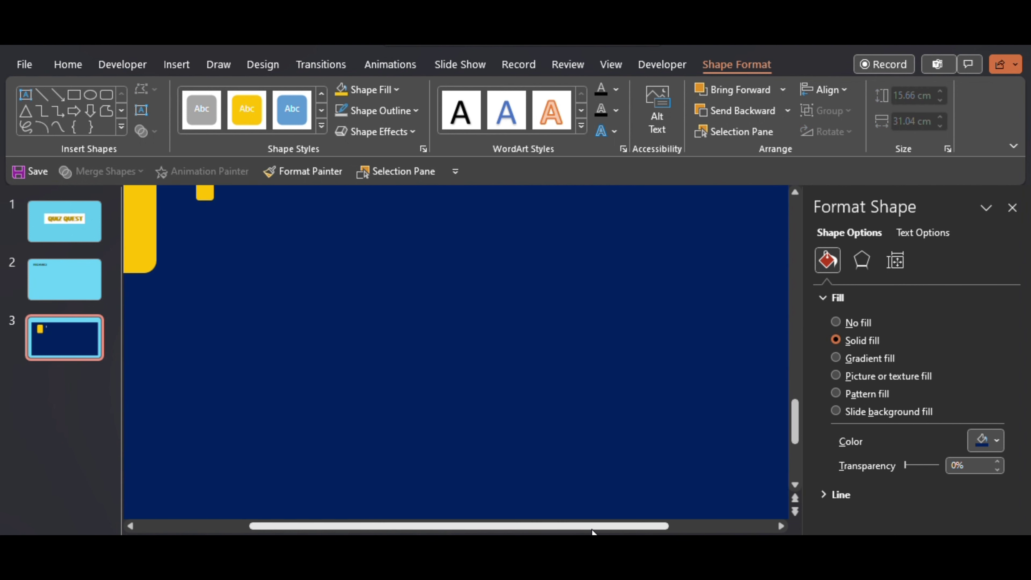
scroll(349, 365, up, 1)
drag(384, 285, 257, 308)
Duplicate the square, resize it to 0.59 cm, and set it against the tile's left edge
key(ctrl+d)
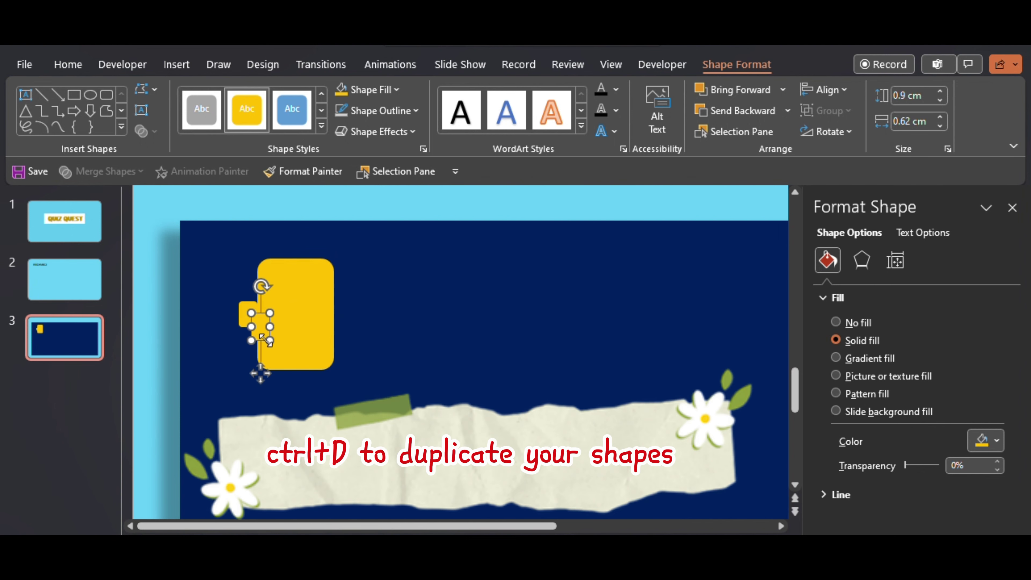
drag(260, 373, 430, 358)
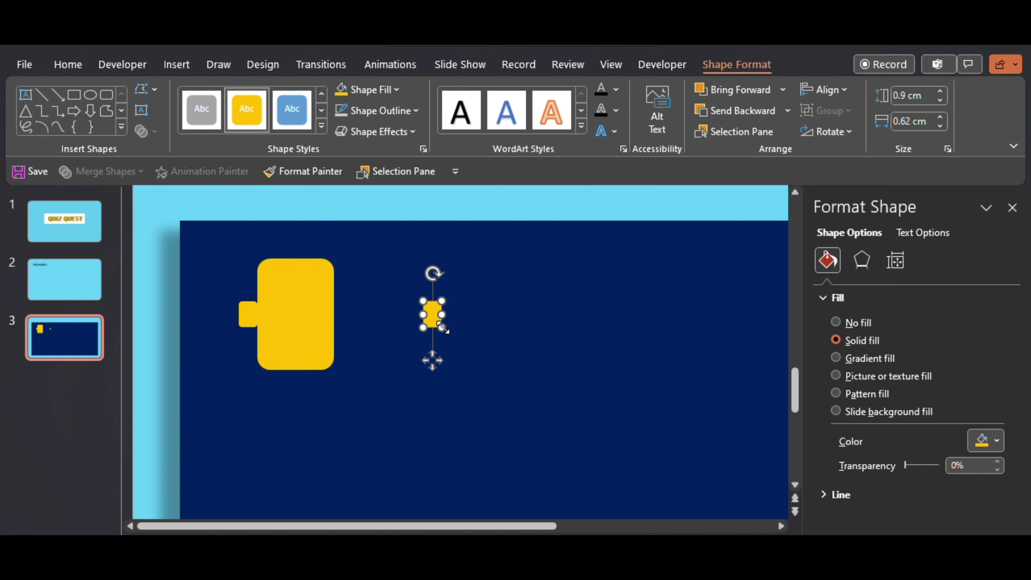
drag(443, 313, 442, 311)
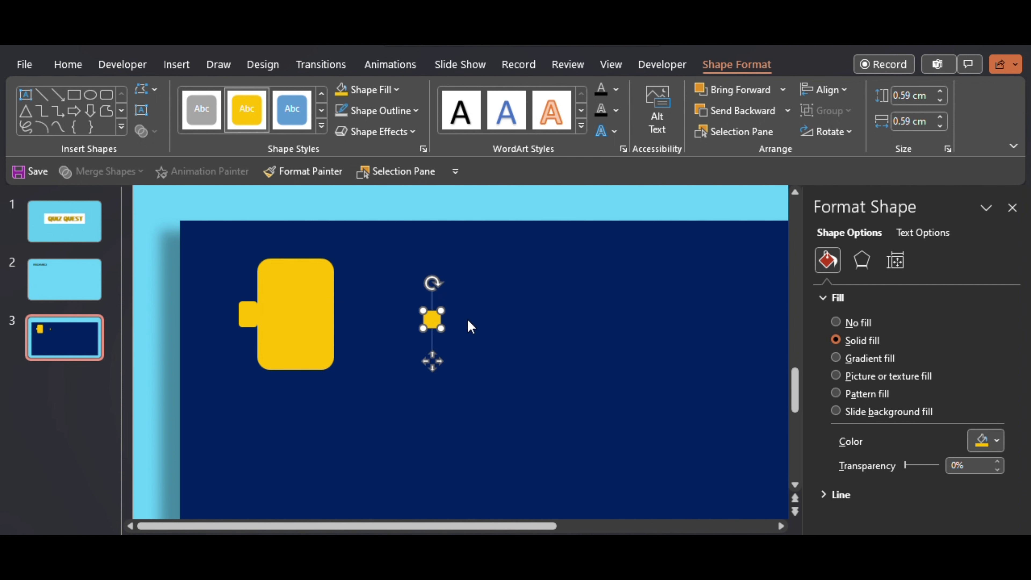
drag(431, 362, 246, 332)
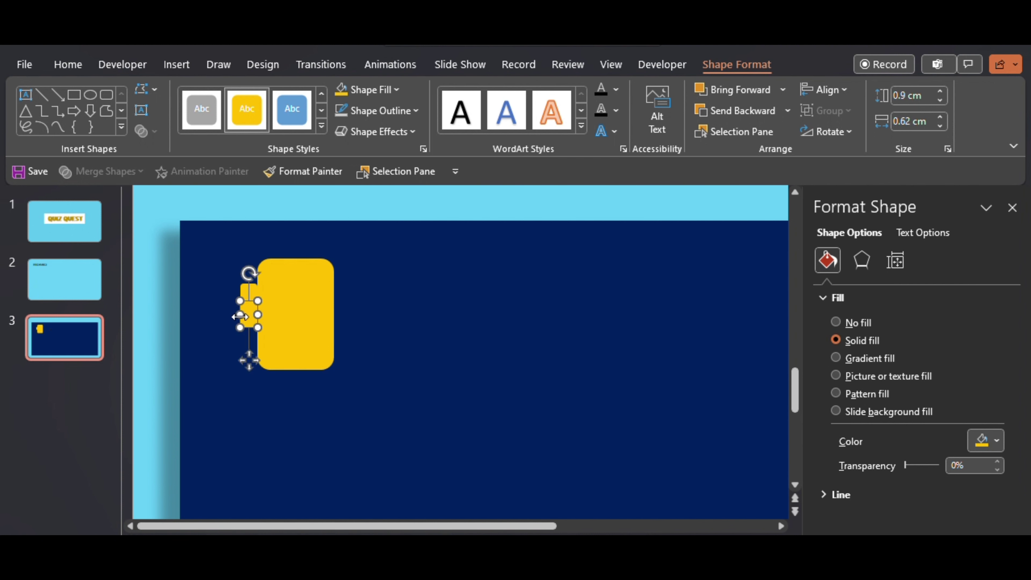
click(249, 292)
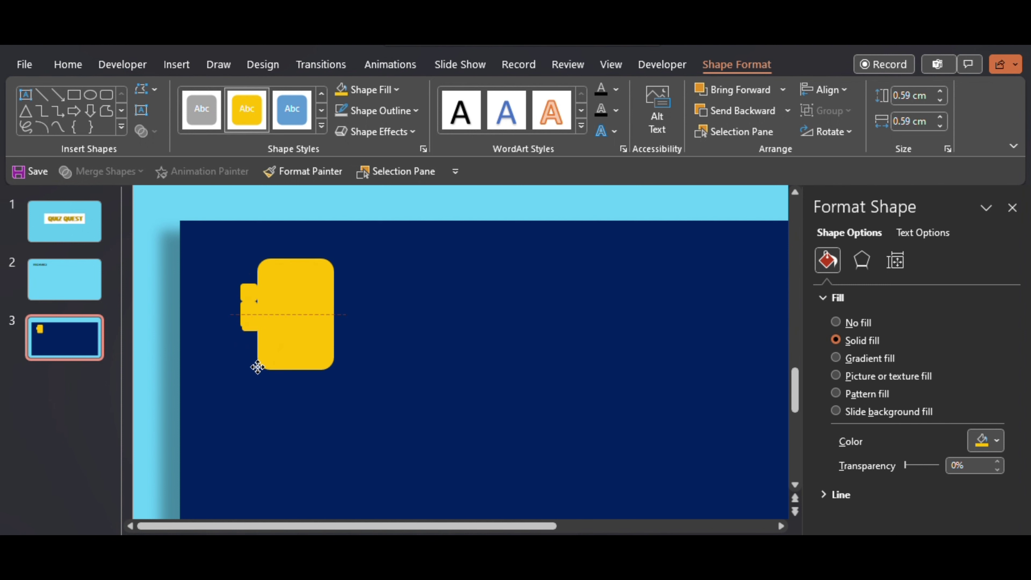
Move the hinge square down the edge and give the large yellow tile a Round bevel
drag(257, 368, 257, 380)
click(463, 353)
click(321, 320)
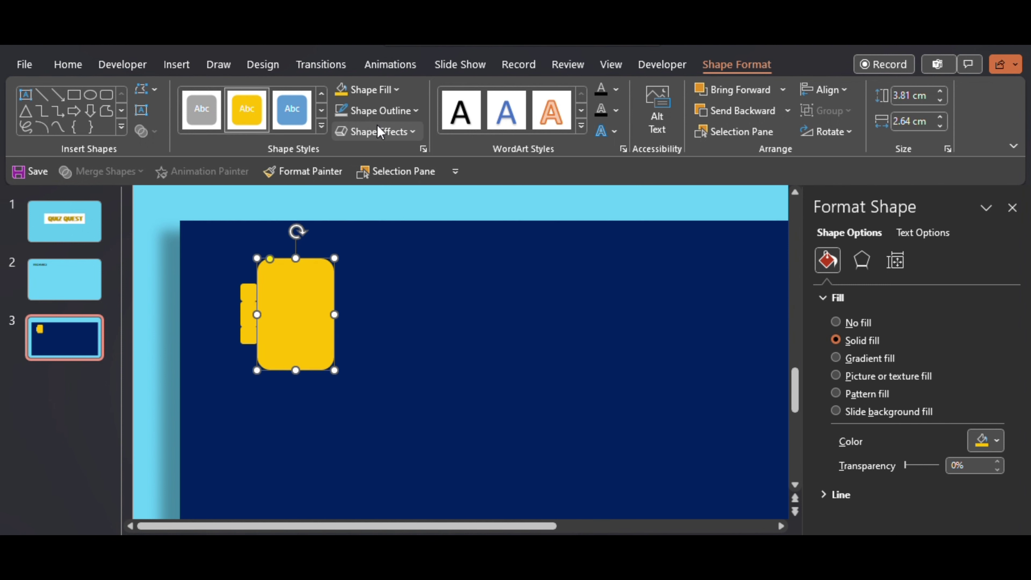
click(378, 131)
mouse_move(390, 333)
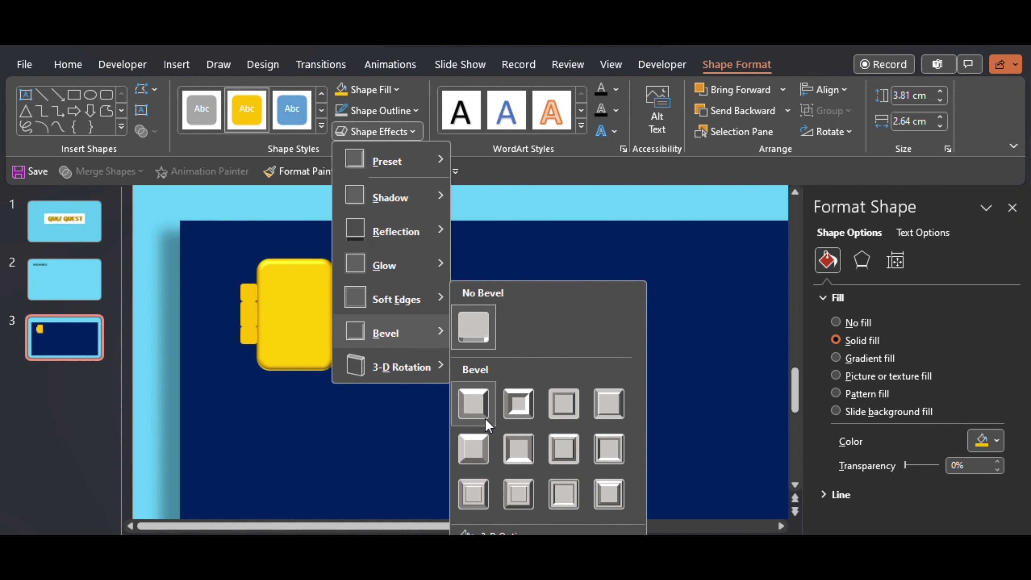
click(476, 452)
Bevel the middle hinge piece and move the bevelled hinge square into place
click(249, 314)
click(379, 131)
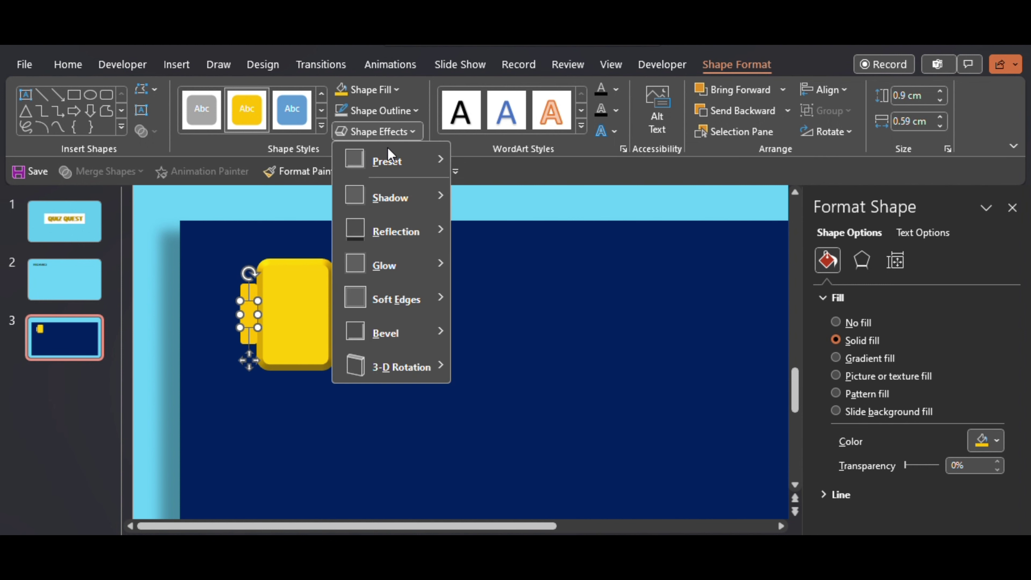
mouse_move(390, 333)
click(605, 510)
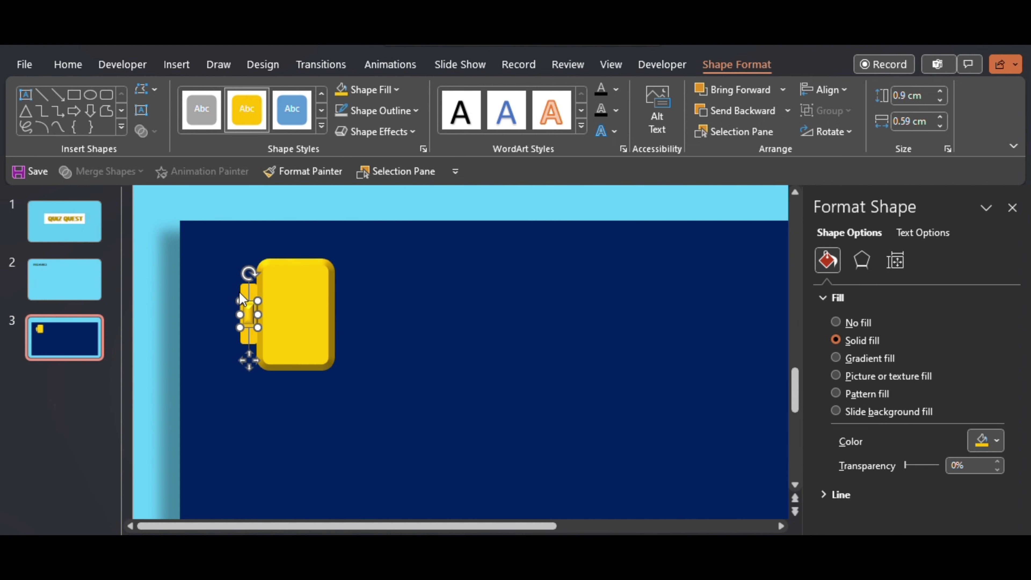
click(374, 134)
mouse_move(390, 332)
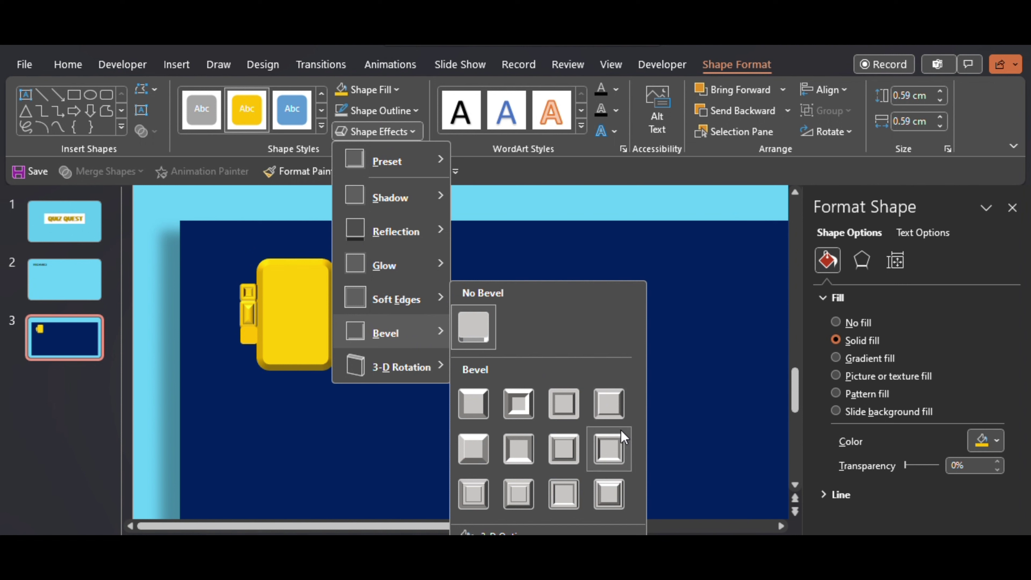
click(580, 469)
click(244, 342)
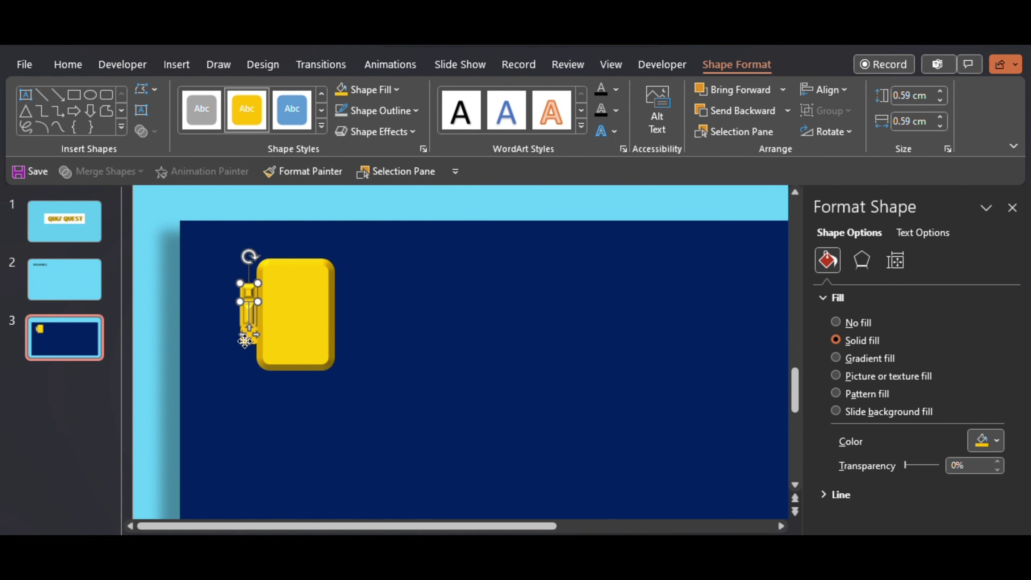
mouse_move(247, 319)
mouse_down()
mouse_move(225, 310)
mouse_move(248, 289)
mouse_up()
Format-paint the bevel onto the lower hinge piece and nudge the tile against the hinges
click(265, 317)
click(226, 284)
click(305, 171)
click(250, 342)
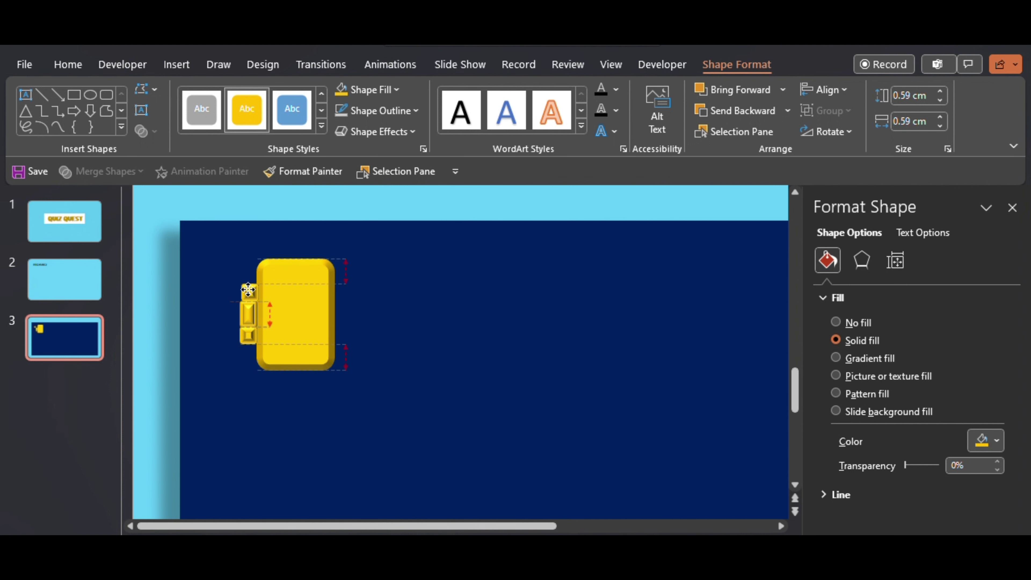
click(463, 349)
click(324, 320)
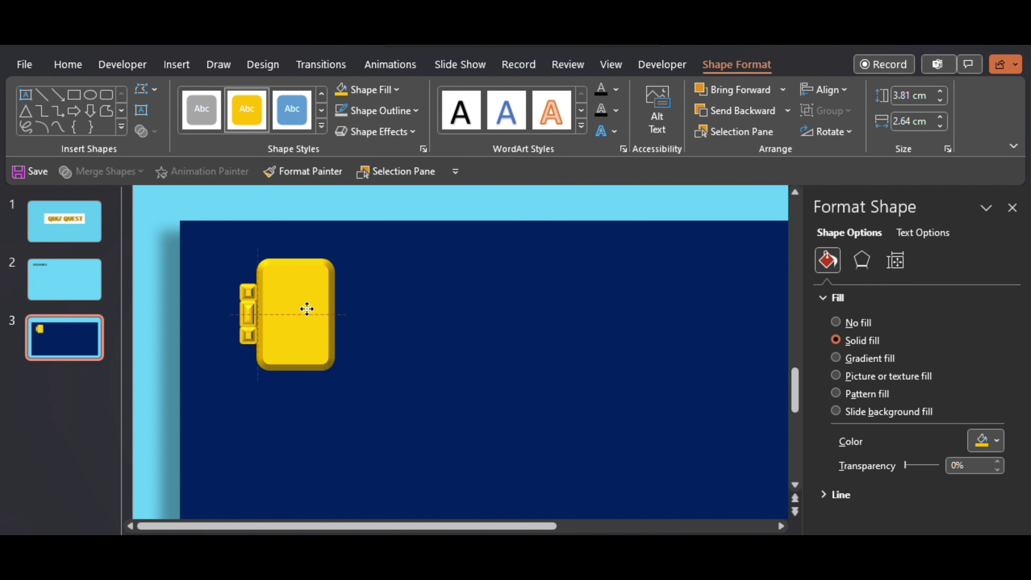
drag(306, 308, 304, 309)
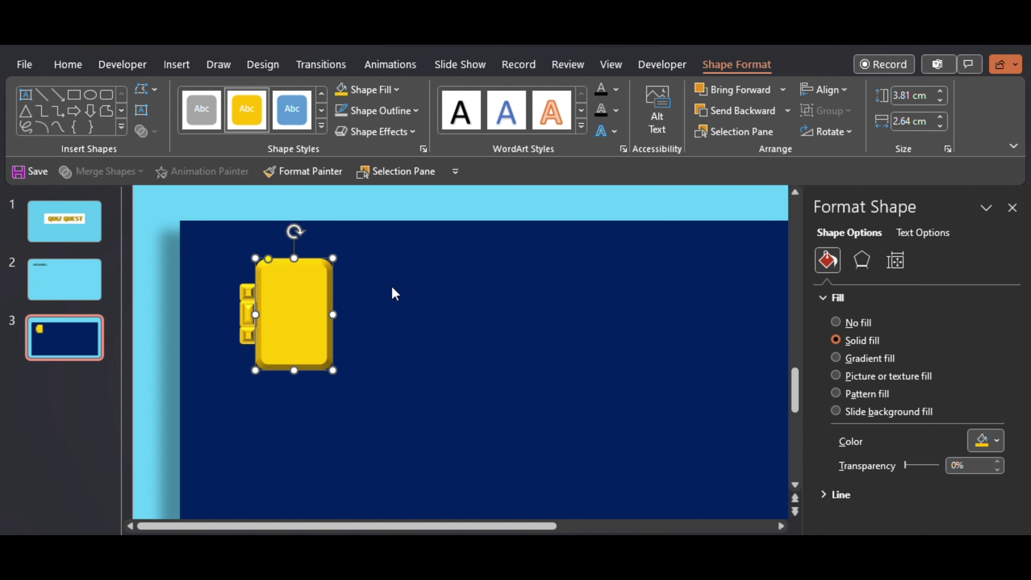
click(341, 294)
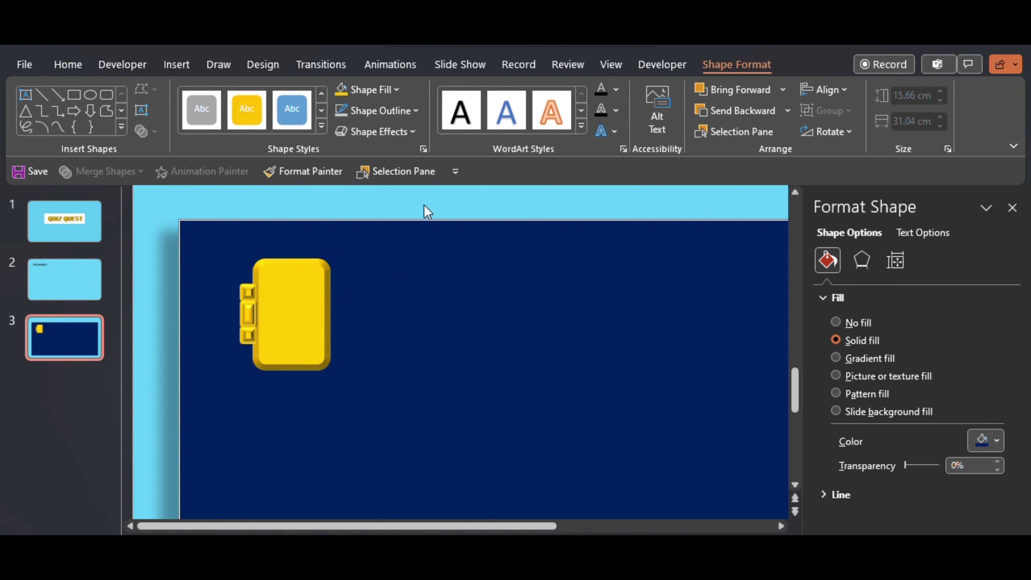
Bring the yellow tile to the front of its hinges
right_click(317, 299)
click(368, 229)
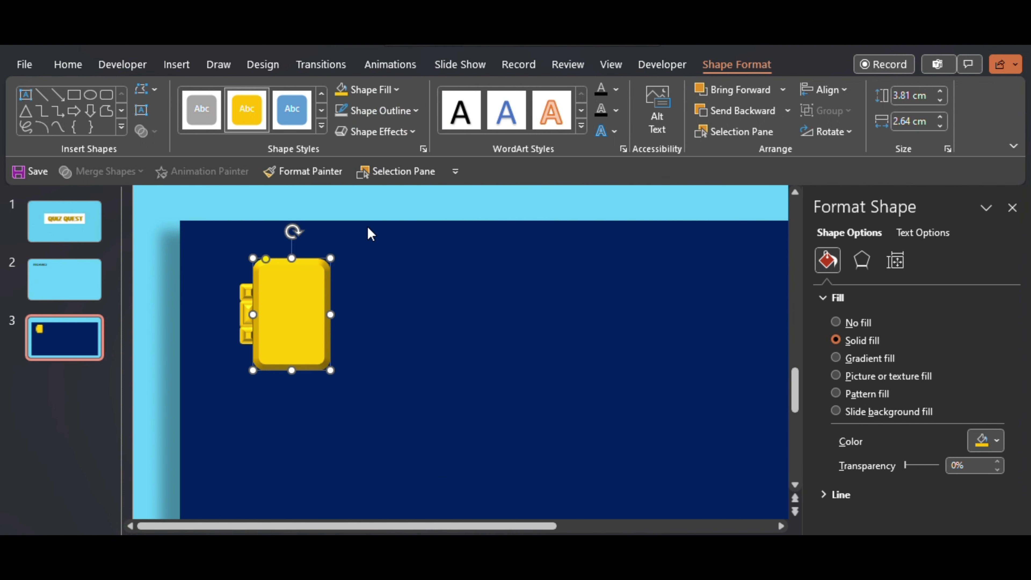
click(400, 311)
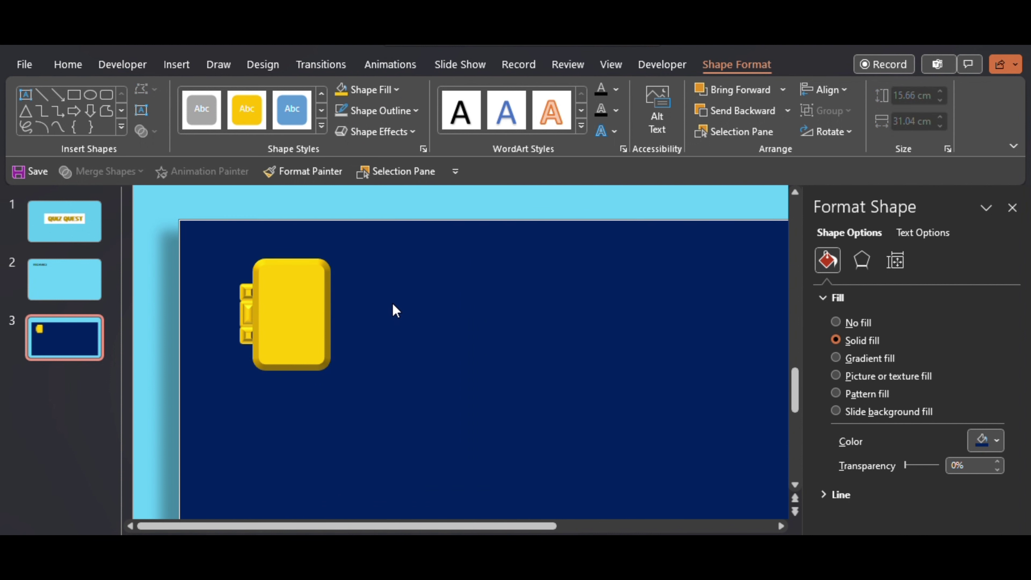
click(316, 321)
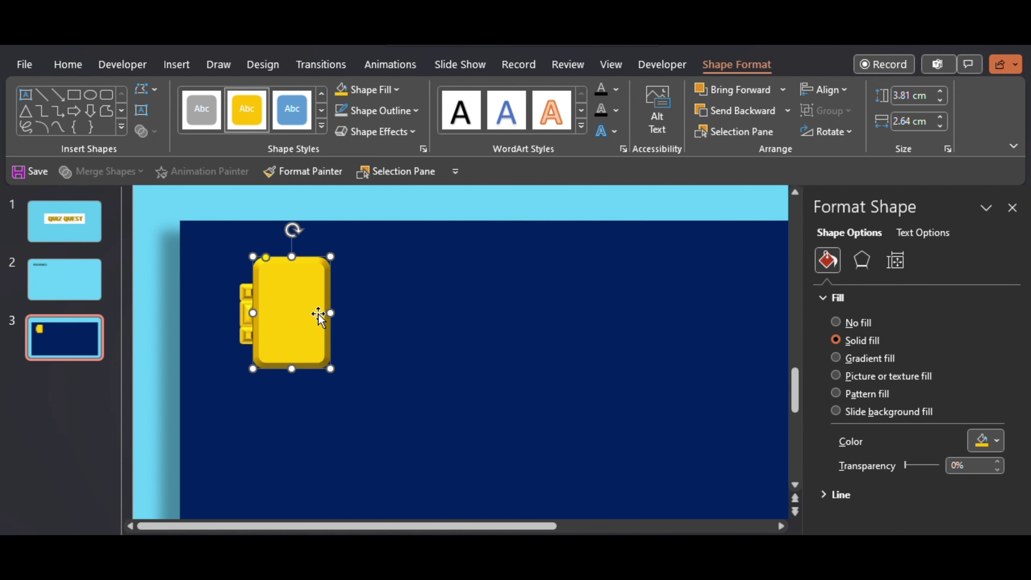
click(465, 318)
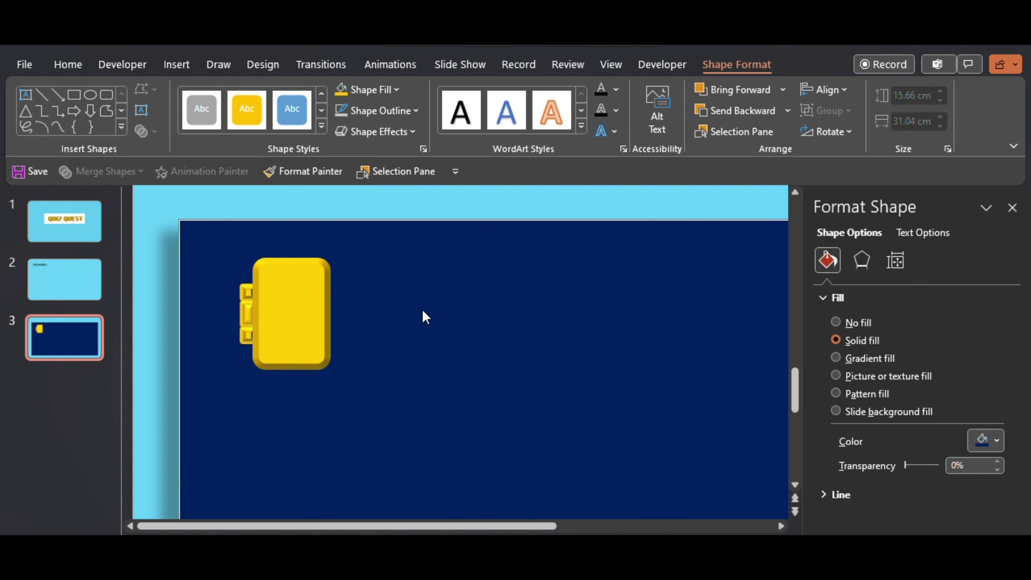
Fill the middle hinge piece light gold
click(262, 327)
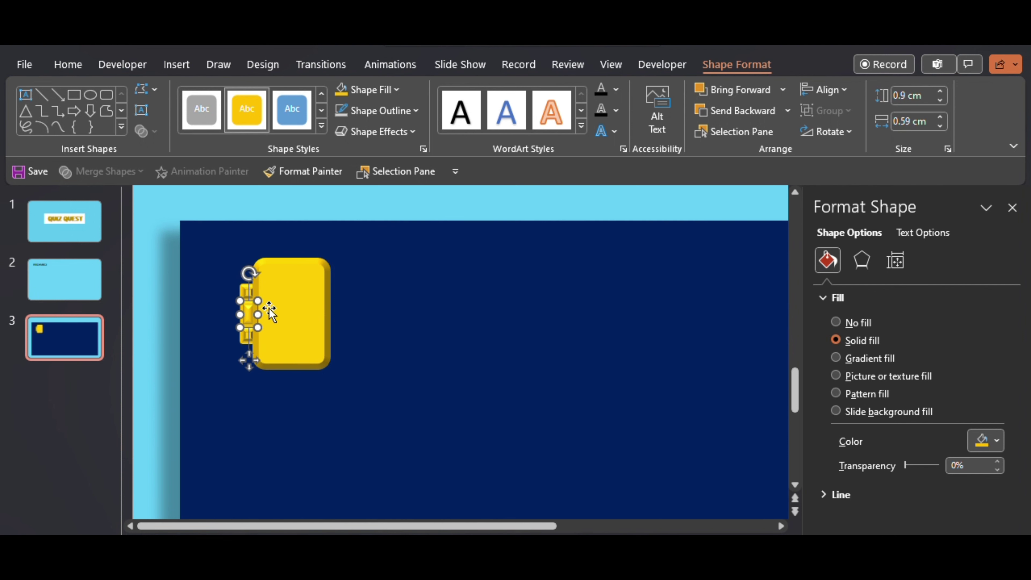
click(369, 92)
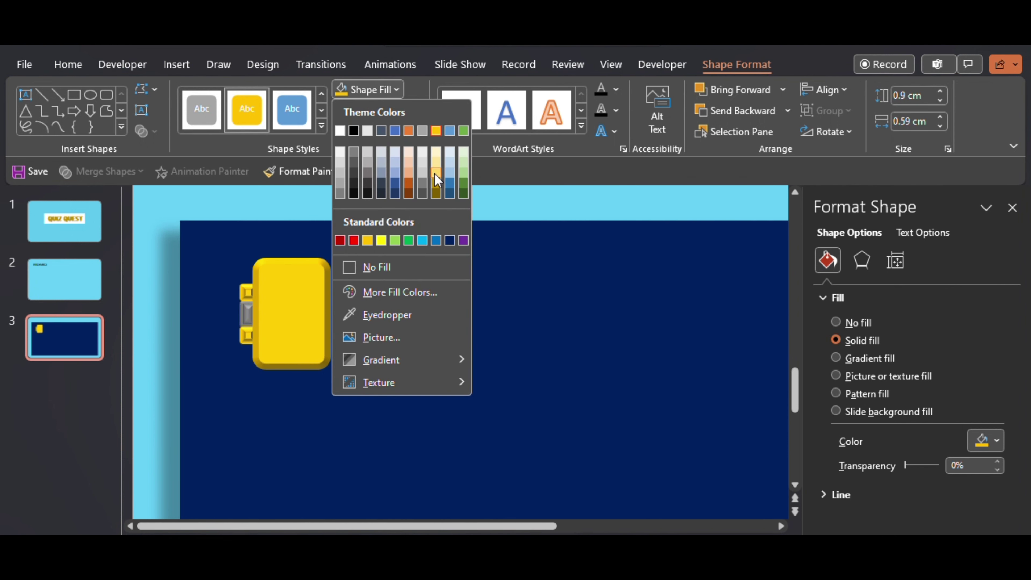
click(439, 164)
click(482, 377)
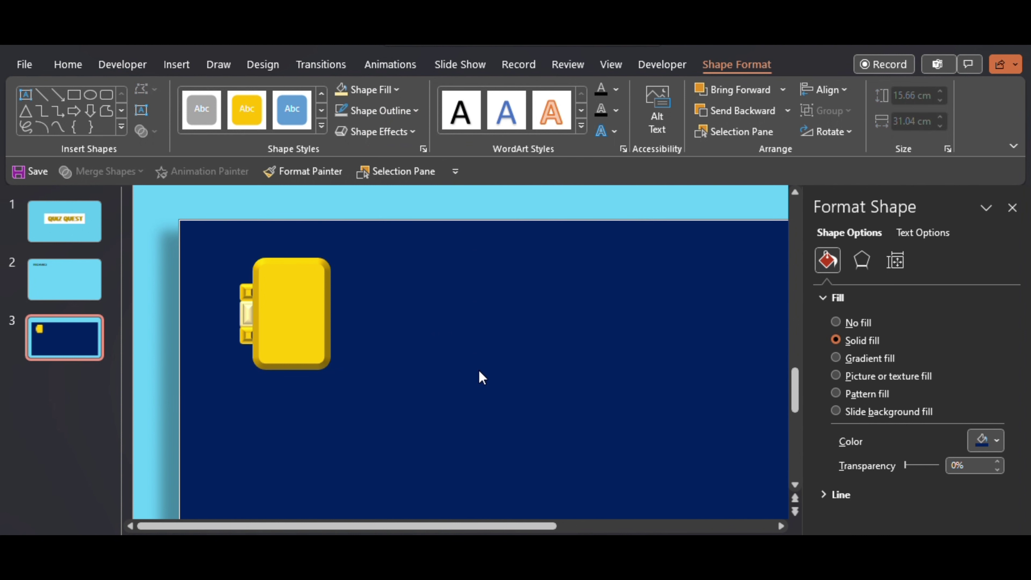
Fill the top and bottom hinge squares light gold and drag a tile copy to the right
click(244, 290)
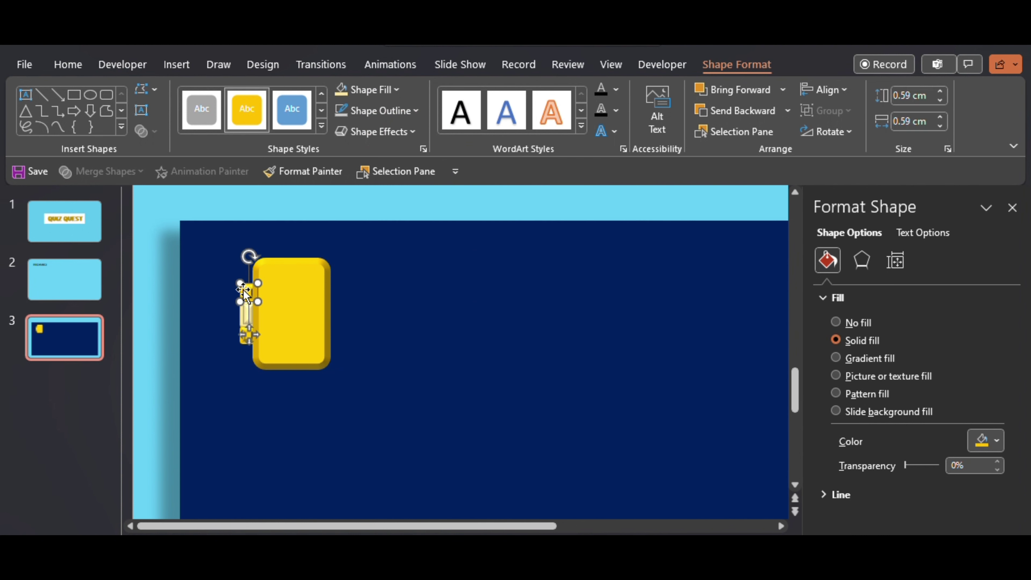
click(270, 349)
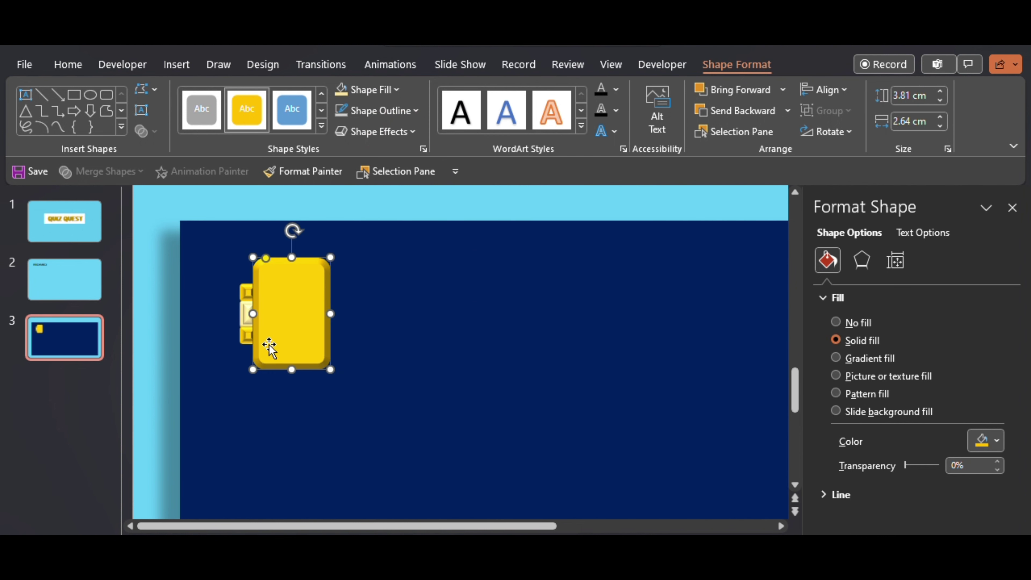
click(248, 339)
shift+click(246, 289)
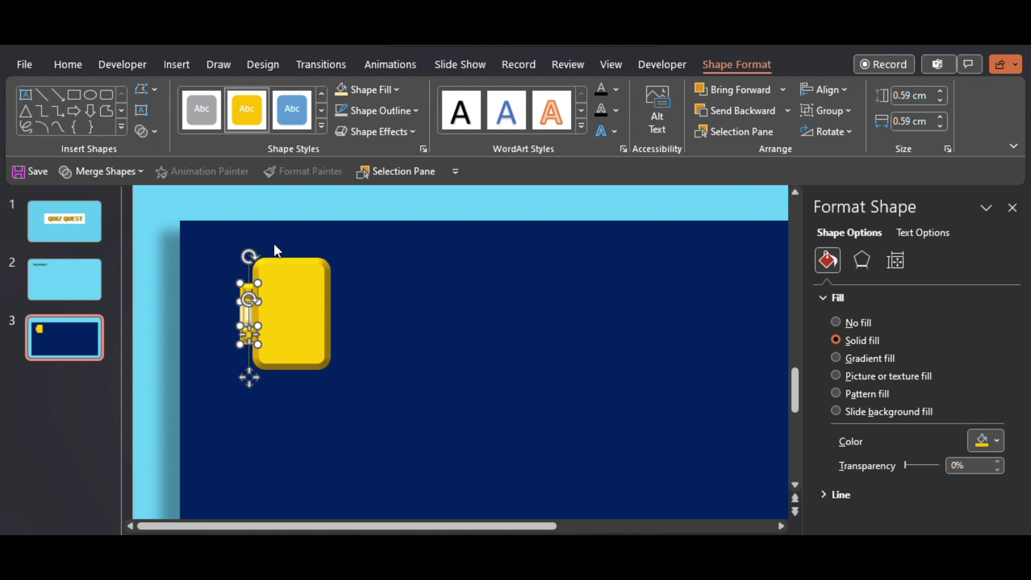
click(377, 96)
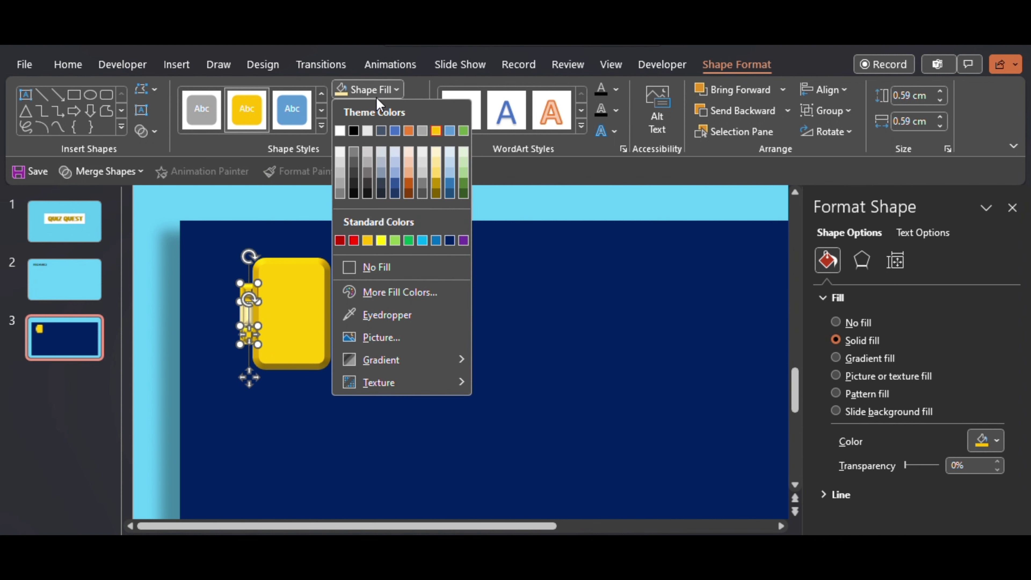
click(438, 170)
click(458, 385)
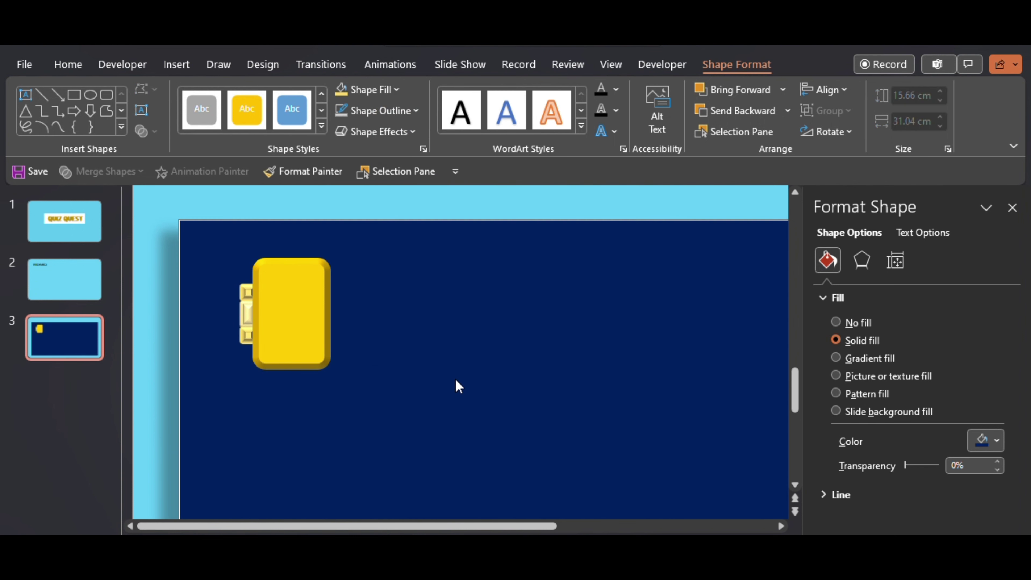
drag(311, 319, 399, 334)
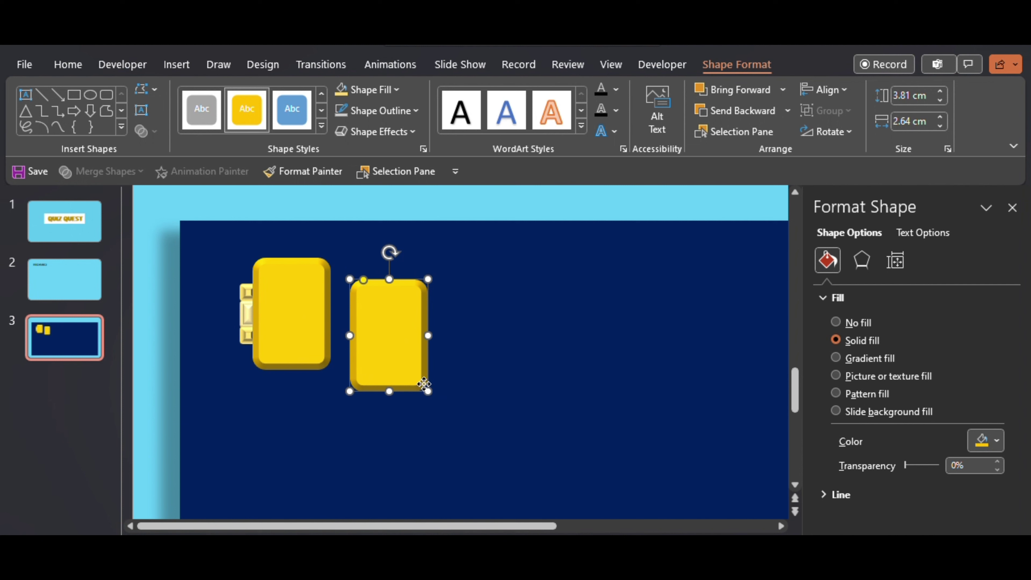
Move the tile copy onto the original and shrink it to sit inside as an inner panel
click(429, 392)
click(410, 373)
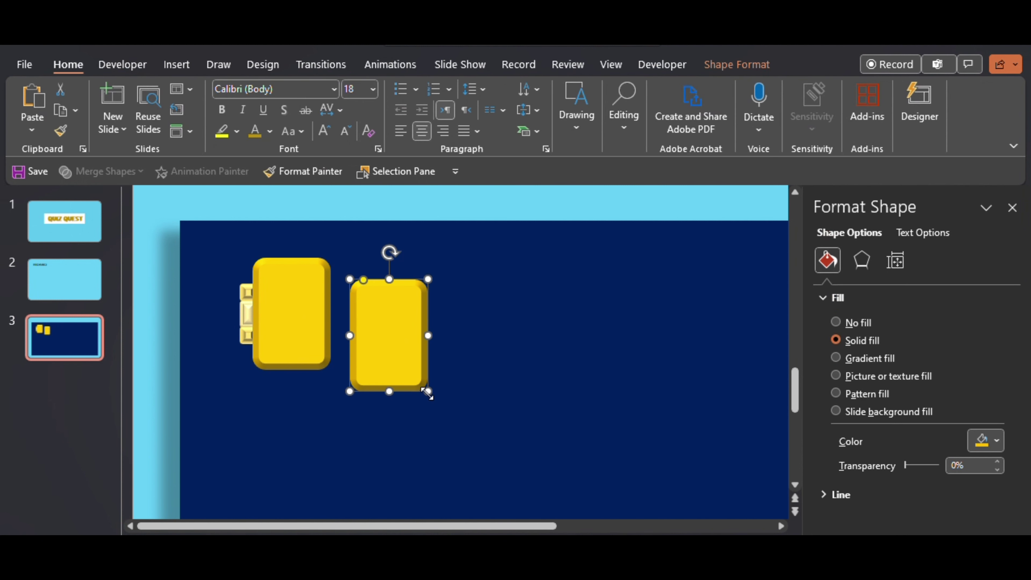
drag(410, 373, 293, 350)
key(Down)
key(Down)
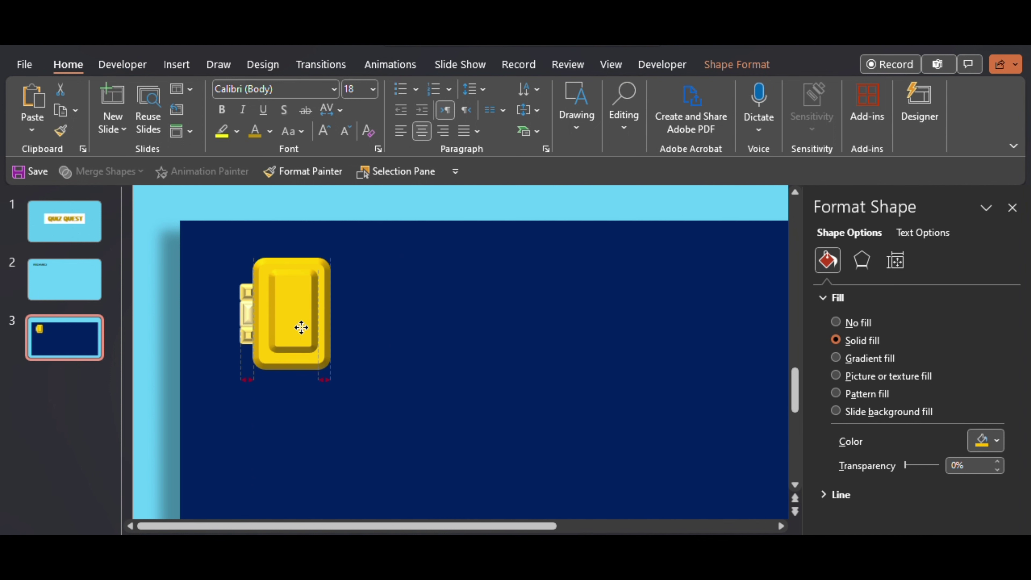
drag(270, 314, 263, 314)
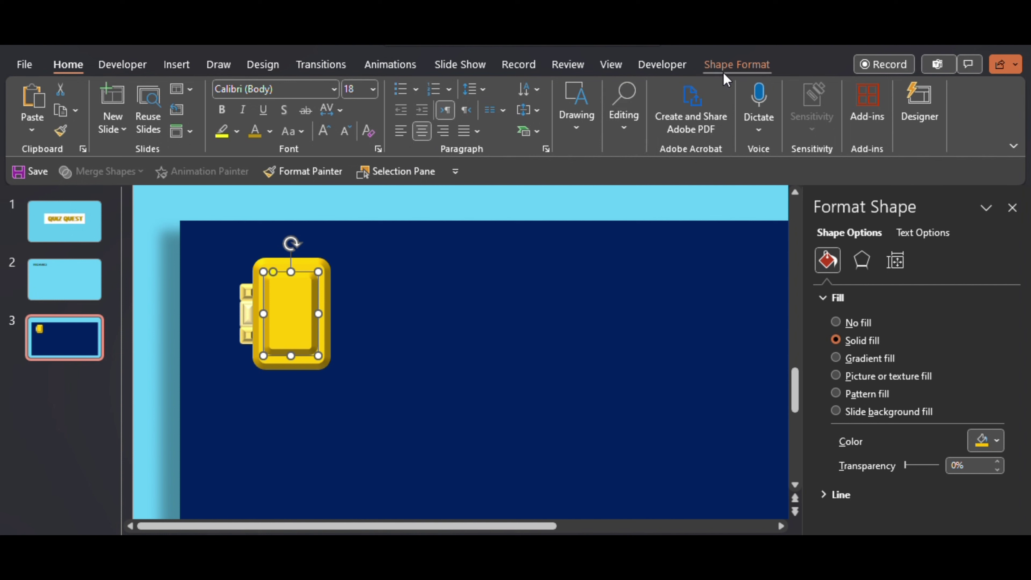
Fill the inner panel Gold, Accent 4, Lighter 40% and give it a Soft Round bevel
click(731, 65)
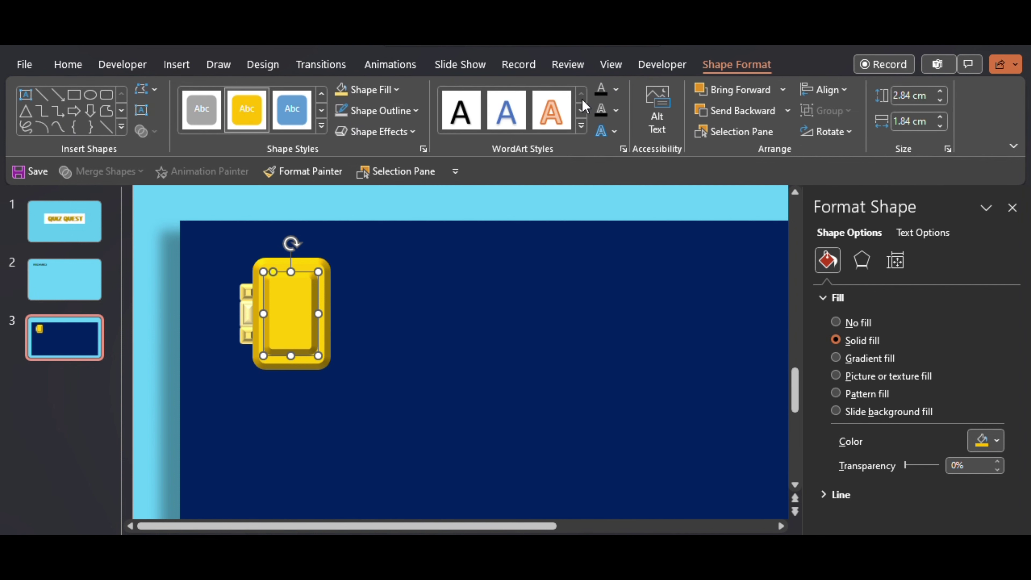
click(356, 93)
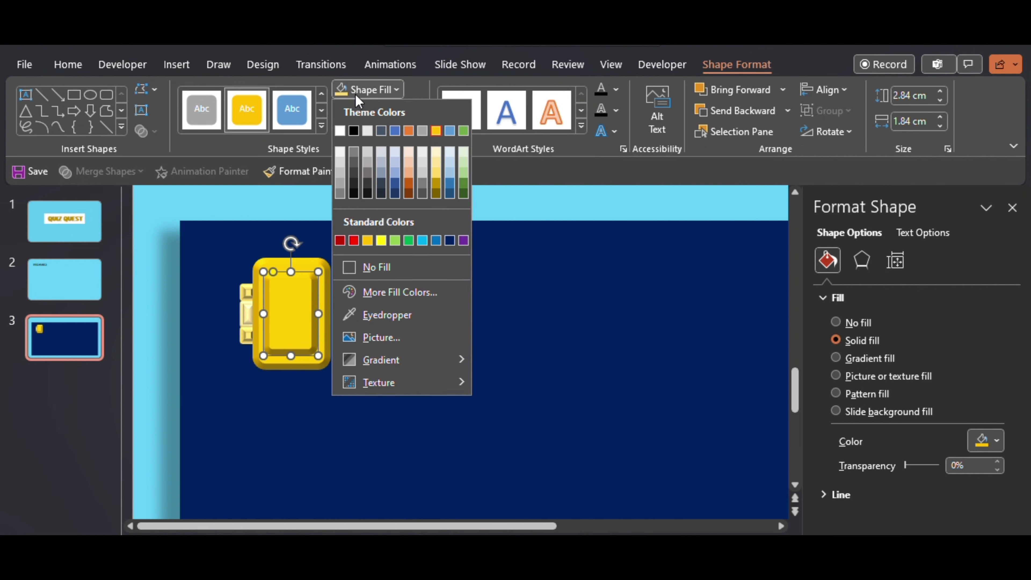
click(437, 167)
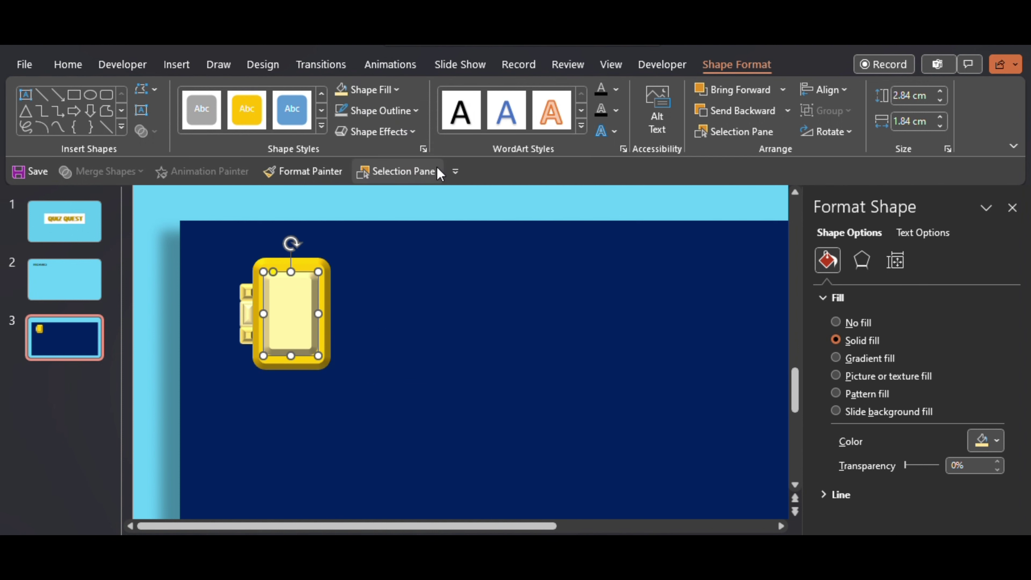
click(379, 132)
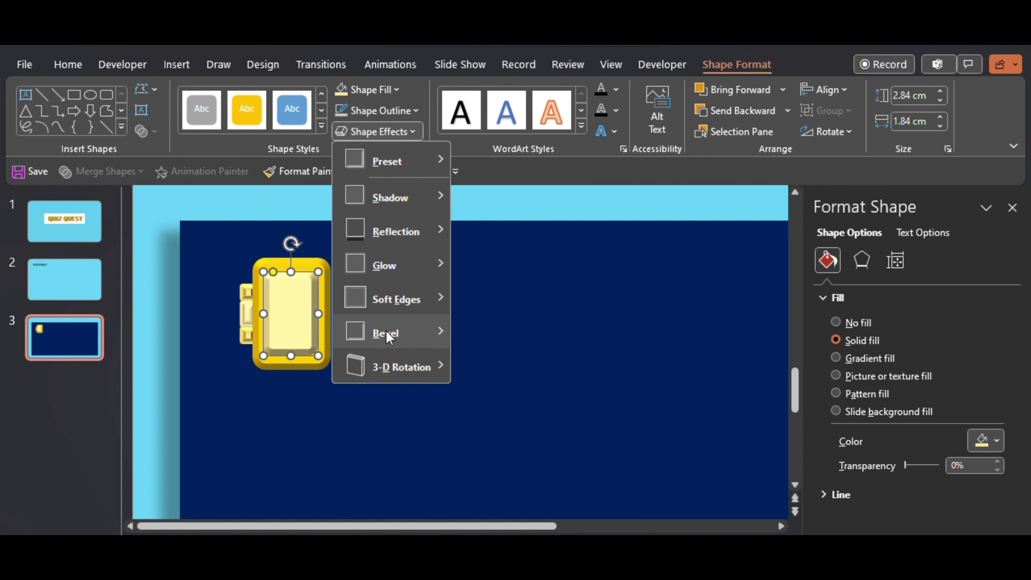
mouse_move(387, 331)
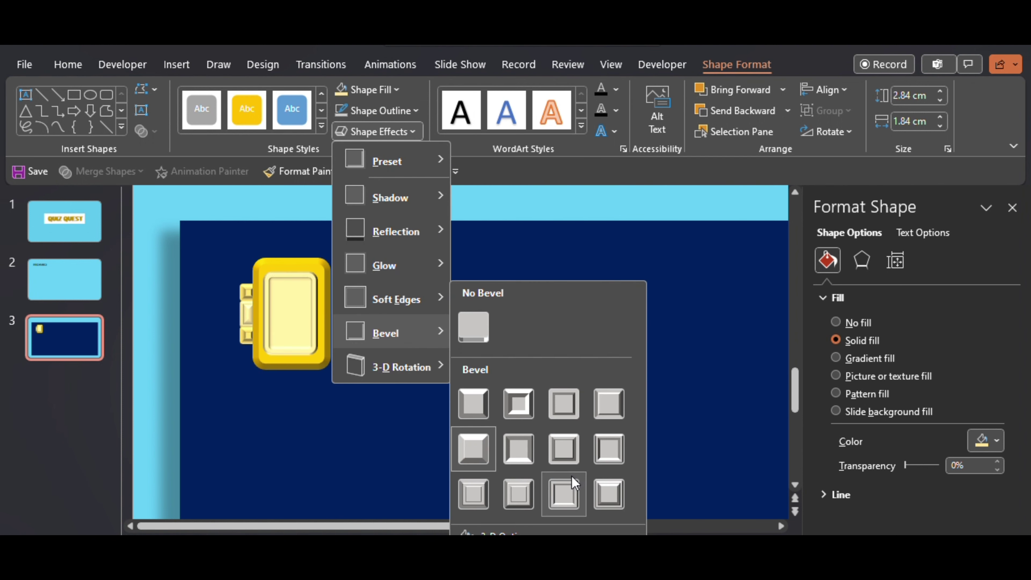
click(537, 469)
click(686, 423)
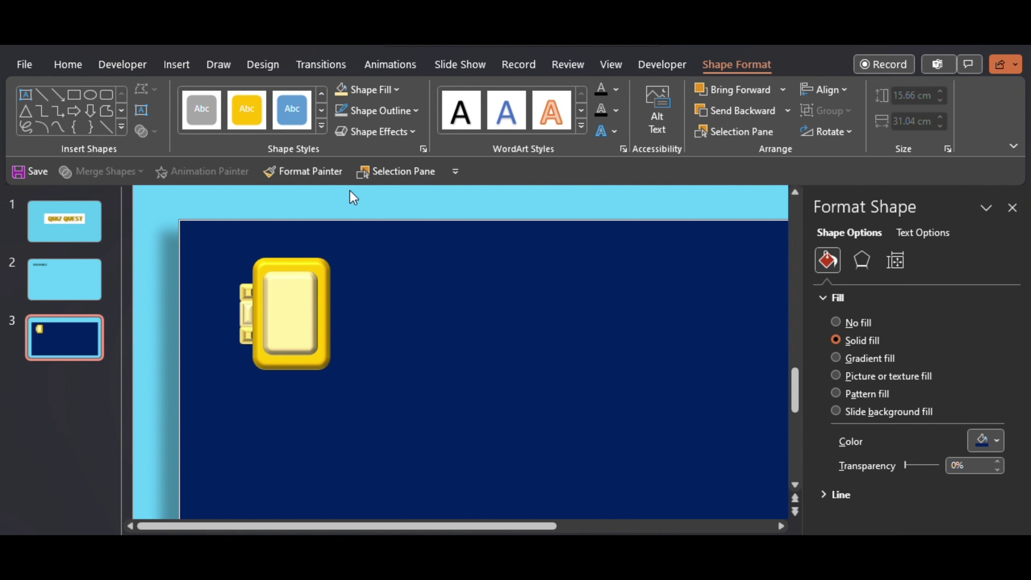
Insert the MILLION picture from Downloads > FREE DOWNLOAD and move it toward the left
click(170, 64)
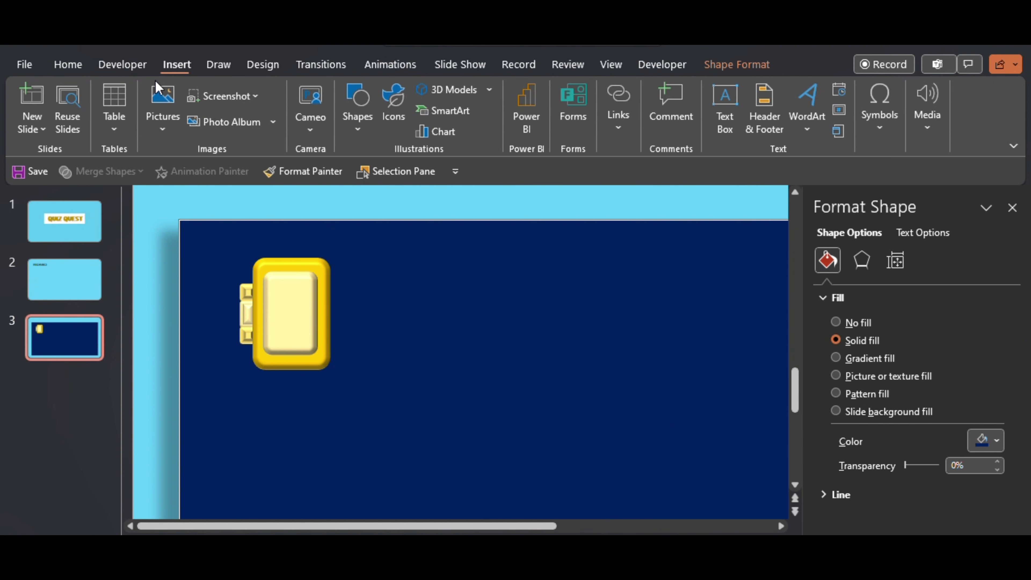
click(158, 114)
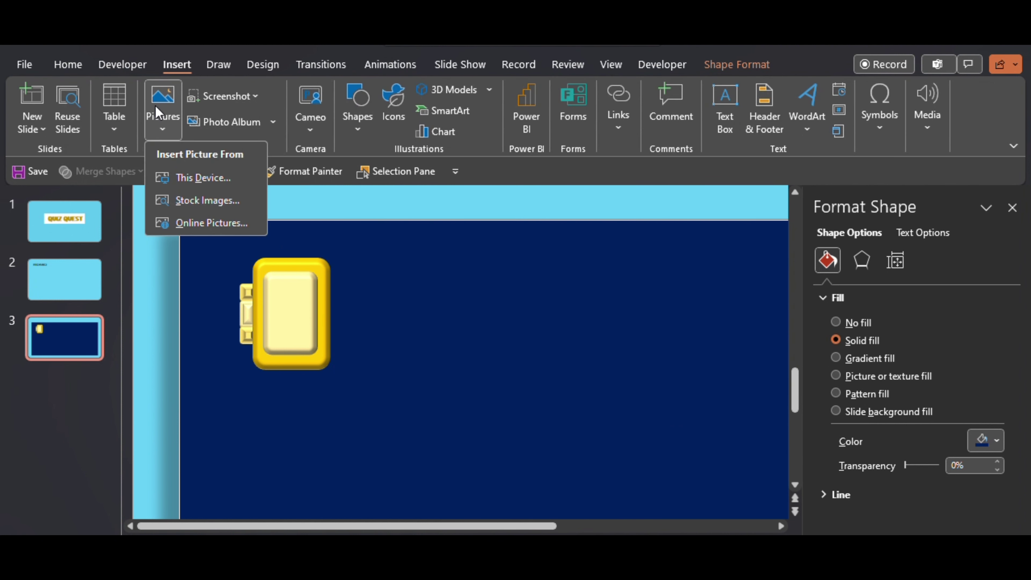
click(200, 186)
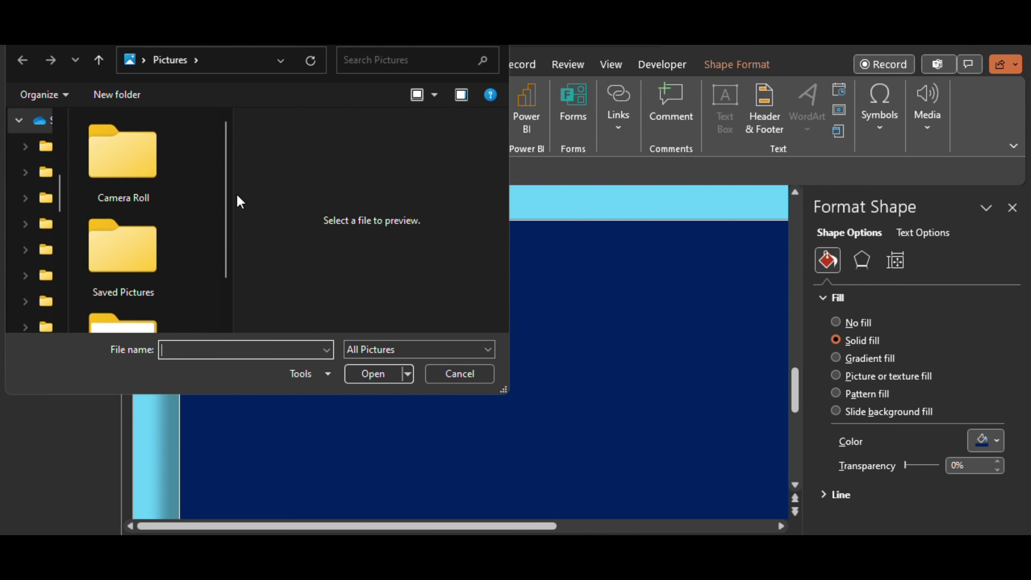
scroll(44, 212, down, 5)
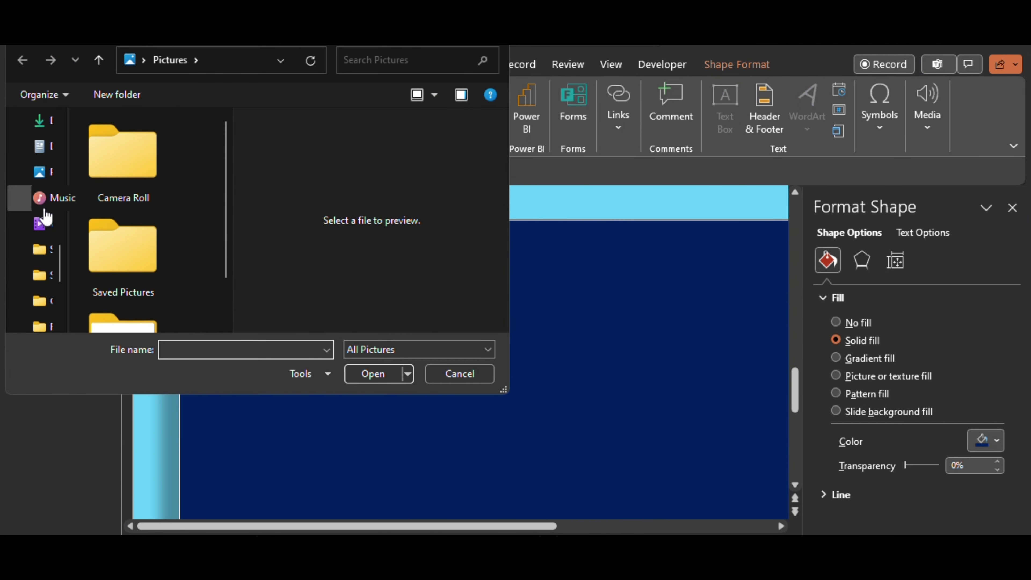
scroll(53, 231, up, 1)
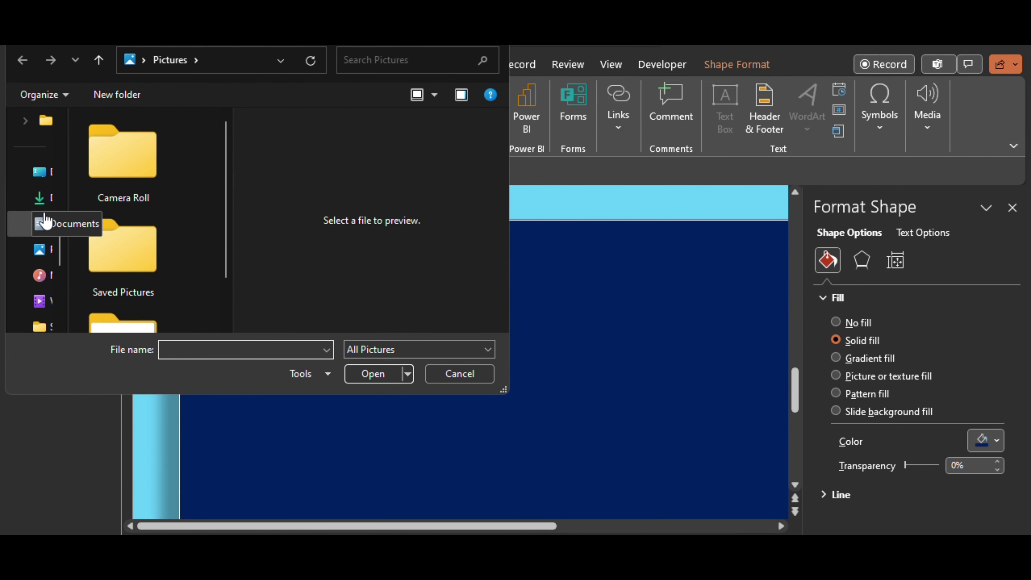
click(41, 198)
click(135, 168)
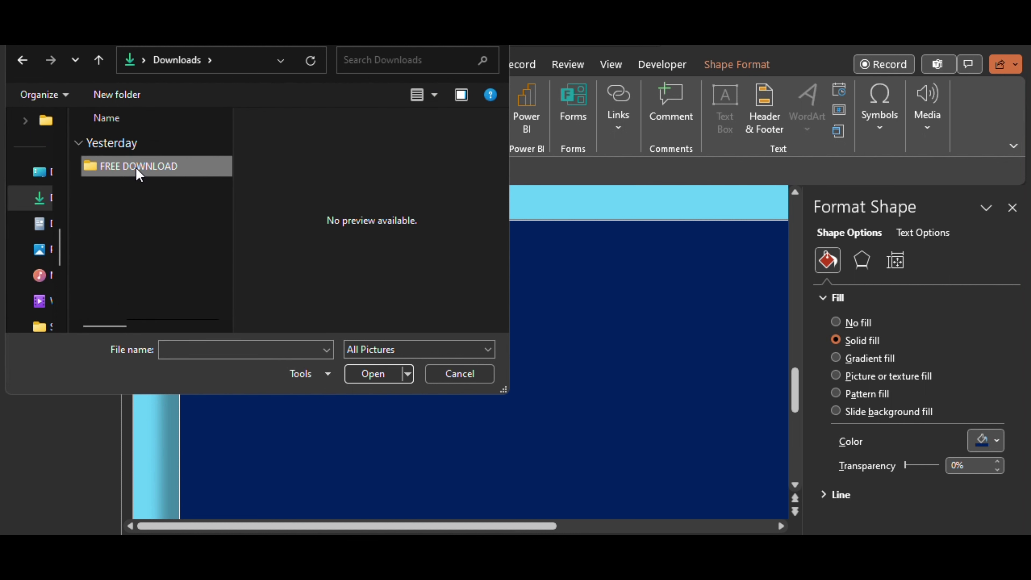
double_click(136, 168)
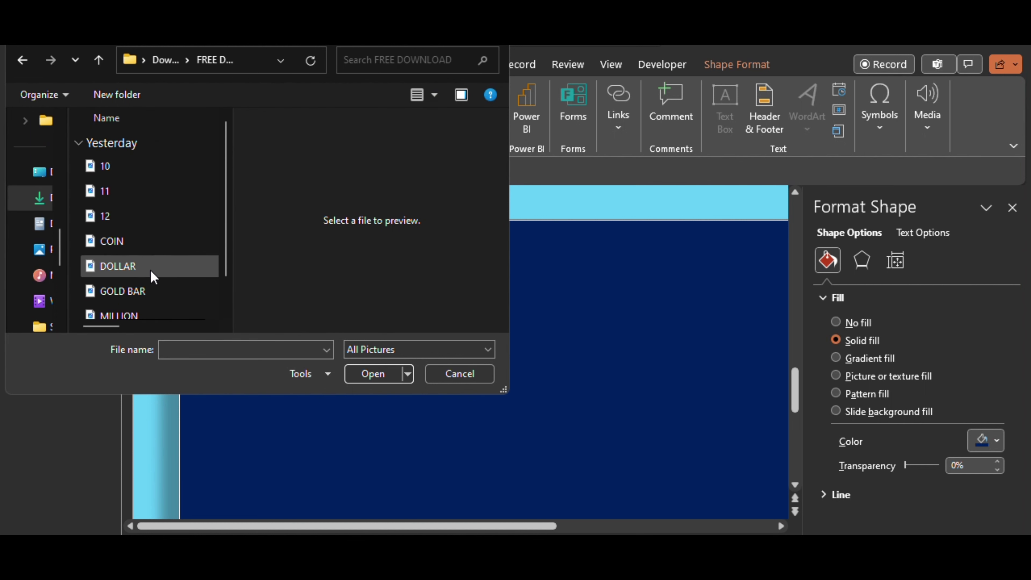
click(138, 317)
click(387, 372)
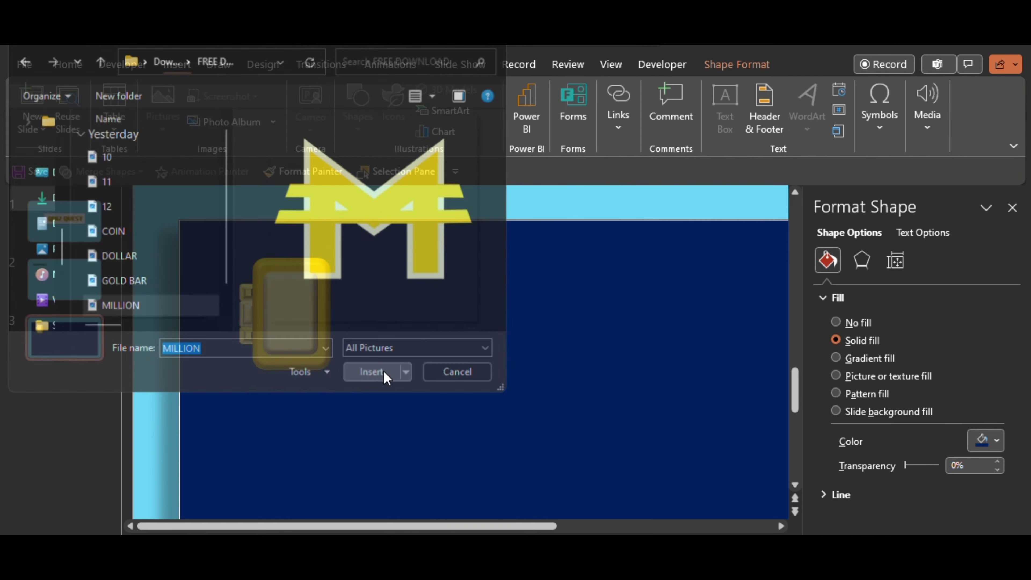
drag(566, 396, 372, 284)
Shrink the M picture to about 5.68 cm and centre it horizontally and vertically on the yellow box
drag(339, 226, 504, 367)
drag(537, 398, 296, 333)
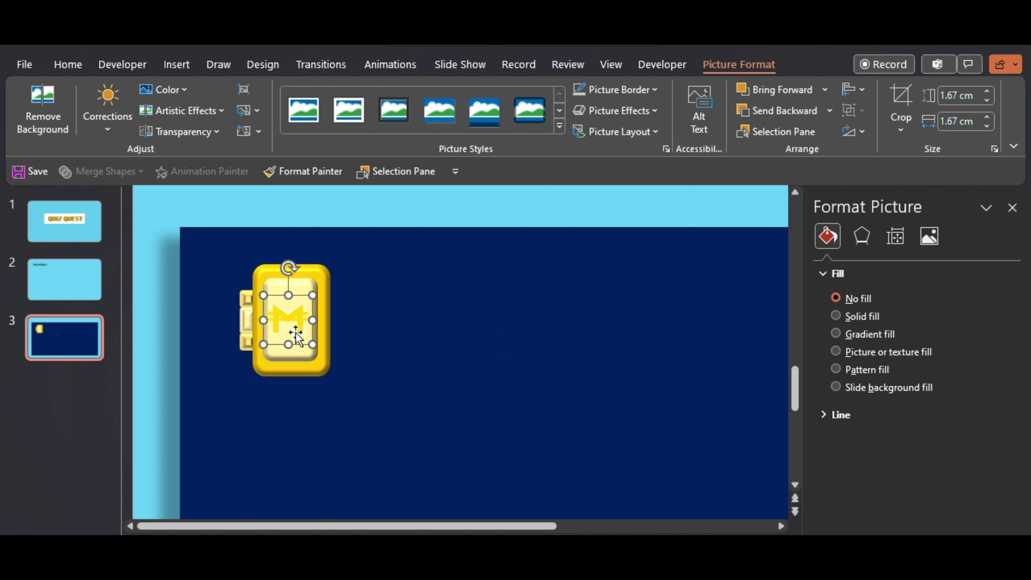
shift+click(284, 351)
click(853, 89)
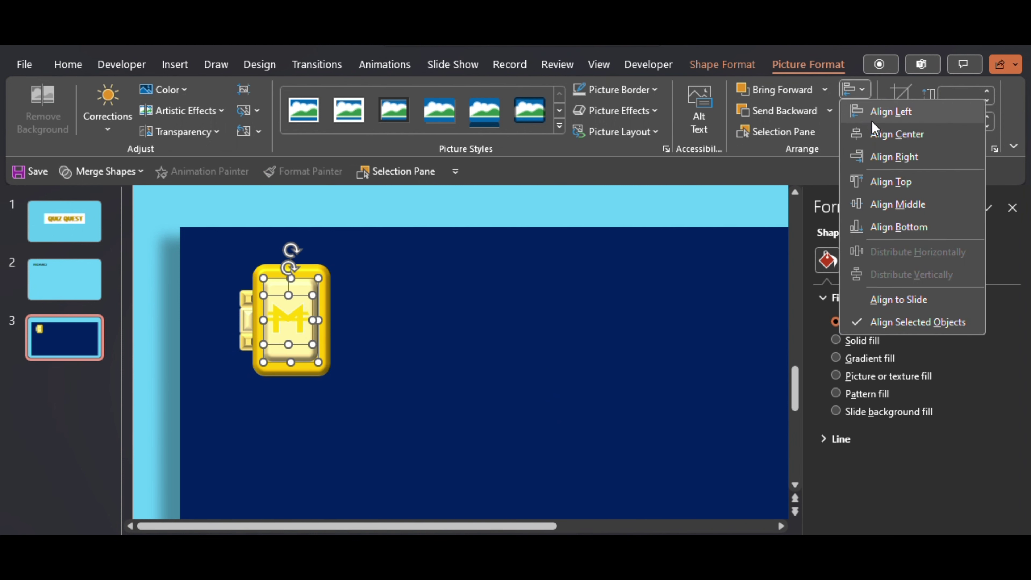
click(877, 134)
click(854, 89)
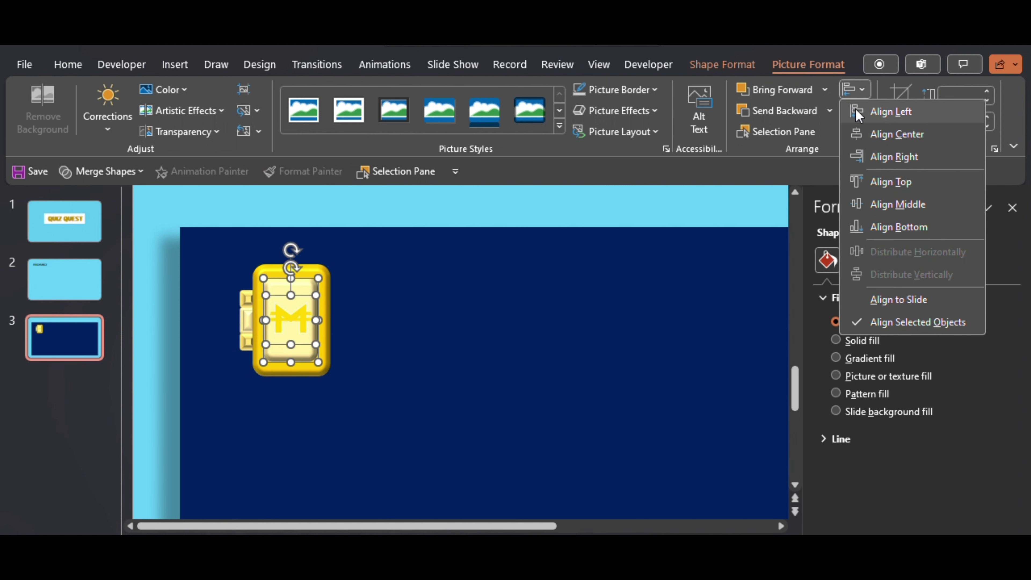
click(890, 206)
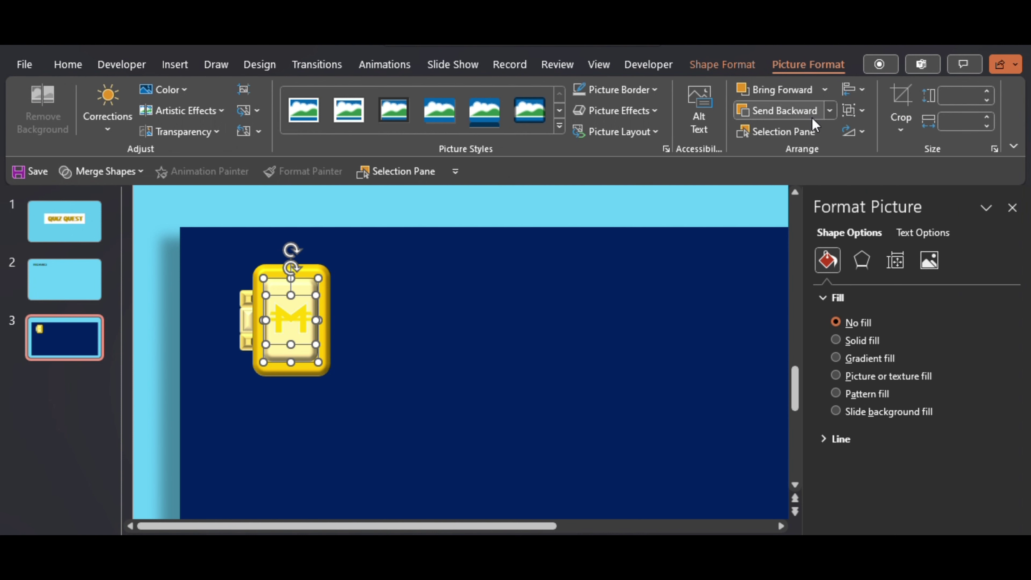
Group the inner panel with the M picture, then cut and paste it back onto the tile
click(854, 110)
click(879, 133)
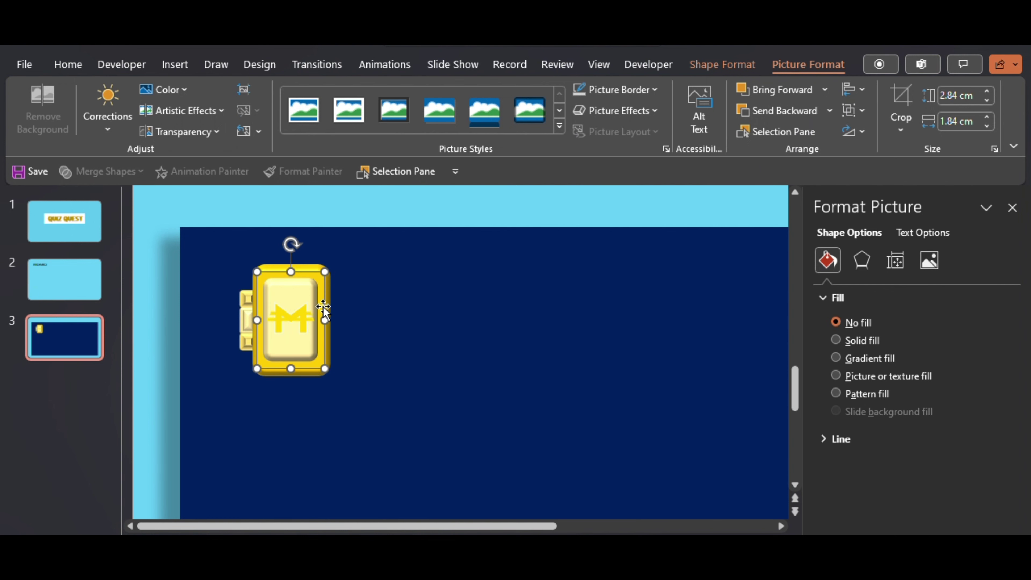
key(Delete)
click(390, 305)
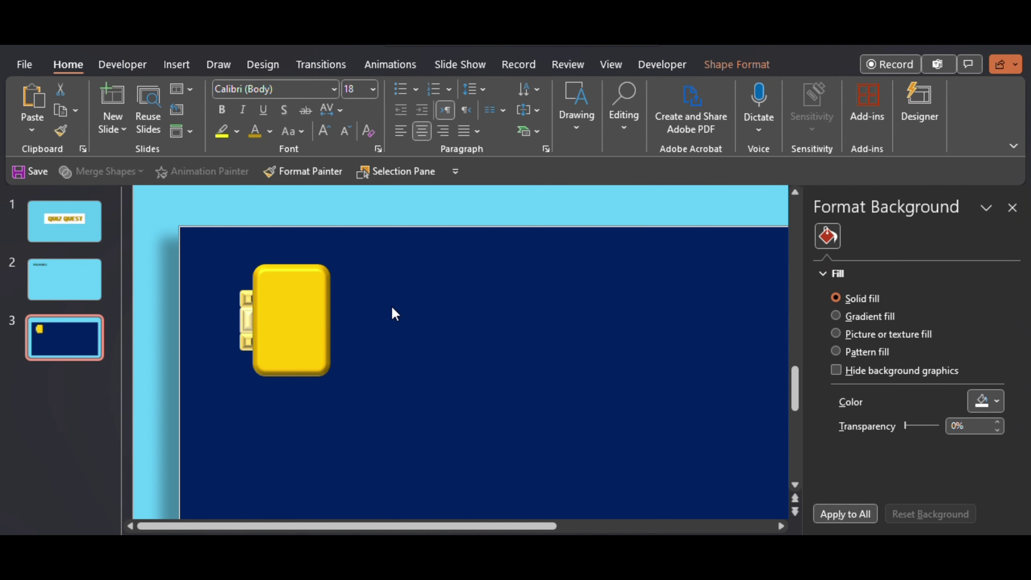
right_click(391, 304)
click(457, 123)
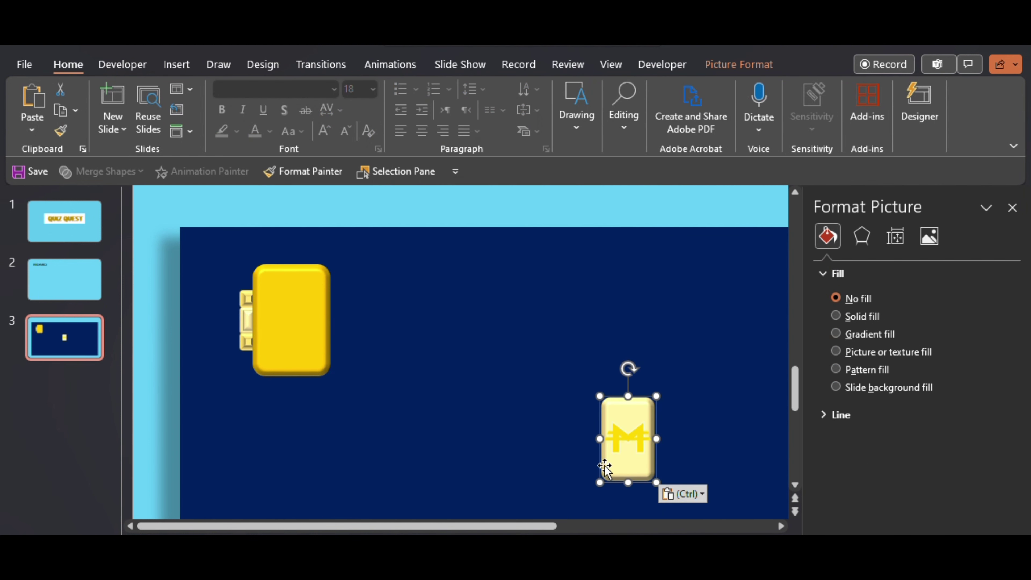
drag(621, 455, 293, 346)
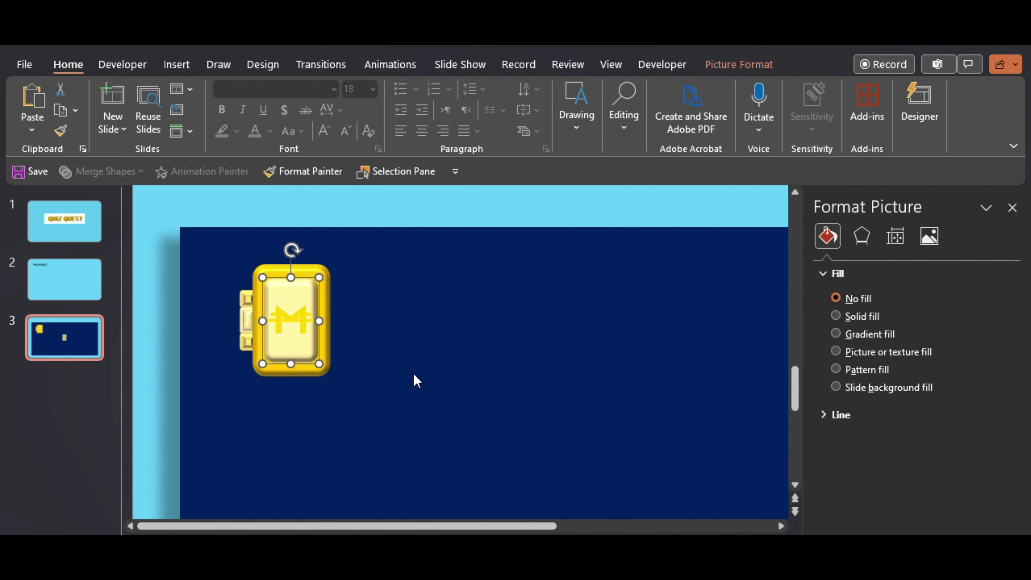
click(377, 381)
click(322, 366)
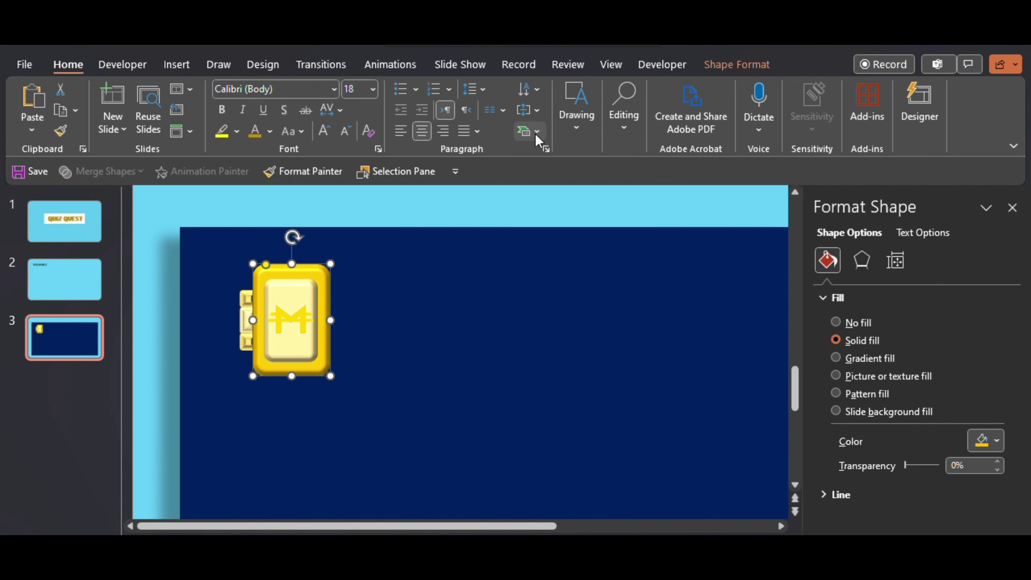
In the Selection Pane, rename the rounded rectangle YELLOW and Picture 12 COVER
click(407, 173)
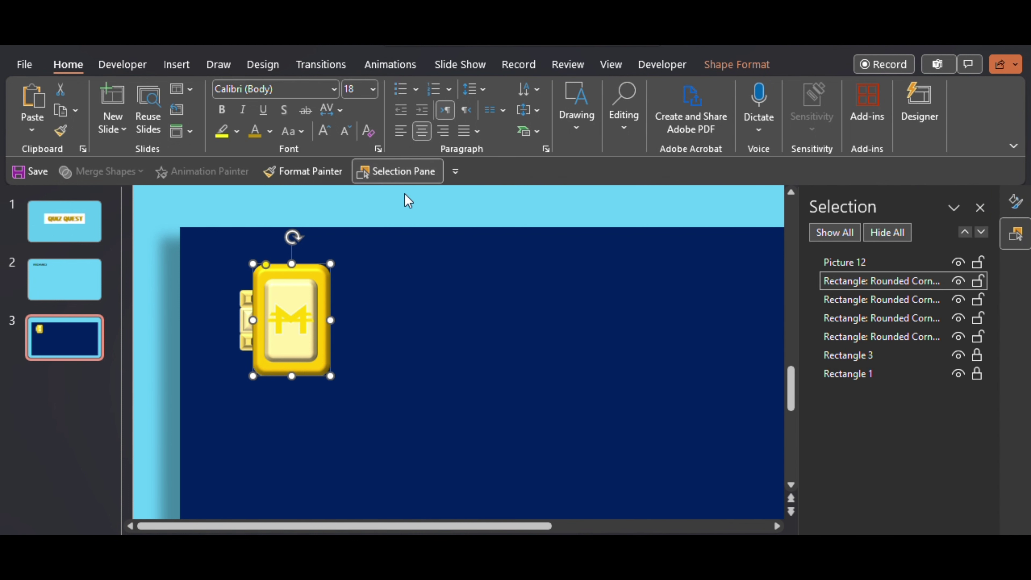
click(902, 281)
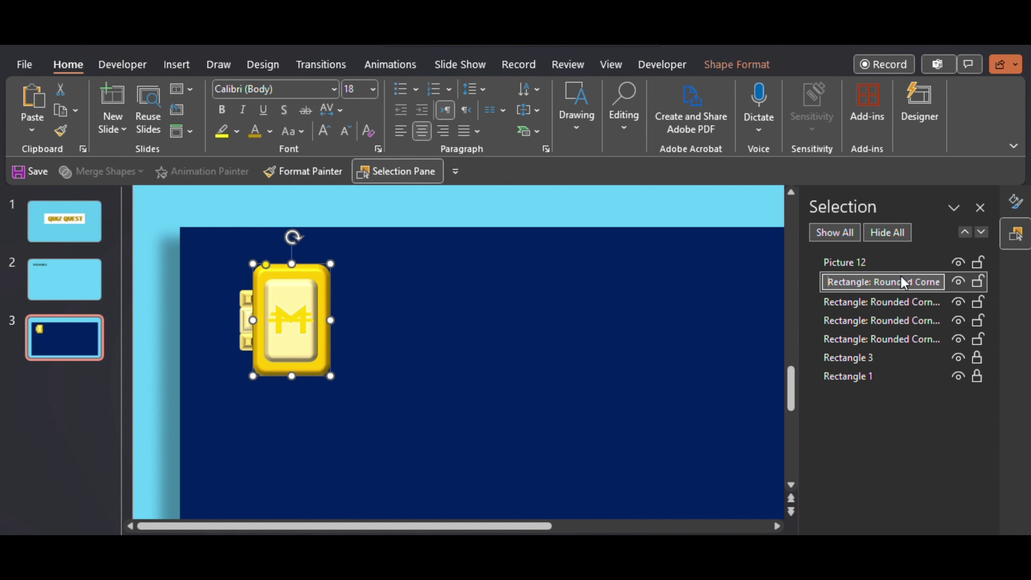
text(YELLOW)
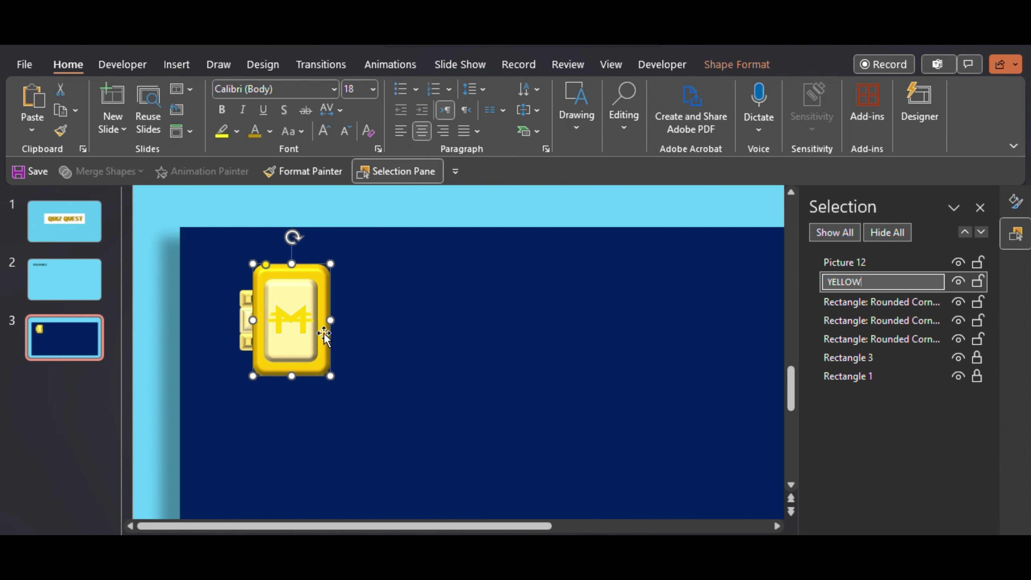
click(297, 341)
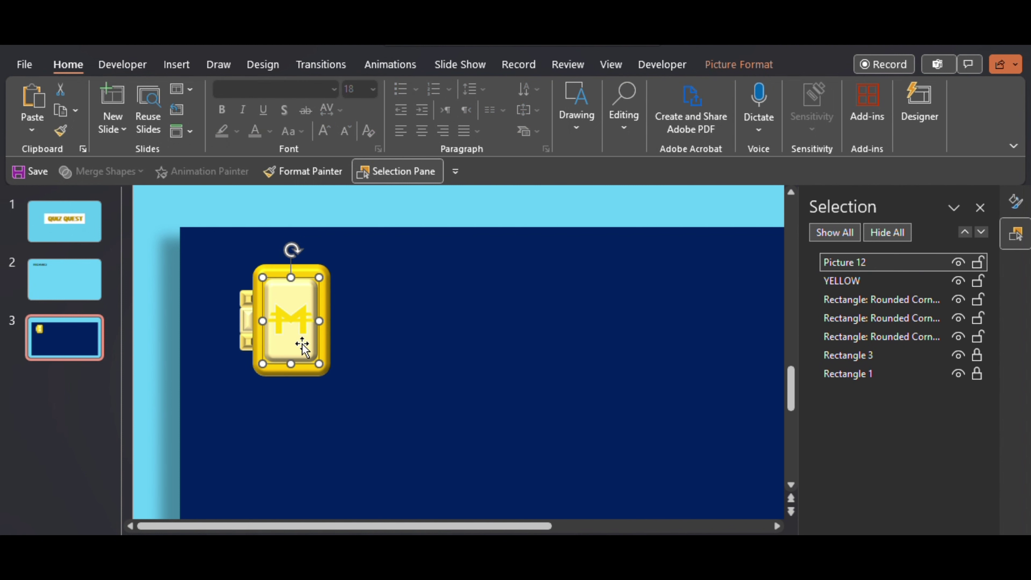
click(879, 264)
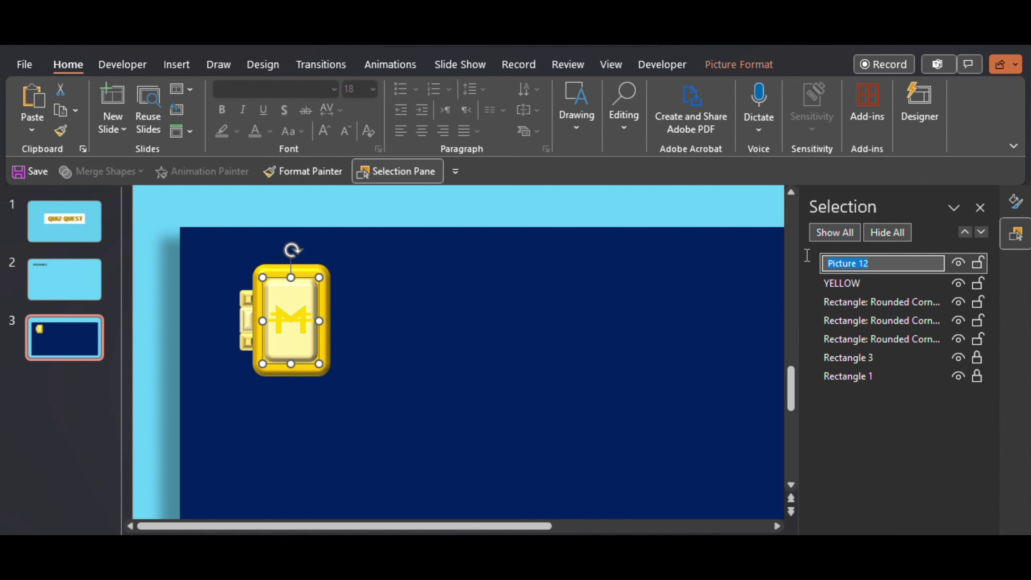
text(COVER)
click(555, 350)
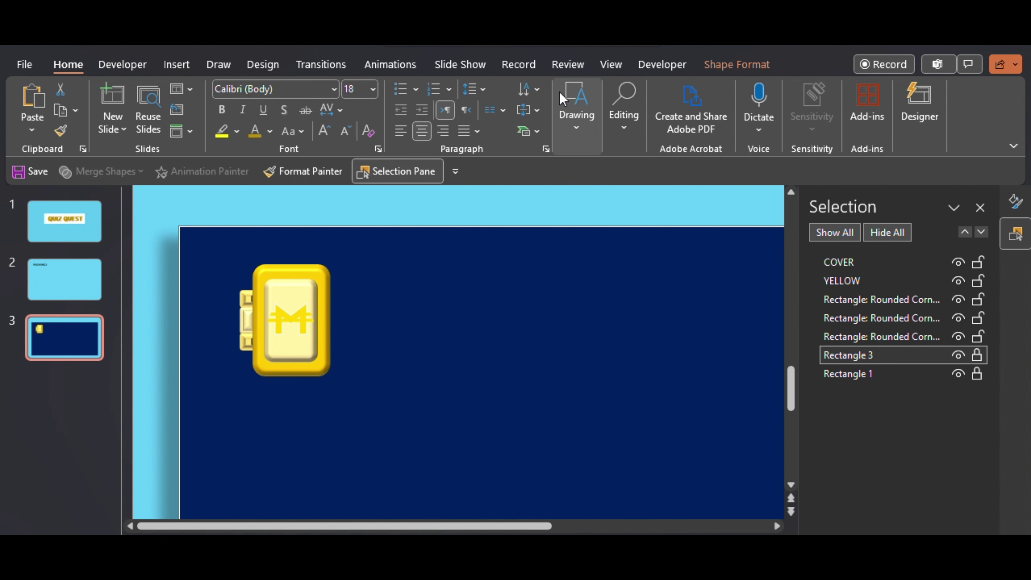
Draw a small circle, fill it dark gold, give it a rounded bevel, and centre it on the emblem
click(575, 106)
click(630, 177)
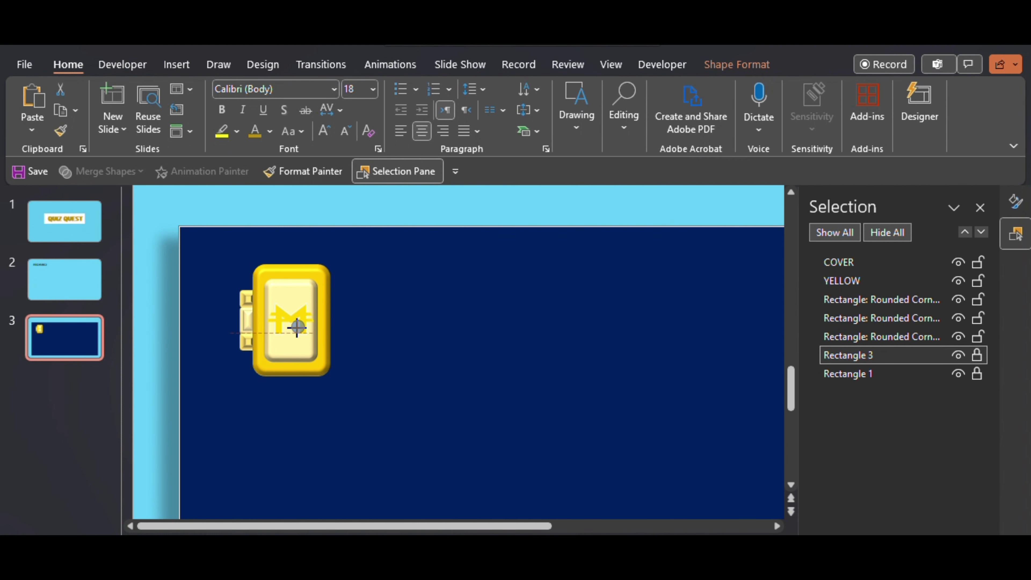
drag(289, 318, 307, 335)
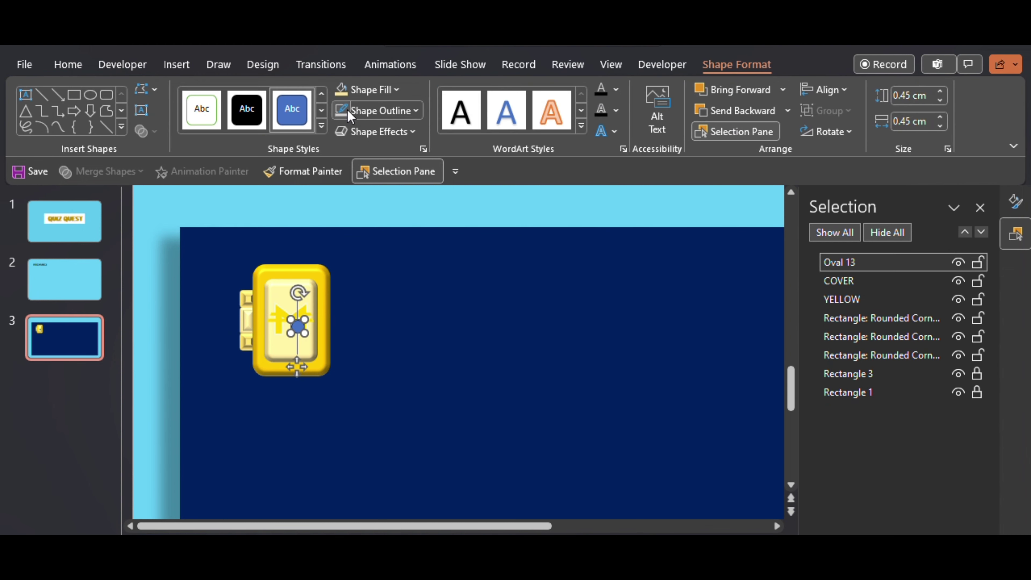
click(353, 90)
click(436, 187)
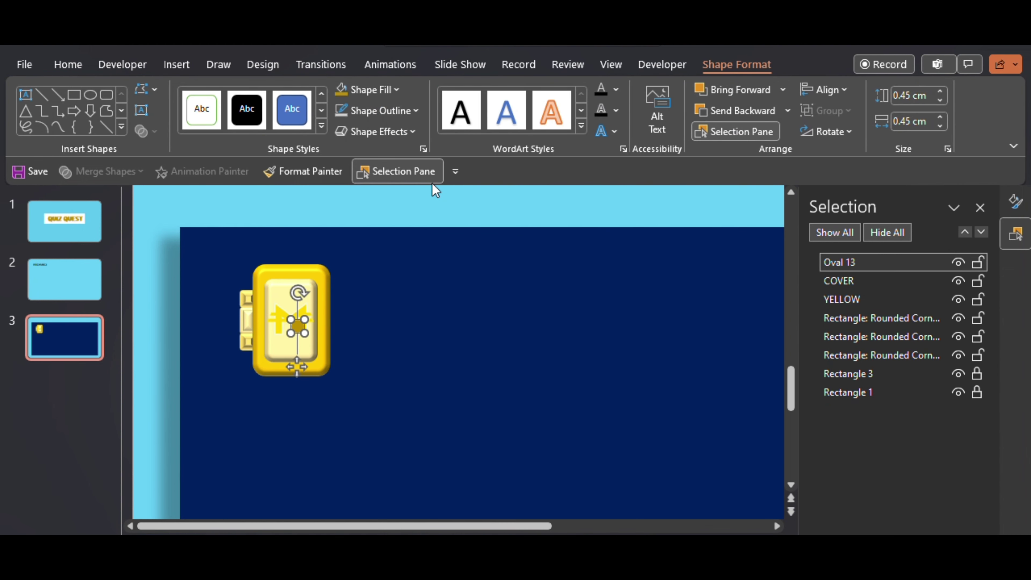
click(378, 131)
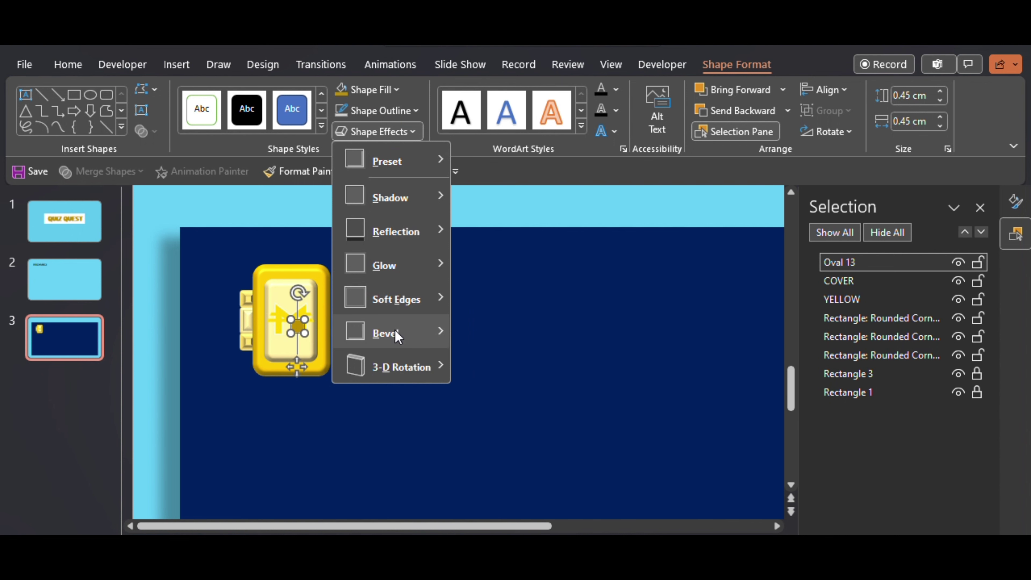
mouse_move(388, 332)
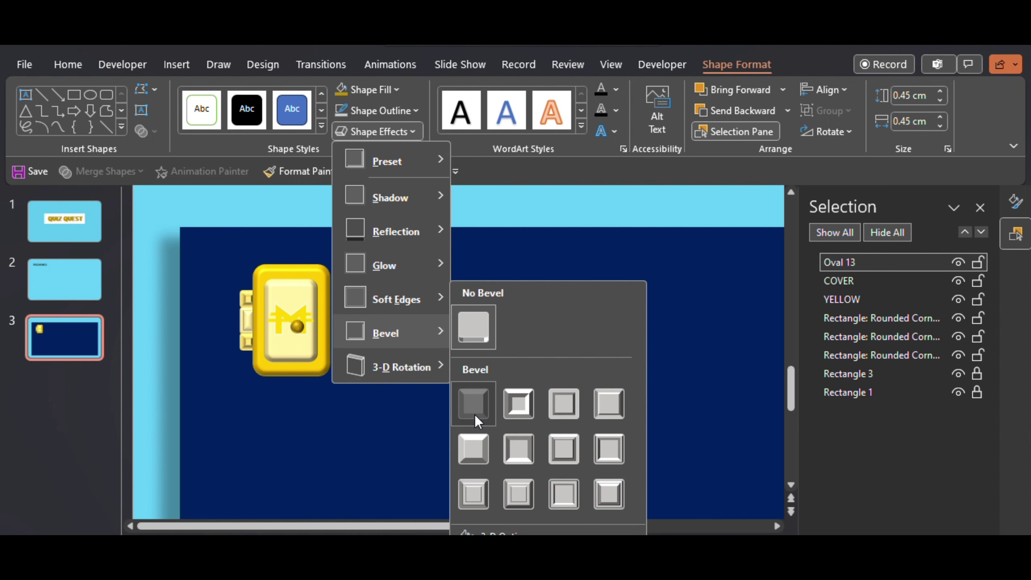
click(473, 404)
drag(297, 366, 293, 361)
click(467, 361)
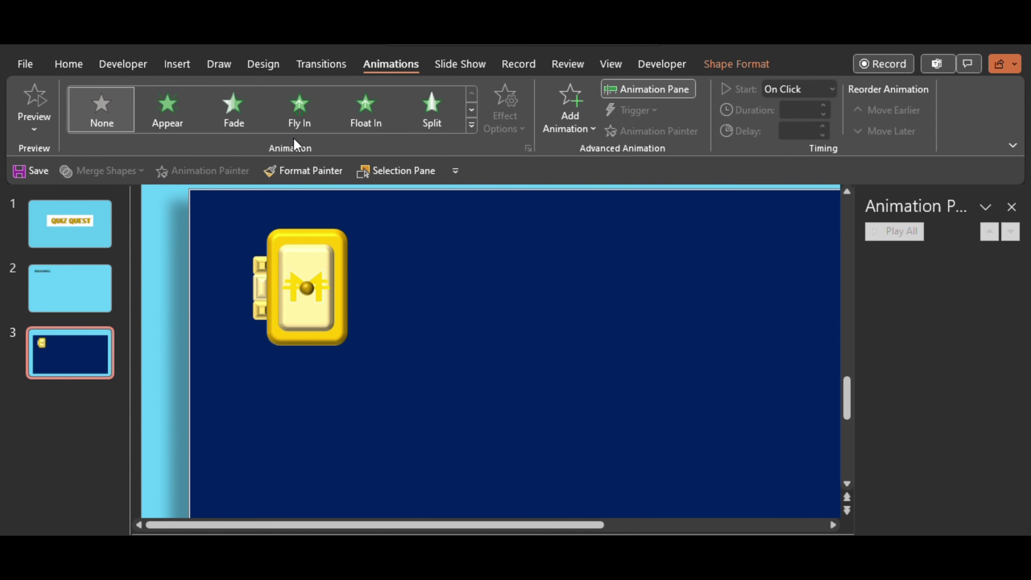
Add a text box at the top of the chest containing the number 1
click(69, 65)
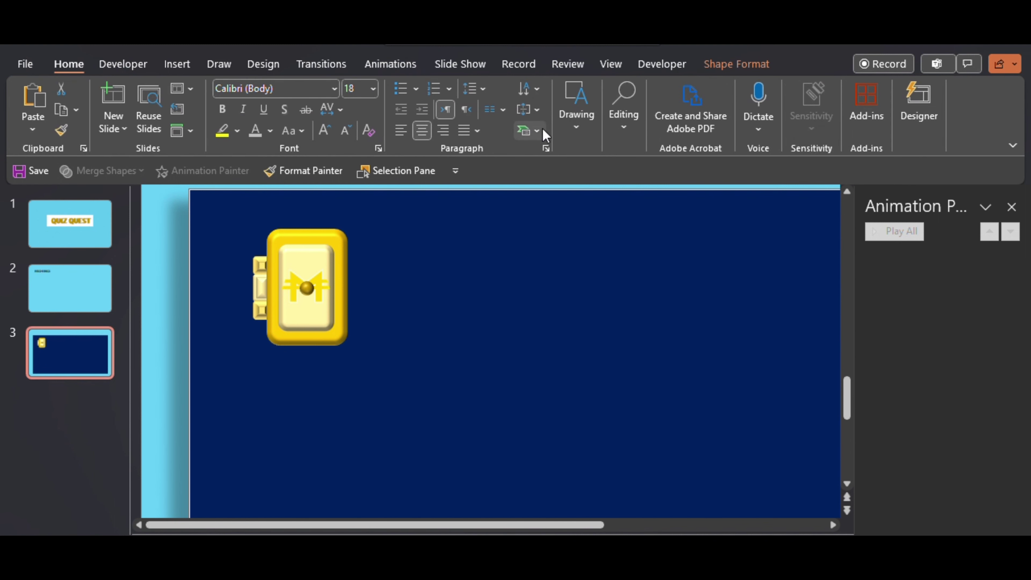
click(576, 108)
click(582, 168)
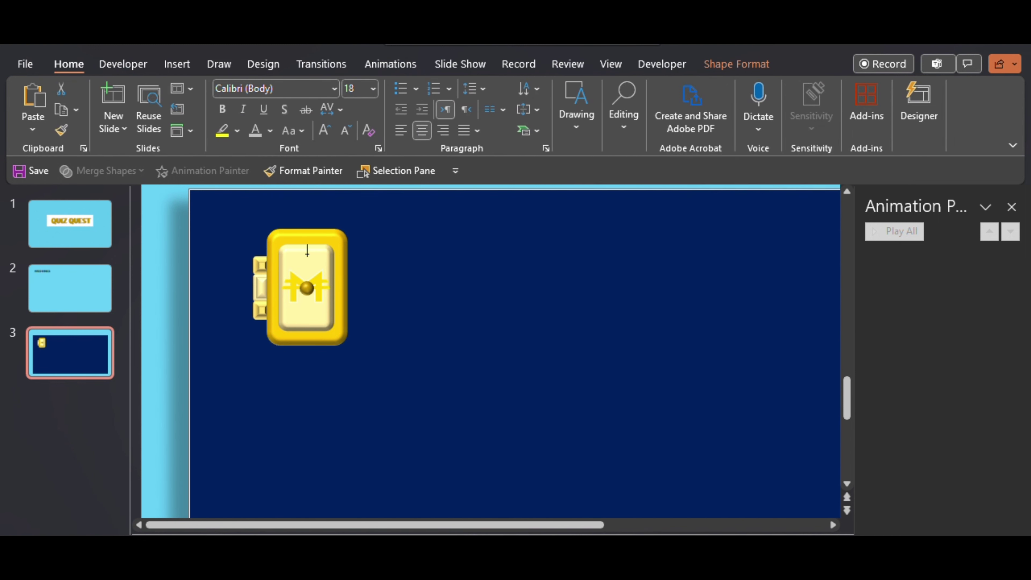
drag(299, 243, 325, 276)
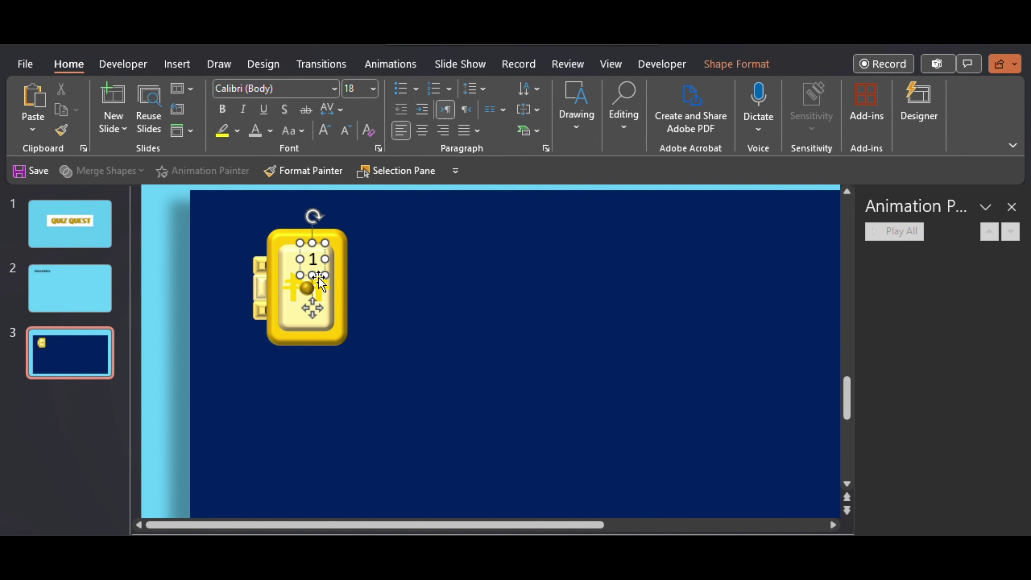
click(304, 309)
click(303, 309)
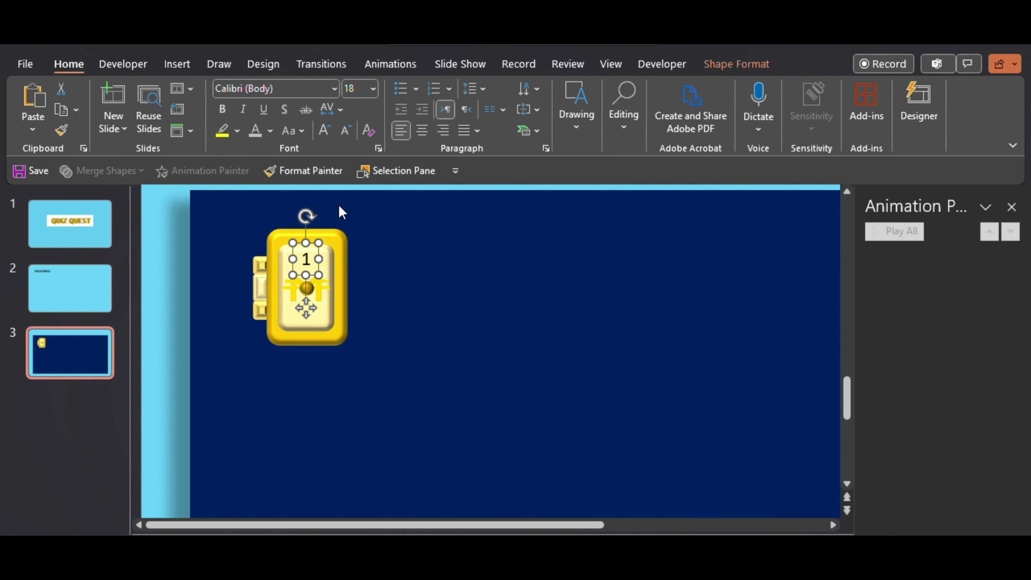
Format the 1 in Aharoni font, grey colour, size 20
click(334, 89)
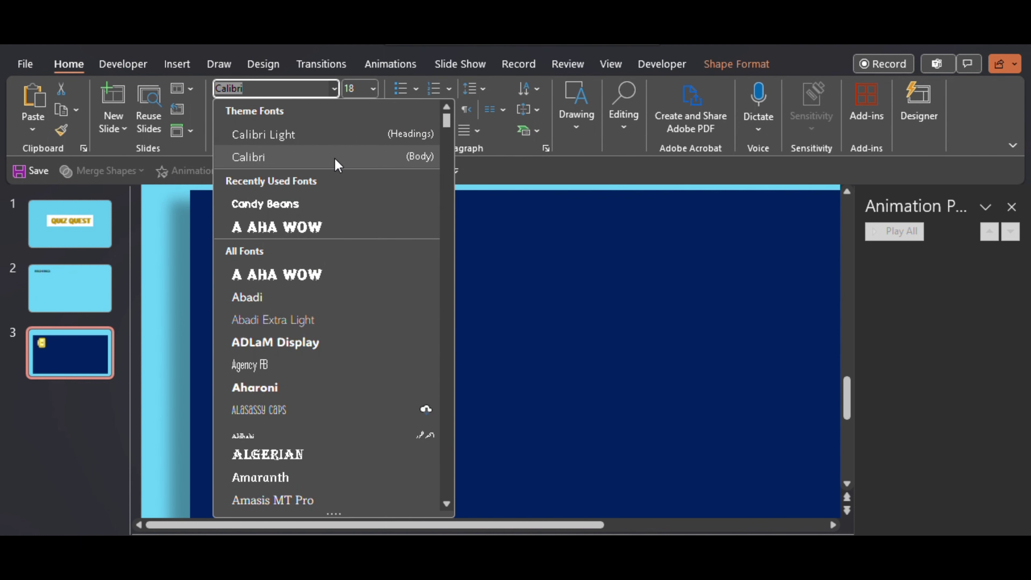
click(330, 386)
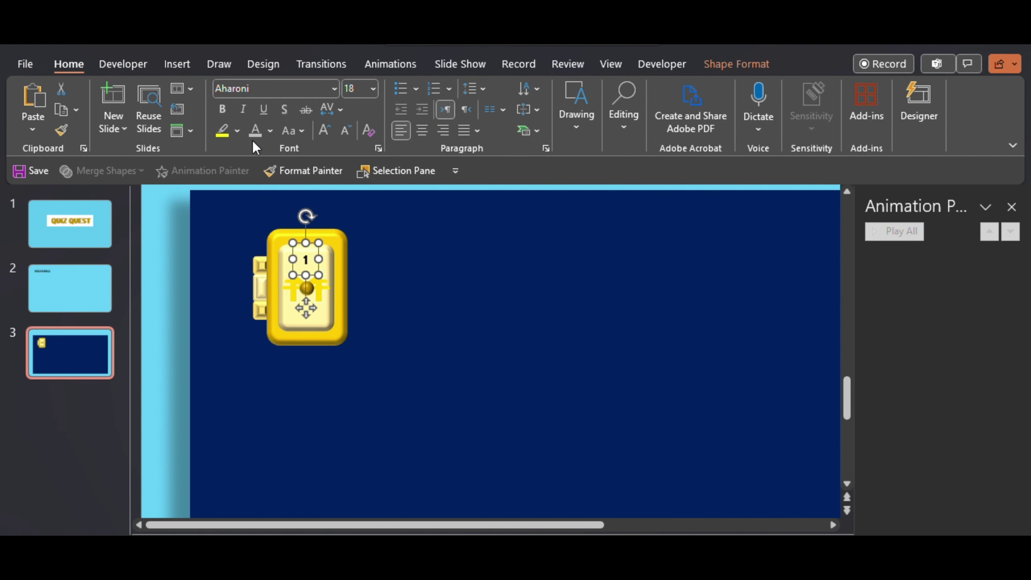
click(270, 131)
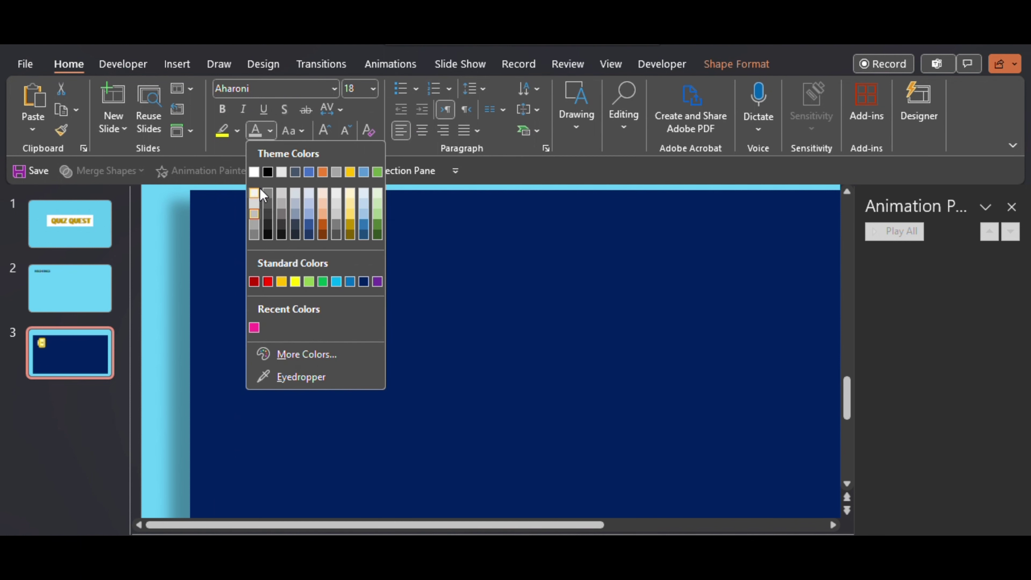
click(255, 214)
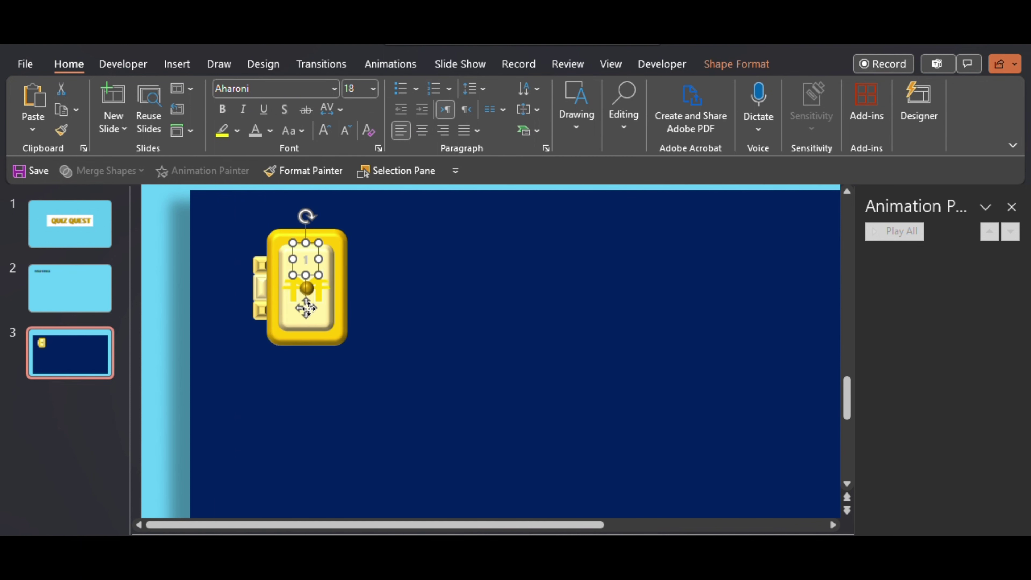
drag(307, 308, 308, 311)
click(323, 130)
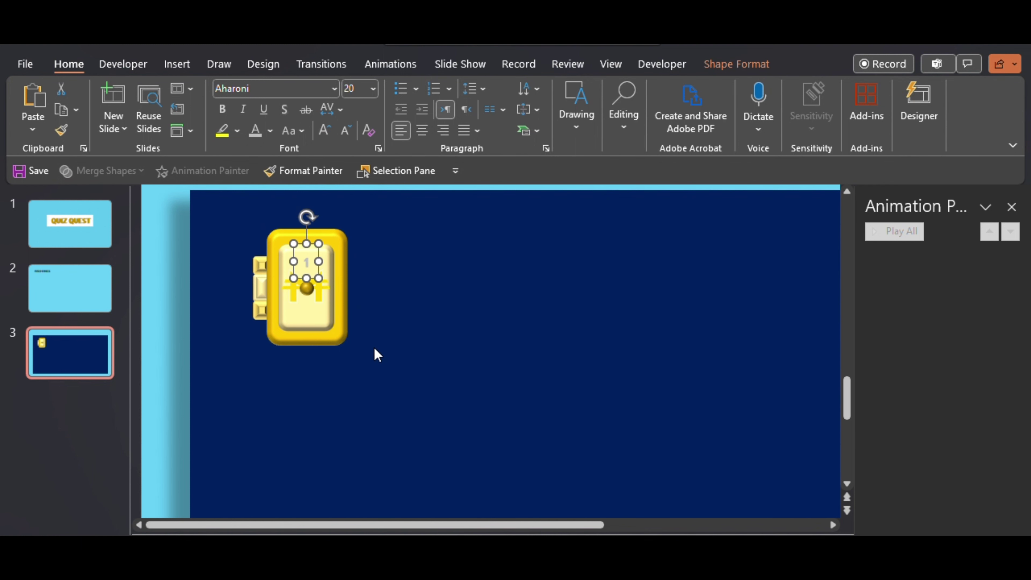
Centre the 1 horizontally with the lock picture
shift+click(296, 333)
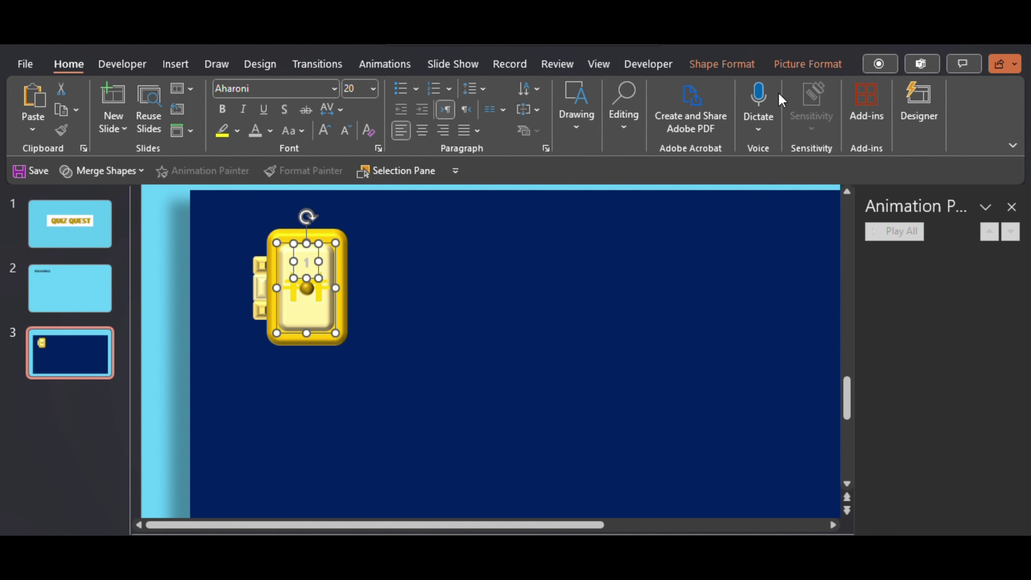
click(806, 71)
click(862, 89)
click(889, 131)
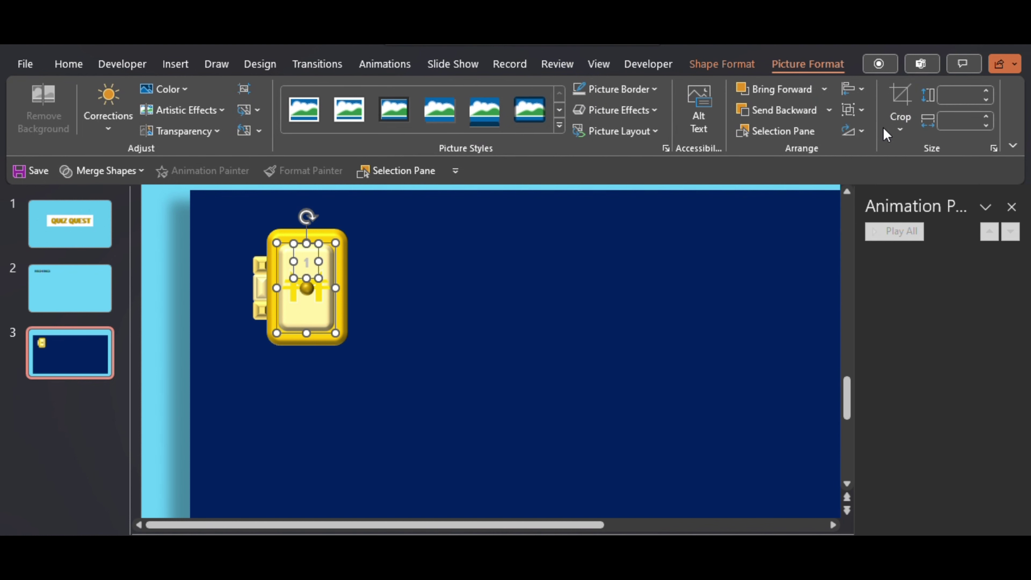
click(564, 282)
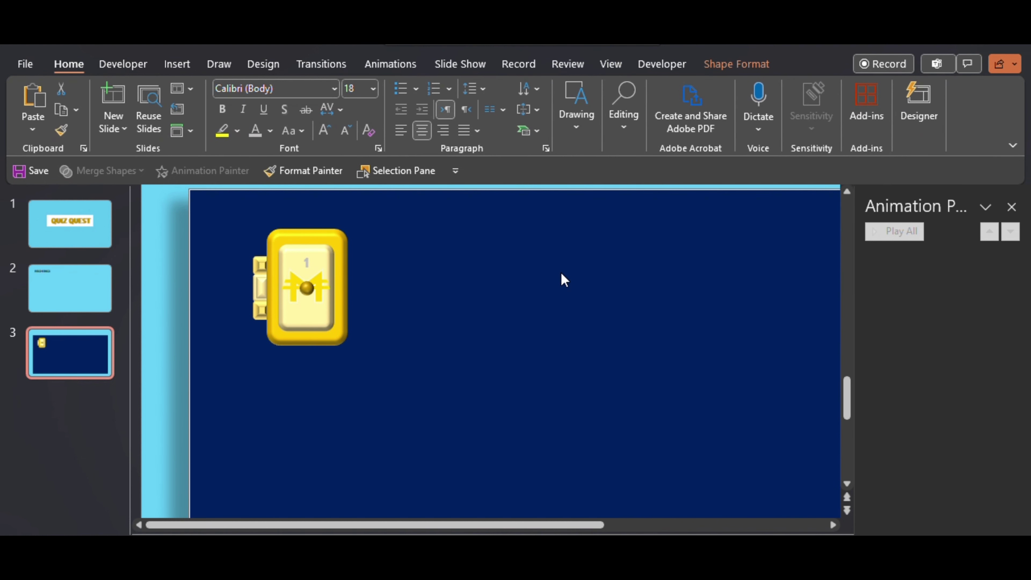
Copy the yellow tile and repeat the copy to form a row of evenly spaced tiles
click(338, 343)
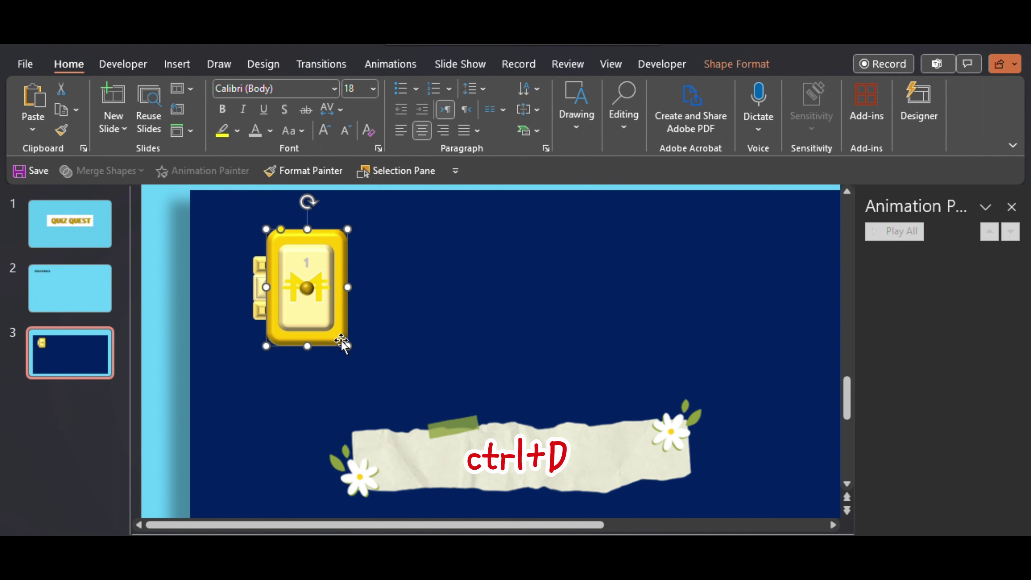
drag(346, 345, 421, 285)
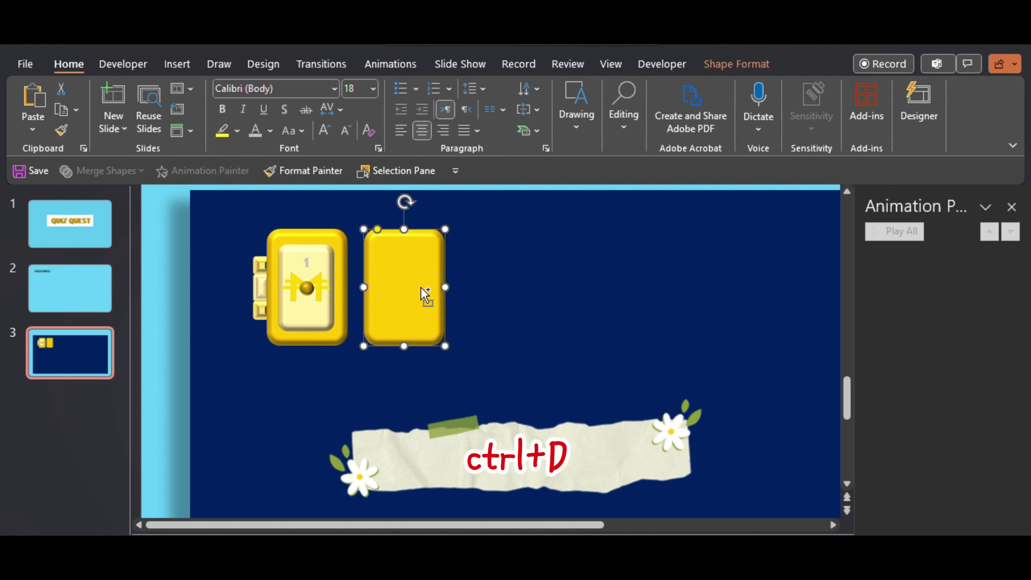
key(ctrl+d)
key(ctrl+d)
key(ctrl+d)
key(ctrl+d)
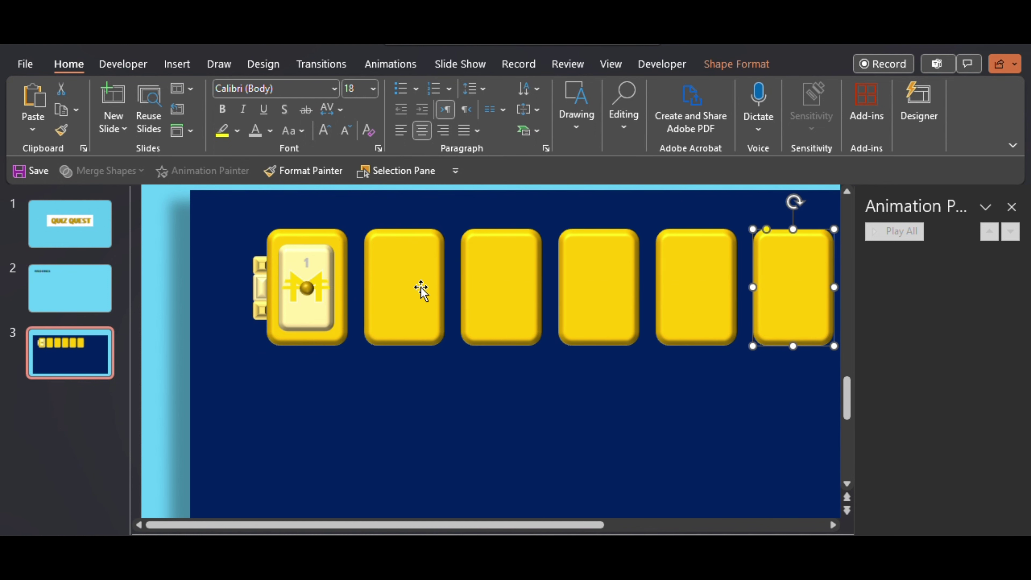
Fill the second tile green and the third tile light blue
click(422, 289)
click(737, 64)
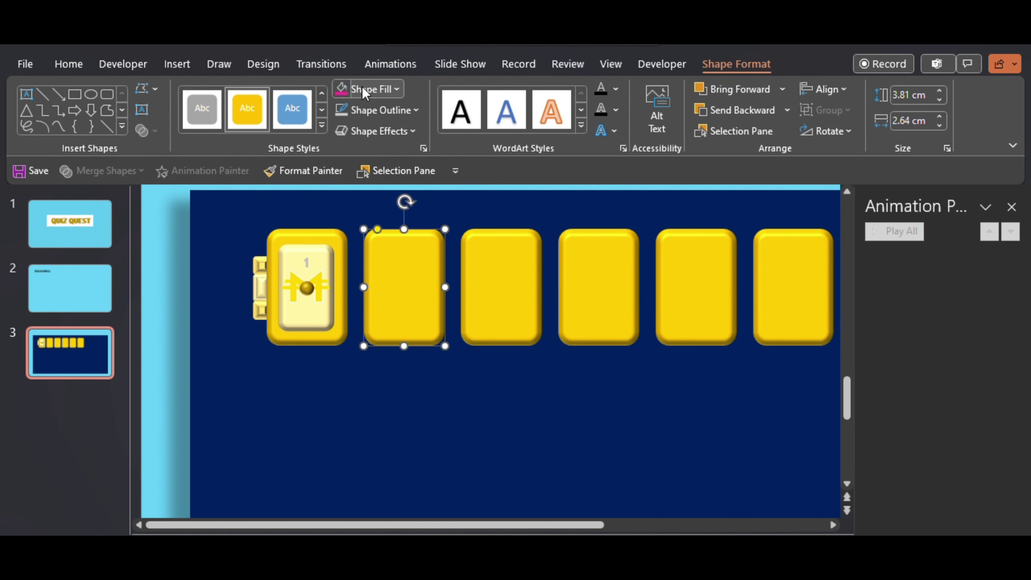
click(366, 90)
click(408, 239)
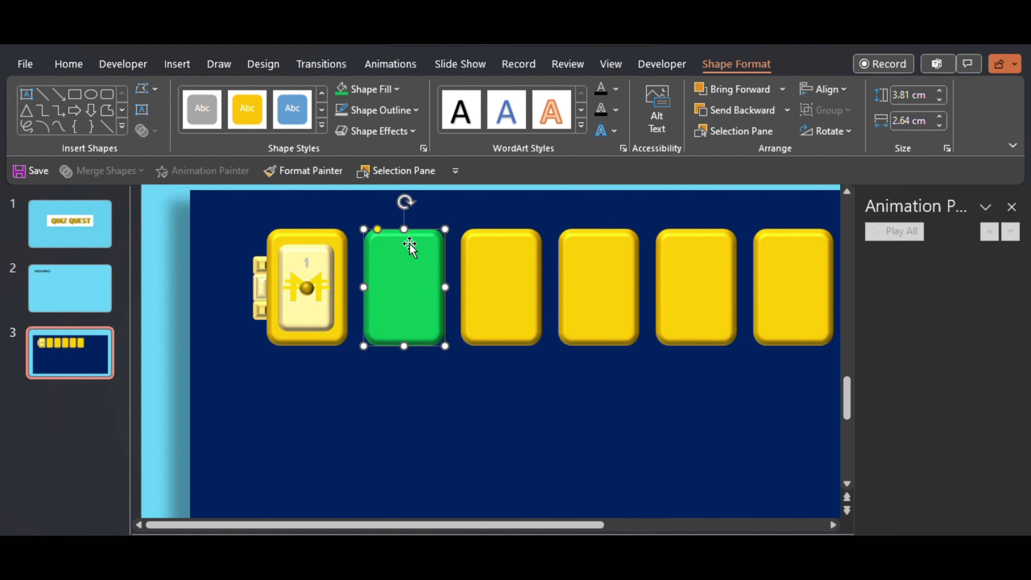
click(477, 265)
click(380, 90)
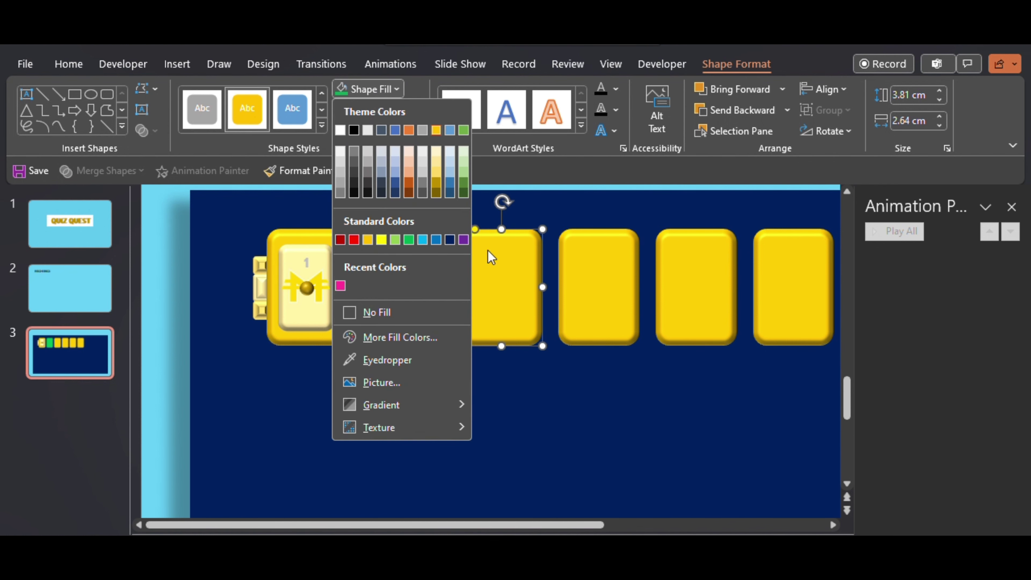
click(423, 240)
Fill the fourth, fifth and sixth tiles purple, orange and pink
click(599, 291)
click(380, 89)
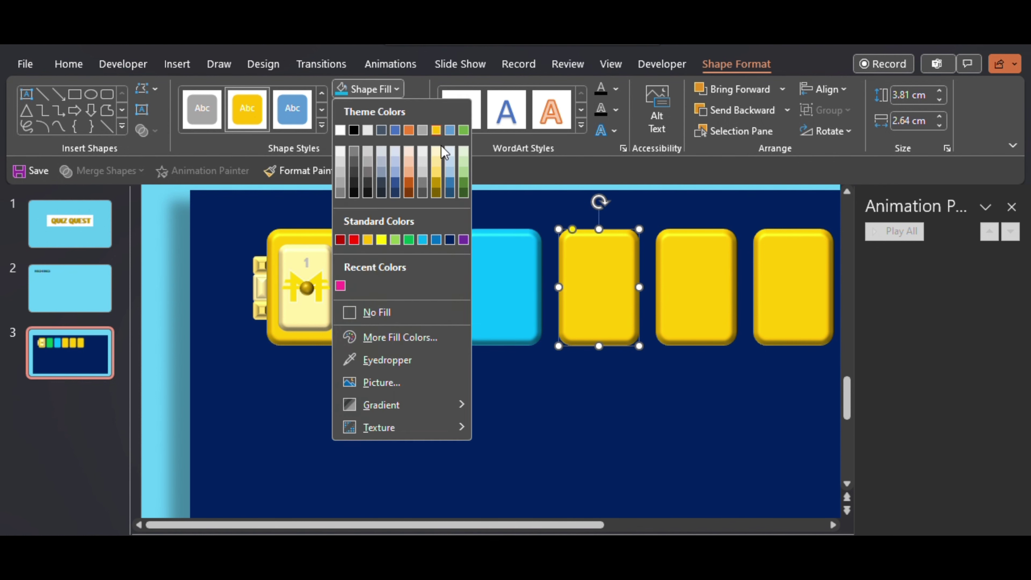
click(464, 239)
click(728, 303)
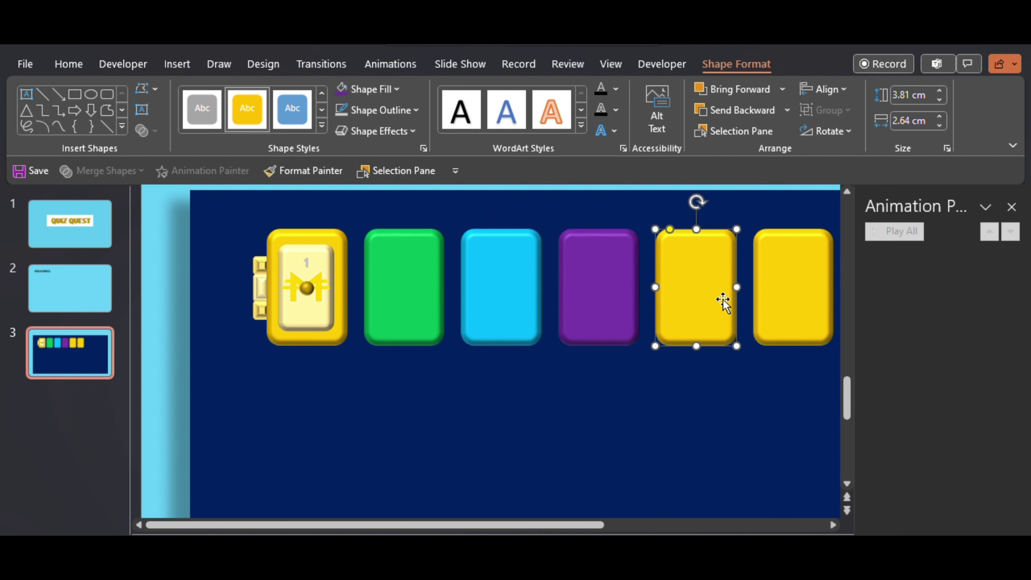
click(370, 90)
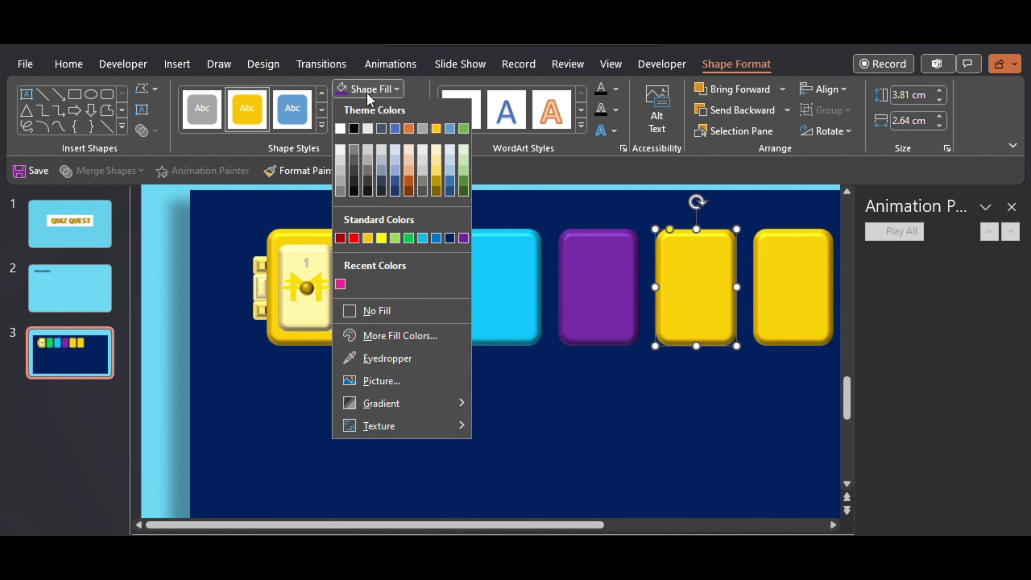
click(409, 129)
click(795, 297)
click(377, 89)
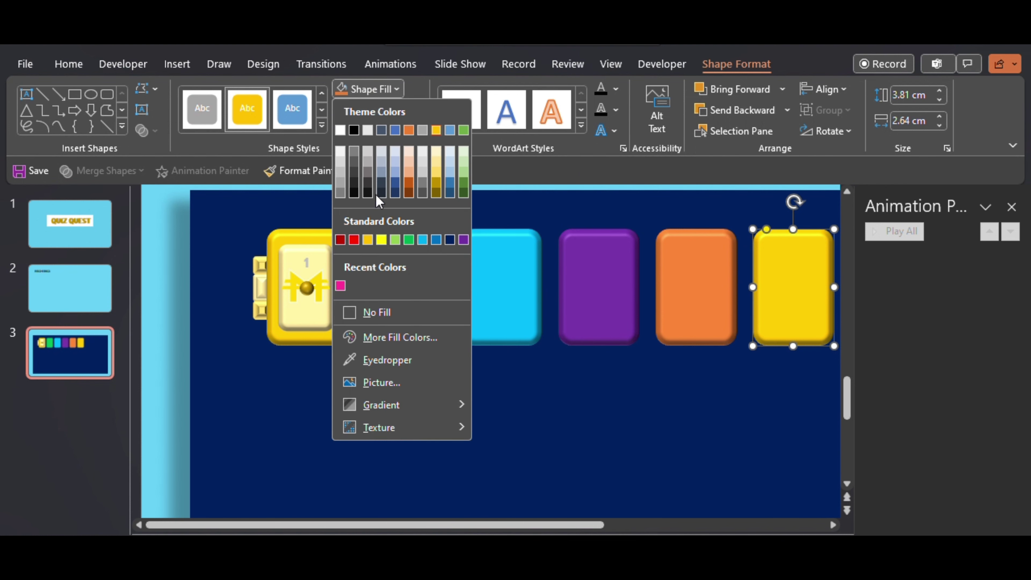
click(344, 283)
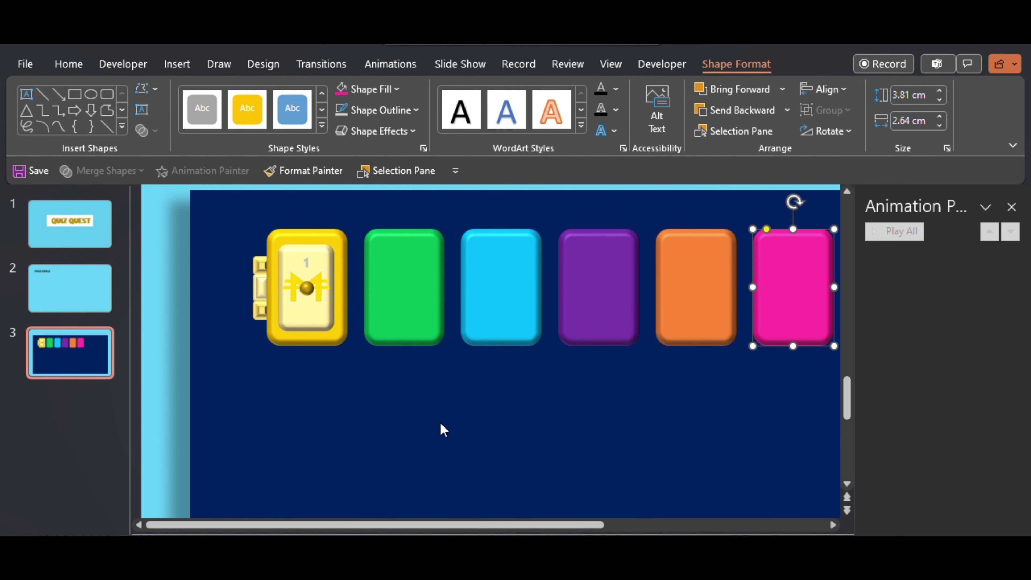
In the Selection Pane, rename the green and blue tiles GREEN and BLUE
click(414, 317)
click(411, 171)
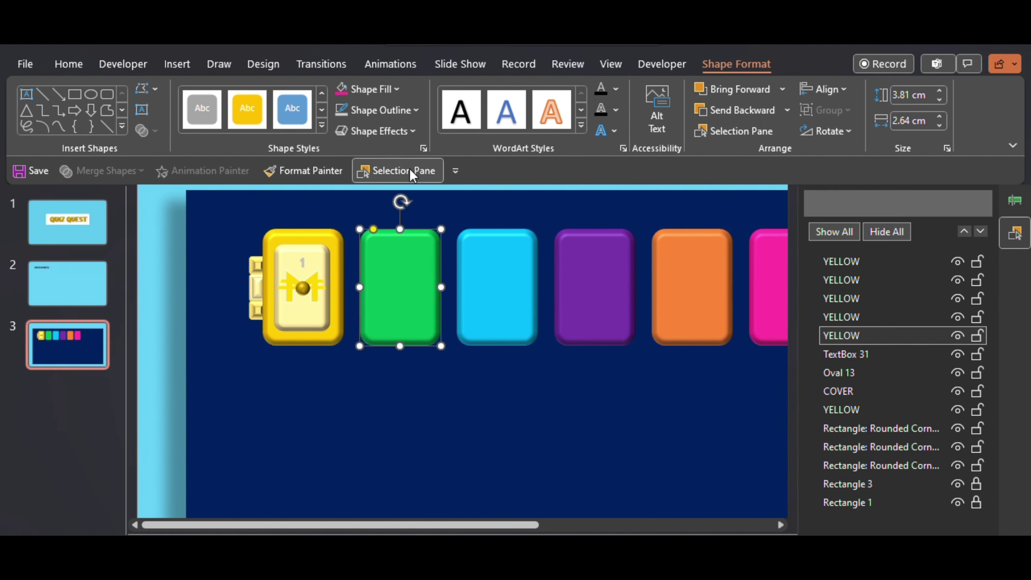
click(870, 337)
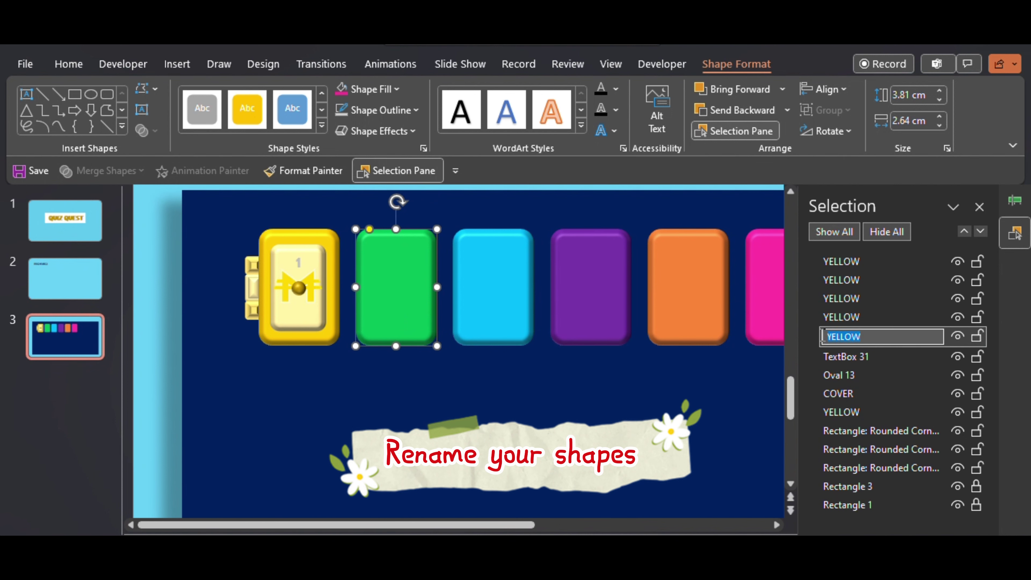
text(GREEN)
click(903, 319)
click(873, 319)
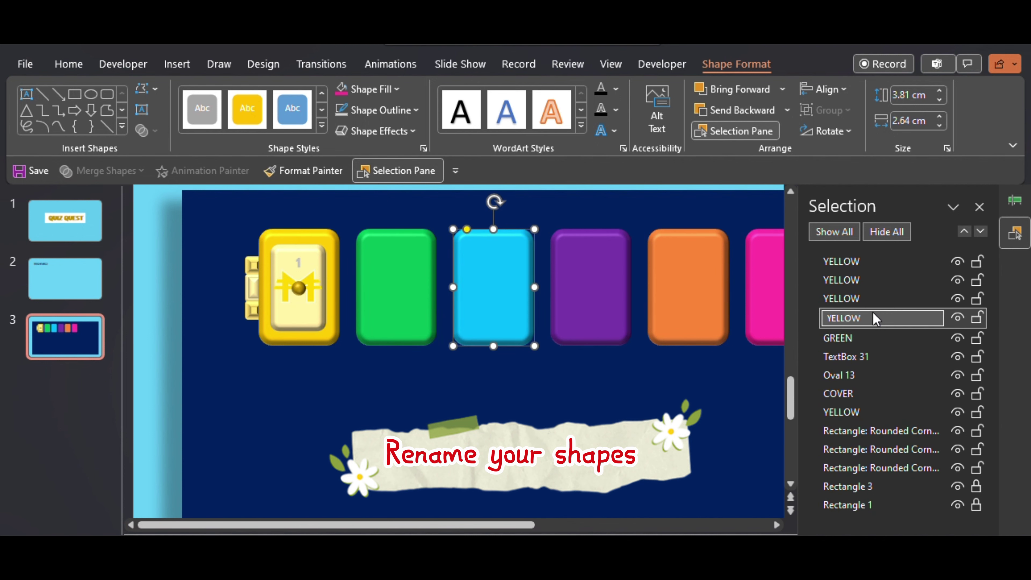
text(BLUE)
click(867, 299)
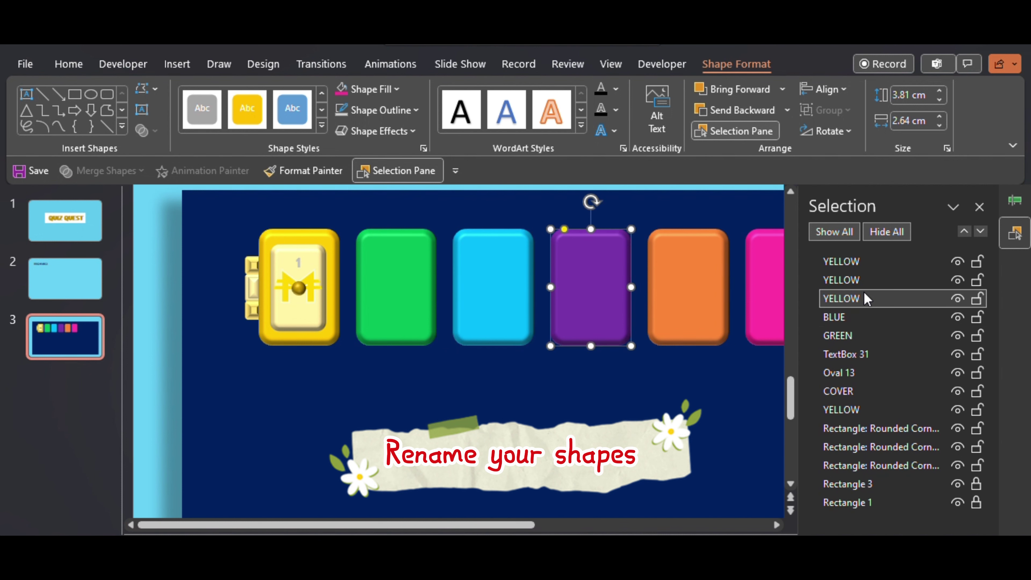
Rename the remaining tiles PURPLE, ORANGE and PINK, then close the Selection Pane
click(865, 299)
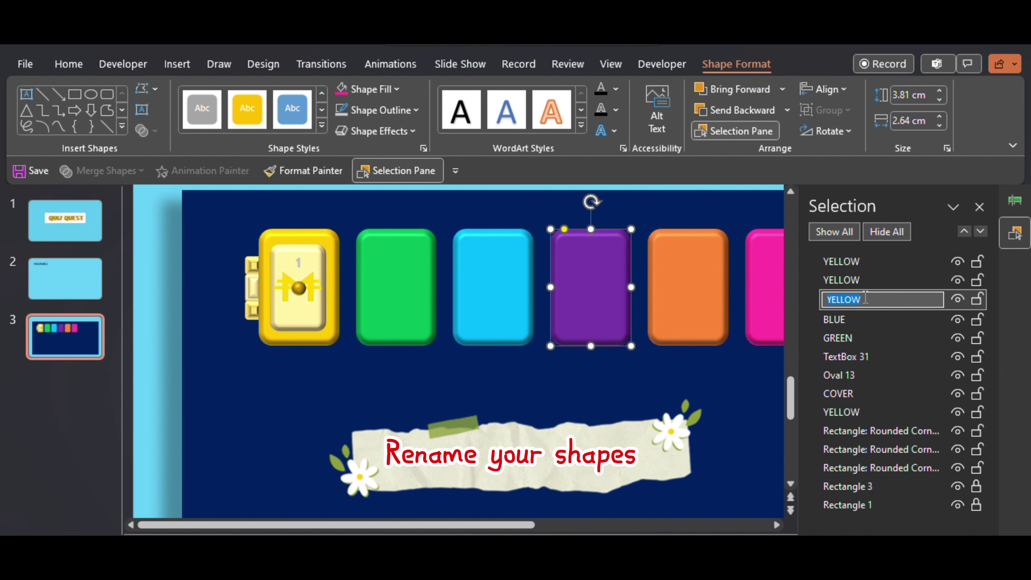
text(PURPLE)
click(876, 281)
click(878, 283)
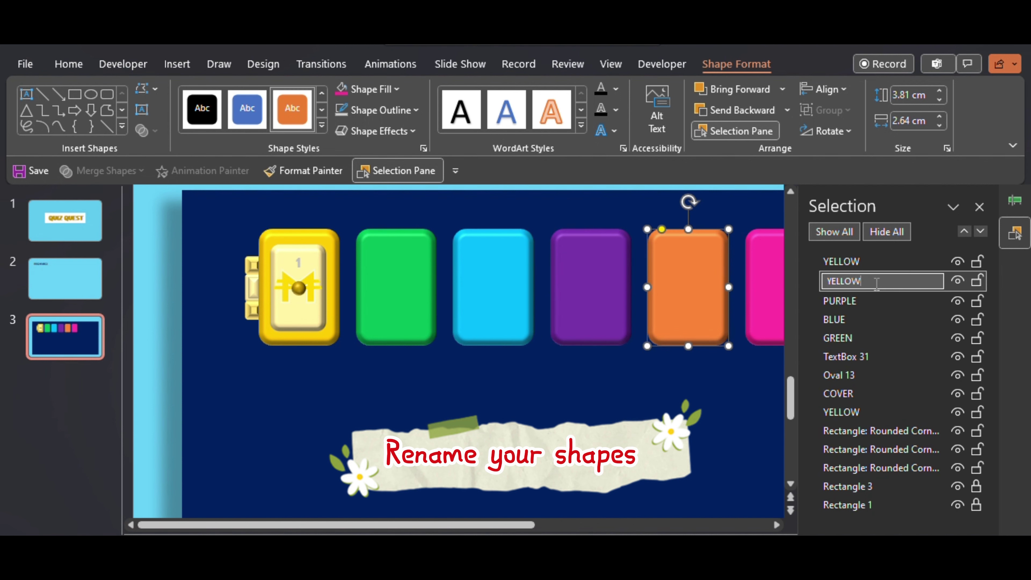
text(ORANGE)
click(888, 262)
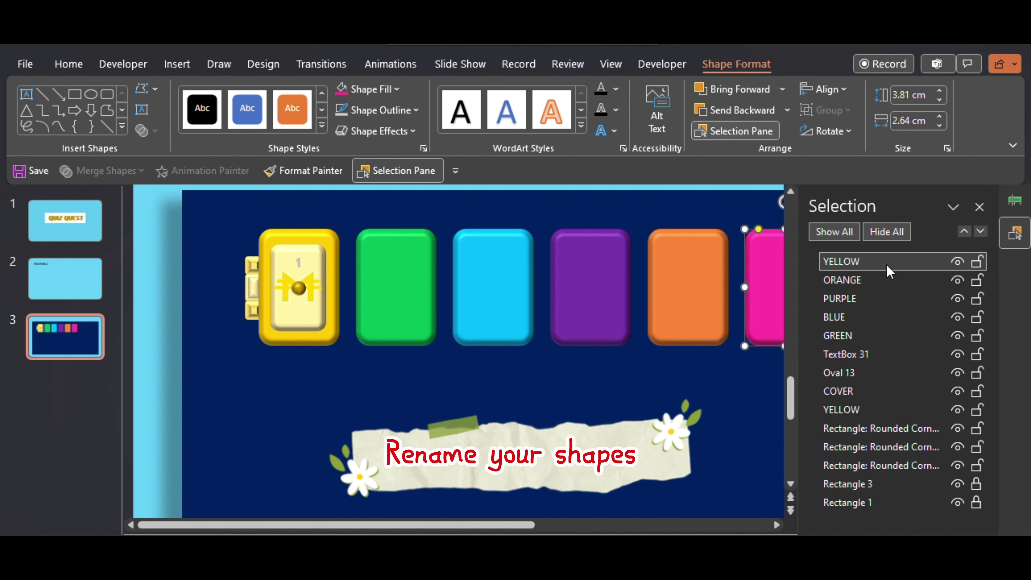
click(888, 263)
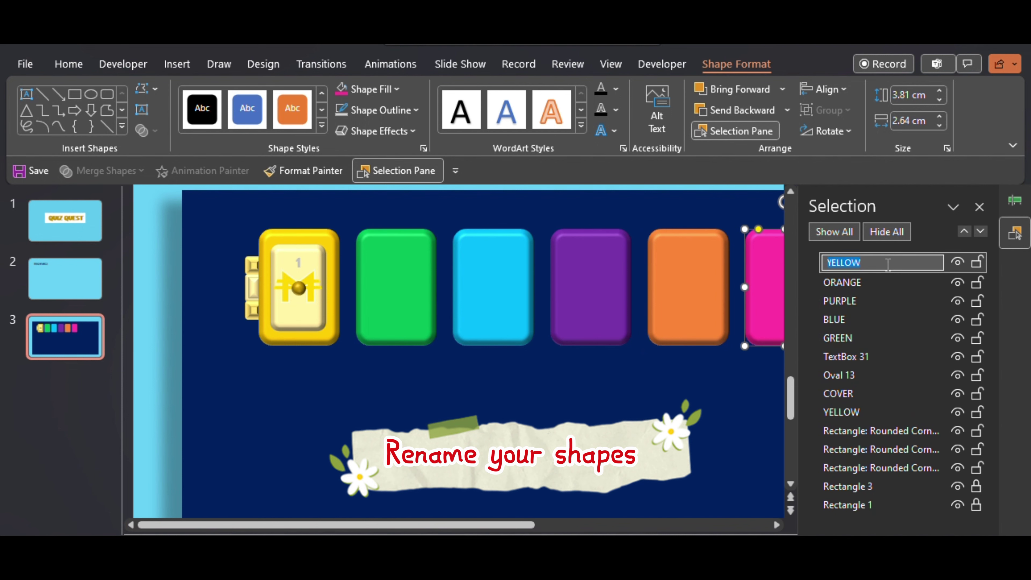
text(PINK)
click(592, 396)
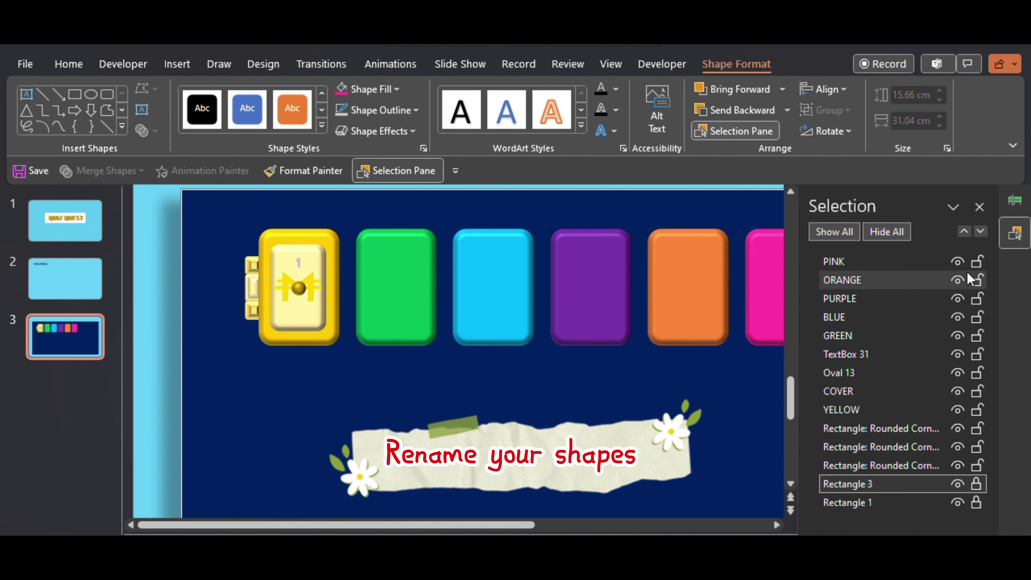
click(980, 207)
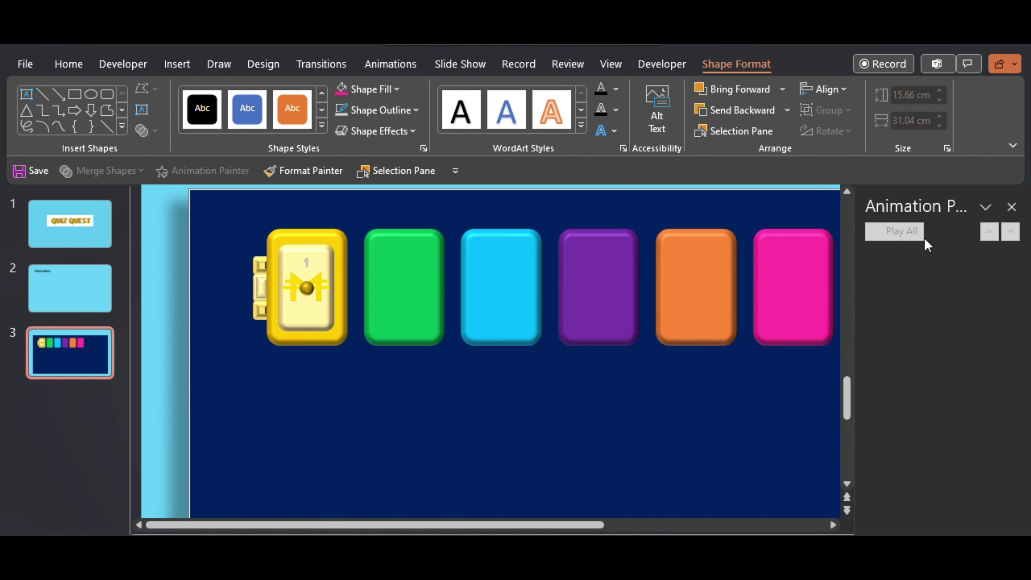
Give the GREEN tile a Shape entrance effect with a Diamond reveal
click(400, 325)
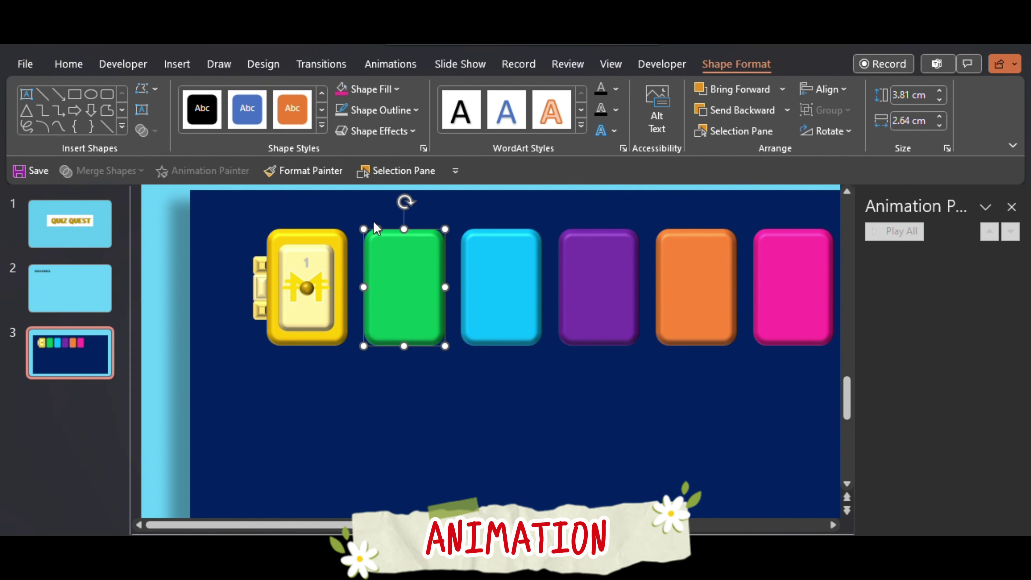
click(402, 68)
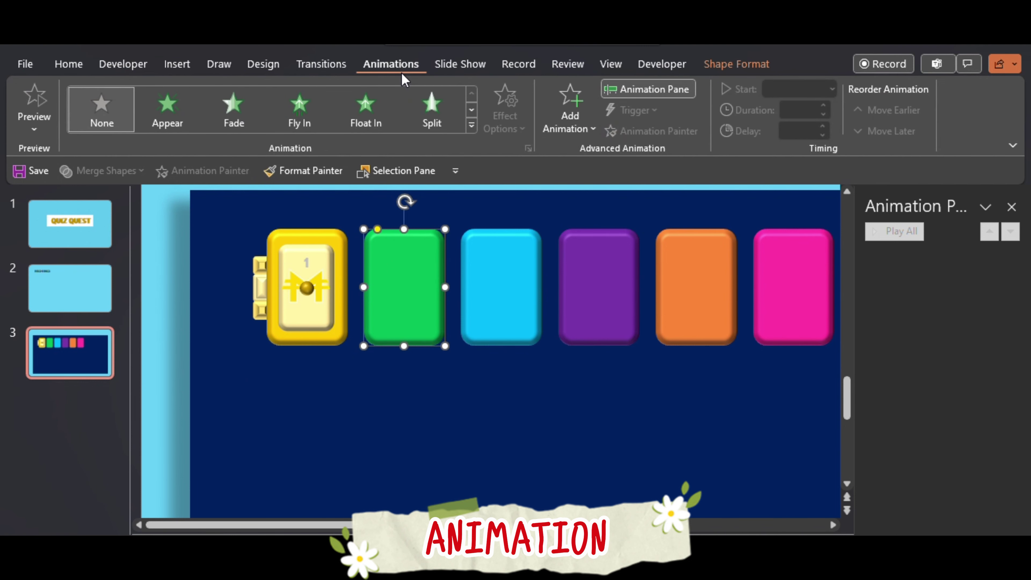
click(652, 90)
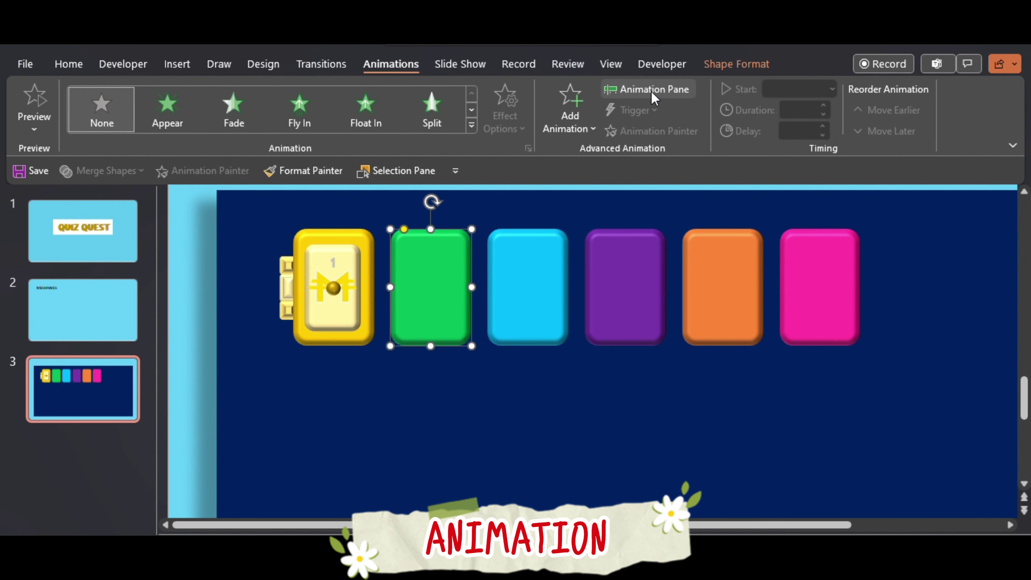
click(651, 90)
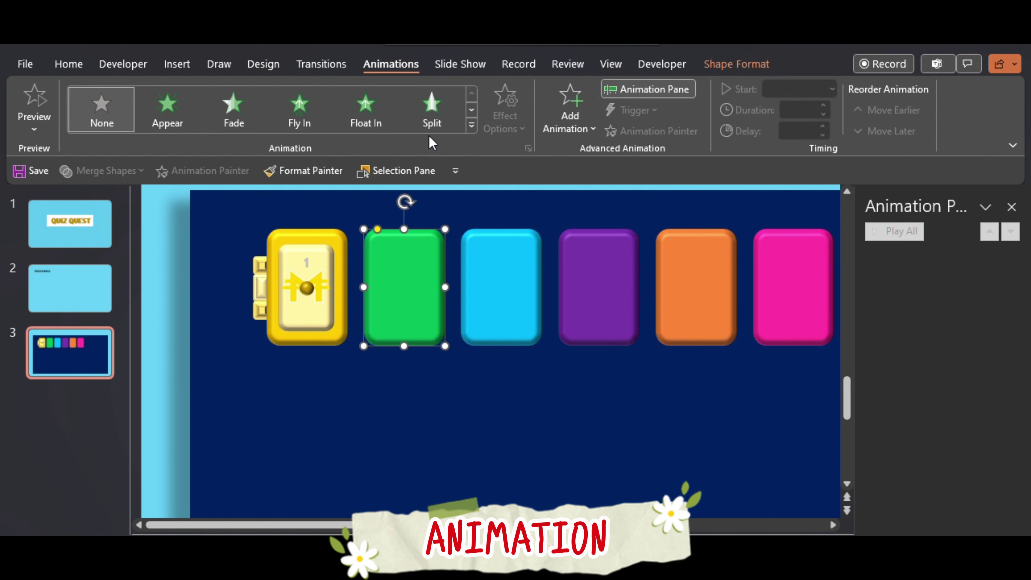
click(472, 125)
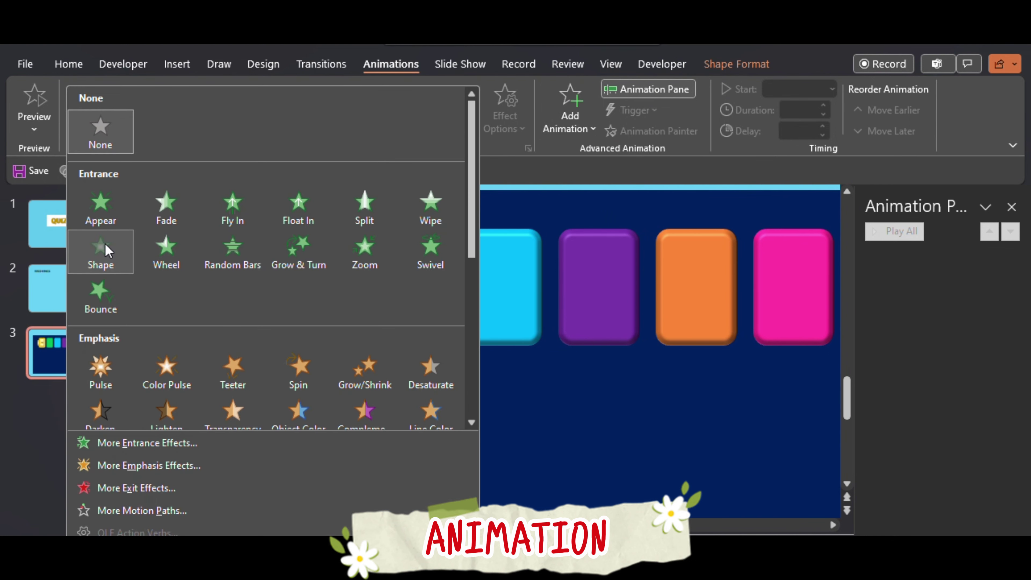
click(102, 247)
click(520, 101)
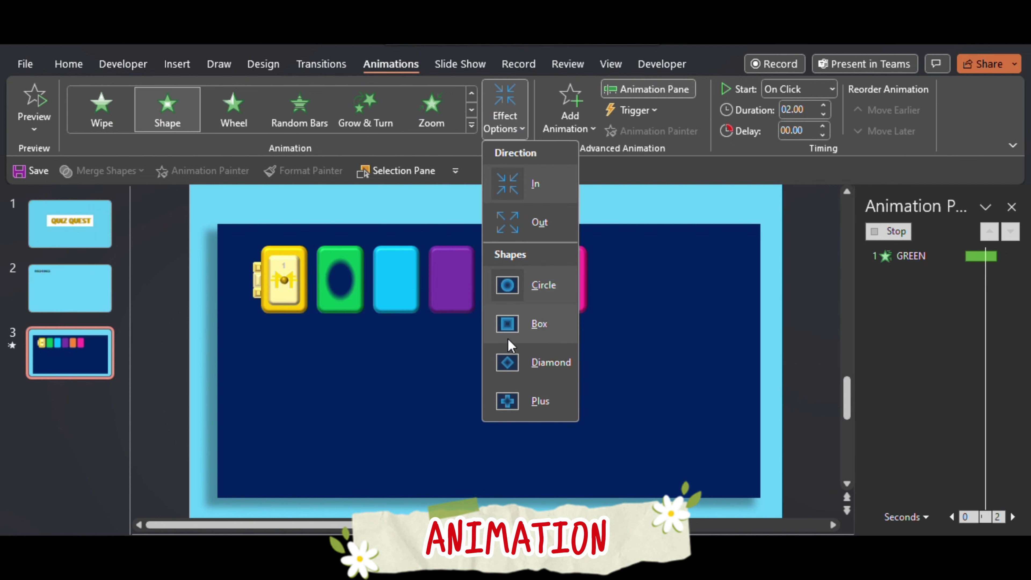
click(522, 372)
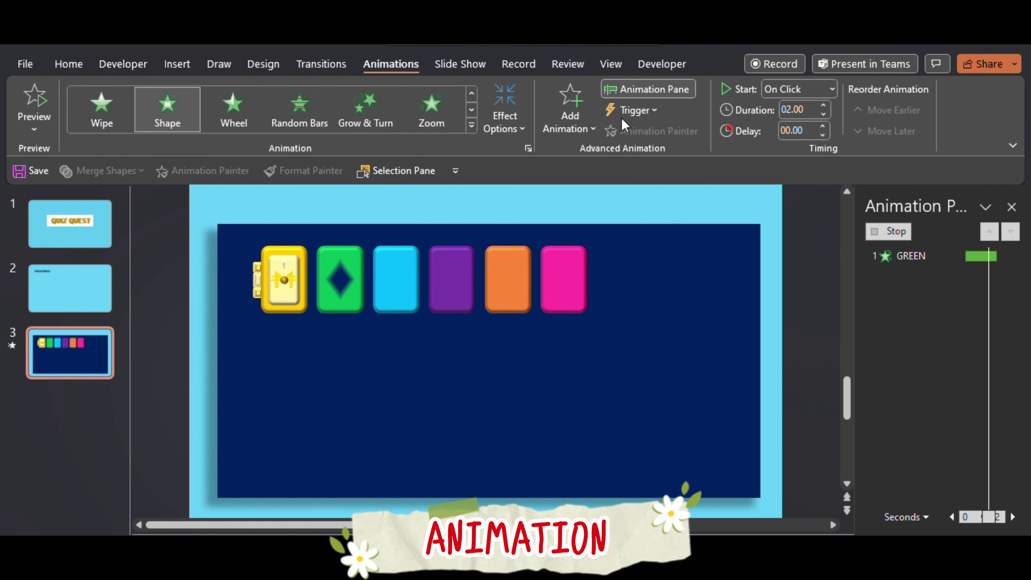
Trigger GREEN's entrance On Click of YELLOW with a 1-second duration
click(634, 115)
mouse_move(649, 134)
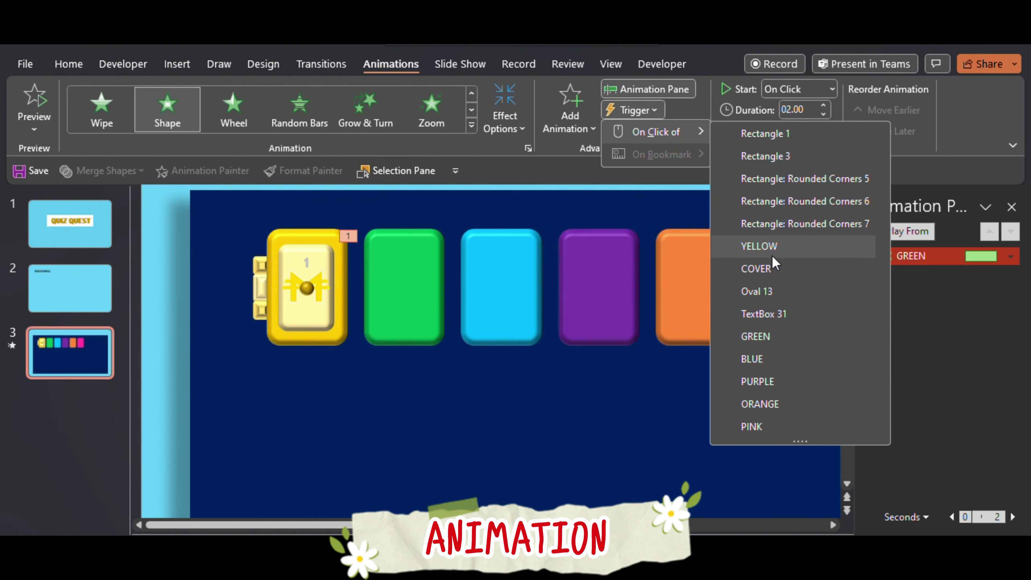
click(772, 251)
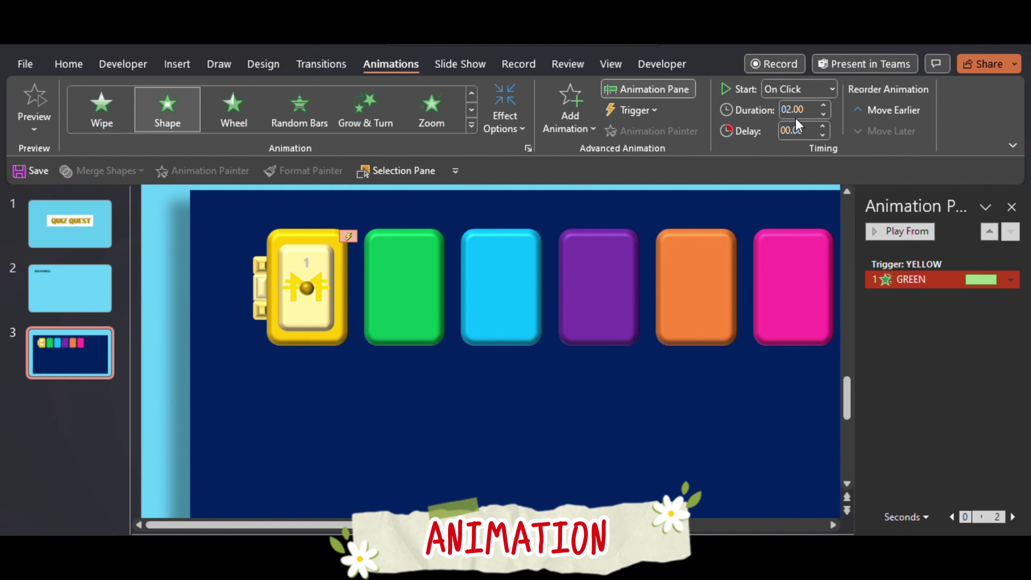
double_click(806, 109)
text(1)
key(Return)
Add a Disappear exit to YELLOW, BLUE, PURPLE, ORANGE and PINK
click(327, 341)
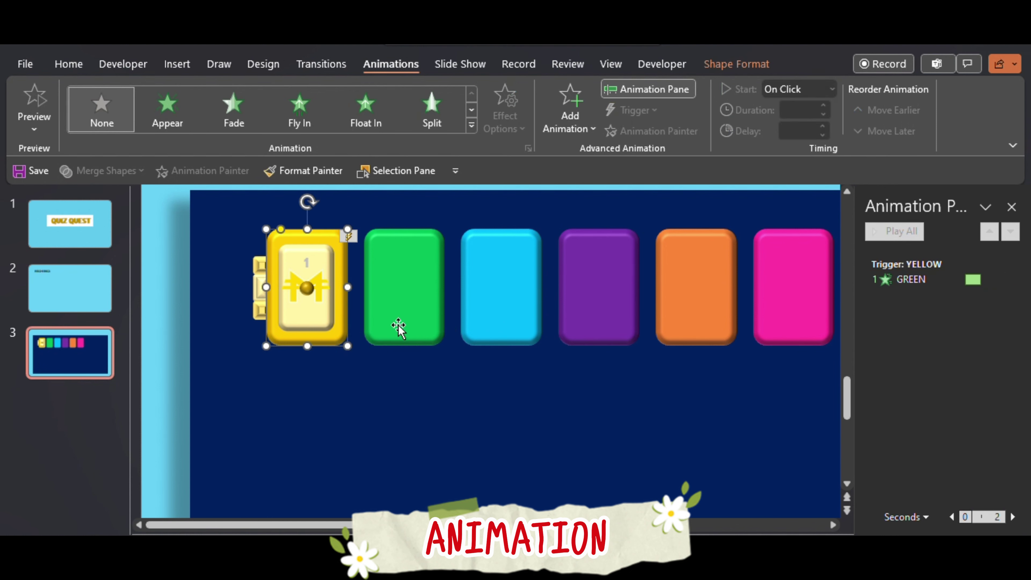
shift+click(487, 325)
shift+click(638, 324)
shift+click(709, 323)
shift+click(777, 319)
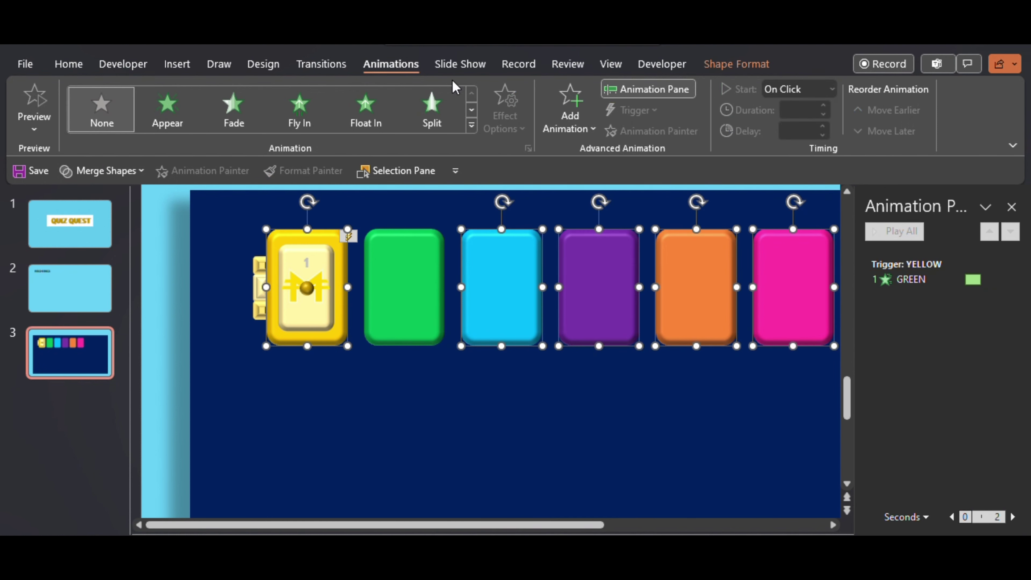
click(567, 106)
scroll(621, 325, down, 3)
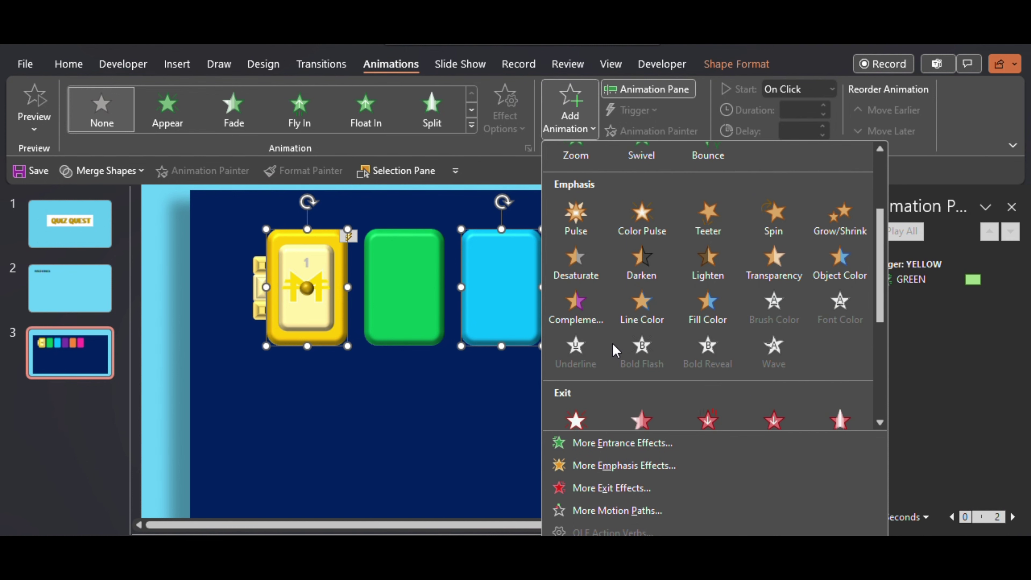
scroll(596, 309, down, 3)
click(591, 217)
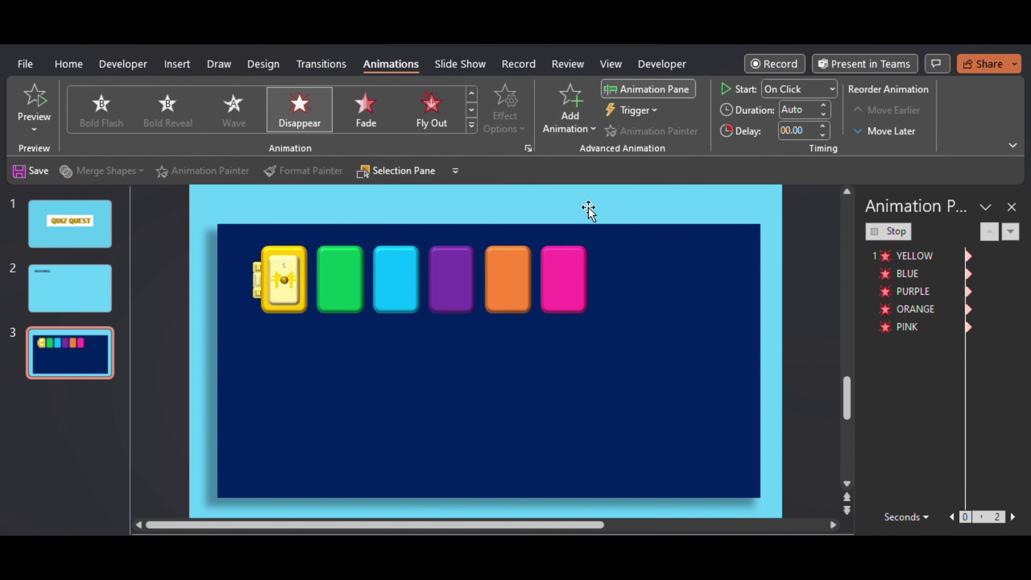
Set the exits to With Previous and move them under the YELLOW trigger
click(832, 89)
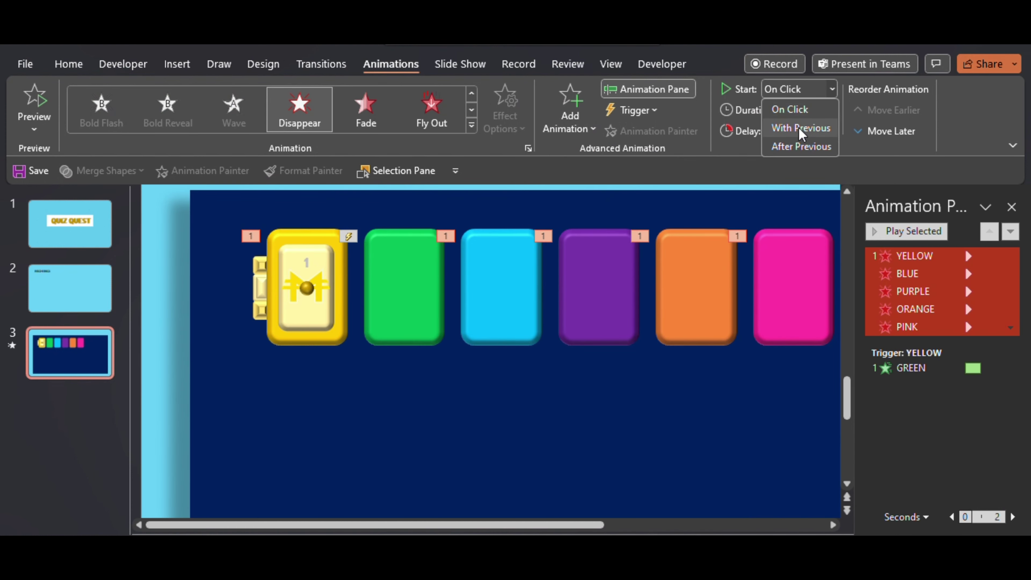
click(796, 127)
drag(893, 260, 904, 374)
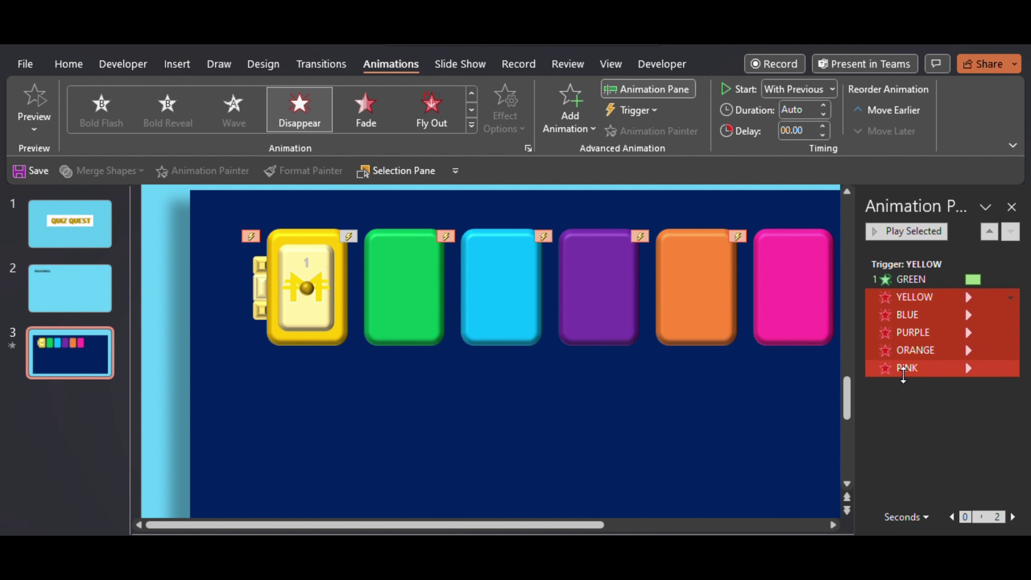
click(486, 330)
Give BLUE a Diamond Shape entrance triggered On Click of GREEN, lasting 1 second
click(570, 110)
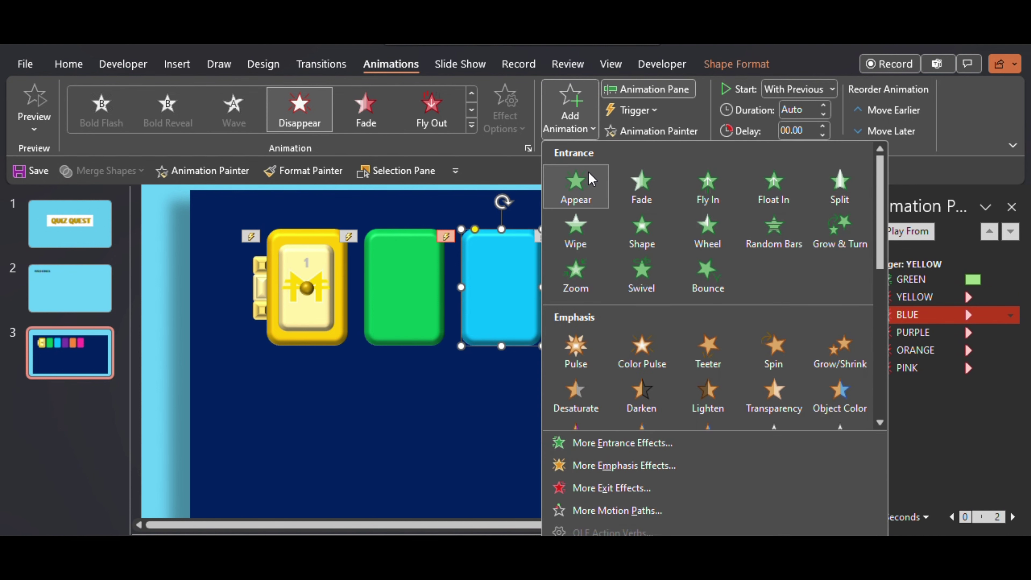
click(641, 230)
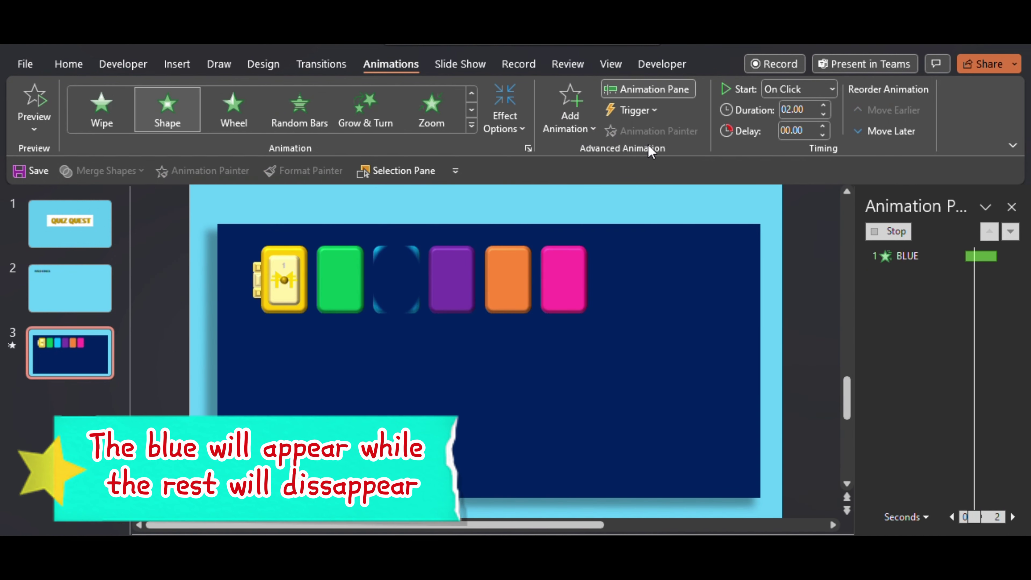
click(493, 108)
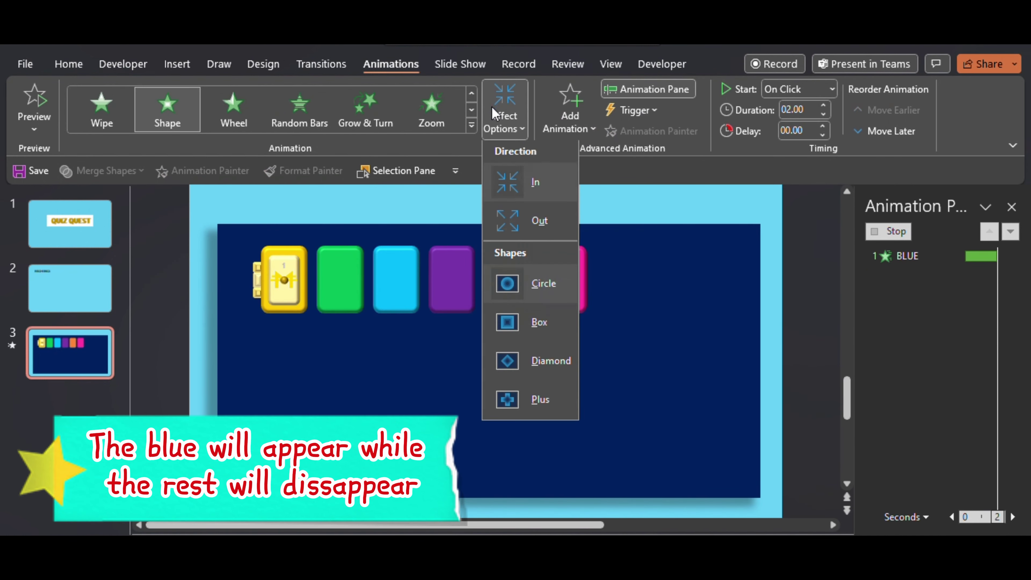
click(508, 362)
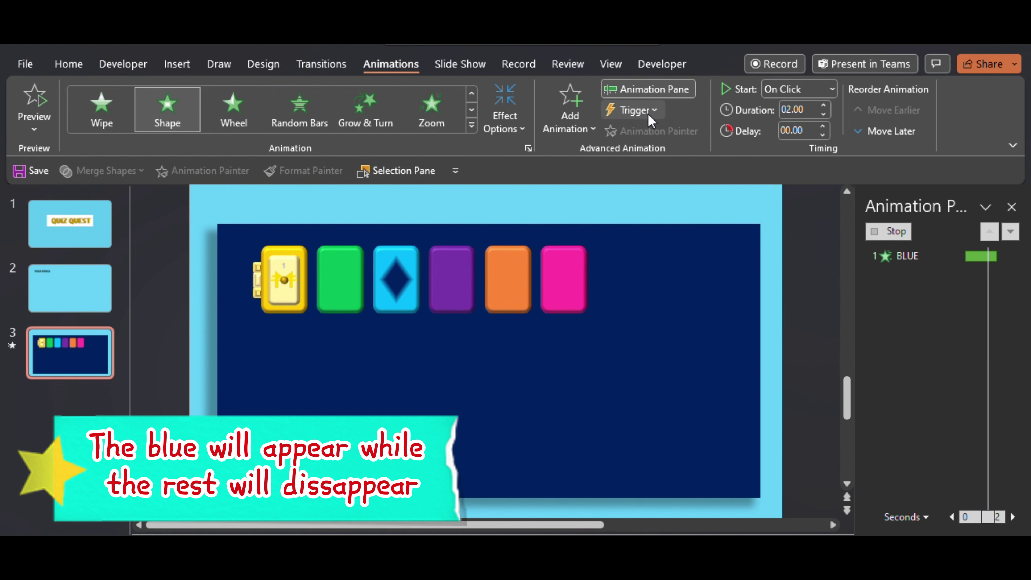
click(633, 110)
mouse_move(663, 133)
click(743, 335)
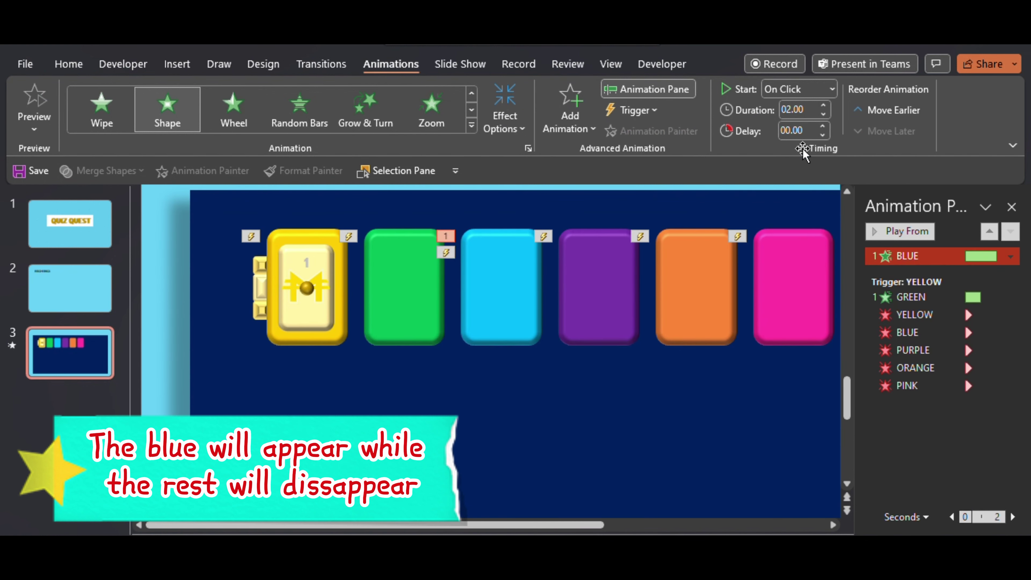
text(1)
key(Return)
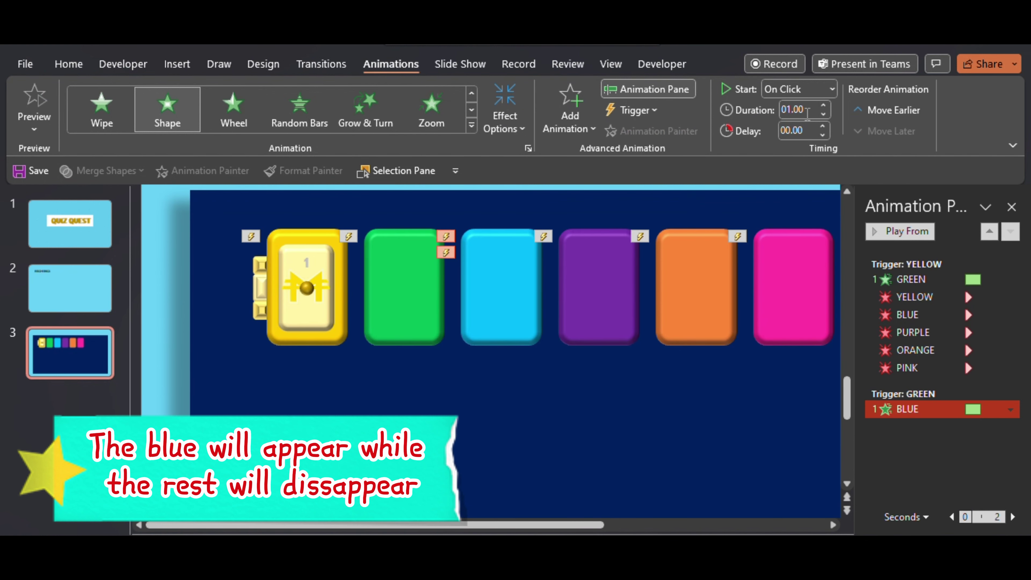
click(464, 314)
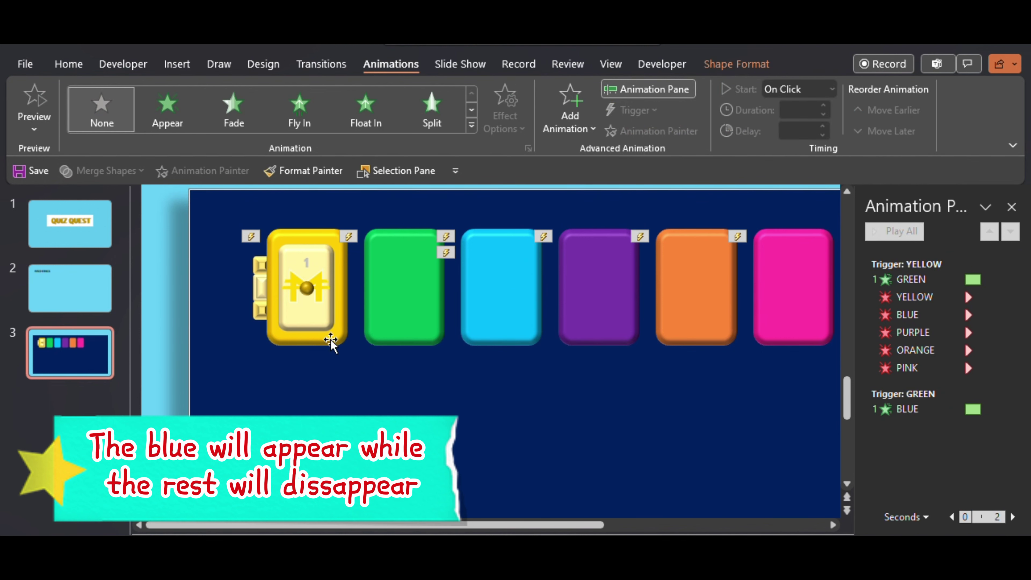
Add a Disappear exit to PURPLE, ORANGE, PINK, YELLOW and GREEN
click(583, 305)
shift+click(693, 305)
shift+click(775, 310)
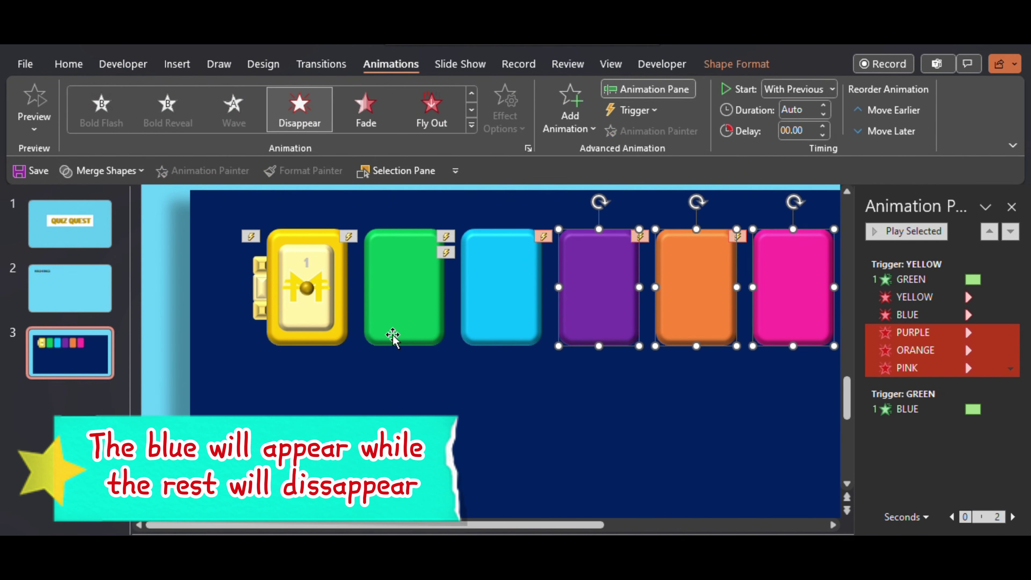
shift+click(315, 335)
shift+click(396, 337)
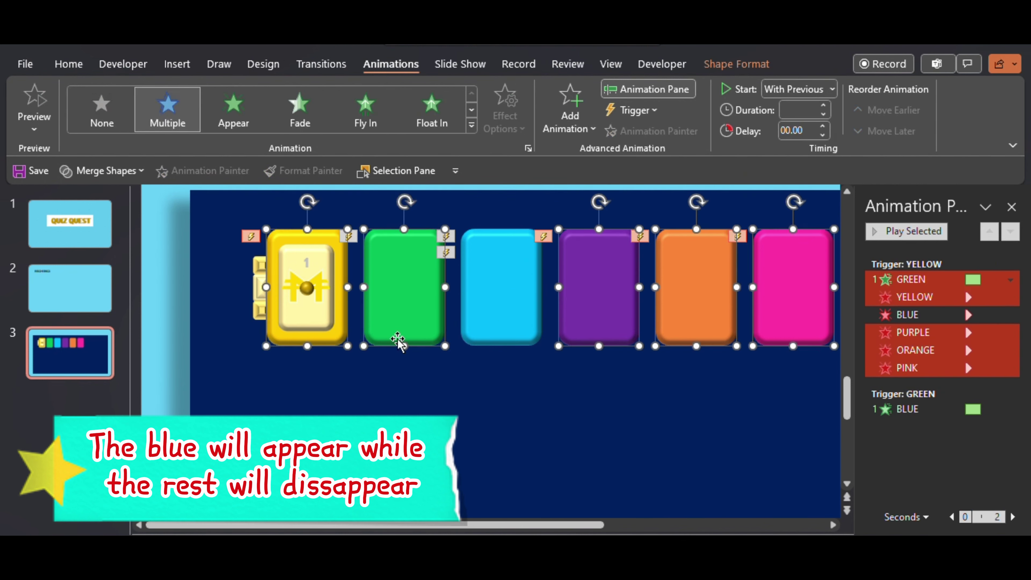
click(574, 118)
scroll(581, 342, down, 5)
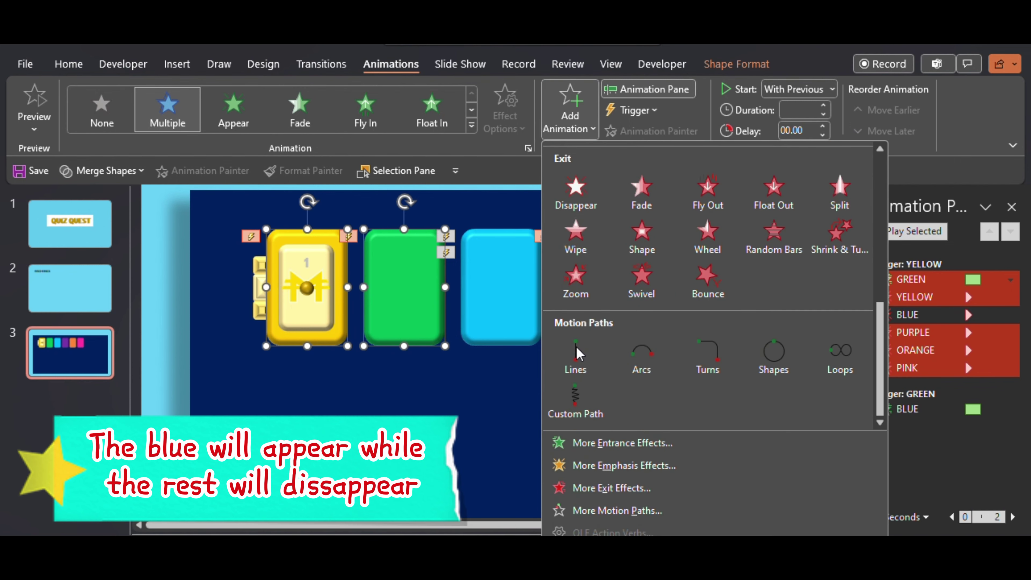
click(587, 213)
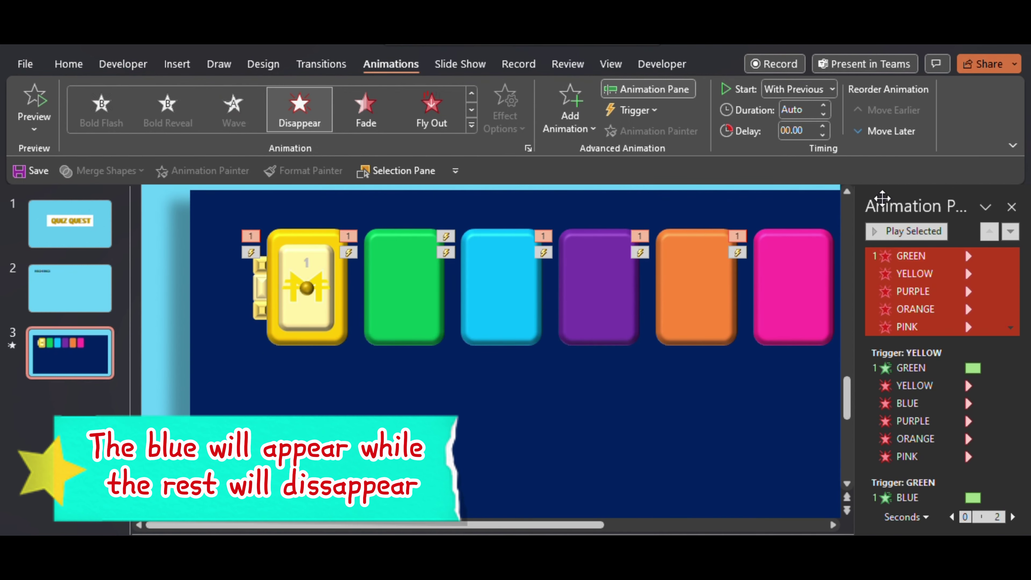
Set these exits to With Previous and move them under the GREEN trigger
click(821, 93)
click(795, 127)
drag(891, 258, 901, 497)
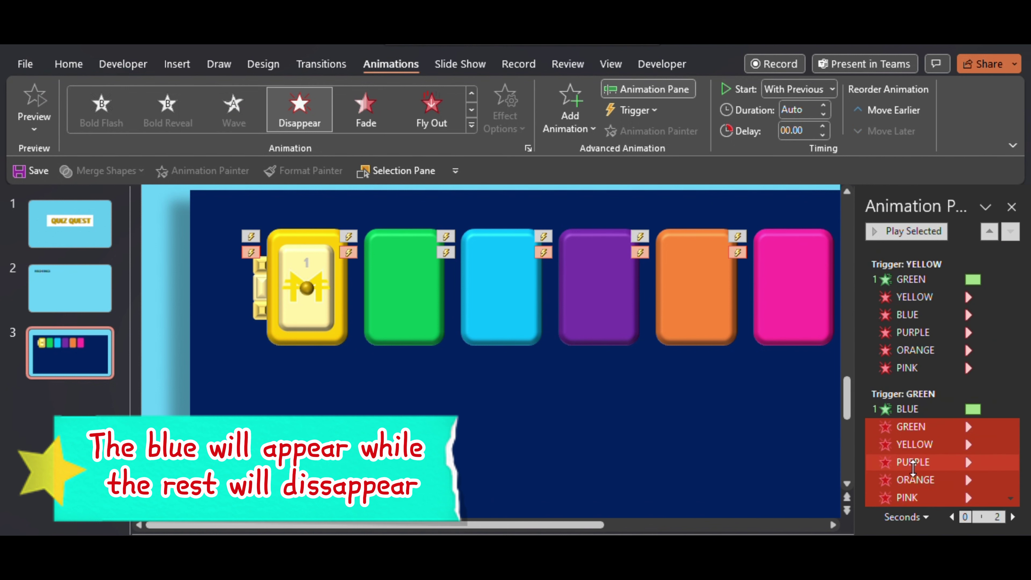
Give PURPLE a Shape entrance triggered On Click of BLUE, lasting 1 second
click(597, 293)
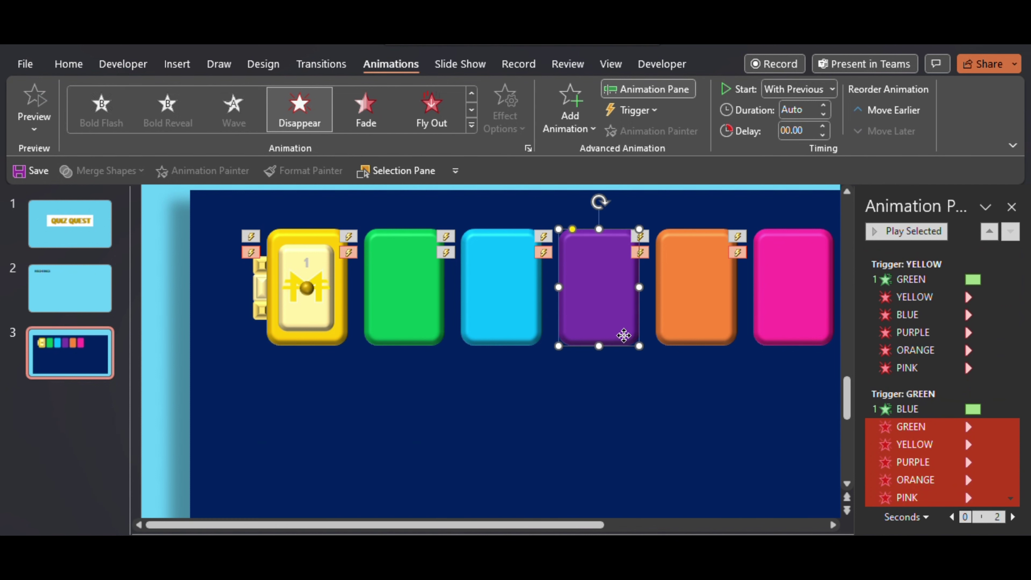
click(570, 107)
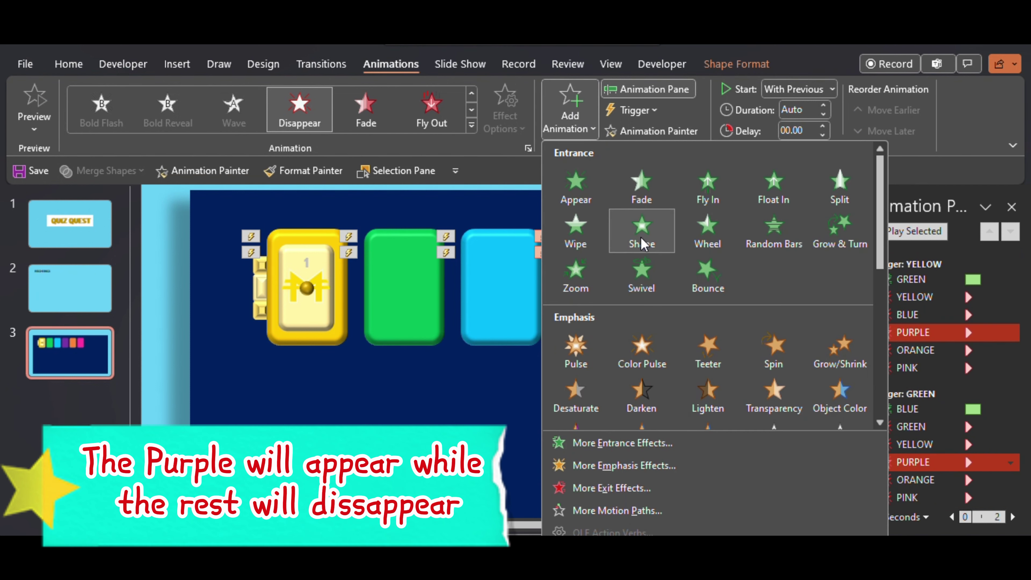
click(639, 243)
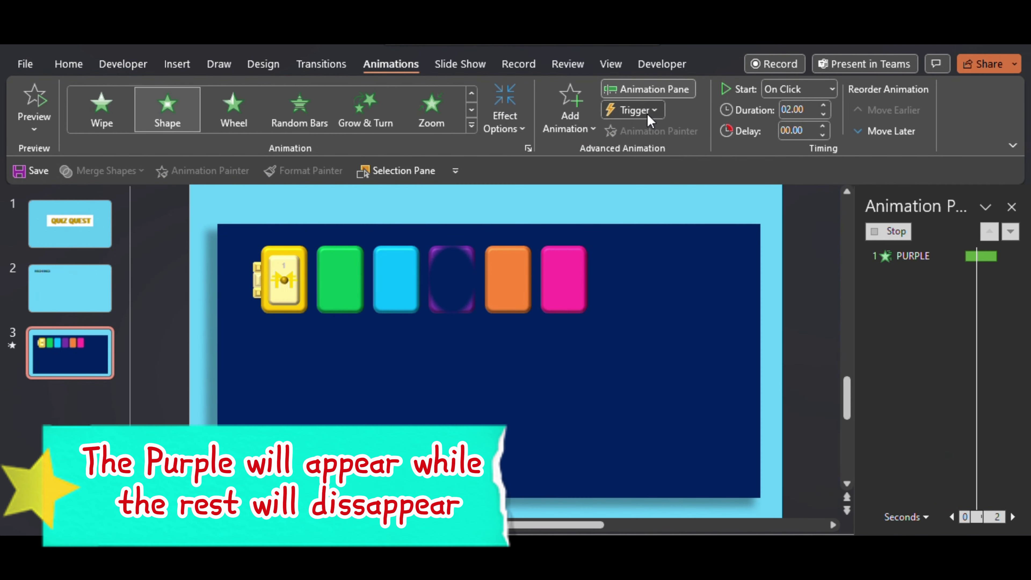
click(650, 109)
mouse_move(652, 135)
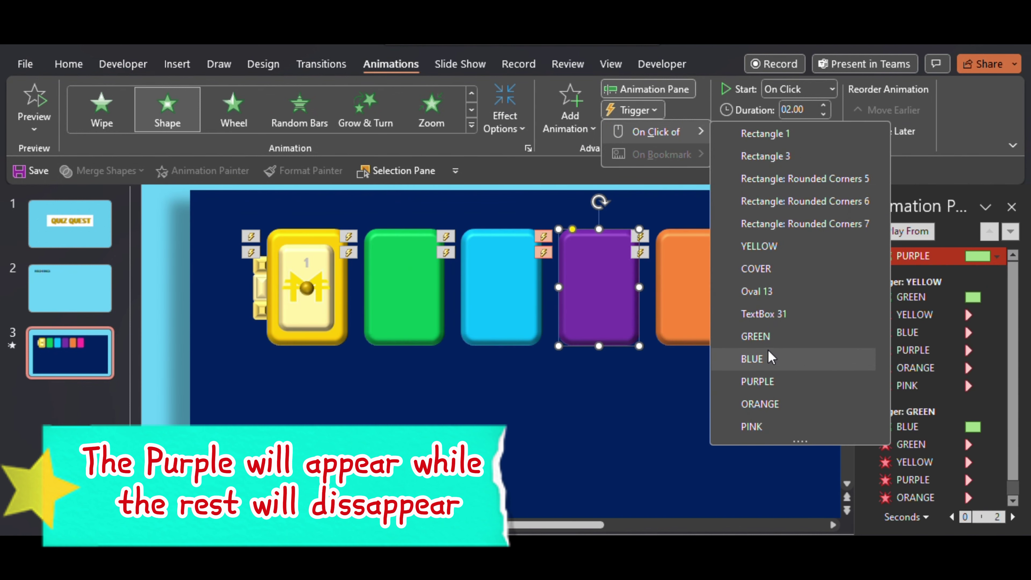
click(768, 354)
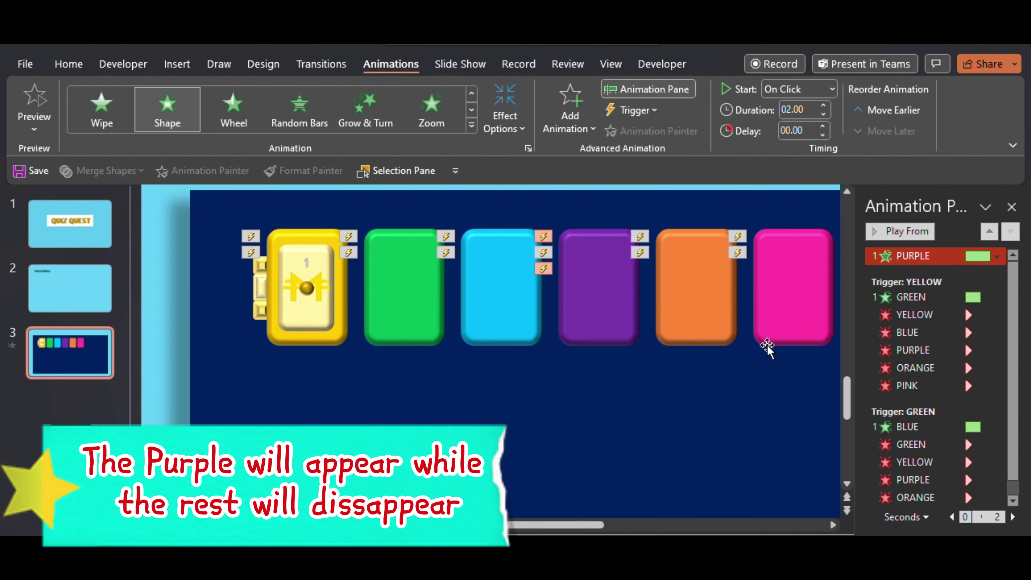
text(1)
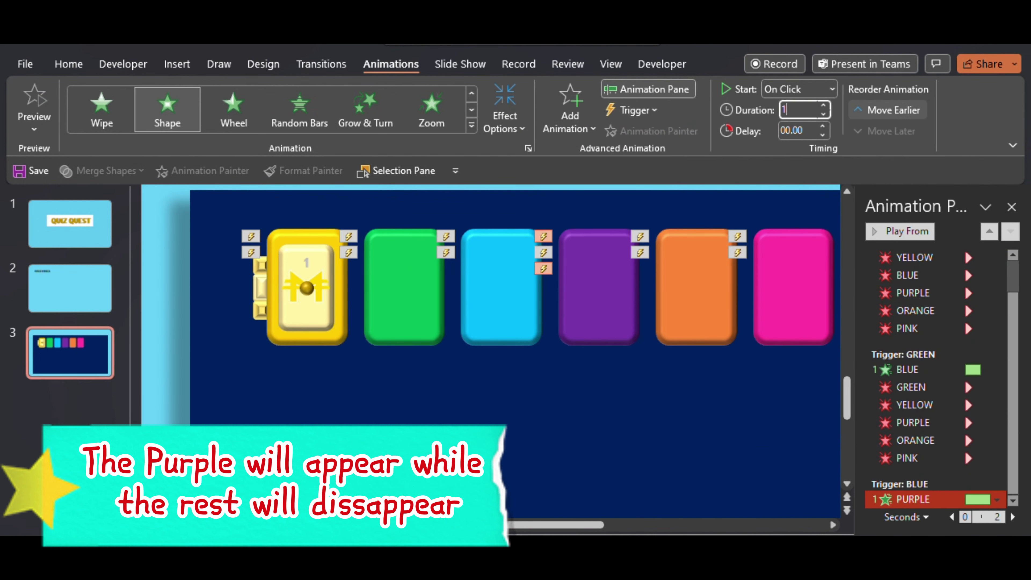
key(Return)
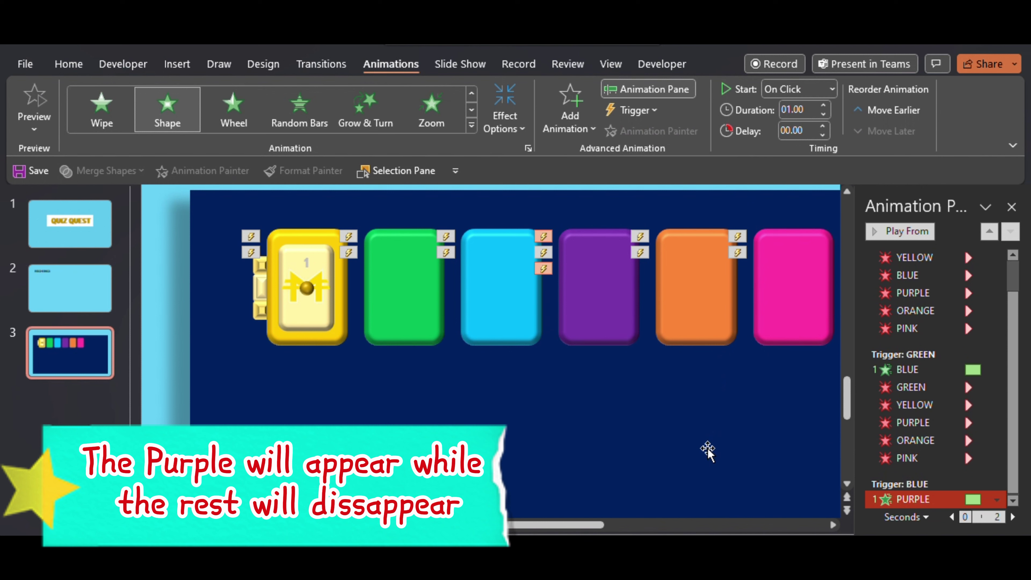
click(711, 431)
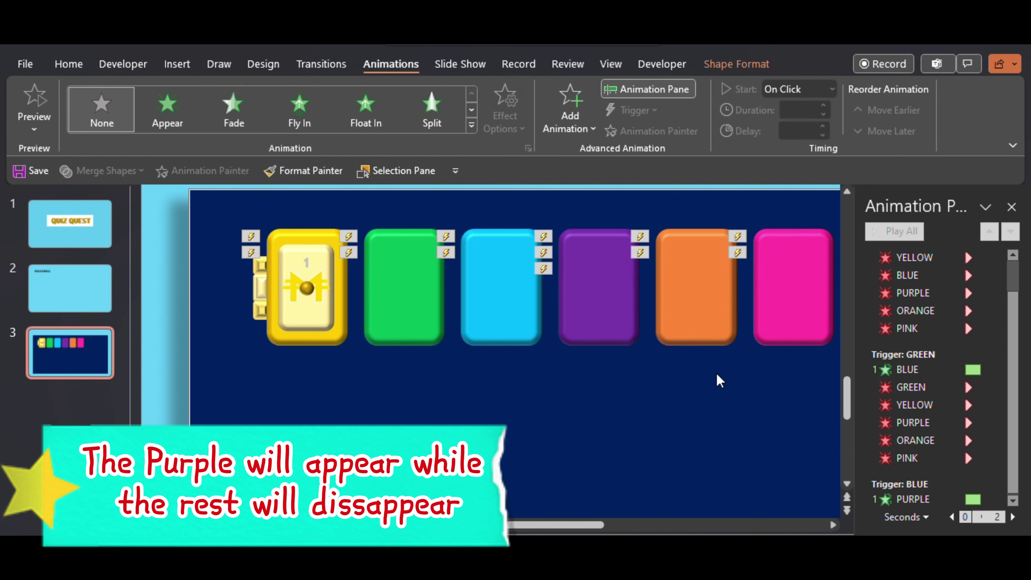
Add a Disappear exit to ORANGE, PINK, YELLOW, GREEN and BLUE
click(684, 309)
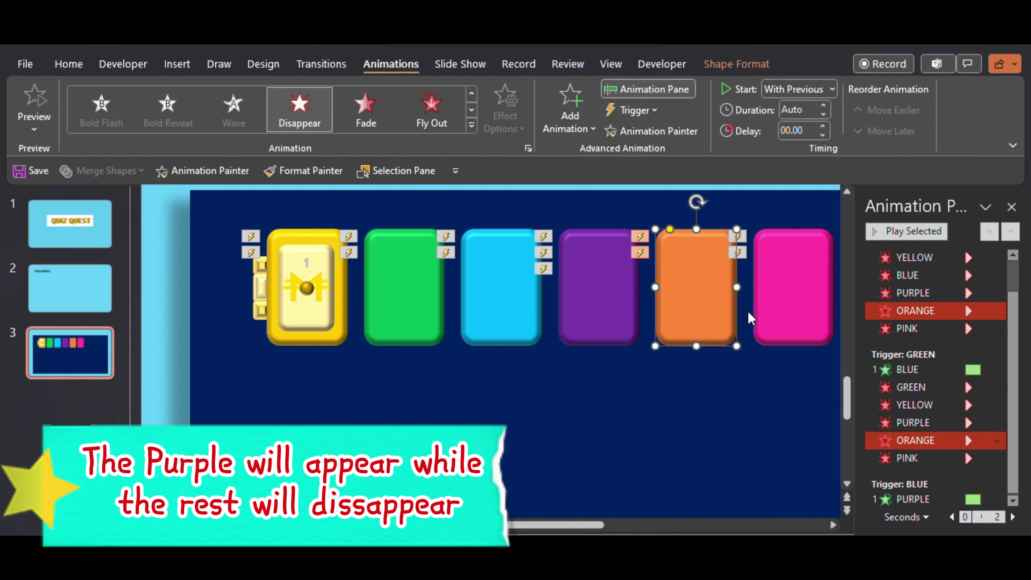
shift+click(790, 315)
shift+click(337, 337)
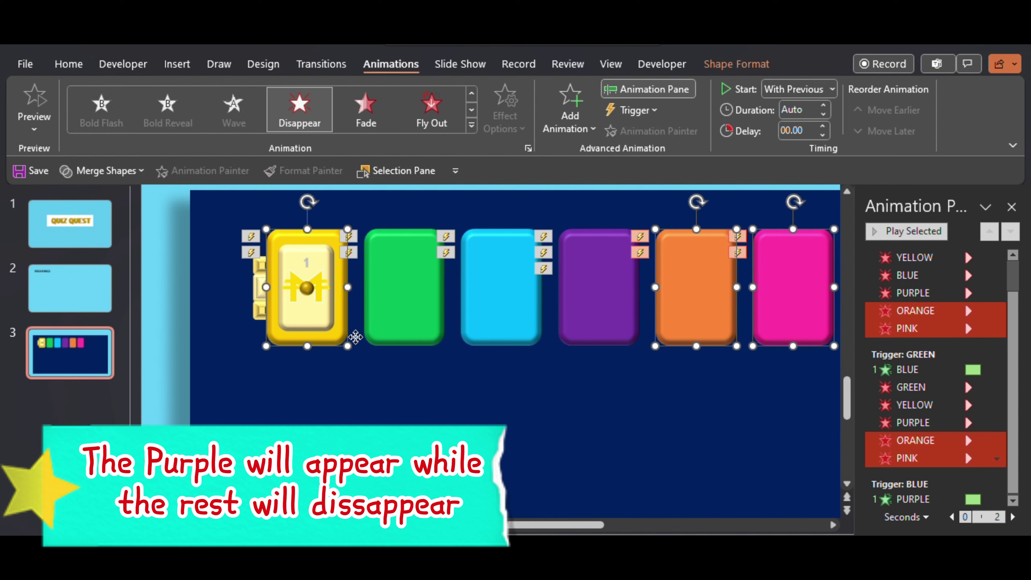
shift+click(437, 331)
shift+click(511, 329)
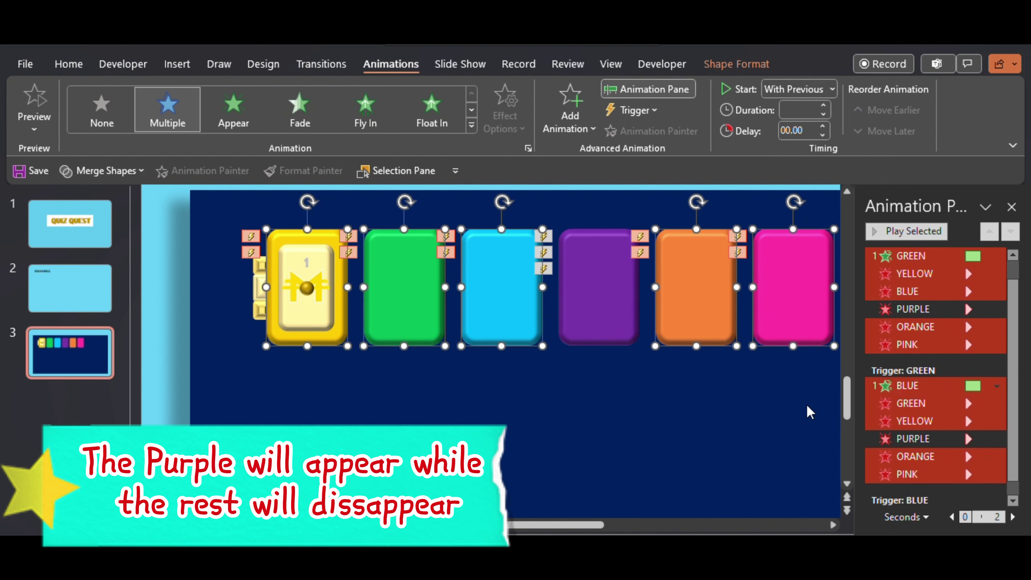
scroll(949, 443, down, 1)
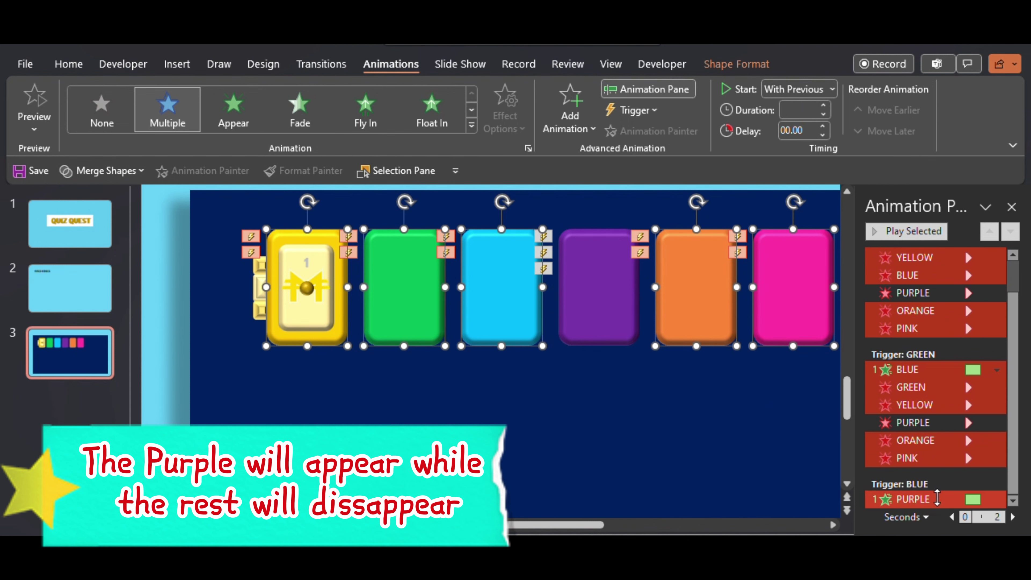
click(581, 135)
scroll(580, 183, down, 5)
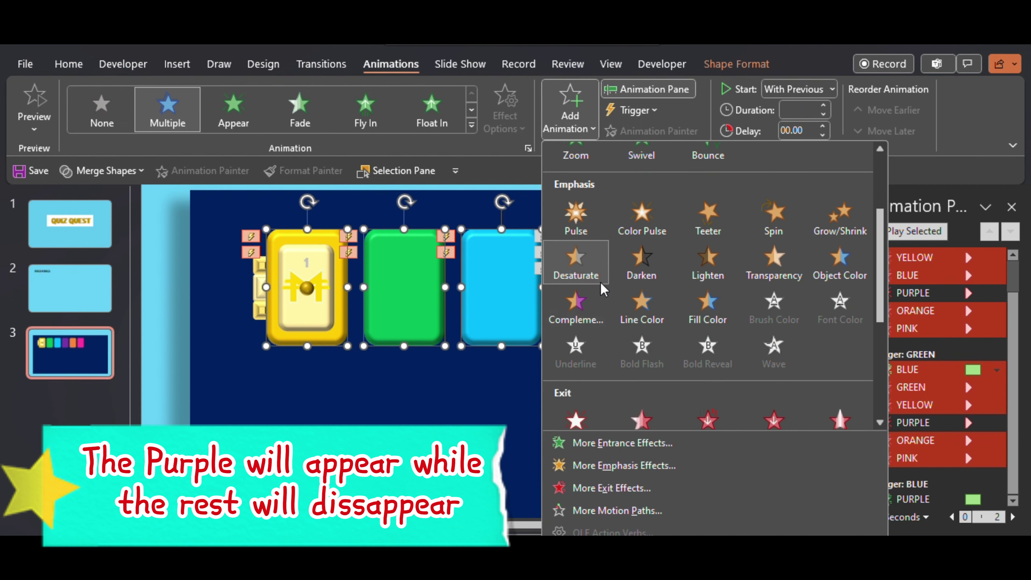
click(578, 203)
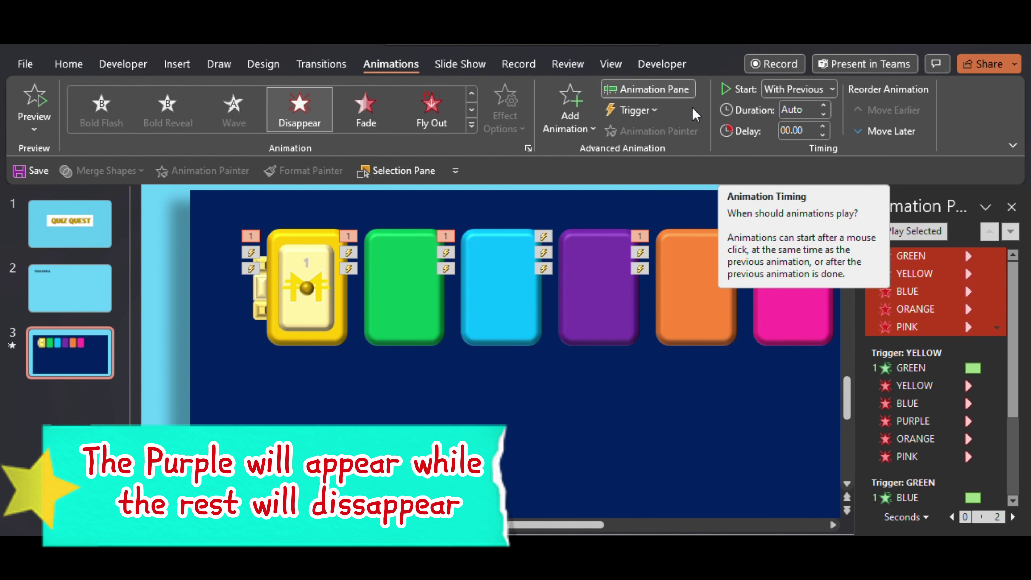
Trigger these five Disappear exits On Click of BLUE
click(654, 111)
mouse_move(658, 132)
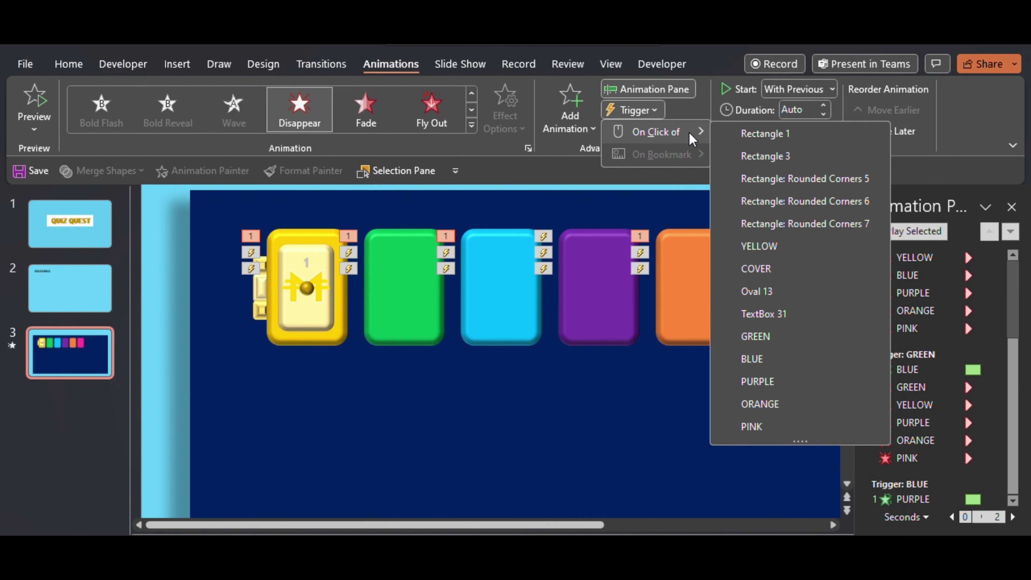
click(778, 357)
click(707, 338)
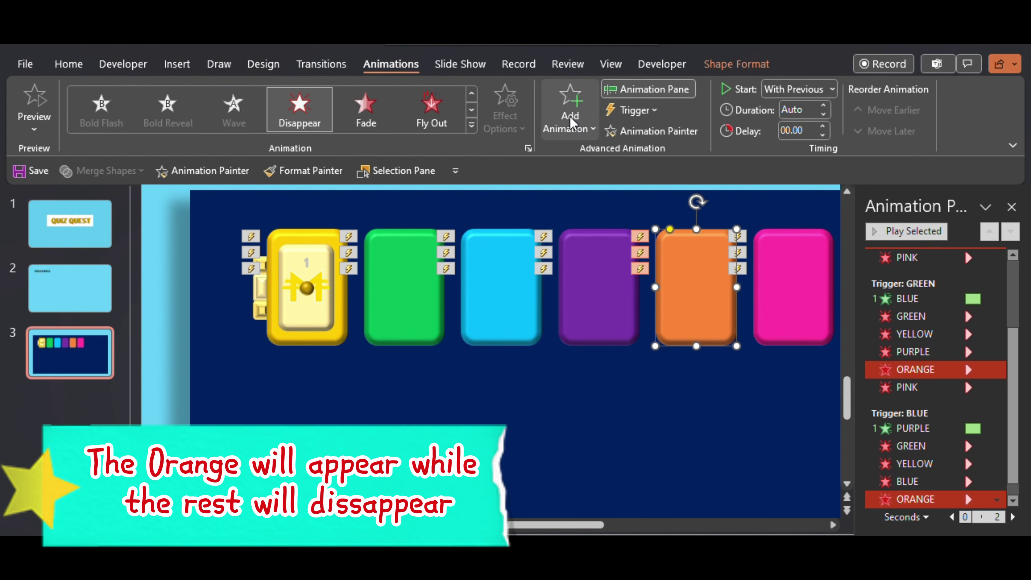
Give ORANGE a Diamond Shape entrance triggered On Click of PURPLE, lasting 1 second
click(570, 108)
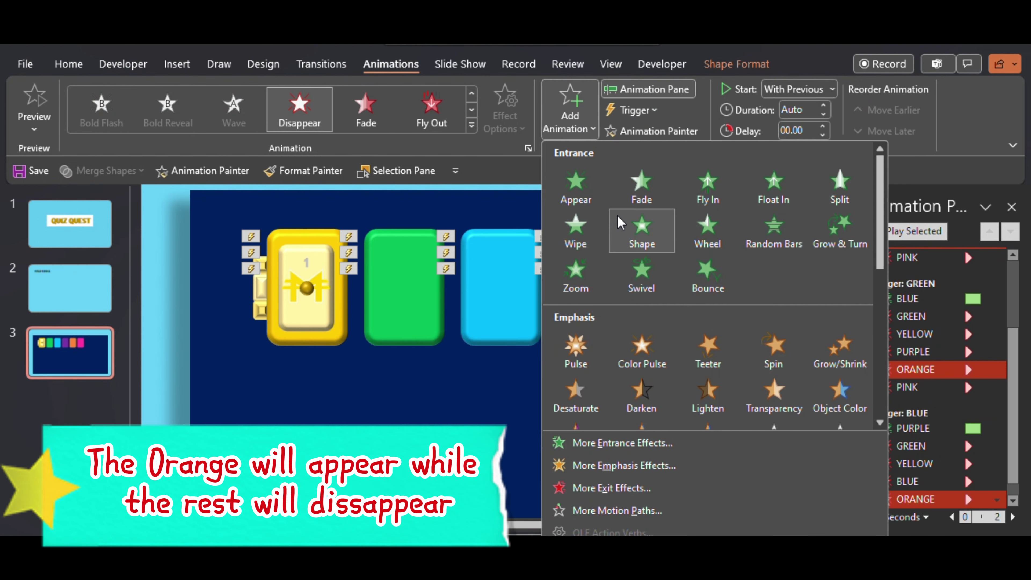
click(648, 229)
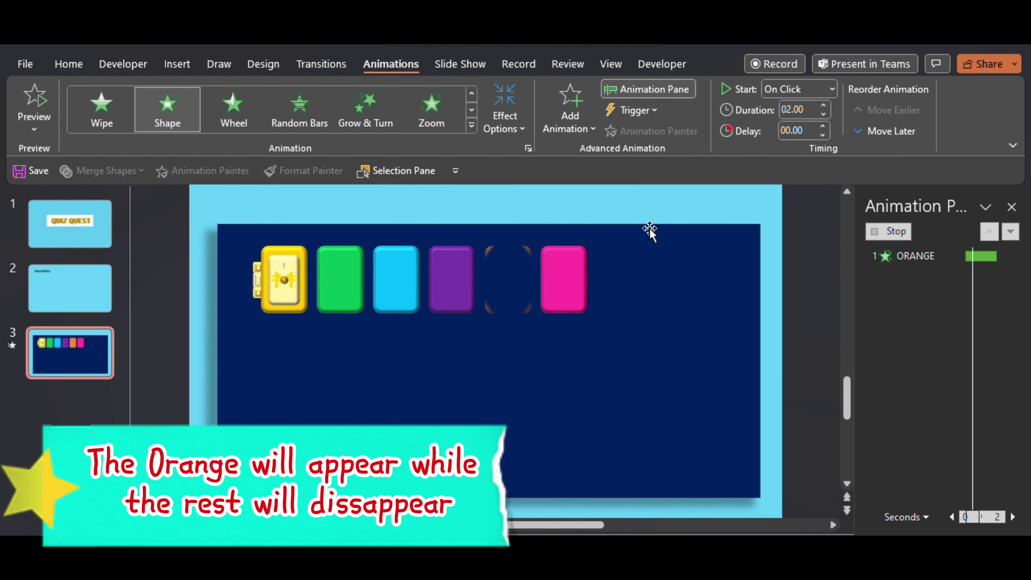
click(503, 118)
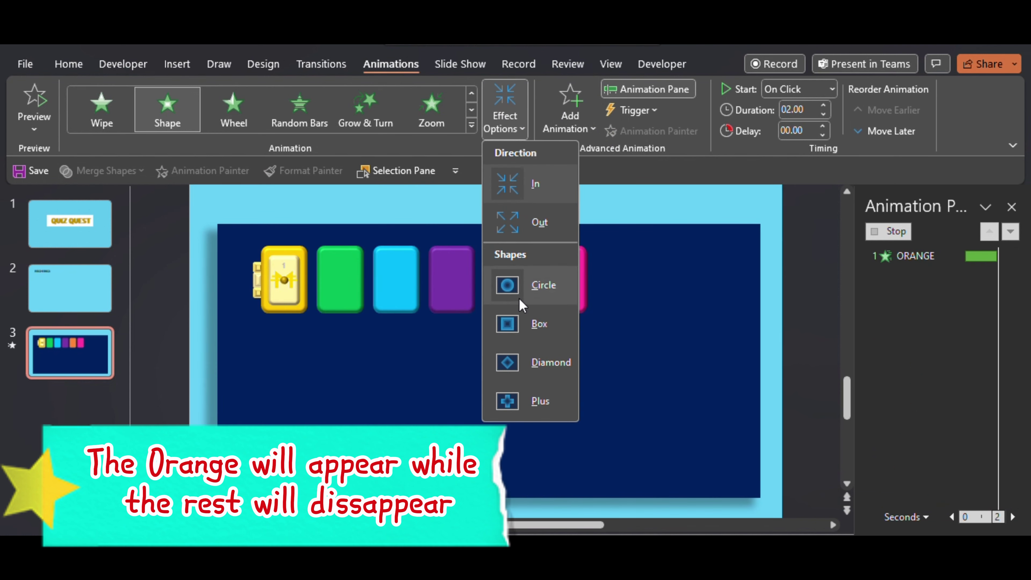
click(528, 362)
click(636, 110)
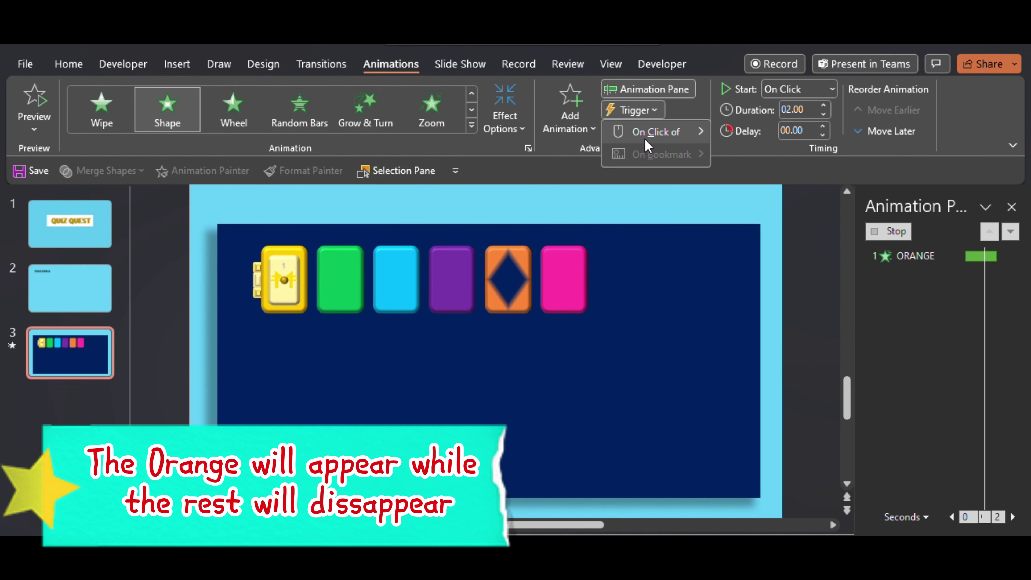
mouse_move(653, 136)
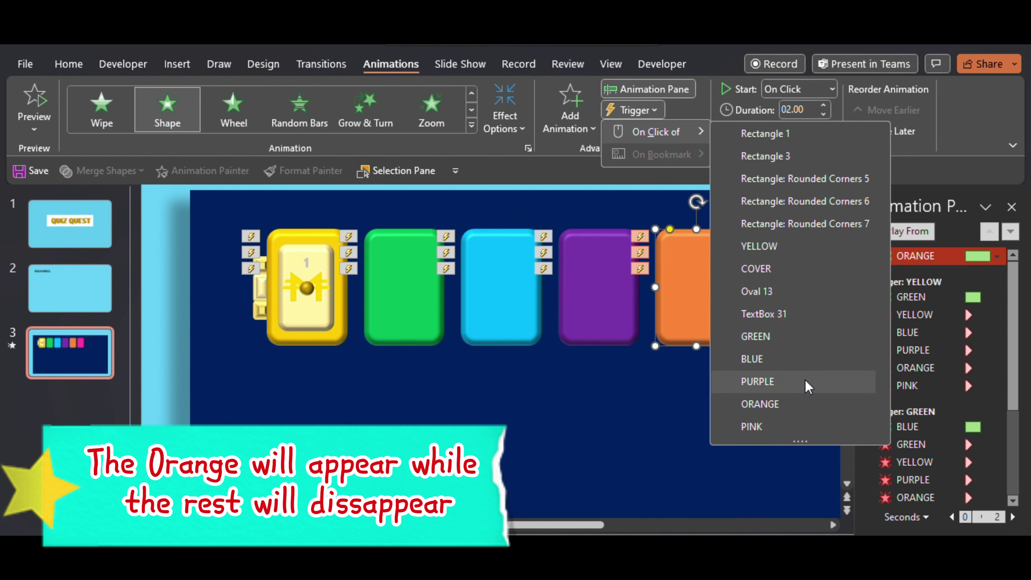
click(808, 387)
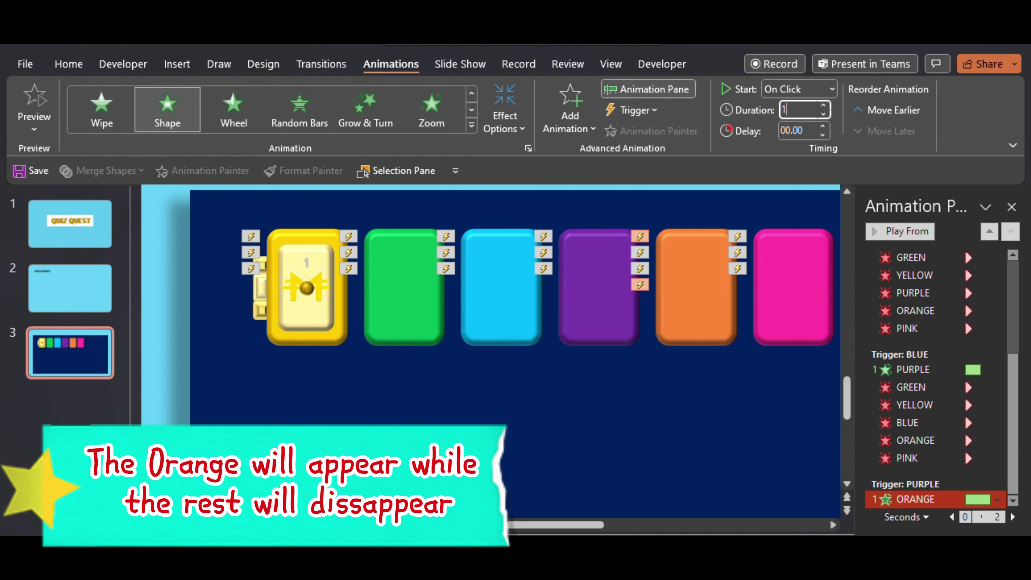
click(806, 111)
text(1)
key(Return)
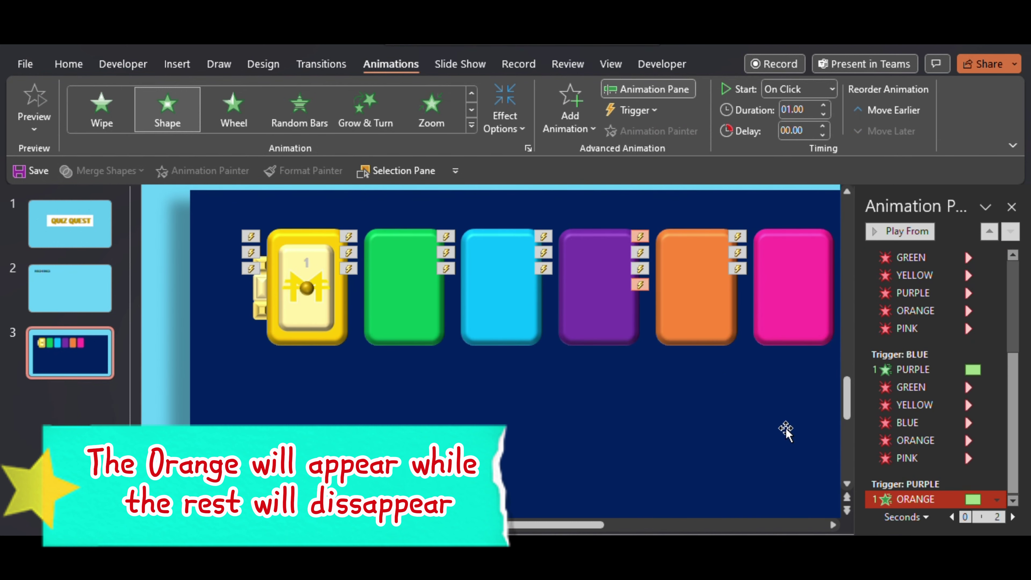
Add a Disappear exit to PINK, PURPLE, BLUE, GREEN and YELLOW
click(776, 316)
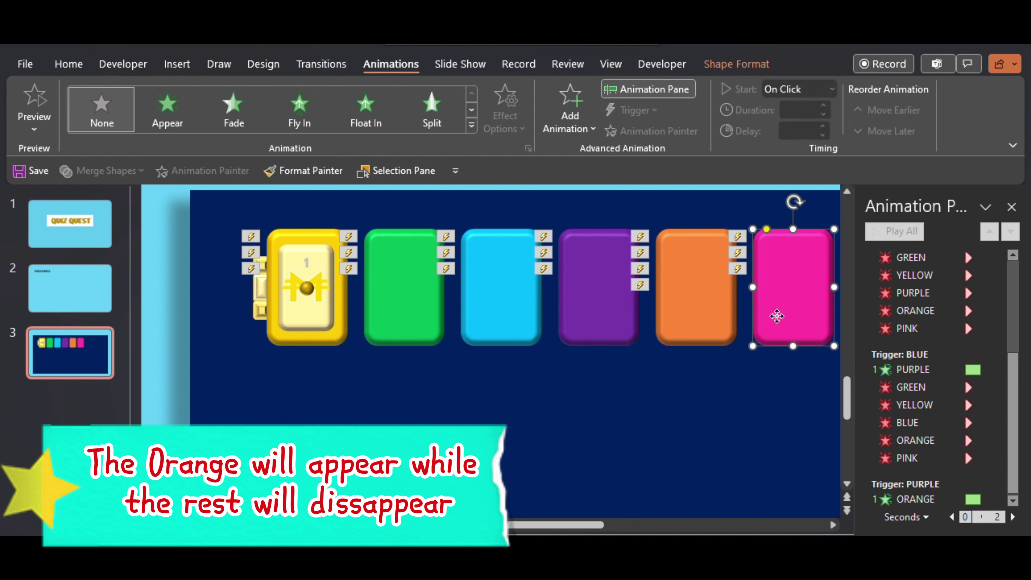
shift+click(628, 320)
shift+click(496, 325)
shift+click(413, 319)
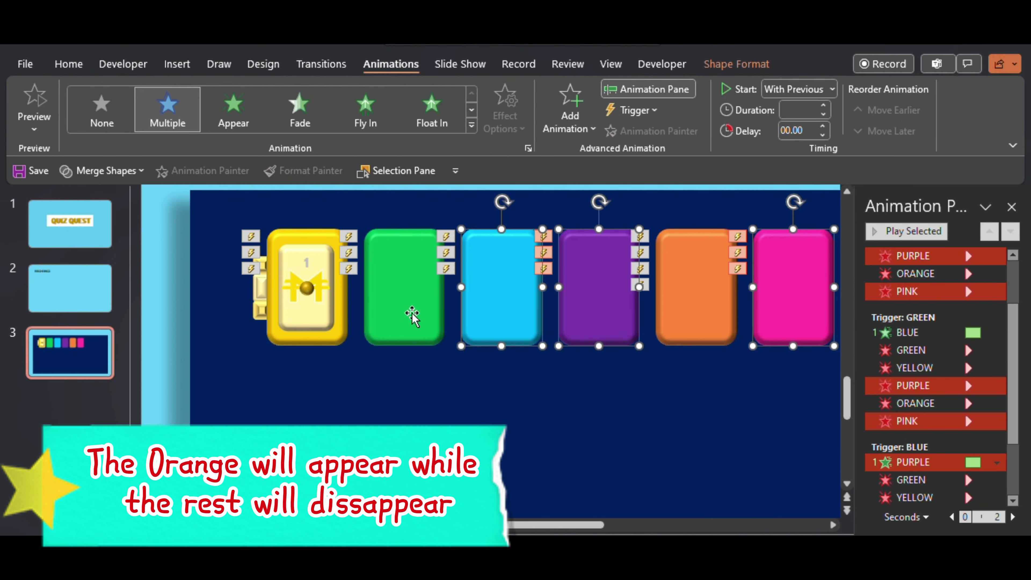
shift+click(339, 343)
click(568, 115)
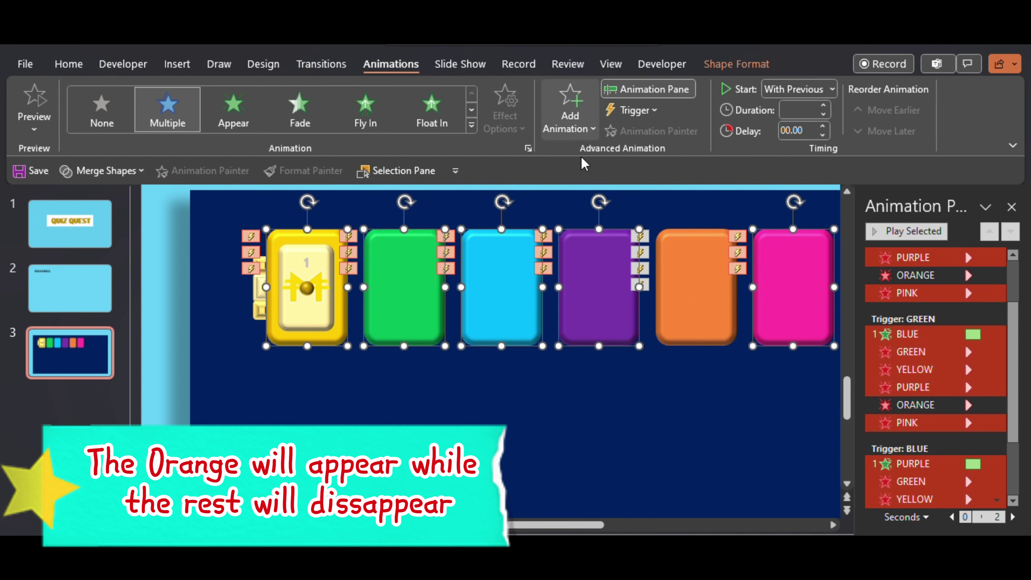
scroll(599, 267, down, 5)
click(576, 189)
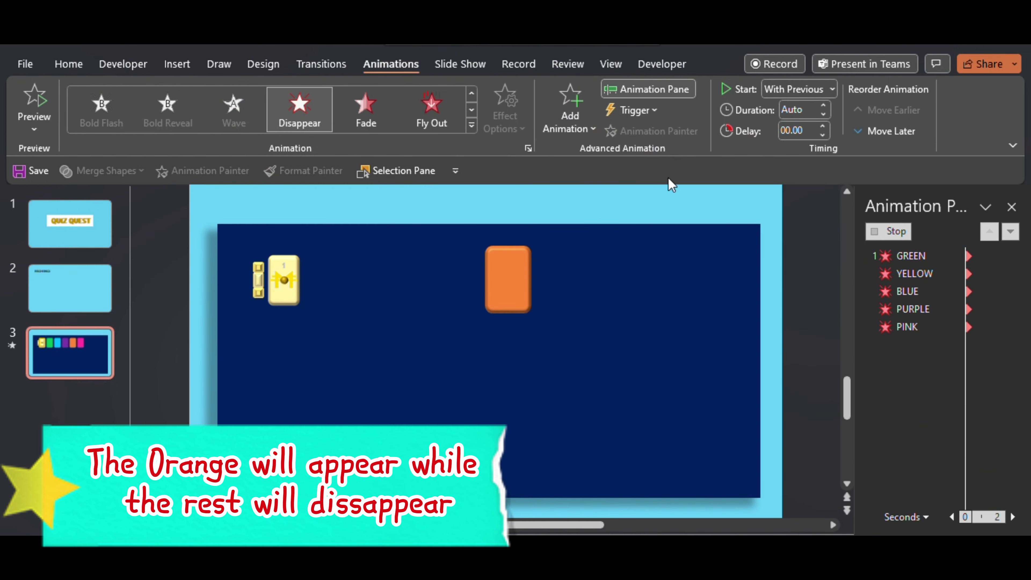
Set the five exits to With Previous and move them under Trigger: PURPLE
click(795, 89)
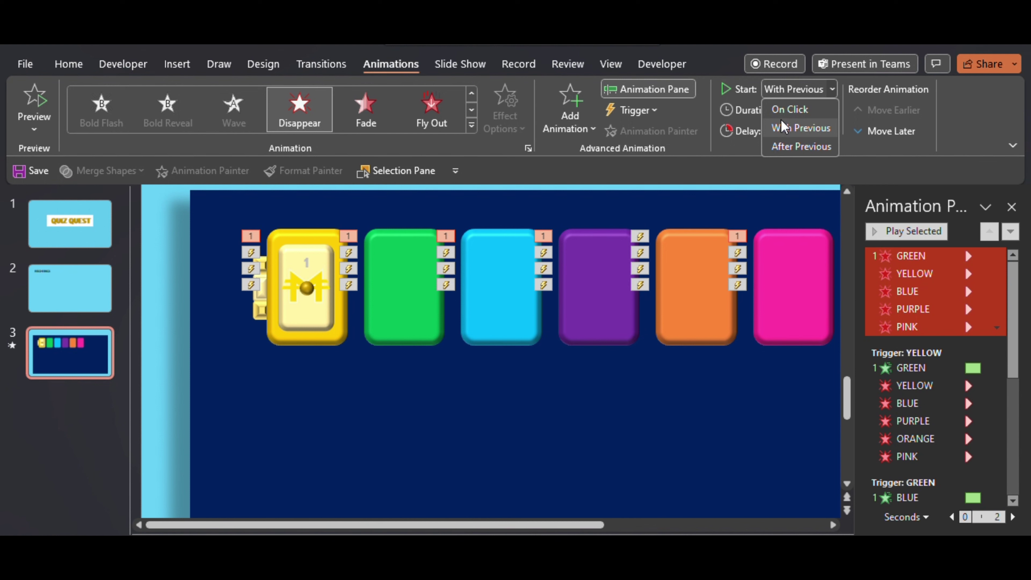
click(798, 129)
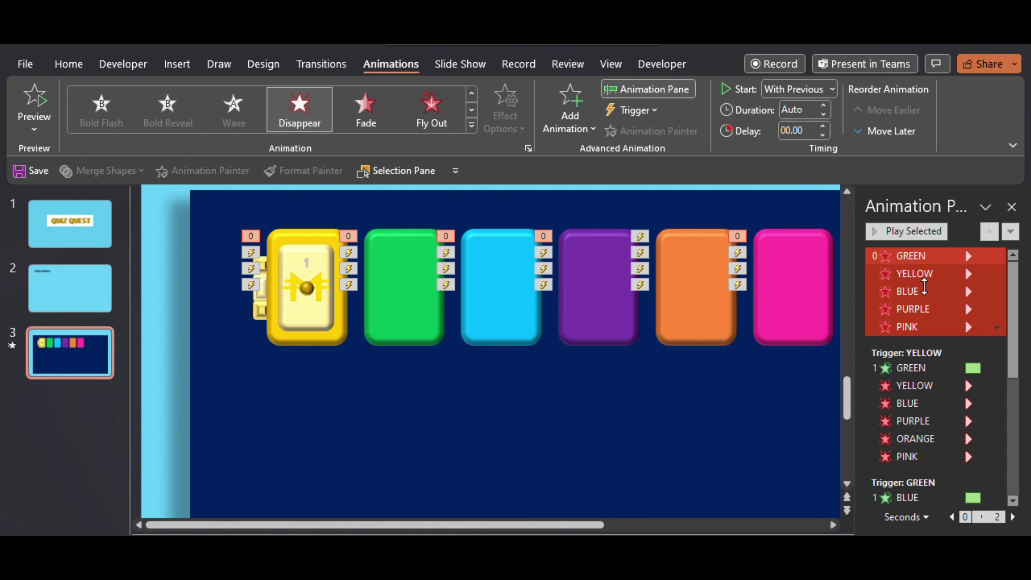
scroll(924, 287, down, 1)
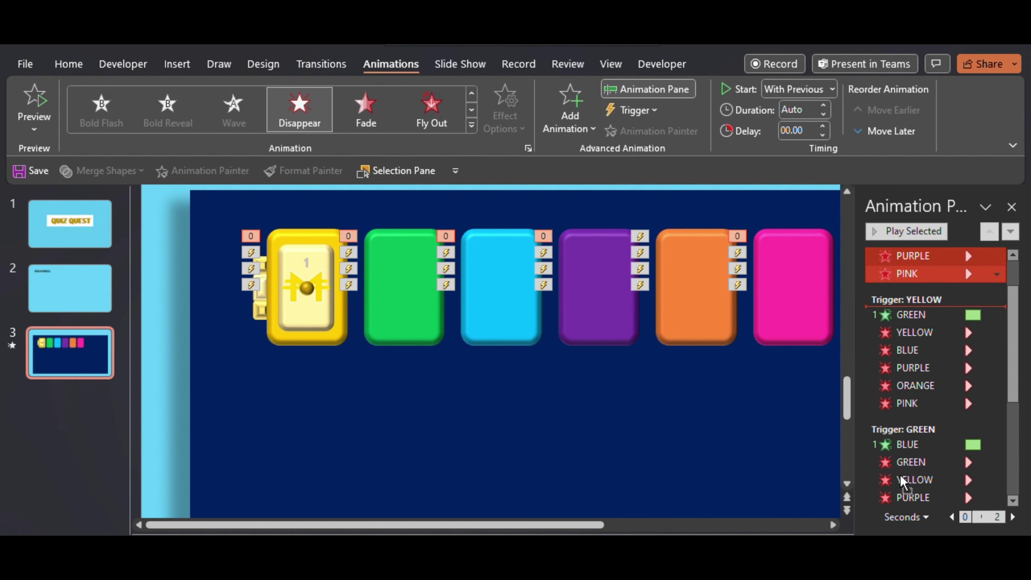
scroll(905, 508, down, 4)
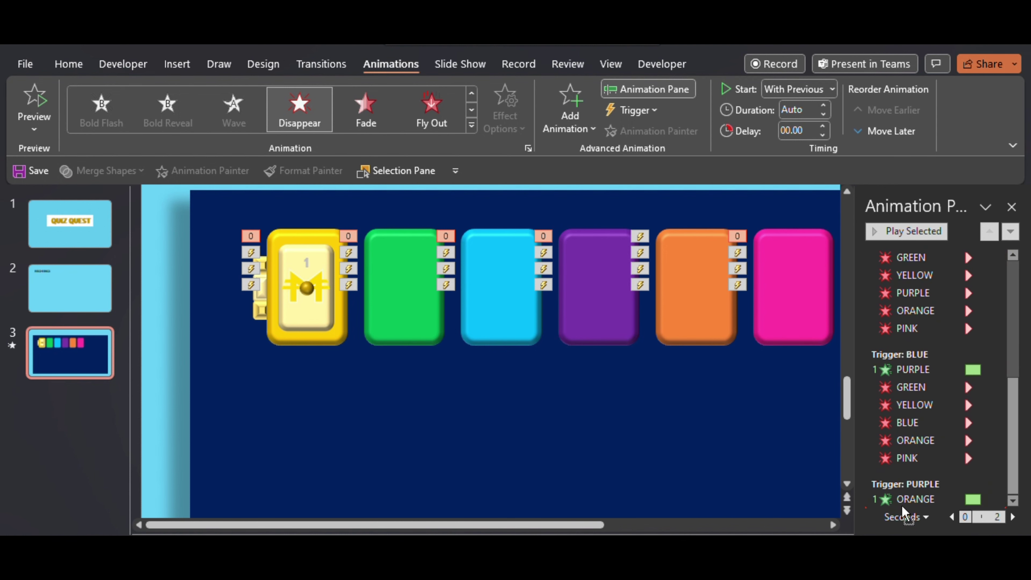
drag(902, 508, 903, 508)
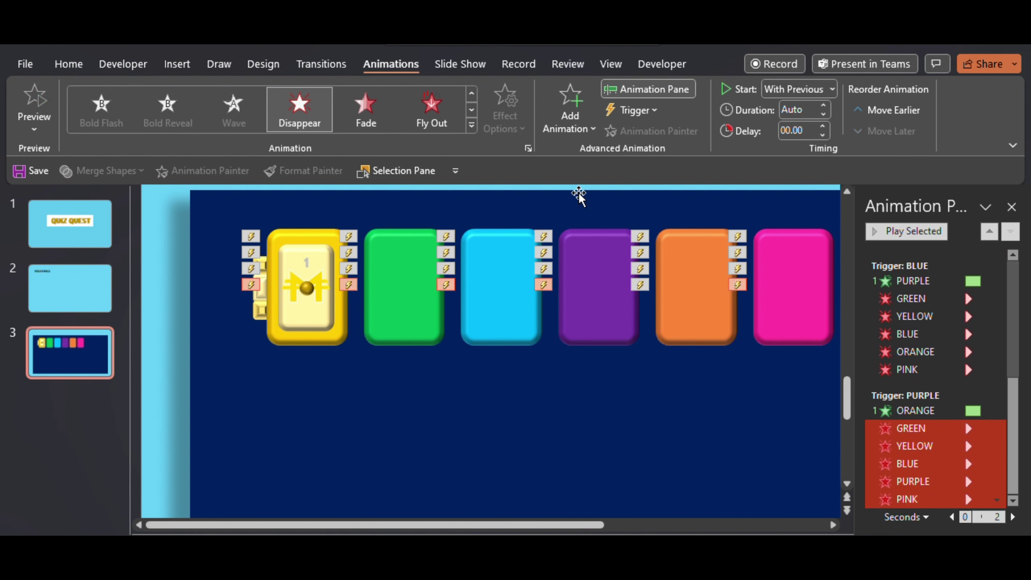
Give the pink tile a one-second Box shape entrance triggered by clicking the orange tile
click(801, 321)
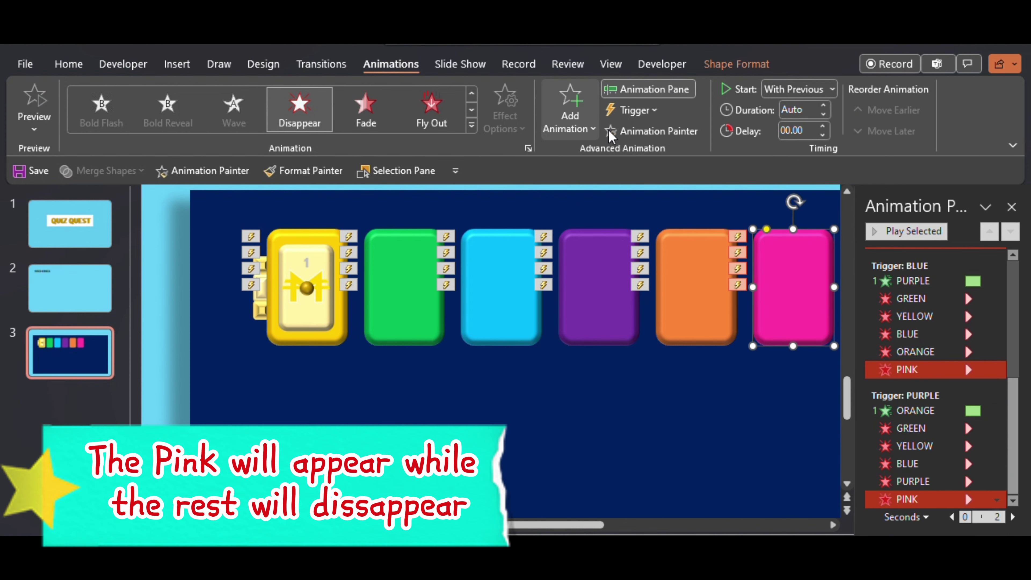
click(595, 119)
scroll(620, 349, down, 5)
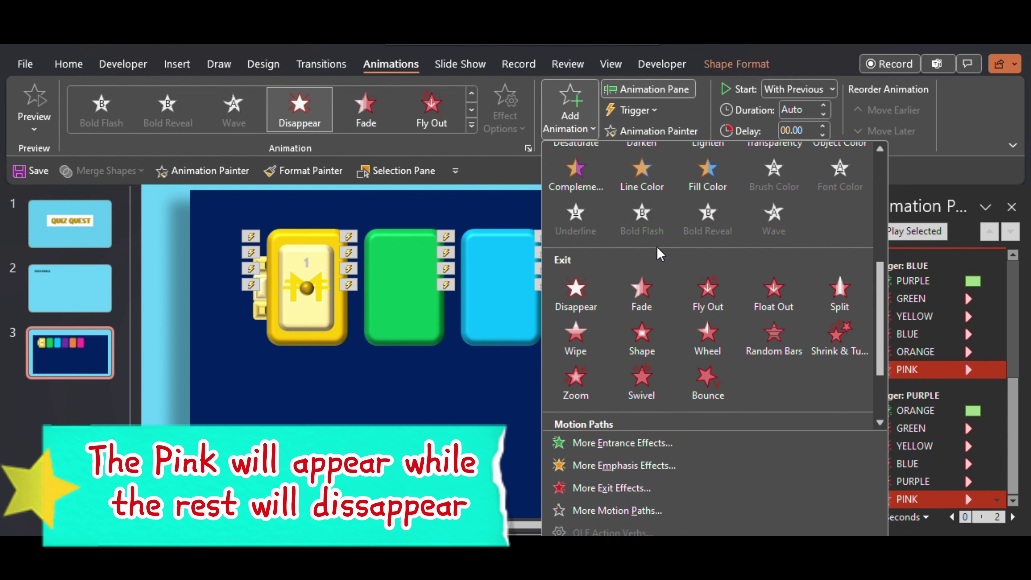
scroll(619, 349, up, 5)
click(642, 227)
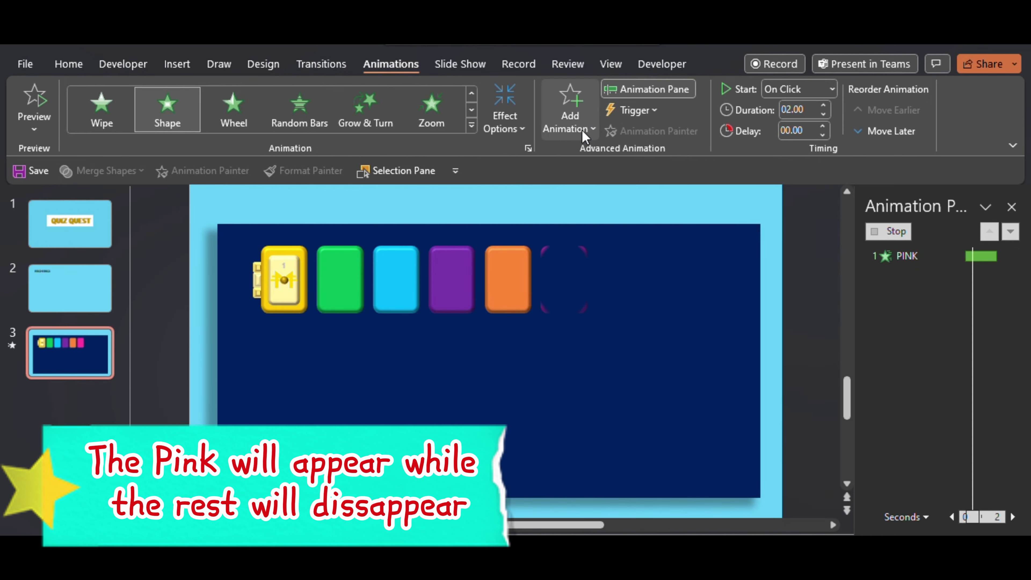
click(514, 122)
click(540, 322)
click(640, 118)
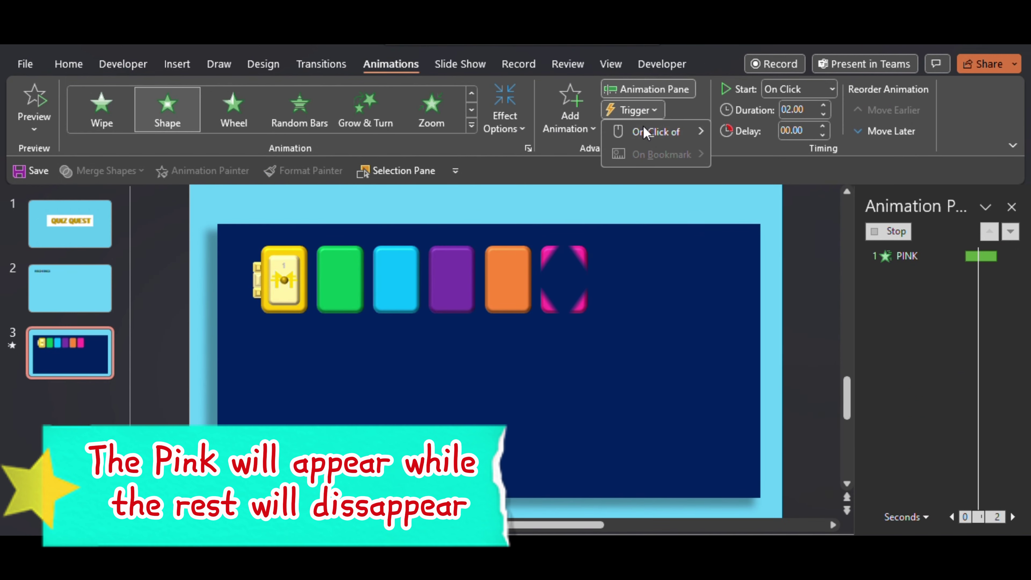
mouse_move(657, 134)
click(821, 403)
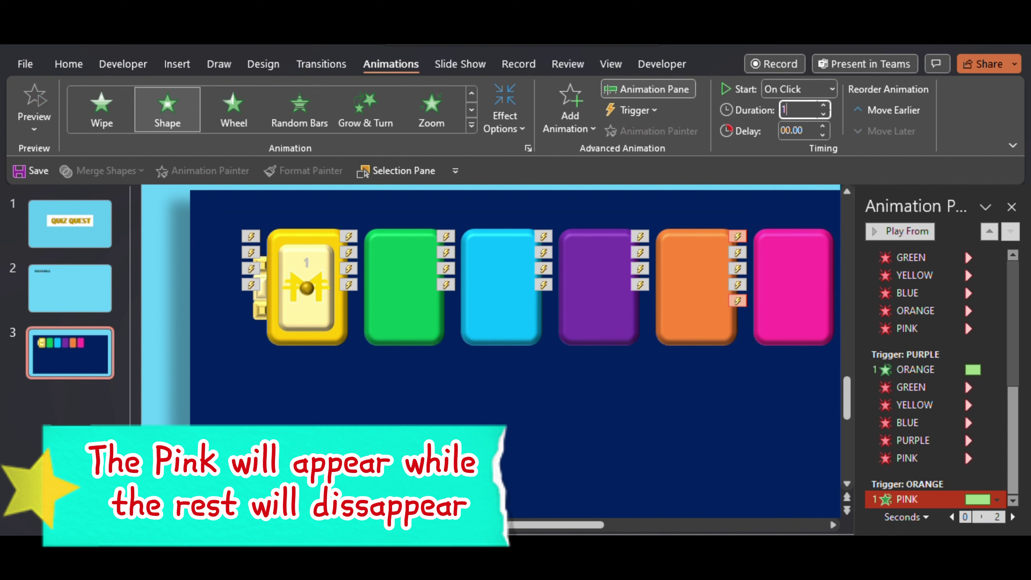
key(Return)
Make the orange, purple, blue, green and yellow tiles disappear With Previous under the orange trigger
click(726, 313)
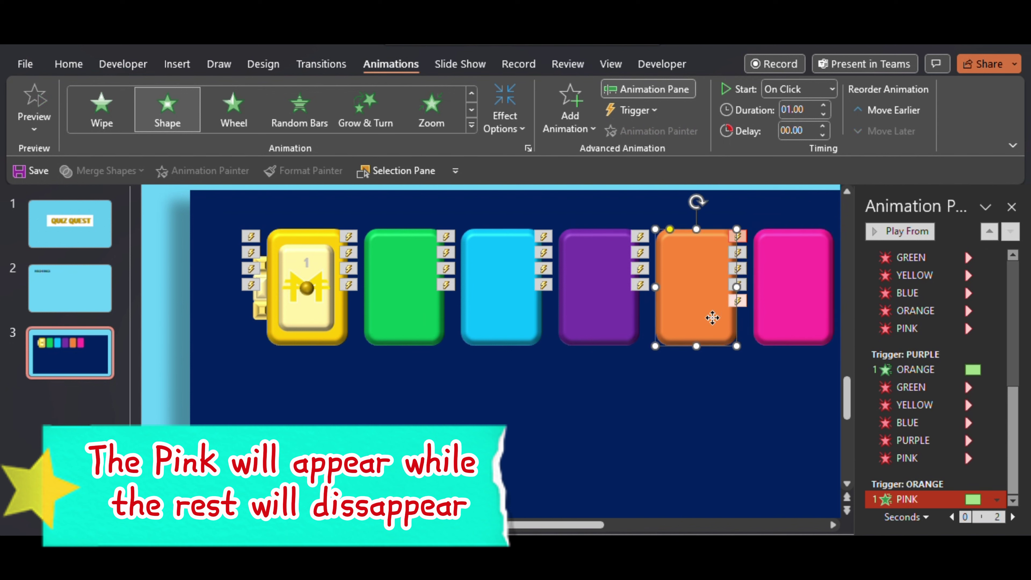
shift+click(571, 310)
shift+click(502, 334)
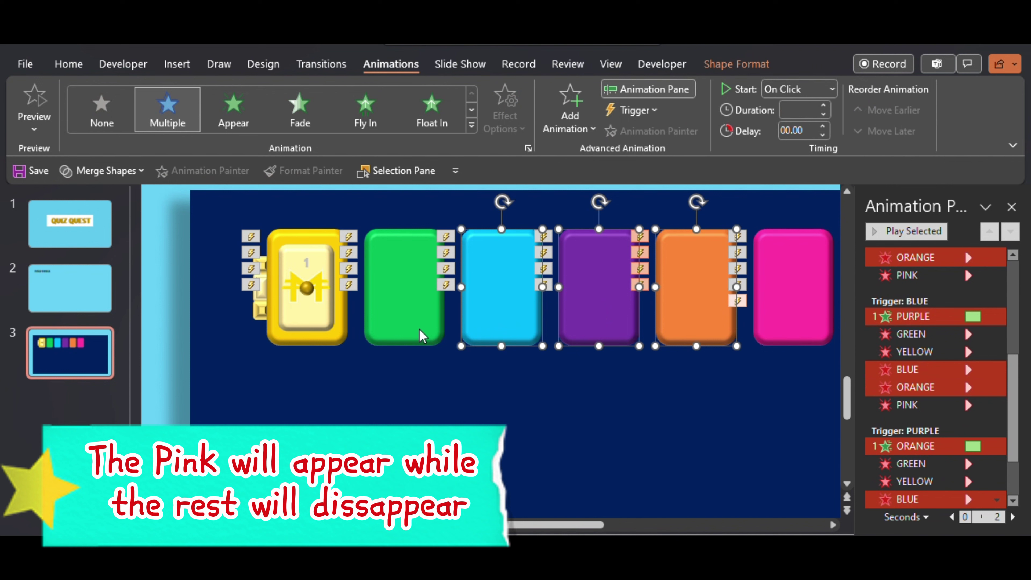
shift+click(384, 331)
shift+click(337, 339)
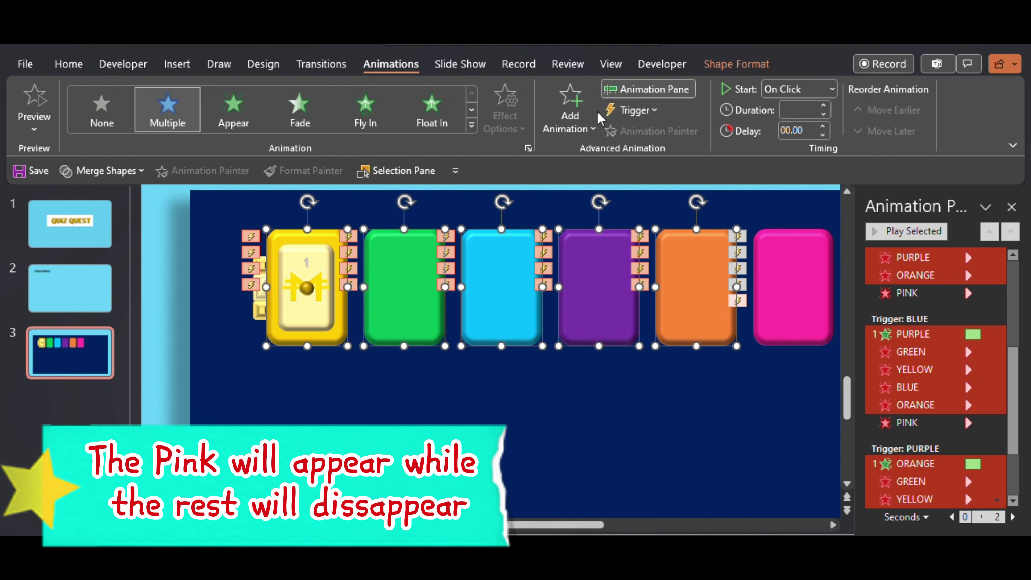
click(571, 112)
scroll(578, 277, down, 5)
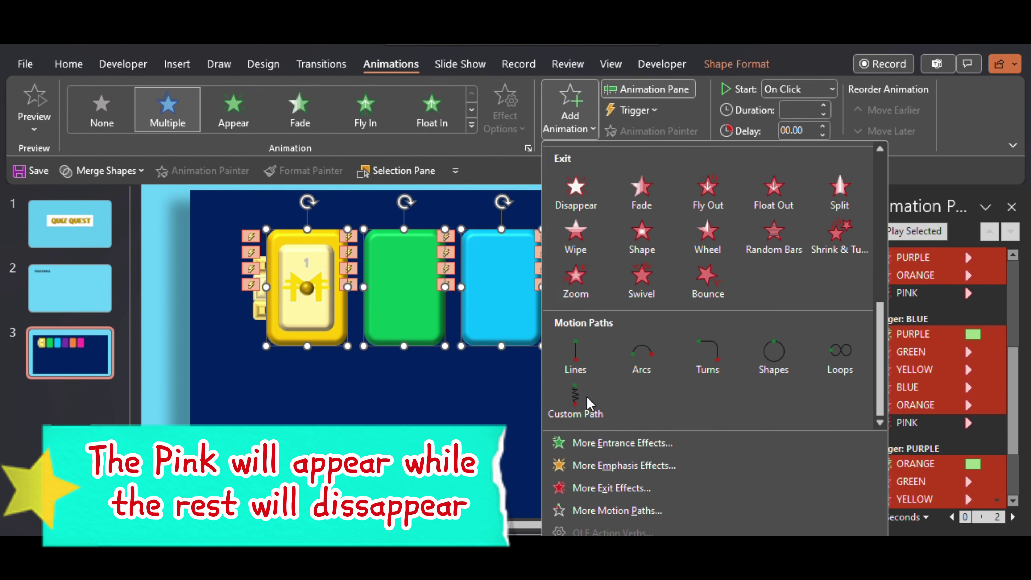
click(582, 201)
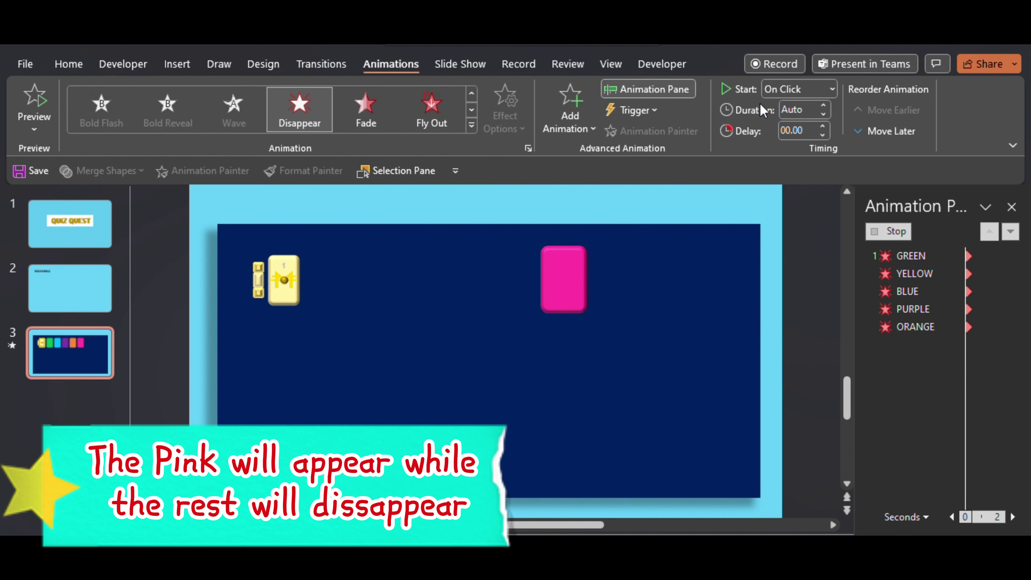
click(832, 88)
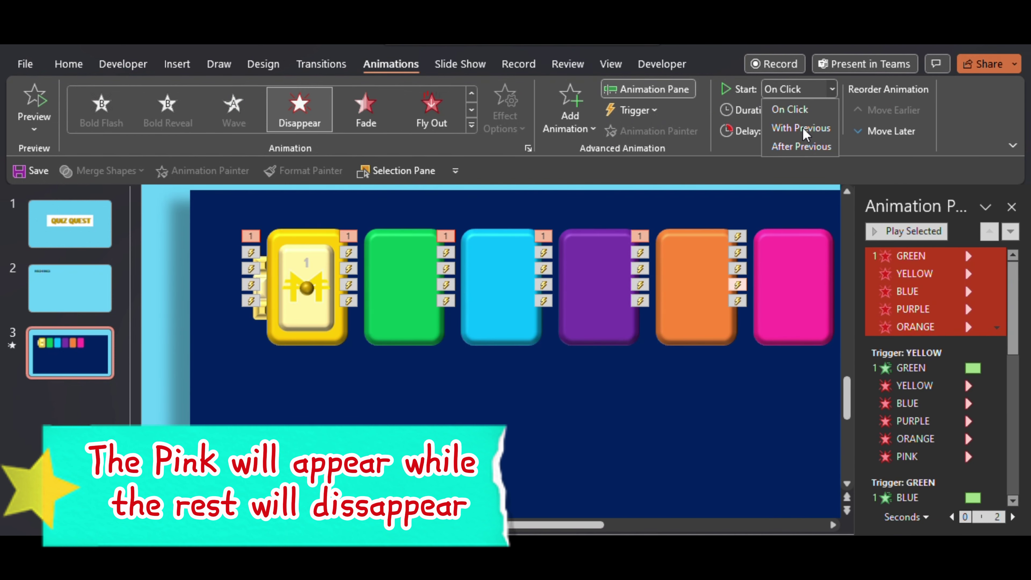
click(796, 127)
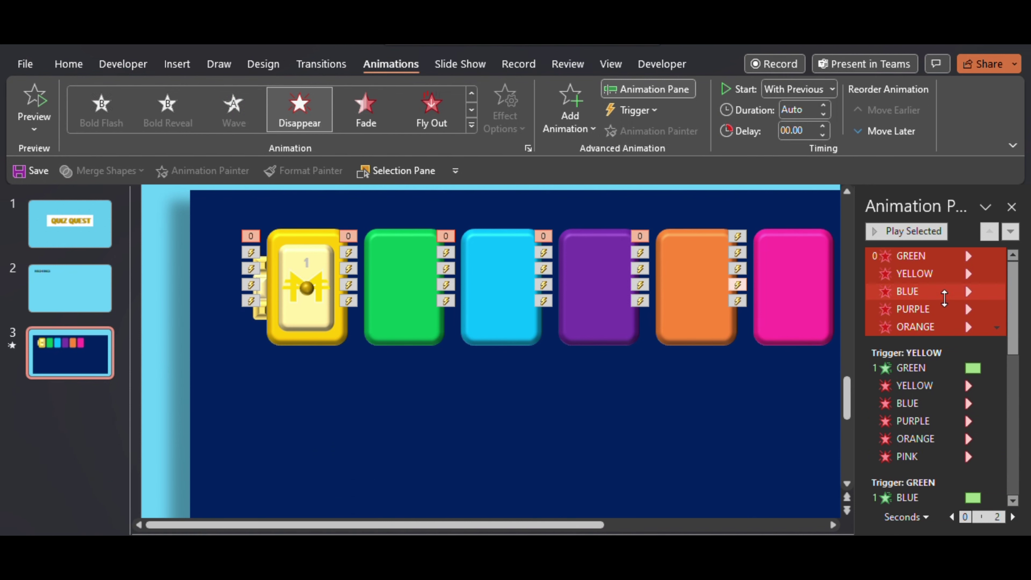
drag(914, 328, 908, 504)
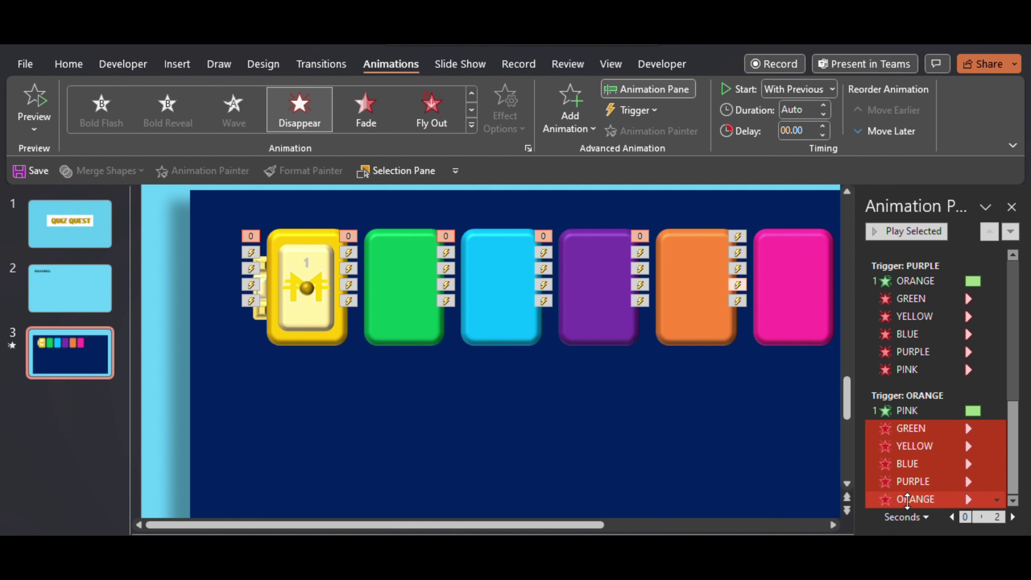
Give the yellow tile an Appear entrance triggered by clicking the pink tile
click(285, 334)
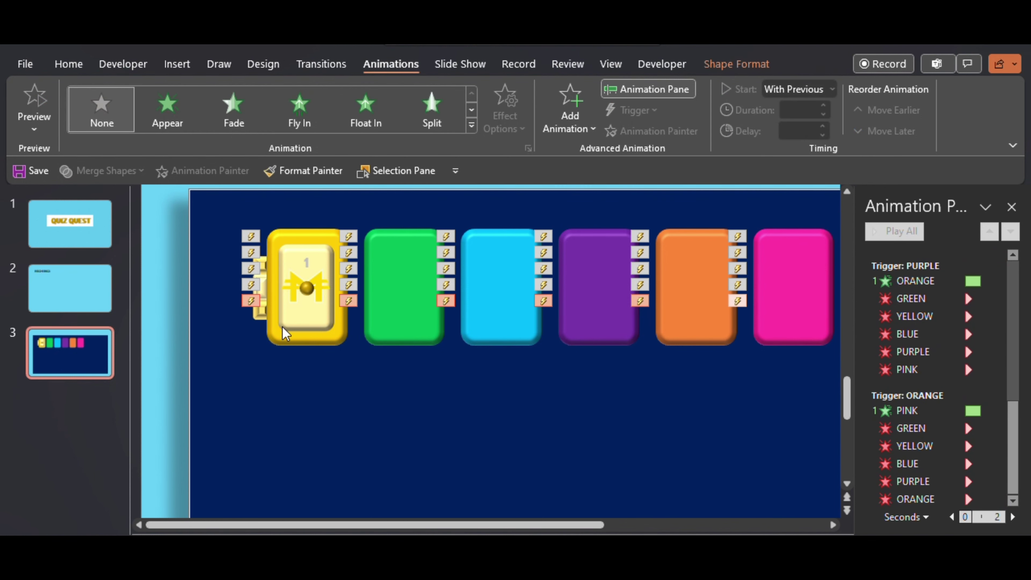
click(294, 344)
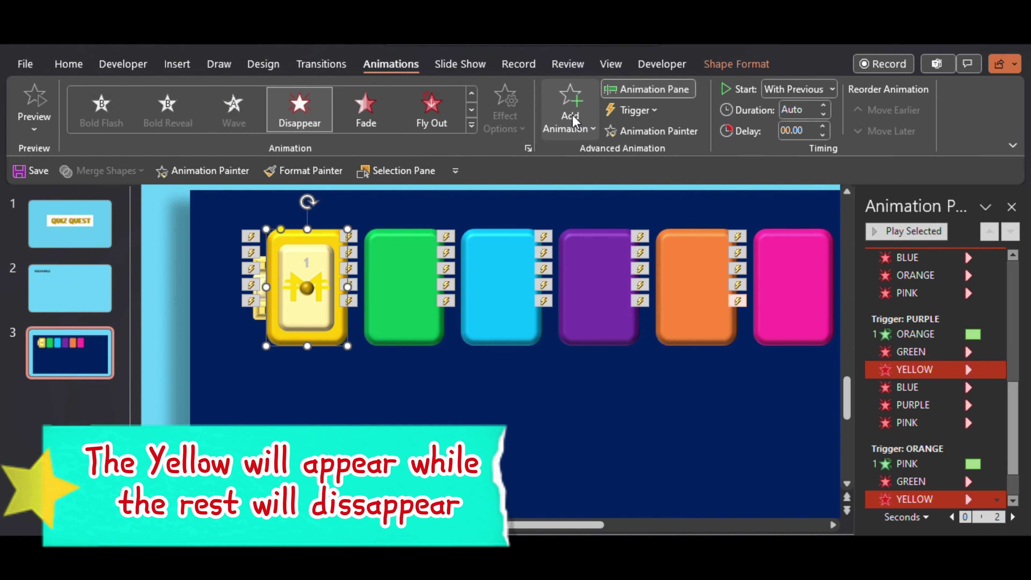
click(573, 130)
click(575, 185)
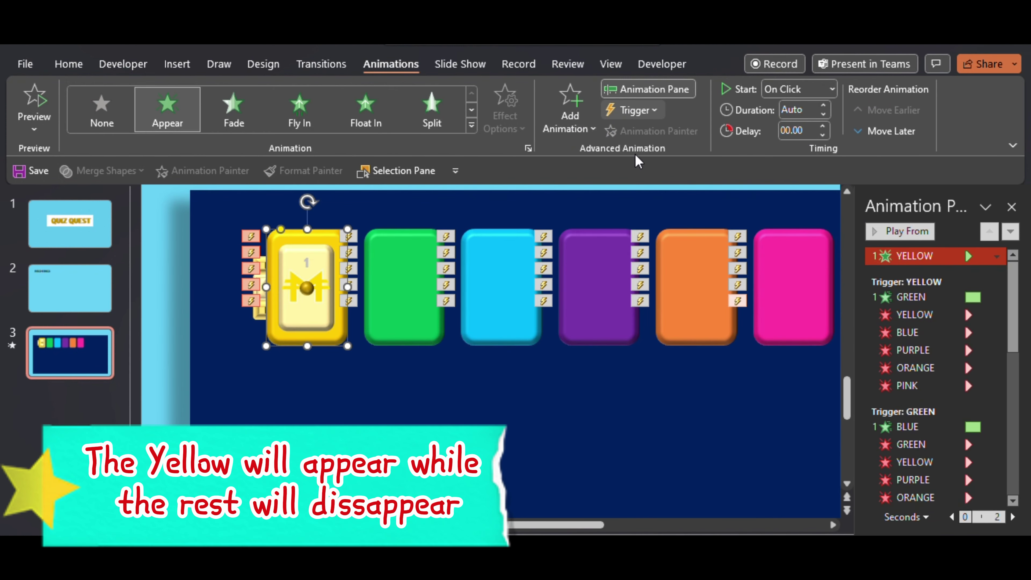
click(634, 110)
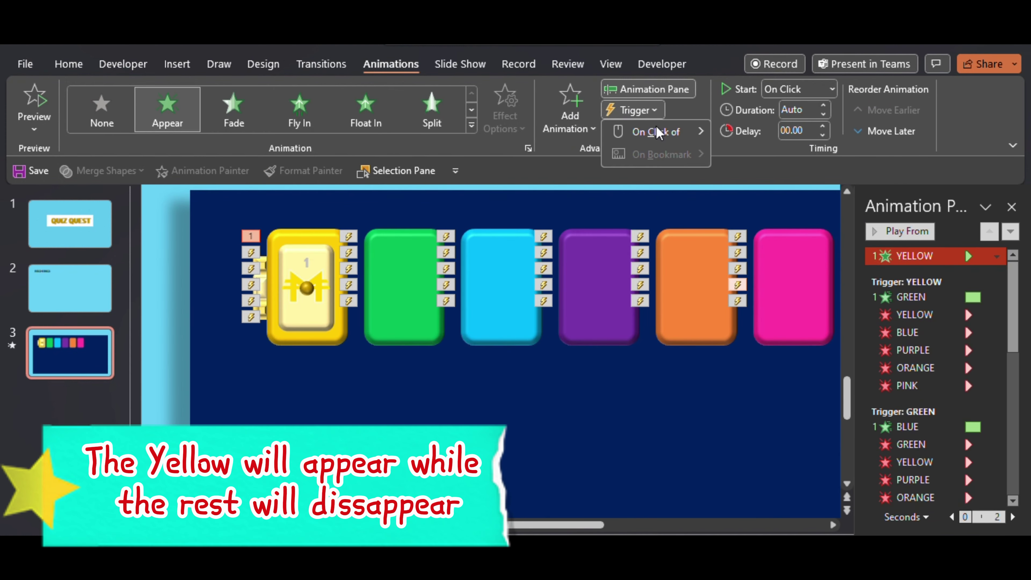
mouse_move(657, 131)
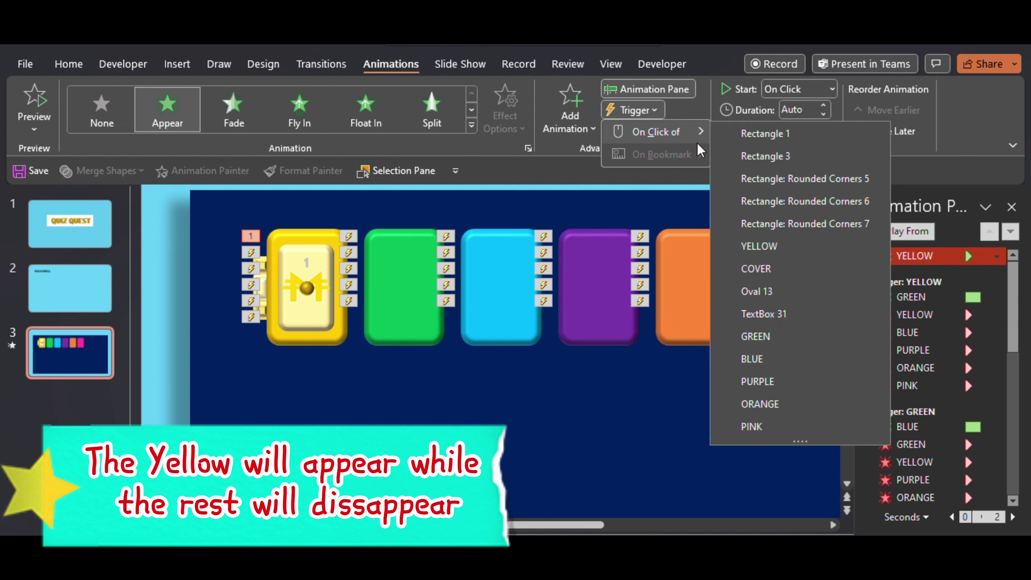
click(769, 420)
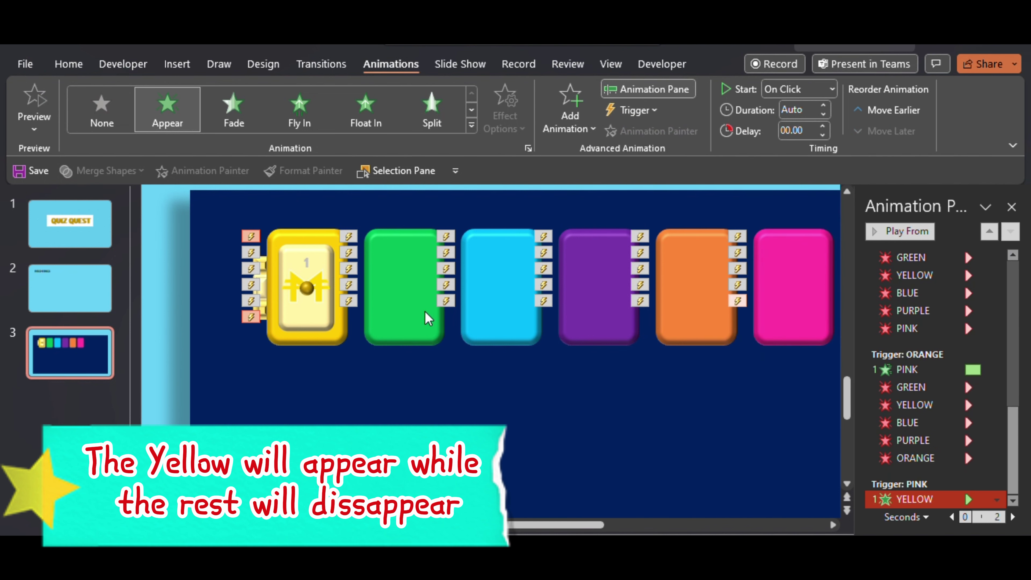
Make the green, blue, purple, orange and pink tiles disappear With Previous on the pink trigger
click(427, 319)
shift+click(517, 325)
shift+click(601, 324)
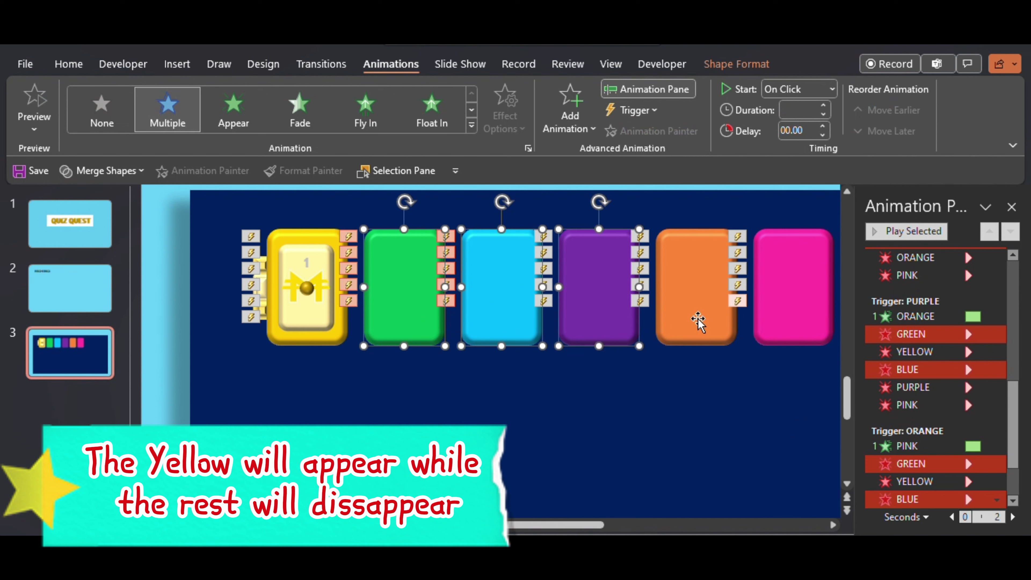
shift+click(741, 319)
shift+click(779, 321)
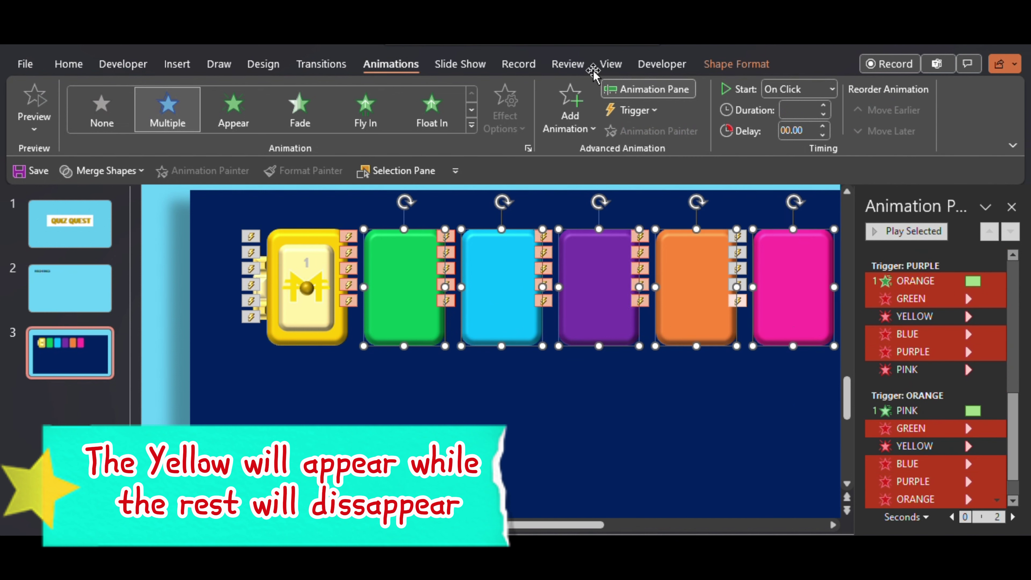
click(571, 122)
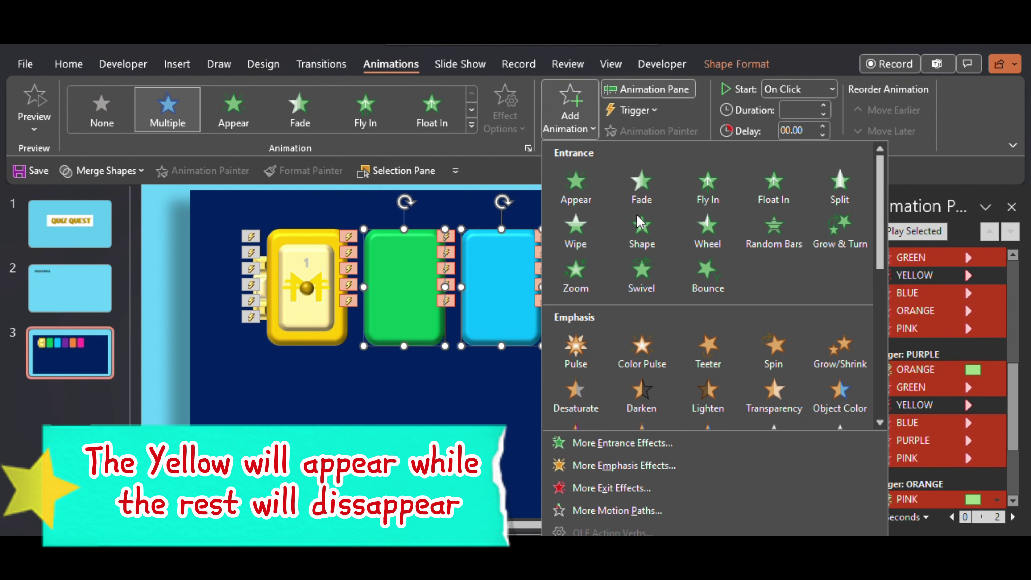
scroll(641, 223, down, 5)
click(591, 201)
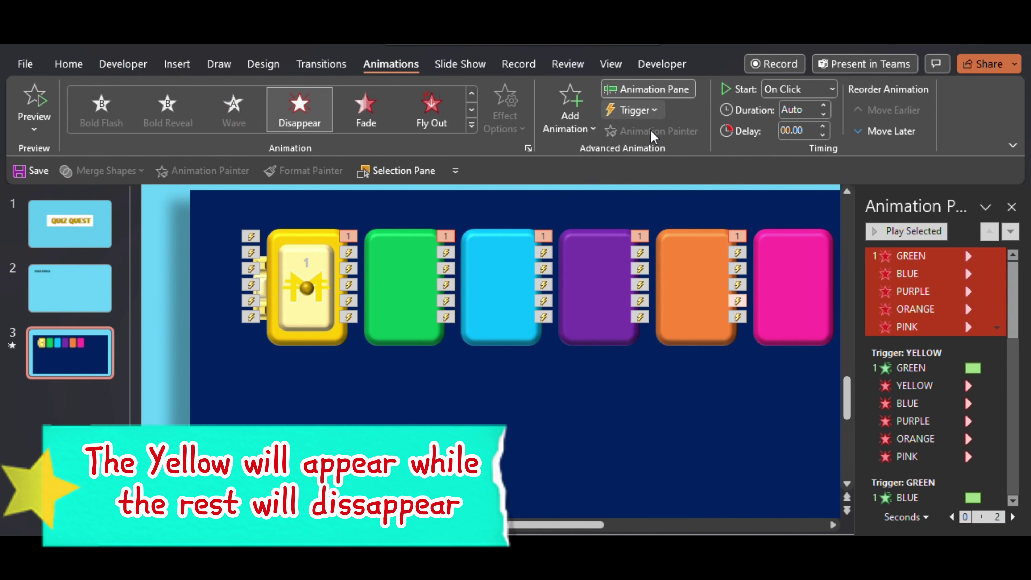
click(638, 111)
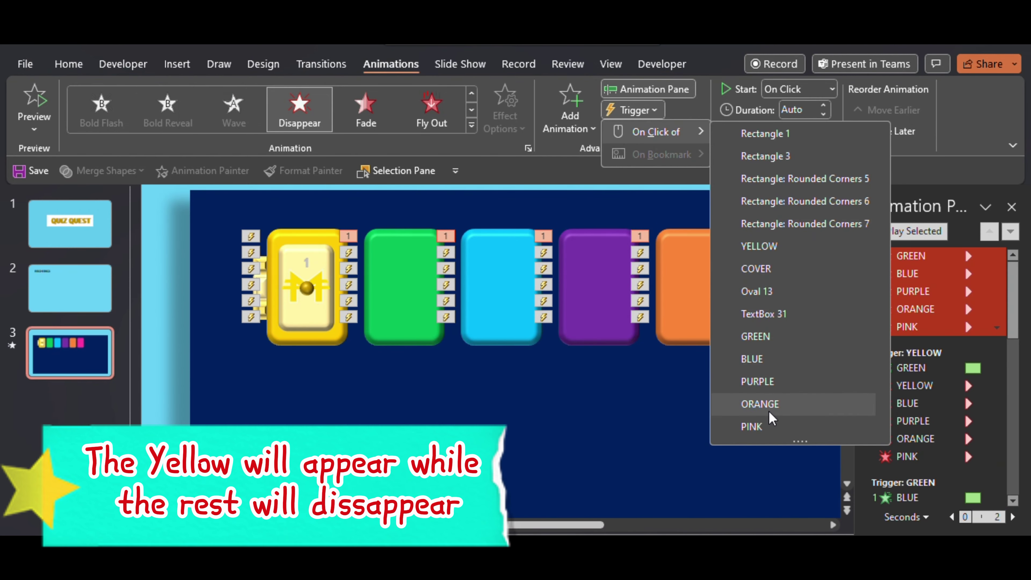
click(767, 438)
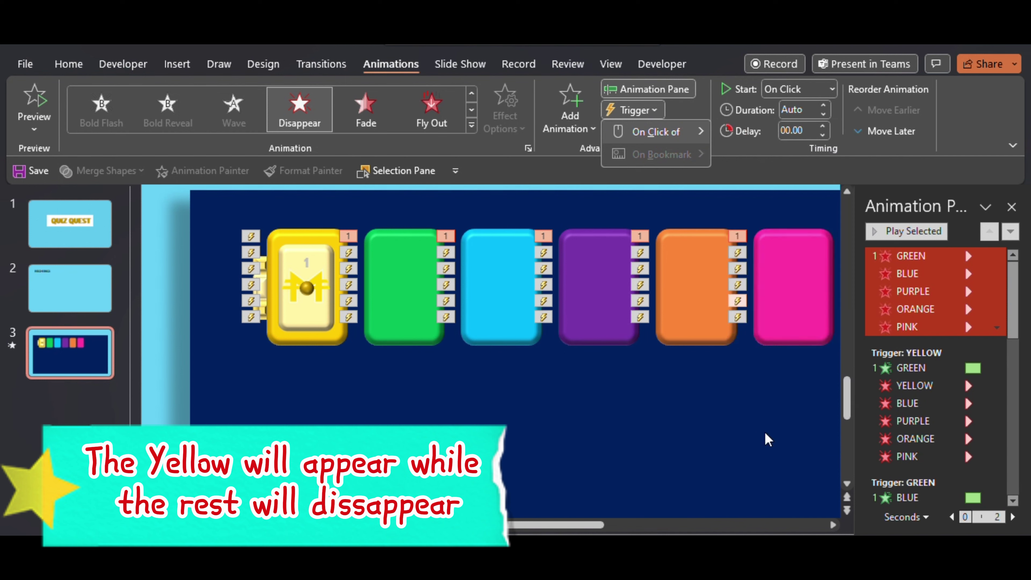
click(810, 90)
click(805, 129)
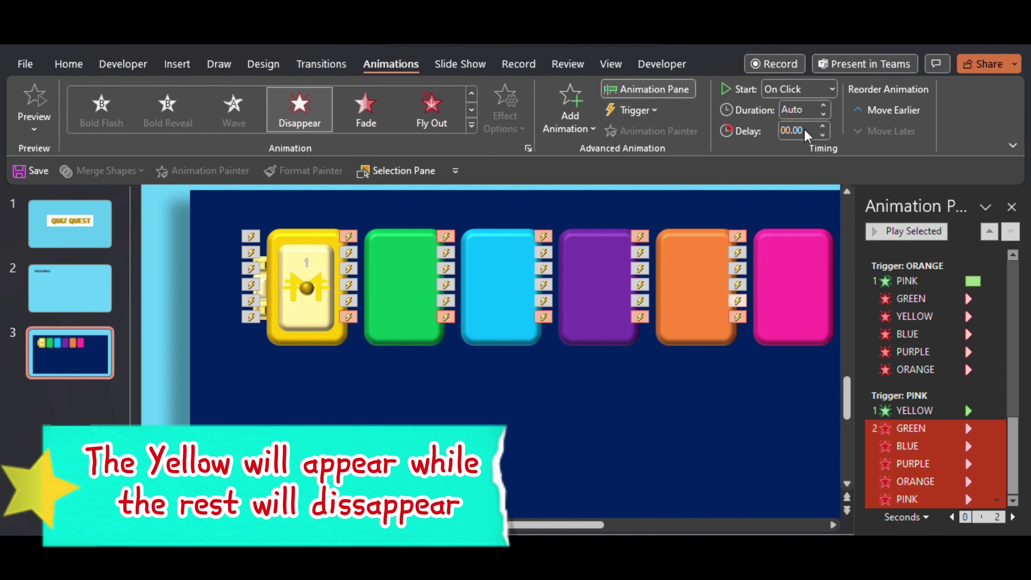
Close the Animation Pane and start the slide show from the current slide to test the tiles
click(736, 426)
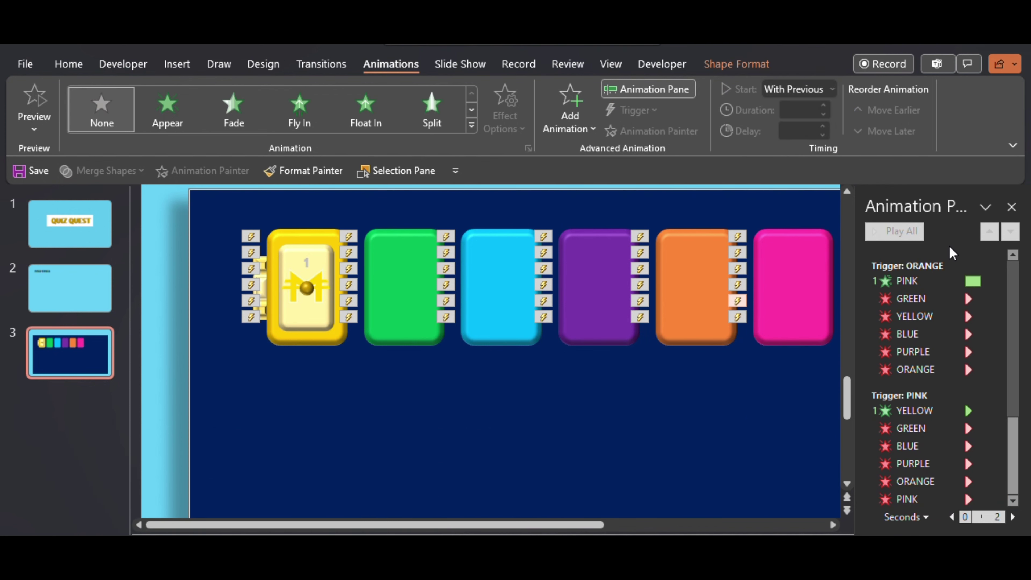
click(1011, 207)
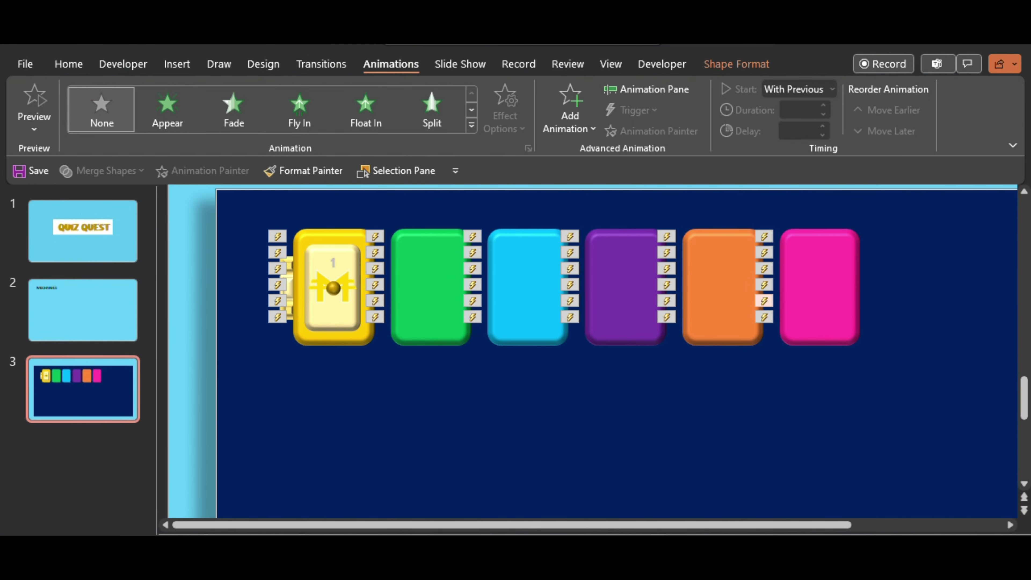
key(shift+F5)
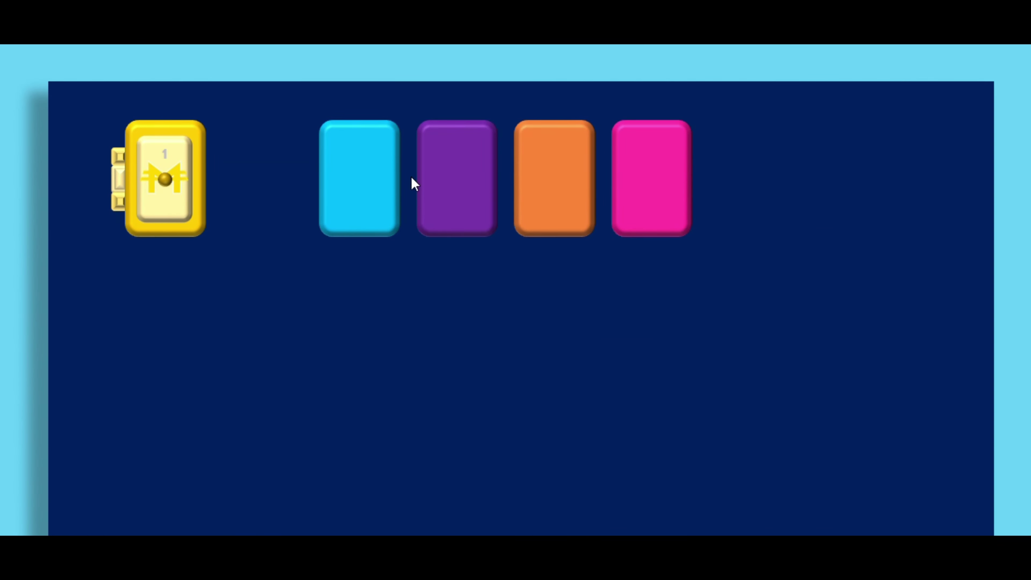
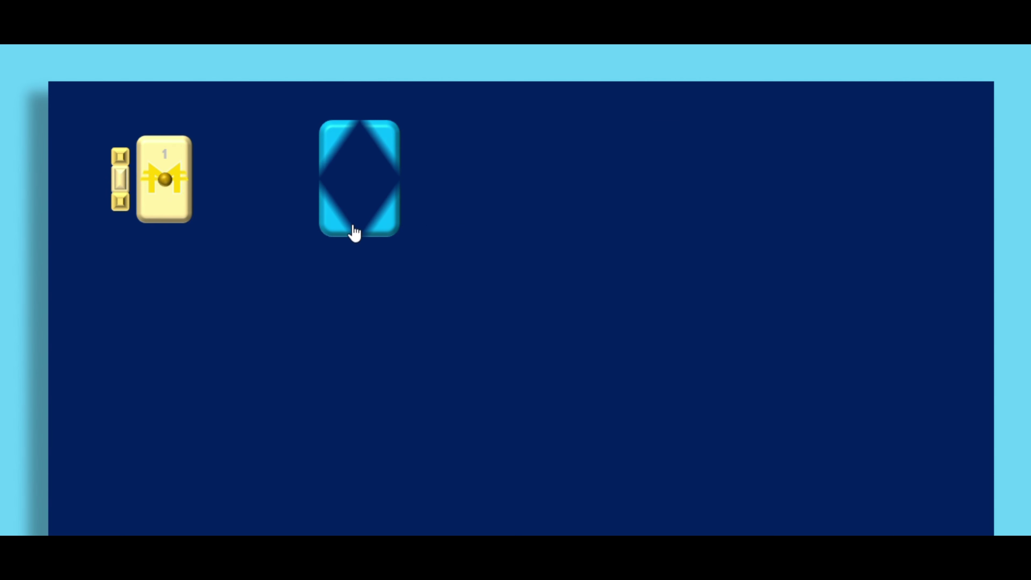
Reveal the remaining cards through pink, exit the show, and select the green card
click(362, 228)
click(450, 223)
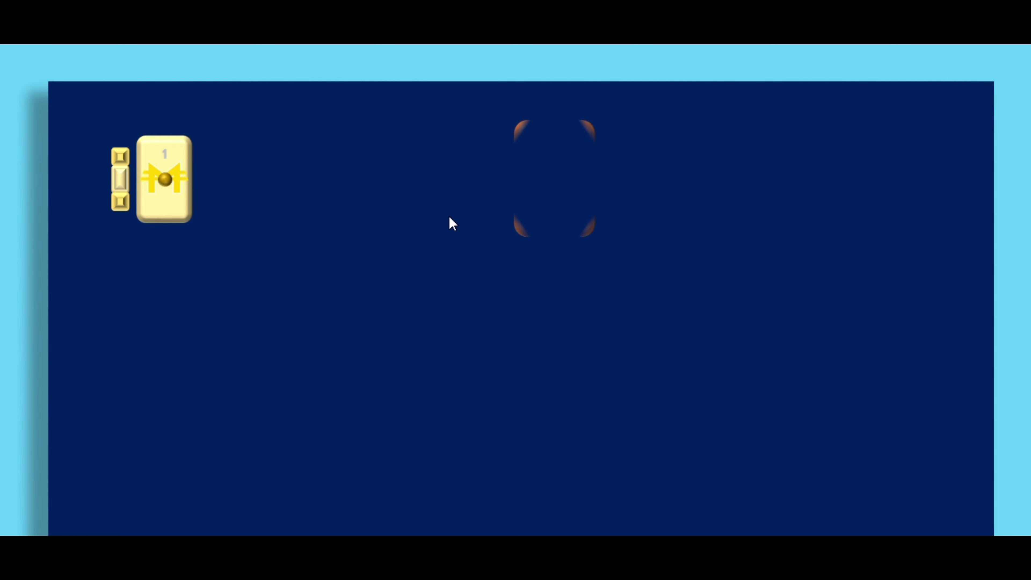
click(543, 226)
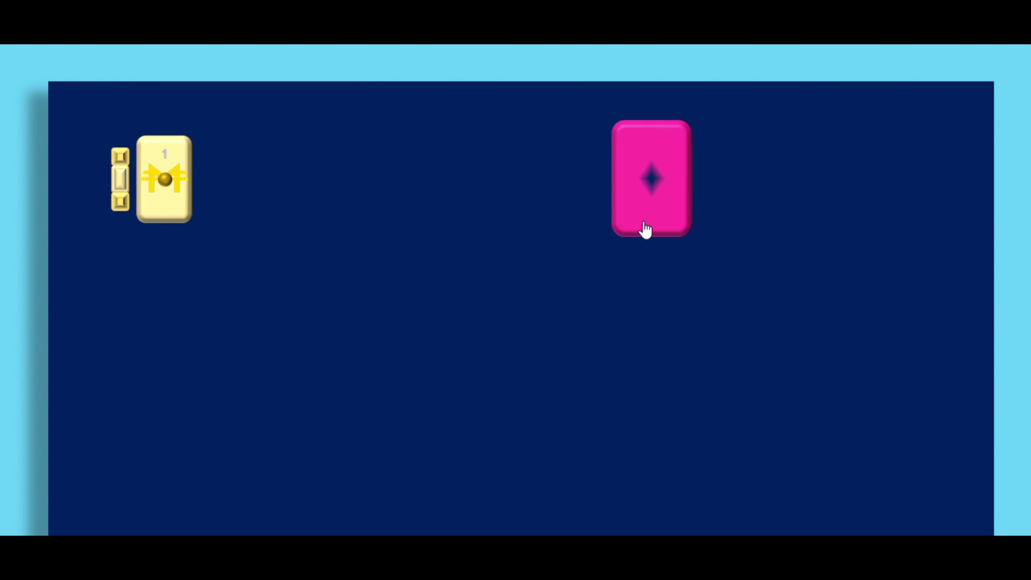
click(646, 230)
key(Escape)
click(329, 339)
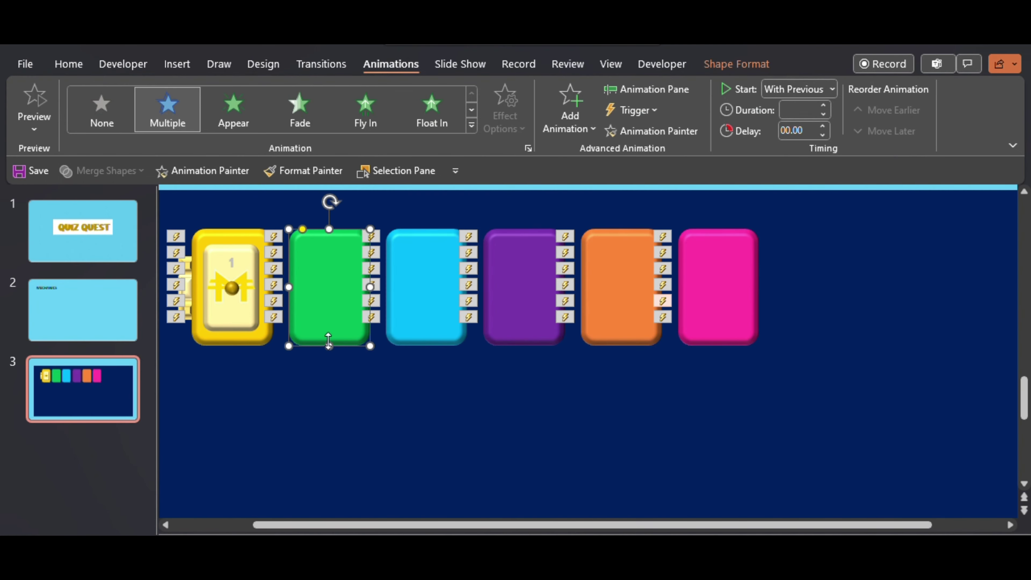
Align all six cards center and middle into one stack, then drag it over the yellow cover
shift+click(425, 342)
shift+click(544, 339)
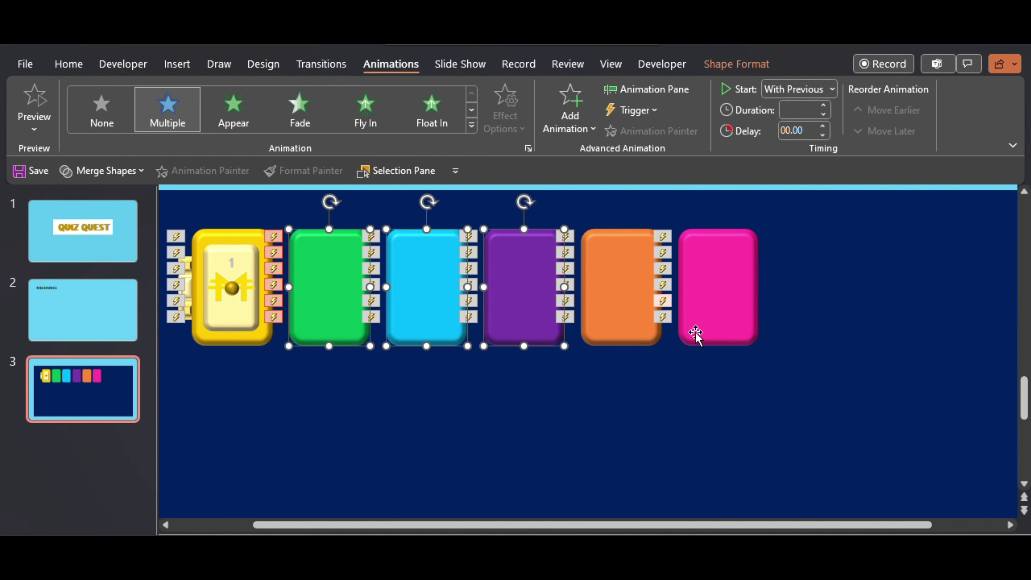
shift+click(728, 333)
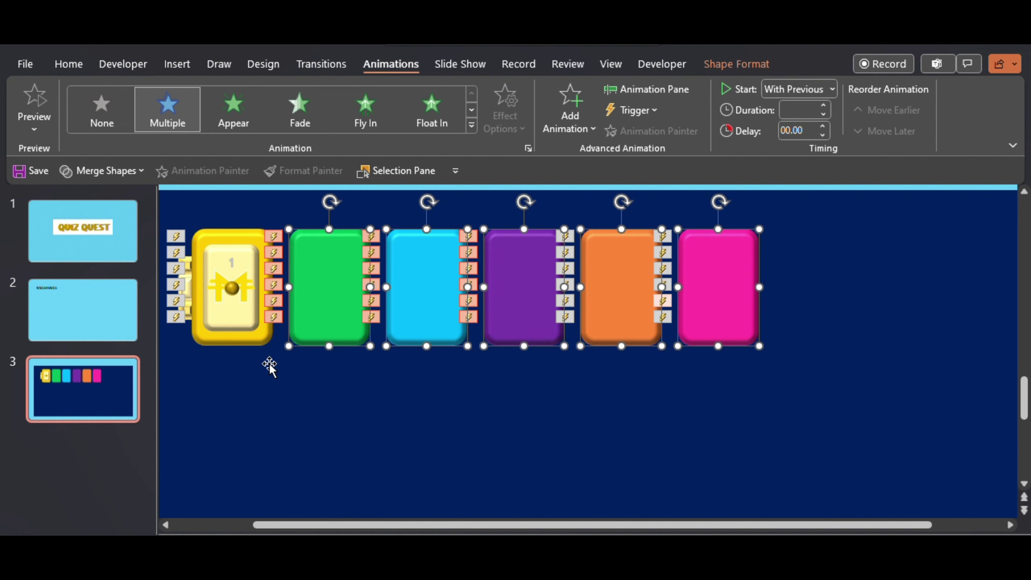
shift+click(233, 343)
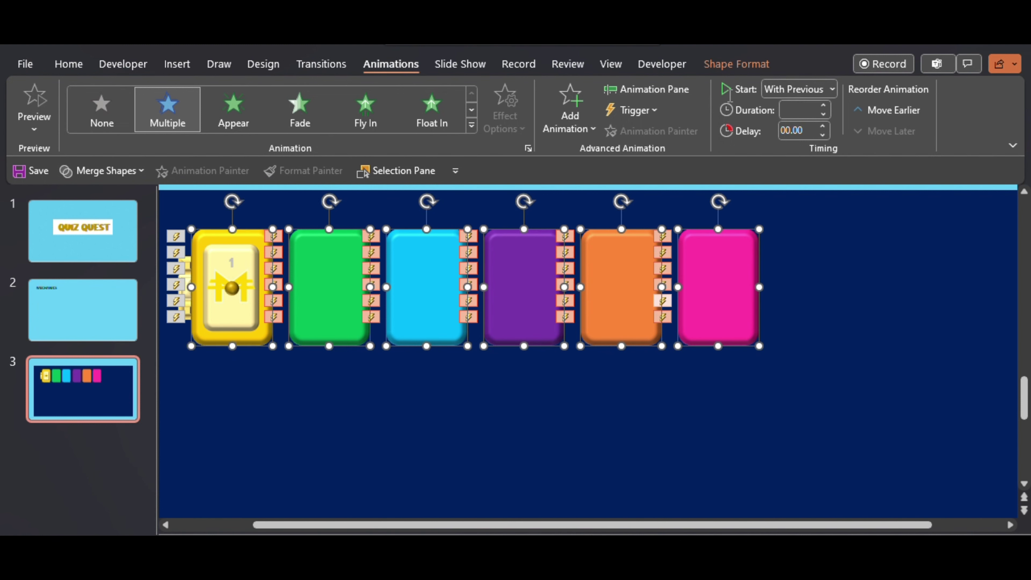
click(736, 65)
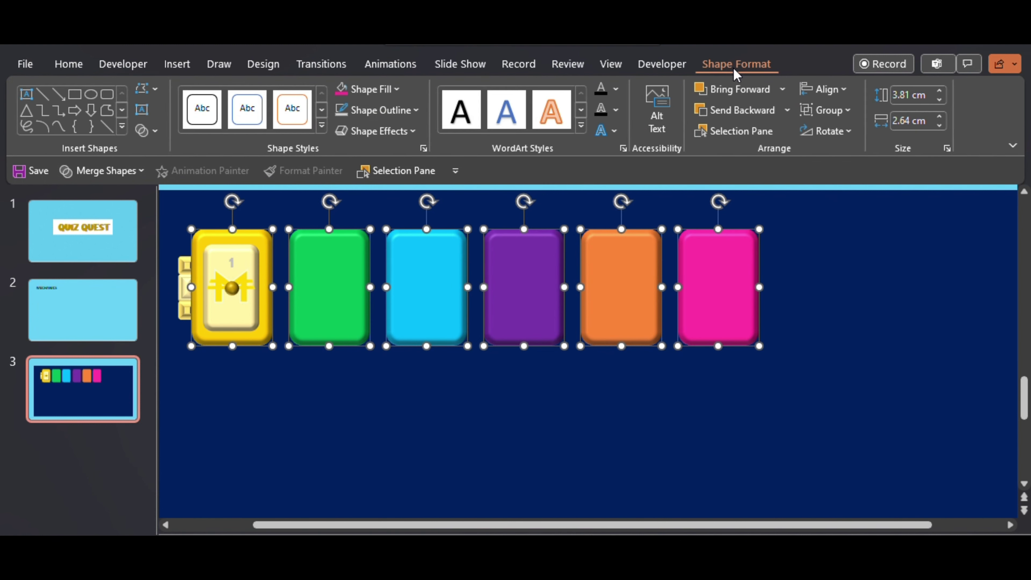
click(837, 90)
click(843, 133)
click(822, 91)
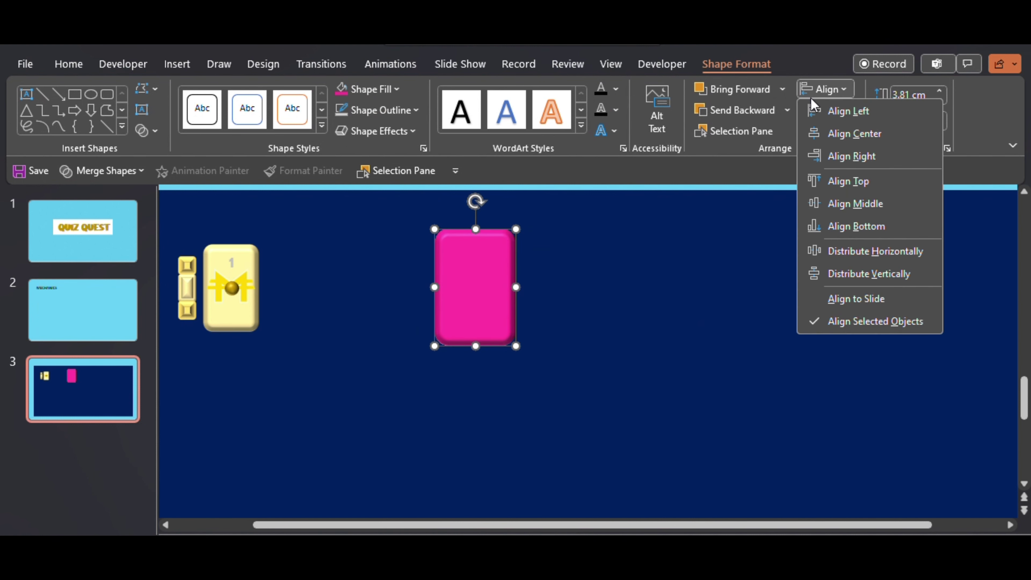
click(845, 207)
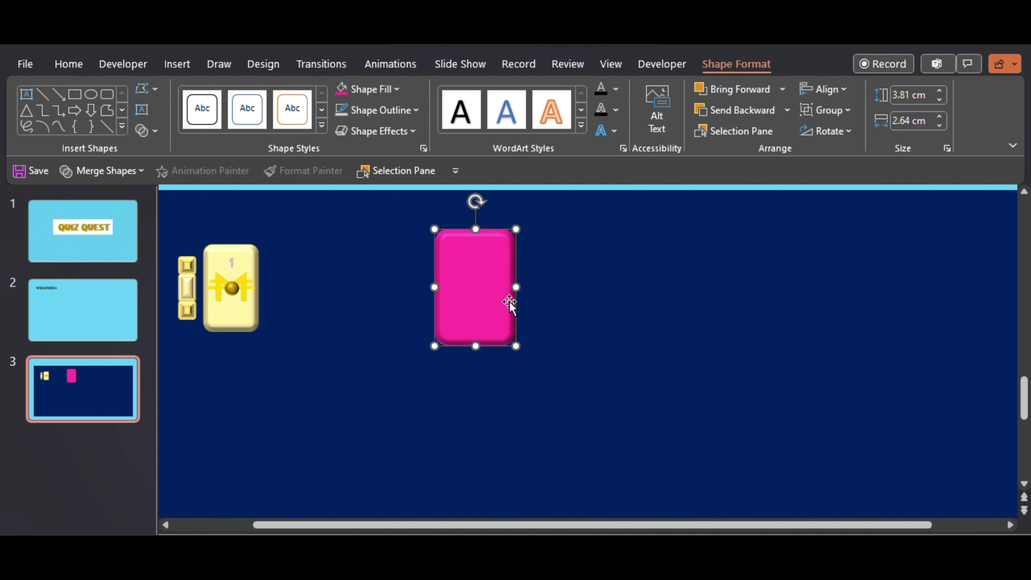
drag(510, 305, 270, 308)
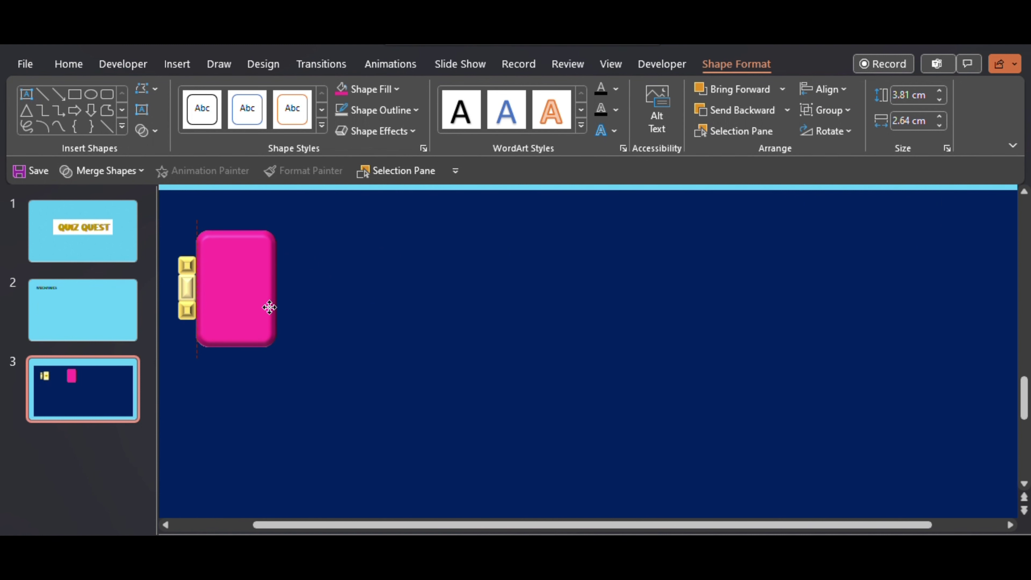
drag(366, 283, 368, 283)
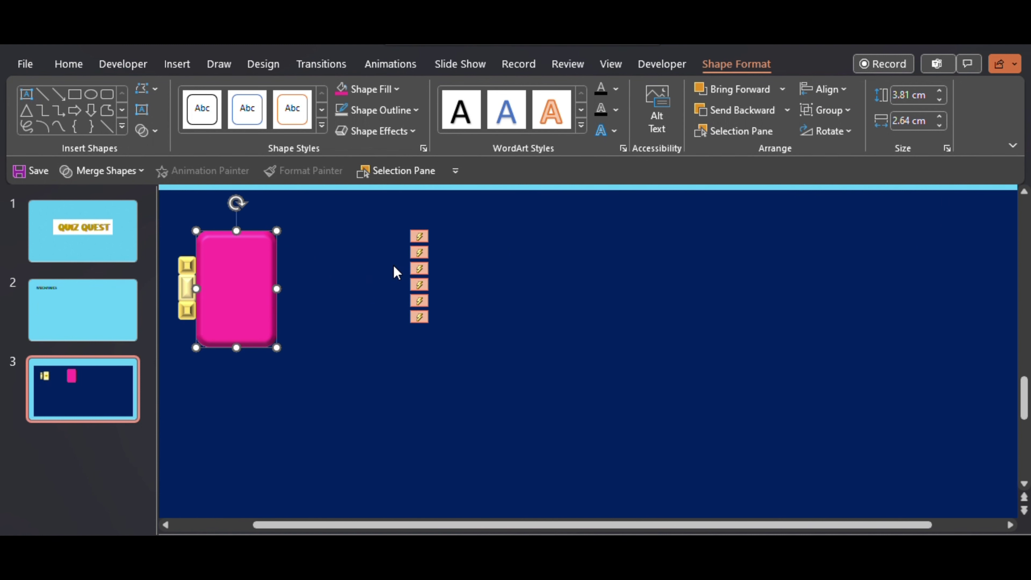
In the Selection Pane, bring YELLOW and then COVER to the top of the stacking order
click(410, 171)
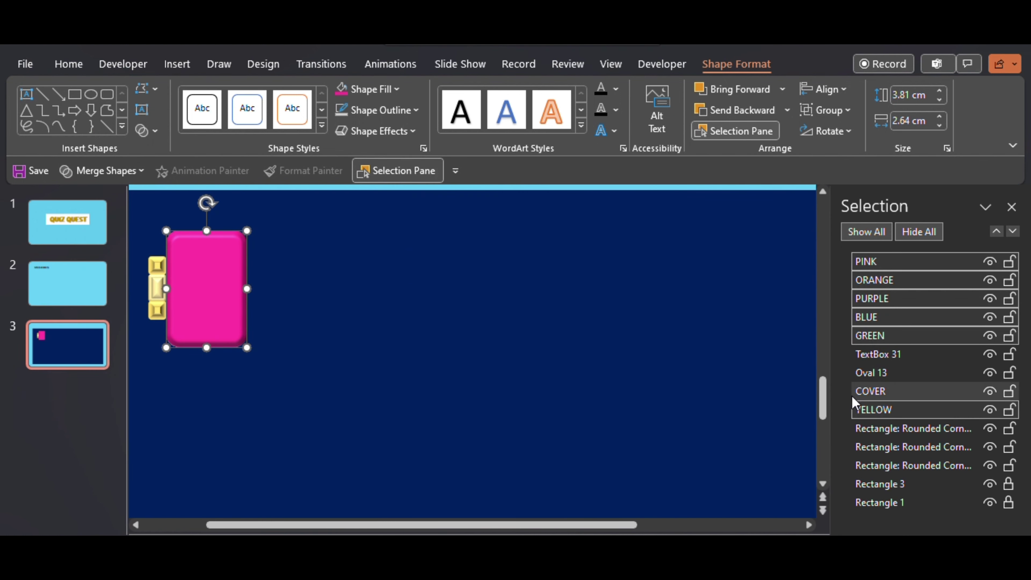
click(869, 411)
click(881, 412)
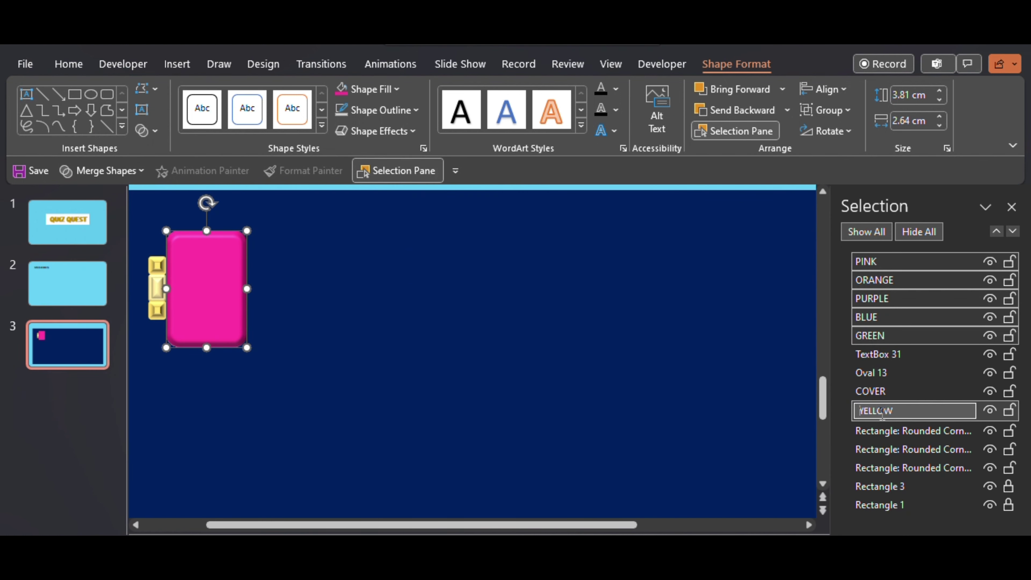
click(801, 407)
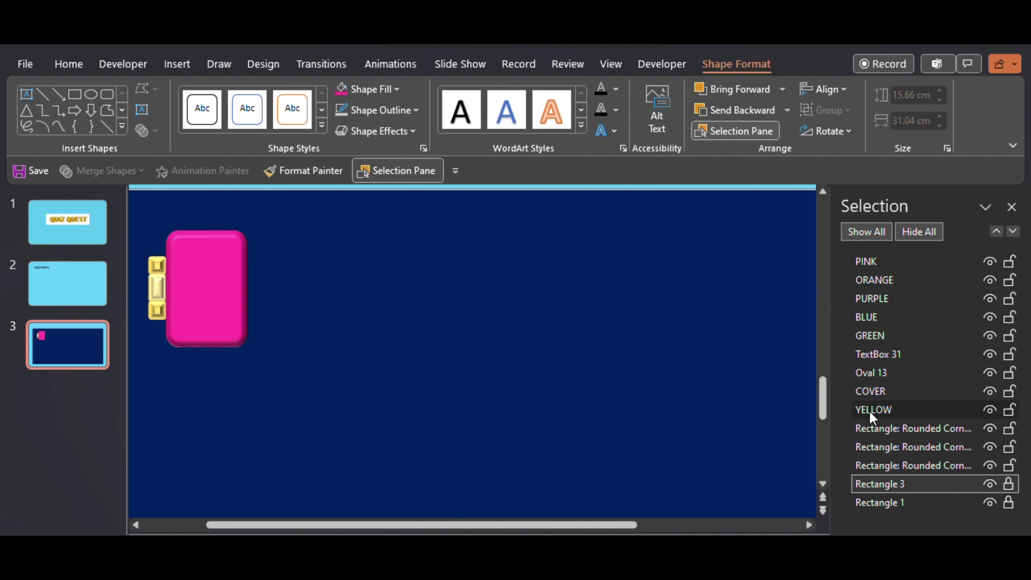
drag(873, 412, 880, 253)
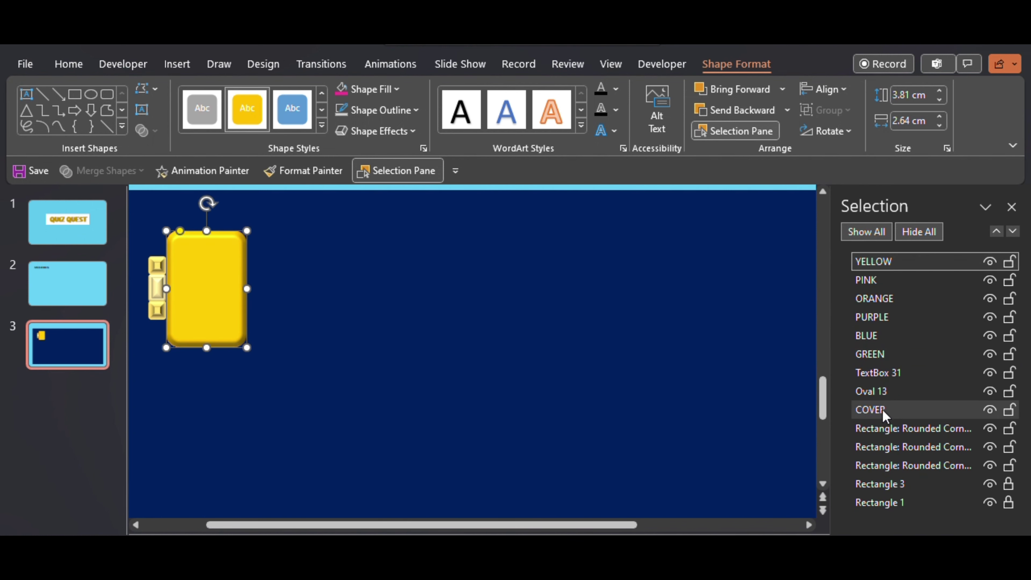
drag(883, 411, 896, 261)
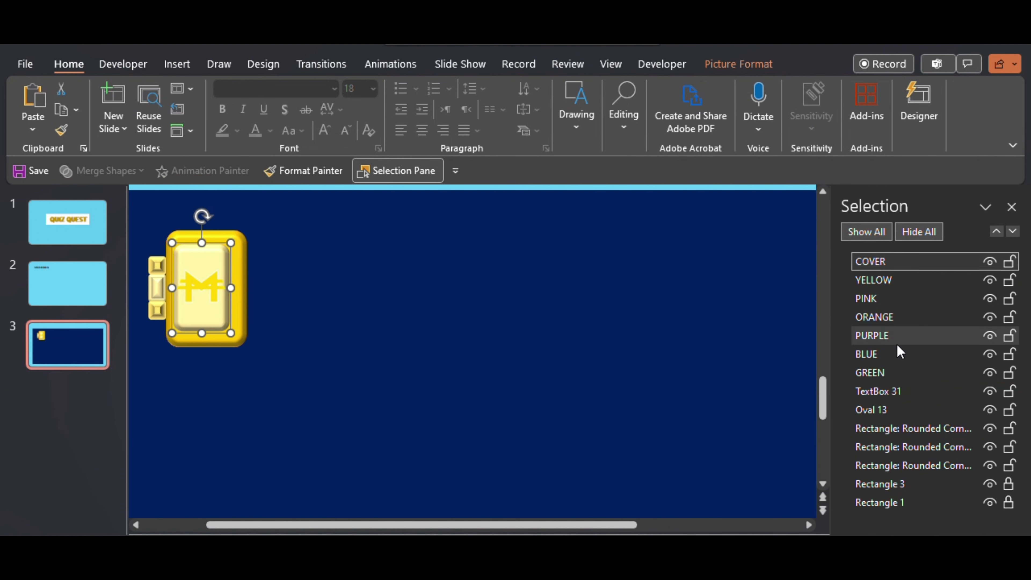
Move Oval 13 to the very front and rename it BUTTON
click(909, 408)
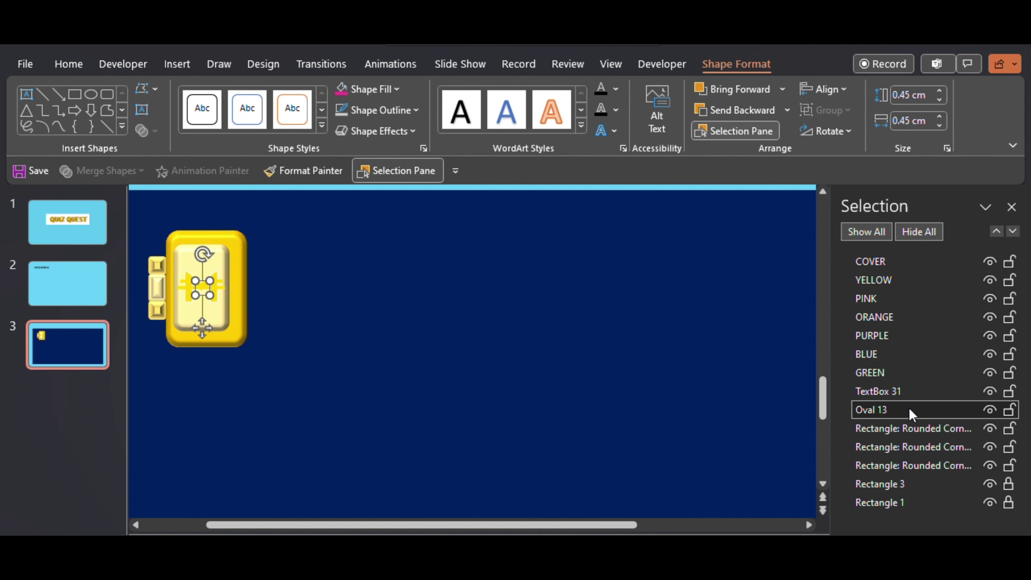
drag(910, 409, 908, 261)
click(908, 263)
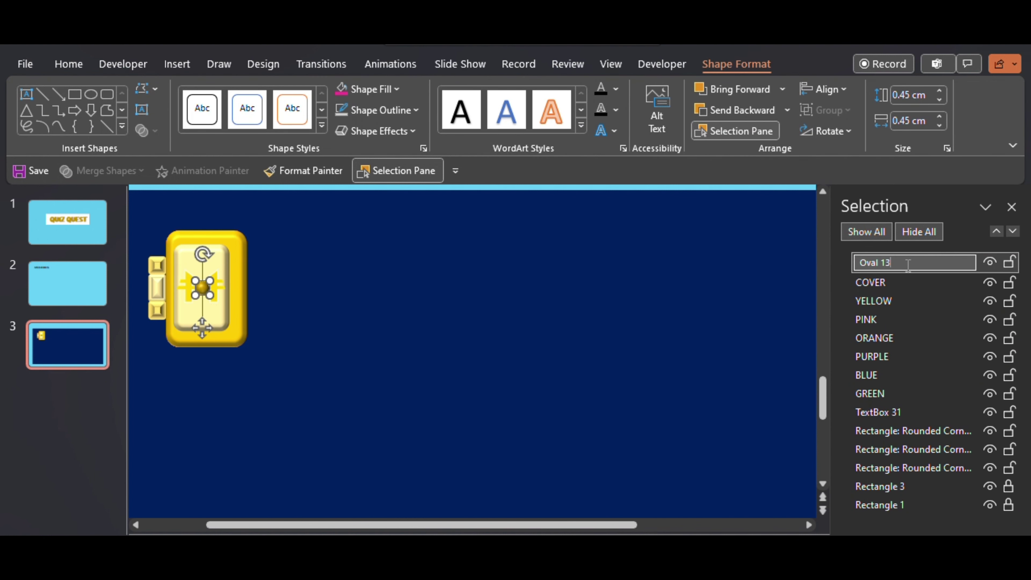
text(BUTTON)
click(794, 296)
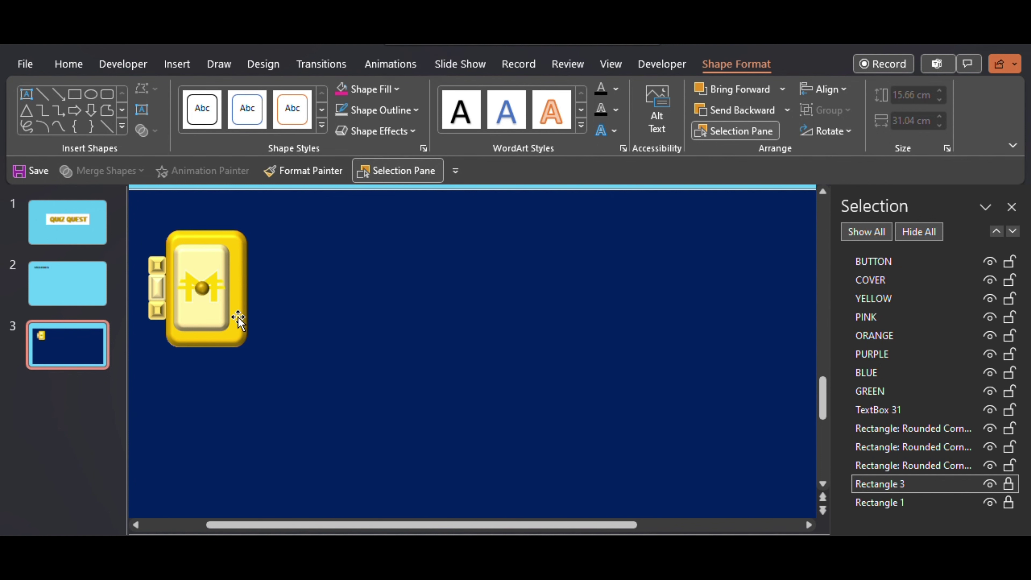
Select the COVER and BUTTON shapes together, then deselect them
click(214, 319)
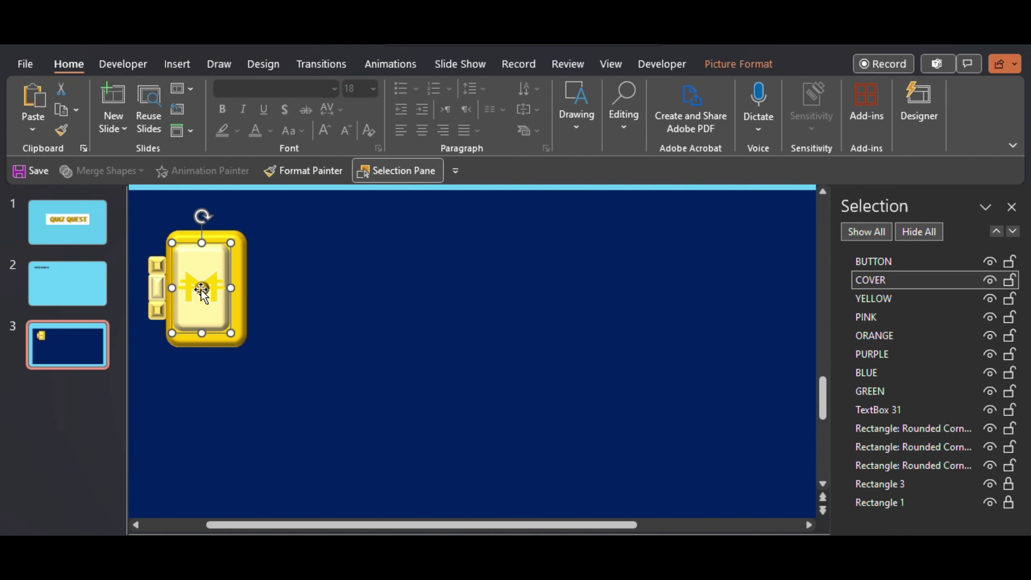
shift+click(202, 288)
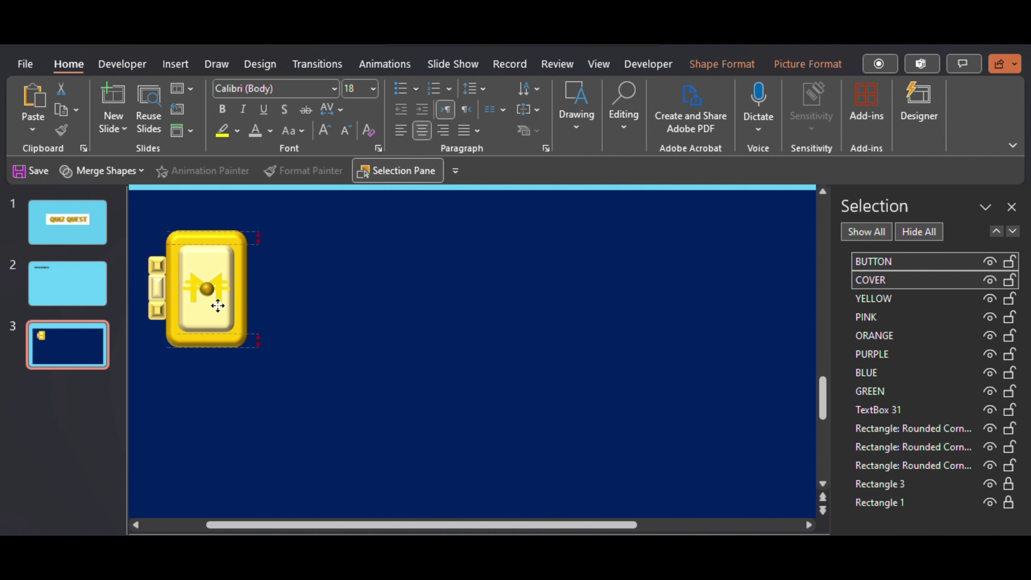
click(346, 317)
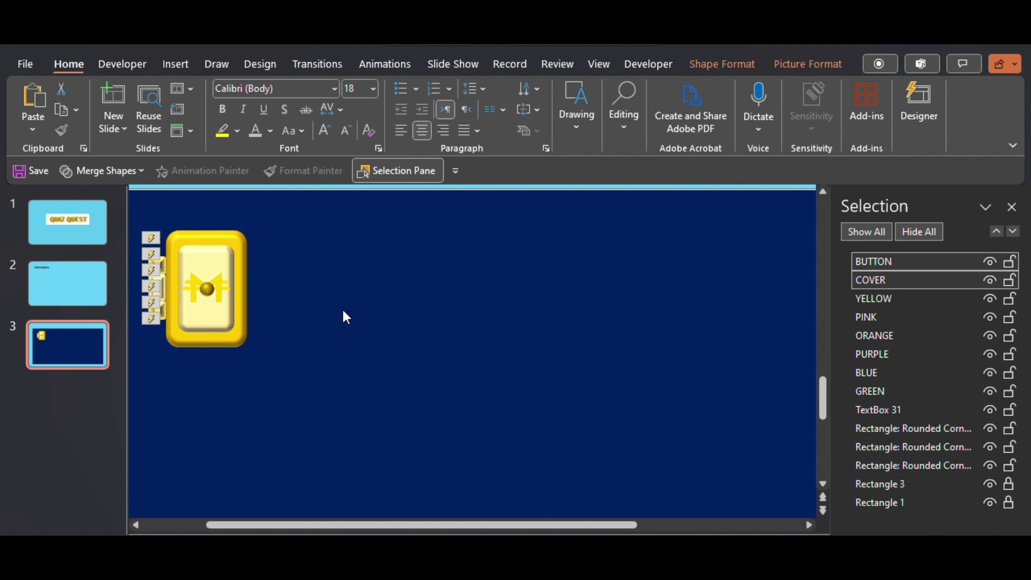
click(342, 325)
Run the show from slide 3, click the safe's button to fire the card reveal, then exit
key(shift+F5)
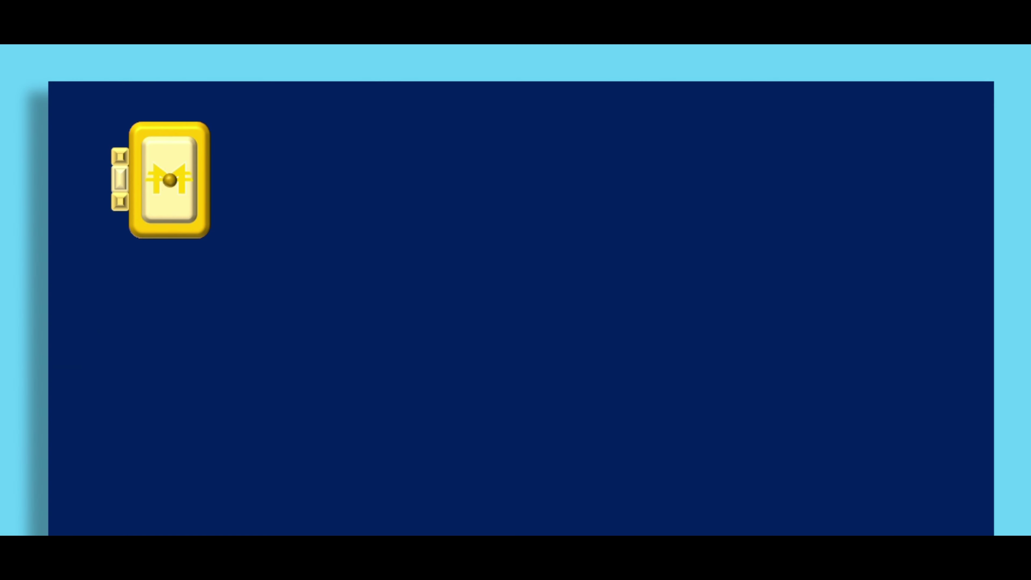
click(195, 241)
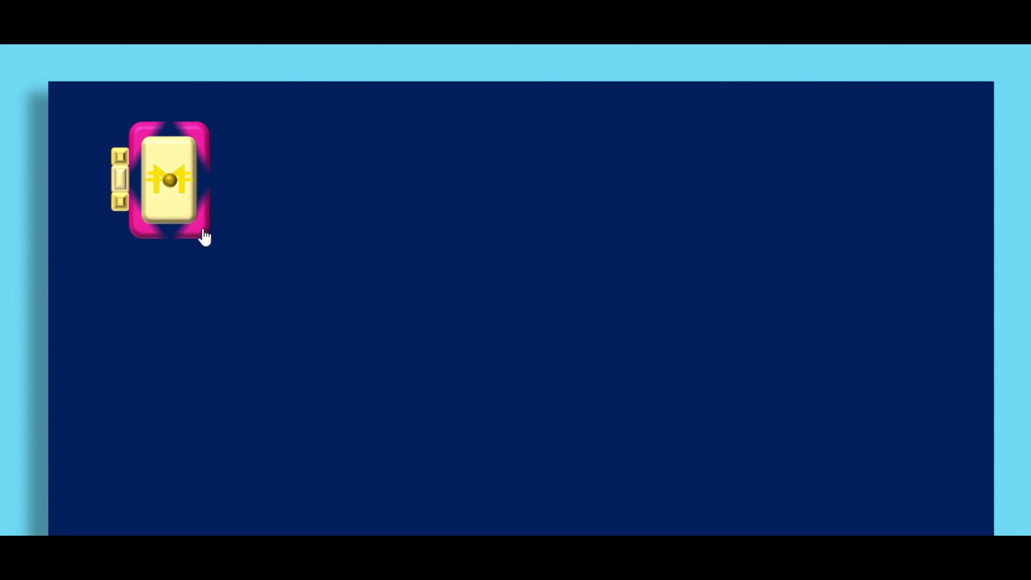
key(Escape)
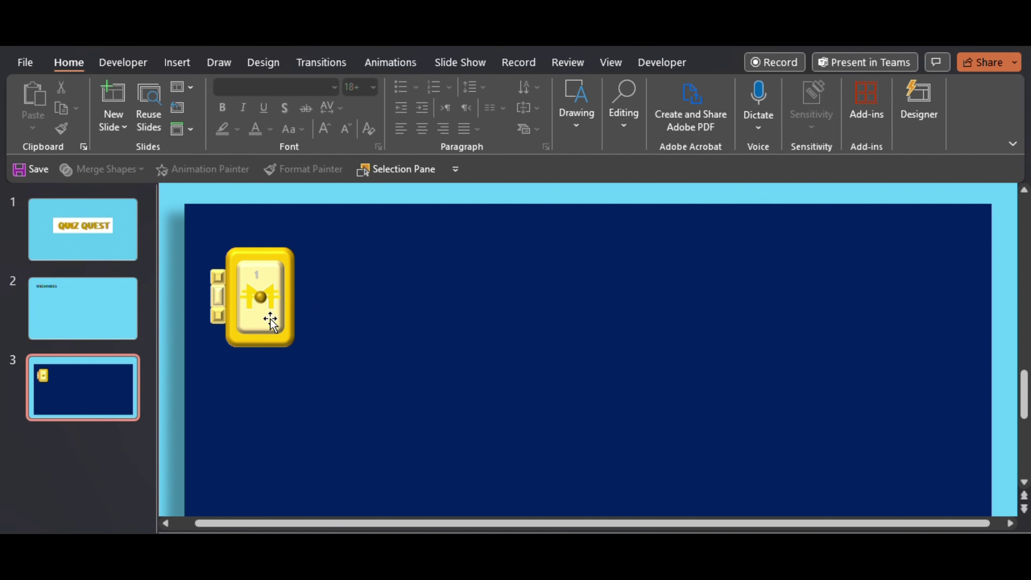
Apply a Disappear exit effect to the safe picture and its two centre shapes
click(260, 331)
shift+click(260, 297)
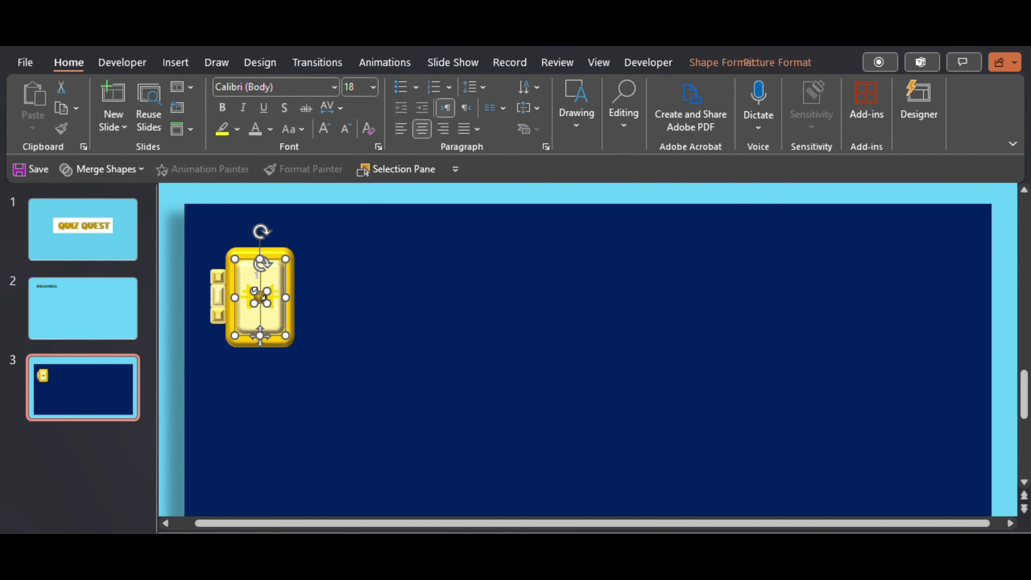
shift+click(255, 277)
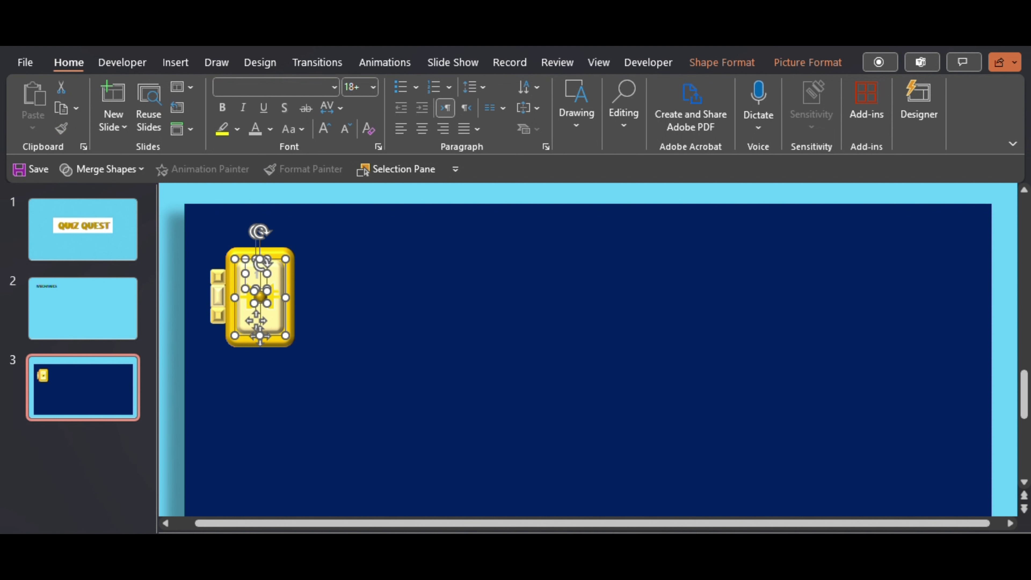
click(384, 71)
click(313, 112)
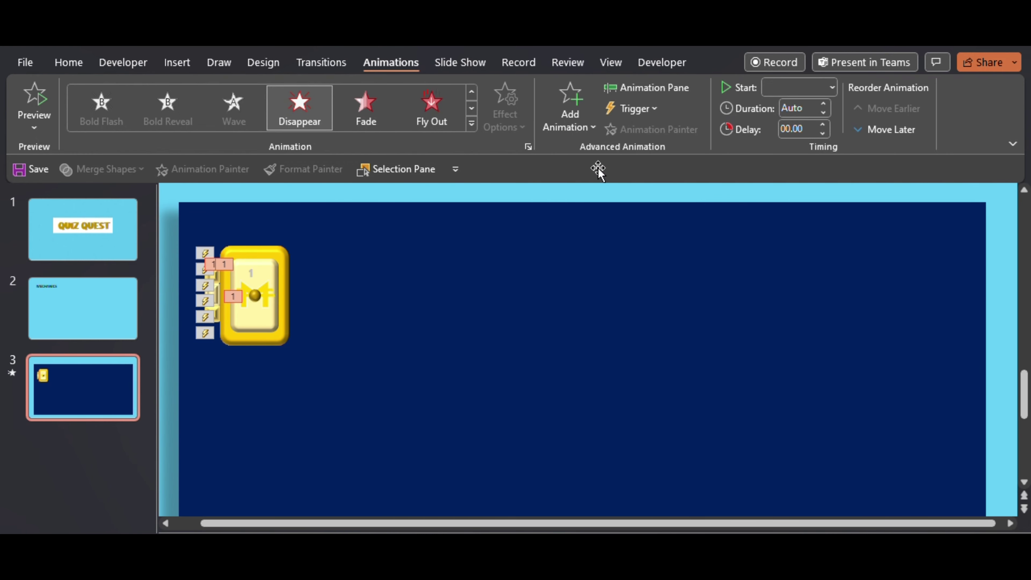
Set the animation trigger to On Click of COVER and start the show from slide 3
click(653, 115)
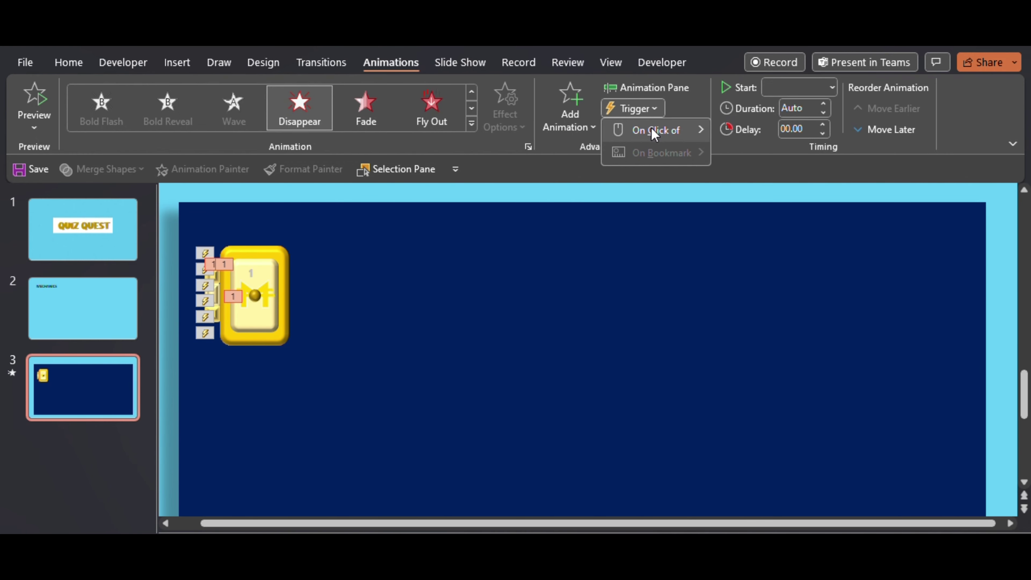
mouse_move(656, 130)
click(774, 388)
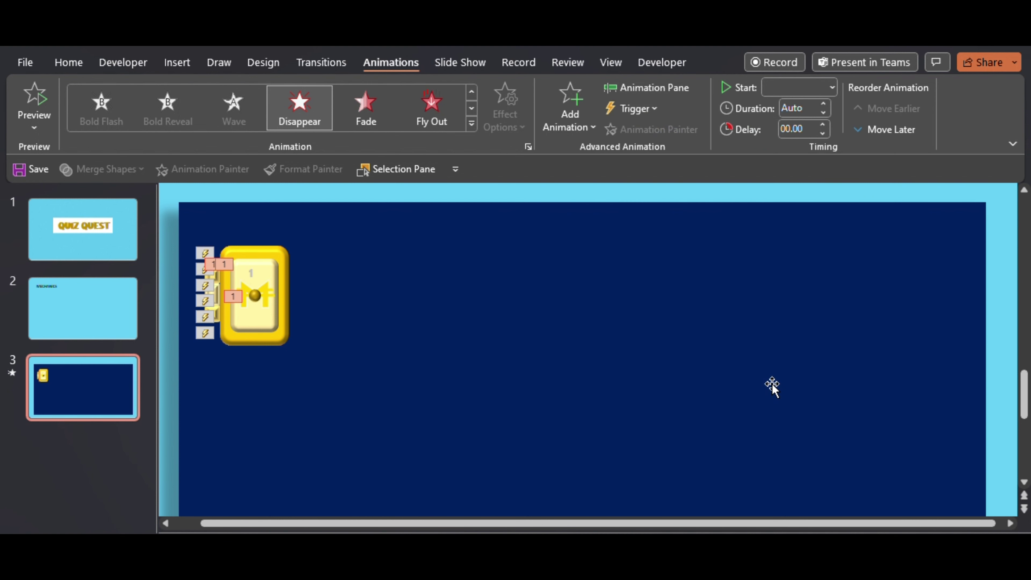
key(shift+F5)
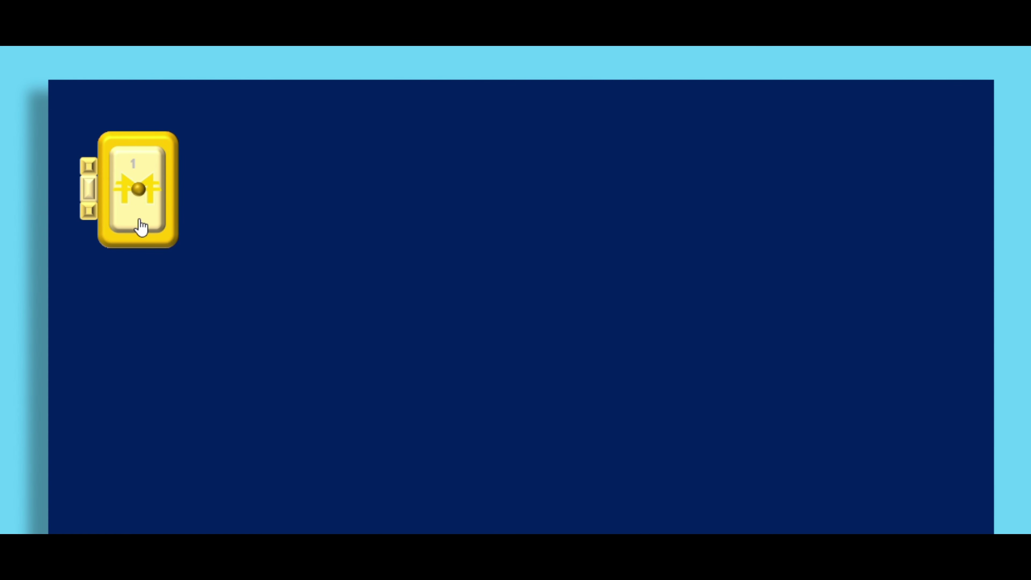
Click the cover to confirm it vanishes, exit the show, and add a new slide 4
click(159, 227)
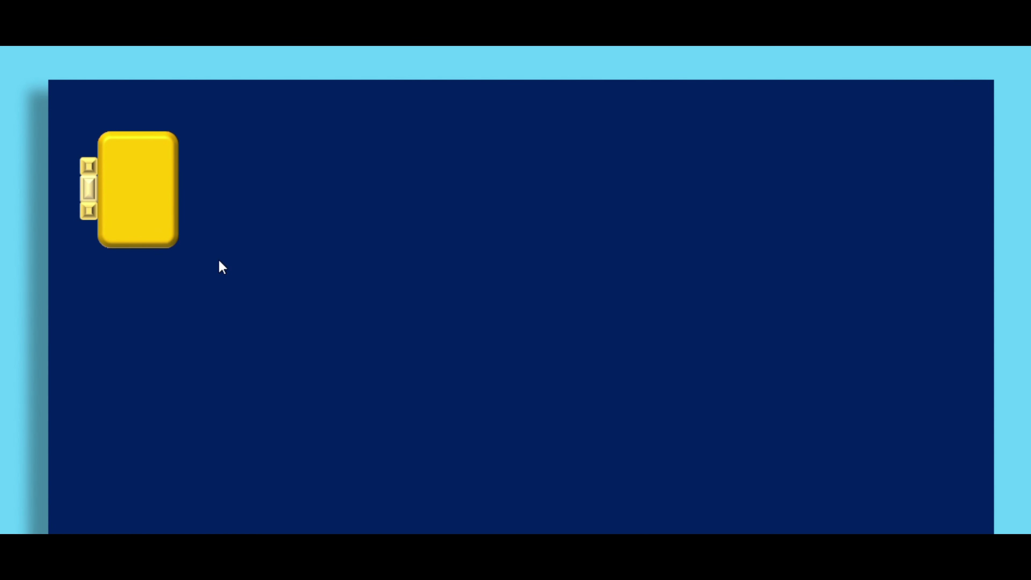
key(Escape)
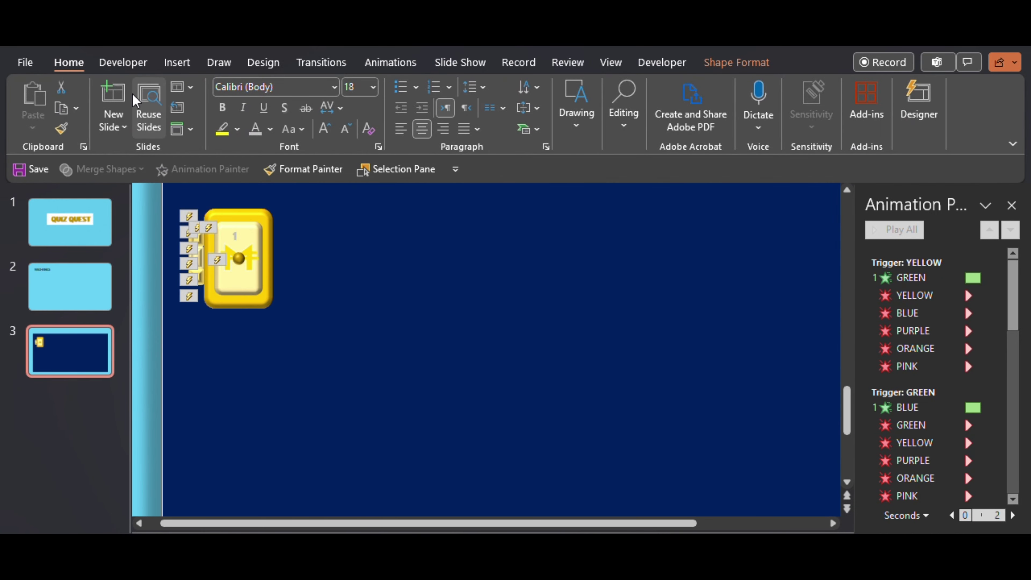
click(113, 98)
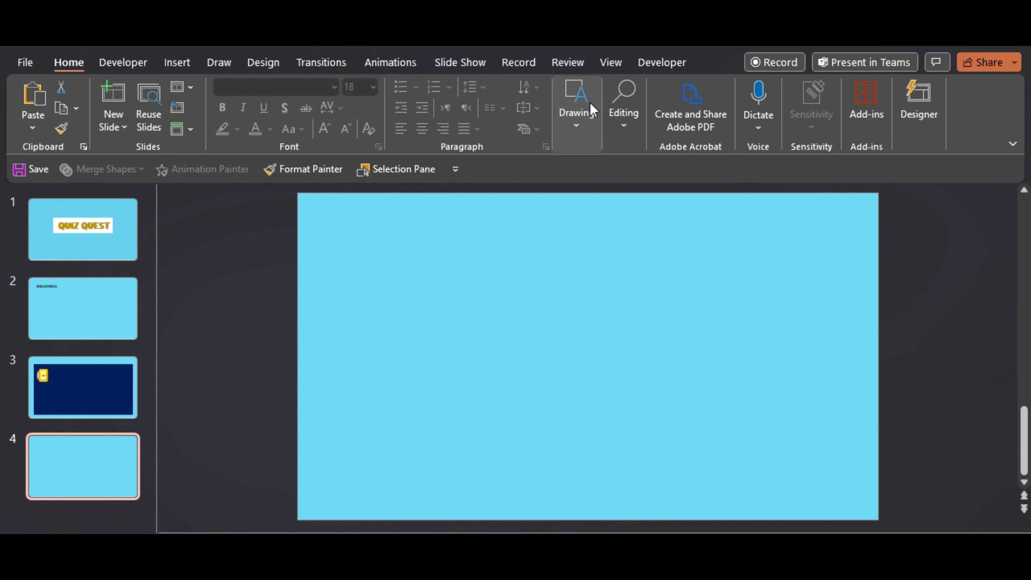
Draw a large rectangle centred on slide 4 and fill it Yellow
click(584, 118)
click(616, 172)
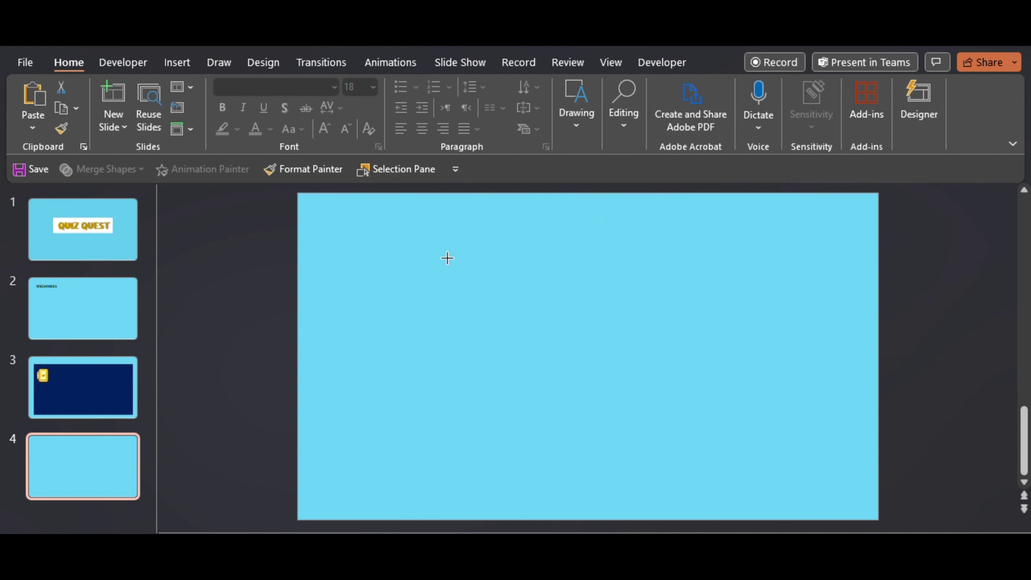
mouse_move(404, 240)
mouse_down()
mouse_move(804, 376)
mouse_move(810, 401)
mouse_up()
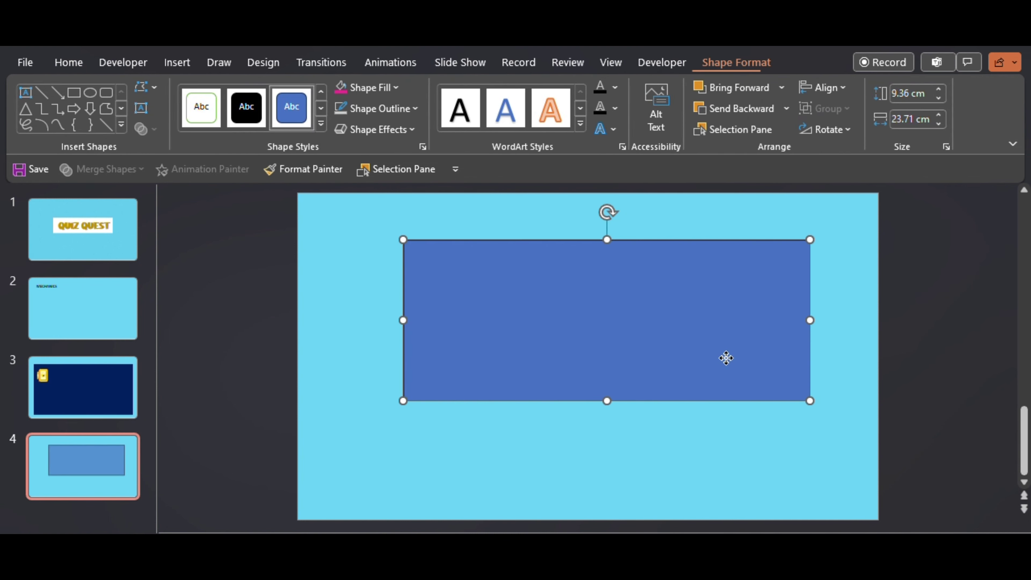
drag(725, 357, 707, 360)
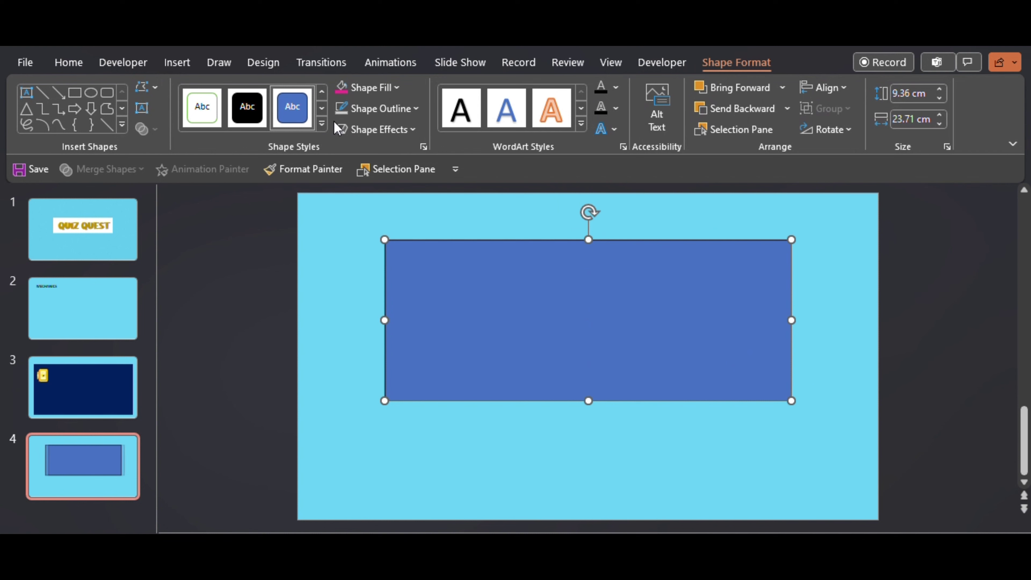
click(367, 90)
click(380, 239)
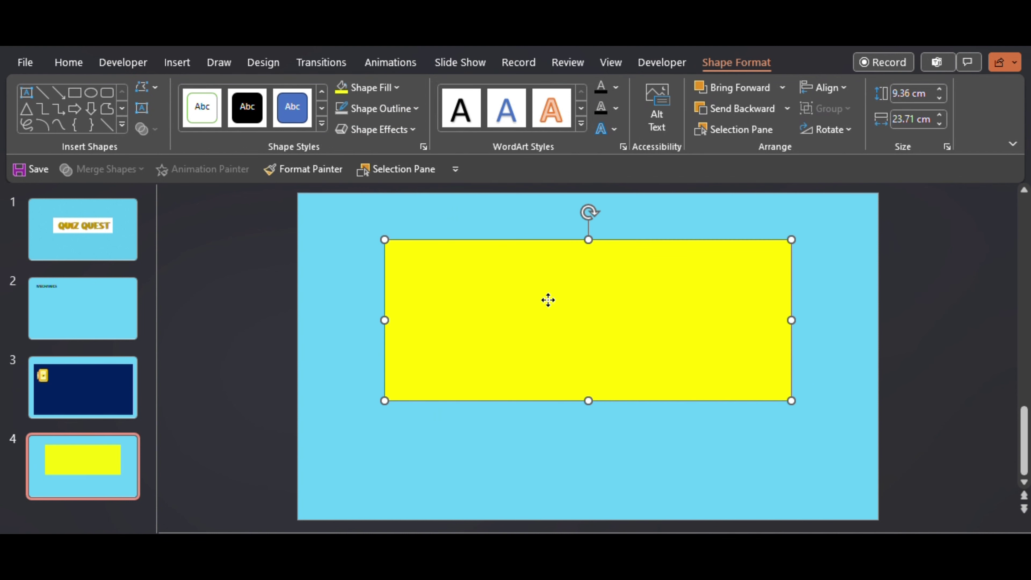
Copy the rectangle, resize it to 3.67 × 14.72 cm below the first, and fill it light gold
drag(552, 309, 559, 316)
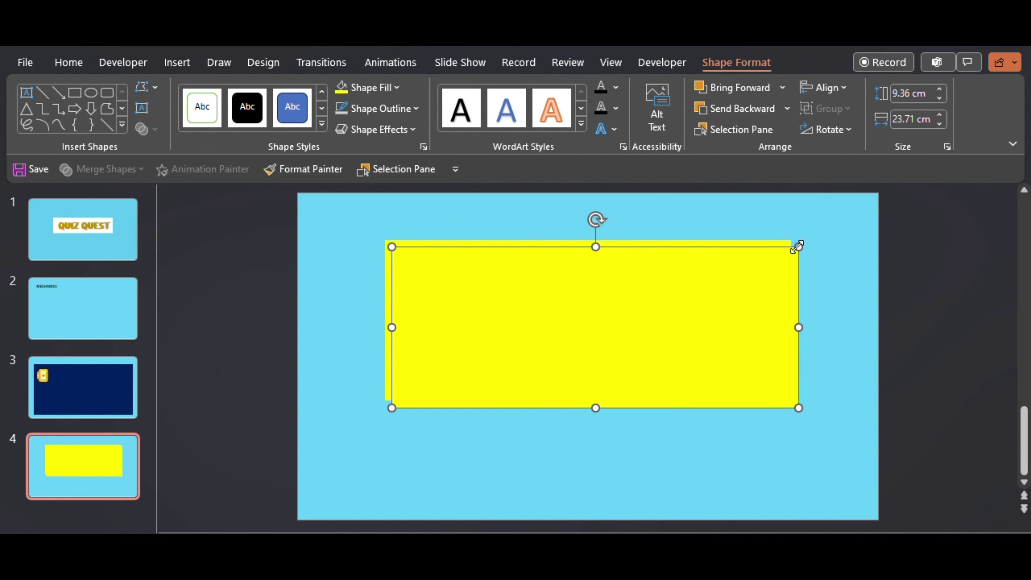
drag(798, 245, 679, 448)
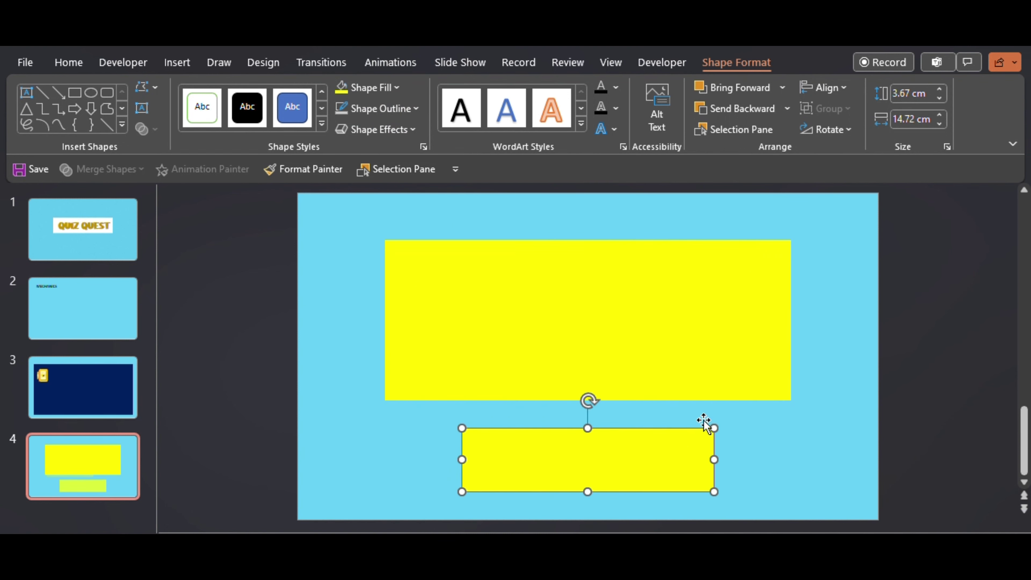
click(377, 88)
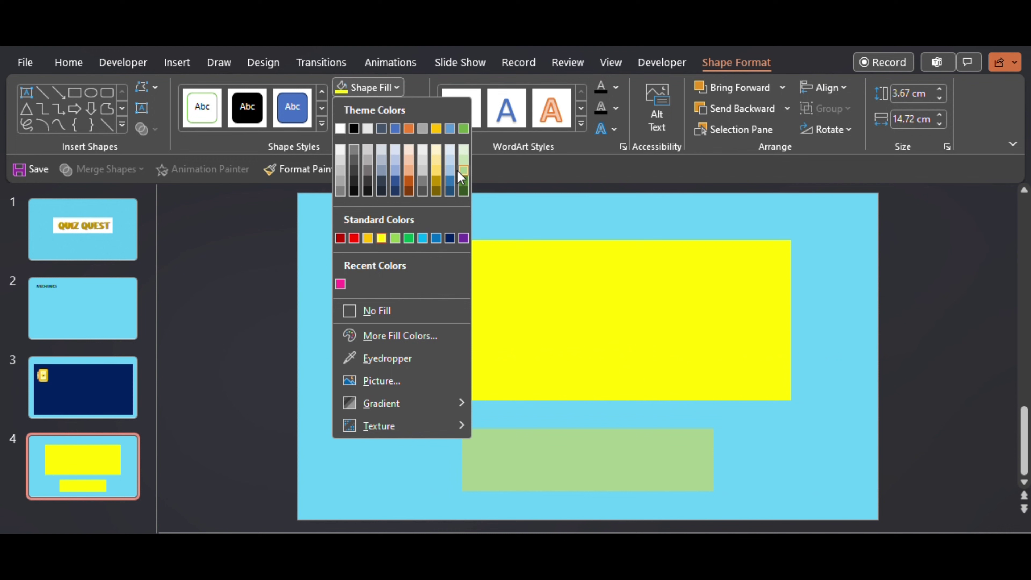
click(437, 169)
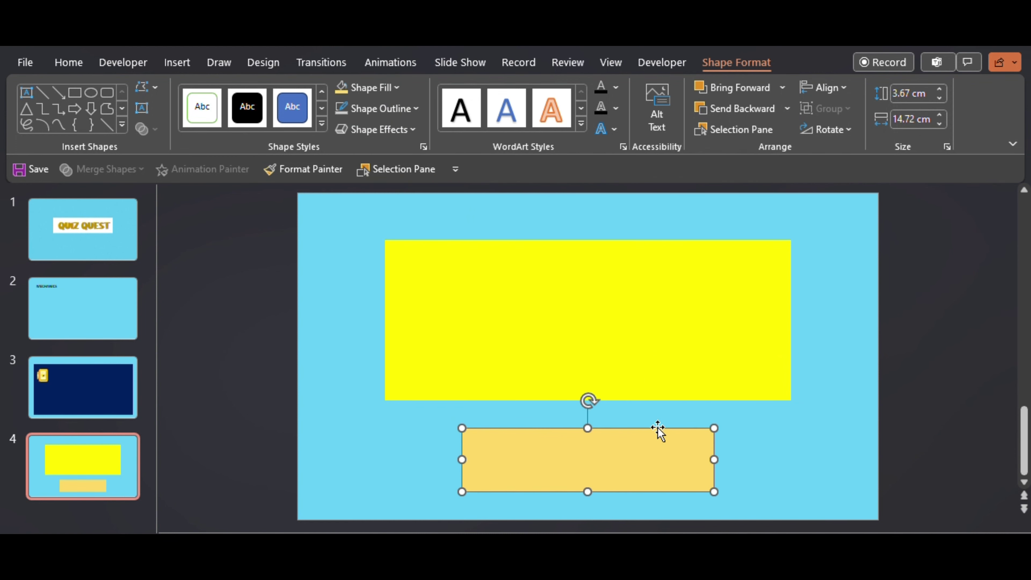
Add a text box on the yellow rectangle reading QUESTION HERE
click(791, 411)
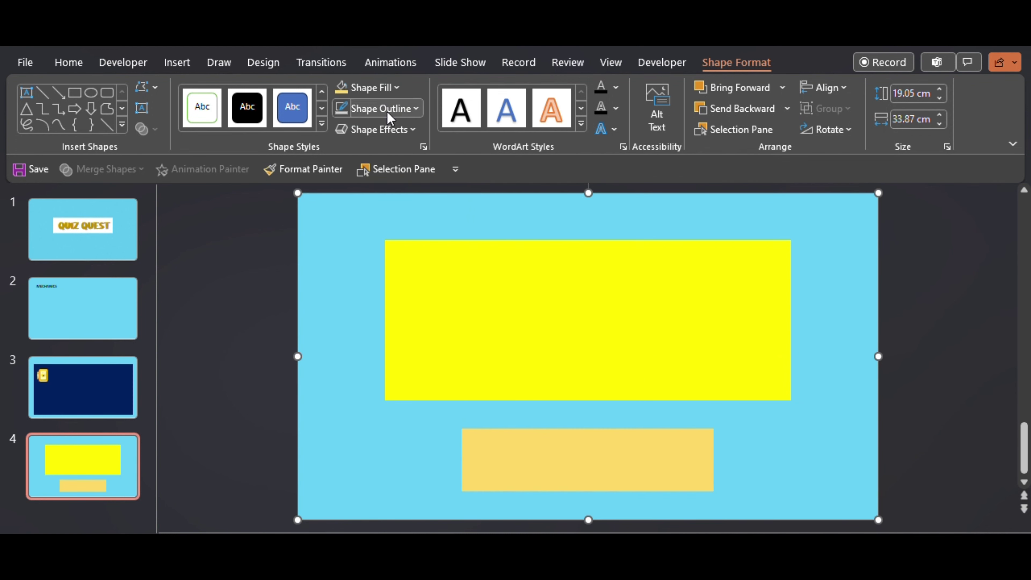
click(33, 97)
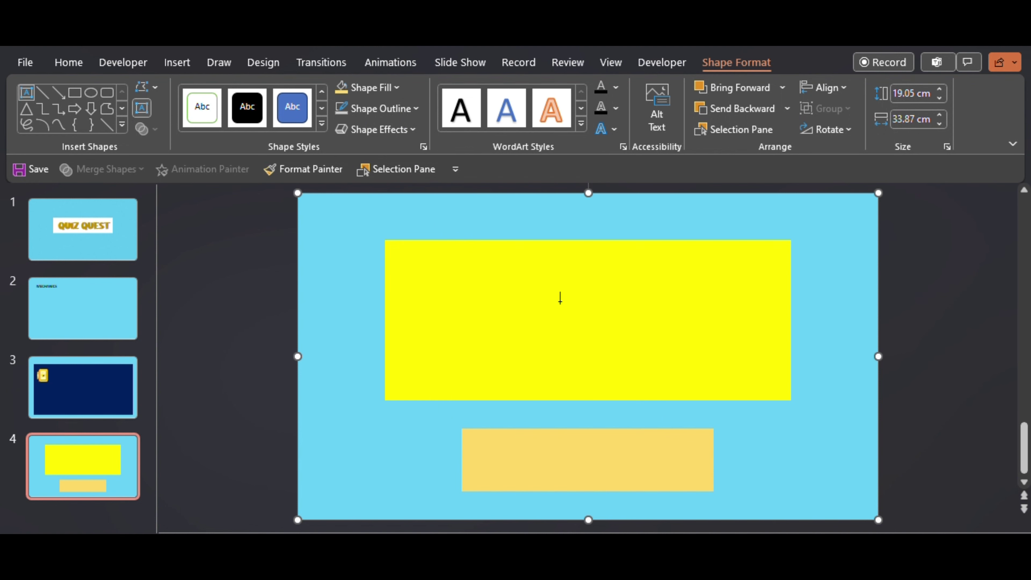
drag(439, 277, 774, 389)
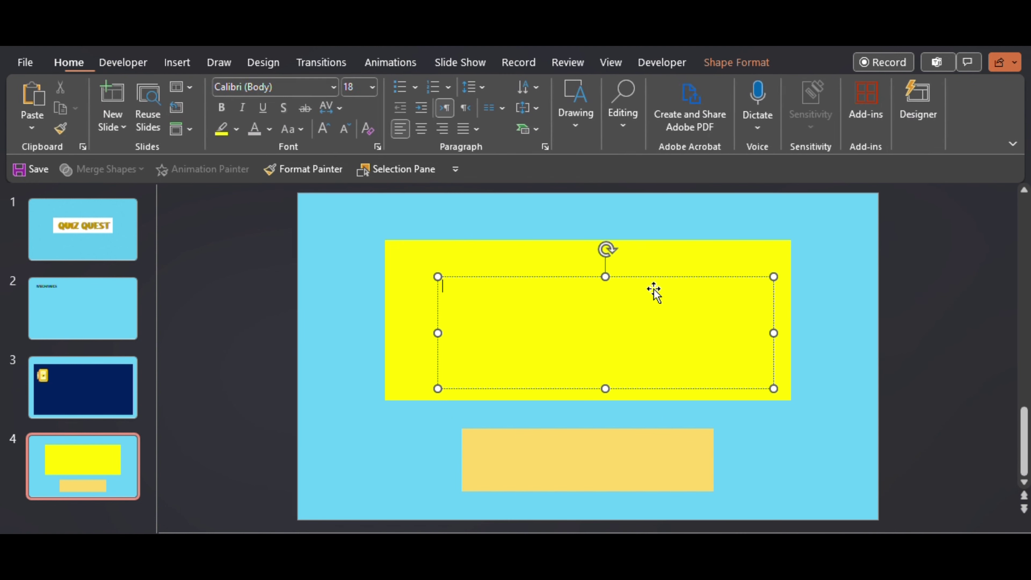
drag(644, 280, 629, 269)
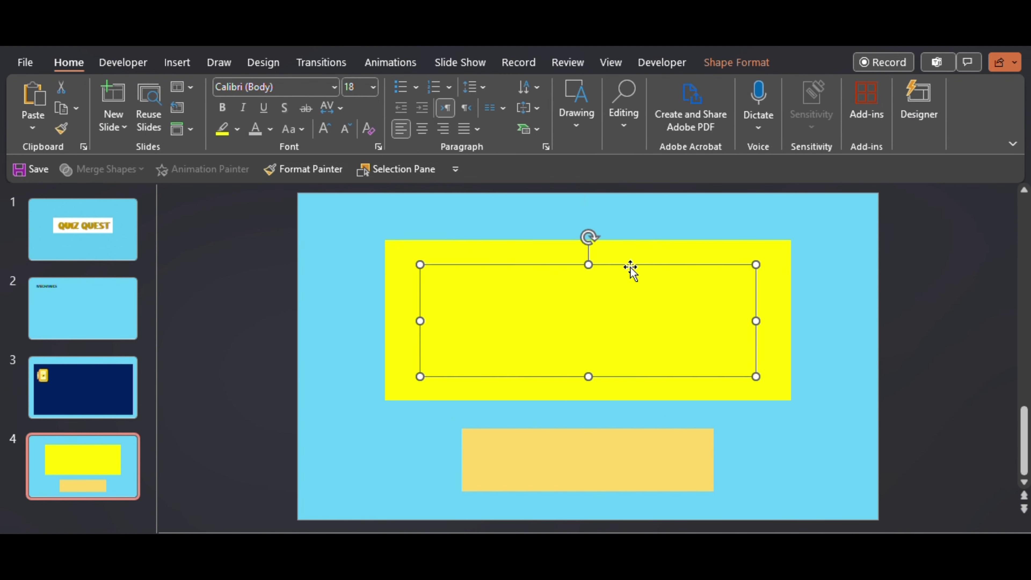
text(QUESTION HERE)
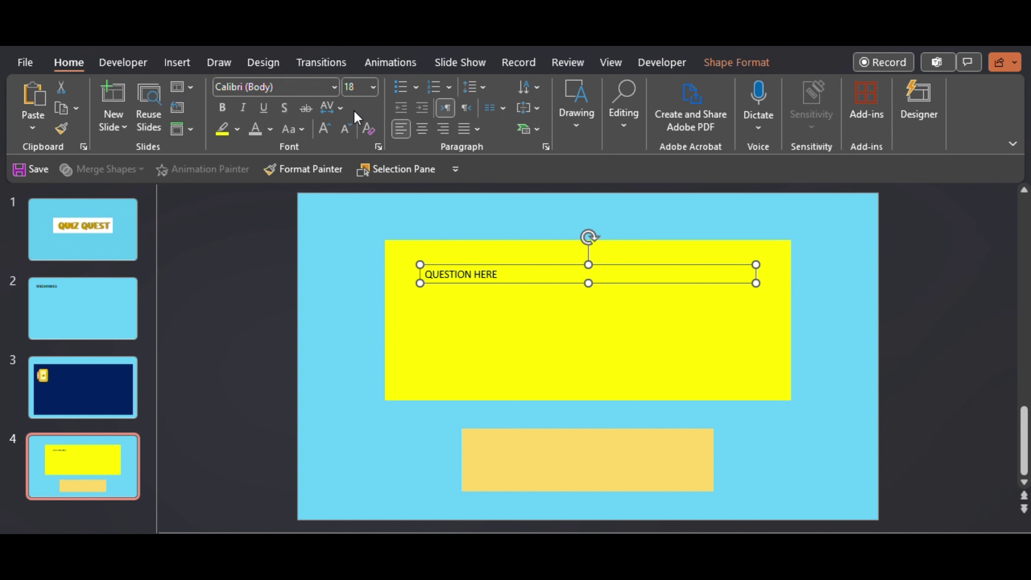
Format the heading as centred dark navy Candy Beans 48 pt, then duplicate it
click(334, 86)
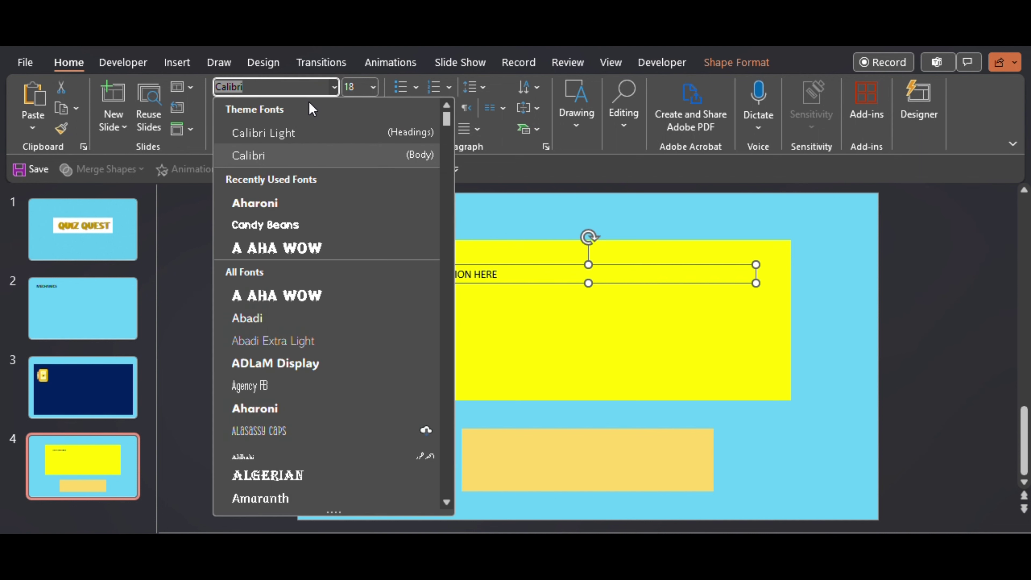
click(315, 219)
click(422, 128)
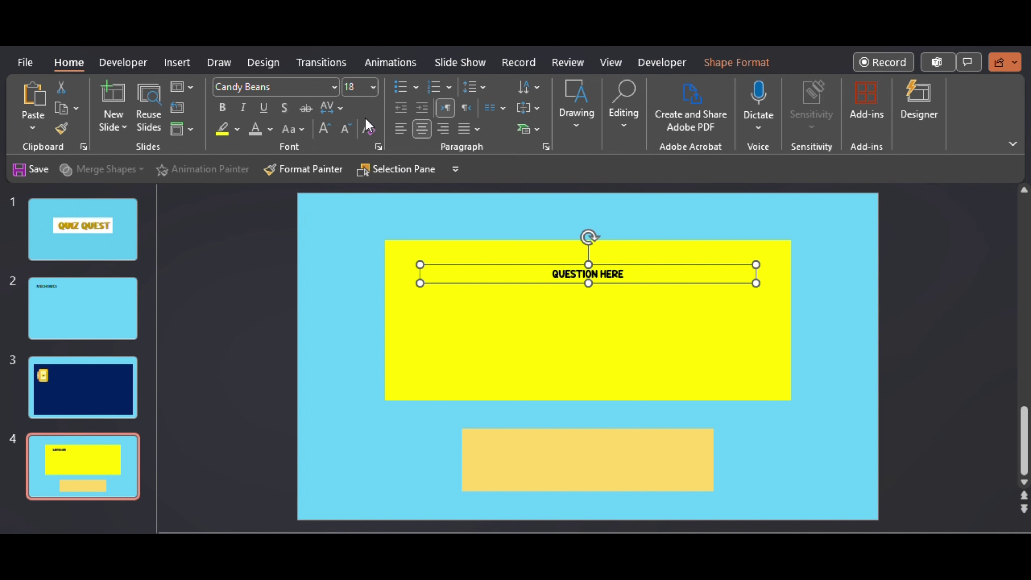
click(326, 129)
click(325, 130)
click(326, 130)
click(326, 129)
click(325, 129)
click(326, 129)
click(326, 130)
click(325, 129)
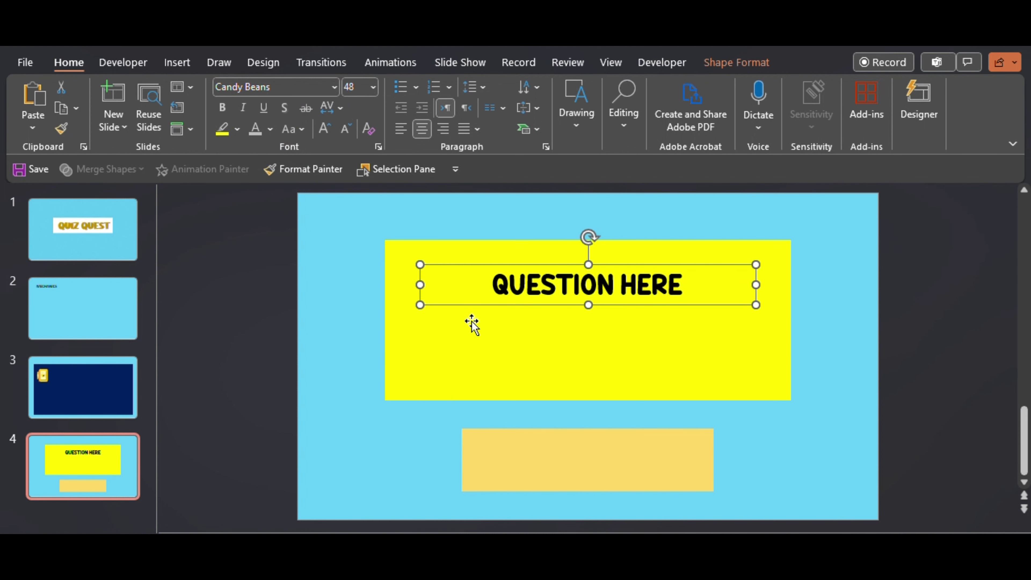
drag(478, 306, 479, 342)
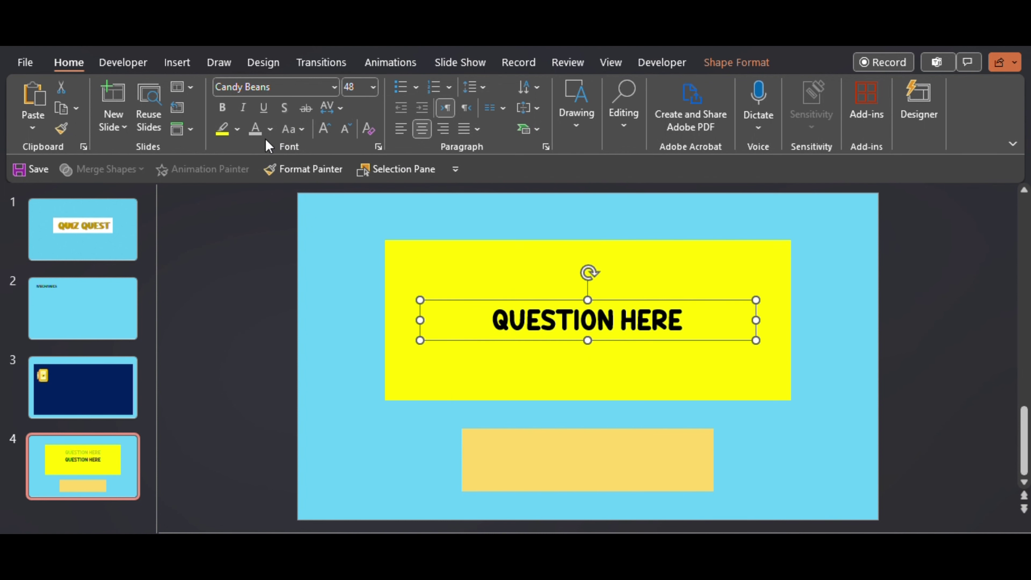
click(270, 129)
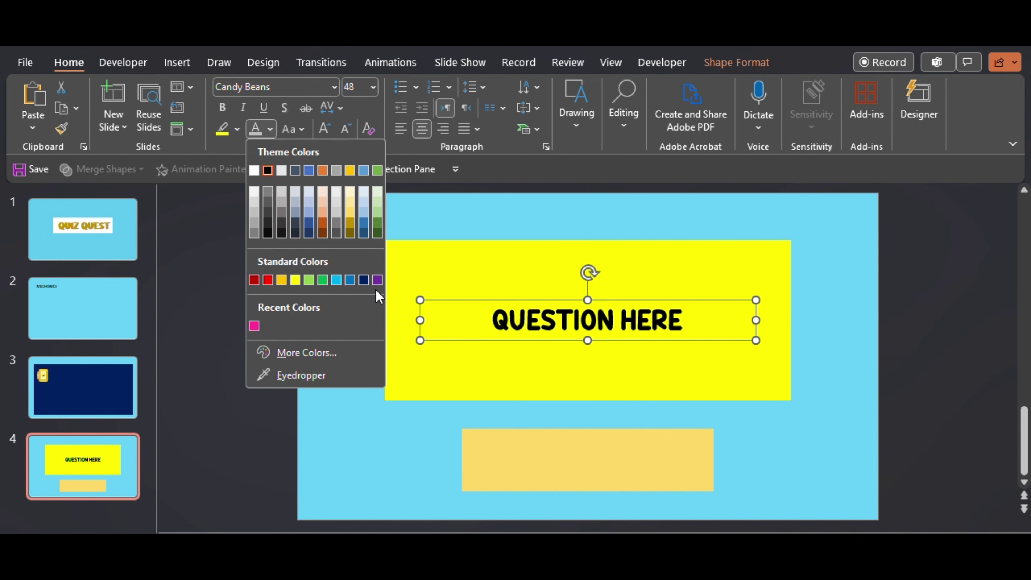
click(364, 280)
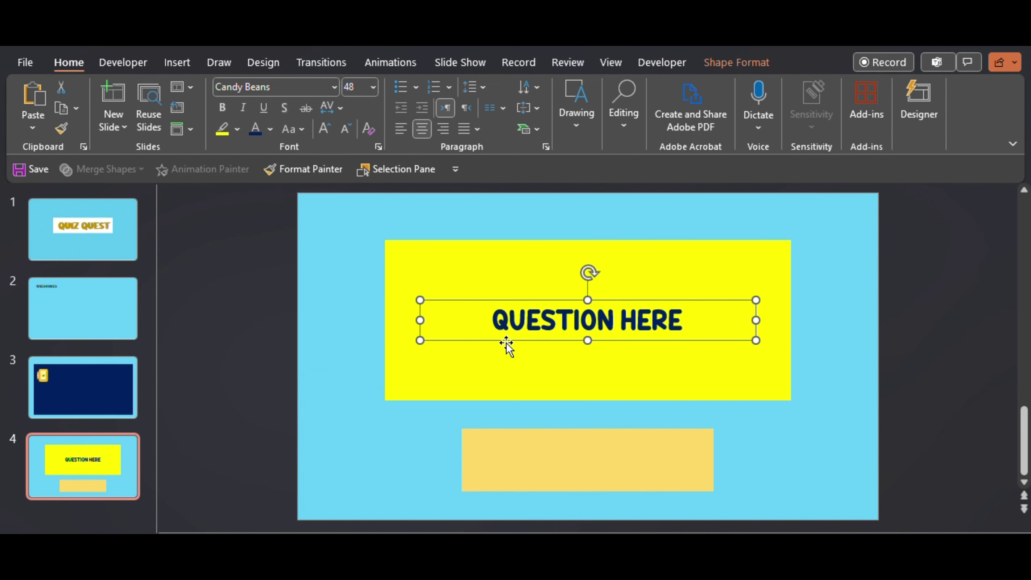
key(ctrl+d)
Move the copied text into the gold rectangle, retype it as ANSWER, and narrow its box to fit
drag(511, 351, 507, 476)
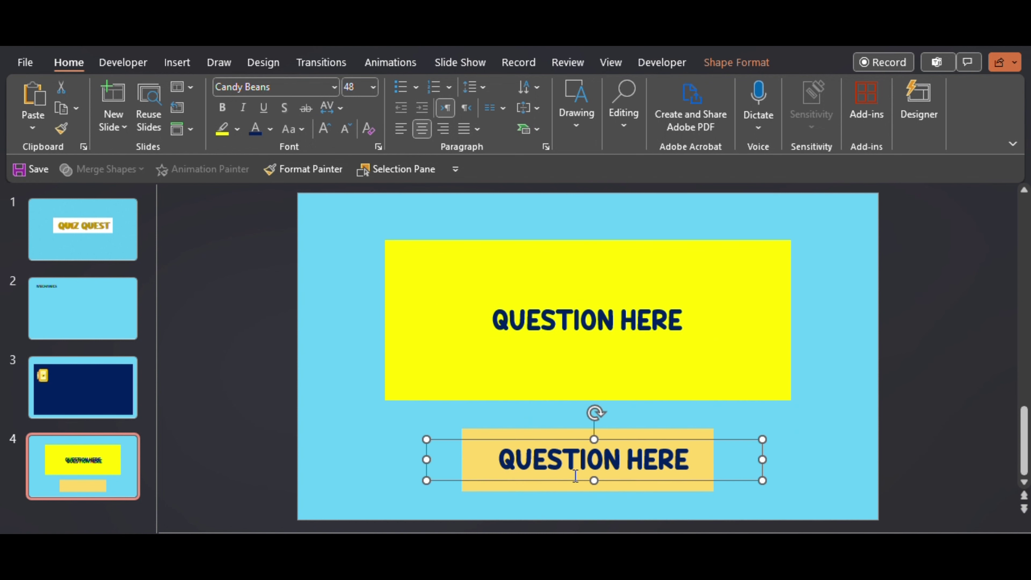
text(ANSWER)
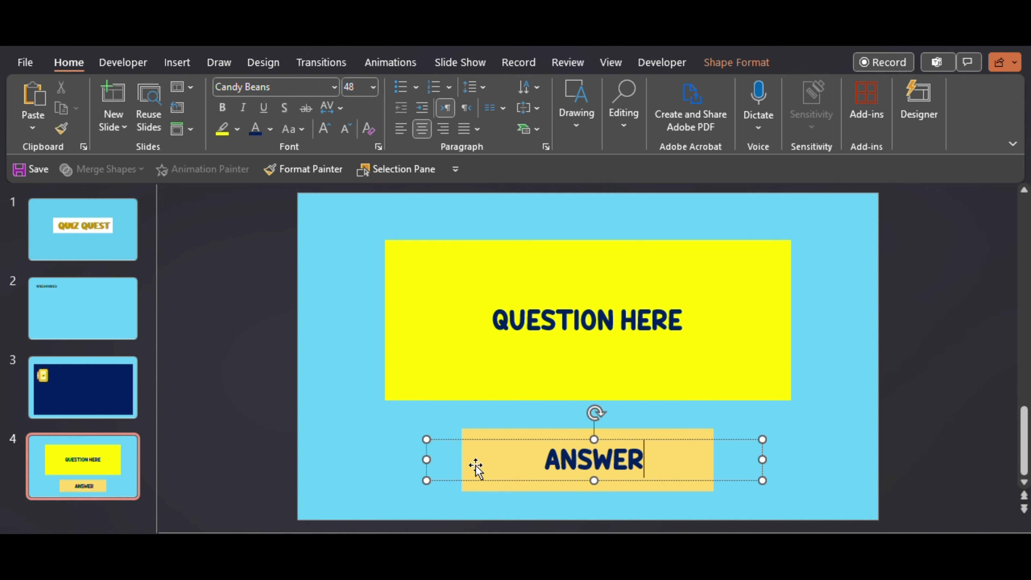
drag(426, 460, 502, 470)
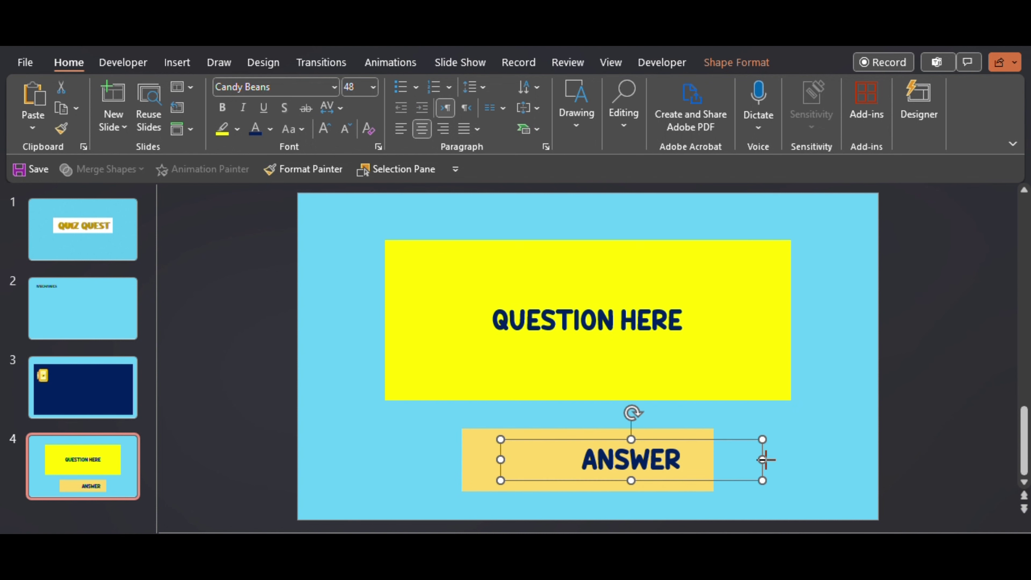
drag(763, 459, 652, 463)
click(697, 461)
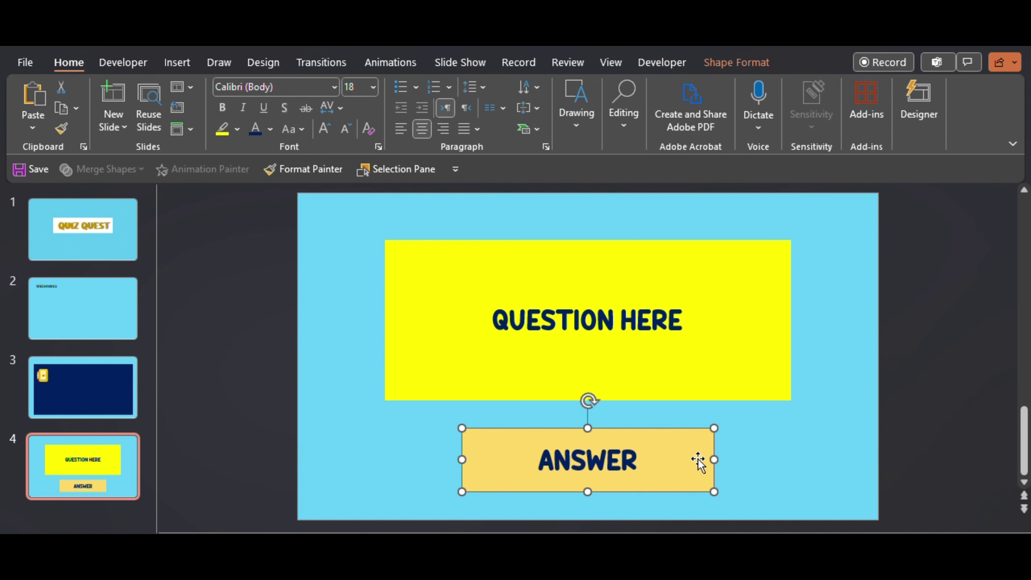
In the Selection Pane, rename Rectangle 3 to ANSWER BOX and TextBox 5 to ANSWER
click(408, 169)
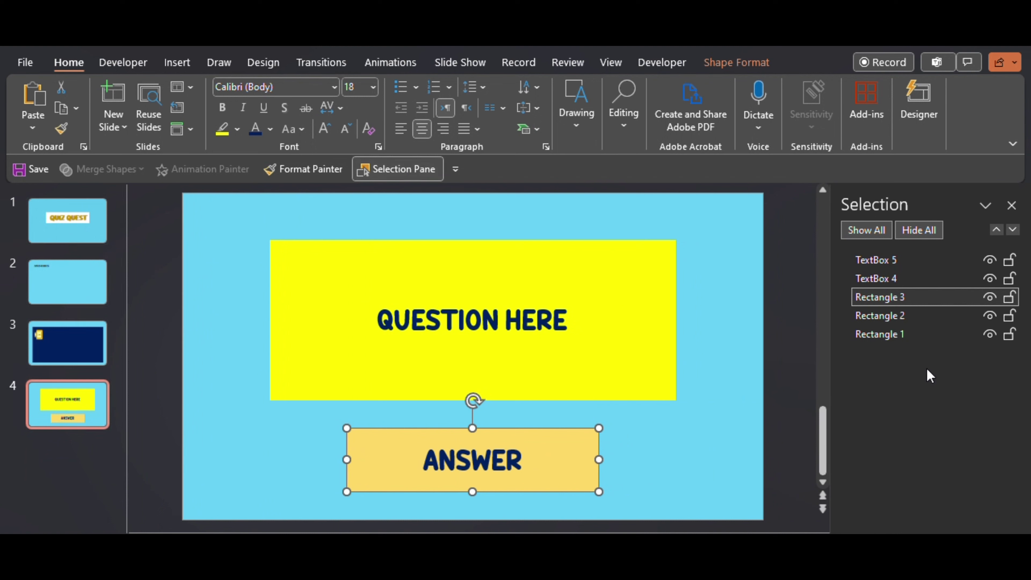
click(922, 300)
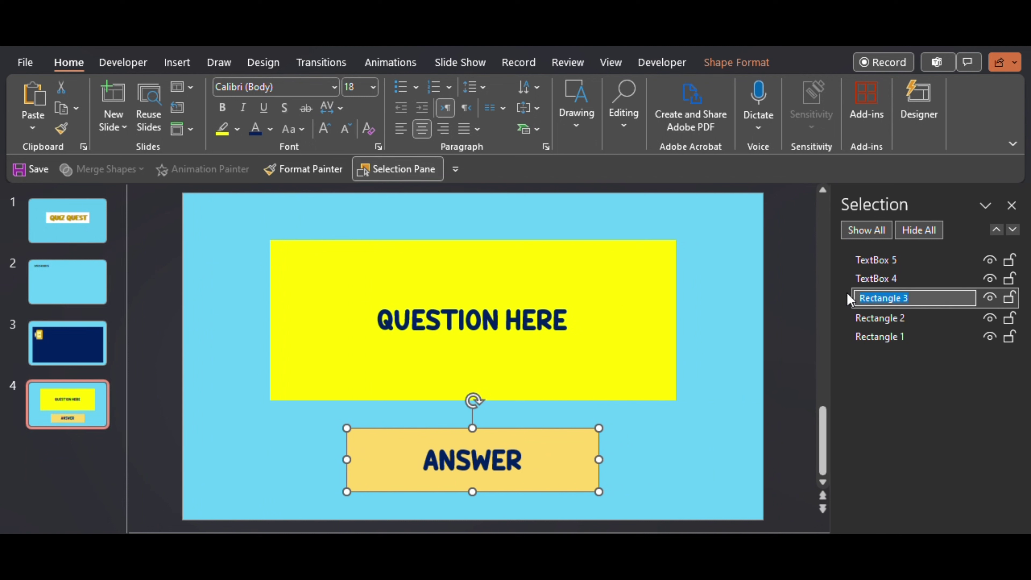
text(ANSWER BO)
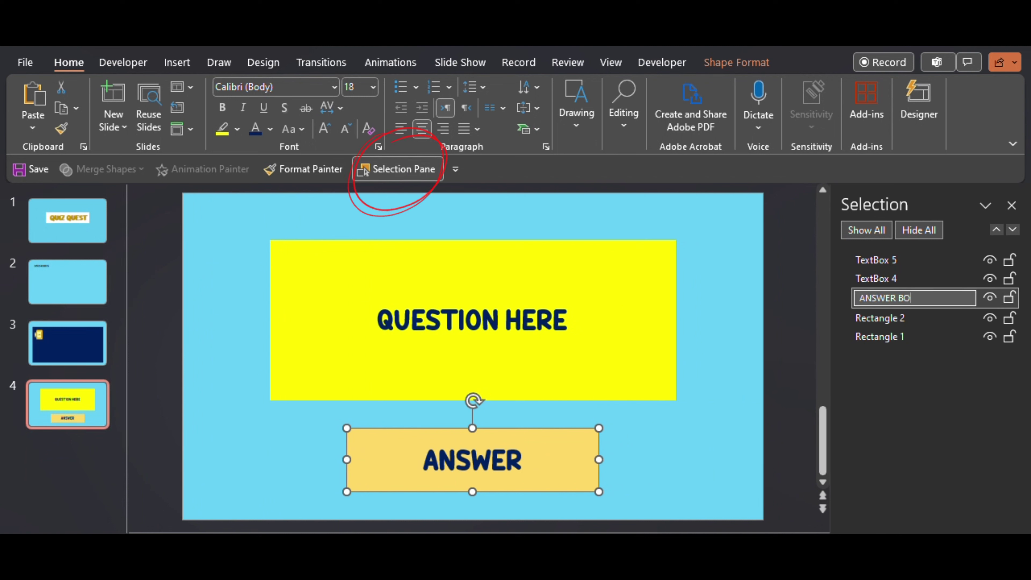
text(X)
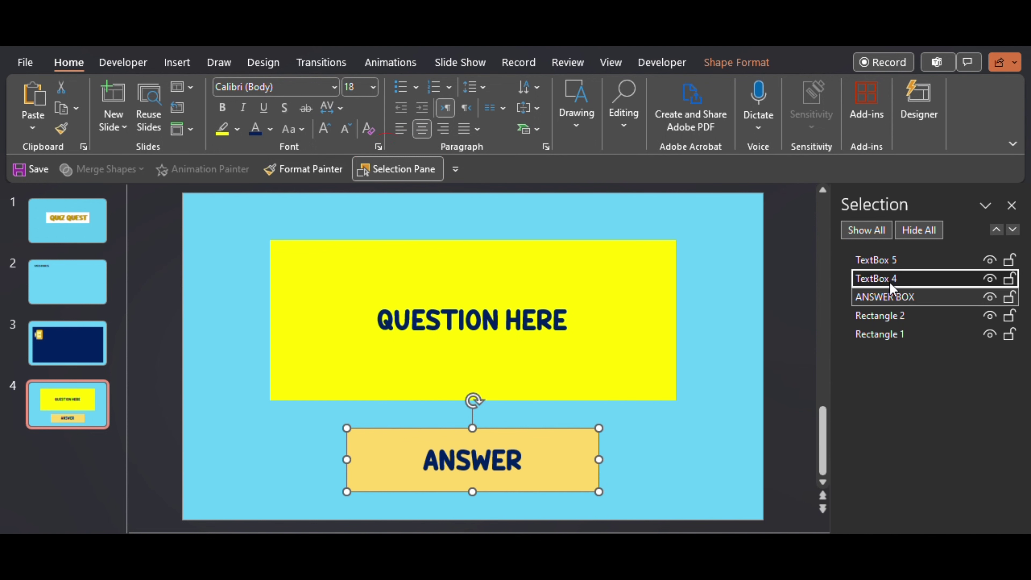
click(890, 283)
click(898, 260)
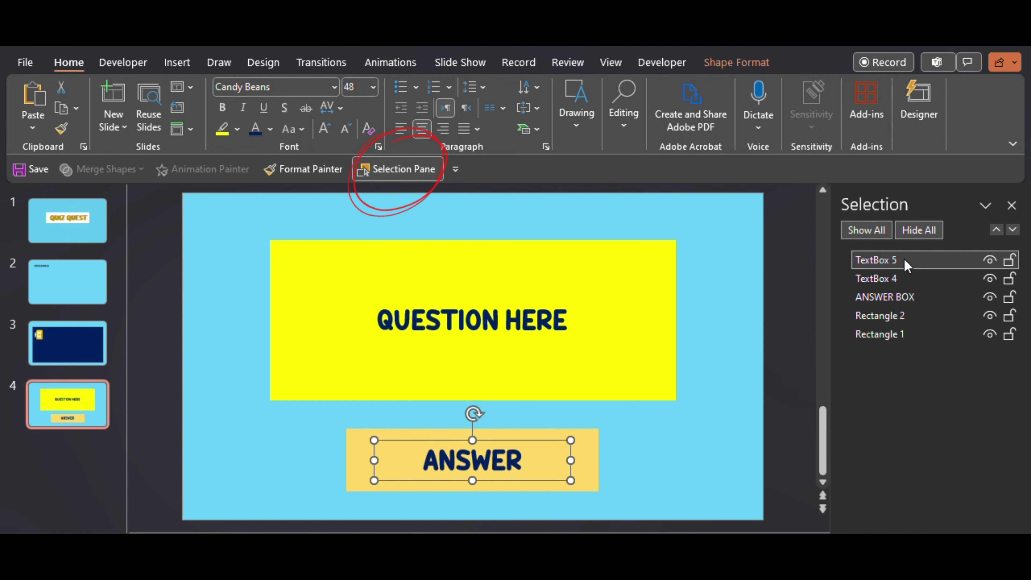
click(906, 260)
key(ctrl+a)
text(ANSWER)
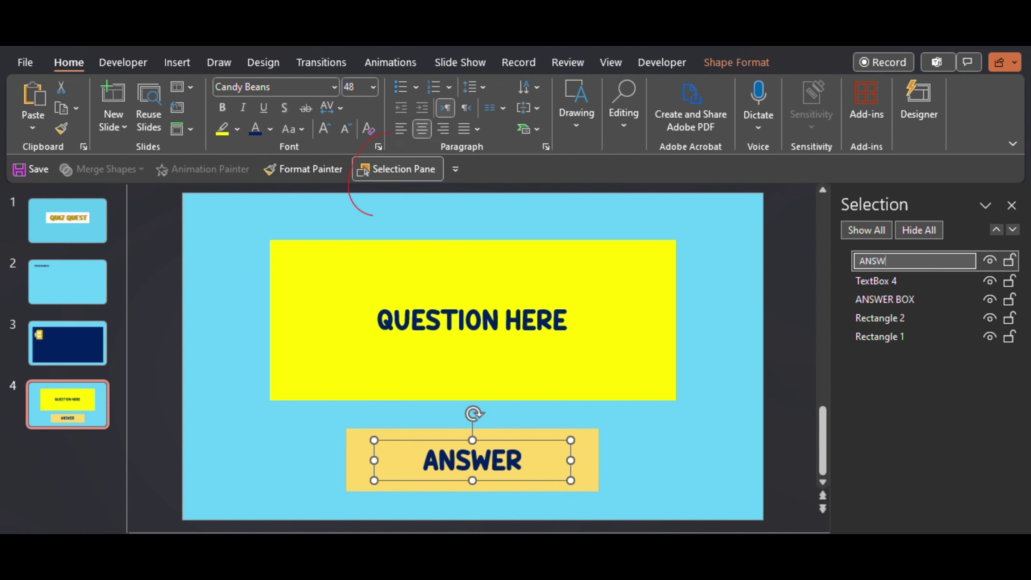
click(881, 280)
Rename TextBox 4 to QUESTION and Rectangle 2 to QUESTION BOX
click(908, 280)
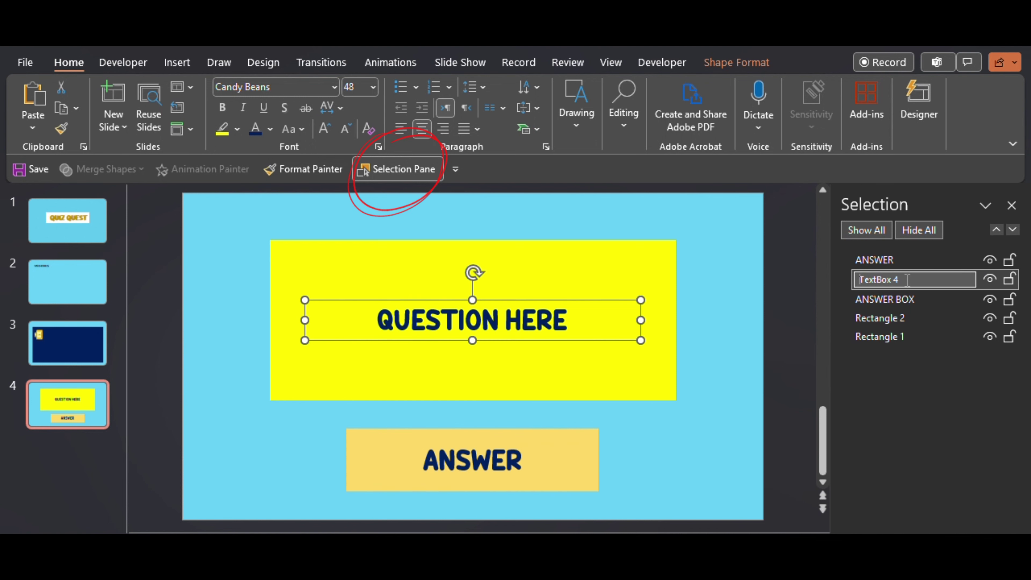
text(QUEST)
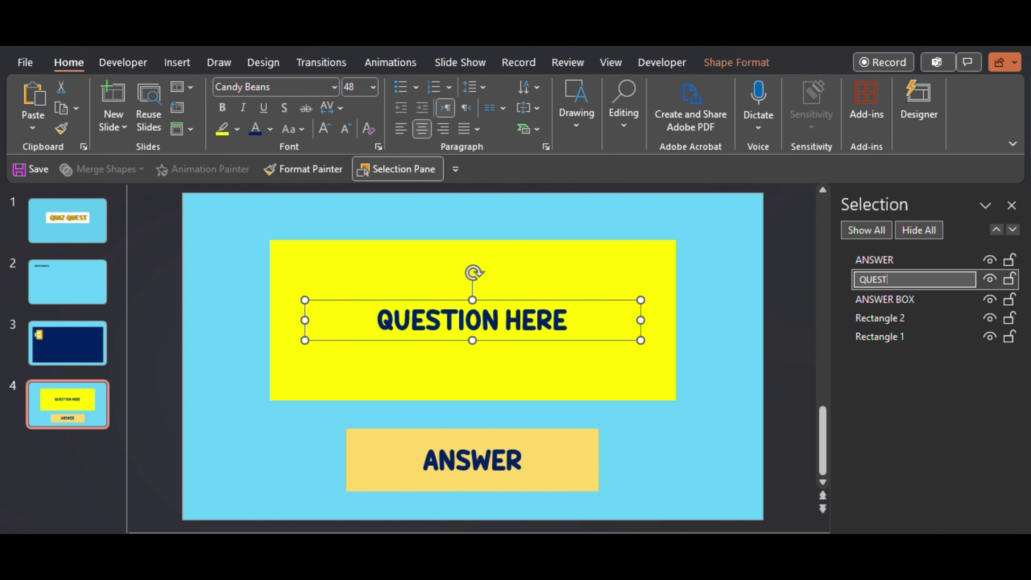
text(ION)
click(869, 298)
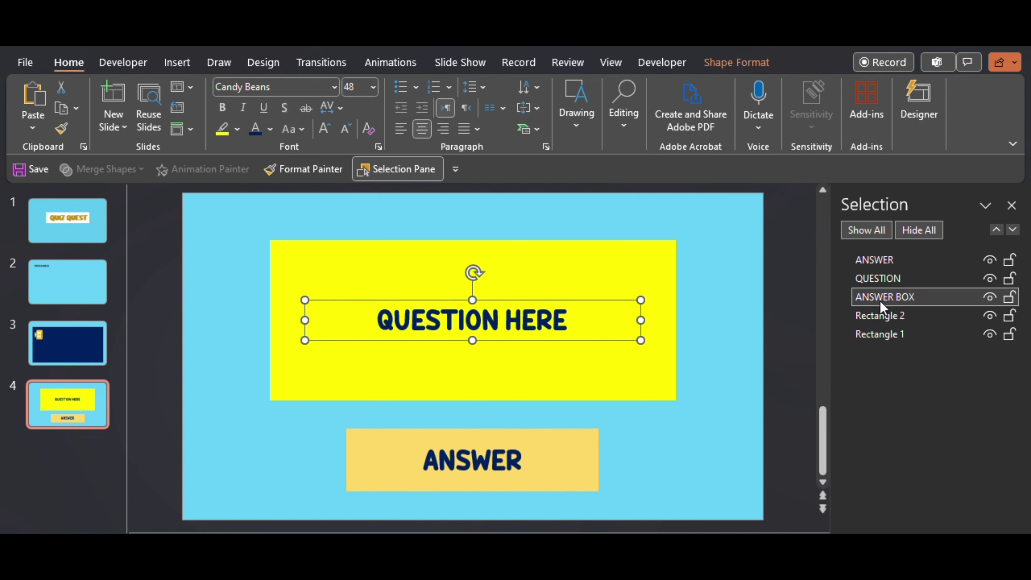
click(924, 318)
click(926, 318)
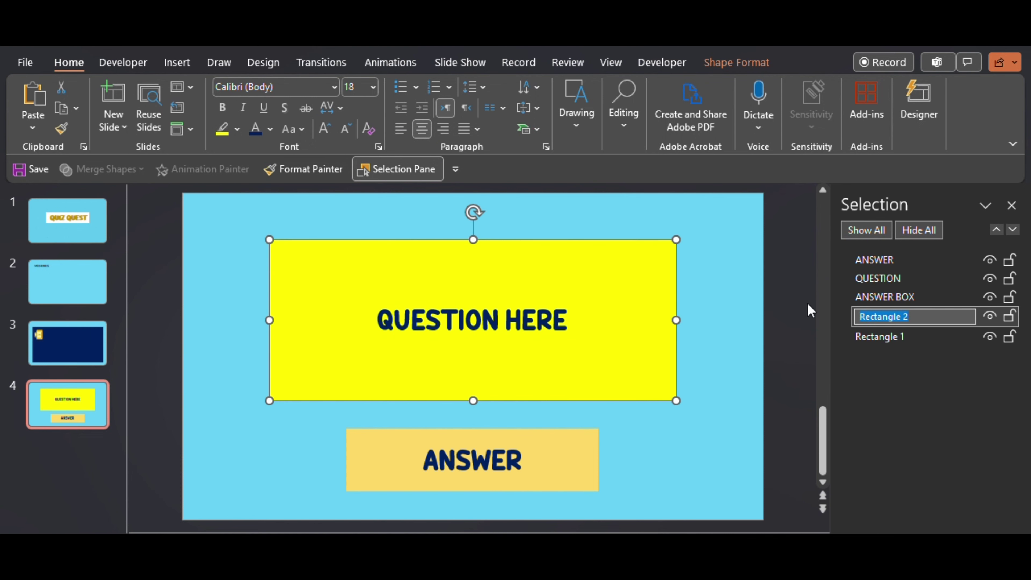
text(Q)
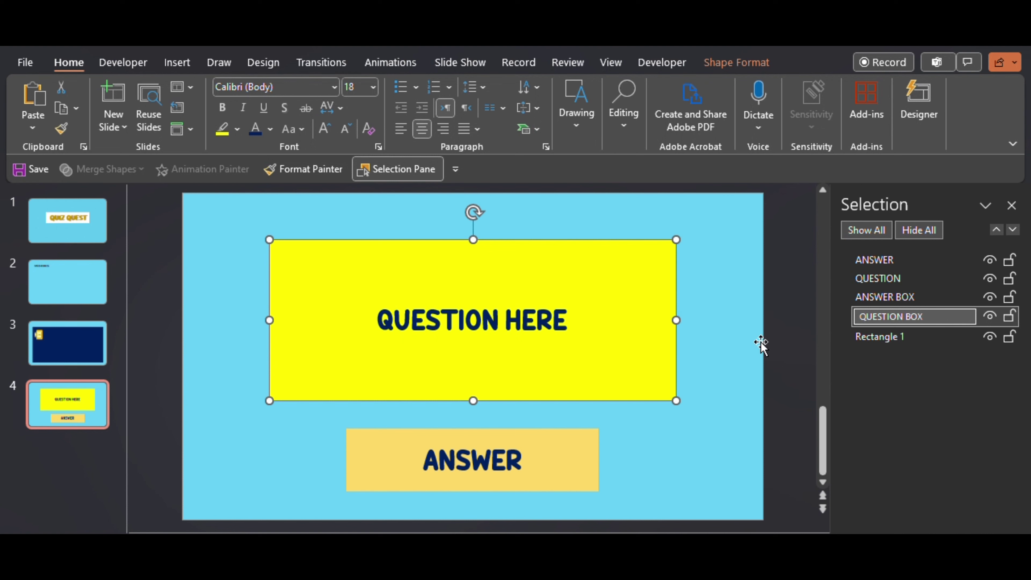
text(UESTION BOX)
click(781, 347)
click(594, 473)
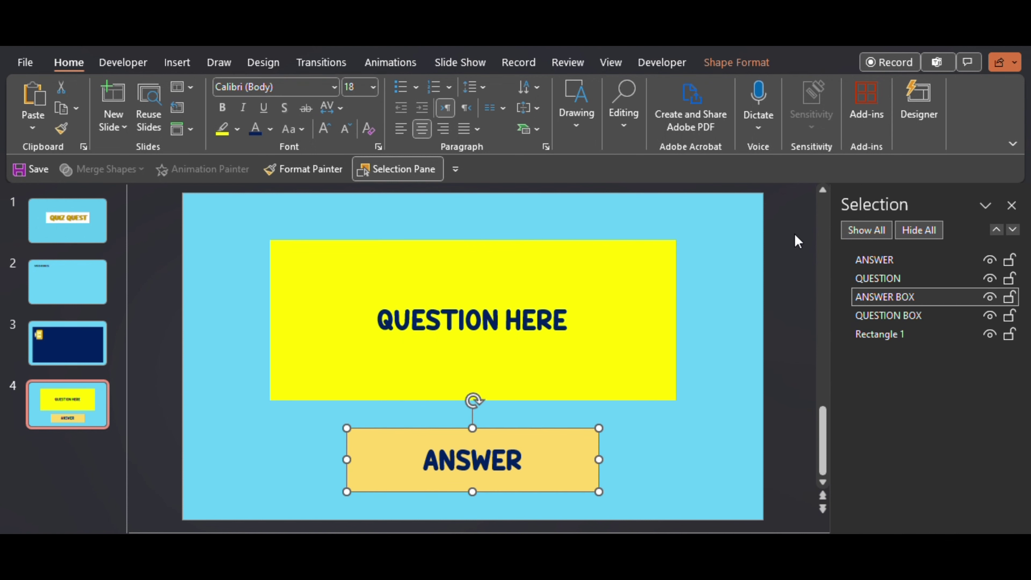
Add a Fill Color emphasis animation to the answer box, set to green
click(399, 72)
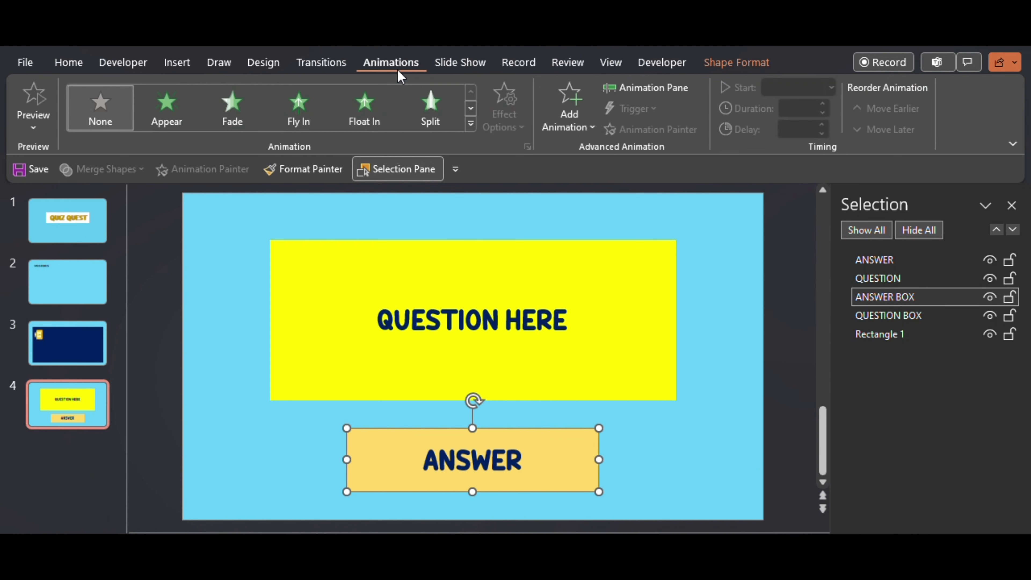
click(576, 110)
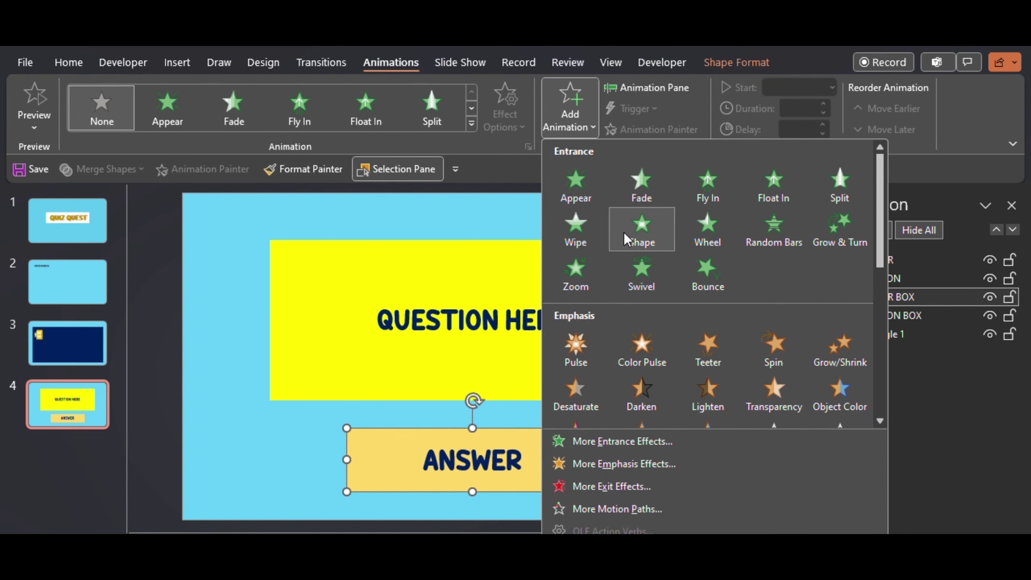
scroll(668, 423, down, 3)
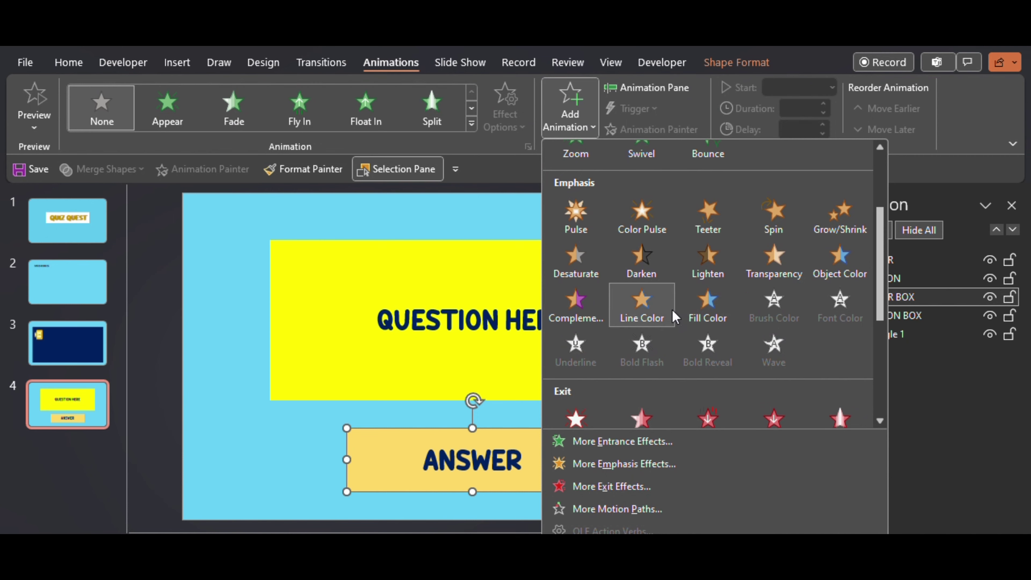
click(712, 310)
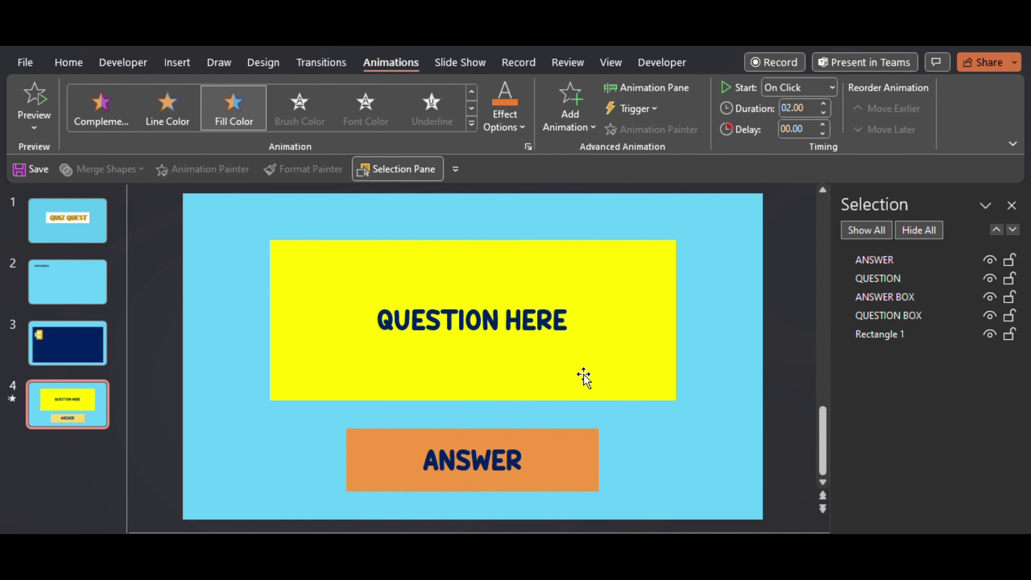
click(498, 95)
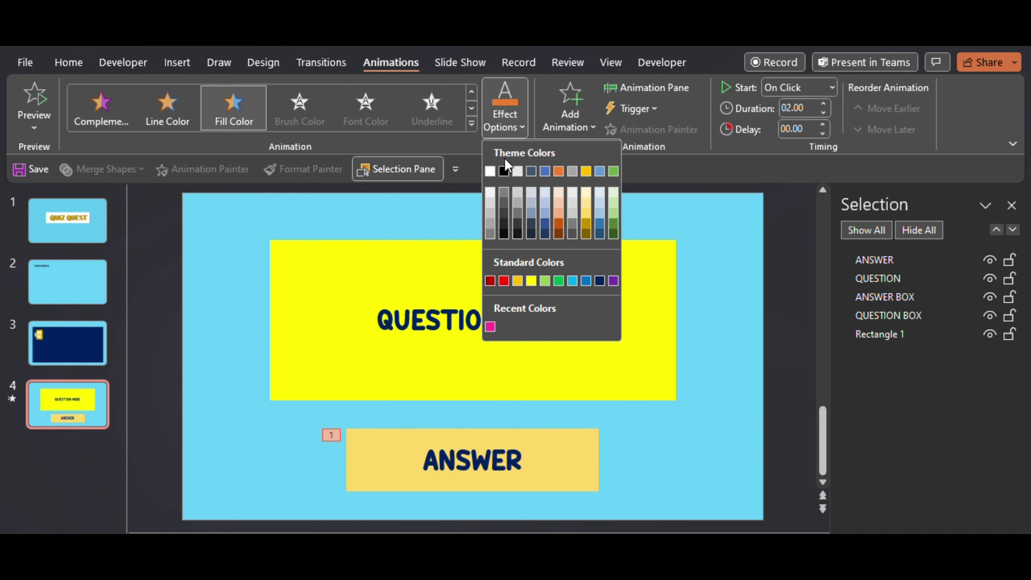
click(560, 280)
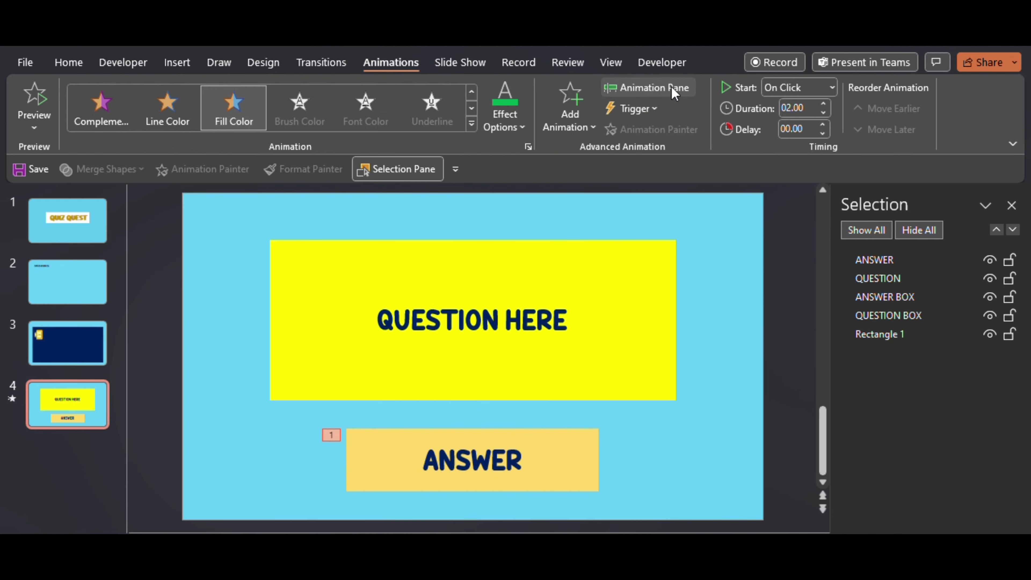
Turn on Auto-reverse for the fill effect and select the ANSWER text
click(654, 88)
click(978, 255)
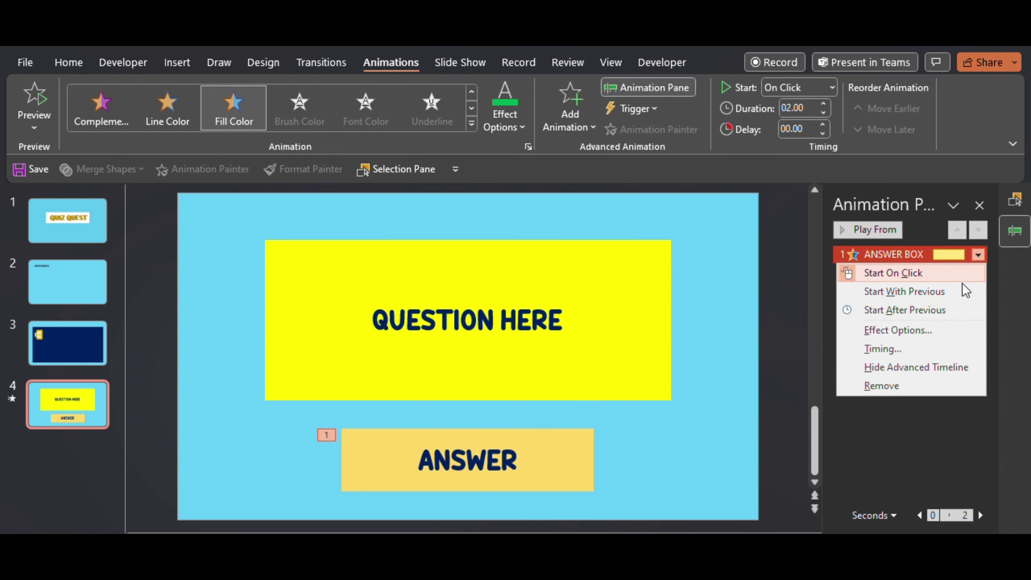
click(919, 331)
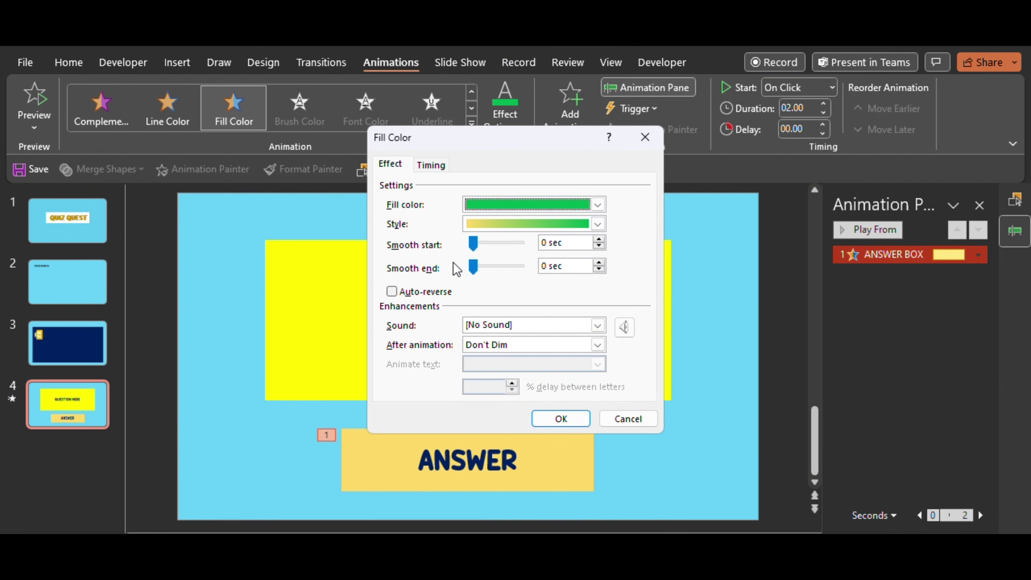
click(415, 293)
click(570, 422)
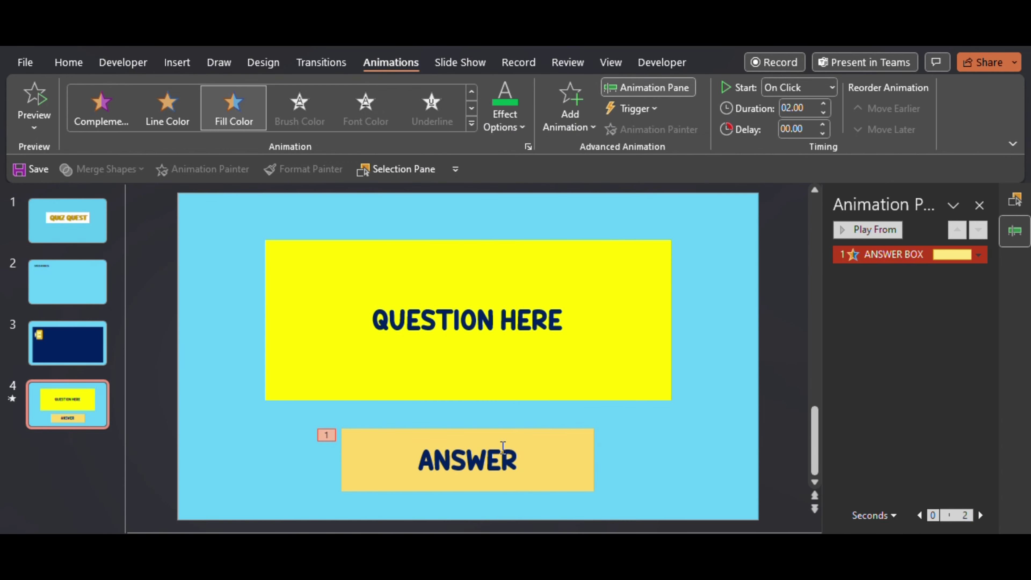
click(499, 452)
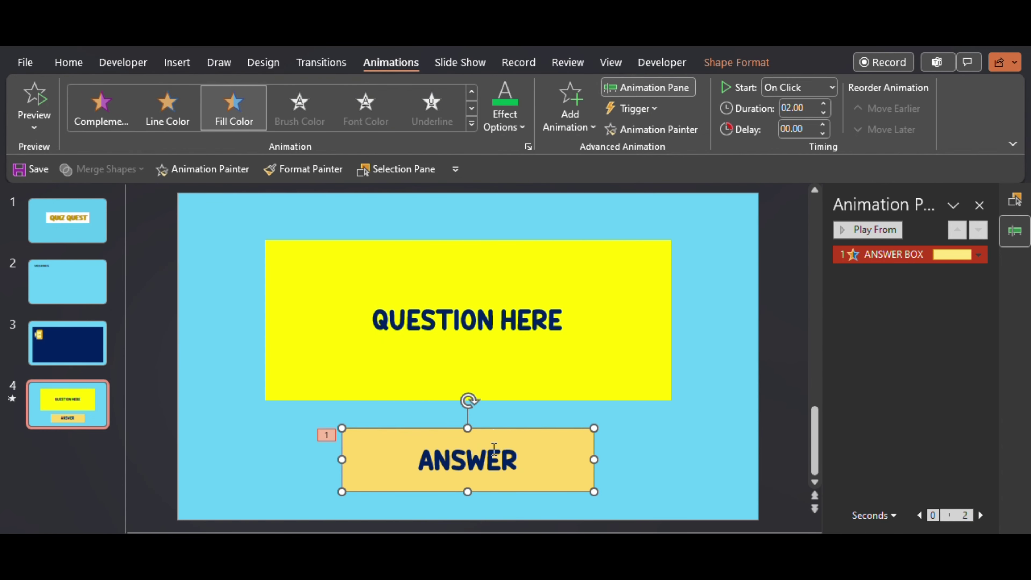
click(527, 452)
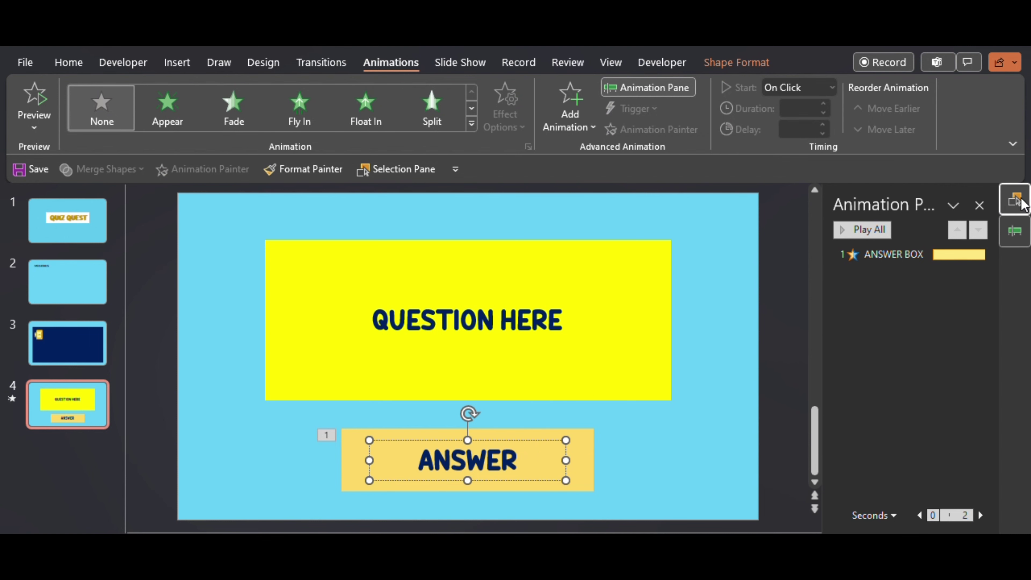
Give the ANSWER text box an Appear entrance triggered On Click of ANSWER BOX
click(396, 169)
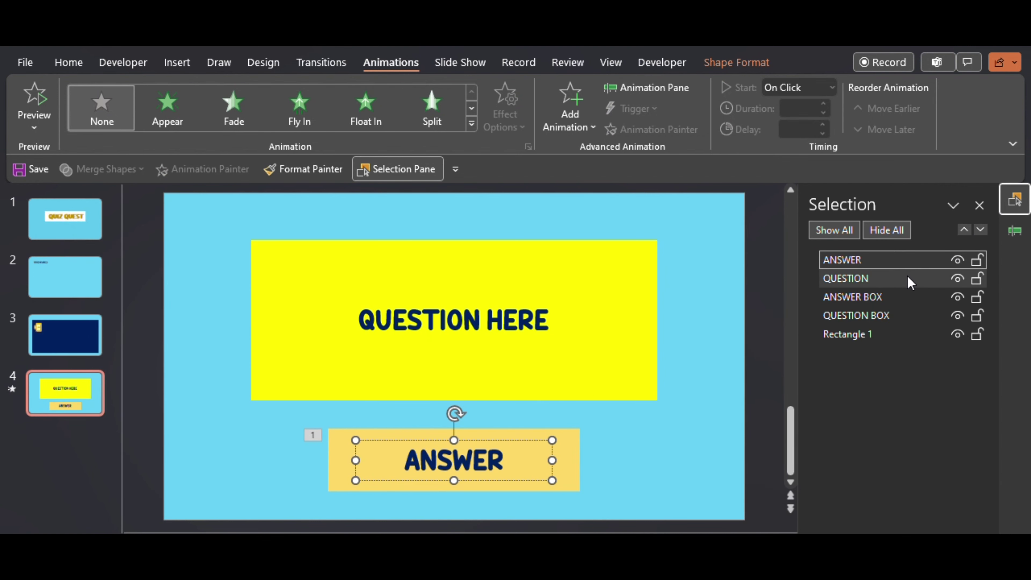
click(428, 443)
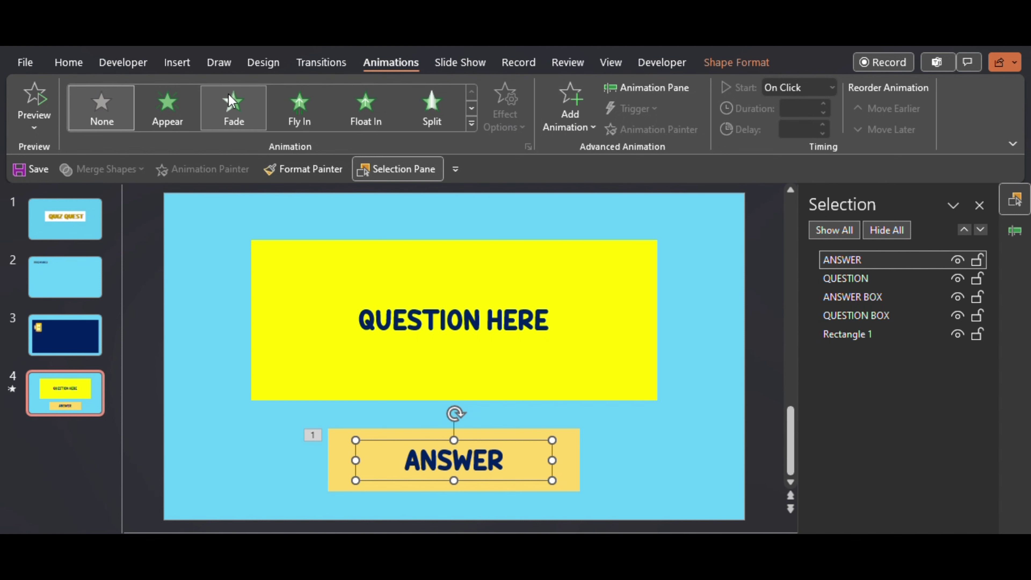
click(164, 108)
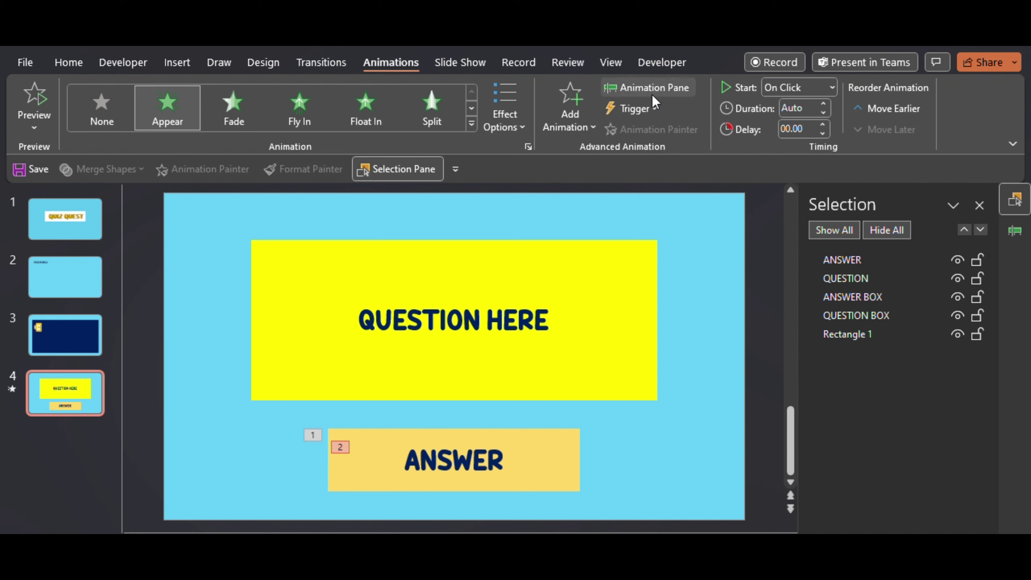
click(634, 108)
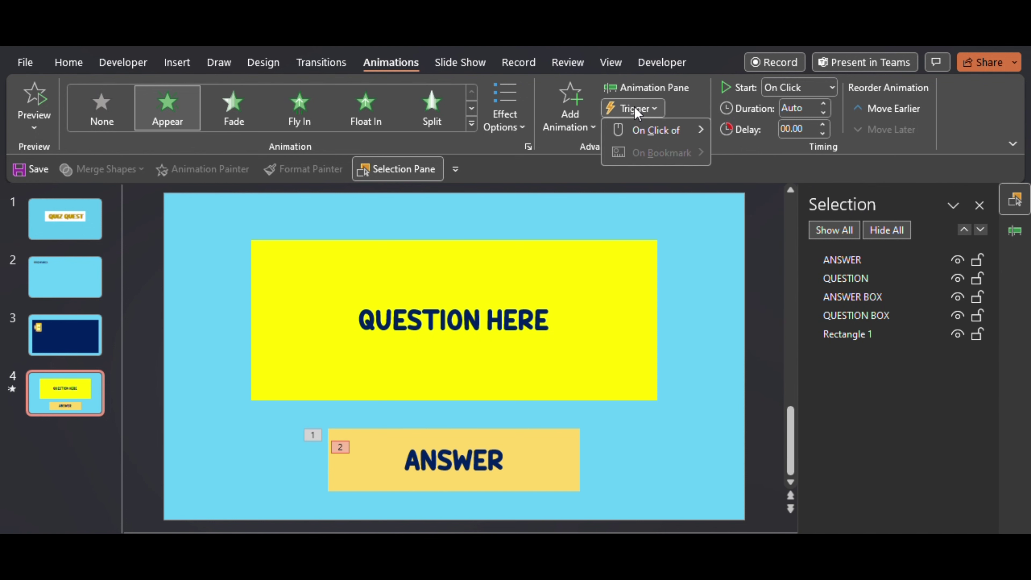
mouse_move(654, 129)
click(769, 175)
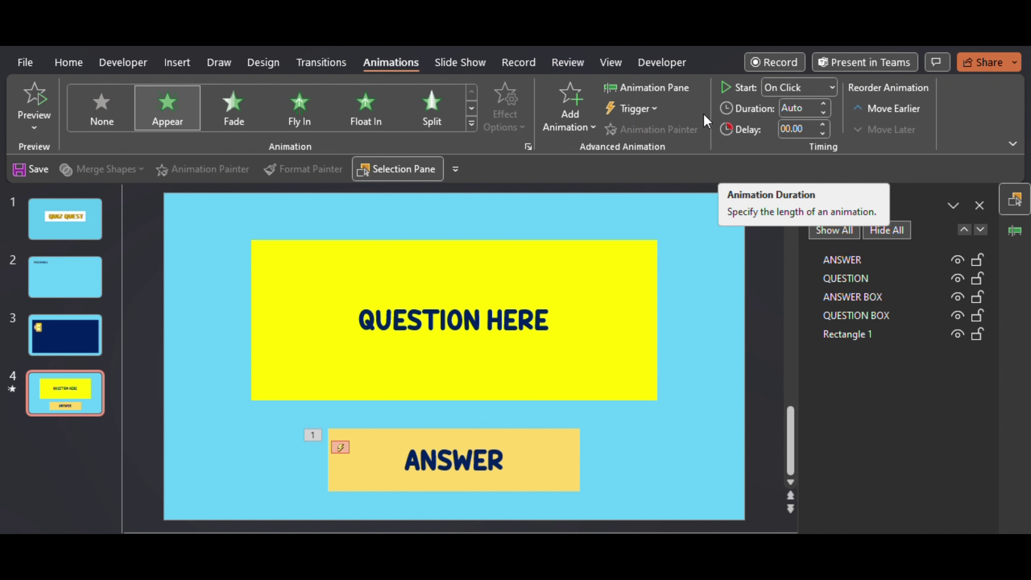
click(1015, 231)
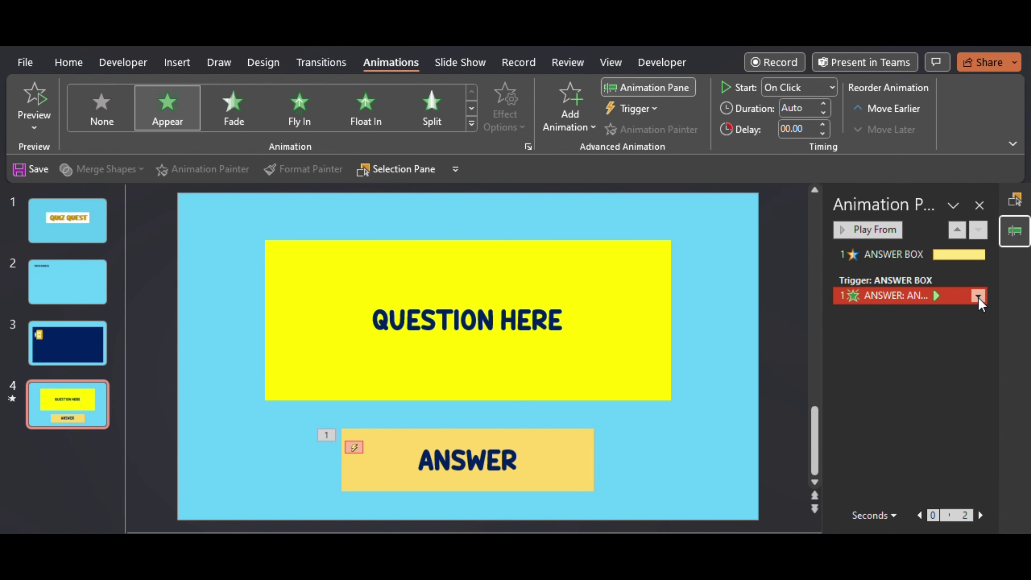
Move the animation under its trigger and set ANSWER to start With Previous
click(901, 254)
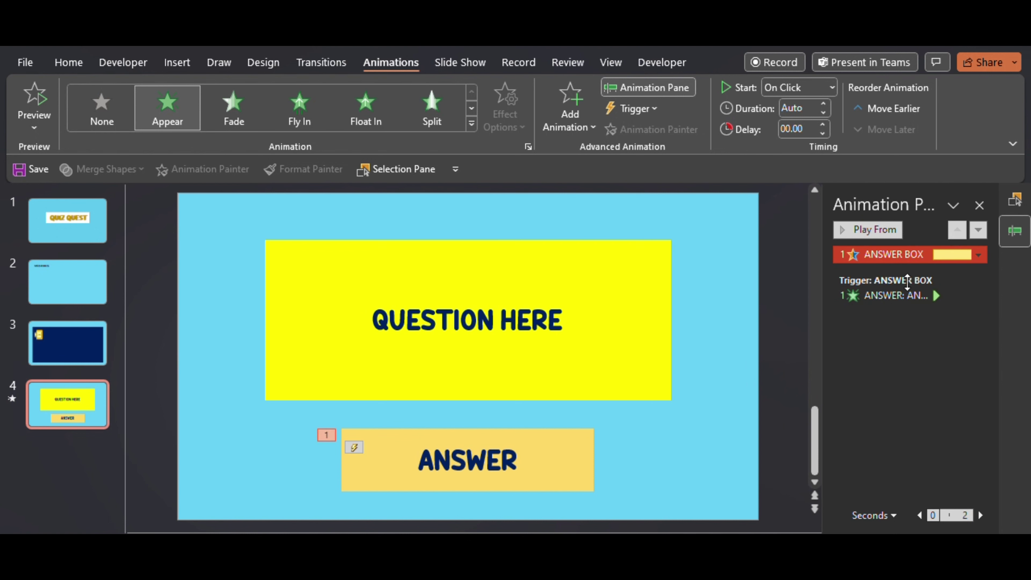
drag(906, 254, 891, 311)
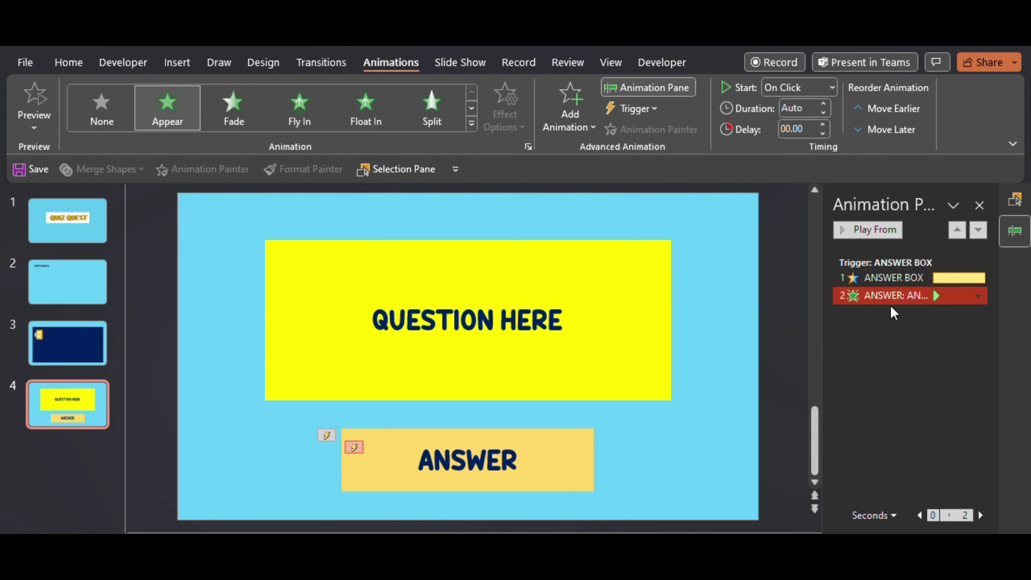
click(817, 88)
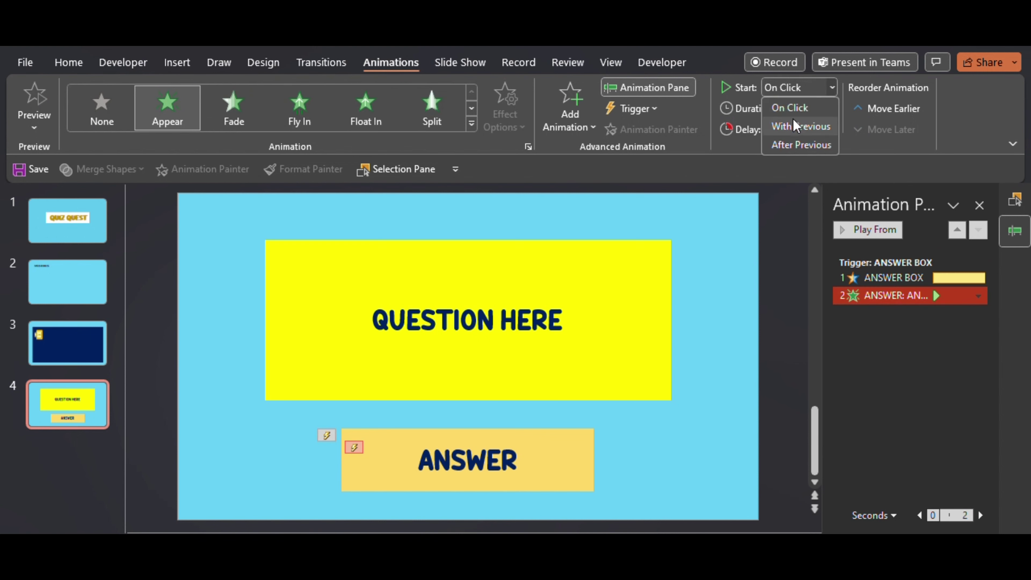
click(798, 127)
Add the CorrectAnswer.wav sound to the ANSWER Appear effect
click(978, 295)
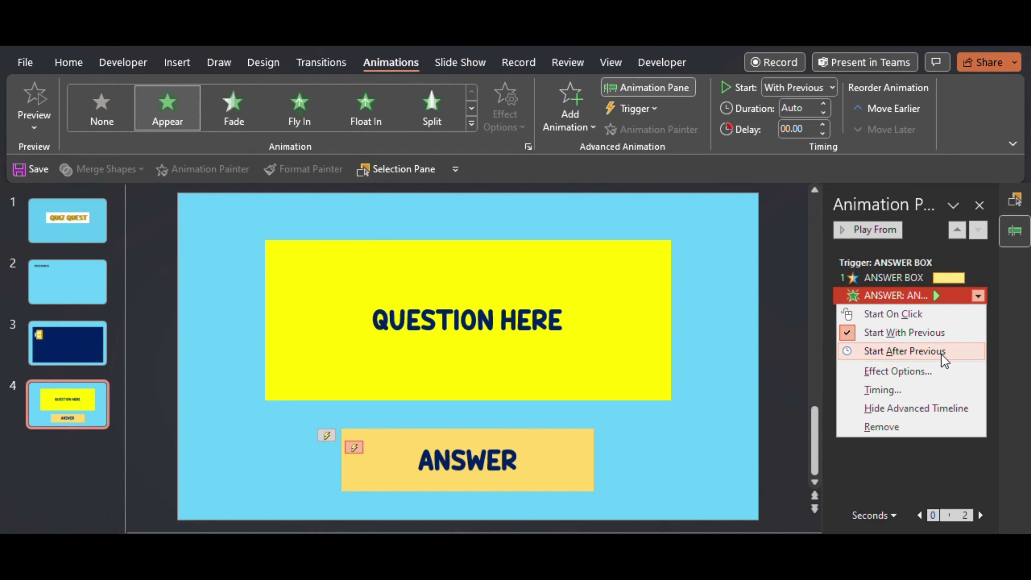
click(934, 370)
click(597, 230)
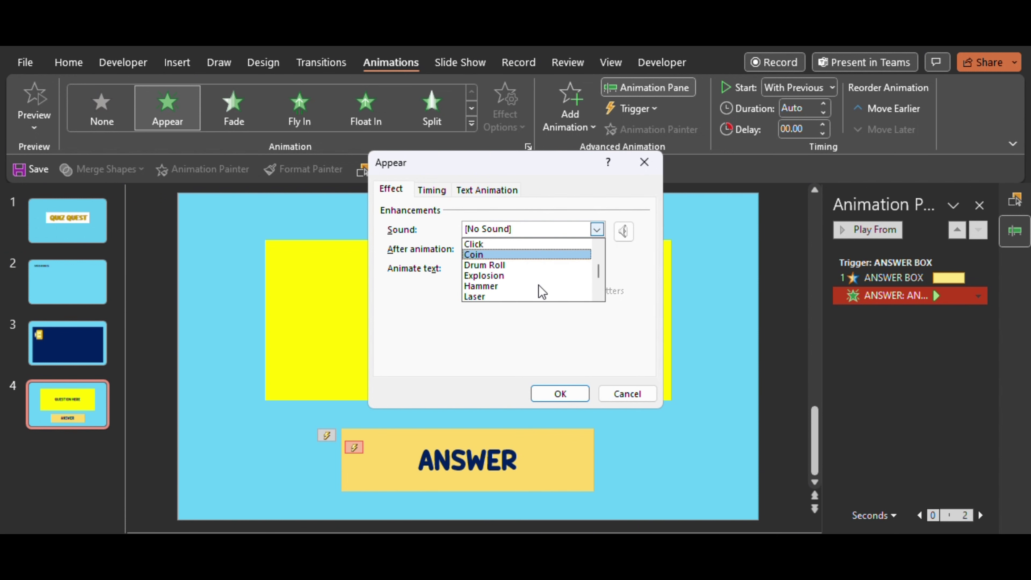
scroll(541, 292, up, 1)
scroll(542, 290, down, 1)
scroll(540, 291, down, 3)
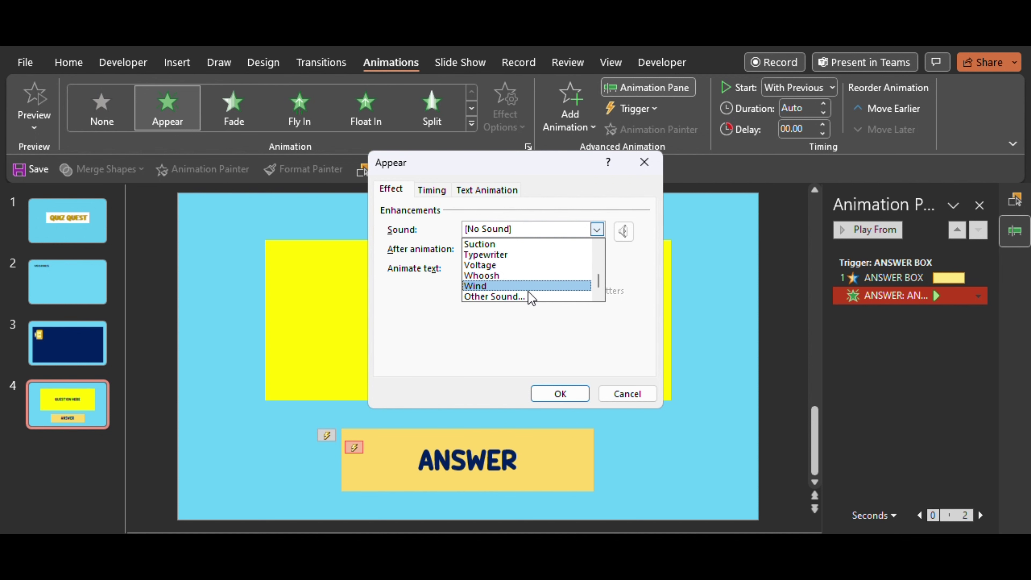
click(526, 298)
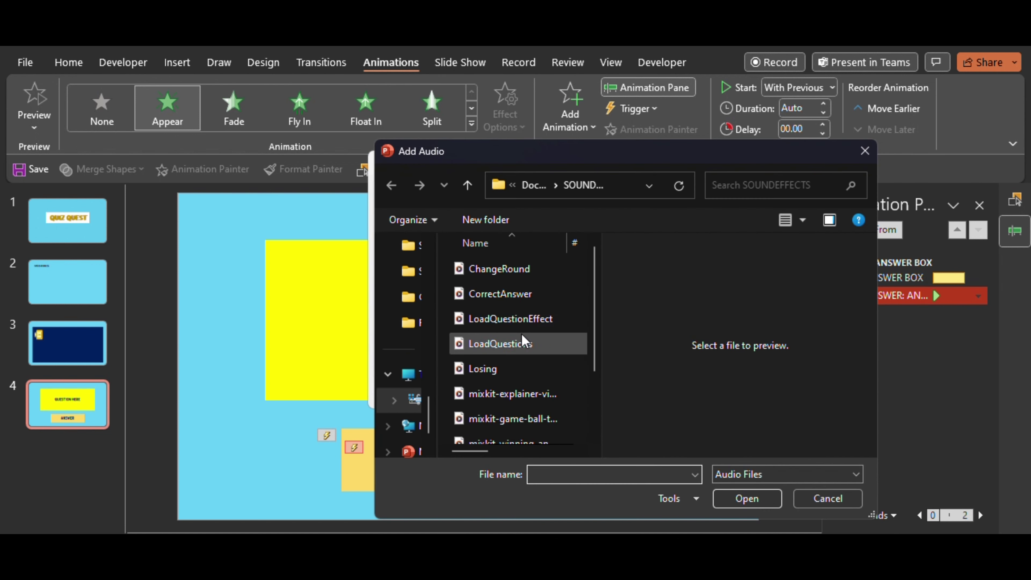
click(526, 302)
click(743, 504)
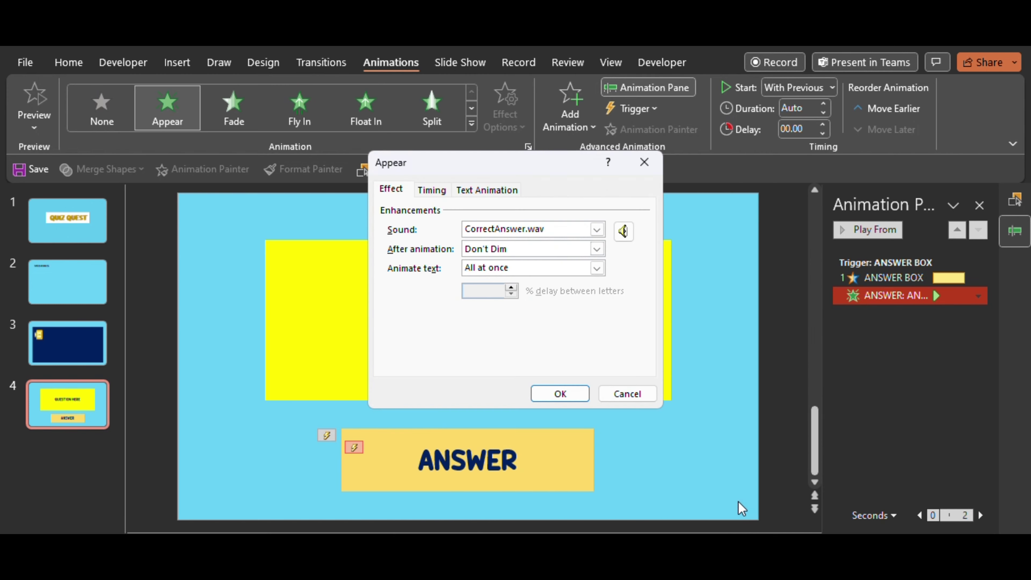
click(560, 395)
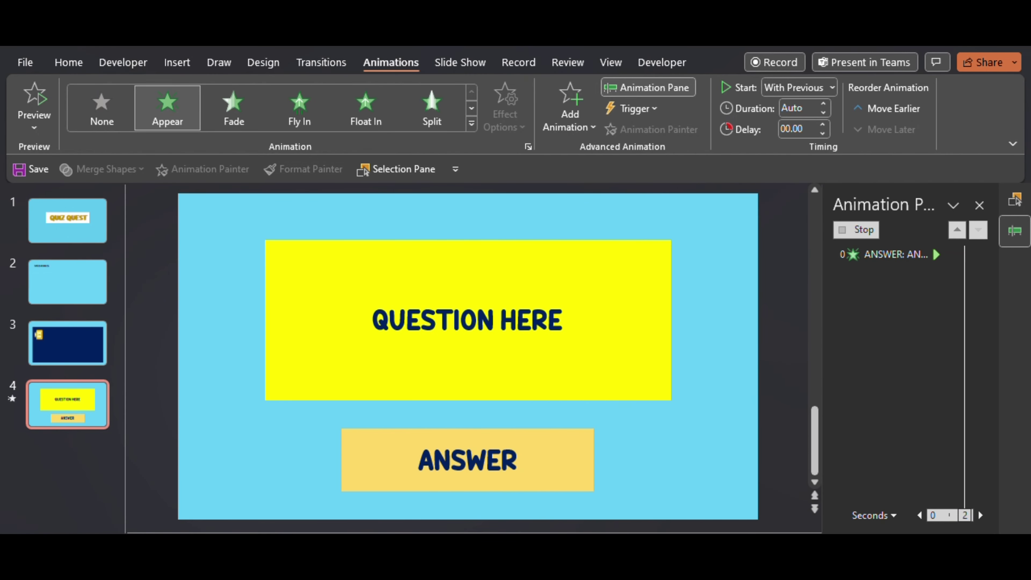
Test the answer reveal in a slide show from the current slide
key(shift+F5)
click(516, 493)
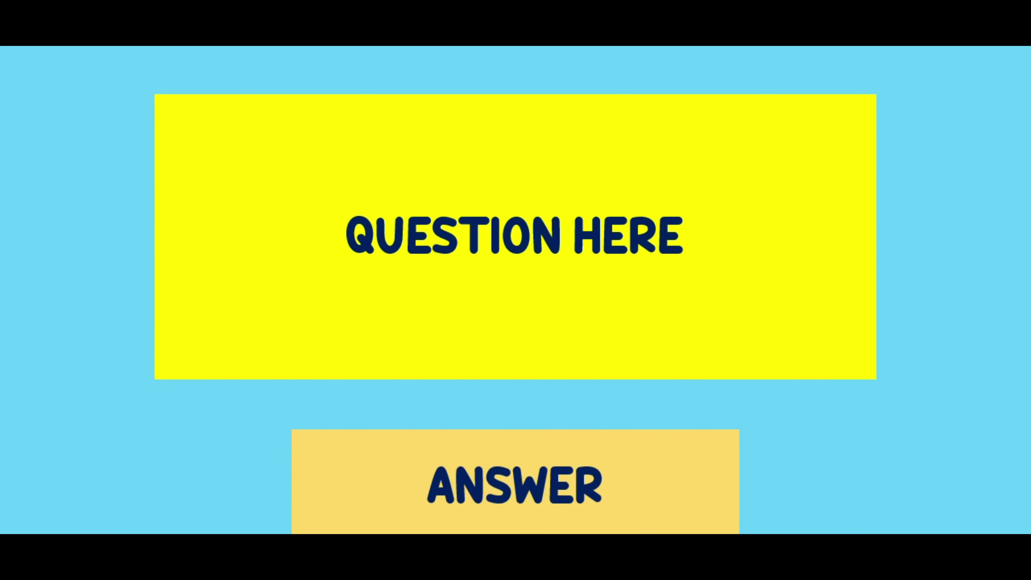
key(Escape)
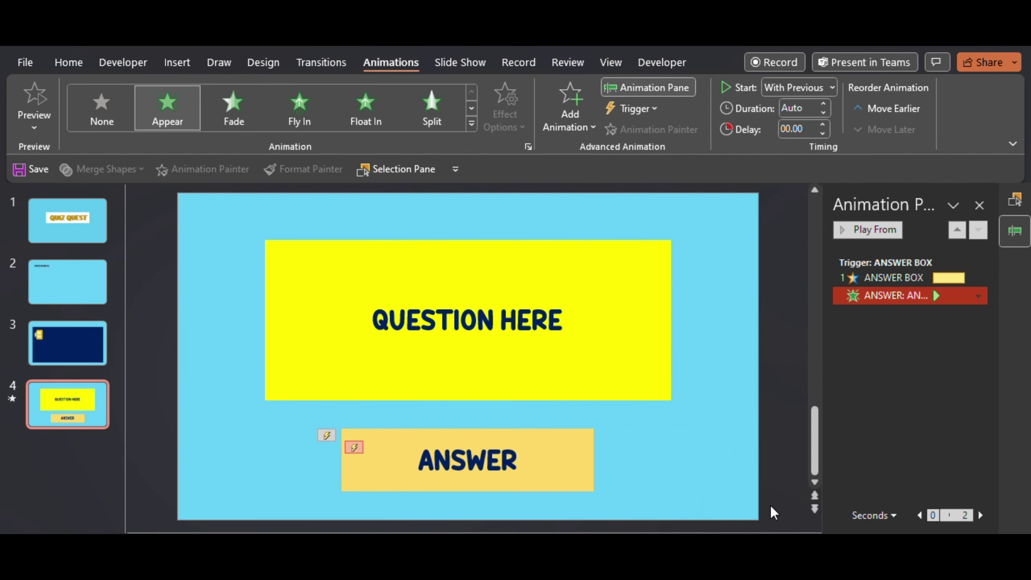
click(177, 62)
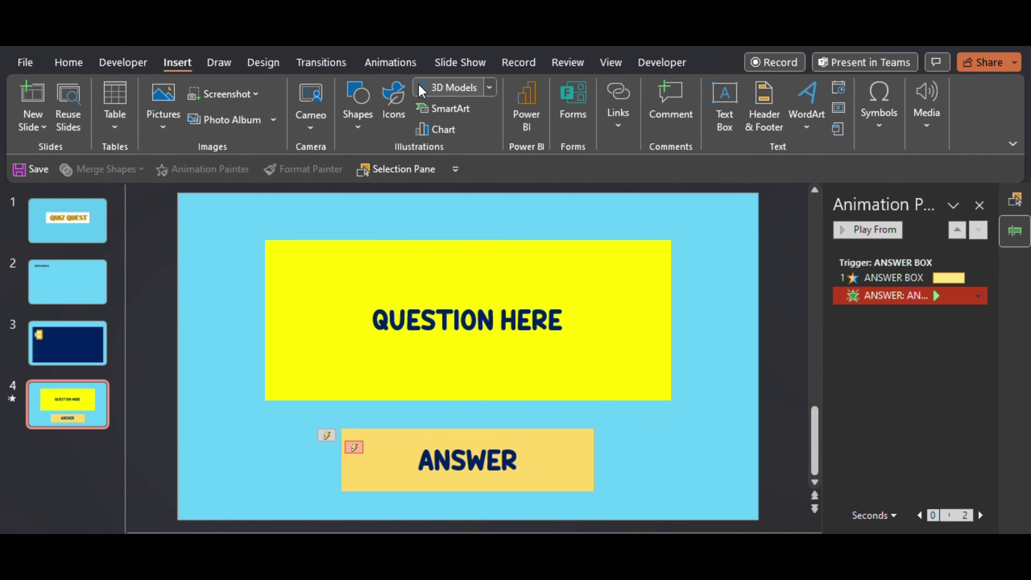
Insert the house-with-heart icon found under HOME, place it bottom-right and fill it pink
click(391, 106)
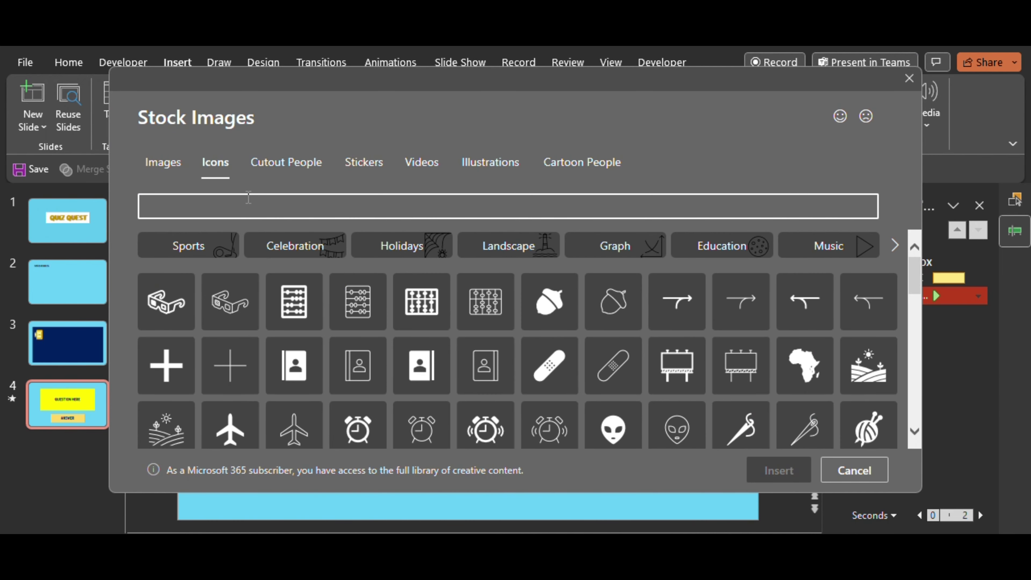
text(OME)
scroll(646, 366, down, 2)
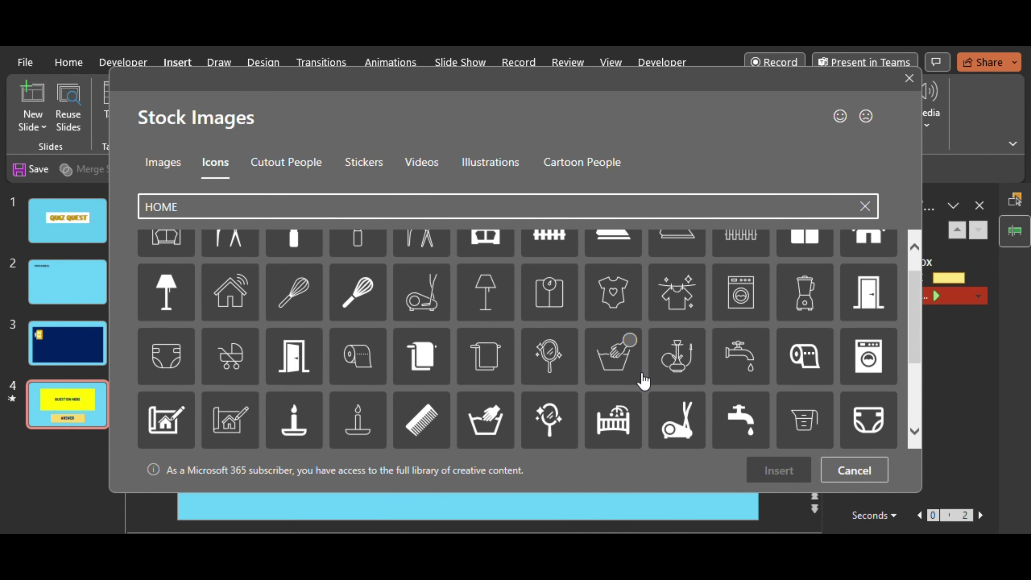
scroll(487, 266, down, 5)
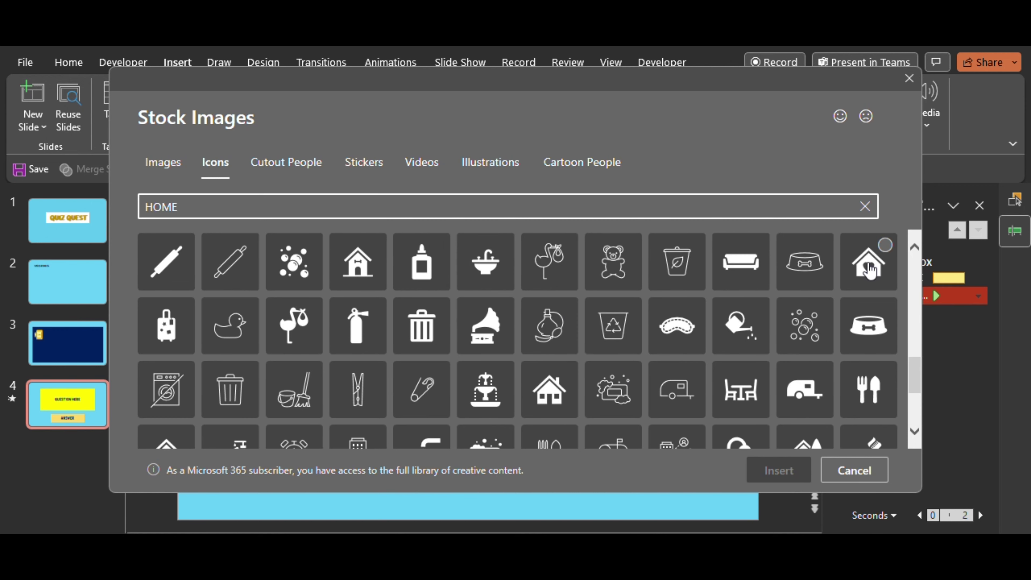
click(869, 268)
click(788, 472)
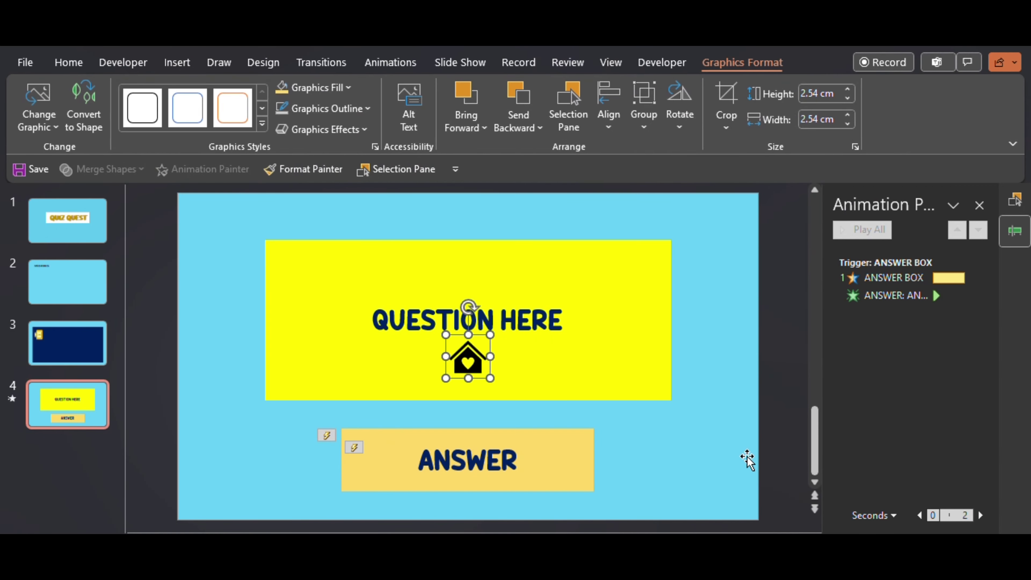
drag(496, 377, 748, 505)
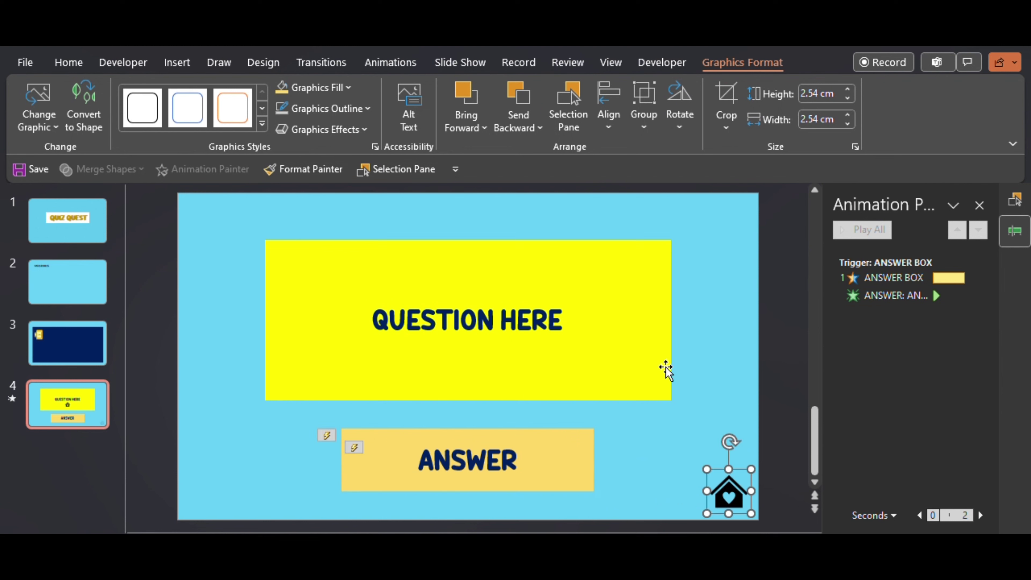
click(316, 91)
click(283, 286)
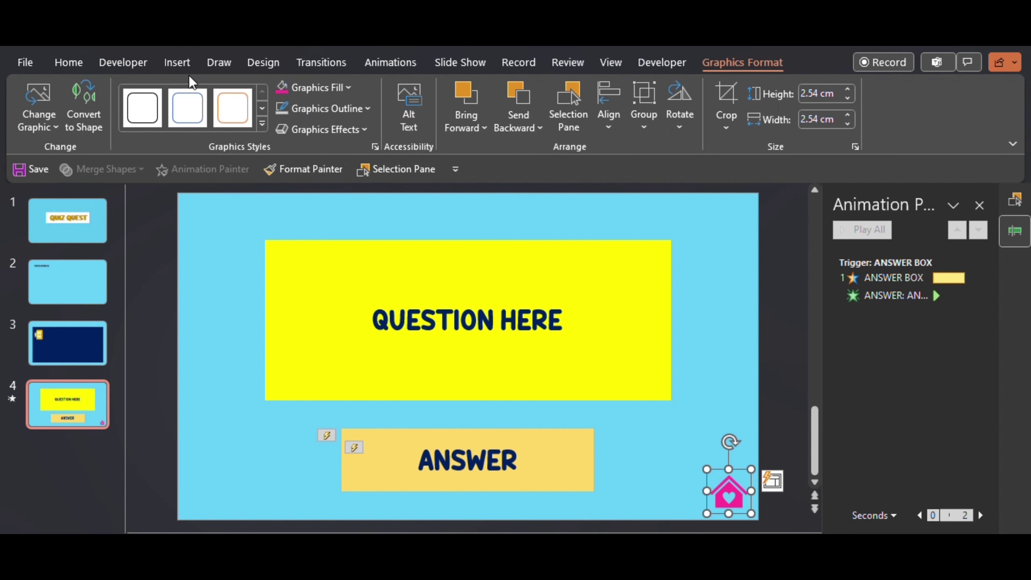
click(182, 63)
Give the house icon a hyperlink action to Slide 3, then go to slide 3
click(629, 137)
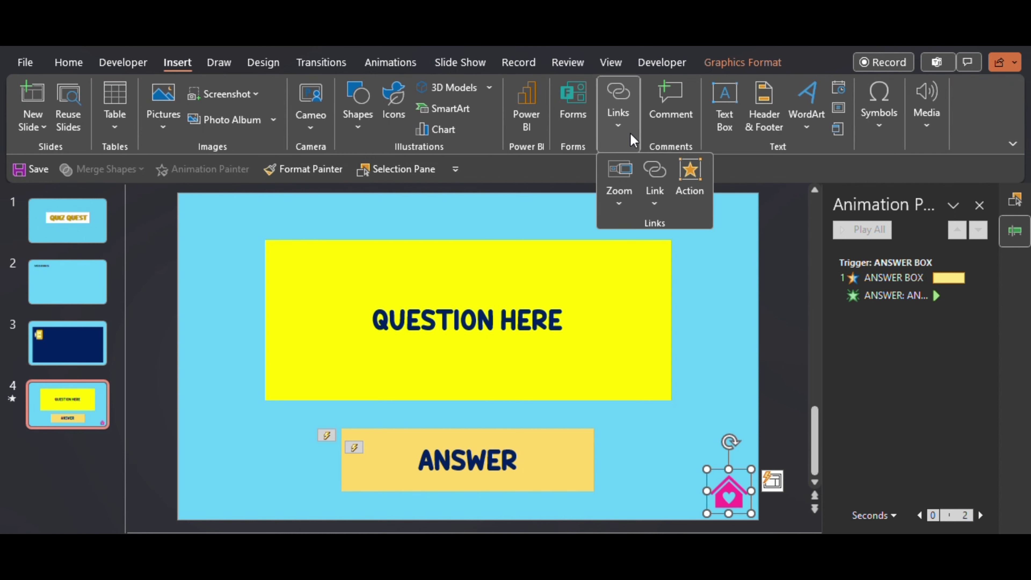
click(690, 175)
click(455, 229)
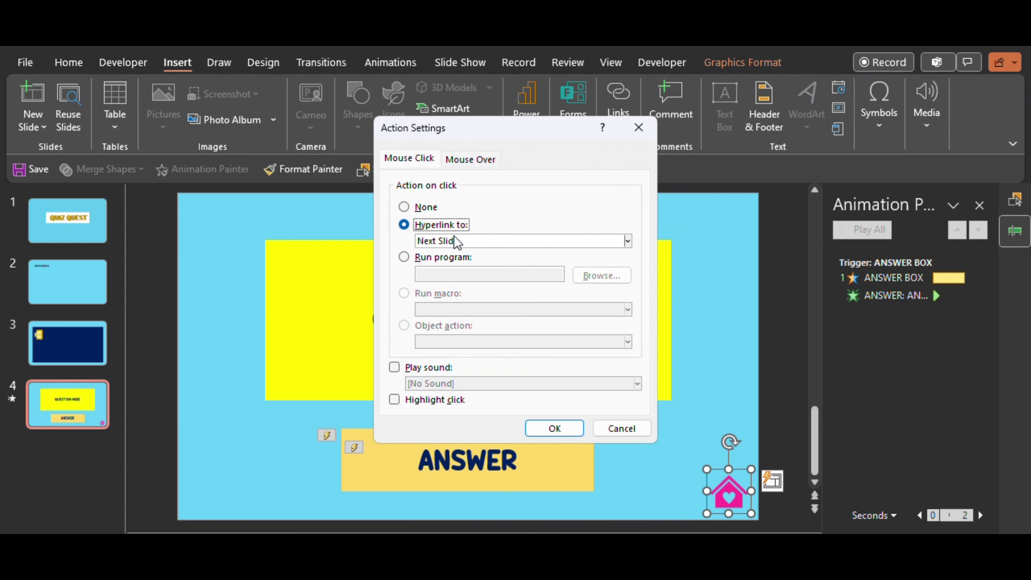
click(462, 242)
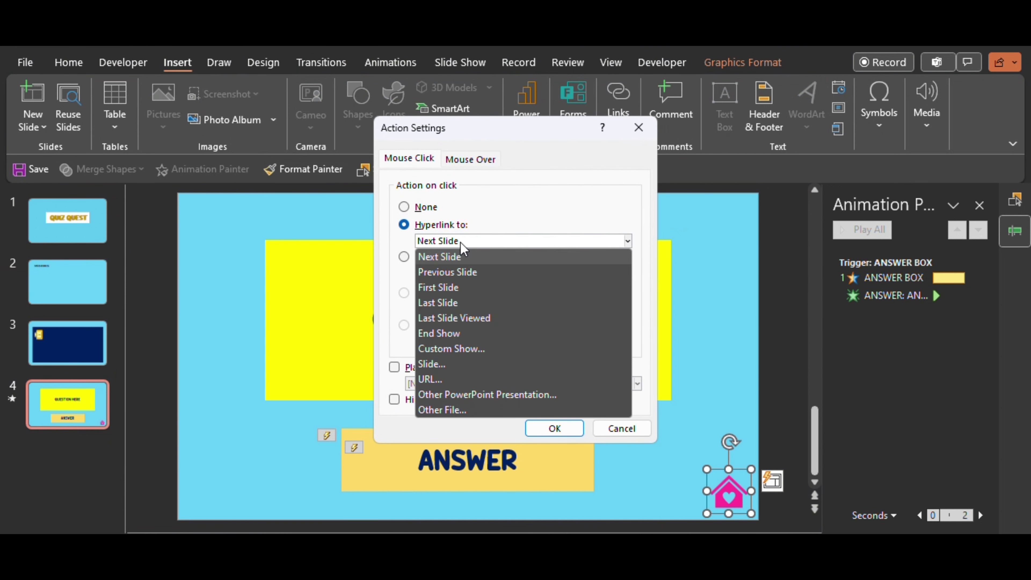
click(477, 364)
click(370, 235)
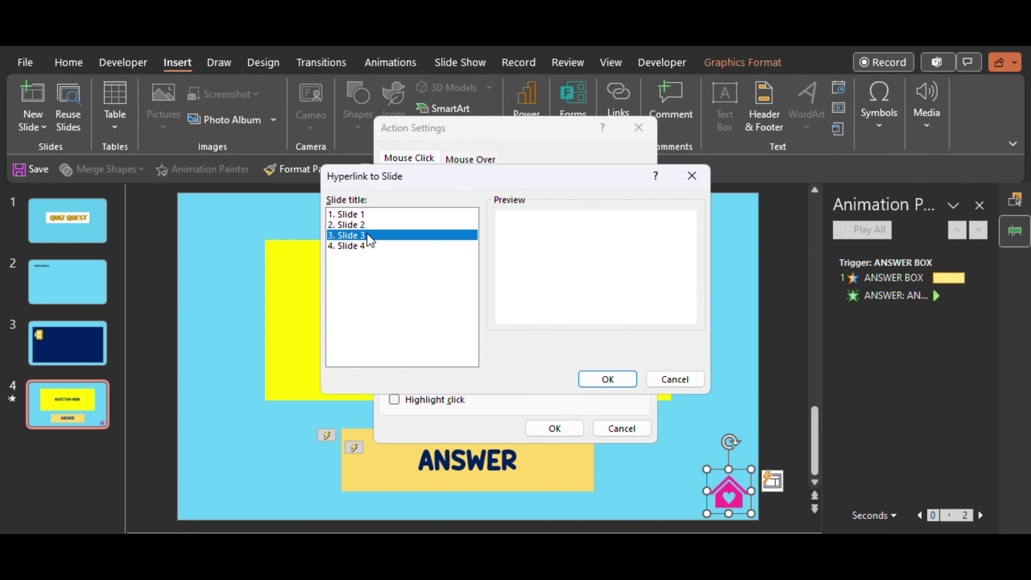
click(613, 383)
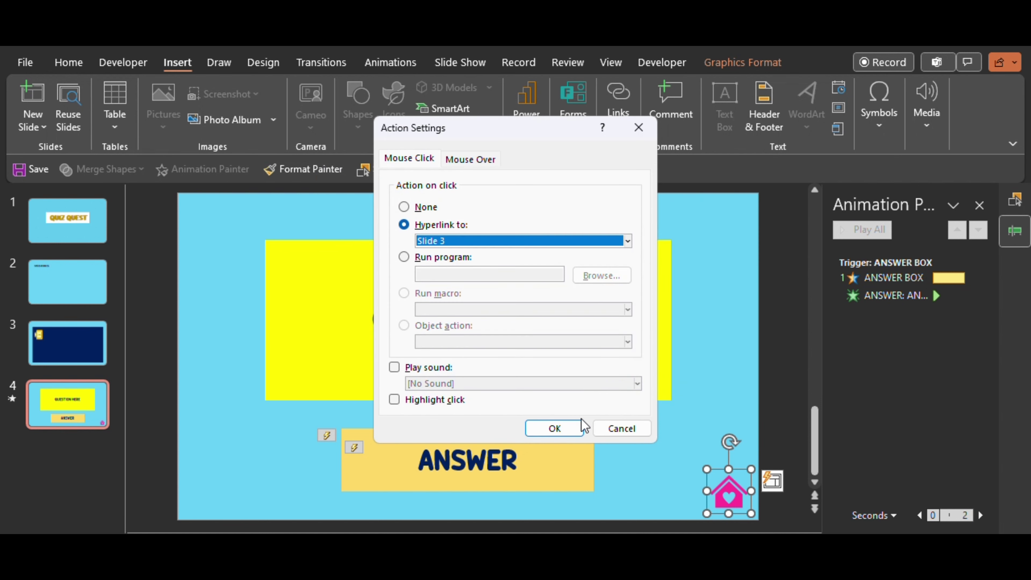
click(569, 428)
click(67, 344)
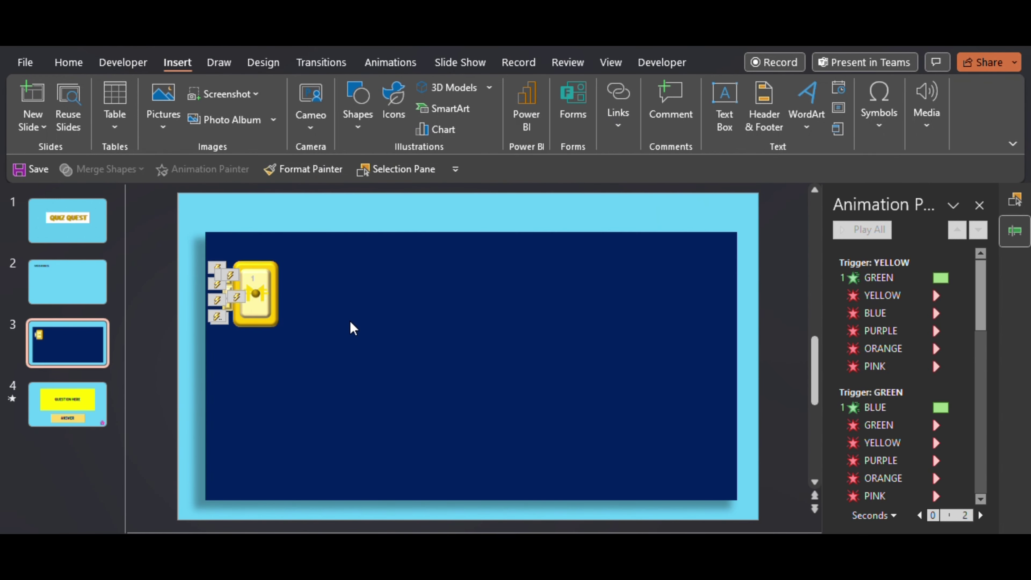
Hyperlink the yellow numbered card on slide 3 to Slide 4
click(885, 366)
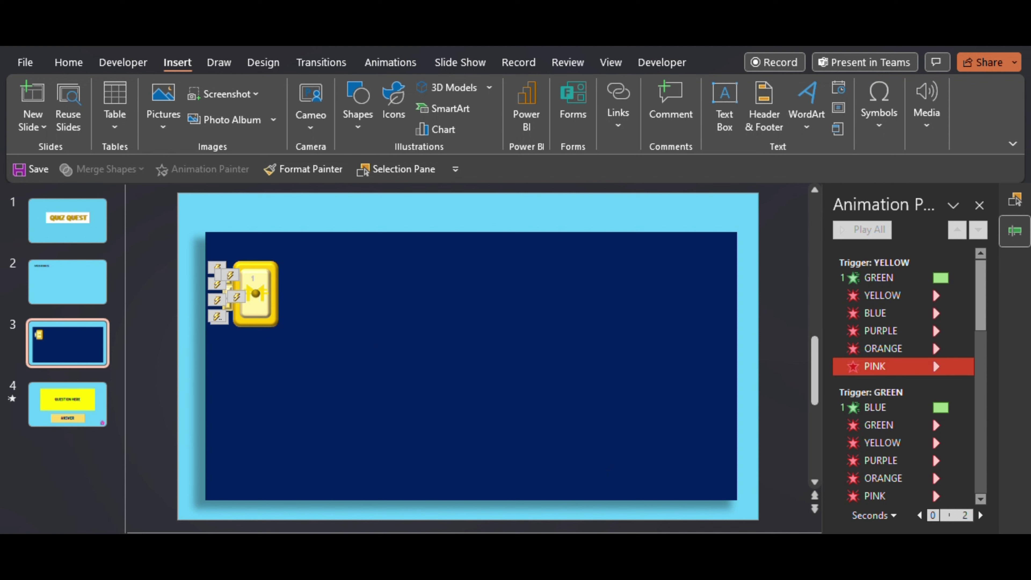
scroll(467, 356, up, 2)
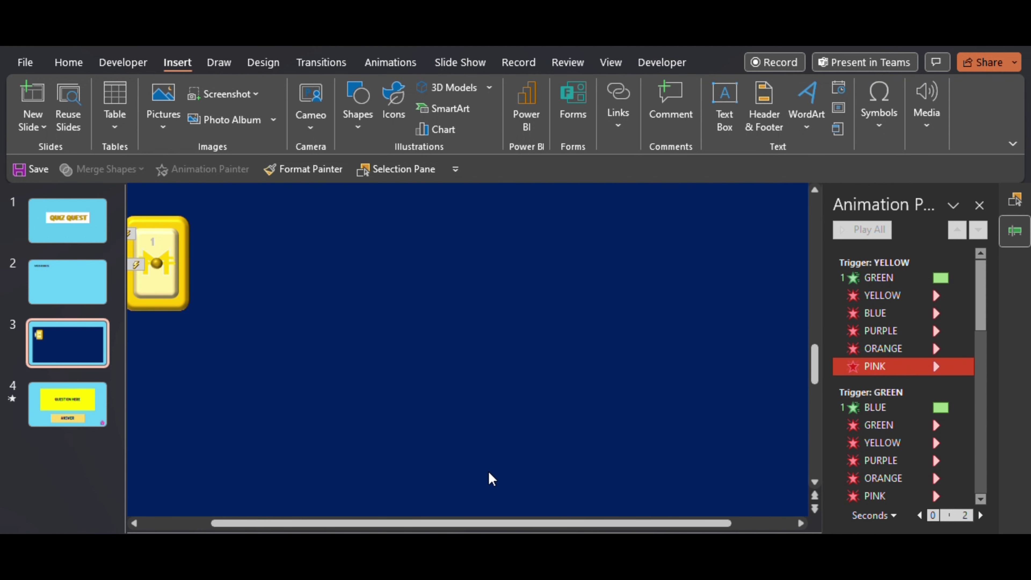
drag(490, 524, 315, 483)
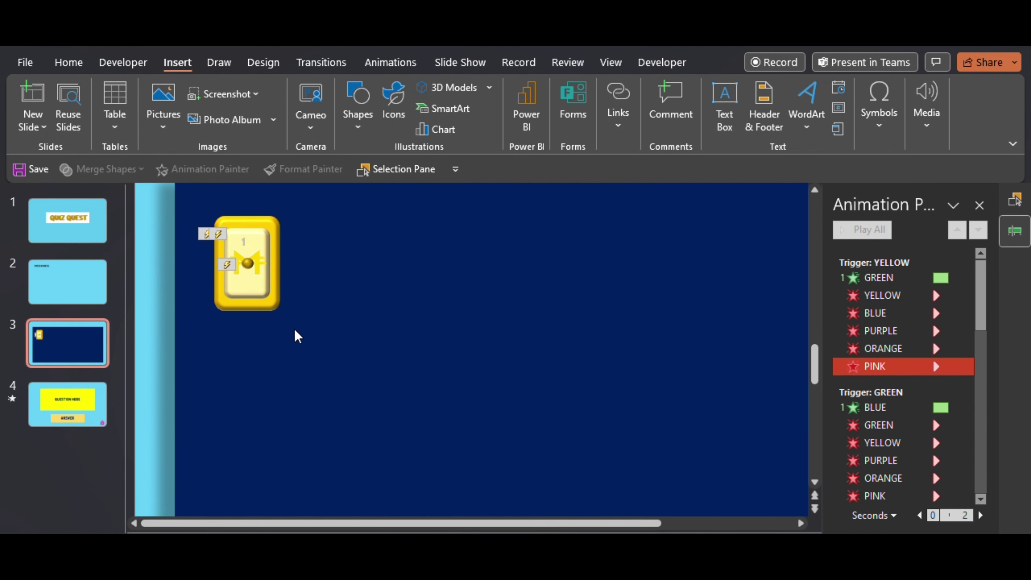
click(246, 266)
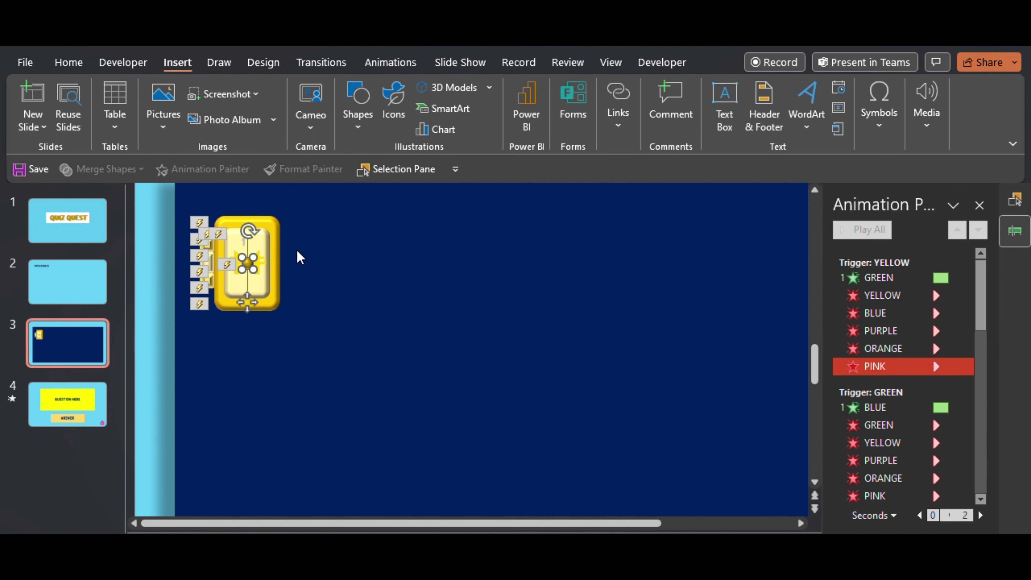
click(630, 134)
click(690, 175)
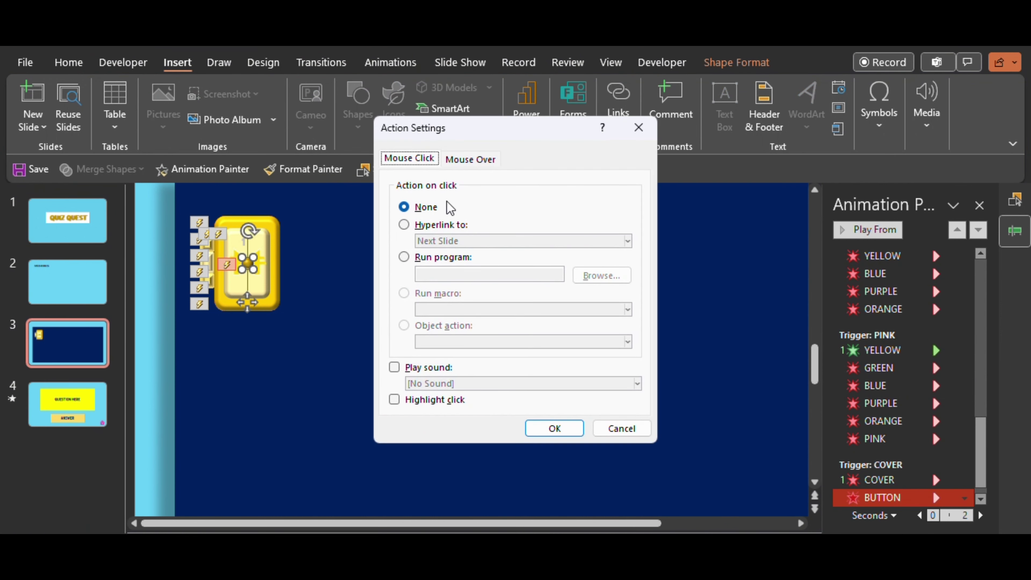
click(442, 226)
click(447, 241)
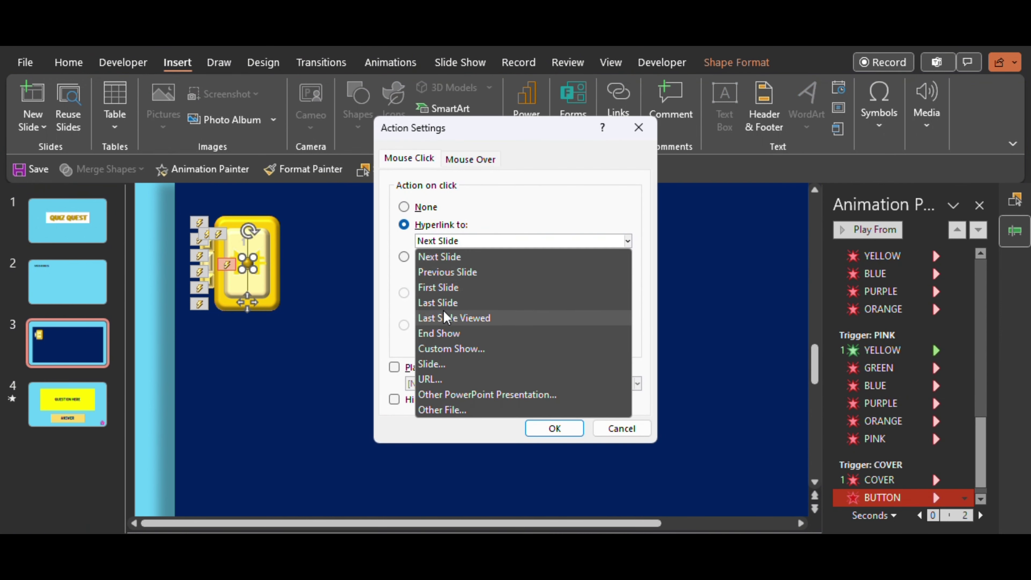
click(431, 364)
click(352, 246)
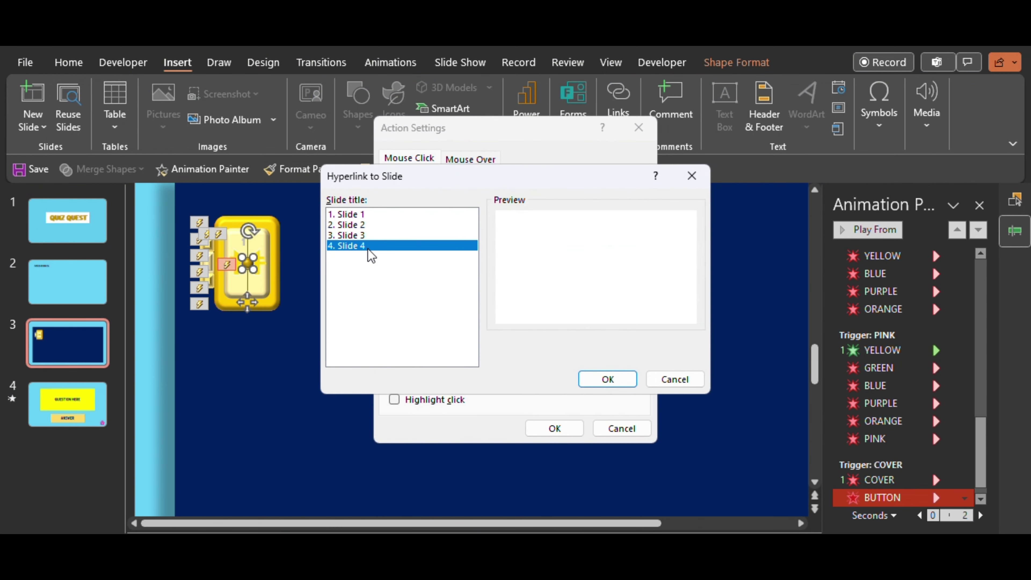
click(606, 381)
Make the card's click action play the Chime sound
click(396, 367)
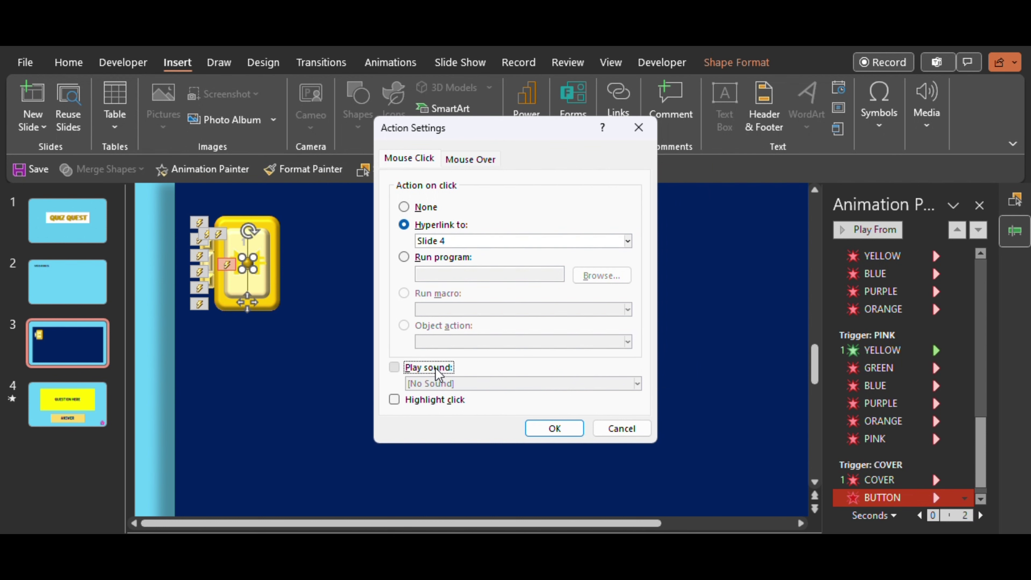
click(451, 384)
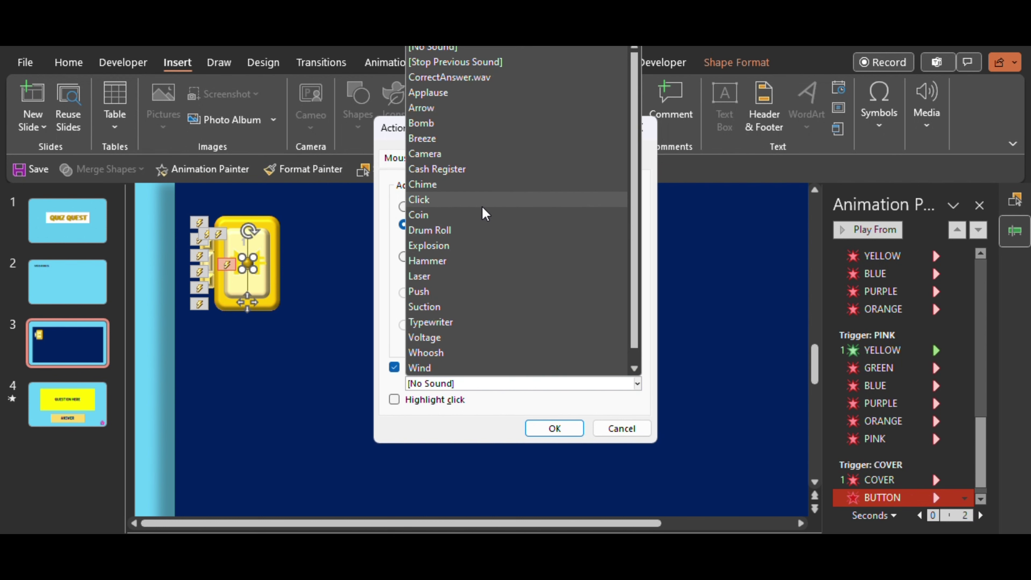
click(475, 185)
click(549, 431)
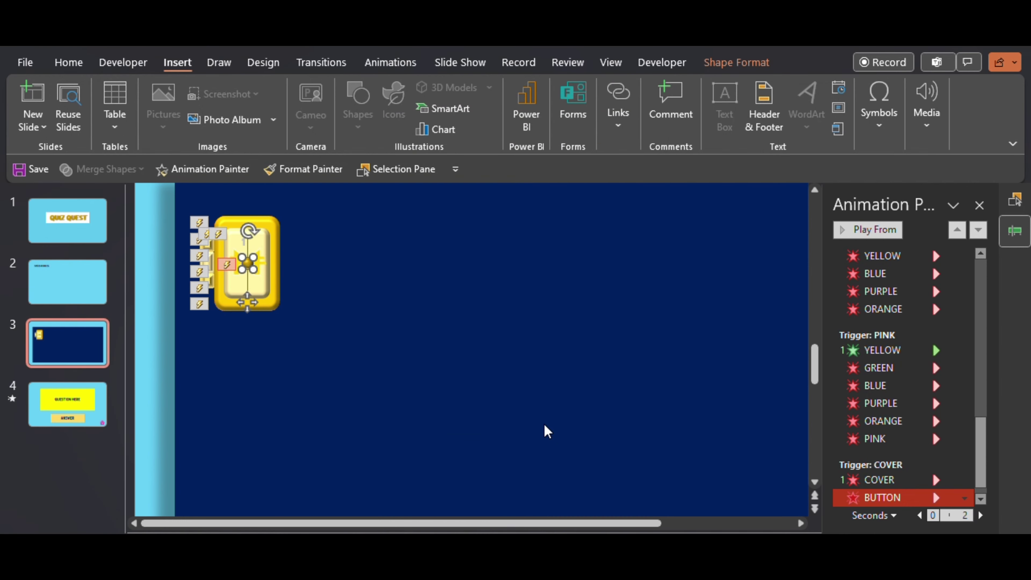
Draw a pink rounded rectangle beneath the QUIZ QUEST title on slide 1
click(98, 238)
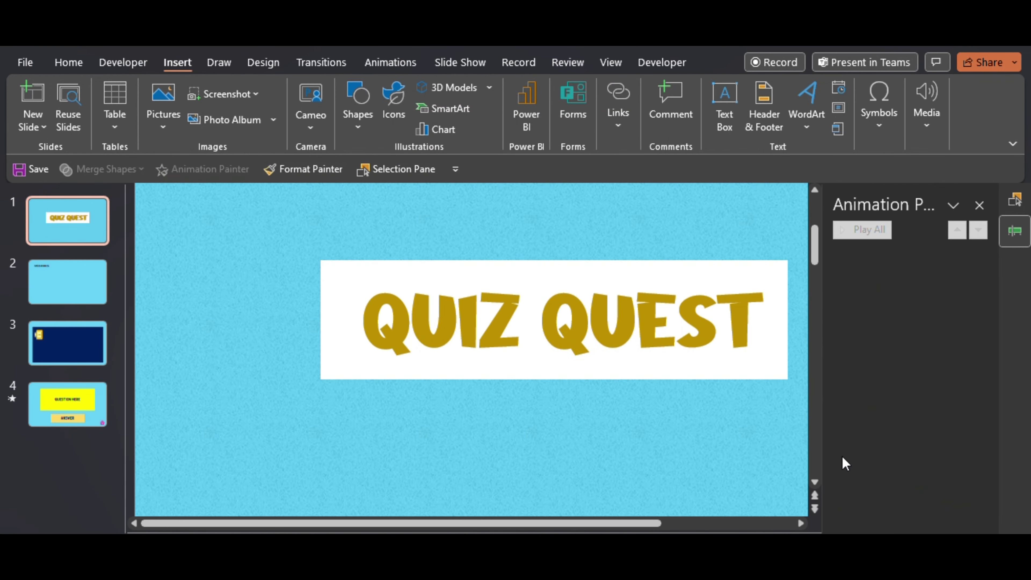
scroll(788, 296, down, 2)
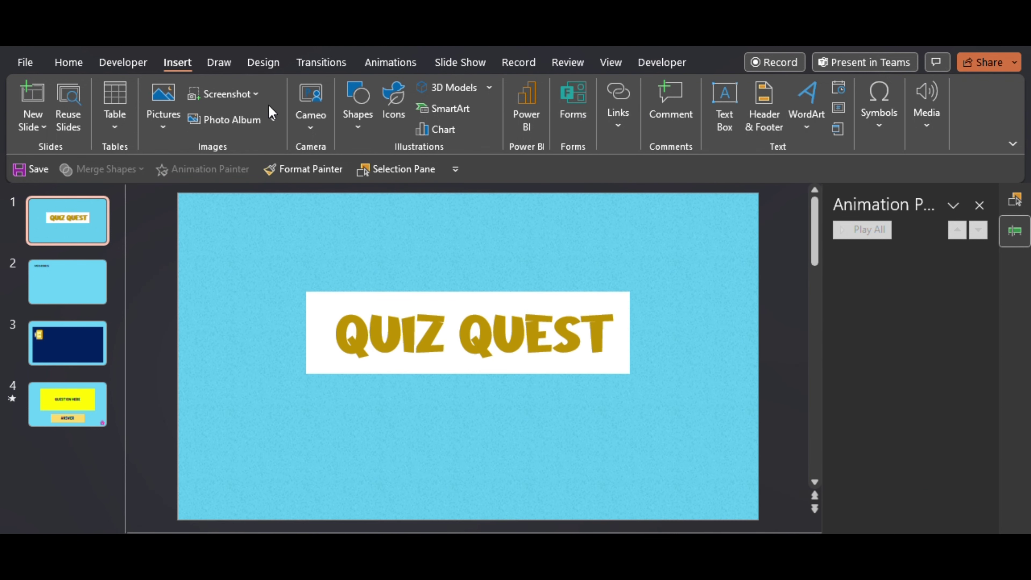
click(357, 105)
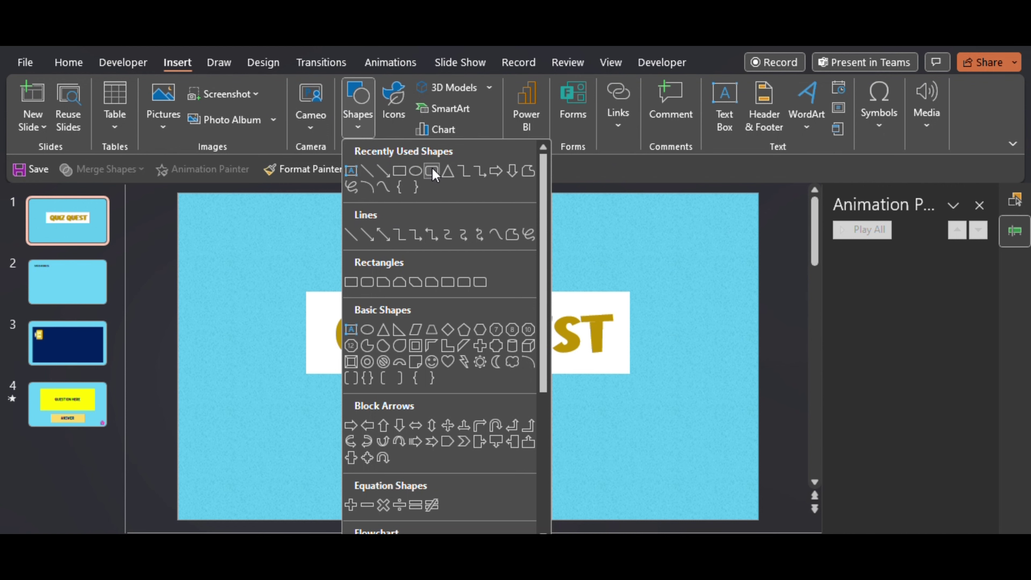
click(432, 170)
drag(426, 478, 513, 505)
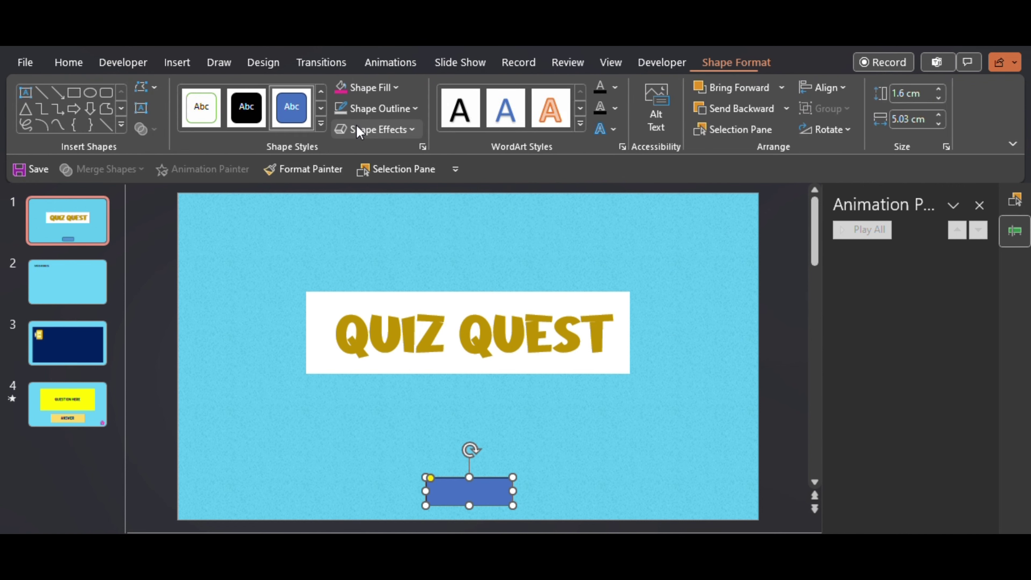
click(343, 93)
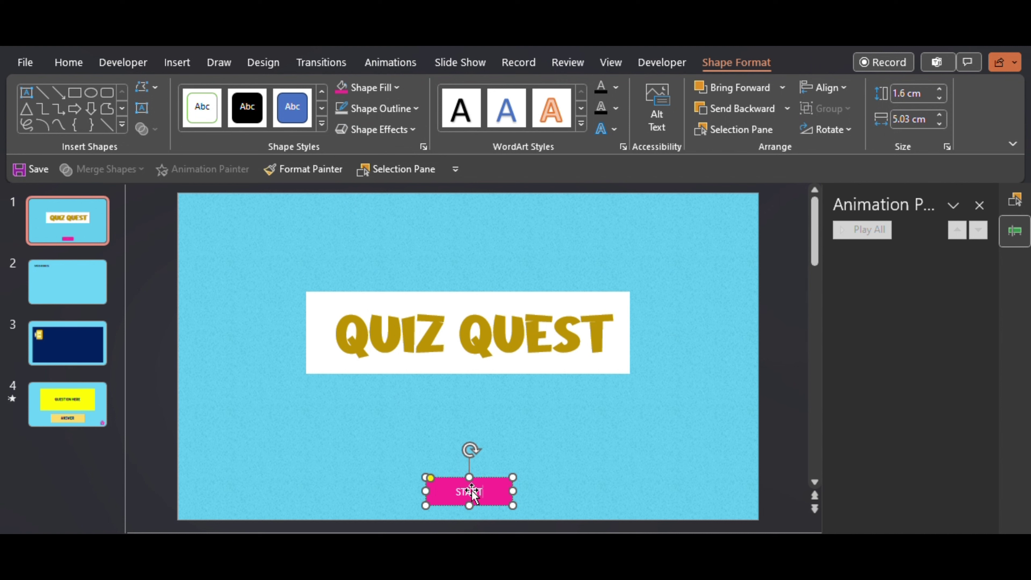
Format the START label as ADLaM Display 28 pt in dark navy
key(ctrl+a)
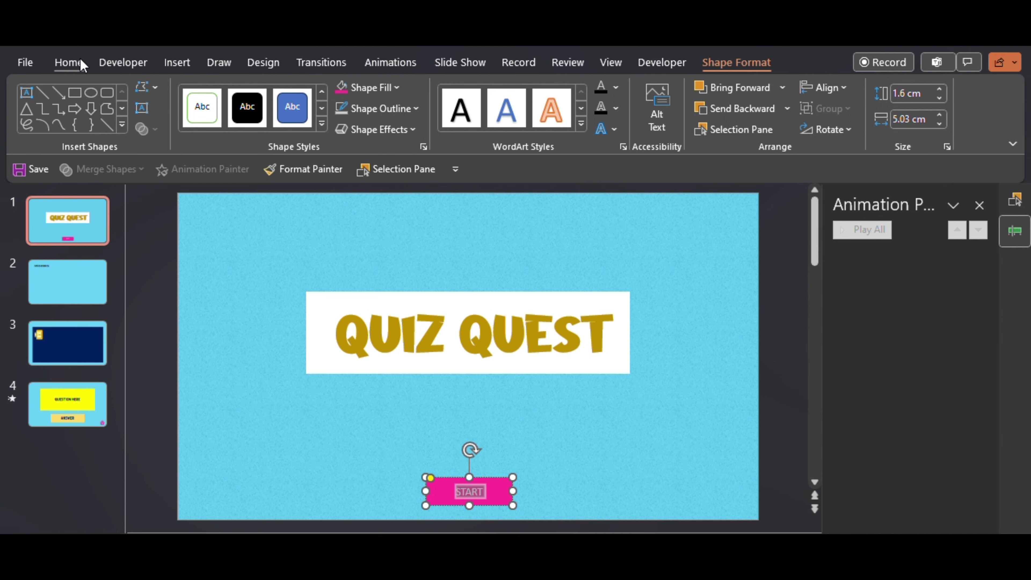
click(68, 62)
click(335, 87)
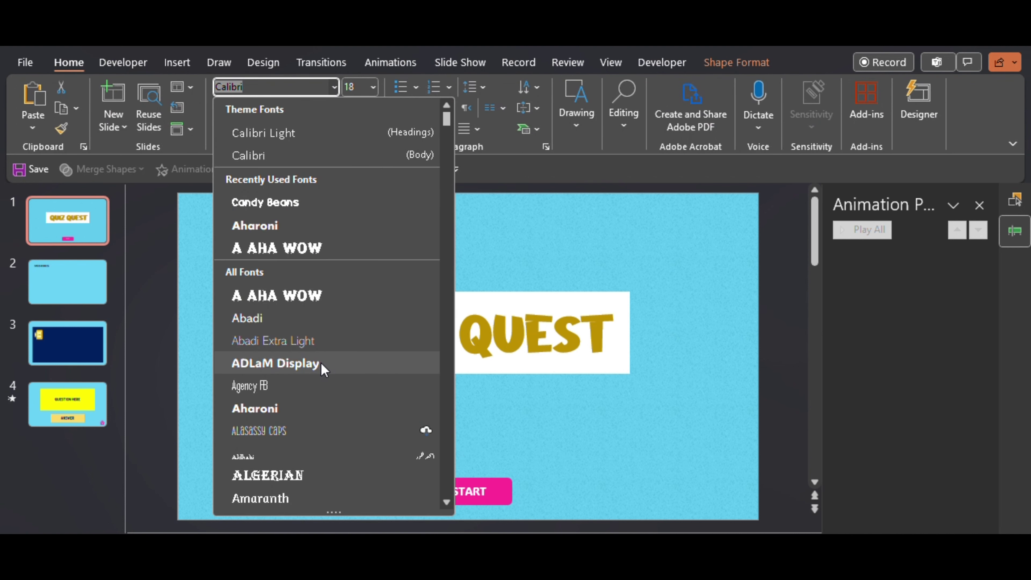
click(324, 367)
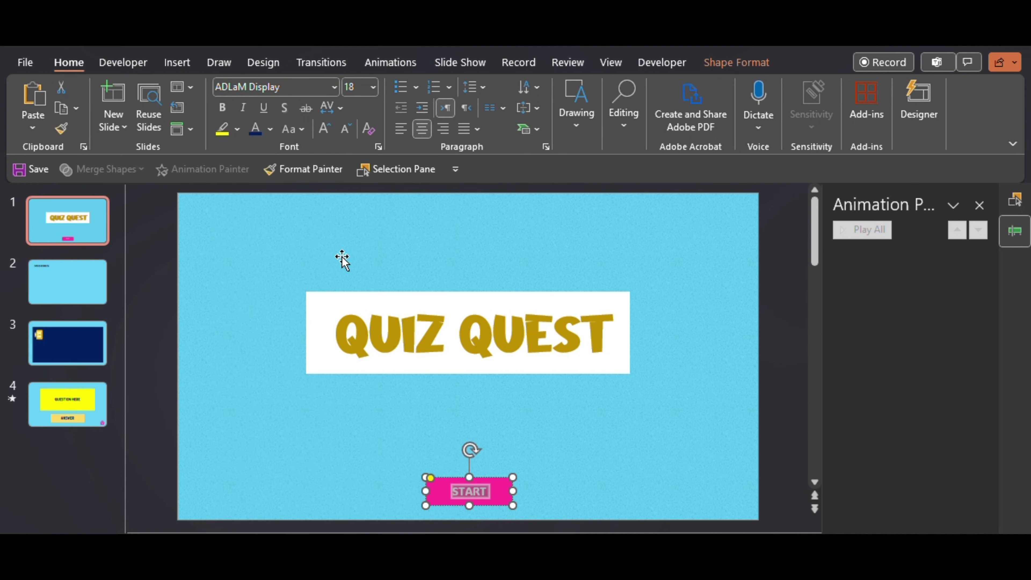
click(321, 127)
click(323, 127)
click(323, 127)
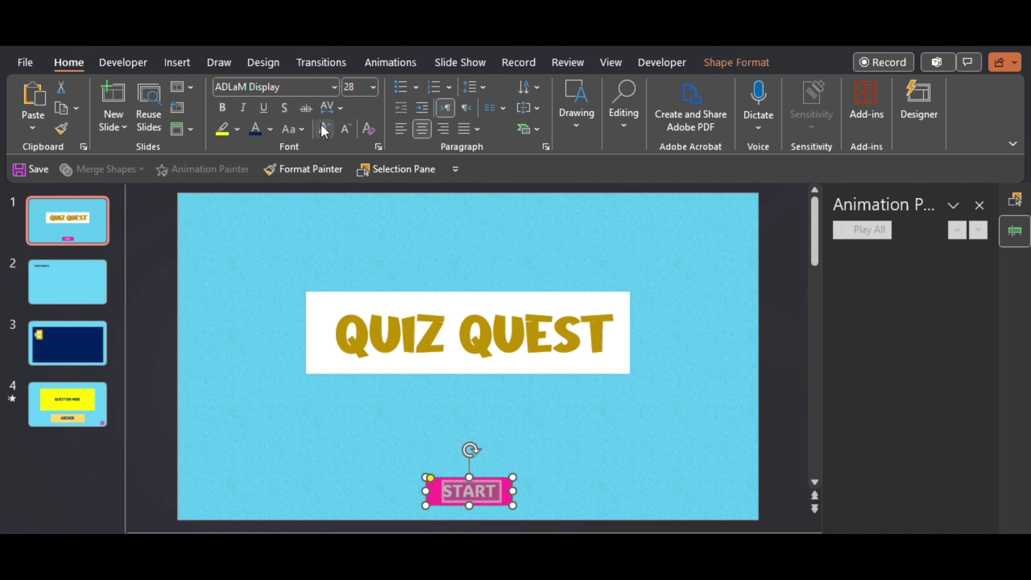
click(252, 129)
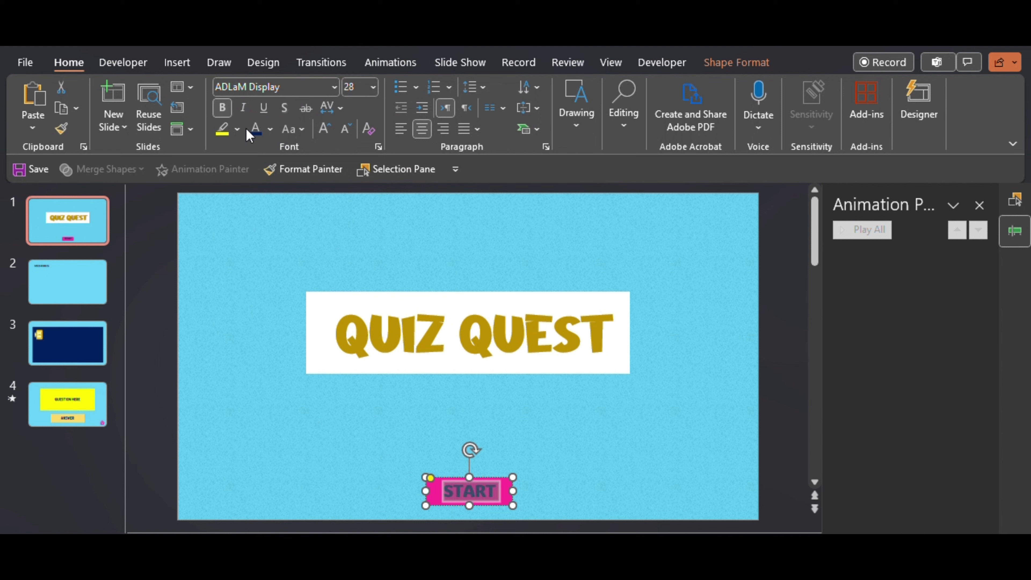
click(588, 479)
click(507, 491)
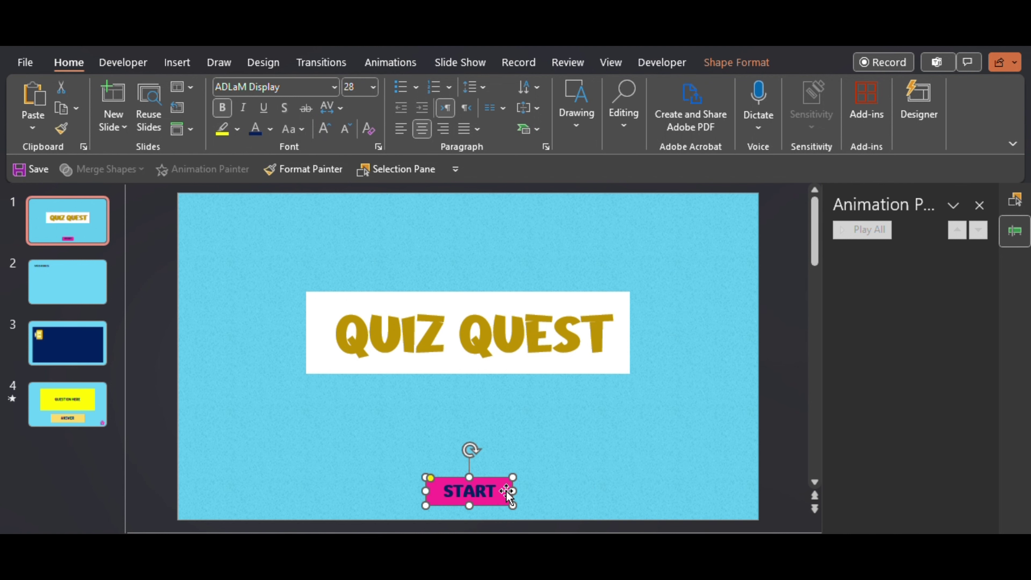
Insert a NEXT arrow icon on MECHANICS, sized 2.21 cm bottom-right, filled pink
click(92, 300)
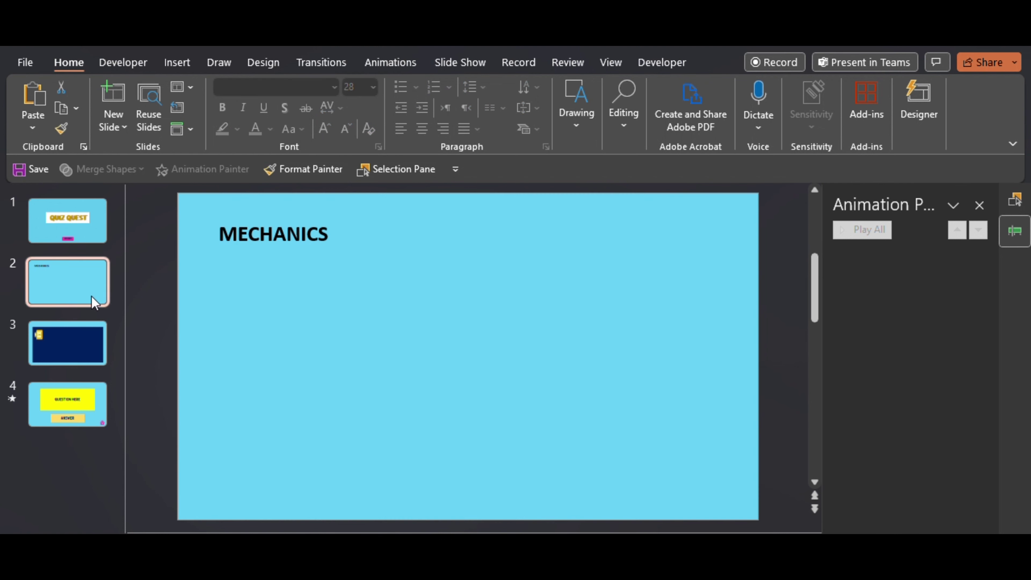
click(191, 69)
click(369, 114)
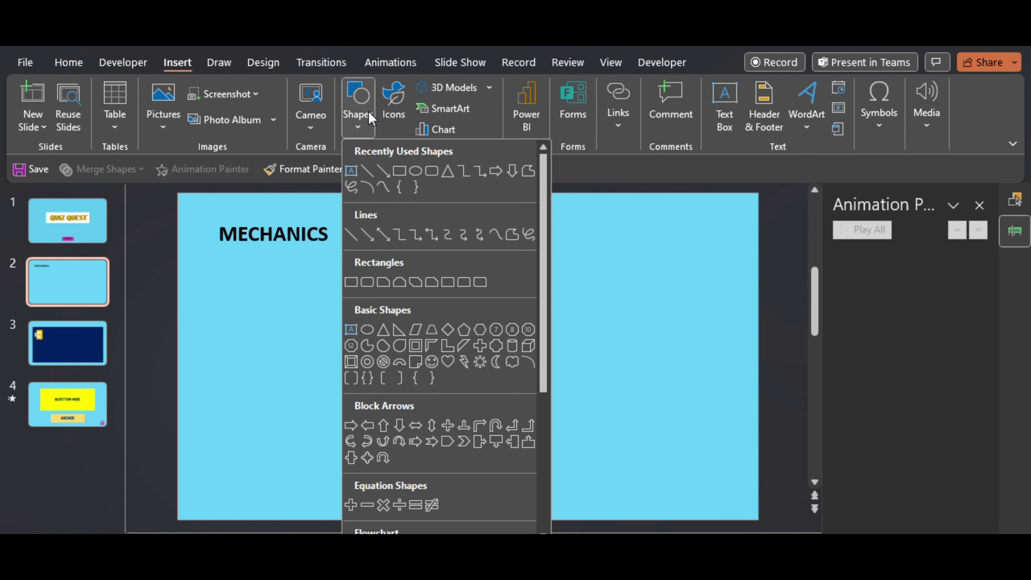
click(388, 110)
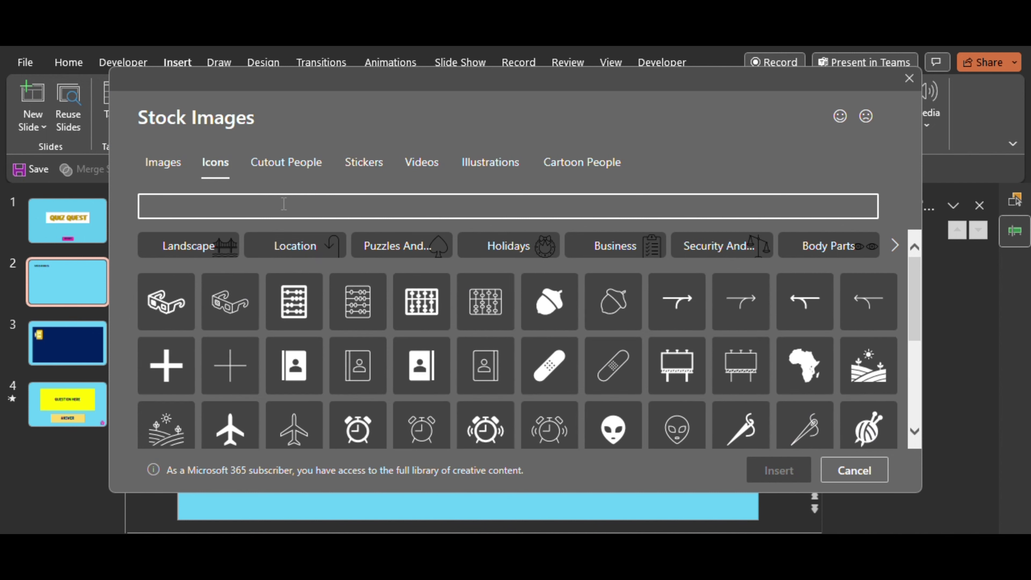
text(NEXT)
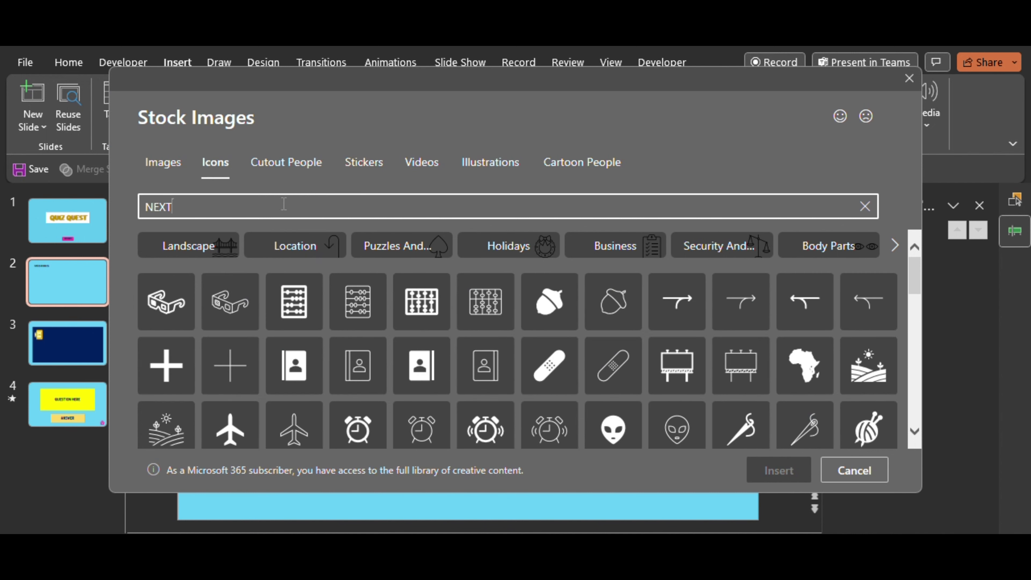
click(189, 261)
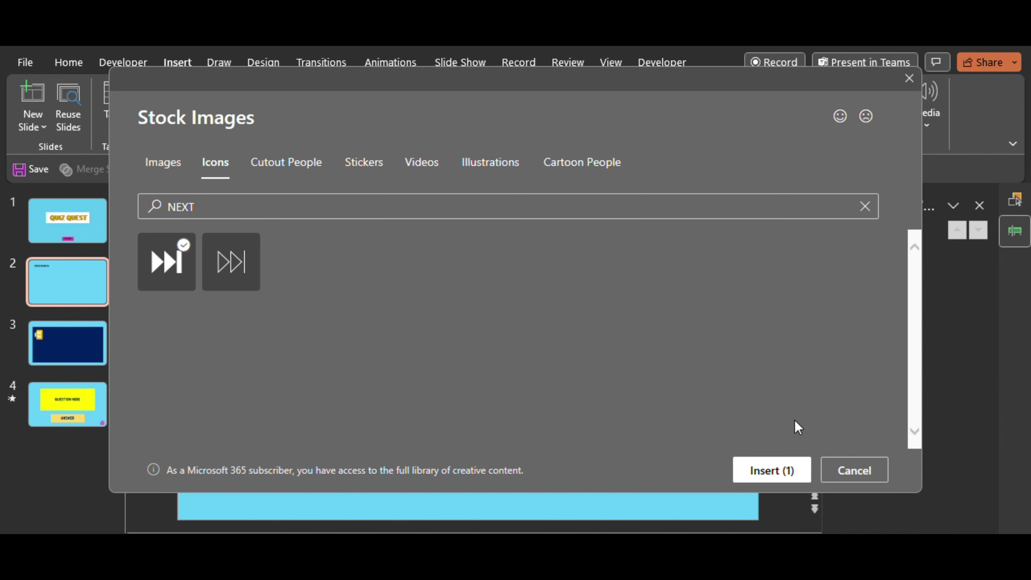
click(781, 470)
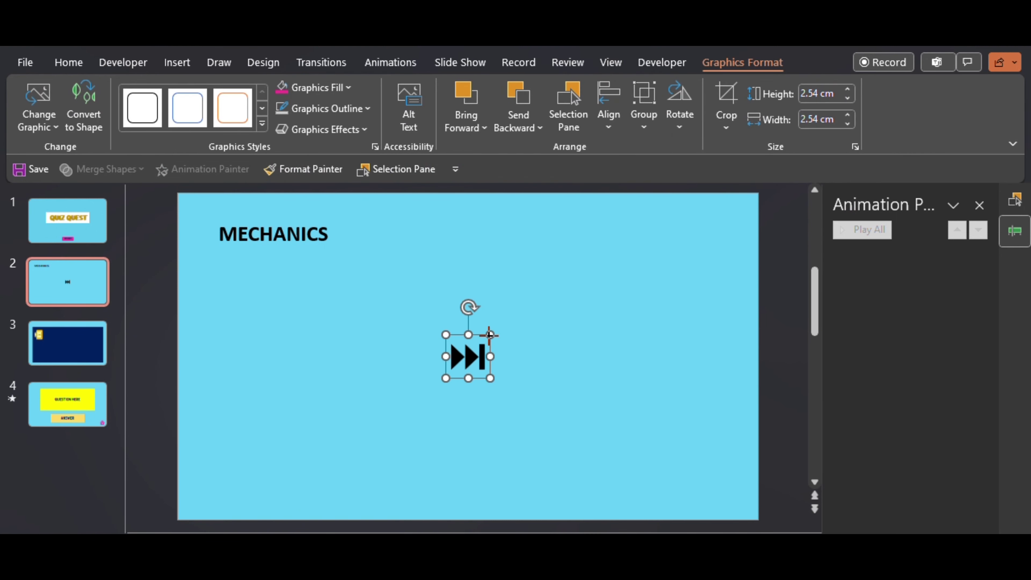
drag(489, 336, 739, 502)
click(475, 377)
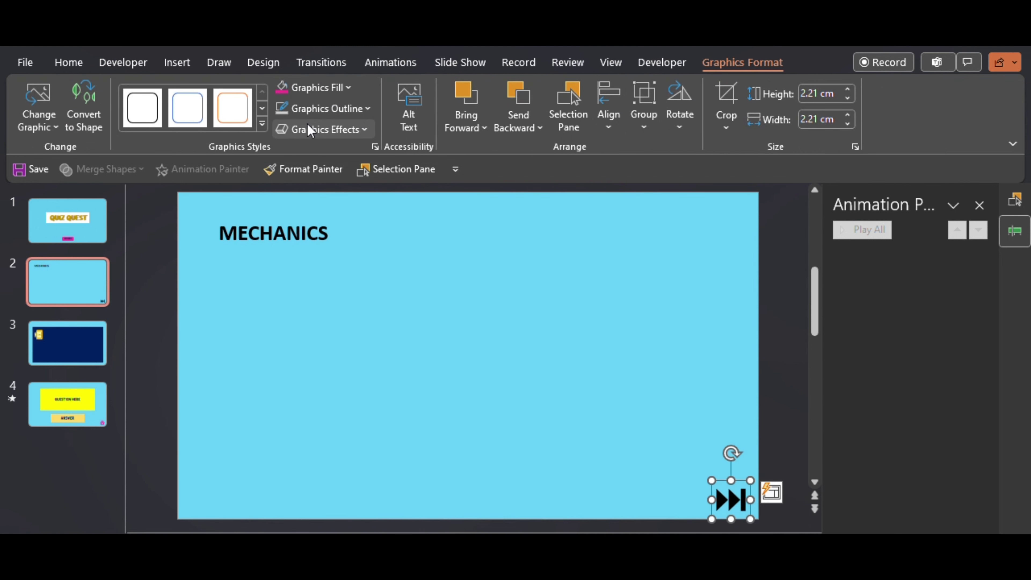
click(285, 90)
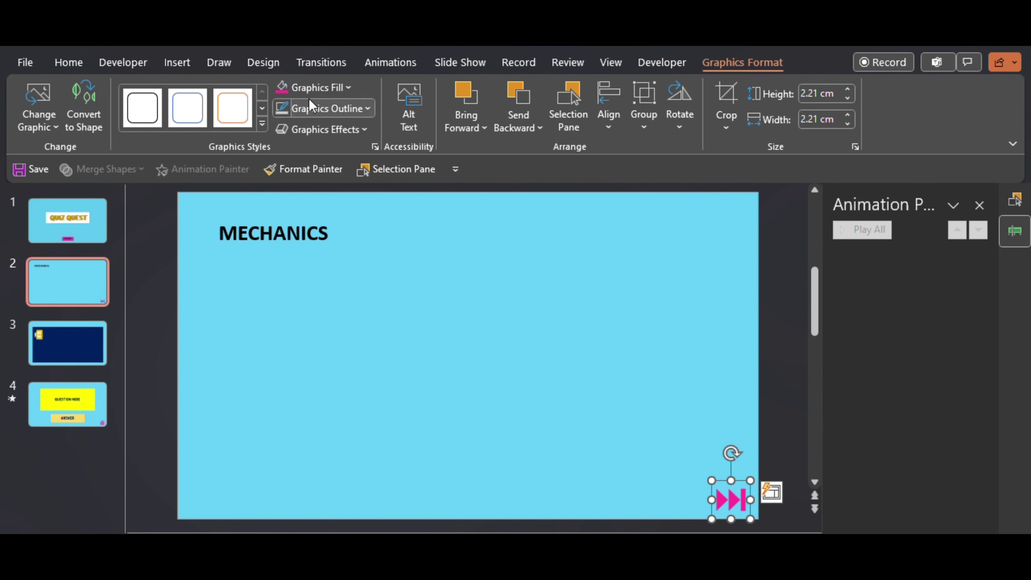
click(177, 62)
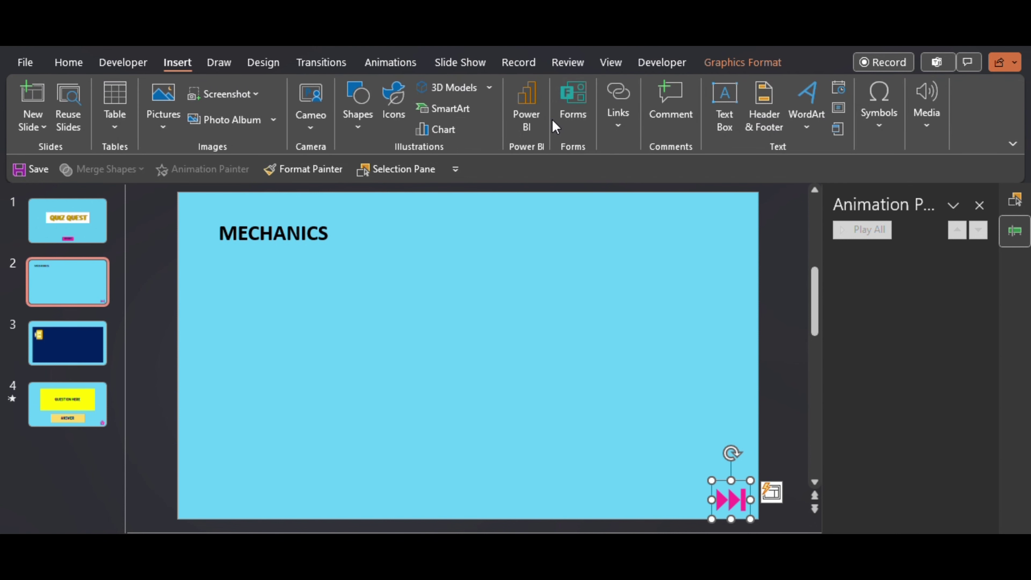
Link the pink arrow to Next Slide with a Click sound, then go to slide 1
click(618, 120)
click(678, 177)
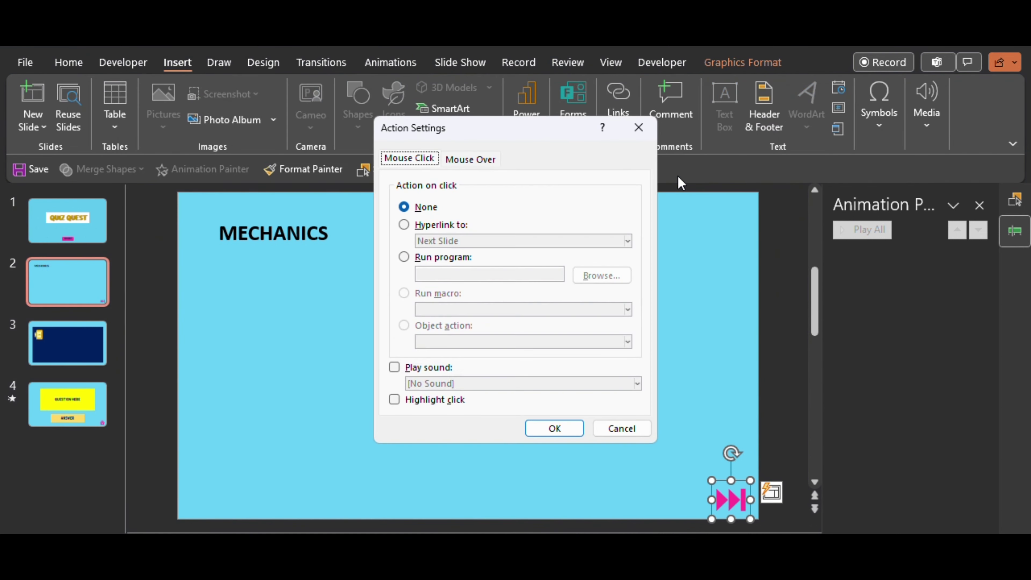
click(457, 229)
click(455, 239)
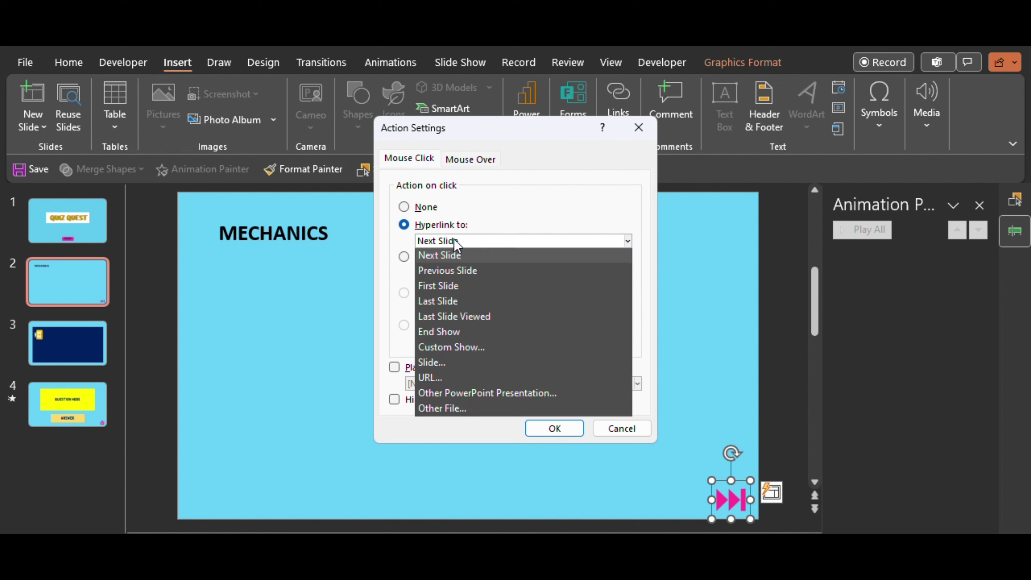
click(454, 258)
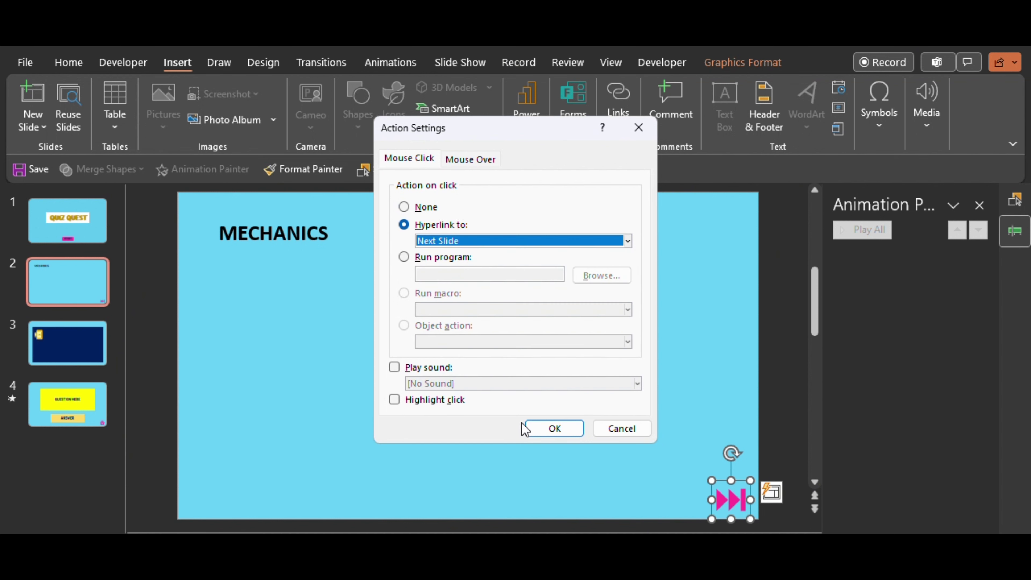
click(433, 373)
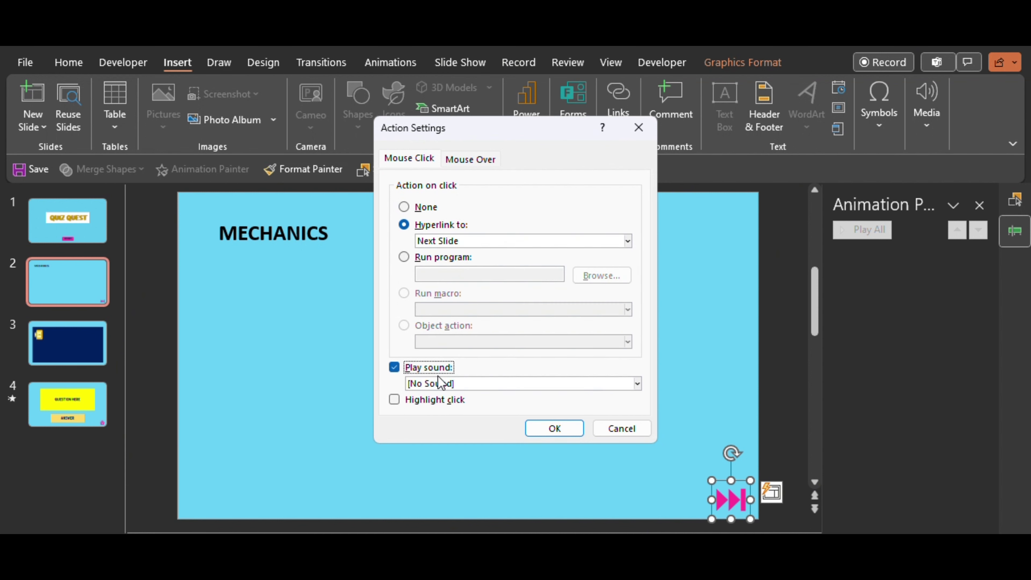
click(458, 387)
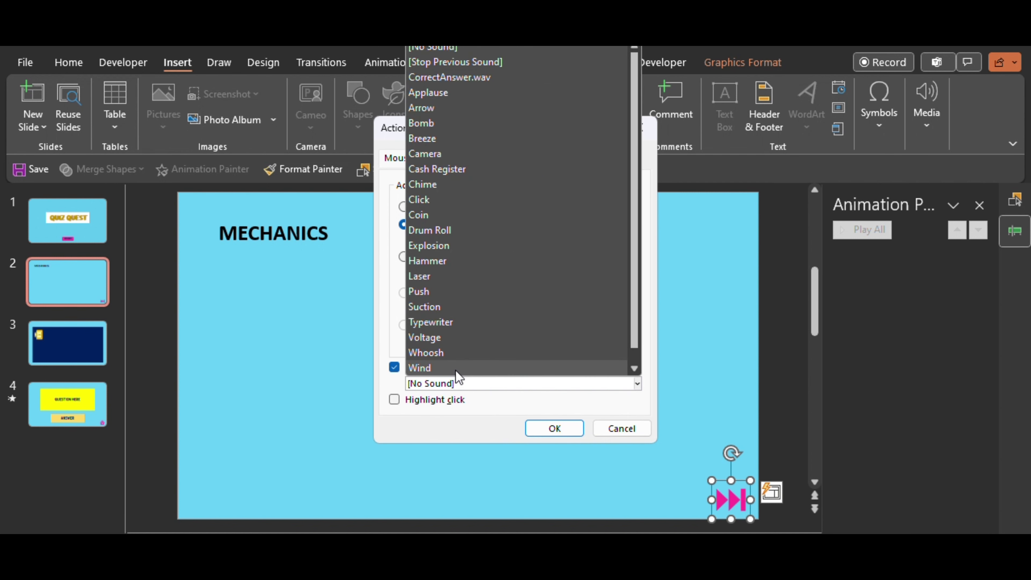
click(447, 200)
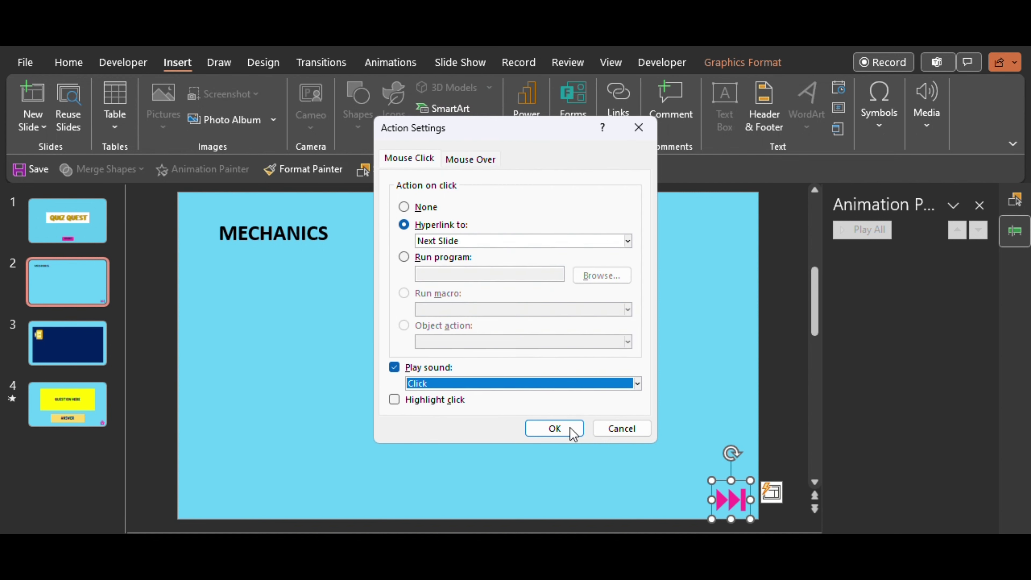
click(555, 428)
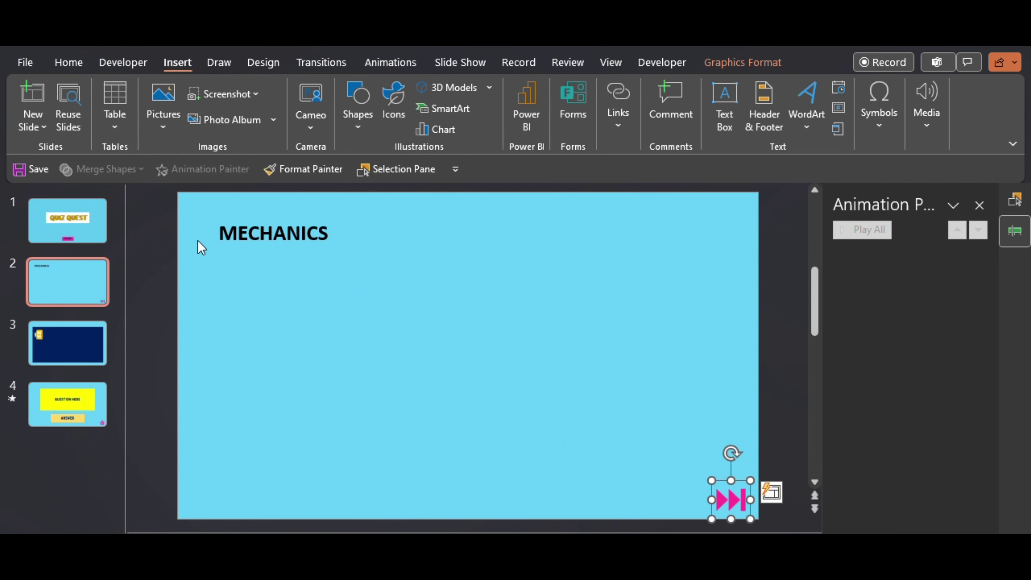
click(69, 227)
Run the show from slide 1: open question 1 from the safe, reveal the answer, return, open the door
key(F5)
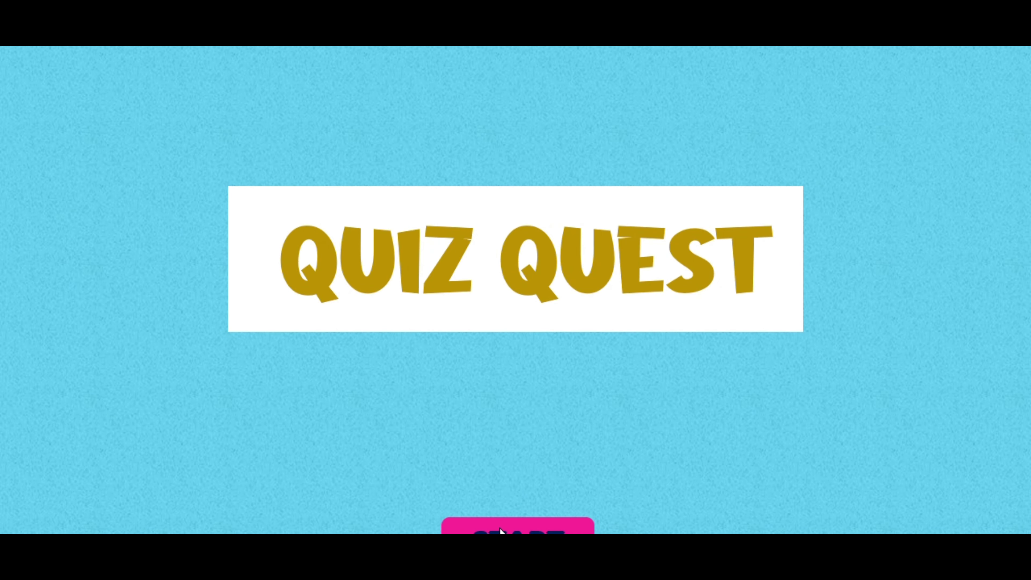
key(Right)
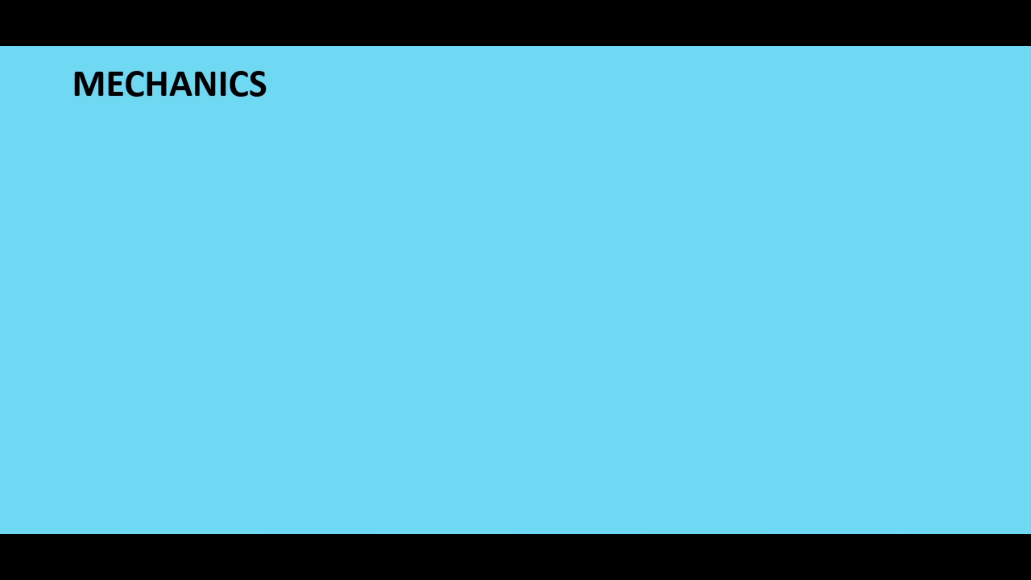
key(Right)
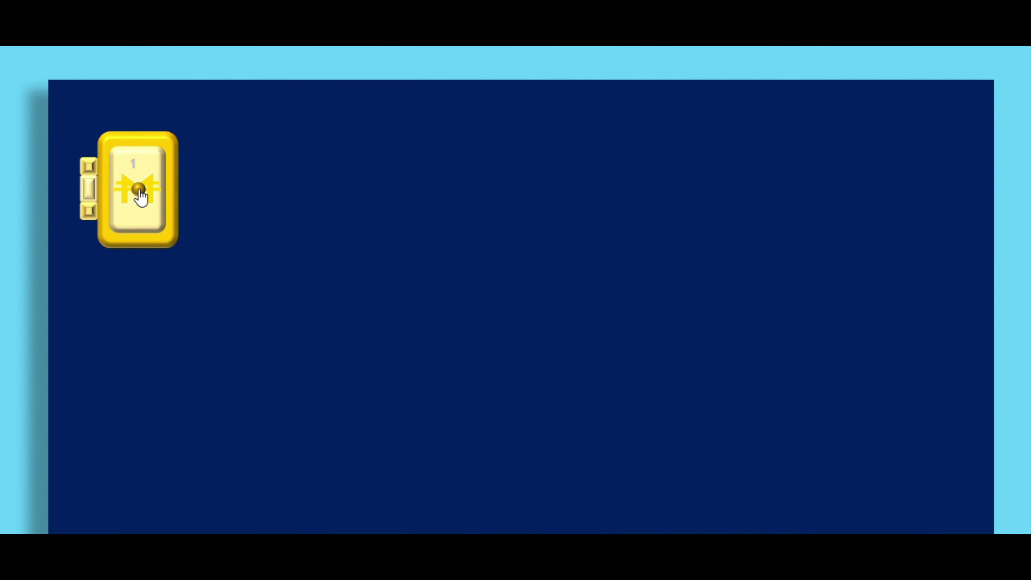
click(139, 190)
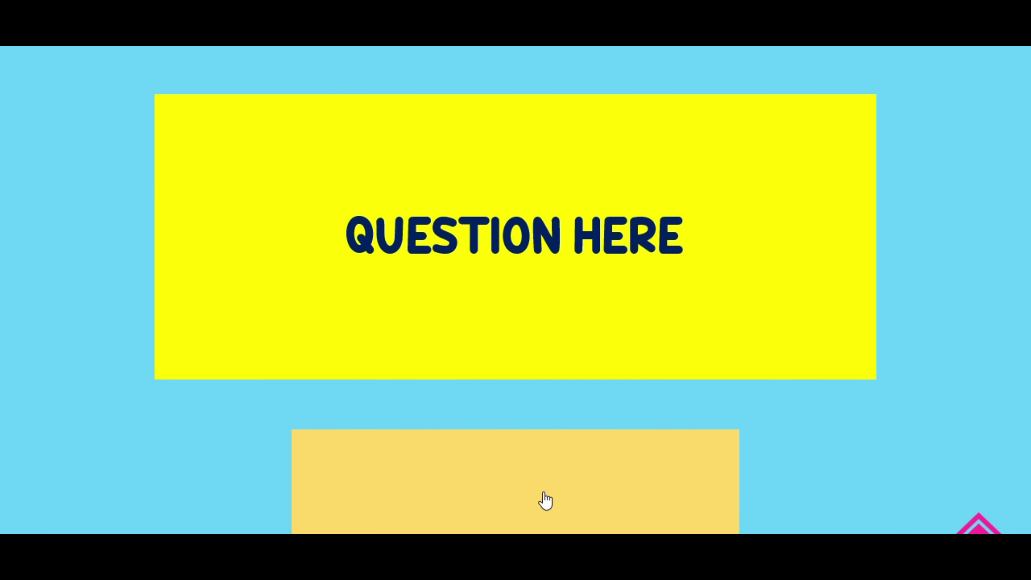
click(535, 488)
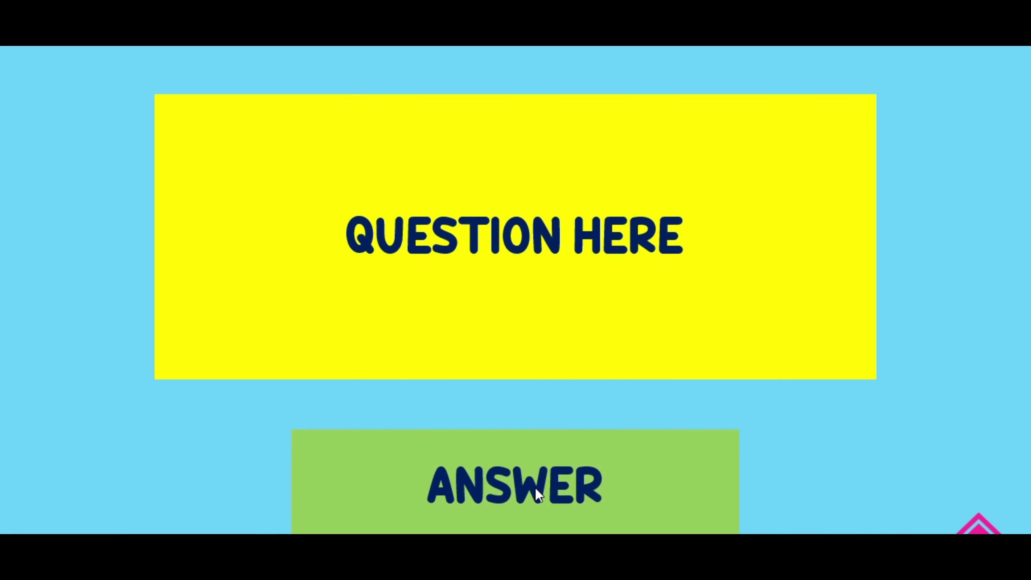
click(979, 528)
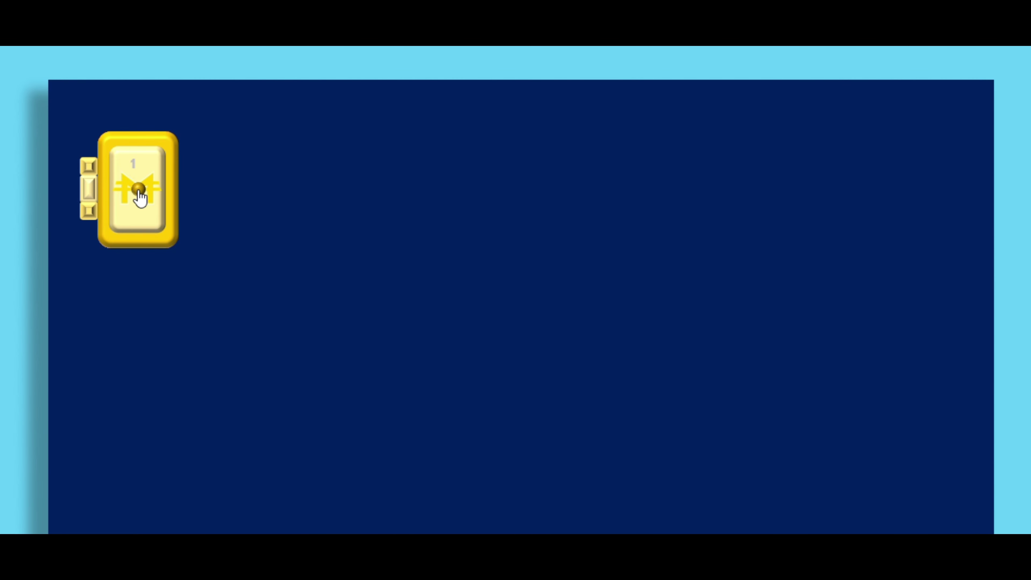
click(166, 239)
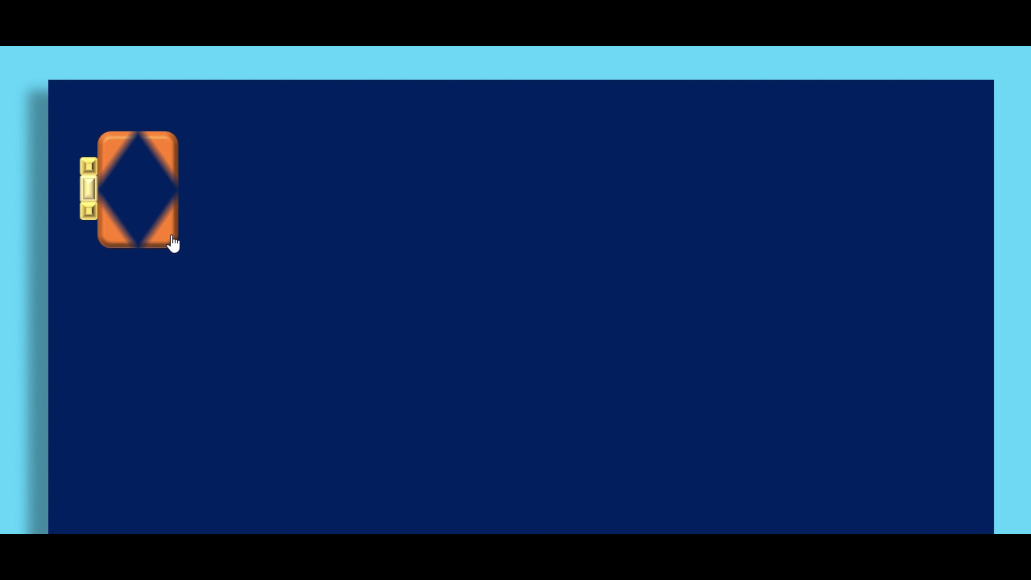
Copy the safe button to the right repeatedly to form a row of eight safes
key(Escape)
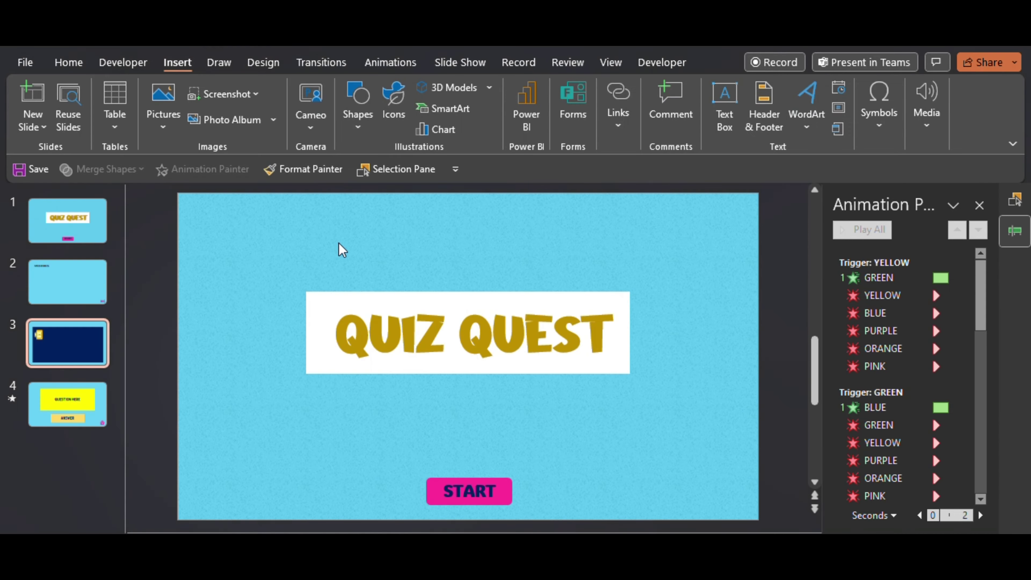
drag(157, 238, 330, 352)
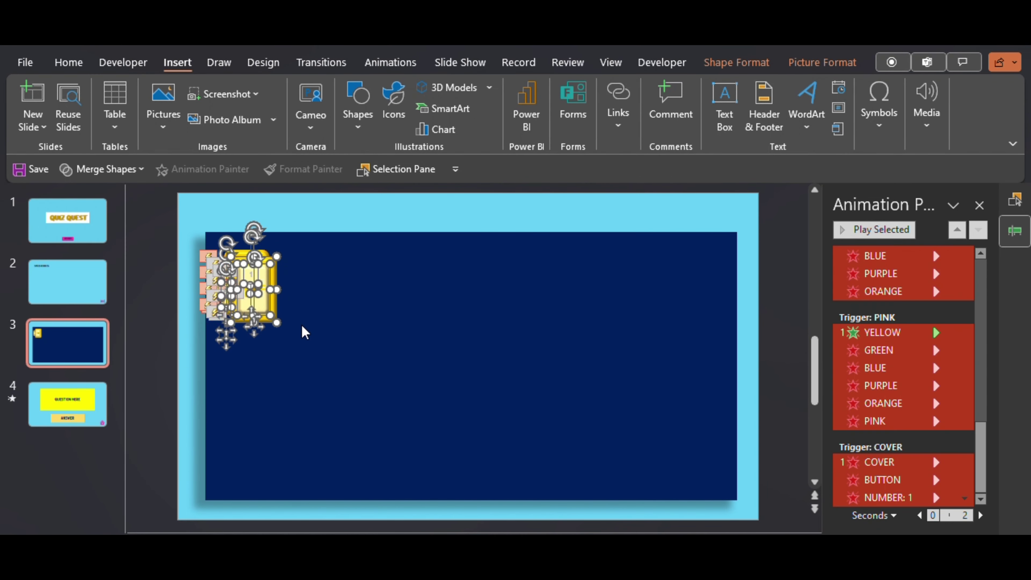
drag(266, 296, 328, 297)
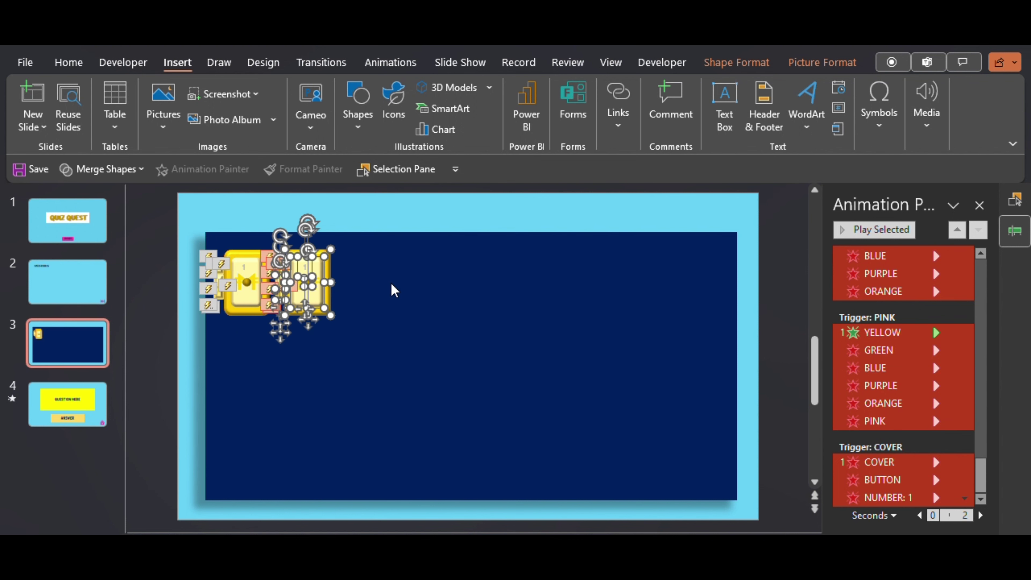
key(ctrl+d)
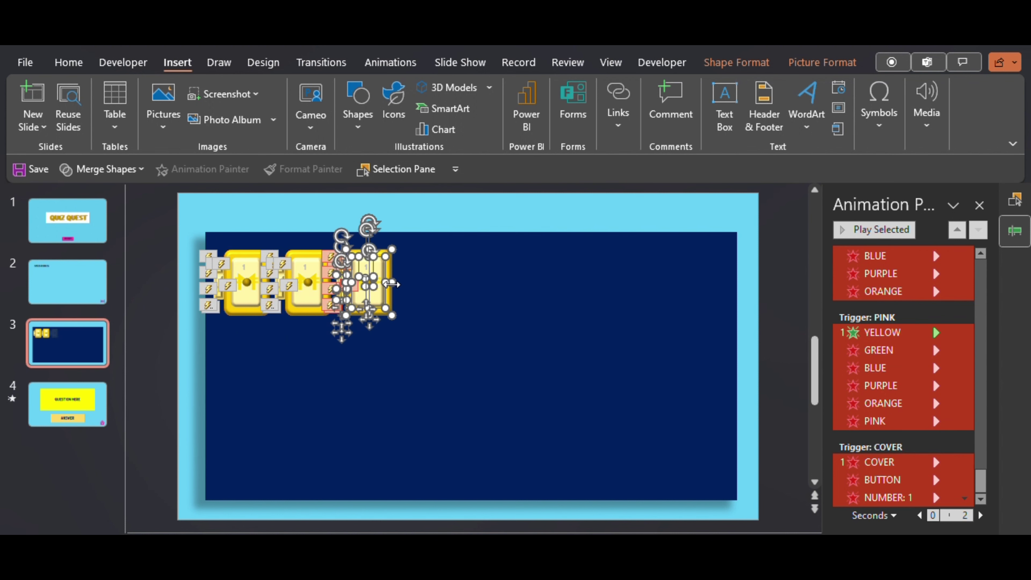
key(ctrl+d)
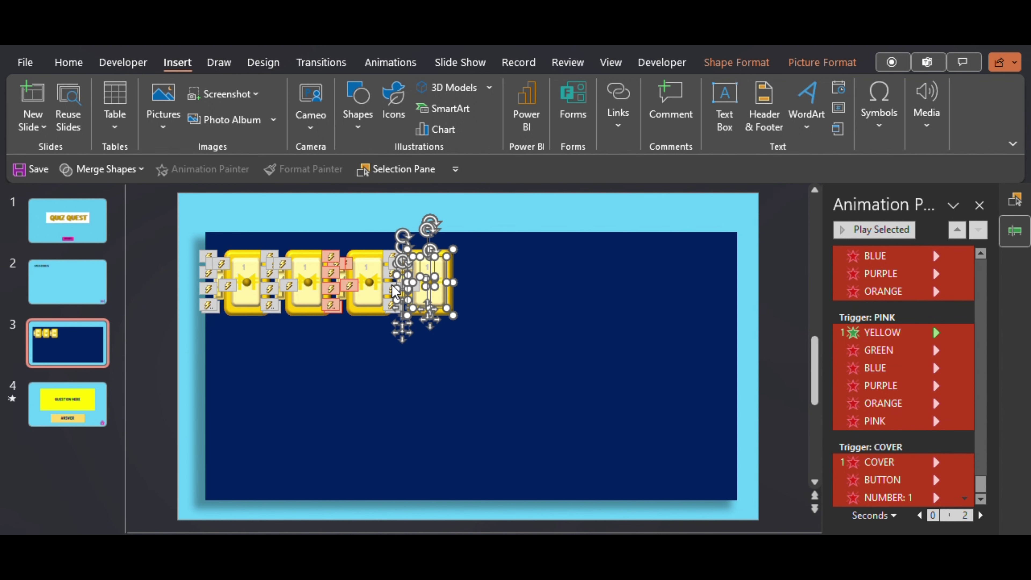
key(ctrl+d)
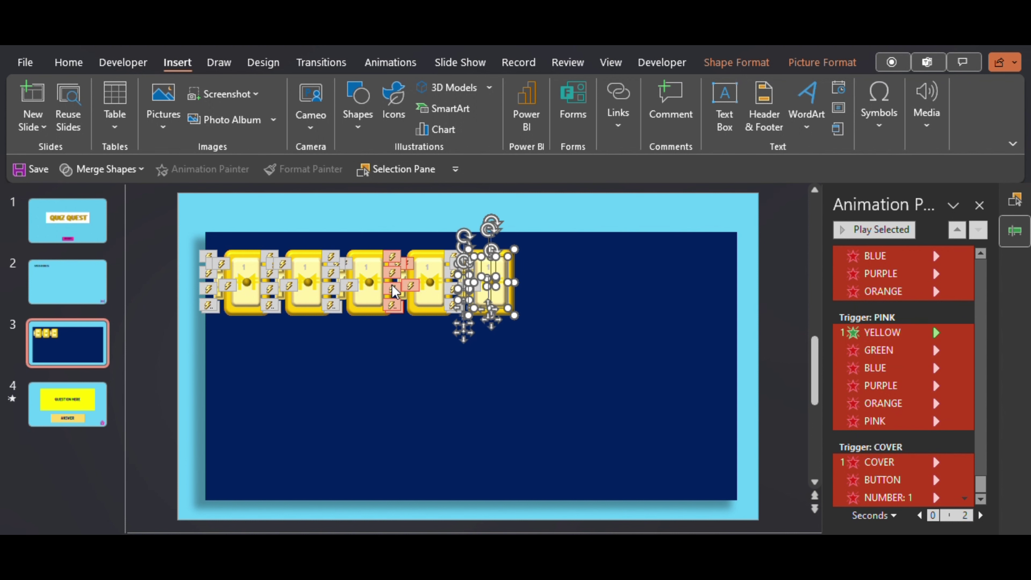
key(ctrl+d)
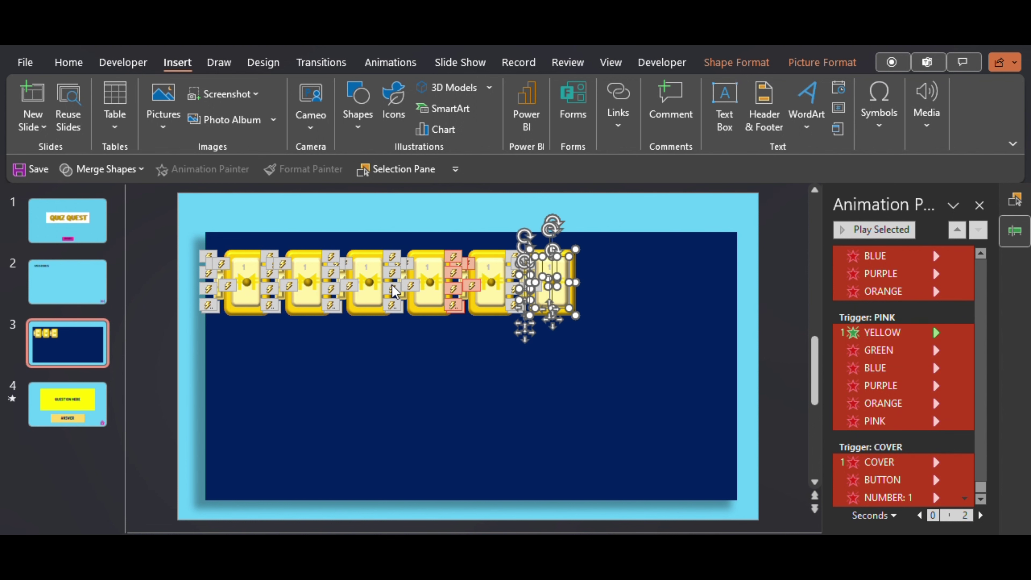
key(ctrl+d)
key(ctrl+d)
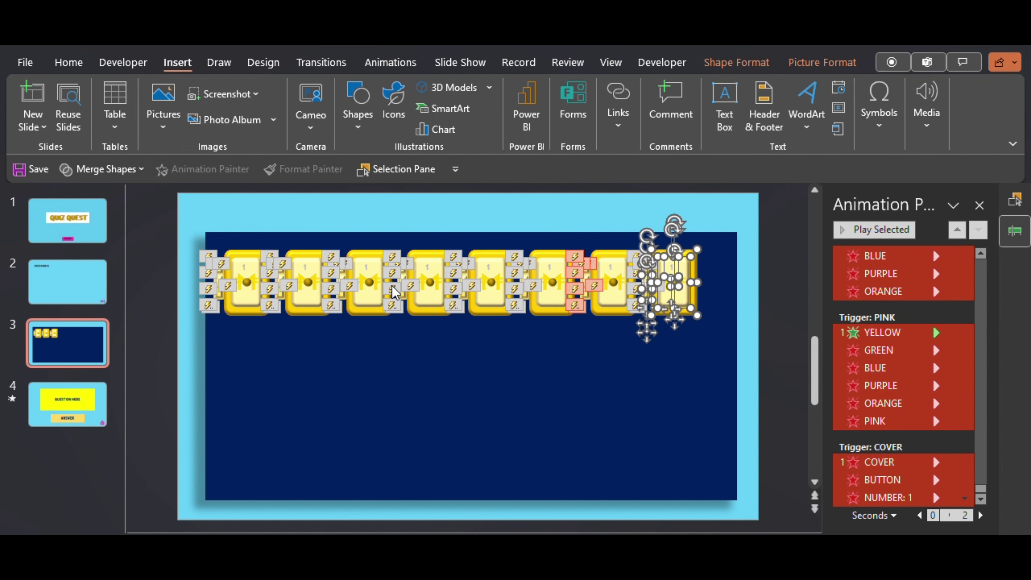
click(153, 207)
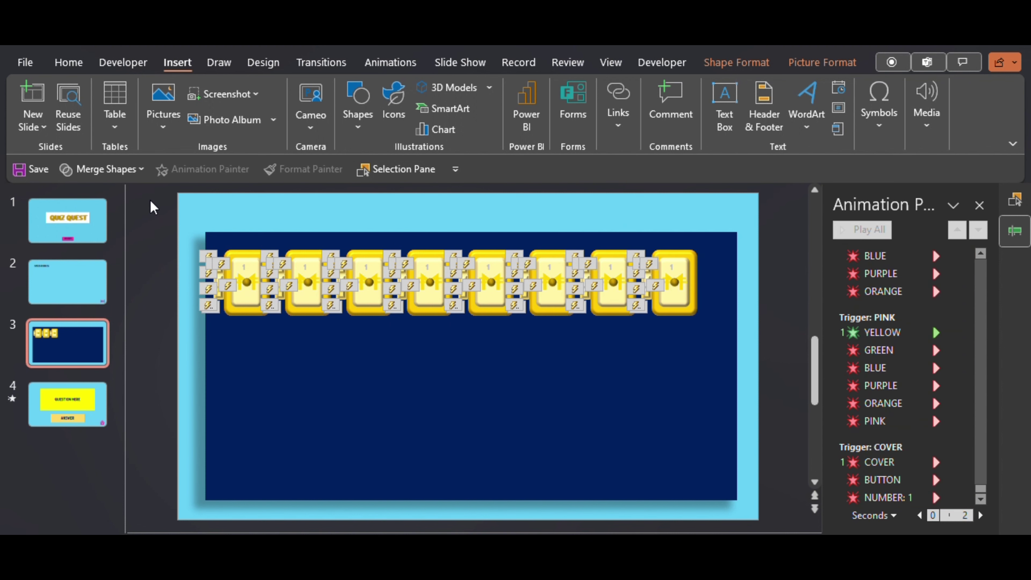
Position the row, duplicate it into two more rows below, and show the Selection Pane
drag(156, 203, 786, 352)
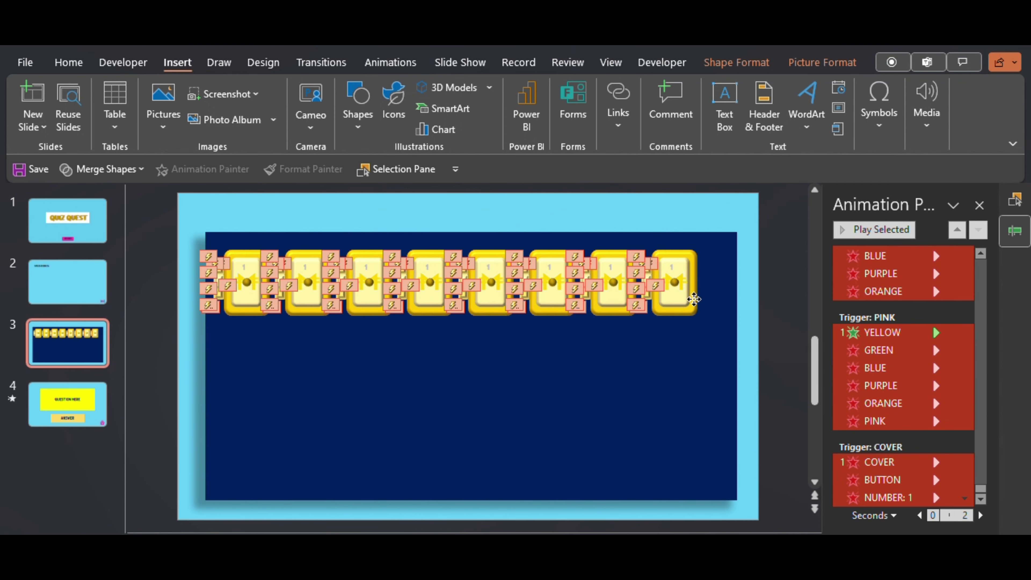
drag(683, 295, 697, 300)
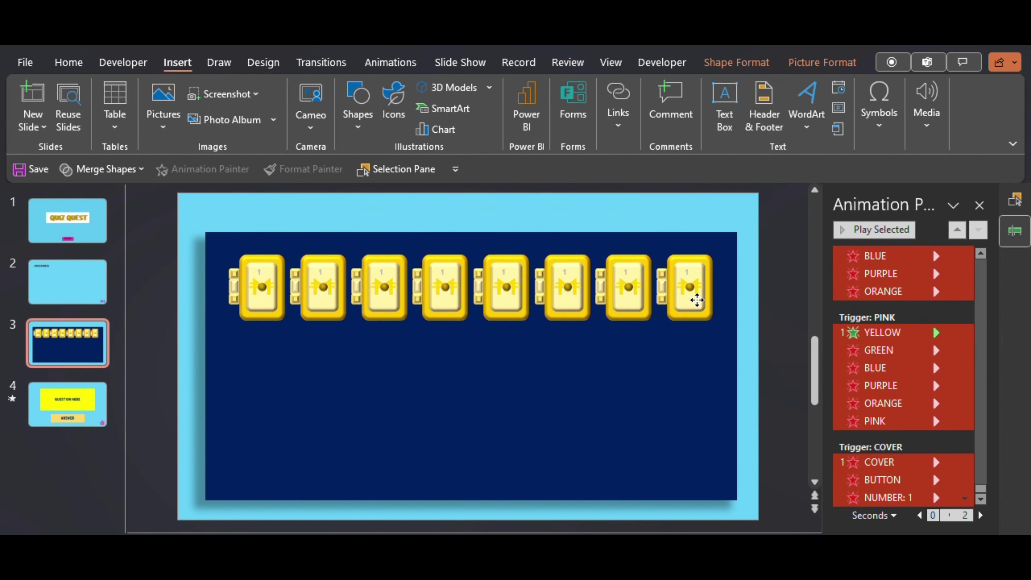
drag(697, 300, 695, 299)
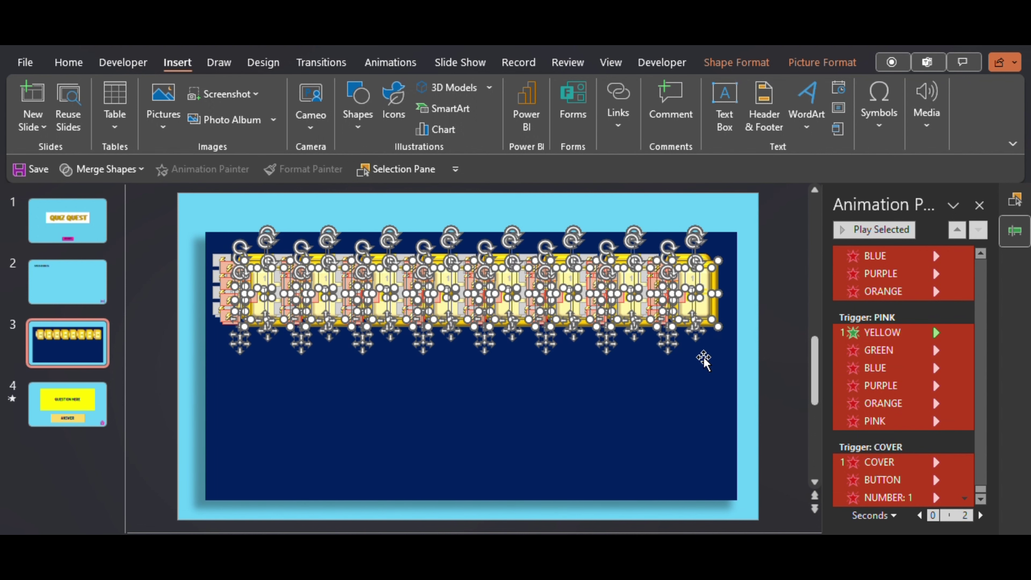
drag(704, 357, 703, 430)
key(ctrl+d)
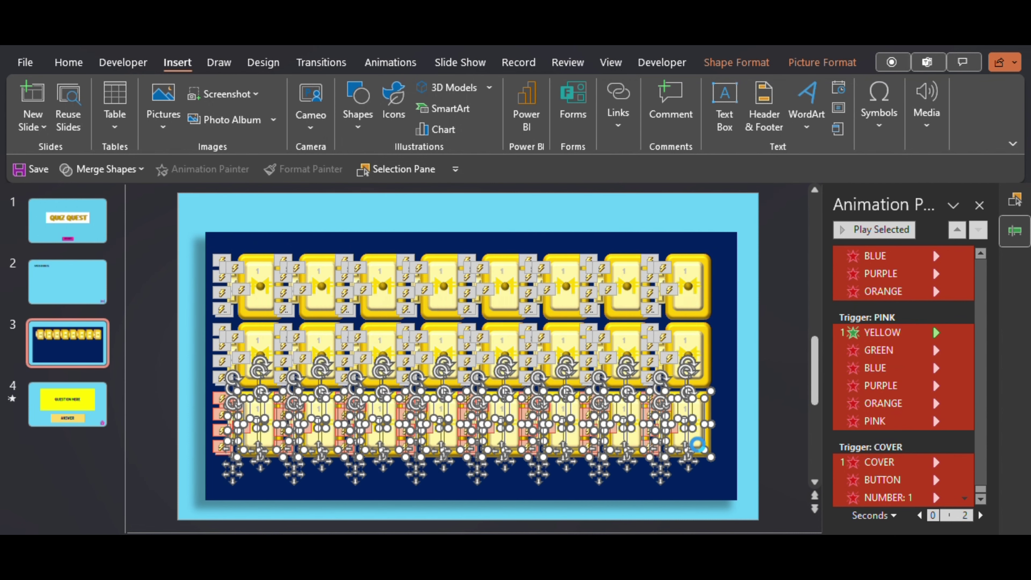
key(Escape)
key(alt+F10)
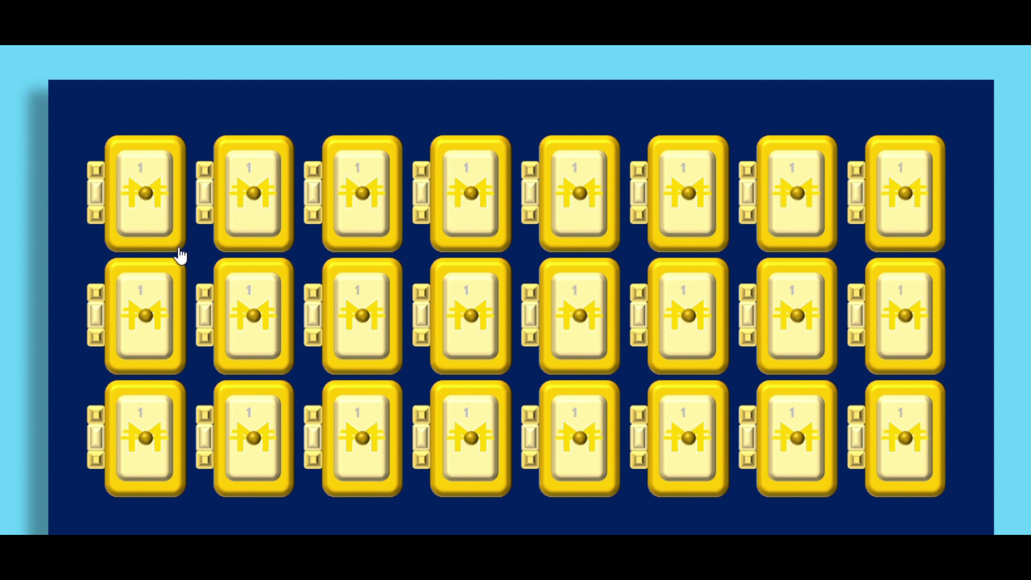
In the slide show, test colour changes on the first five tiles and the bottom-right tile
click(179, 250)
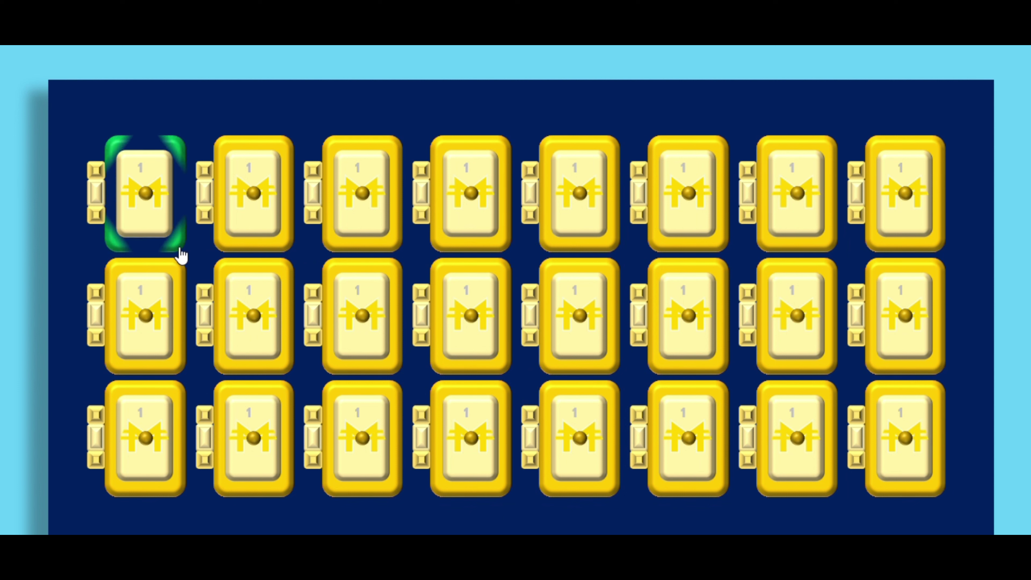
click(287, 248)
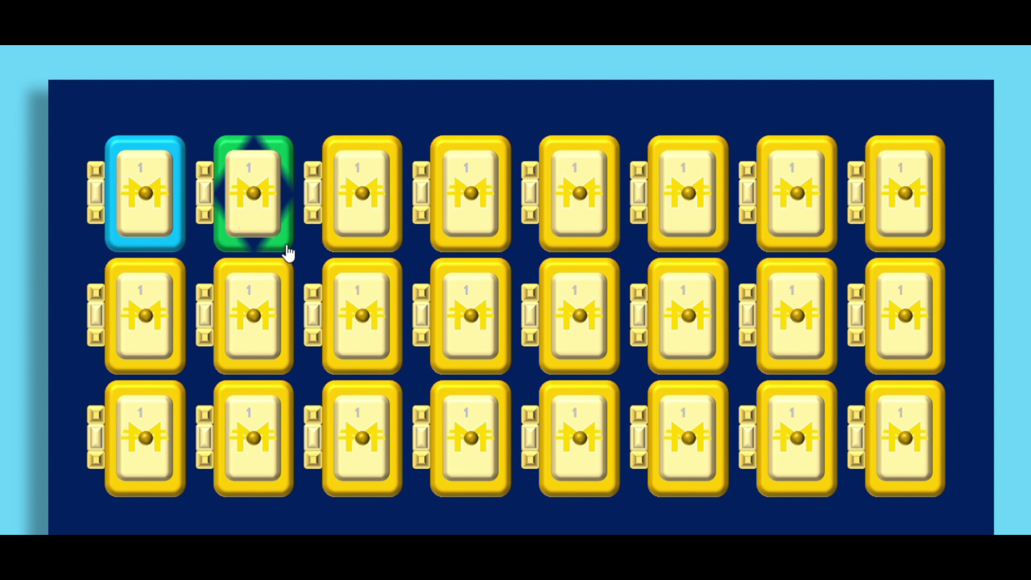
click(359, 254)
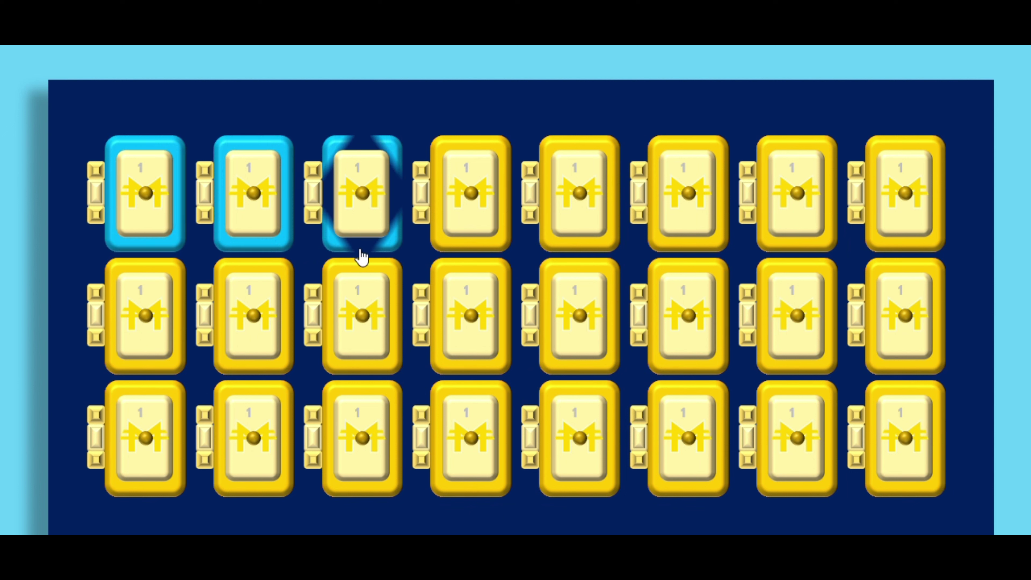
click(460, 257)
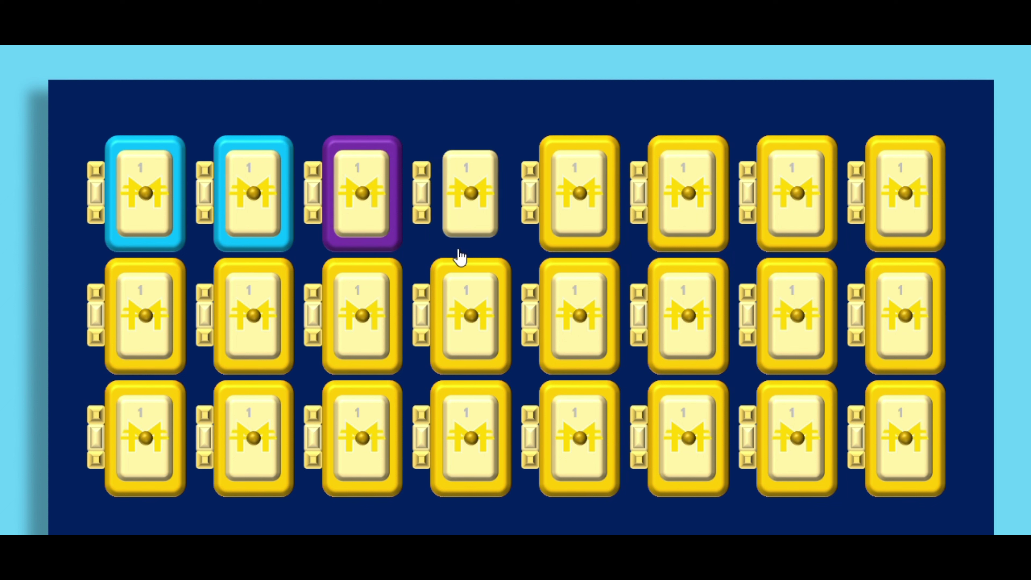
click(552, 256)
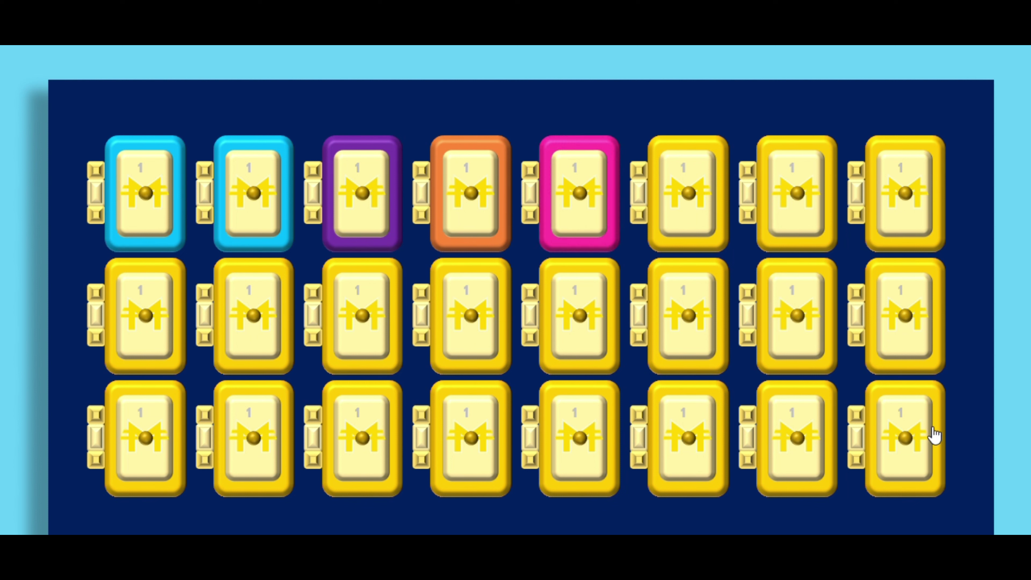
click(910, 493)
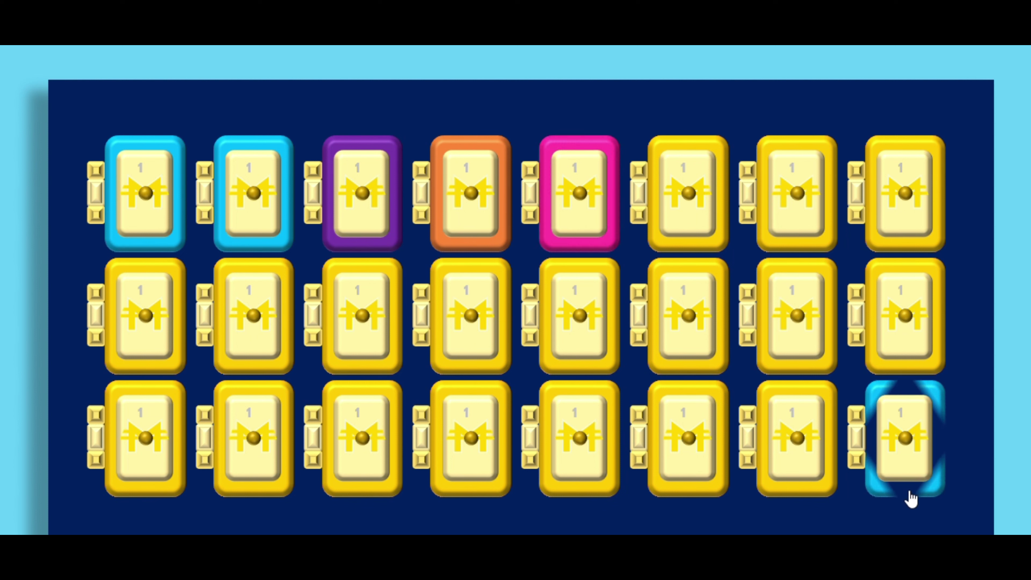
Follow tile links to question slides and uncover middle- and bottom-row tiles, then exit the show
click(916, 447)
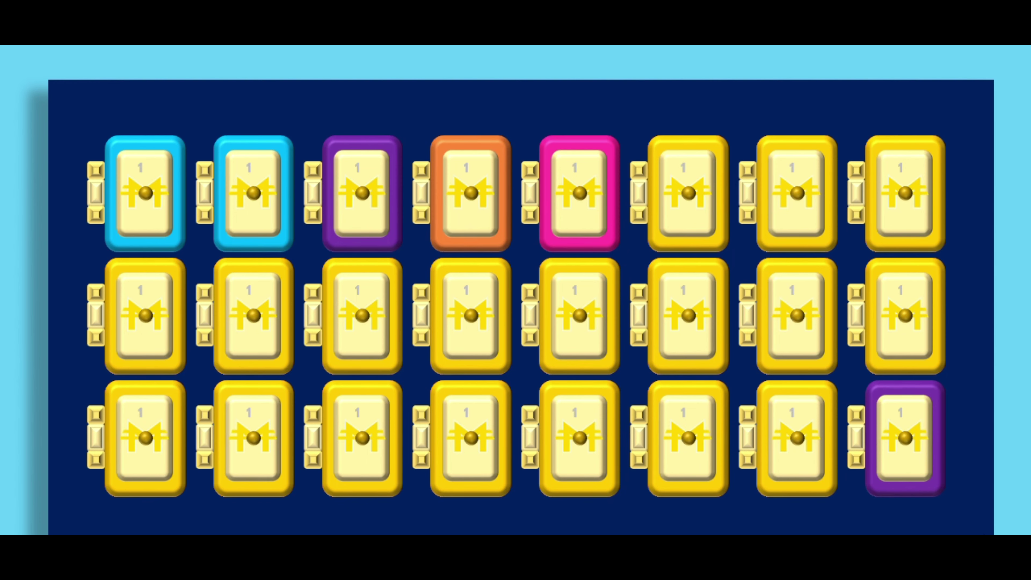
click(583, 328)
click(368, 351)
click(458, 344)
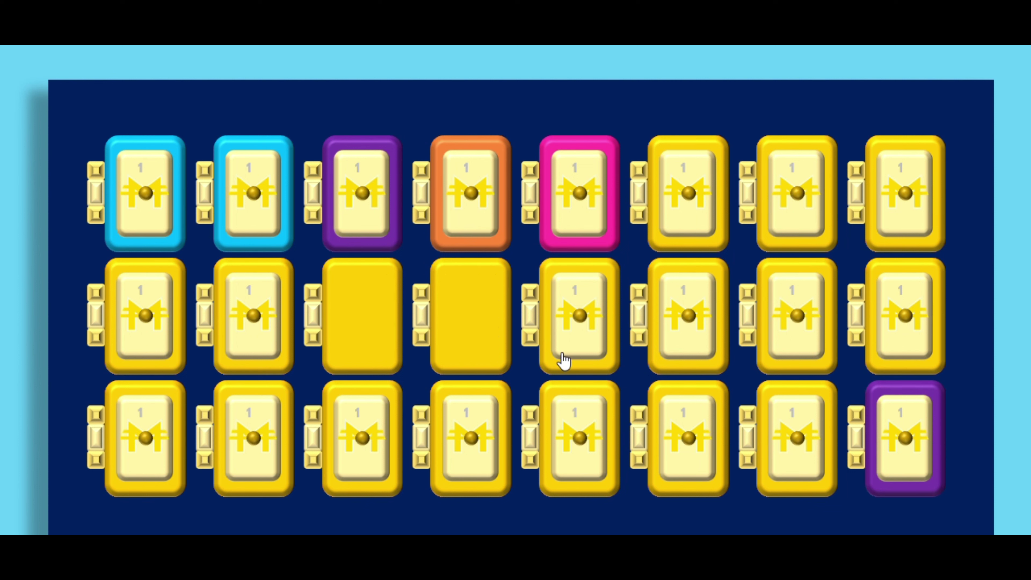
click(564, 357)
click(675, 356)
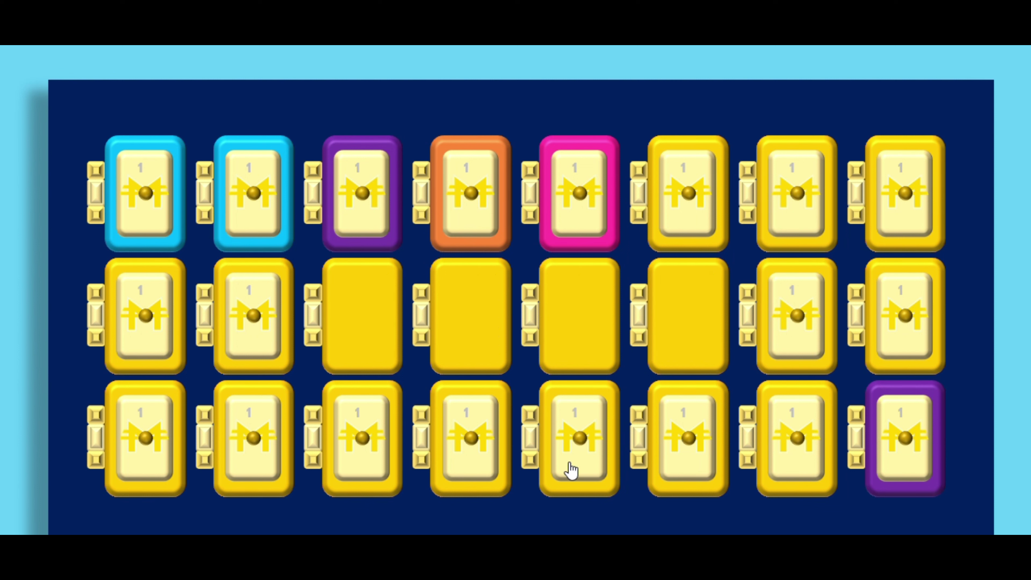
click(570, 471)
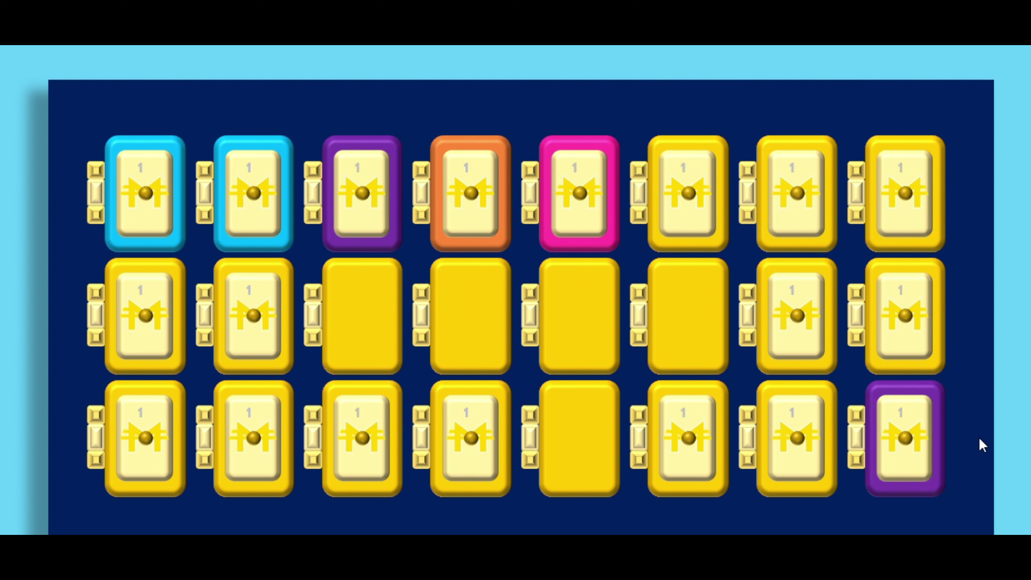
key(Escape)
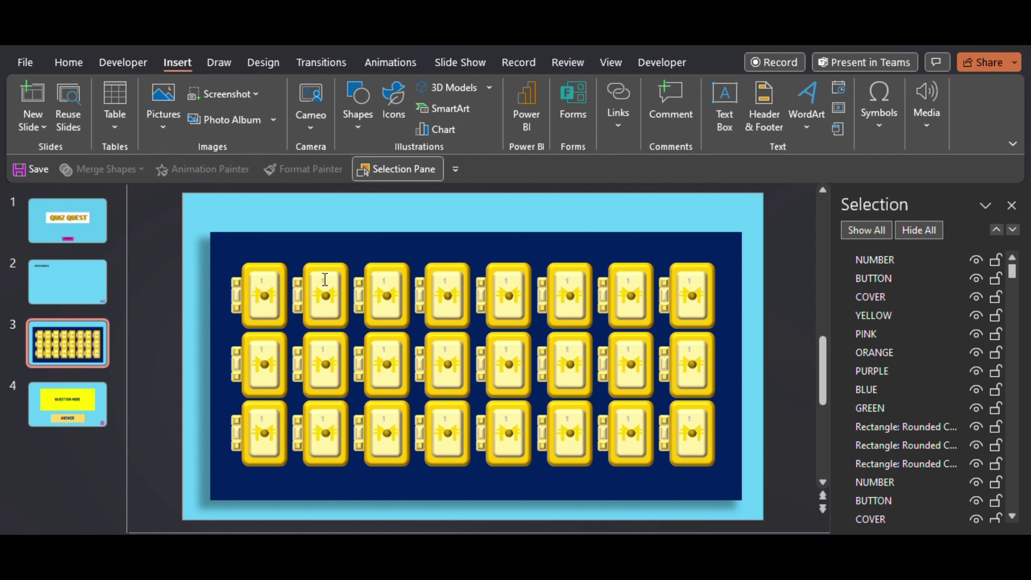
Number the top-row tiles 2 through 8
click(326, 280)
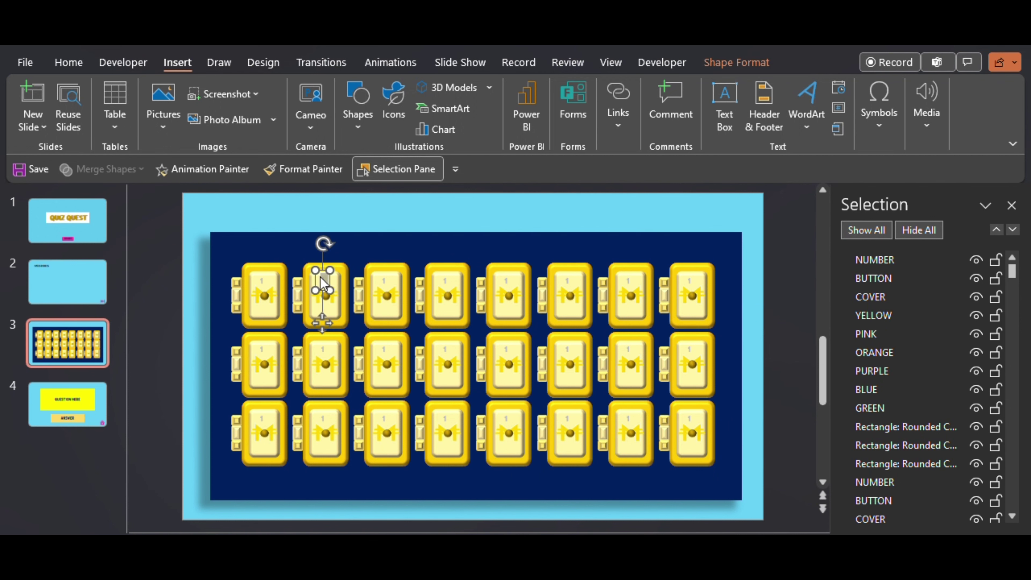
click(384, 279)
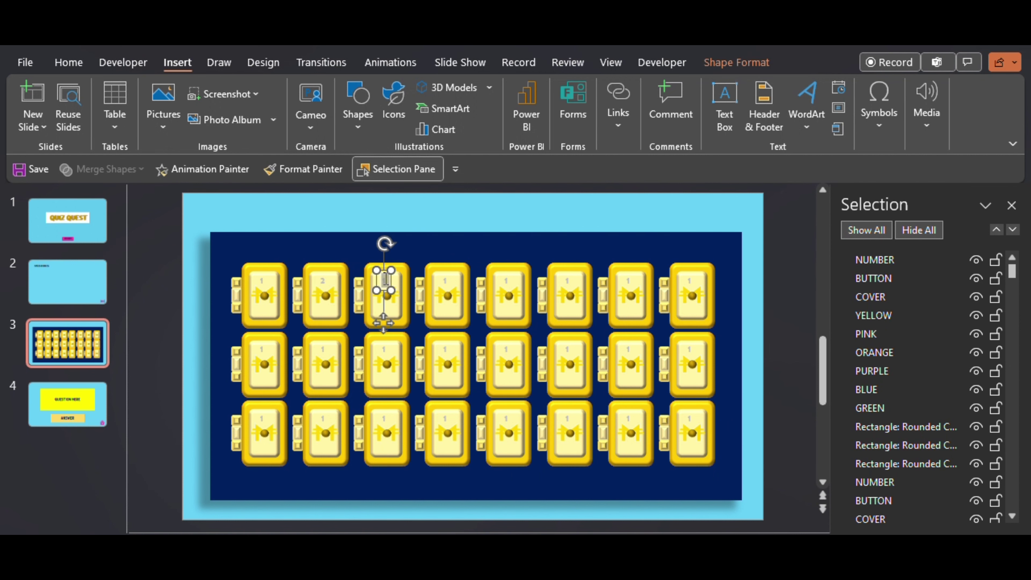
text(3)
click(444, 278)
text(4)
click(503, 281)
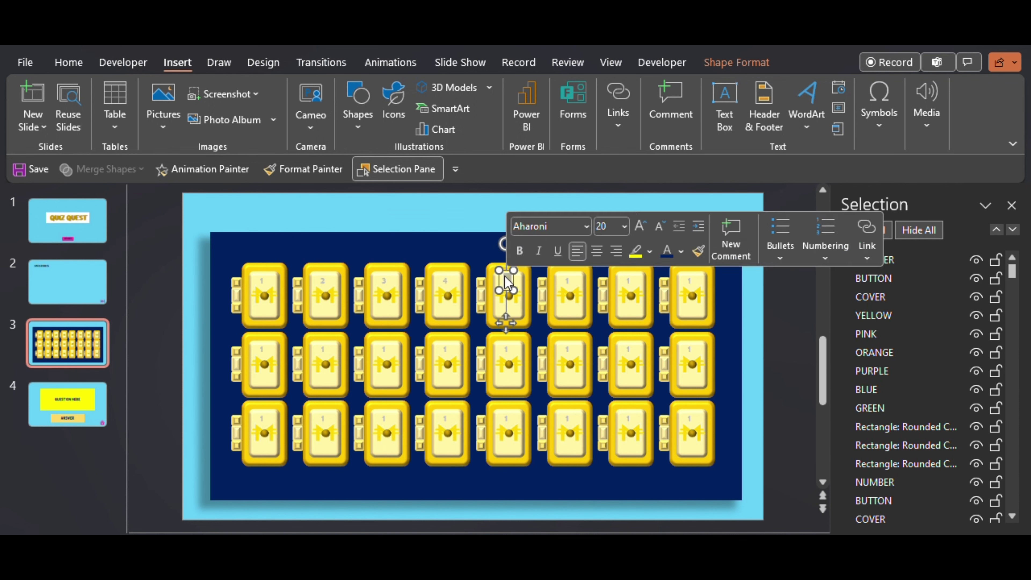
text(5)
click(568, 280)
text(6)
click(629, 279)
text(7)
click(689, 280)
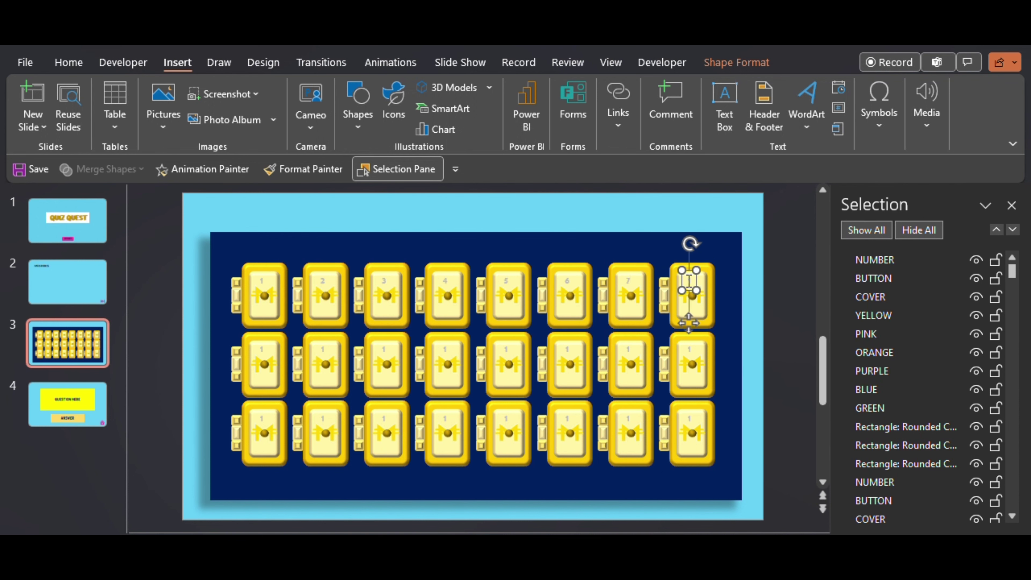
double_click(689, 280)
text(8)
Number the middle-row tiles 10 through 16
click(261, 349)
click(324, 346)
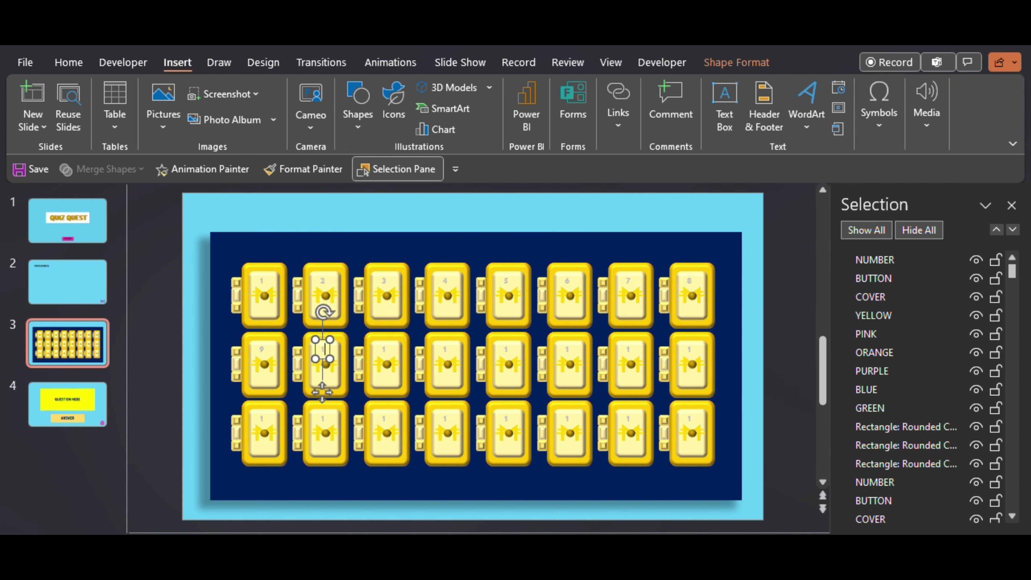
text(10)
click(385, 347)
text(11)
click(447, 348)
text(12)
click(508, 348)
text(13)
click(569, 348)
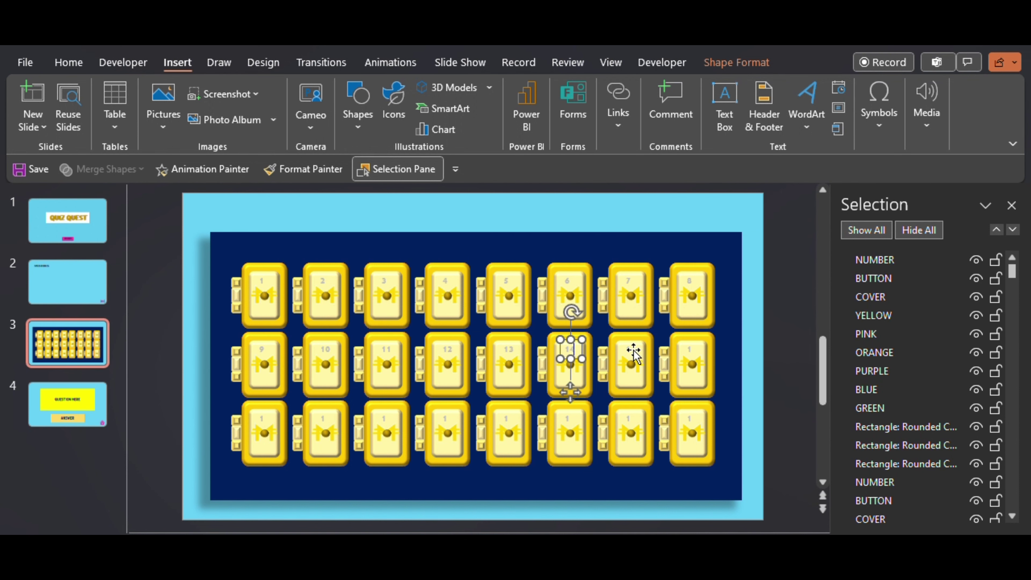
click(693, 352)
text(16)
Number the bottom-row tiles 18 through 24, hiding the Selection Pane, and deselect
click(264, 418)
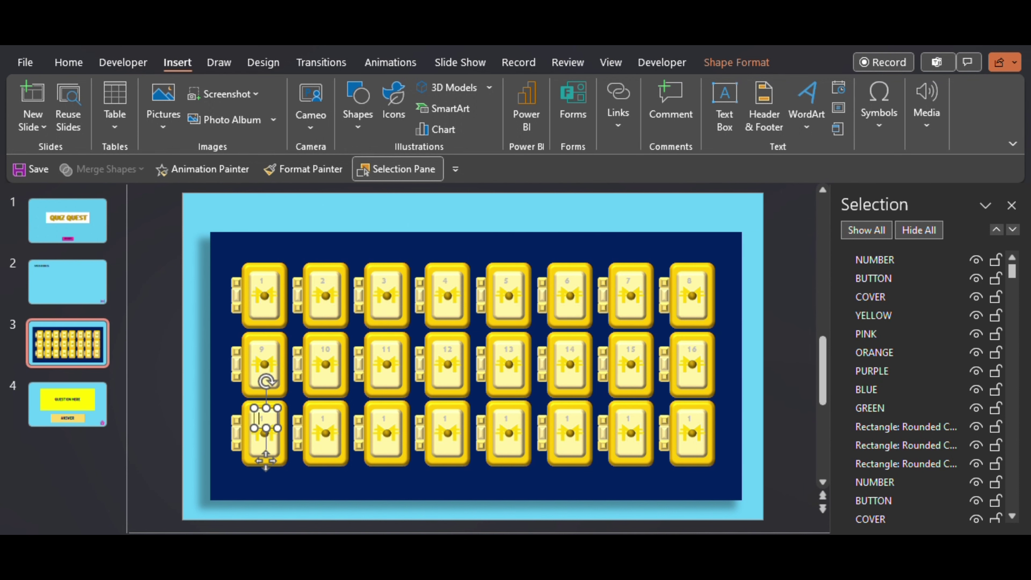
scroll(260, 418, up, 3)
click(343, 378)
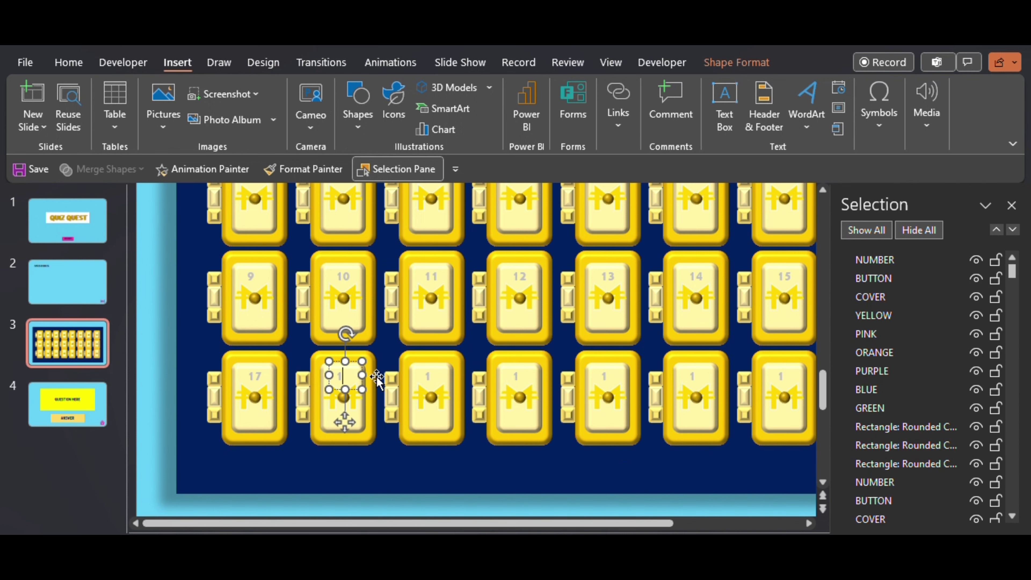
text(18)
click(432, 378)
text(19)
click(520, 377)
text(20)
click(597, 378)
text(21)
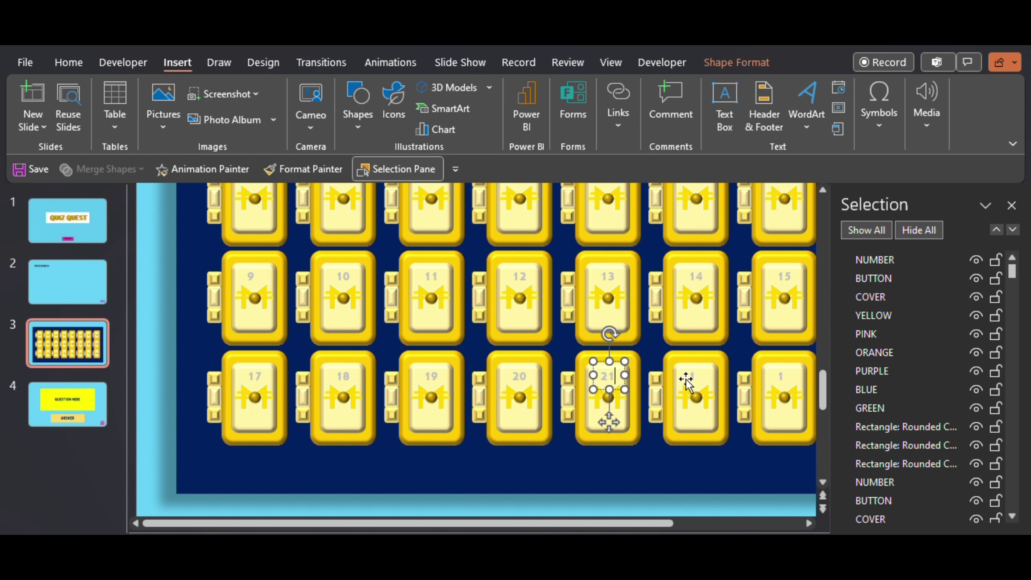
click(696, 378)
text(22)
click(783, 378)
text(23)
key(alt+F10)
click(906, 376)
text(24)
click(989, 390)
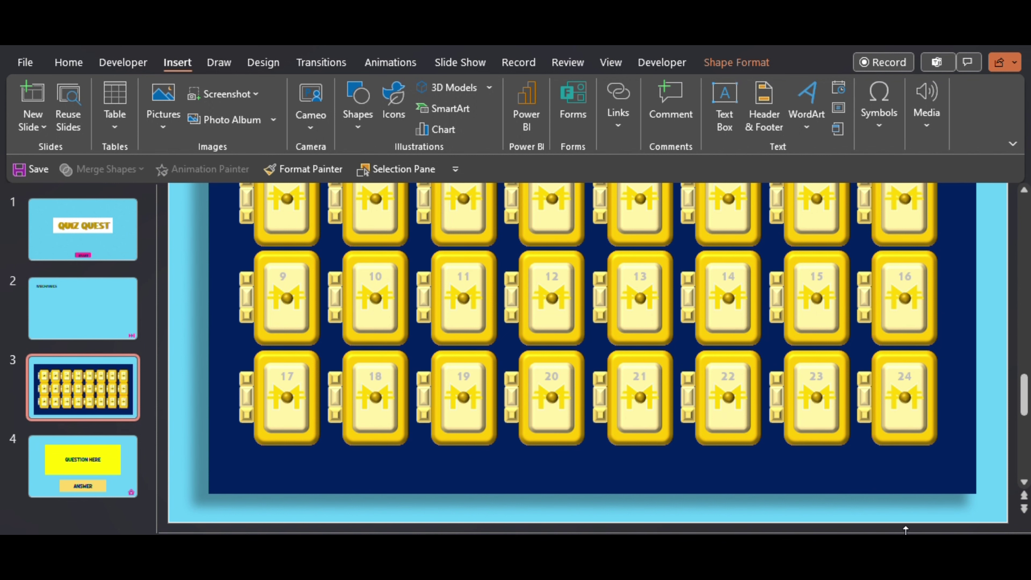
scroll(588, 352, down, 3)
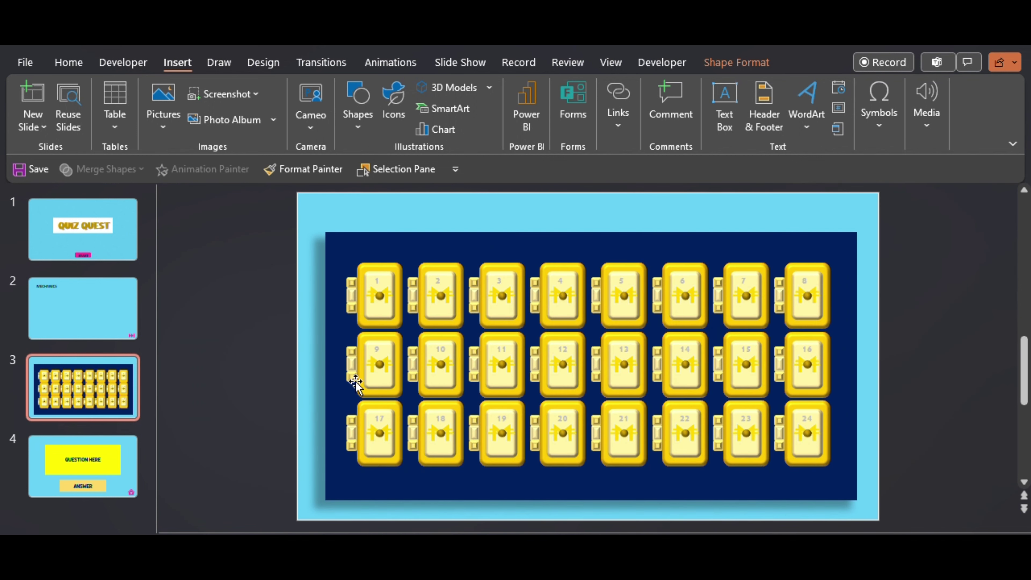
Insert the peso coin picture from this device and shrink it to a small size
click(175, 117)
click(195, 175)
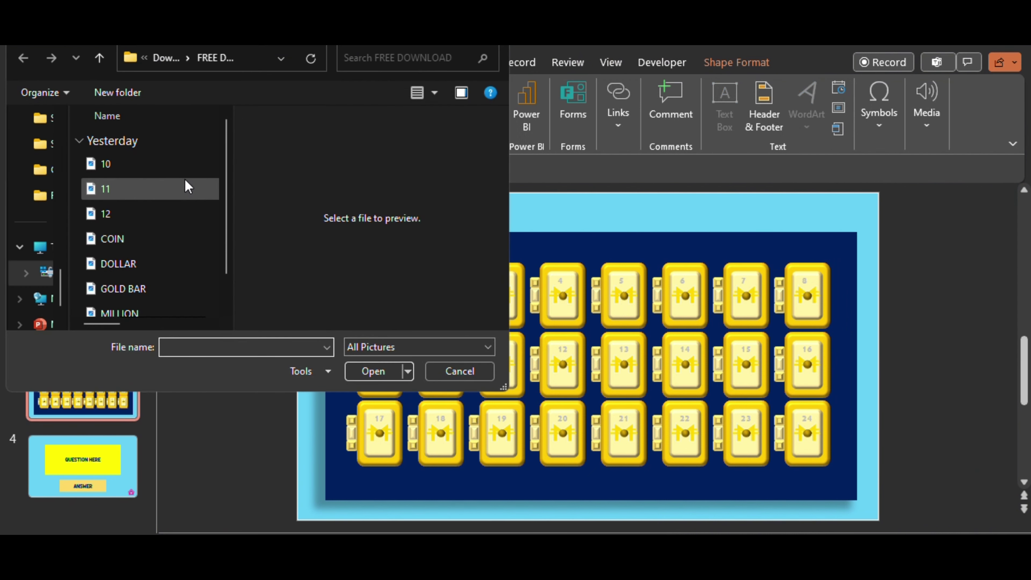
click(166, 169)
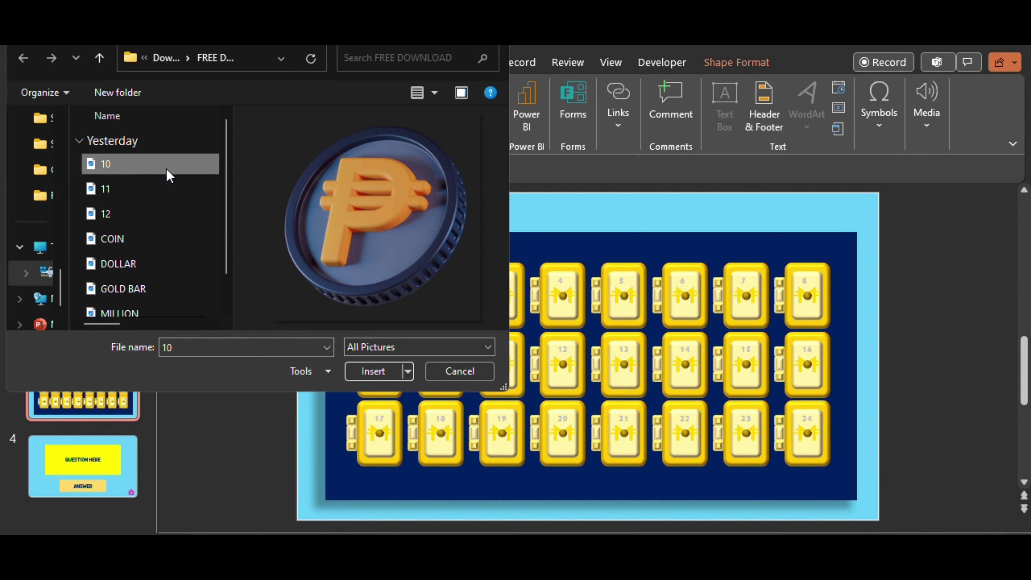
ctrl+click(164, 184)
click(154, 165)
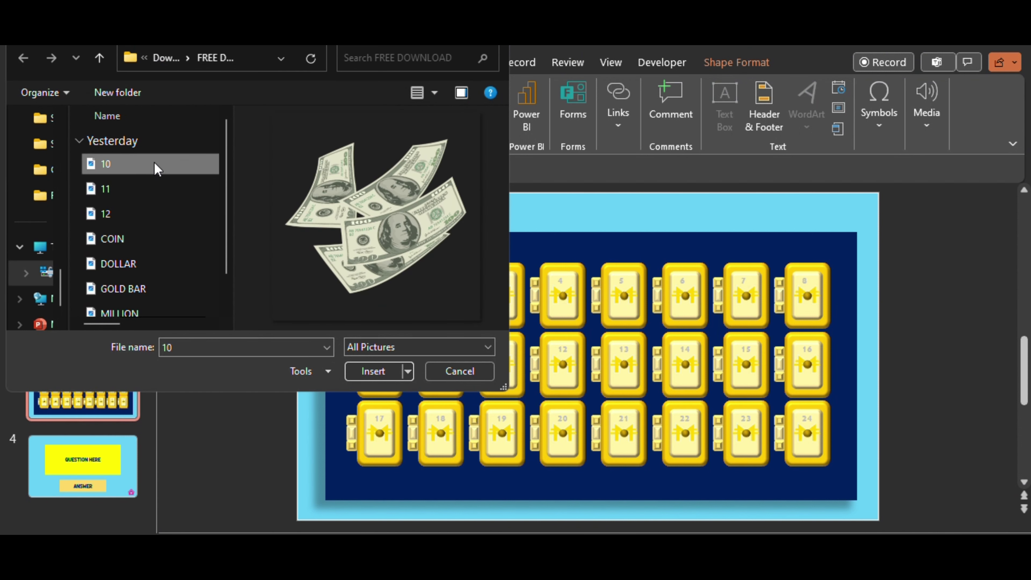
click(373, 371)
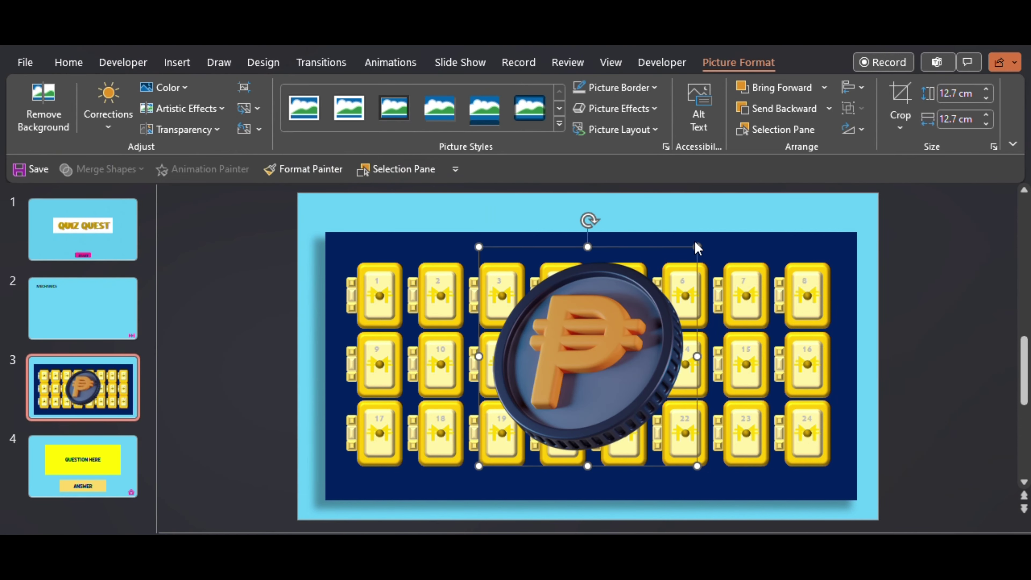
drag(697, 245, 408, 234)
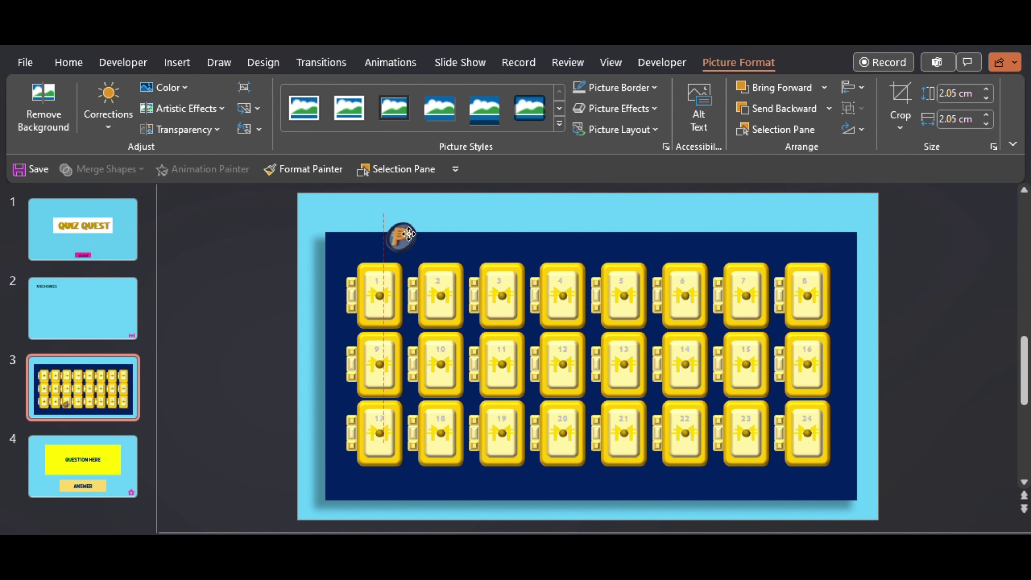
Insert the DOLLAR, GOLD BAR and RING pictures and shrink them above the grid
click(183, 63)
click(161, 104)
click(181, 173)
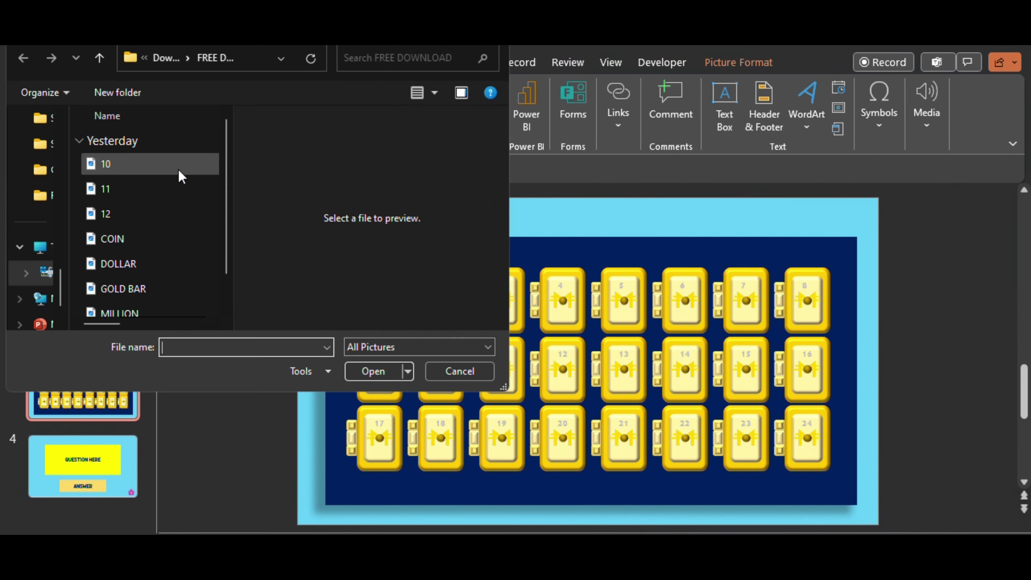
scroll(173, 286, down, 1)
click(157, 233)
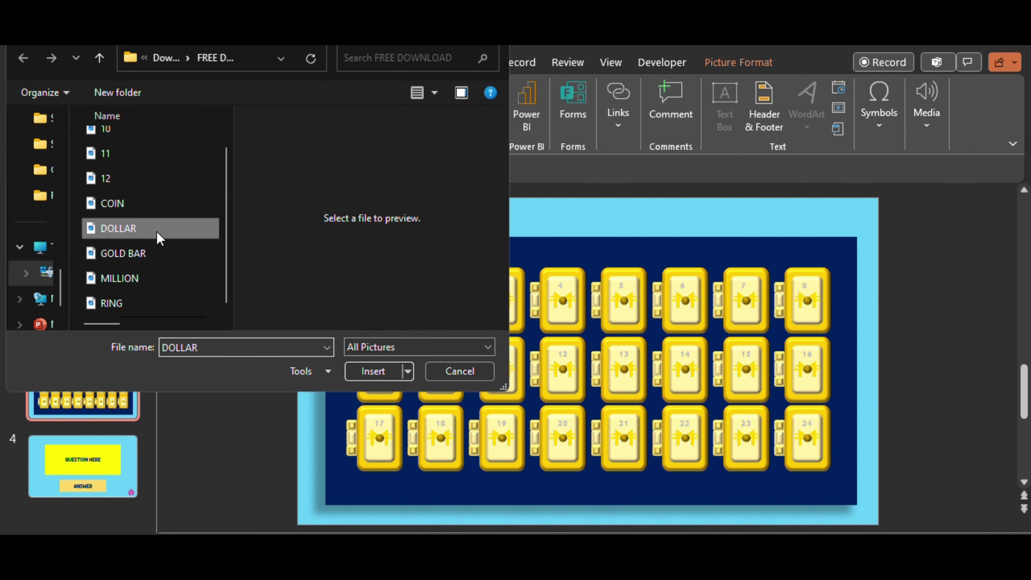
ctrl+click(163, 256)
ctrl+click(147, 307)
click(373, 371)
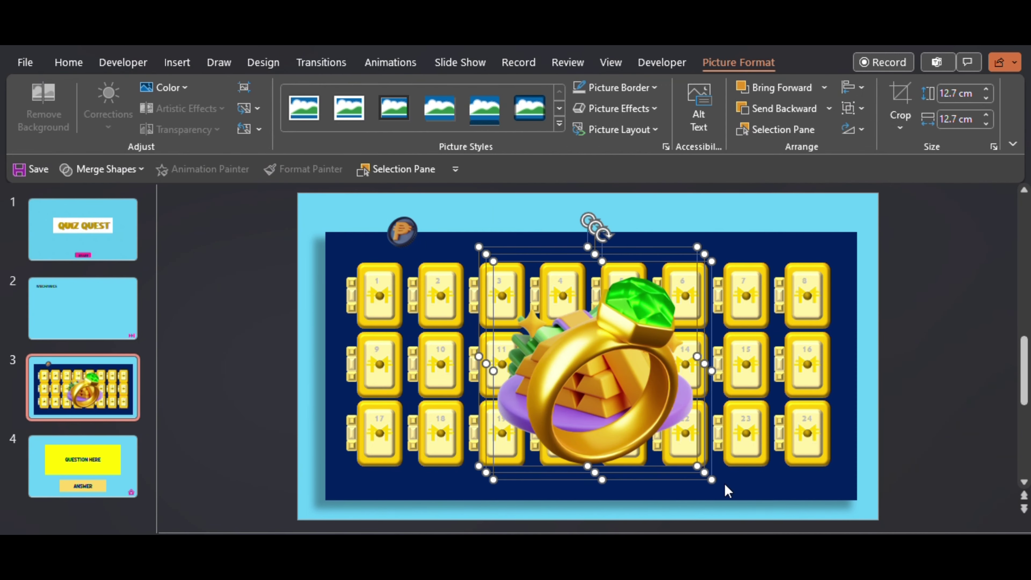
drag(715, 492, 464, 243)
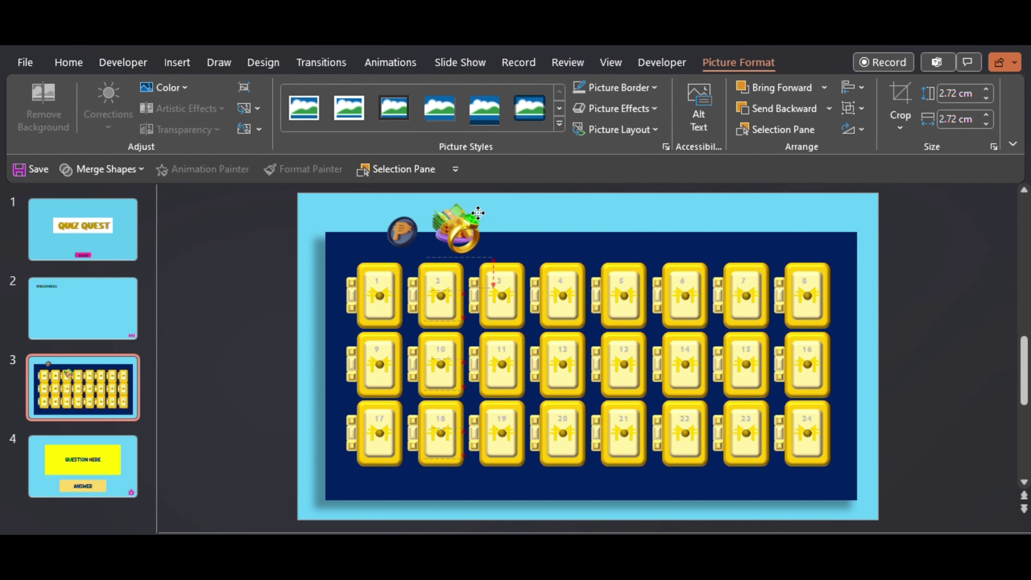
click(477, 214)
ctrl+scroll(477, 214, up, 5)
Place the coin, ring, gold bars and cash pictures onto tiles 1 to 4
drag(332, 250, 308, 358)
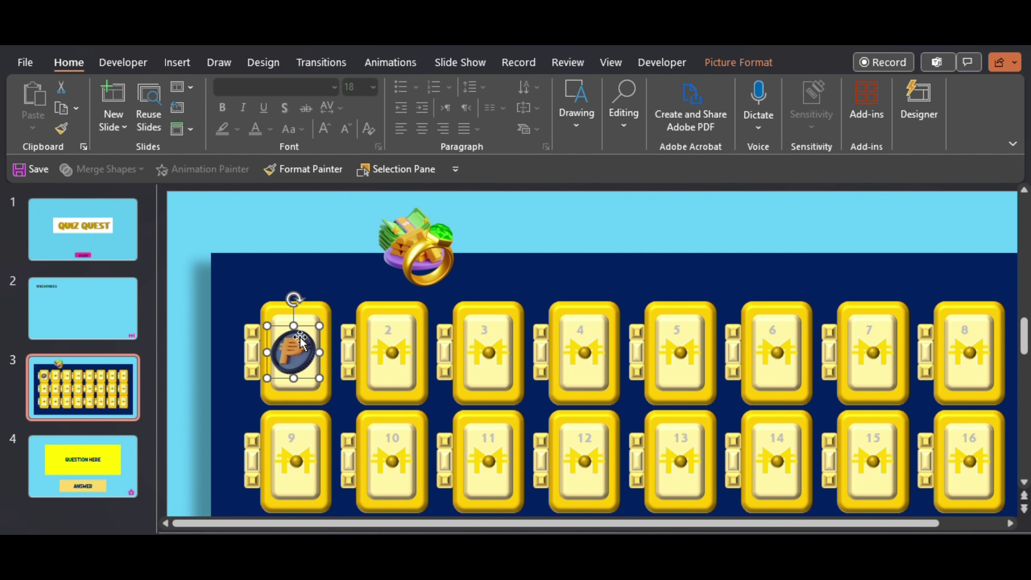
drag(400, 276, 368, 376)
drag(442, 233, 451, 276)
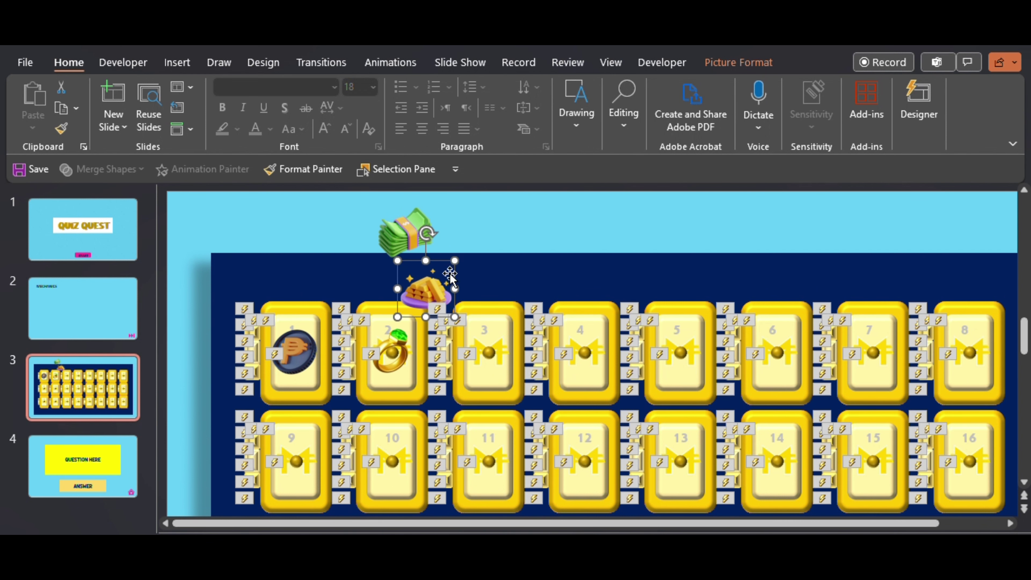
drag(505, 357, 511, 367)
drag(425, 222, 602, 338)
Move the cash, gold bars, ring and coin pictures back above the board
scroll(603, 339, down, 2)
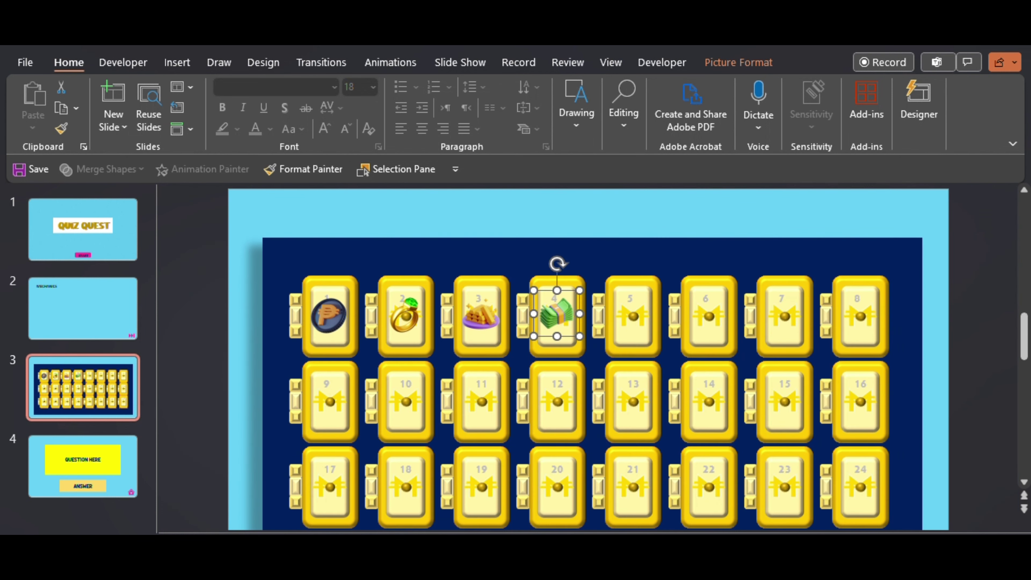
drag(578, 304, 578, 226)
drag(492, 333, 492, 256)
drag(406, 317, 416, 246)
click(337, 324)
drag(338, 325, 338, 243)
double_click(332, 235)
Duplicate the ring, gold bars and cash pictures and gather the copies into compact piles
drag(395, 212, 426, 248)
drag(467, 205, 513, 236)
click(557, 206)
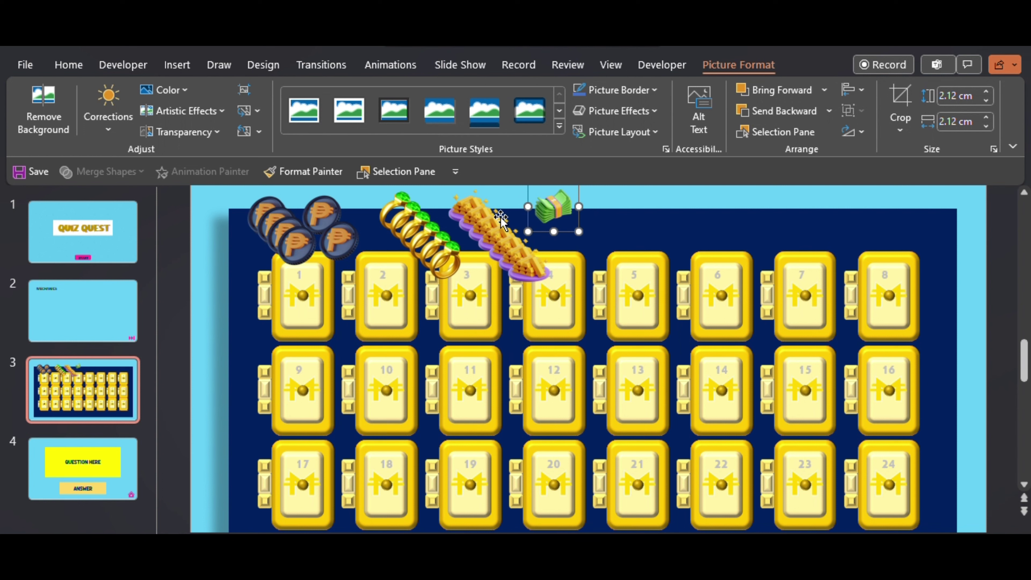
drag(568, 213, 597, 217)
drag(528, 265, 492, 235)
drag(446, 264, 419, 210)
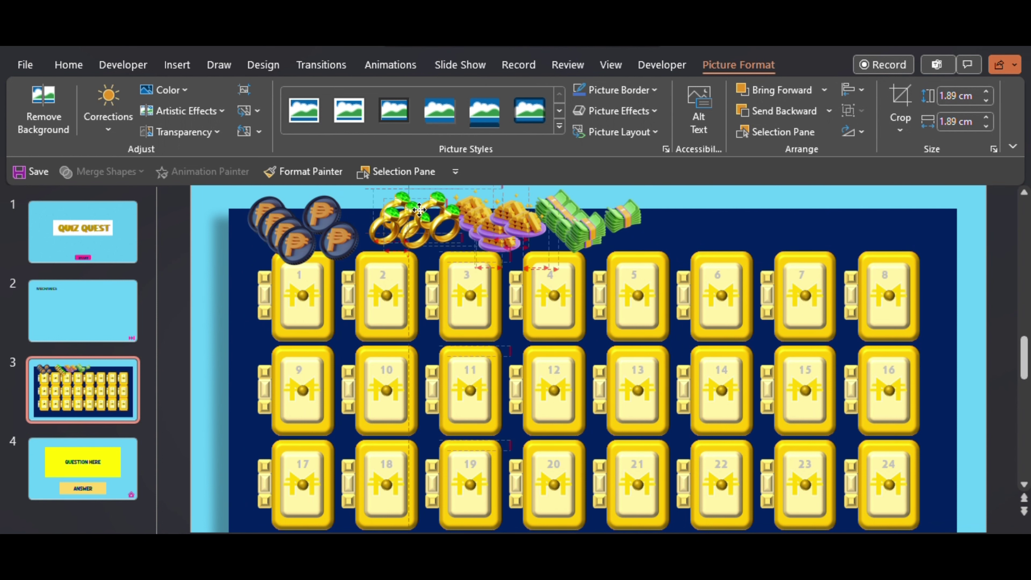
click(315, 315)
key(Escape)
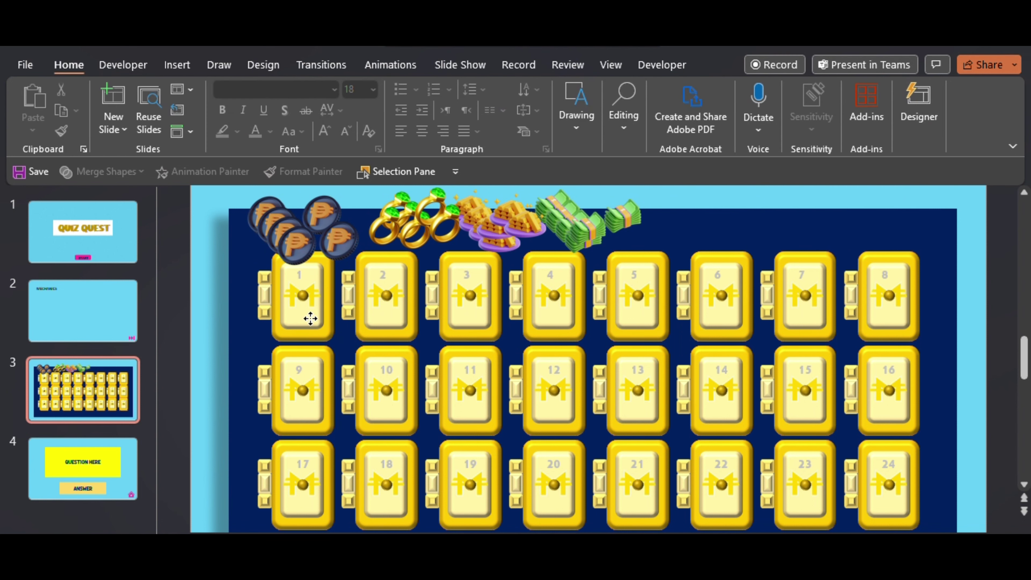
Multi-select the top-row boxes 1–8 together with their number shapes
shift+click(300, 281)
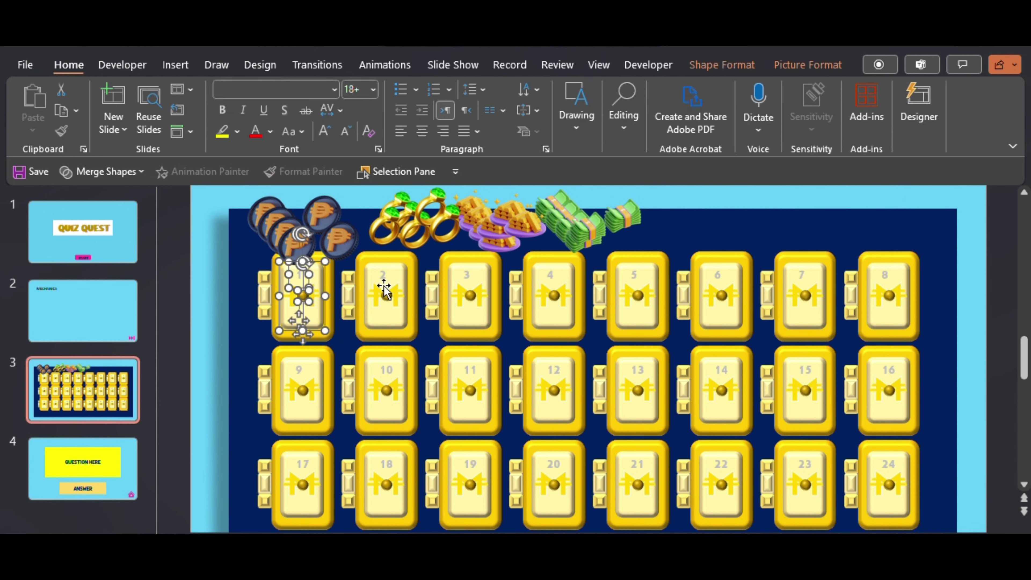
shift+click(388, 297)
shift+click(380, 278)
shift+click(471, 309)
shift+click(469, 276)
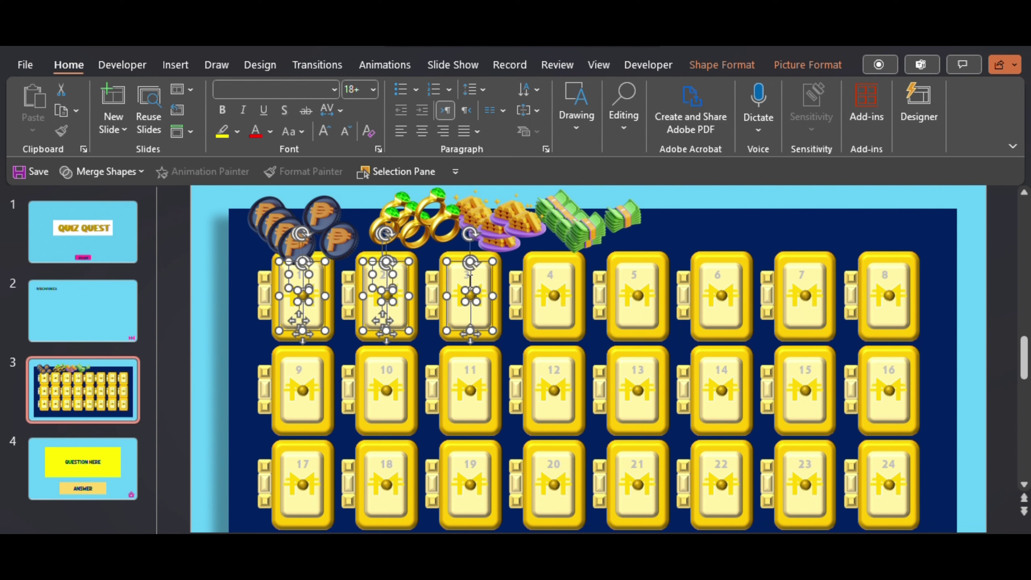
shift+click(548, 325)
shift+click(556, 299)
shift+click(638, 319)
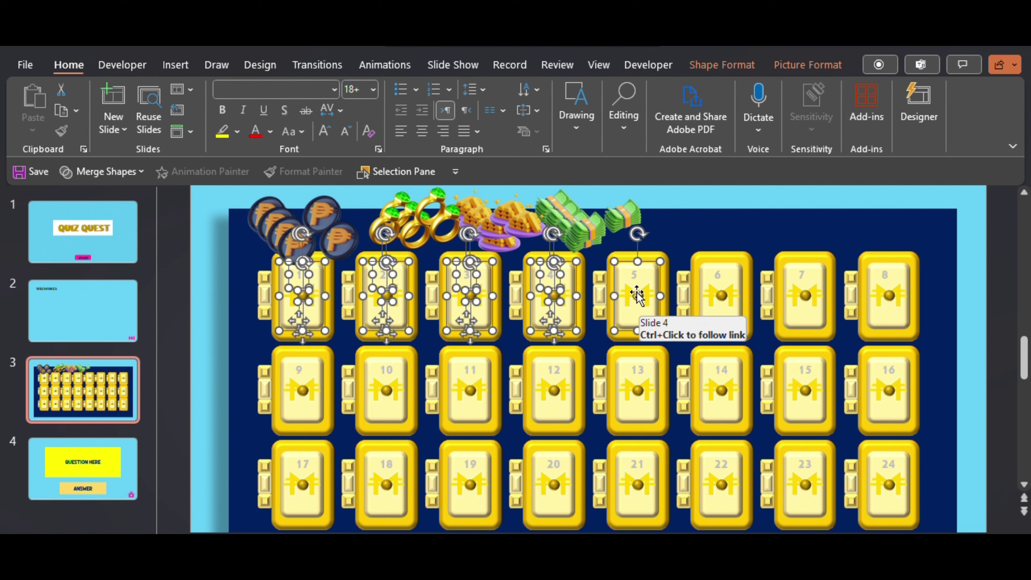
shift+click(635, 284)
shift+click(721, 295)
shift+click(714, 277)
shift+click(717, 321)
shift+click(798, 315)
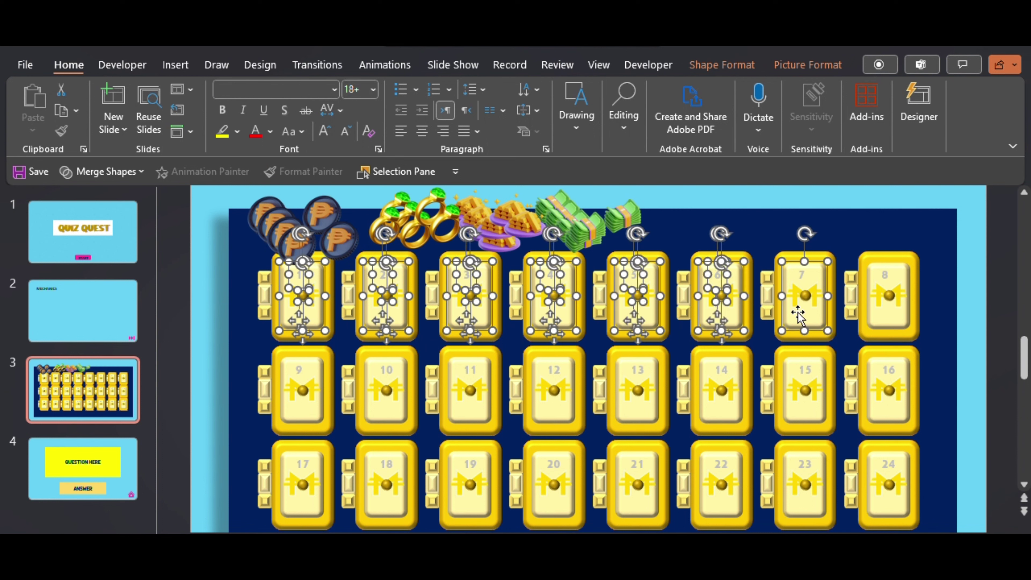
shift+click(876, 324)
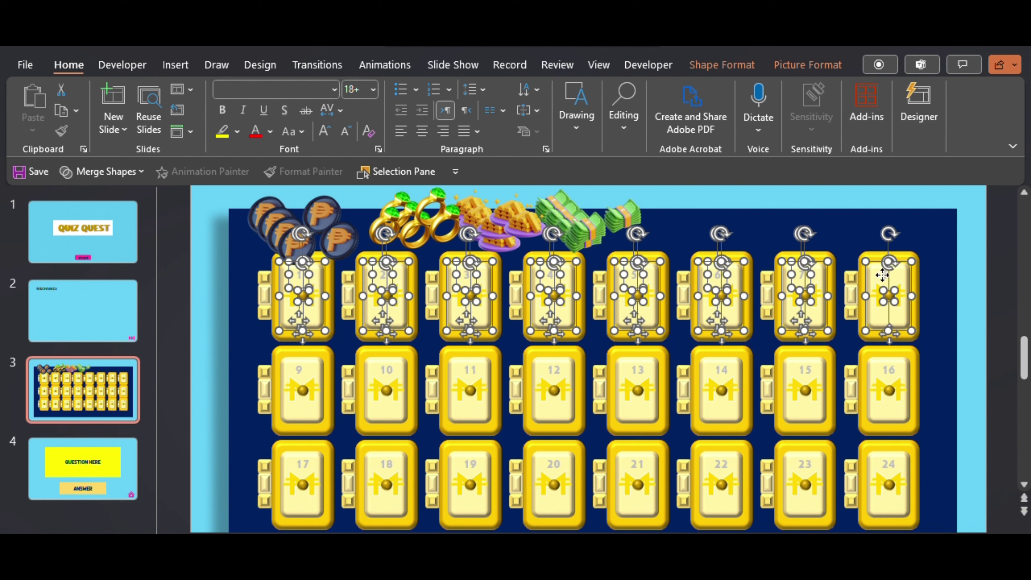
Add boxes 9–24 and their numbers to the selection and apply Bring to Front
shift+click(890, 410)
shift+click(890, 382)
shift+click(805, 410)
shift+click(805, 382)
shift+click(722, 411)
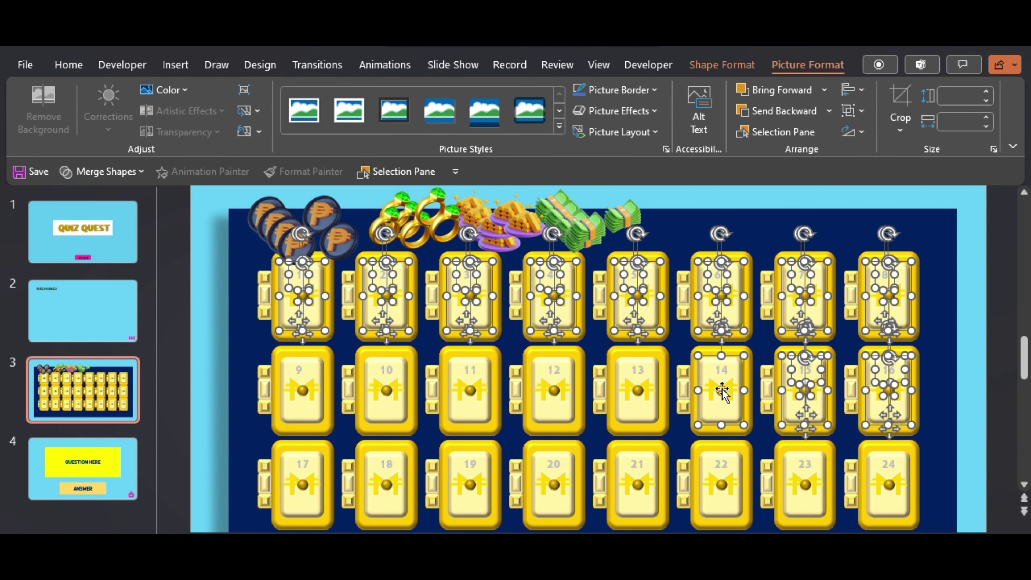
shift+click(721, 382)
shift+click(639, 393)
shift+click(638, 382)
shift+click(554, 410)
shift+click(554, 382)
shift+click(470, 411)
shift+click(471, 382)
shift+click(387, 410)
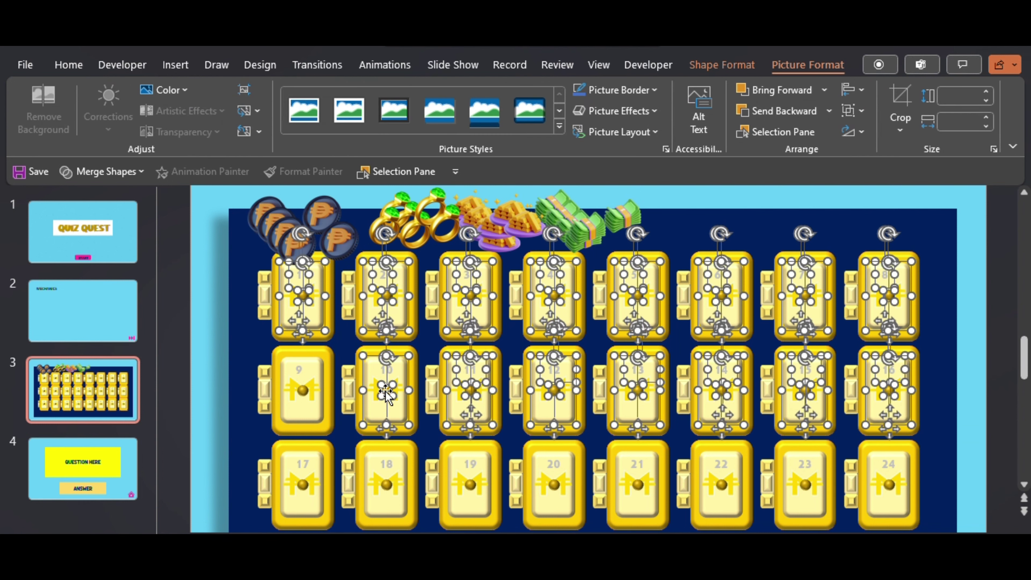
shift+click(386, 382)
shift+click(371, 410)
shift+click(295, 410)
shift+click(300, 384)
shift+click(294, 506)
shift+click(302, 475)
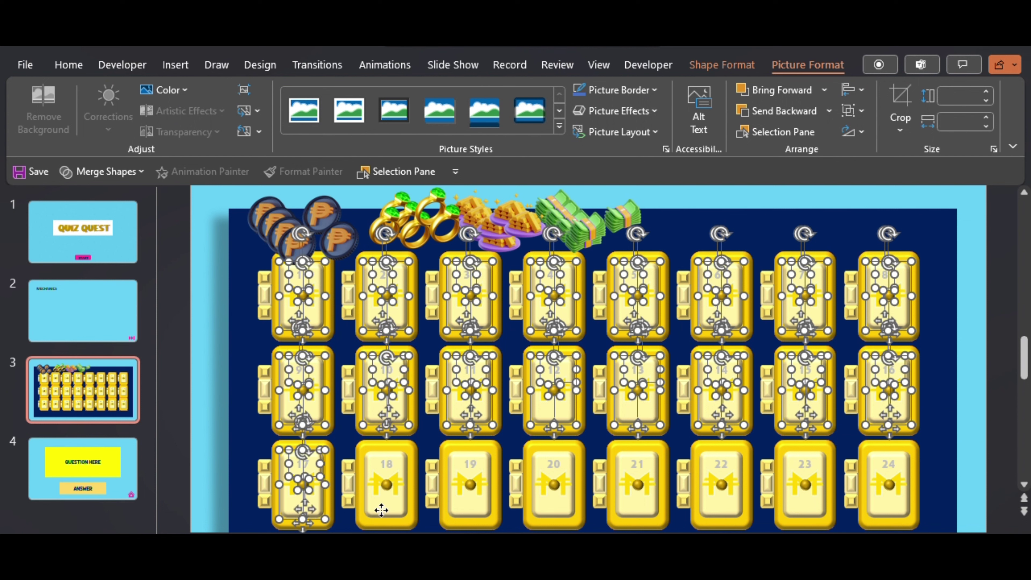
shift+click(370, 504)
shift+click(386, 476)
shift+click(464, 512)
shift+click(470, 475)
shift+click(554, 508)
shift+click(554, 475)
shift+click(639, 507)
shift+click(638, 476)
shift+click(722, 507)
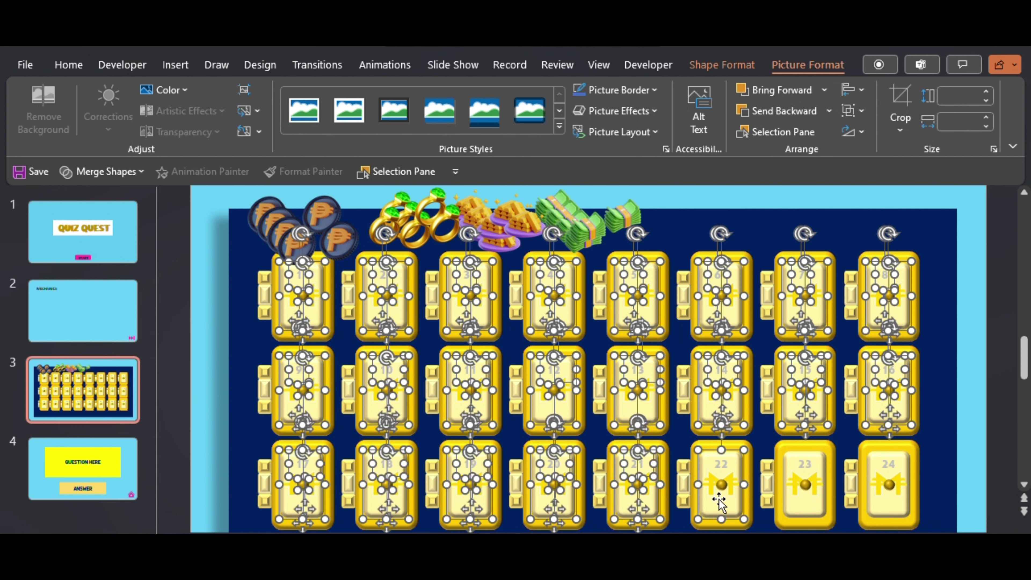
shift+click(722, 475)
shift+click(810, 508)
shift+click(806, 475)
shift+click(888, 506)
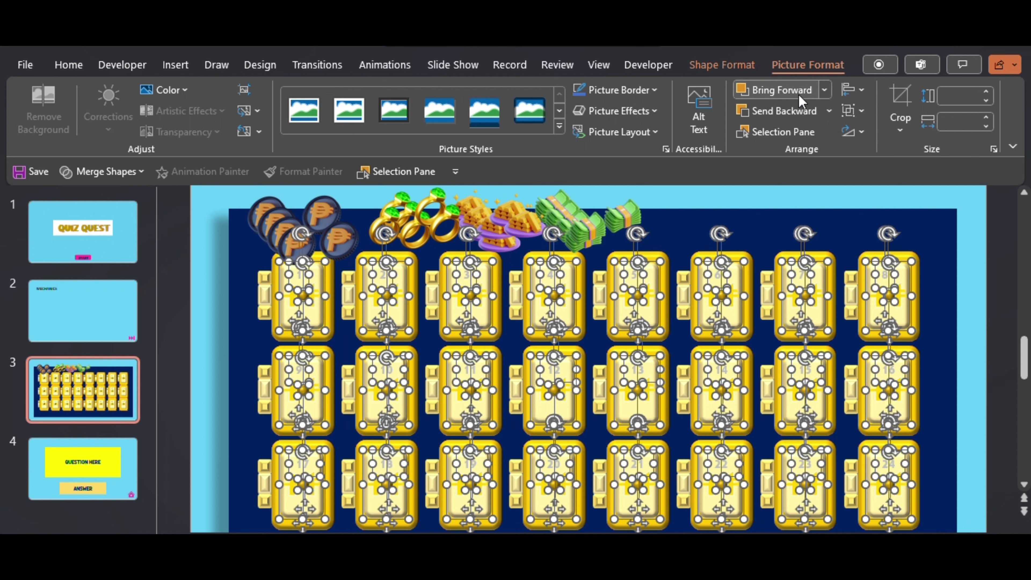
click(825, 89)
click(789, 132)
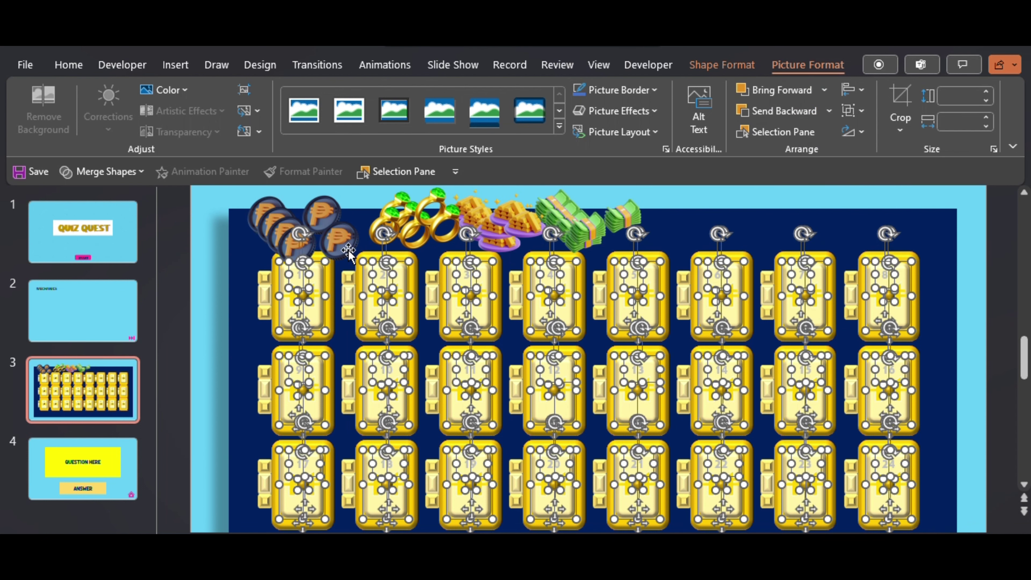
Move coins beside boxes 1, 4, 8, 18, 21 and 24, and cash beside box 9
click(192, 285)
click(270, 254)
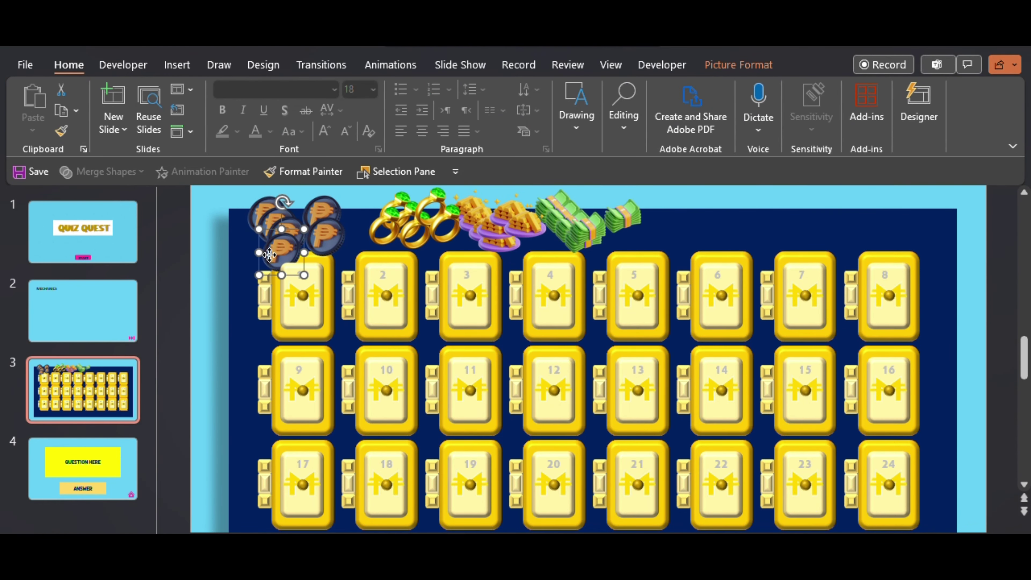
drag(269, 255, 262, 286)
drag(327, 238, 530, 330)
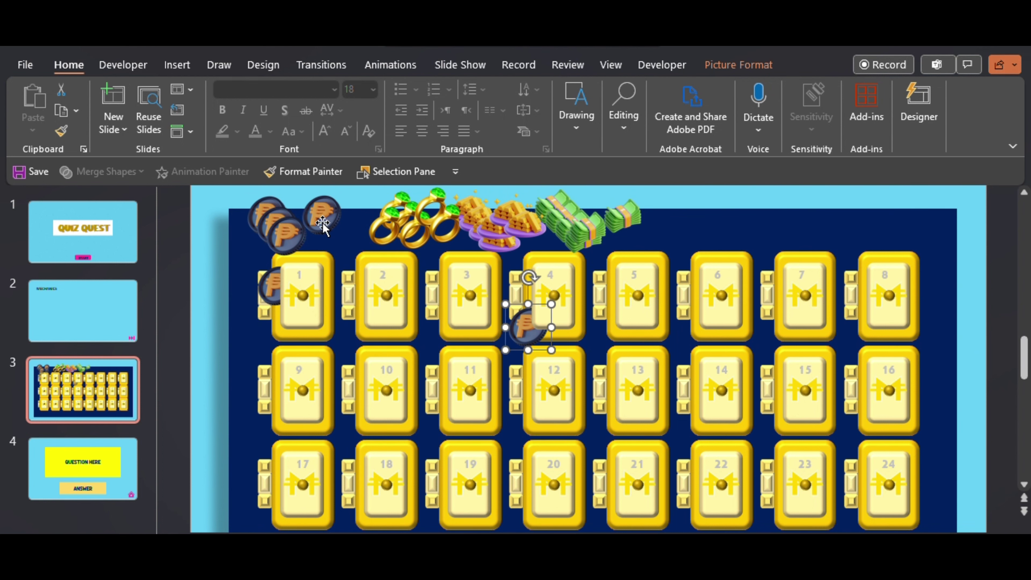
drag(323, 223, 861, 335)
drag(286, 240, 610, 453)
drag(266, 215, 869, 447)
drag(588, 227, 265, 401)
Place cash bundles beside boxes 10, 6, 2, 13 and 22, and gold bars beside 3 and 11
drag(577, 205, 370, 386)
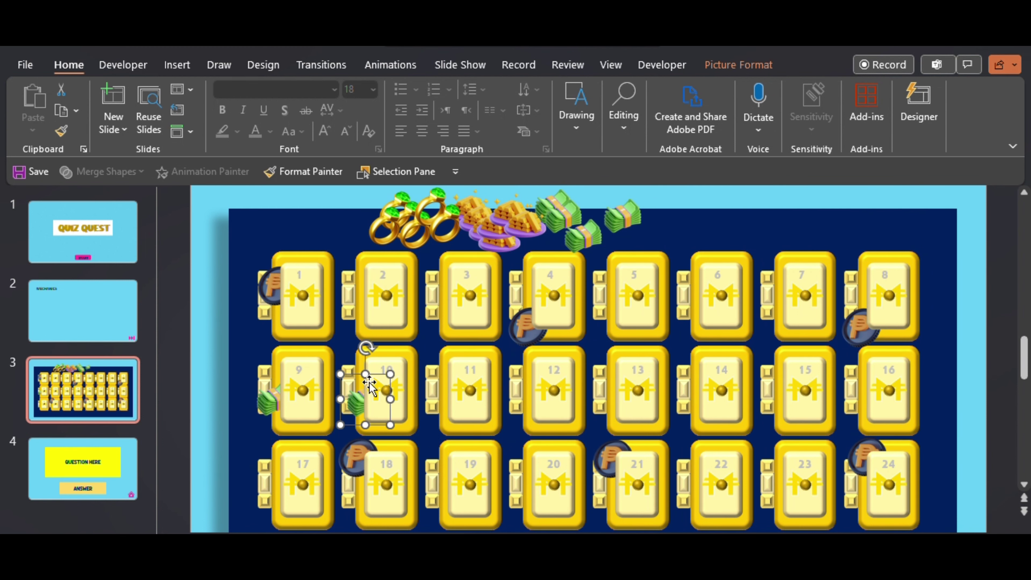
drag(572, 222, 695, 311)
drag(570, 216, 368, 328)
drag(505, 220, 426, 329)
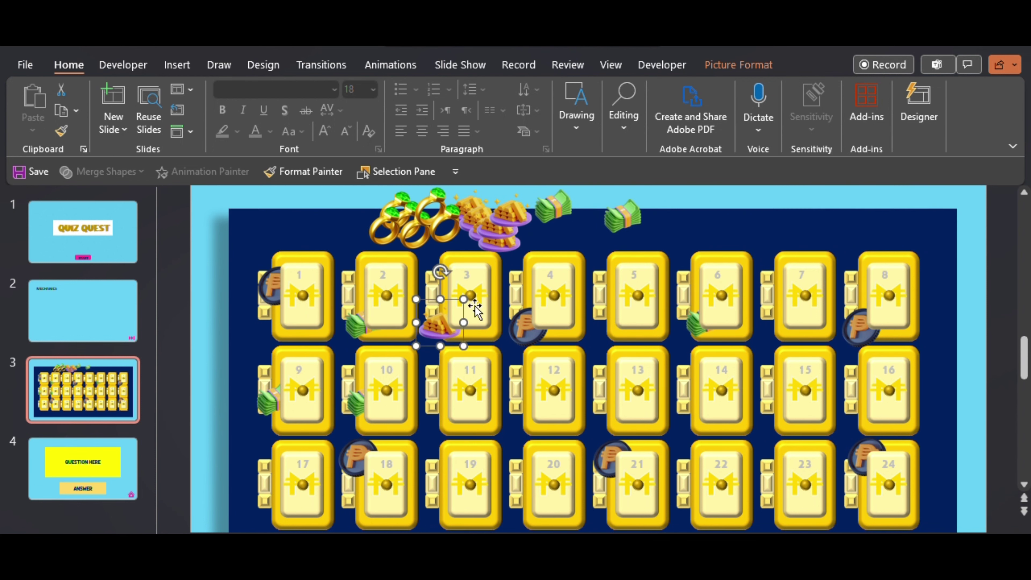
drag(555, 211, 607, 407)
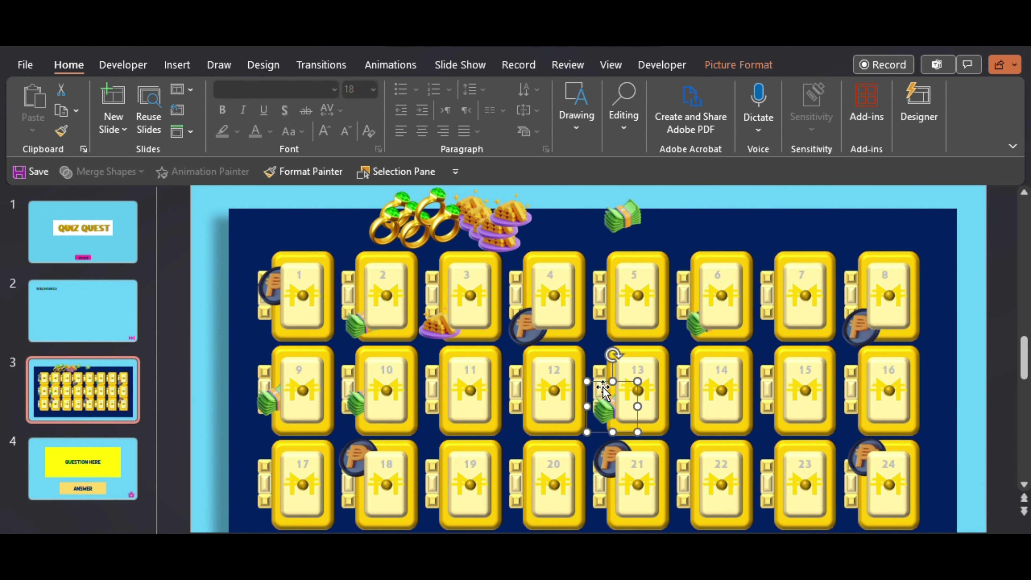
drag(623, 215, 725, 487)
drag(690, 518, 692, 519)
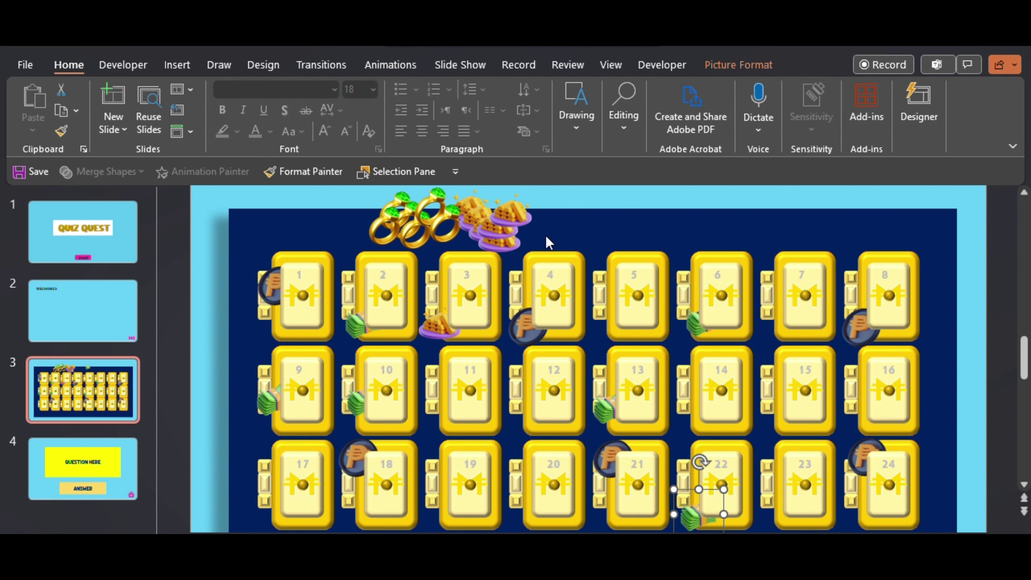
drag(507, 223, 278, 494)
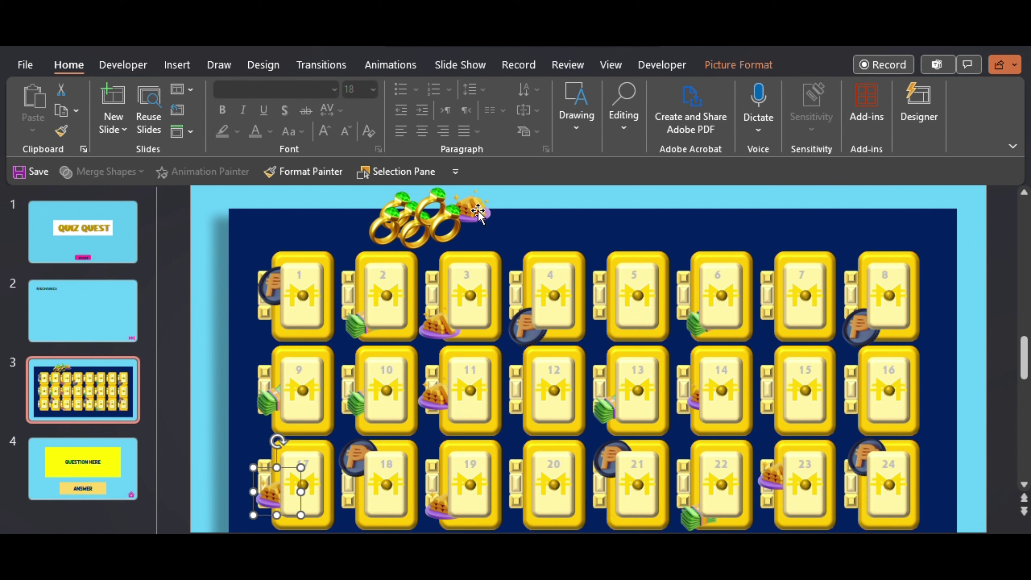
Place gold bars beside box 7 and rings beside boxes 5, 12, 14, 15 and 16
drag(479, 211, 782, 258)
drag(445, 219, 777, 356)
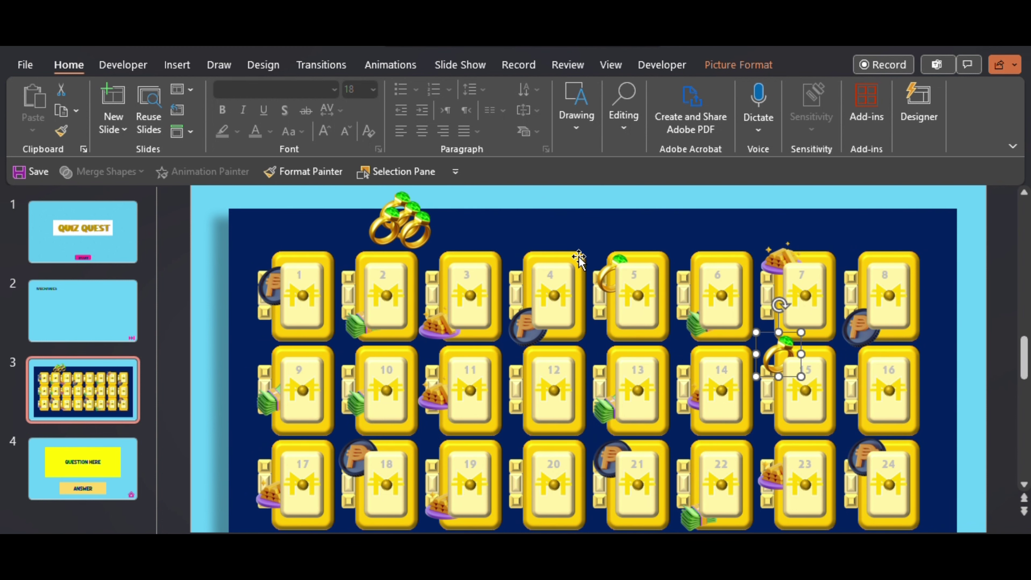
drag(417, 230, 531, 441)
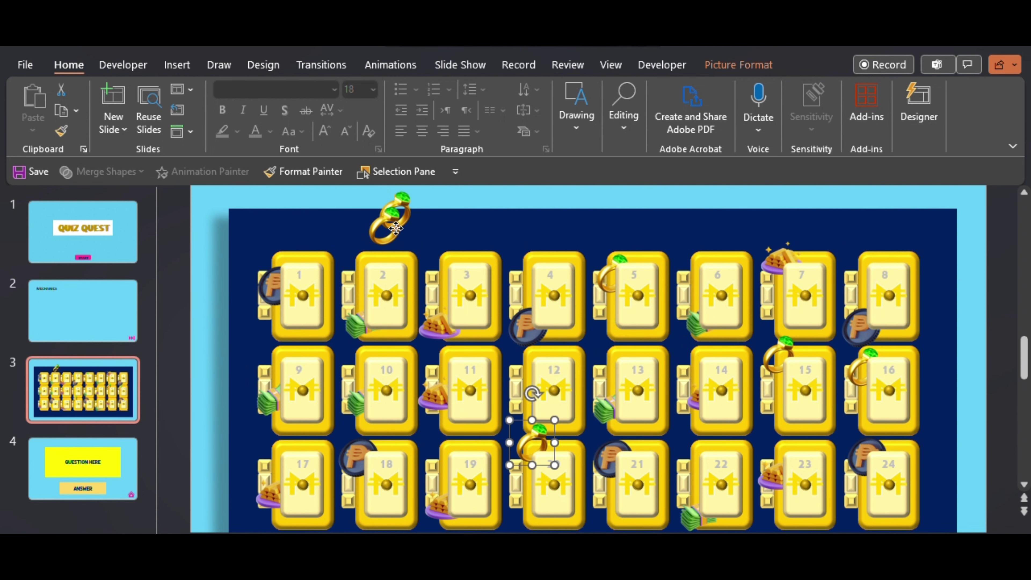
drag(396, 228, 704, 405)
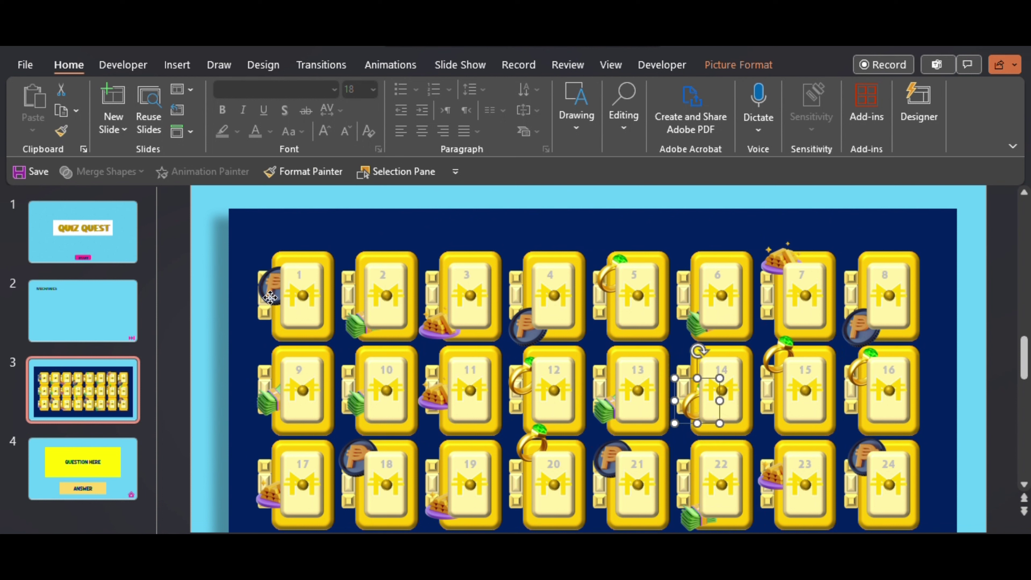
Tuck the coin, cash, gold-bar and ring prizes fully behind boxes 1–8
drag(271, 298, 296, 315)
drag(357, 328, 373, 302)
drag(443, 329, 465, 307)
drag(525, 327, 544, 308)
drag(606, 281, 626, 301)
drag(692, 325, 714, 294)
drag(778, 260, 805, 300)
drag(859, 329, 889, 301)
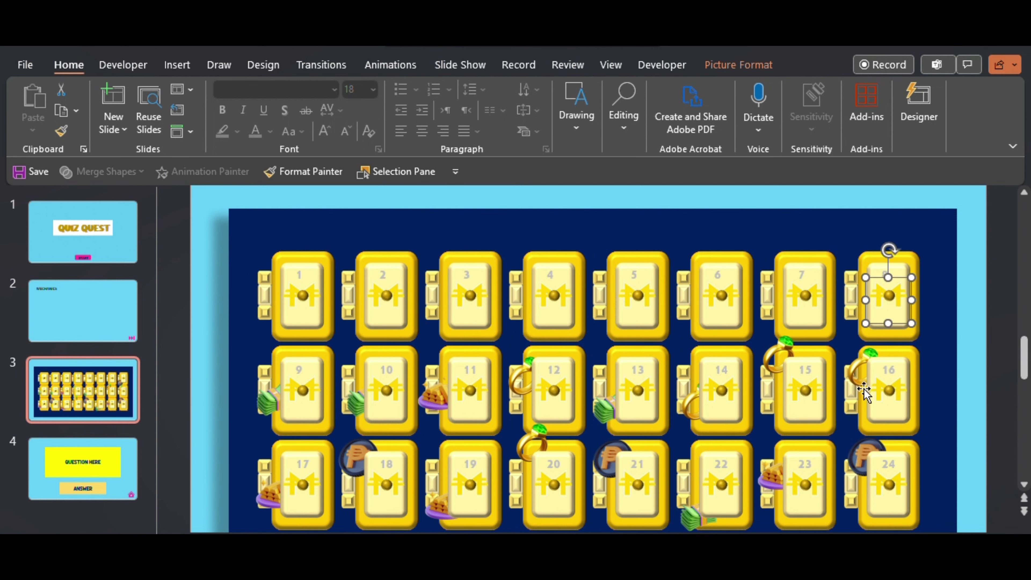
Tuck the rings, cash and gold-bar prizes fully behind boxes 9–16
drag(864, 392, 889, 390)
drag(777, 356, 800, 384)
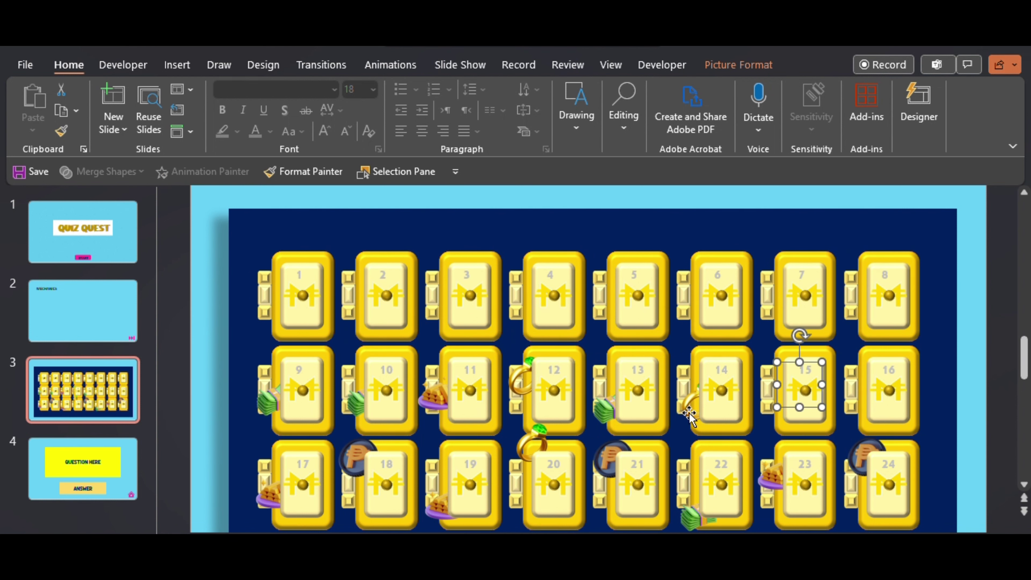
drag(689, 413, 721, 392)
drag(604, 411, 638, 390)
drag(522, 382, 553, 391)
drag(435, 397, 471, 392)
drag(352, 402, 375, 392)
drag(268, 401, 294, 396)
Hide the gold bars behind box 17 and the coin behind box 18
click(274, 400)
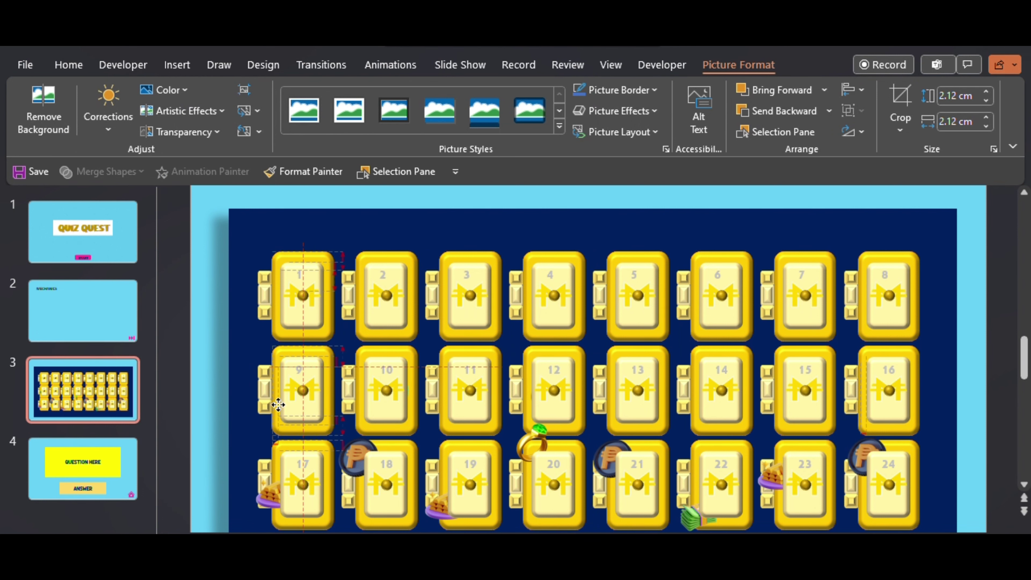
drag(269, 496, 295, 490)
drag(349, 468, 469, 467)
scroll(461, 477, down, 1)
Hide the prizes behind boxes 19–24 and preview the grid as a slide show
drag(530, 426, 549, 458)
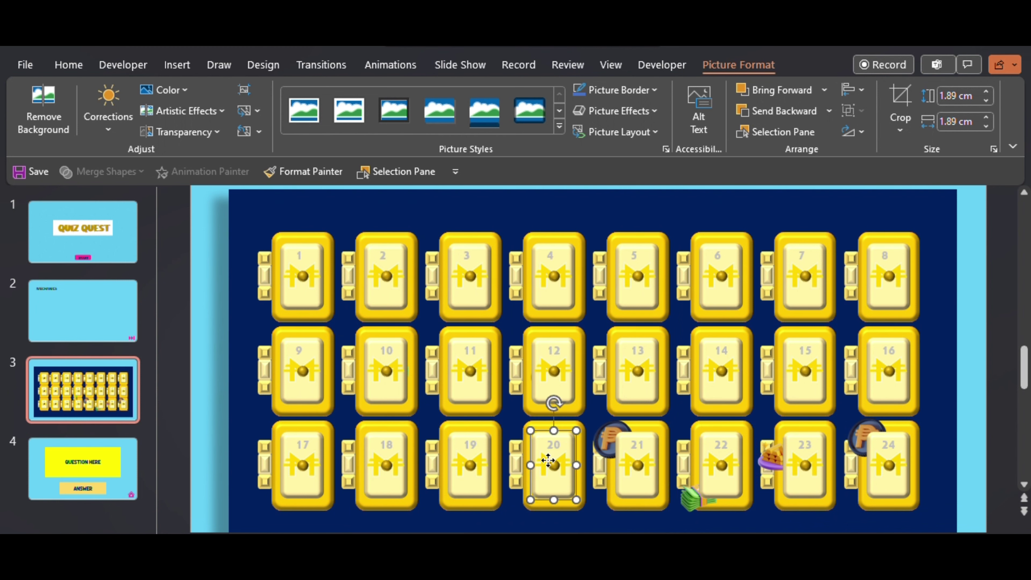
click(612, 453)
drag(695, 499, 797, 468)
drag(865, 435, 882, 458)
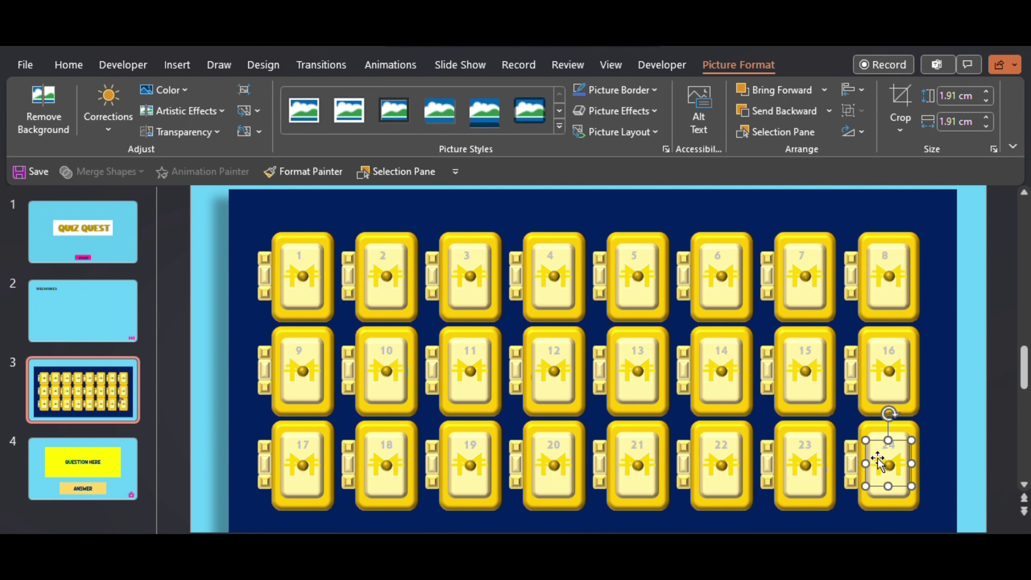
key(shift+F5)
In the show, open safes 1–8, 16 and 24 to reveal their prizes, then exit
click(163, 239)
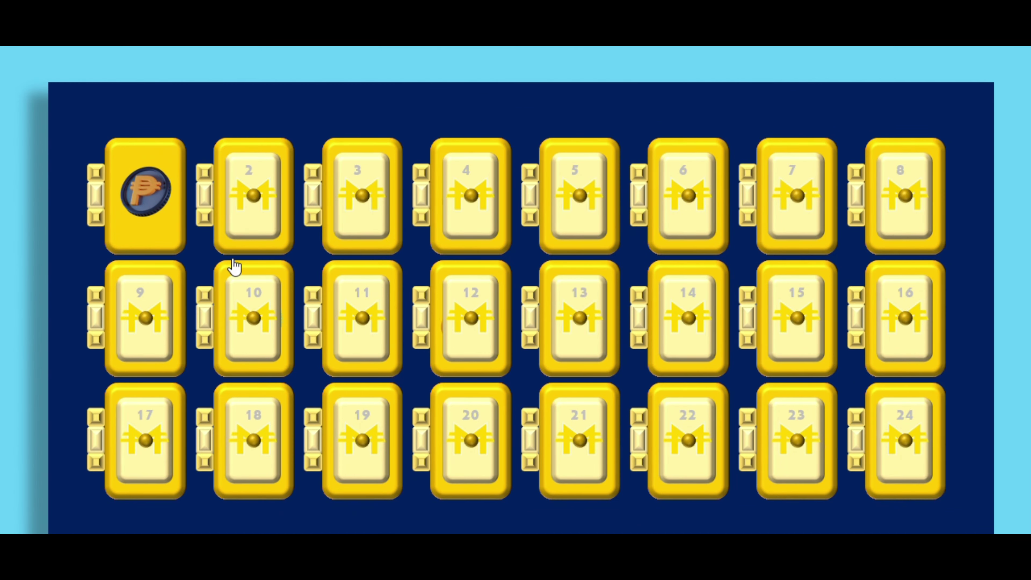
click(276, 246)
click(352, 248)
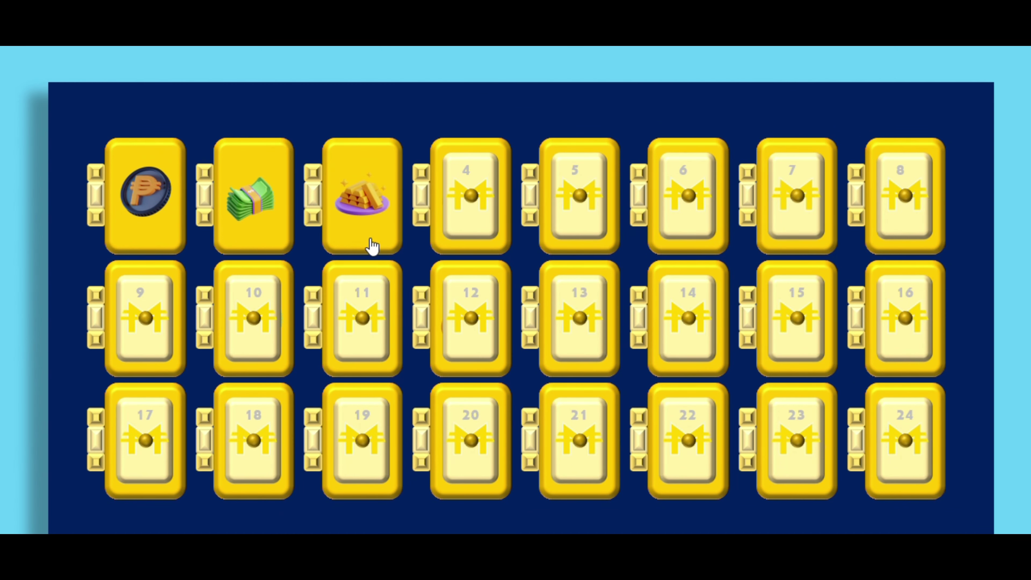
click(465, 243)
click(575, 244)
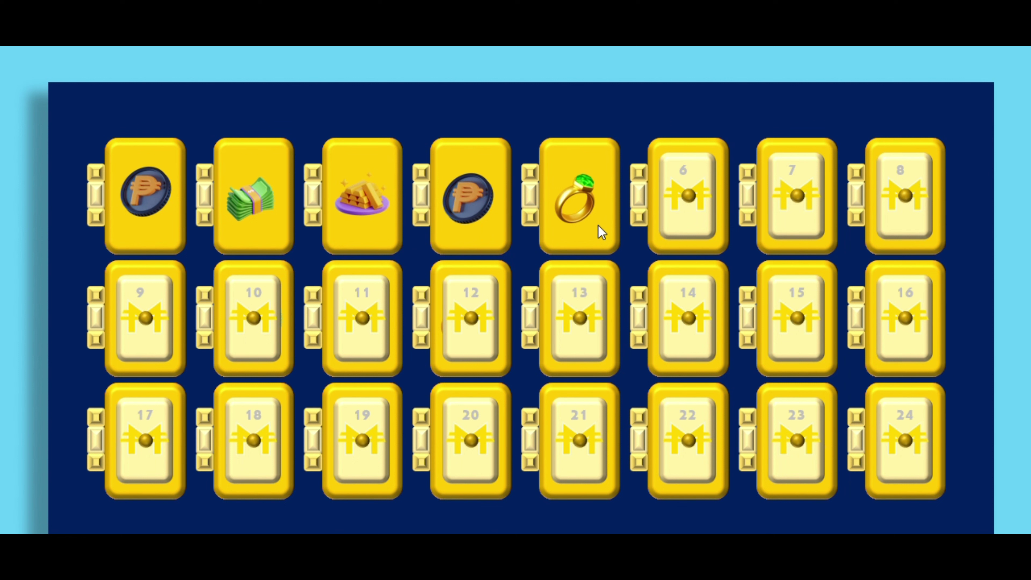
click(689, 234)
click(790, 231)
click(901, 233)
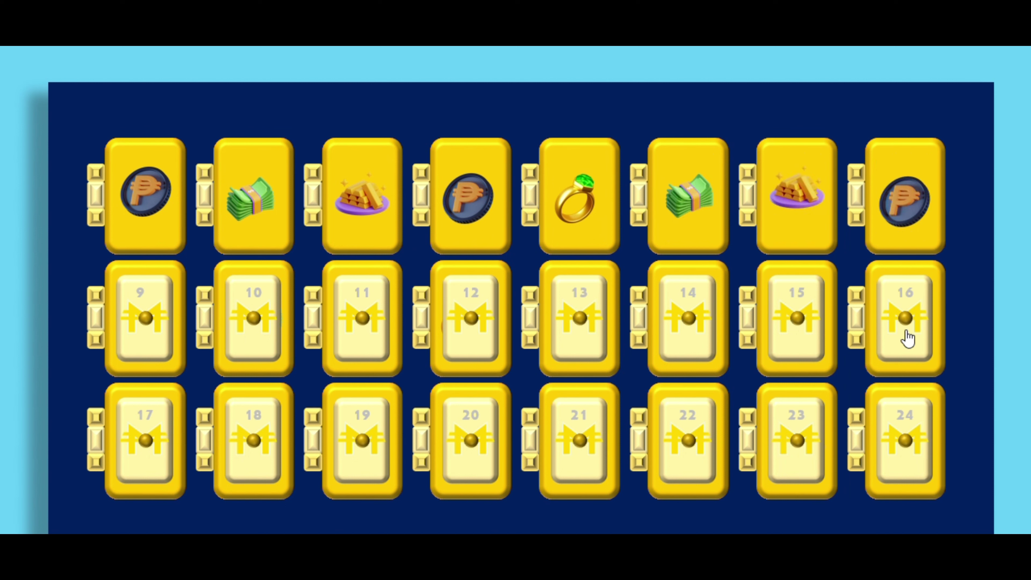
click(905, 346)
click(906, 470)
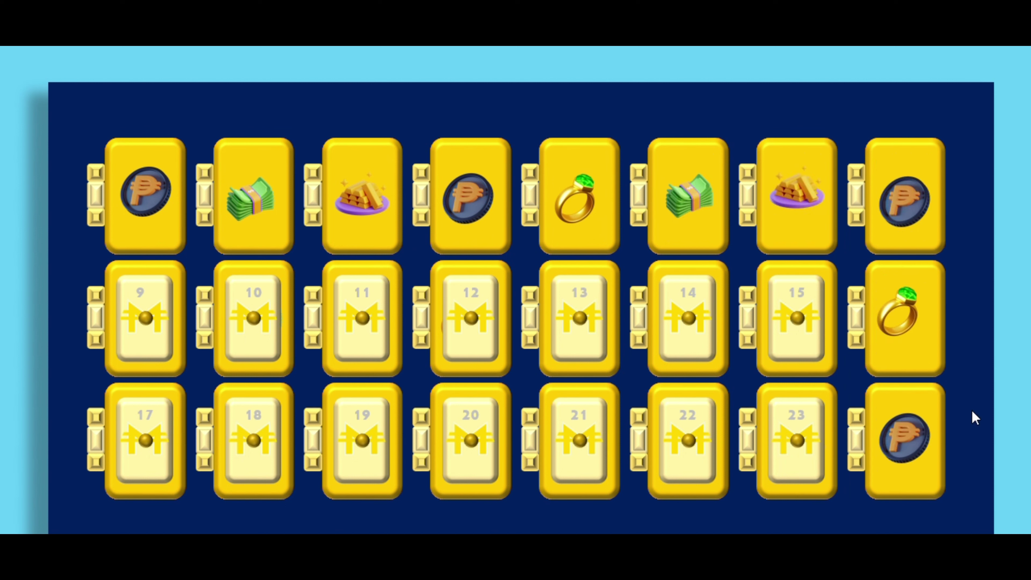
key(Escape)
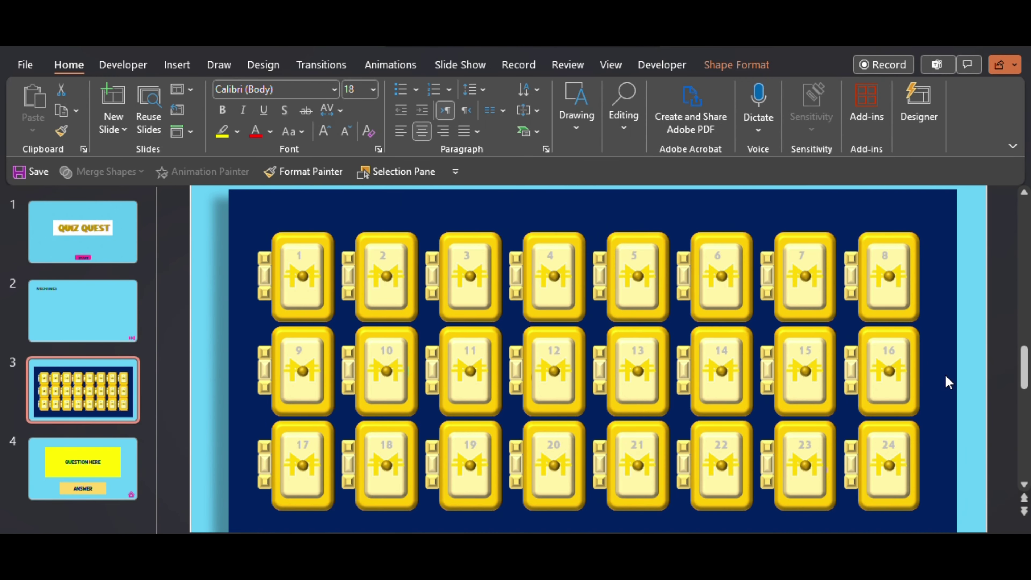
Duplicate question slide 4 with Ctrl+D until the deck reaches slide 24
click(128, 464)
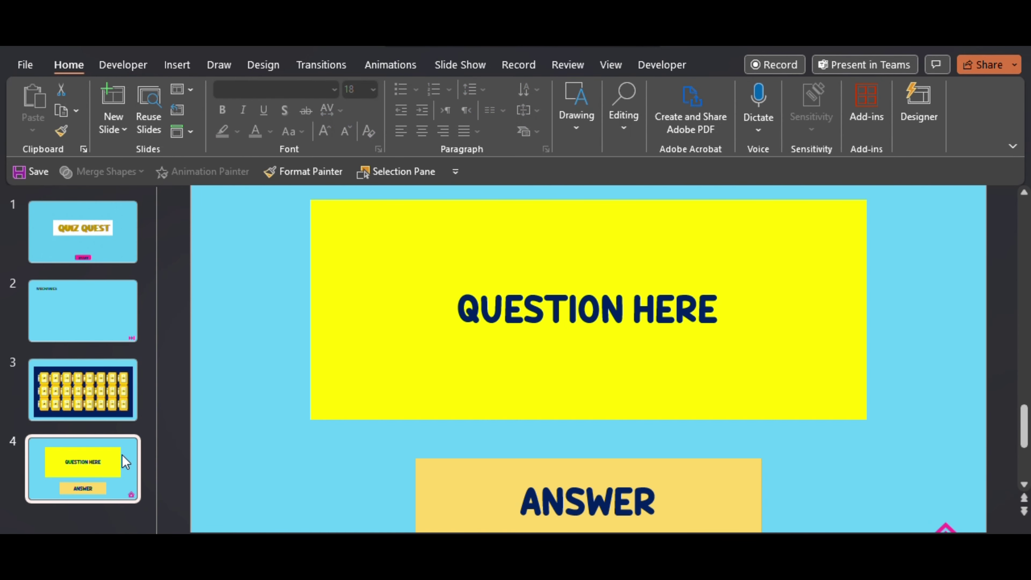
key(ctrl+d)
key(ctrl+d)
key(ctrl+d)
key(ctrl+d)
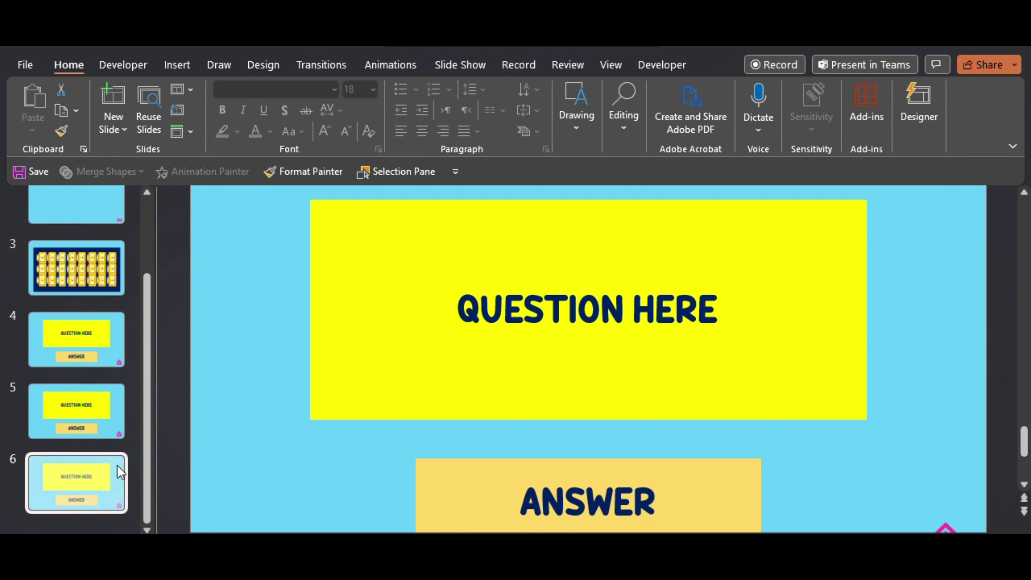
key(ctrl+d)
key(ctrl+d)
key(ctrl+d)
key(ctrl+d)
key(ctrl+d)
key(ctrl+d)
key(ctrl+d)
key(ctrl+d)
key(ctrl+d)
key(ctrl+d)
key(ctrl+d)
key(ctrl+d)
key(ctrl+d)
key(ctrl+d)
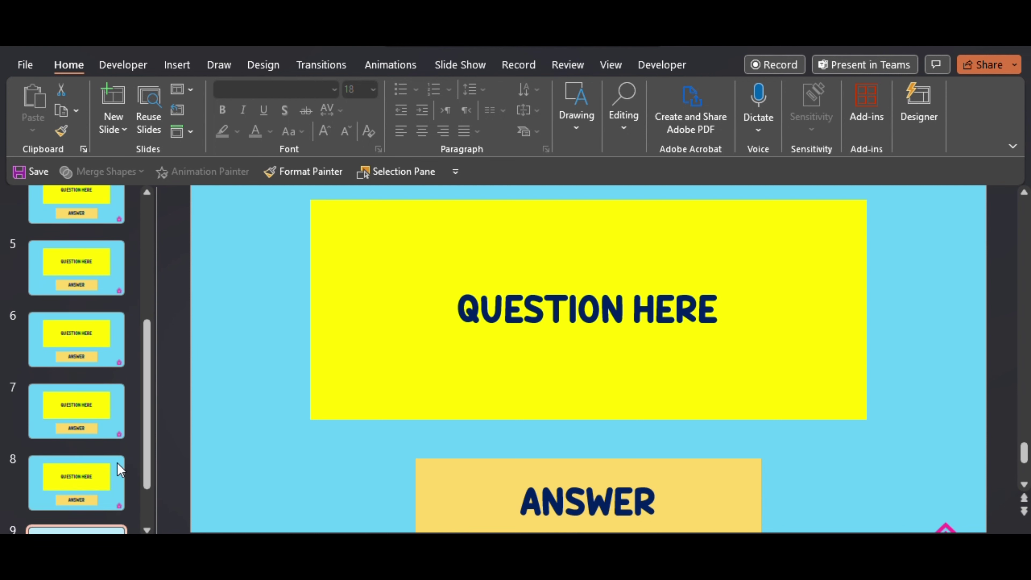
key(ctrl+d)
key(ctrl+d)
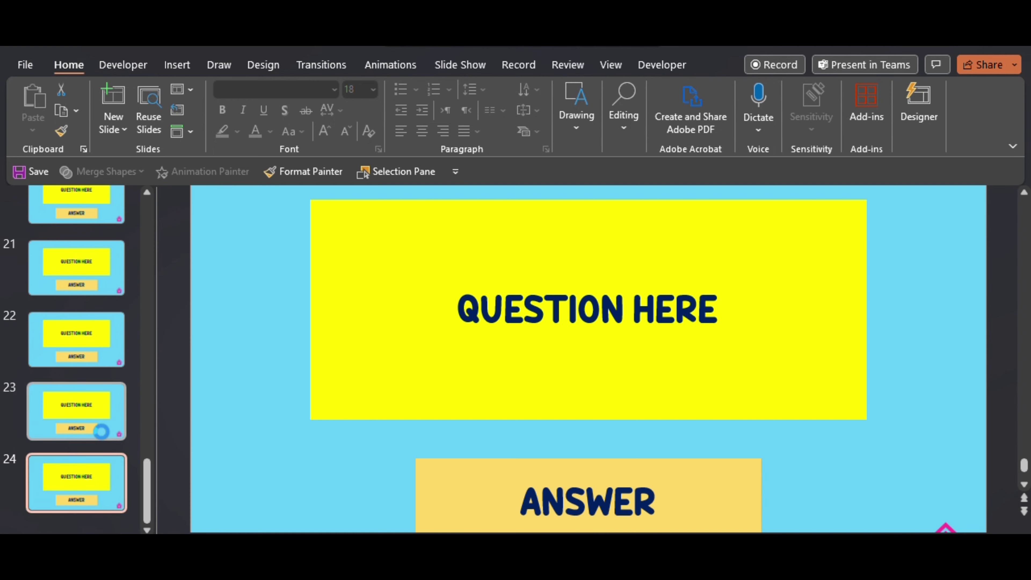
scroll(77, 366, up, 15)
Retitle the first copied question slides QUESTION 5, QUESTION 6 and QUESTION 7
click(76, 423)
double_click(734, 316)
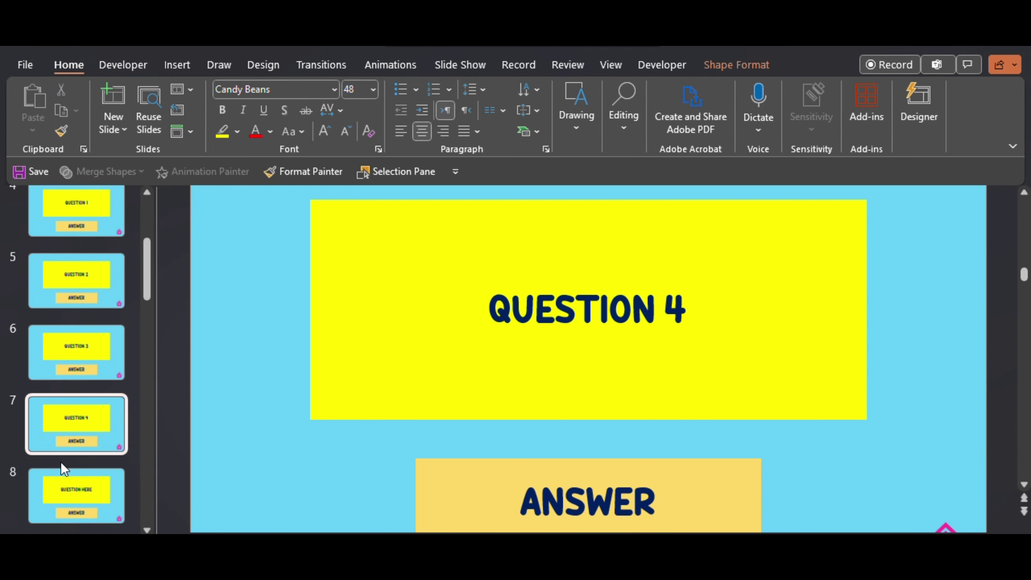
click(69, 492)
double_click(732, 306)
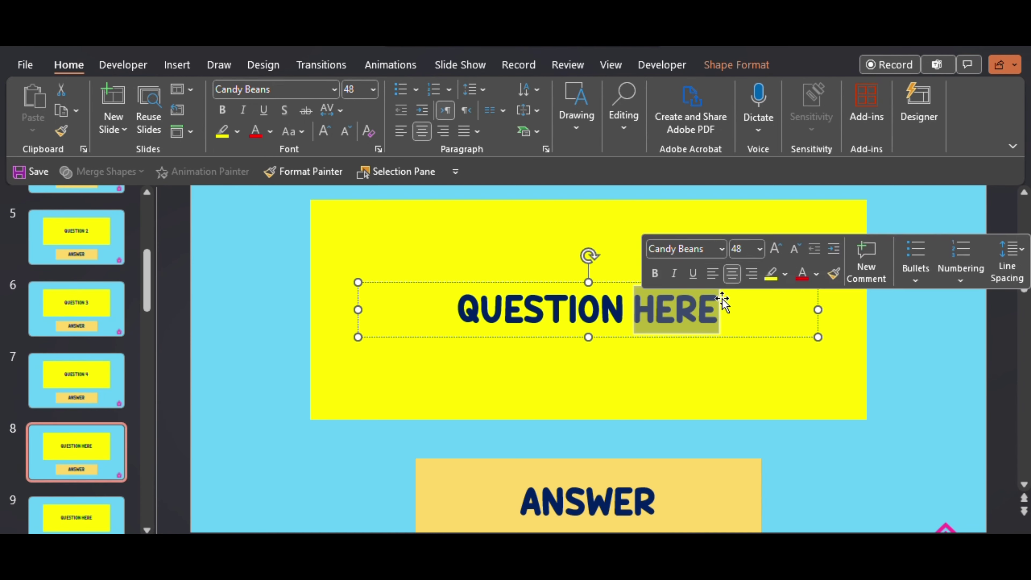
text(5)
click(76, 354)
double_click(732, 305)
text(6)
click(77, 338)
double_click(732, 306)
text(7)
Number the next copied slides QUESTION 8 through QUESTION 11
click(76, 415)
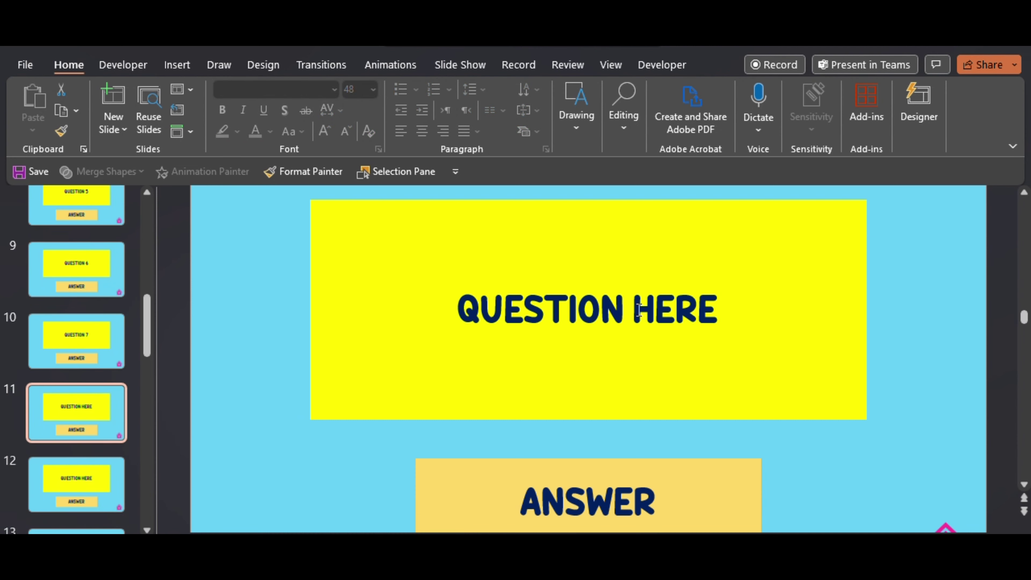
text(8)
click(77, 483)
double_click(676, 309)
text(9)
click(77, 462)
double_click(716, 315)
text(10)
click(76, 520)
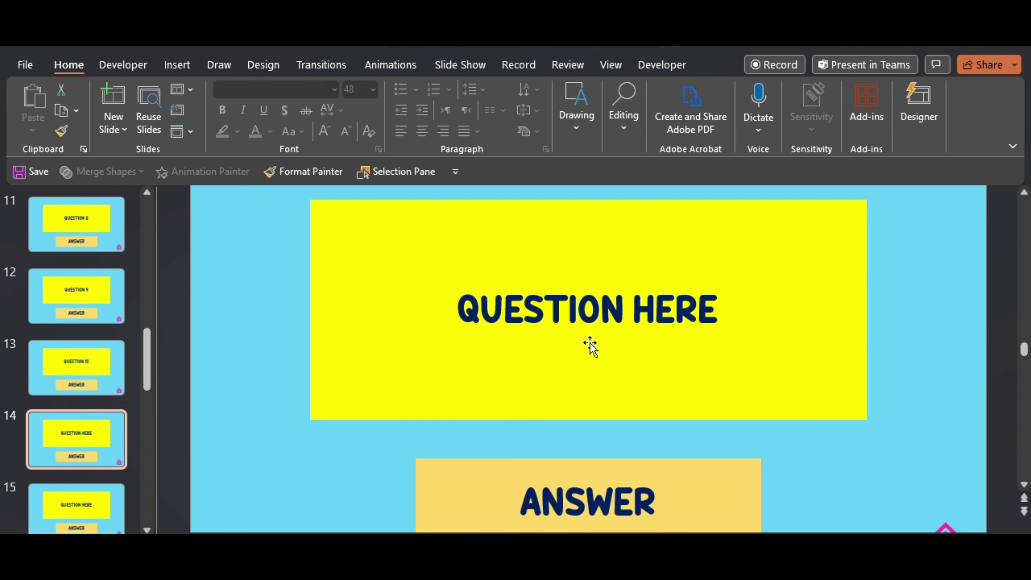
double_click(676, 309)
text(11)
Number the following slides QUESTION 12 through QUESTION 15
click(69, 512)
double_click(706, 313)
text(12)
click(76, 435)
double_click(643, 309)
text(13)
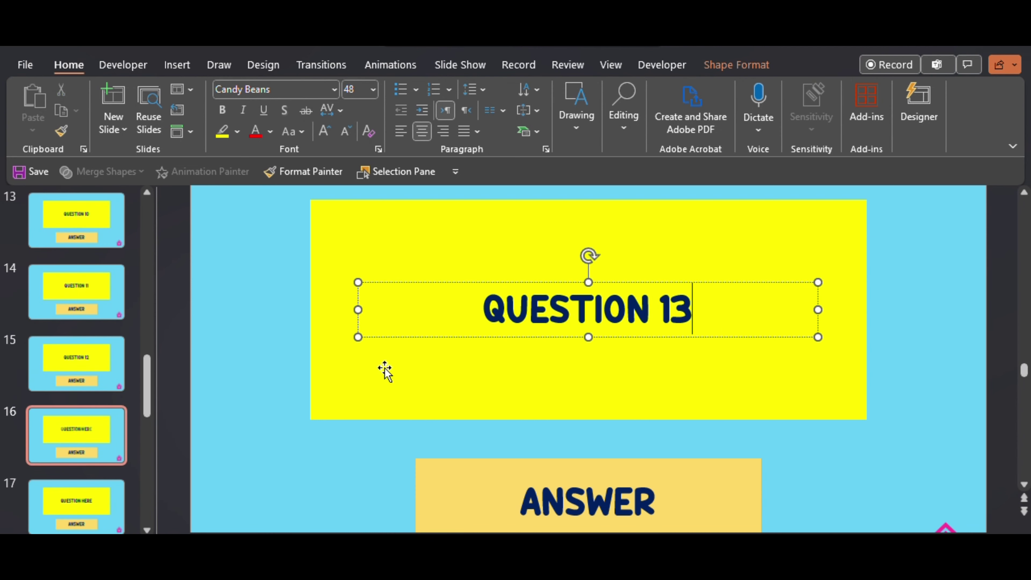
click(76, 506)
double_click(723, 315)
text(14)
click(76, 435)
click(646, 313)
text(15)
Number the next slides QUESTION 16 through QUESTION 19
click(77, 506)
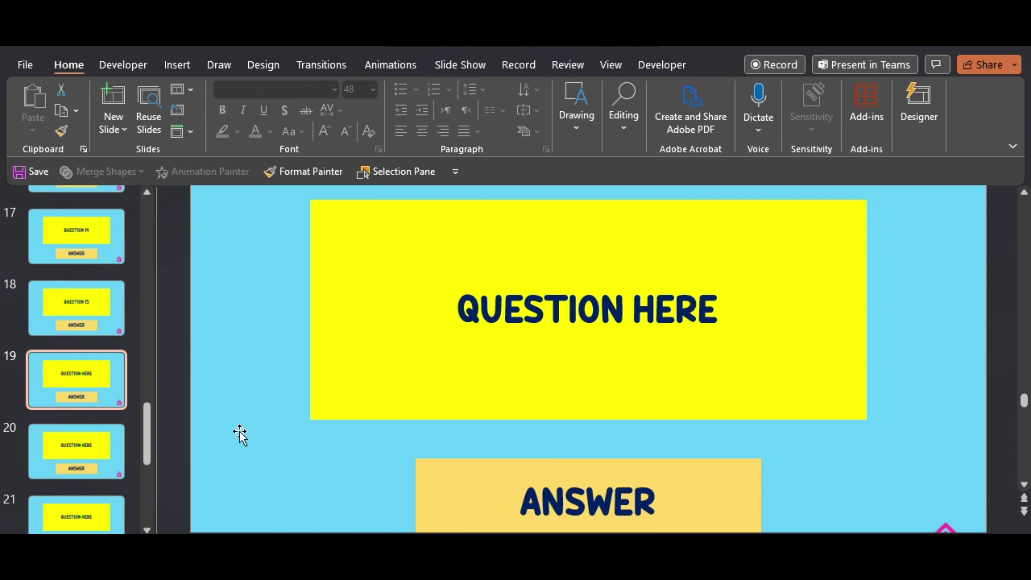
double_click(677, 309)
text(16)
click(76, 434)
double_click(728, 306)
text(17)
click(77, 506)
double_click(649, 310)
text(18)
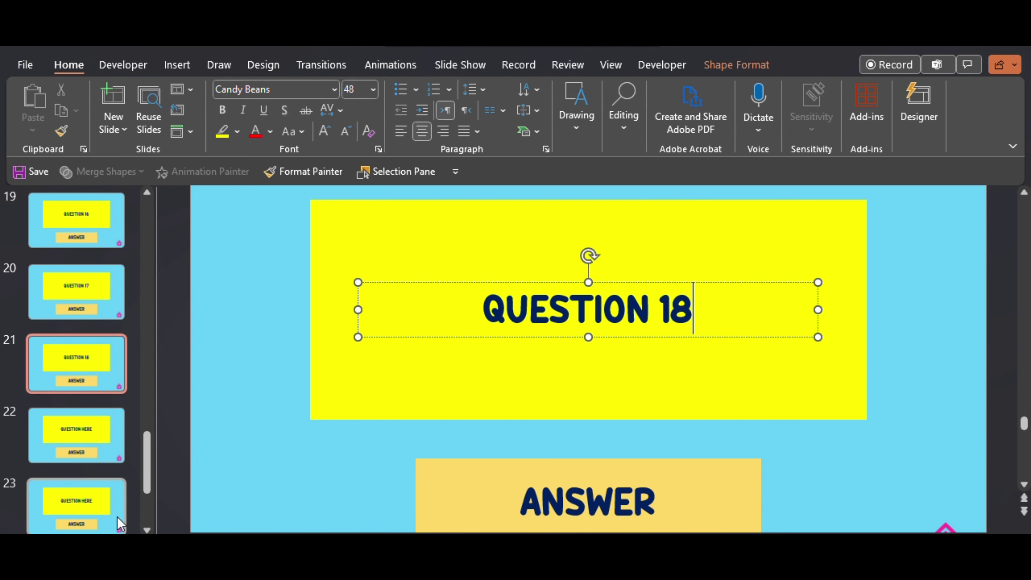
click(76, 435)
double_click(679, 309)
text(19)
Number the next slides QUESTION 20, QUESTION 21 and QUESTION 22
click(76, 506)
double_click(687, 309)
text(20)
click(76, 435)
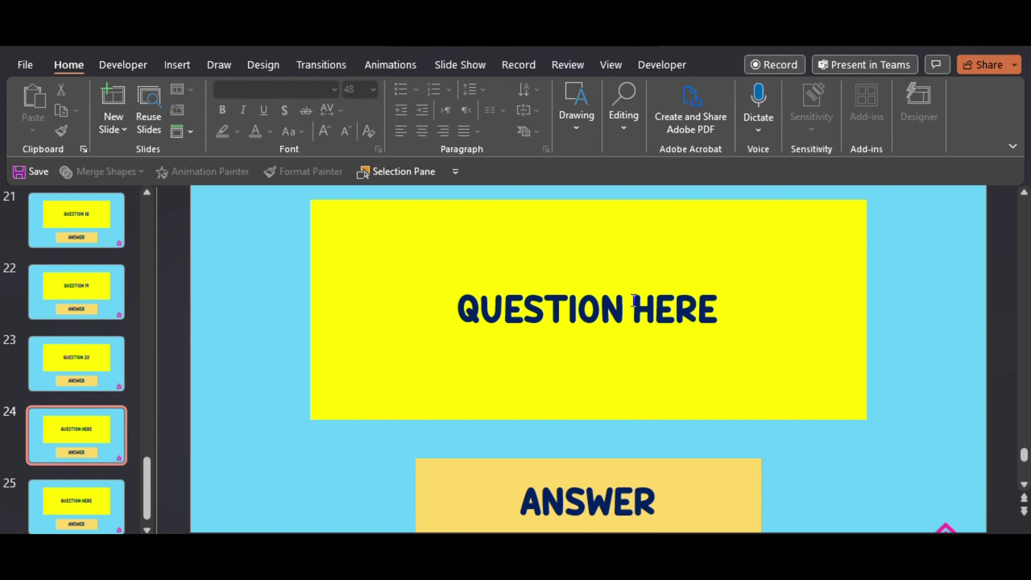
double_click(670, 309)
text(21)
click(76, 506)
double_click(670, 309)
text(22)
Number the last slides QUESTION 23 and QUESTION 24, then return to the slide 3 grid
click(85, 494)
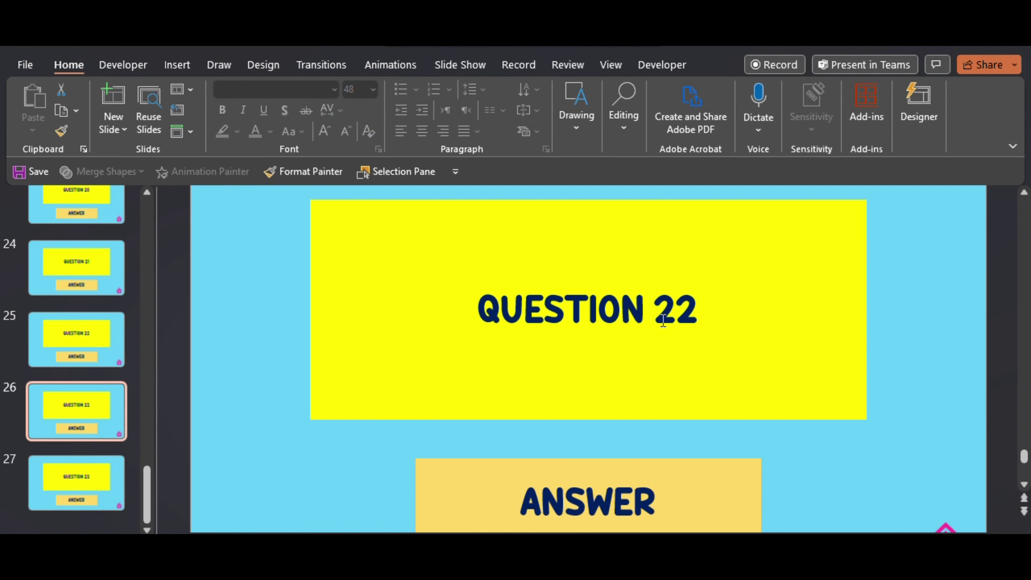
double_click(669, 309)
text(23)
click(101, 483)
double_click(686, 308)
text(24)
drag(147, 488, 147, 221)
click(76, 371)
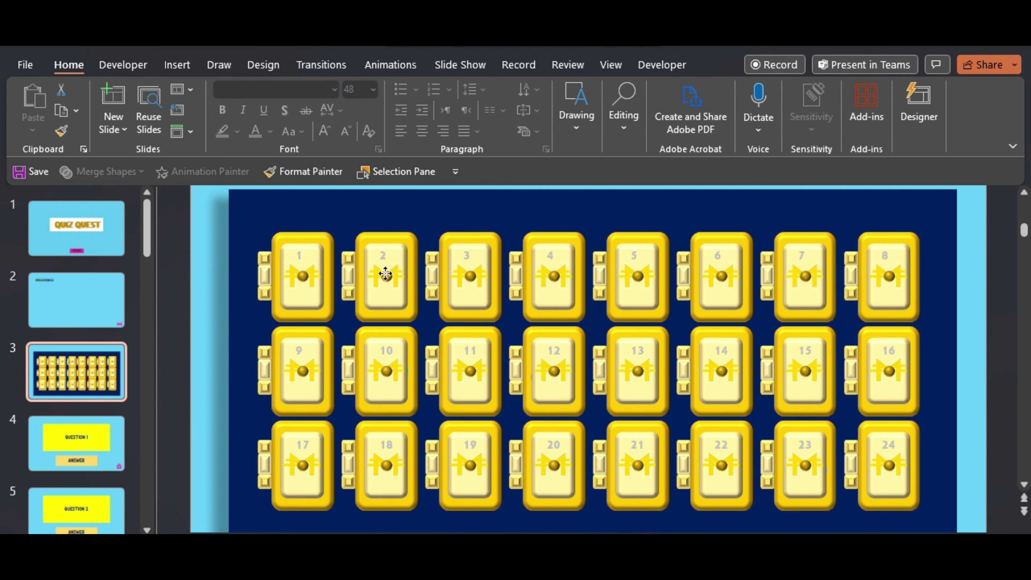
click(387, 275)
Give card 2 an Action hyperlink to slide 5 with the chimes sound
click(179, 65)
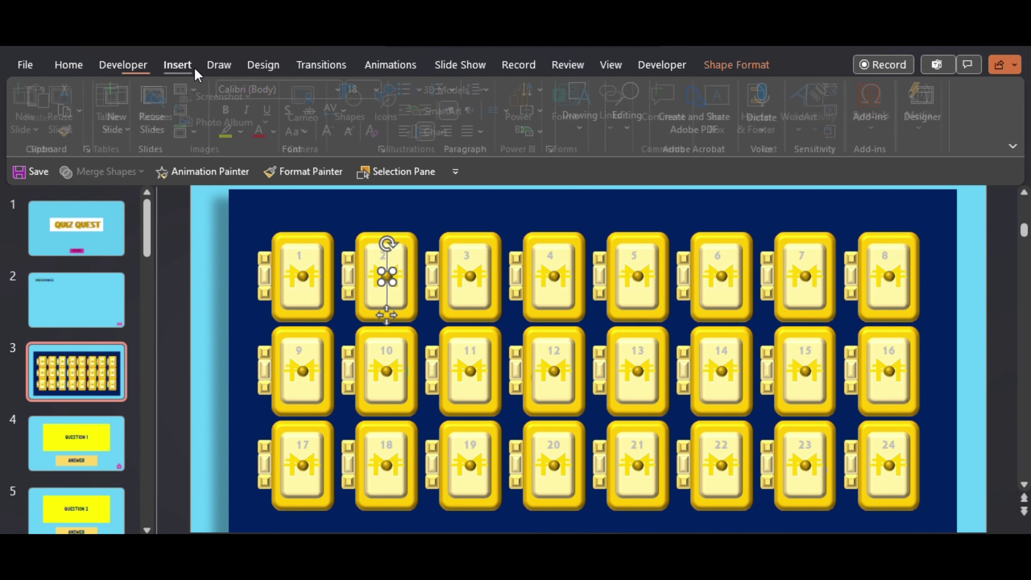
click(619, 116)
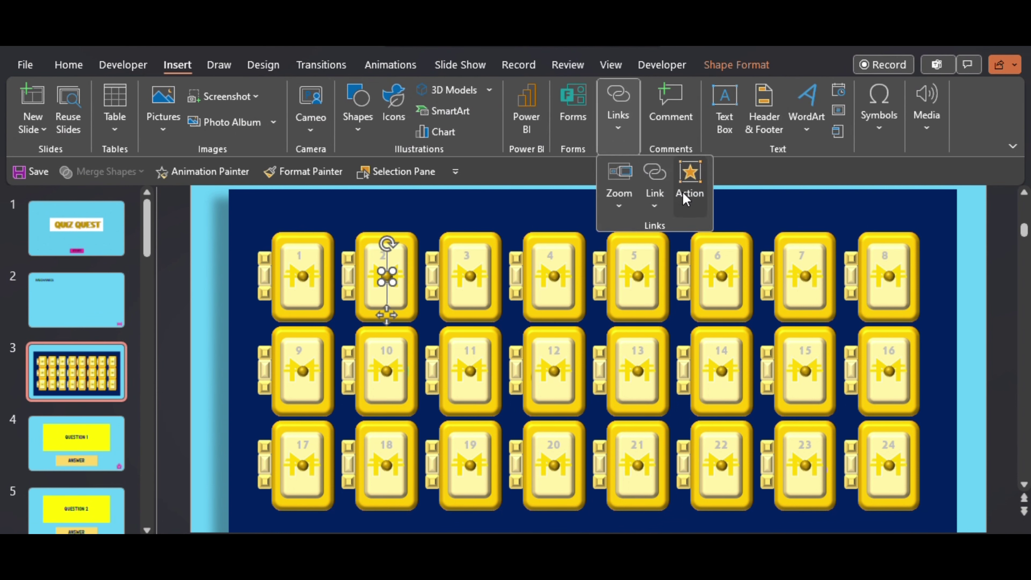
click(690, 179)
click(489, 244)
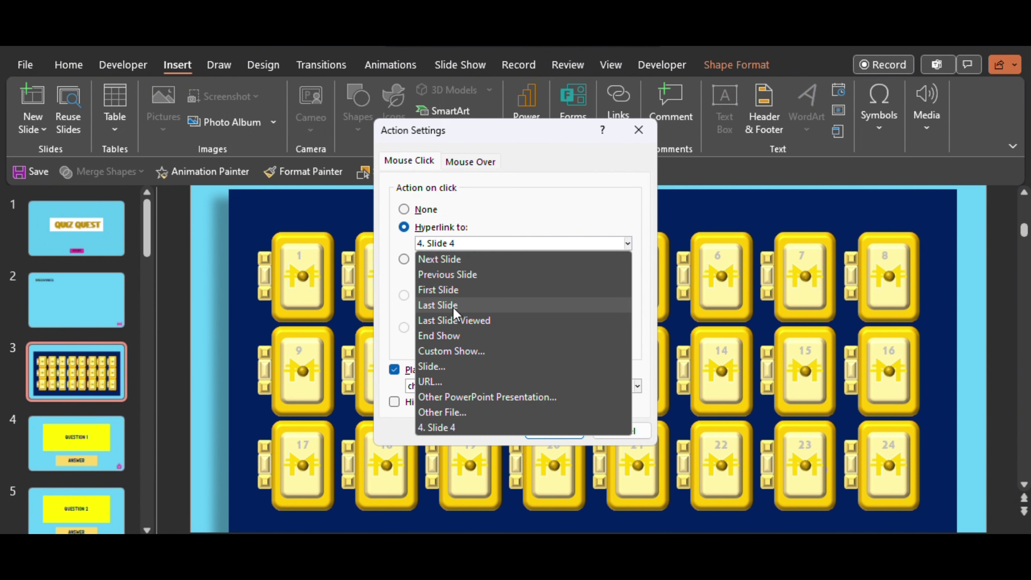
click(432, 366)
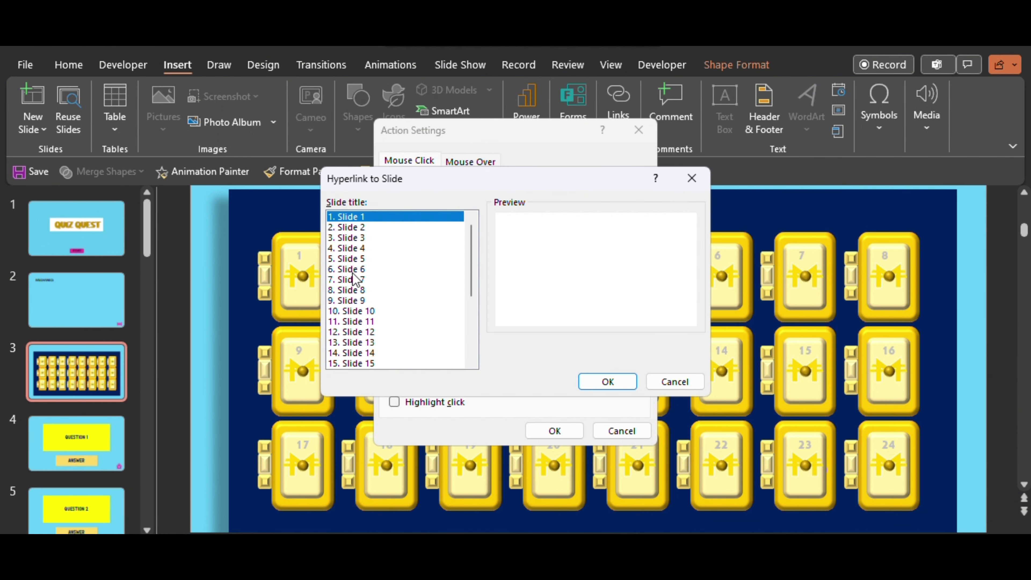
click(373, 249)
click(367, 259)
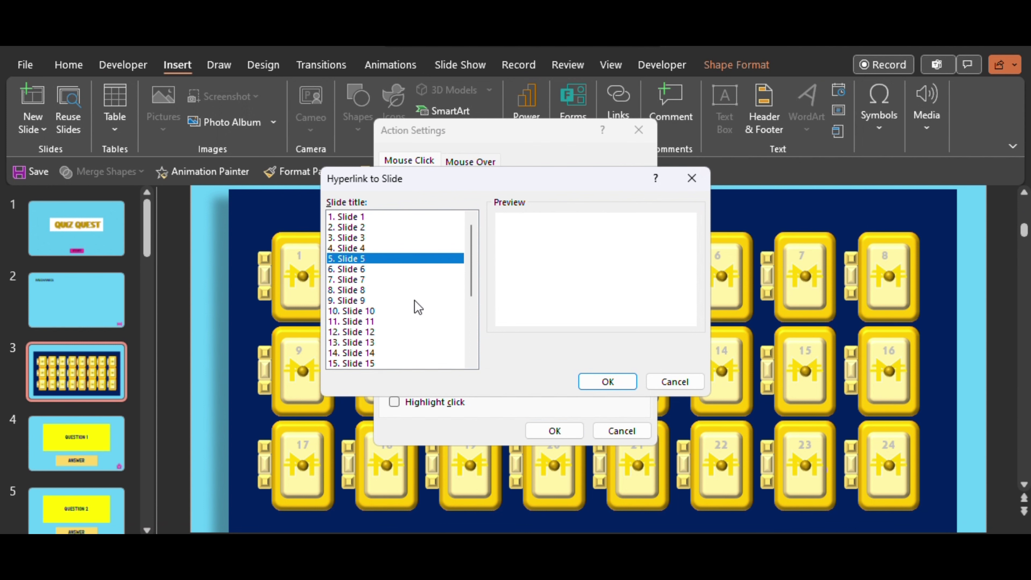
click(622, 384)
click(554, 431)
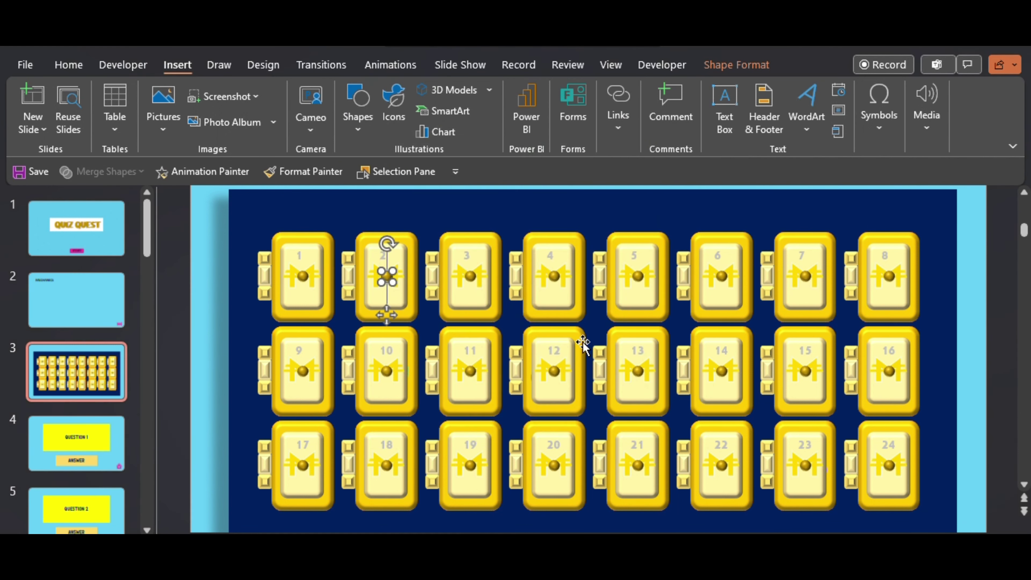
Hyperlink card 3 to slide 6 with the chimes sound
click(470, 277)
click(619, 105)
click(518, 239)
click(437, 364)
click(622, 384)
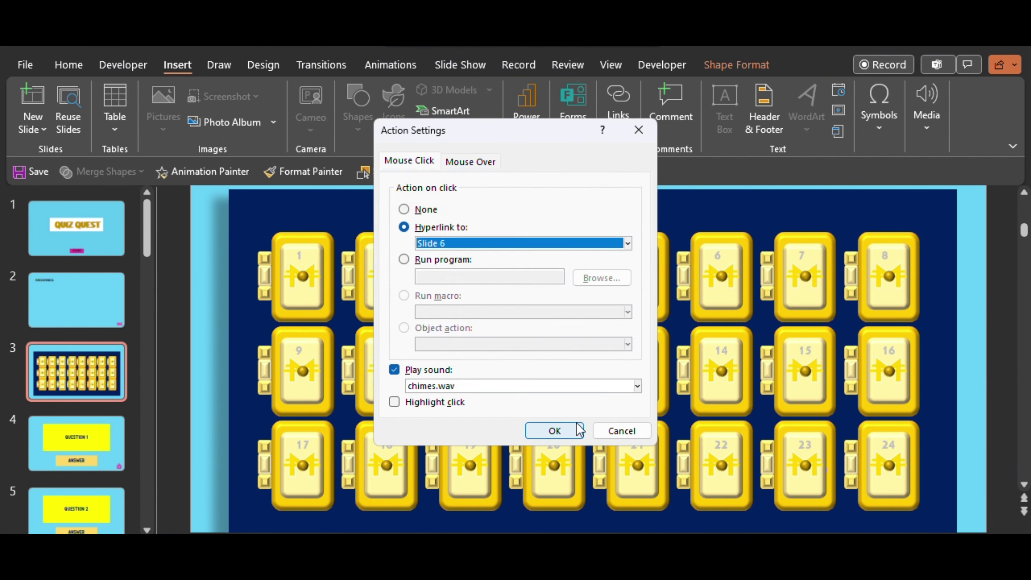
click(554, 429)
click(553, 276)
Hyperlink card 4 to slide 7 with the chimes sound
click(618, 106)
click(691, 179)
click(518, 242)
click(437, 364)
click(609, 381)
click(554, 429)
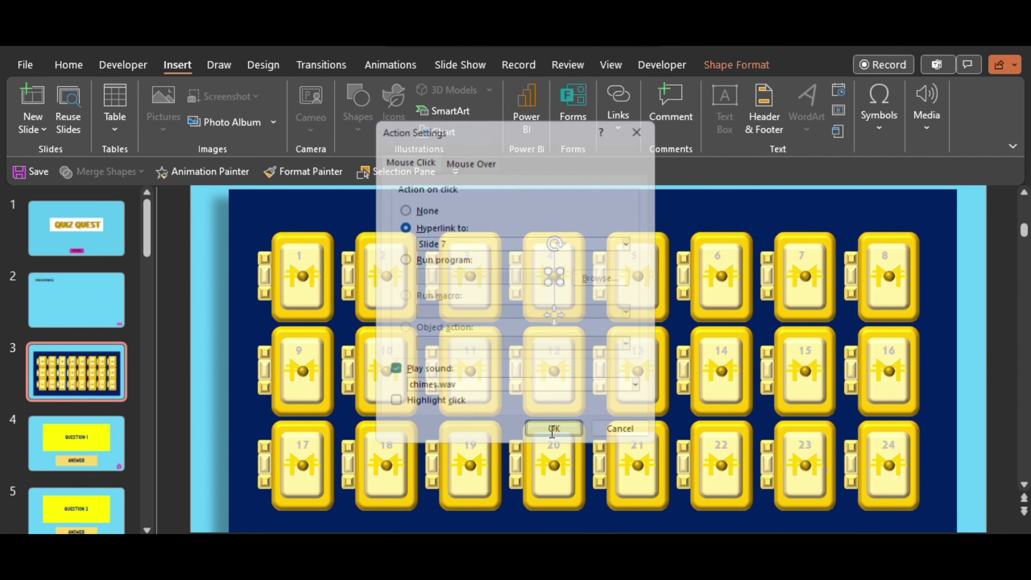
click(638, 277)
click(618, 106)
Hyperlink cards 5 and 6 to their matching question slides
click(690, 179)
click(437, 366)
click(605, 382)
click(554, 429)
click(722, 276)
click(619, 106)
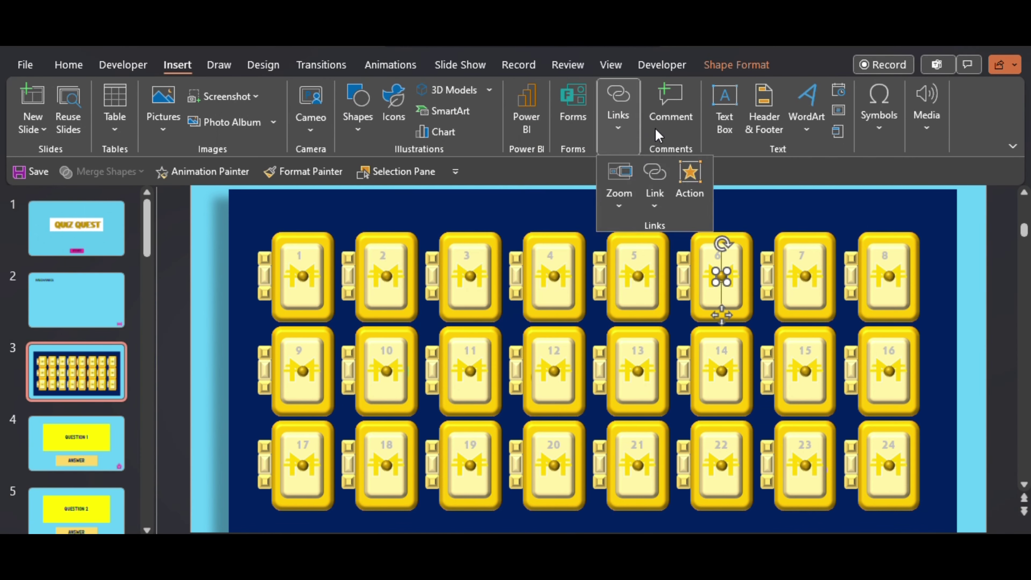
click(690, 179)
click(518, 243)
click(432, 366)
click(608, 382)
Hyperlink box 7 to slide 10 with the chimes sound
click(555, 430)
click(805, 277)
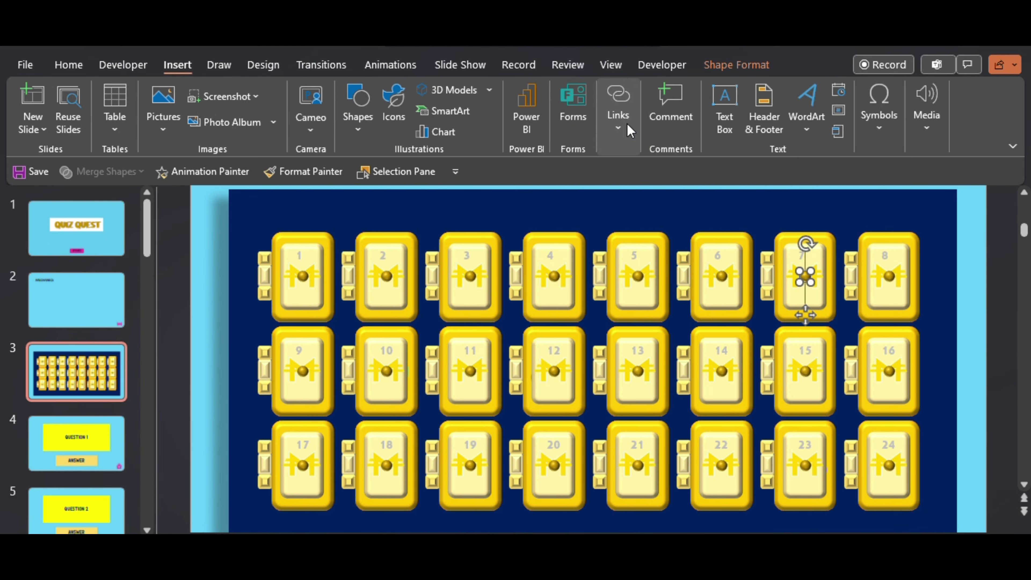
click(618, 106)
click(690, 179)
click(518, 243)
click(437, 365)
double_click(438, 312)
click(554, 431)
Hyperlink box 8 to slide 11 with the chimes sound
click(889, 276)
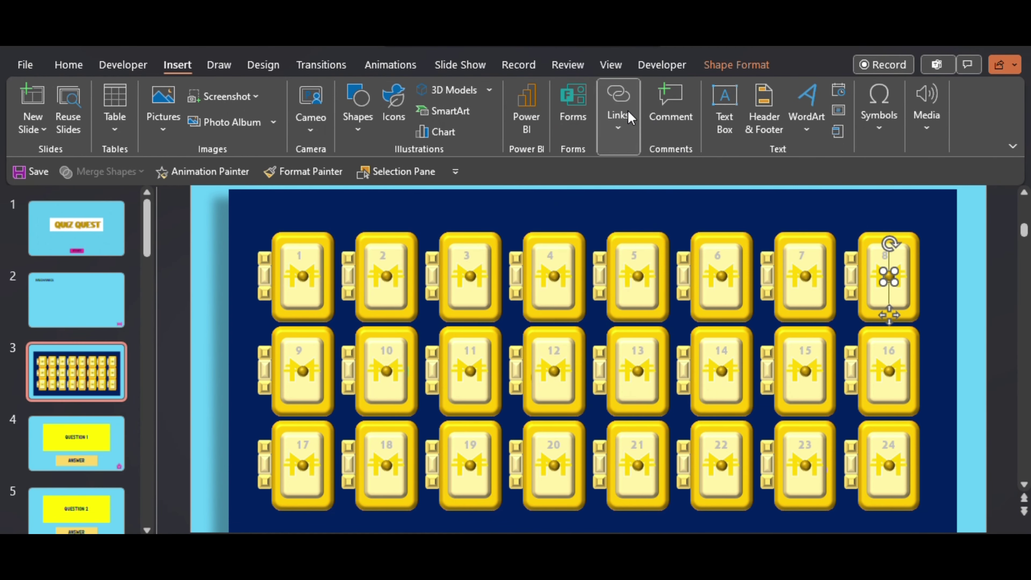
click(691, 179)
click(518, 243)
click(437, 365)
click(406, 321)
click(605, 385)
click(554, 430)
Hyperlink box 9 to slide 12 with the chimes sound
click(311, 367)
click(619, 105)
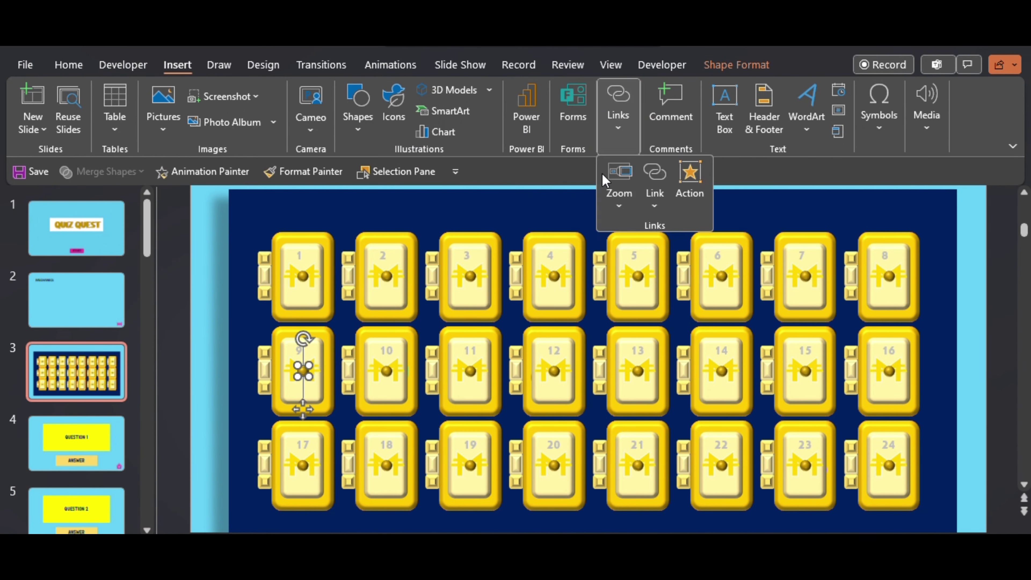
click(690, 179)
click(518, 243)
click(438, 365)
click(353, 331)
click(608, 382)
Hyperlink box 10 to slide 13 with the chimes sound
click(554, 431)
click(386, 371)
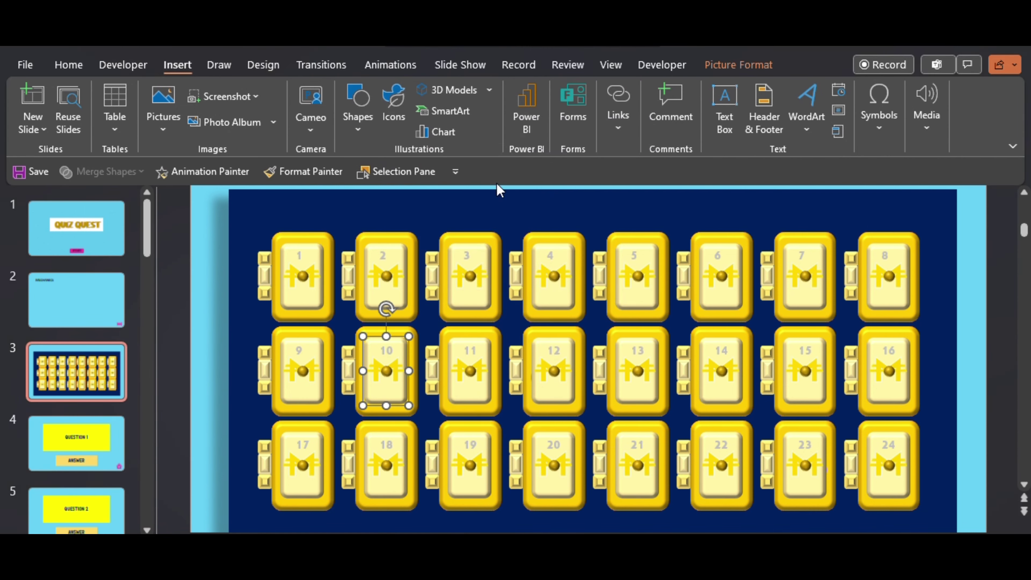
click(618, 106)
click(690, 179)
click(518, 243)
click(437, 365)
click(406, 342)
click(605, 384)
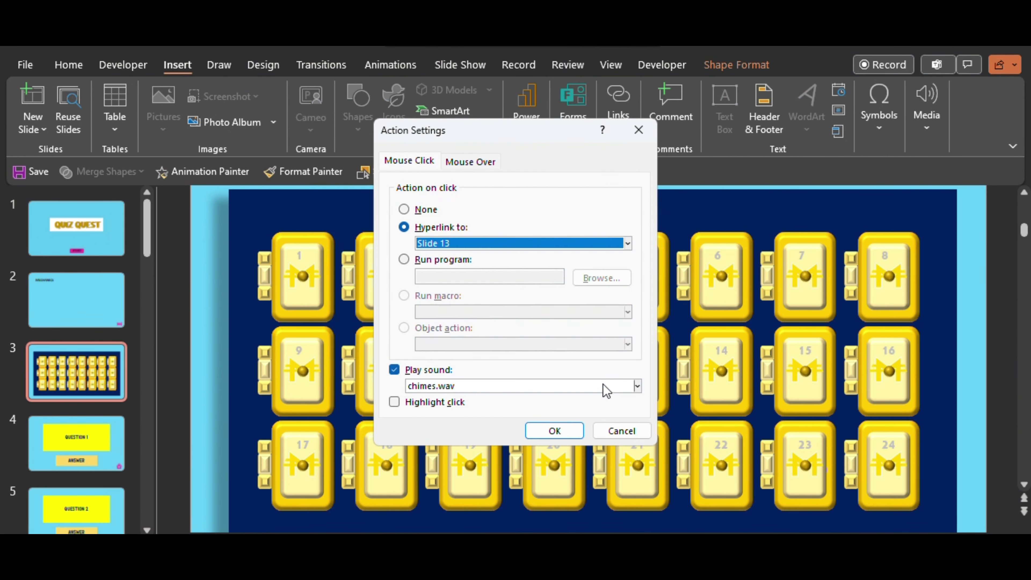
Start box 11's Action hyperlink, picking slide 14 as its target
click(555, 430)
click(470, 371)
click(618, 105)
click(690, 179)
click(518, 243)
click(438, 365)
Finish linking box 11 to slide 14, then hyperlink box 12 to slide 15
click(385, 351)
click(606, 384)
click(555, 431)
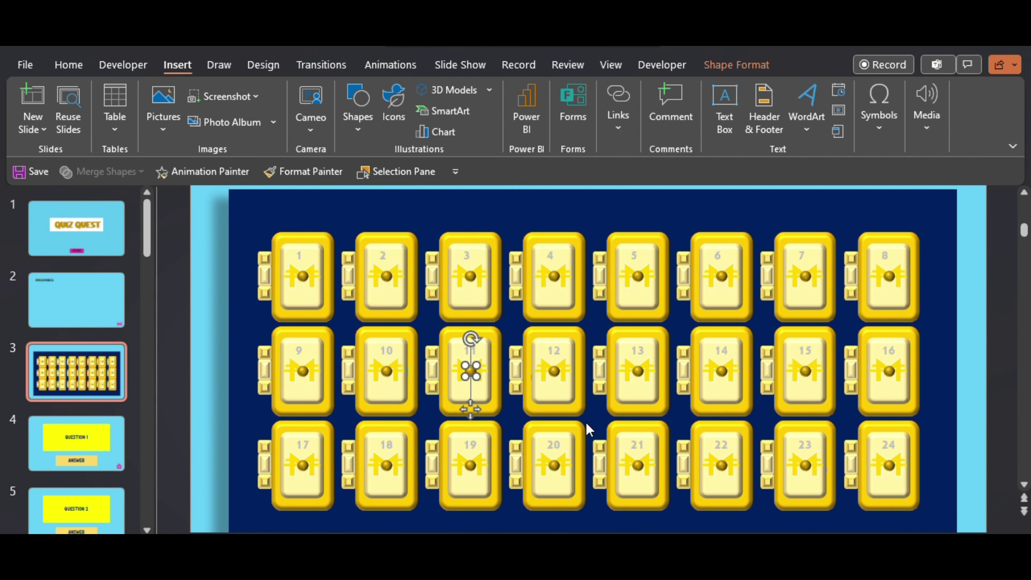
click(690, 179)
click(518, 243)
click(460, 365)
click(554, 431)
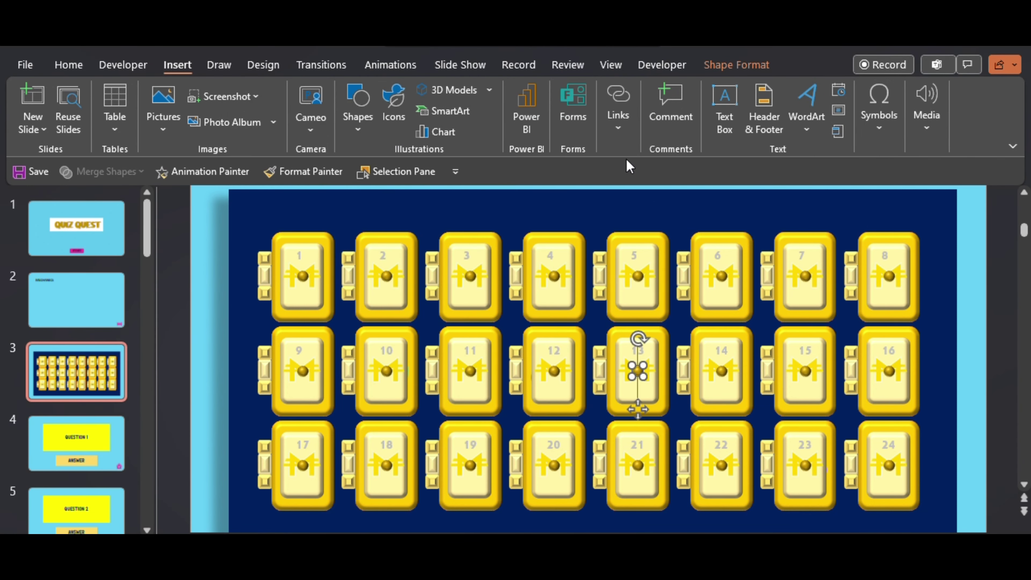
click(619, 106)
click(690, 179)
Hyperlink box 13 to slide 16 and box 14 to slide 17
click(518, 243)
click(437, 365)
click(605, 385)
click(554, 431)
click(720, 371)
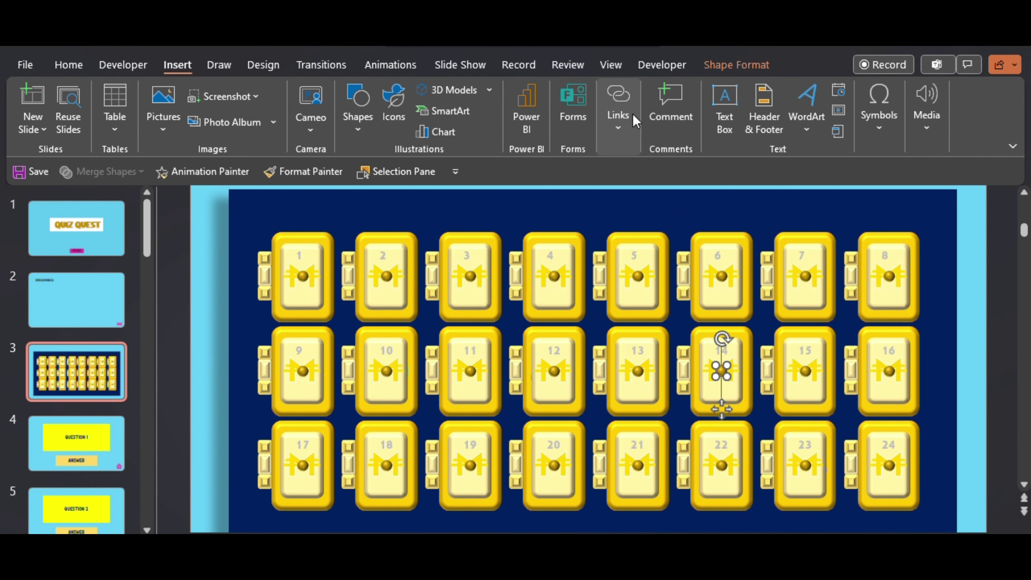
click(619, 105)
click(690, 179)
click(518, 243)
click(447, 367)
click(385, 281)
click(606, 384)
click(555, 430)
Hyperlink box 15 to slide 18 and box 16 to slide 19
click(805, 370)
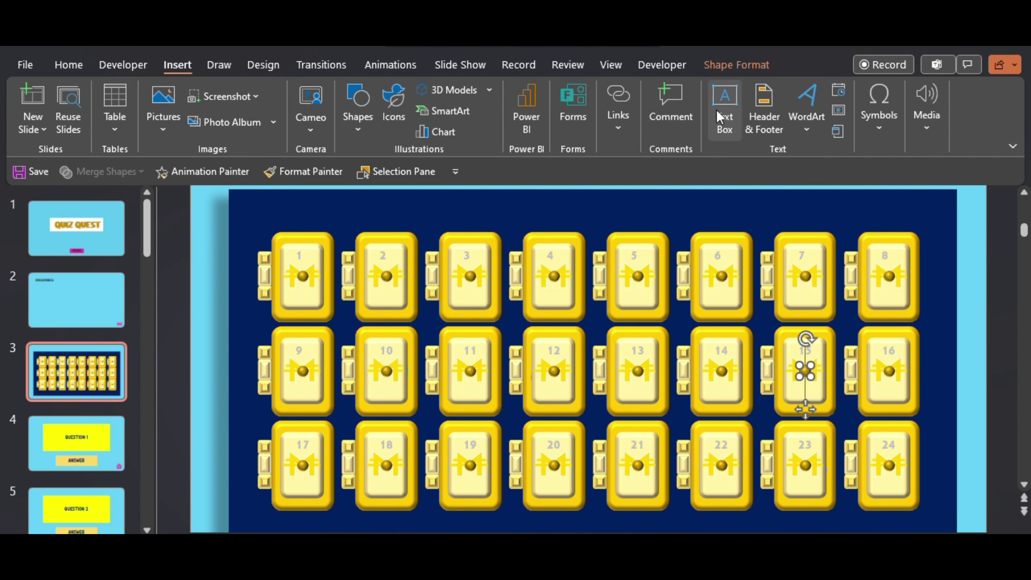
click(618, 105)
click(690, 178)
click(518, 243)
click(446, 366)
click(605, 384)
click(555, 430)
click(889, 371)
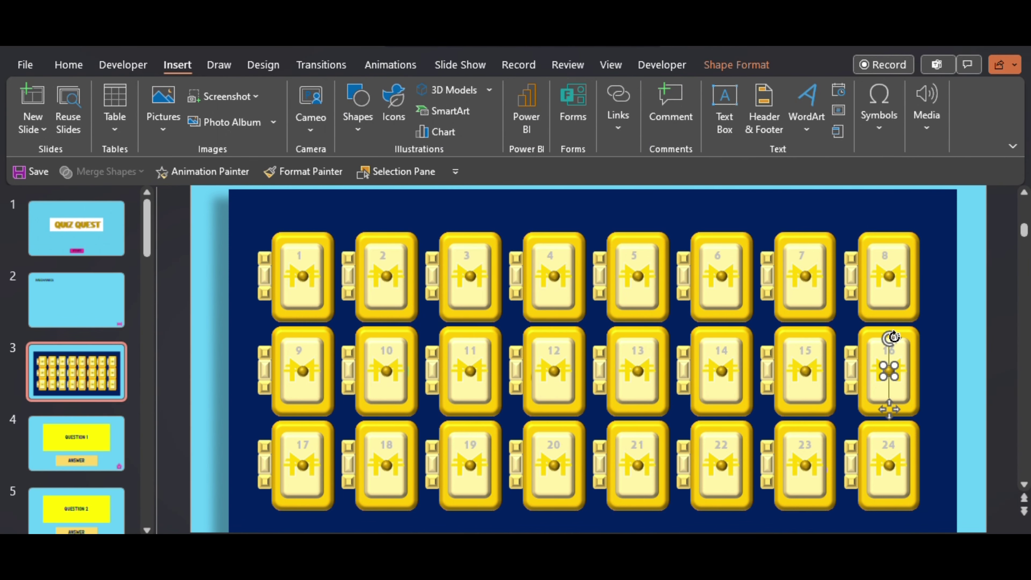
click(618, 105)
click(690, 178)
click(518, 243)
click(446, 366)
click(593, 384)
click(555, 431)
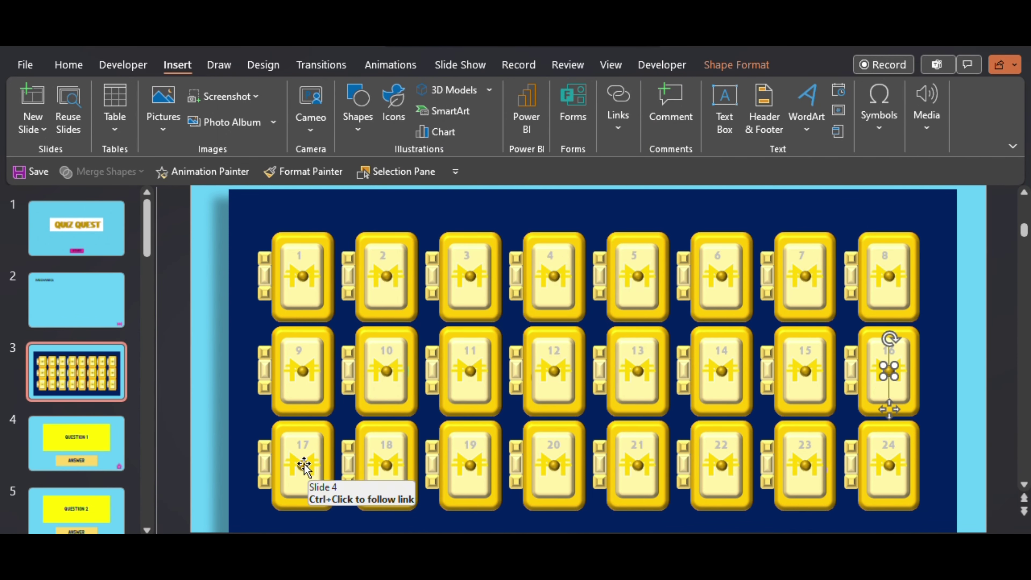
Hyperlink box 17 to slide 20 and box 18 to slide 21
click(303, 465)
click(619, 105)
click(432, 367)
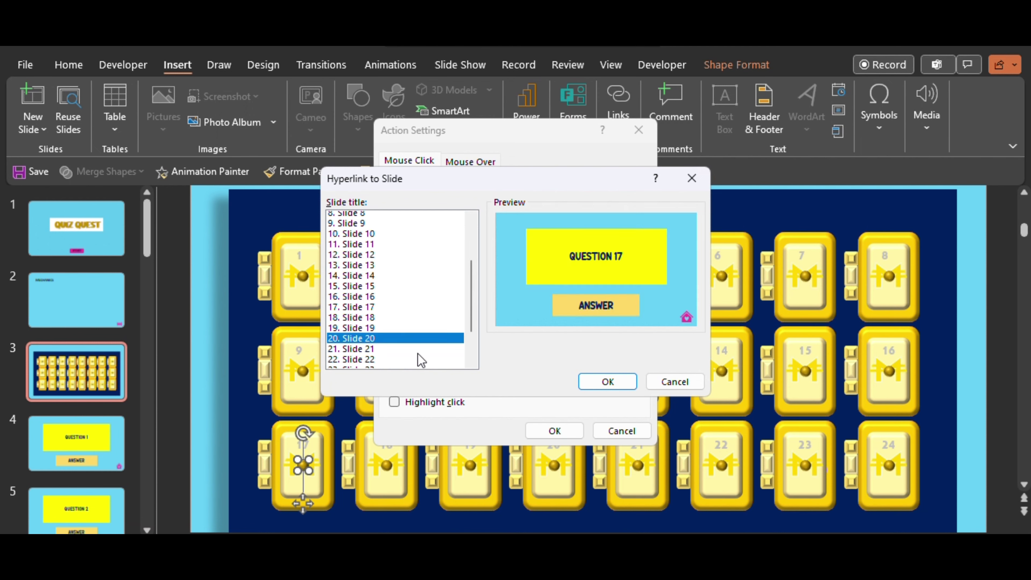
click(608, 382)
click(554, 431)
click(386, 466)
click(618, 105)
click(691, 179)
click(518, 243)
click(446, 365)
click(373, 312)
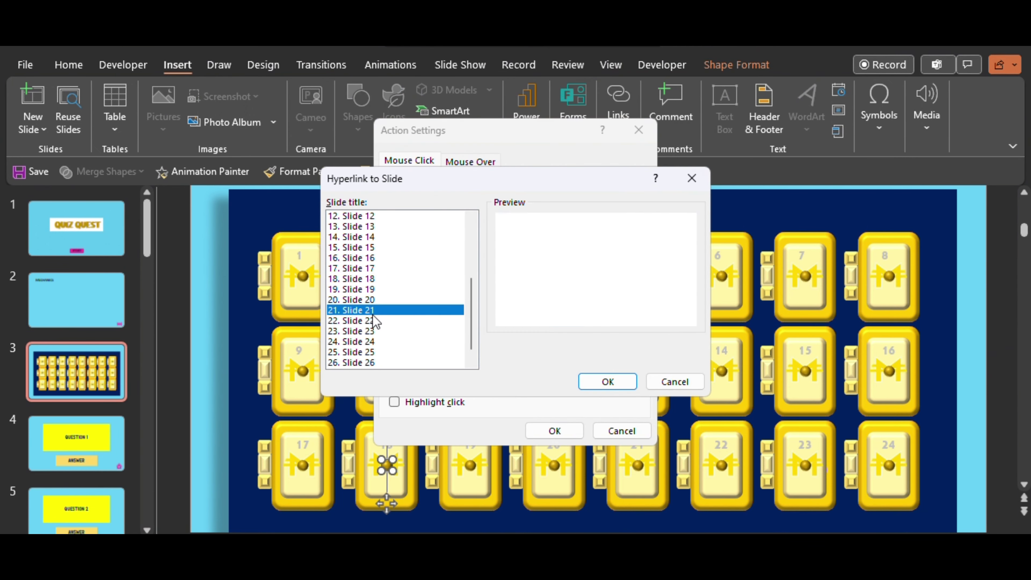
Hyperlink box 19 to slide 22 and box 20 to slide 23
click(608, 382)
click(555, 430)
click(471, 465)
click(618, 105)
click(518, 243)
click(447, 365)
click(374, 321)
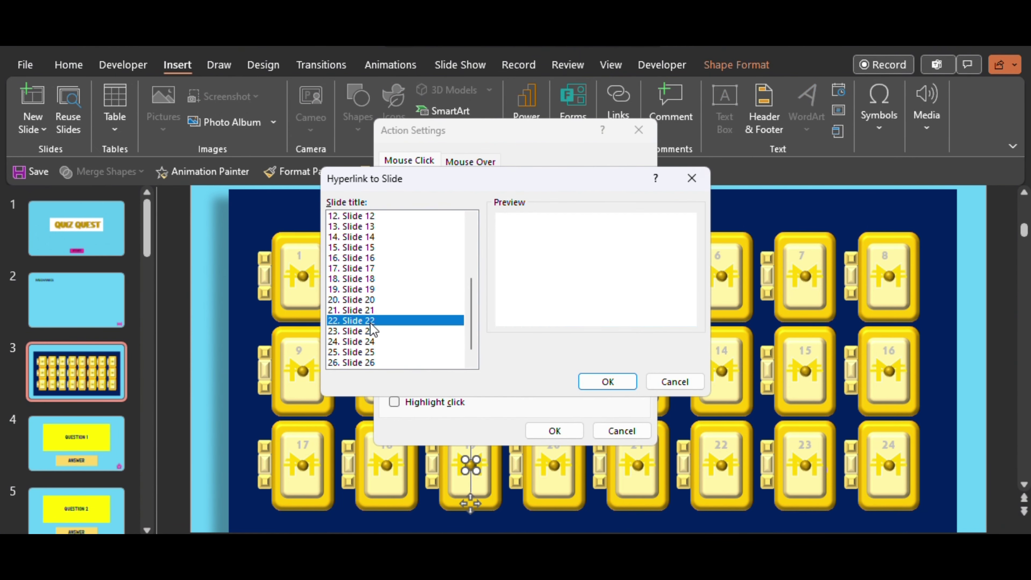
click(608, 382)
click(554, 430)
click(555, 465)
click(619, 106)
click(518, 243)
click(447, 365)
click(373, 320)
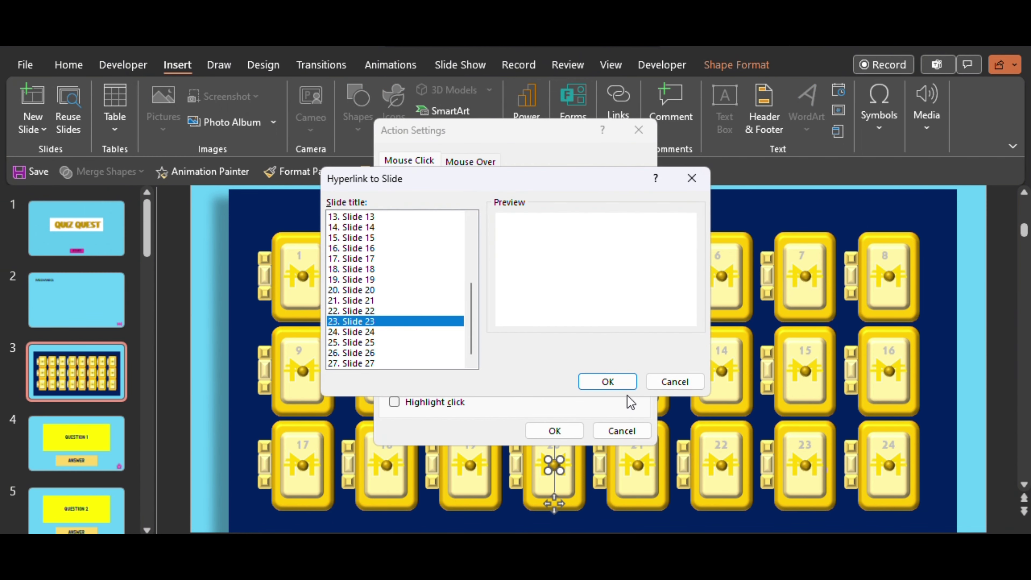
Hyperlink box 21 to slide 24 and box 22 to slide 25
click(608, 381)
click(555, 431)
click(638, 465)
click(619, 106)
click(518, 243)
click(447, 365)
click(373, 332)
click(608, 381)
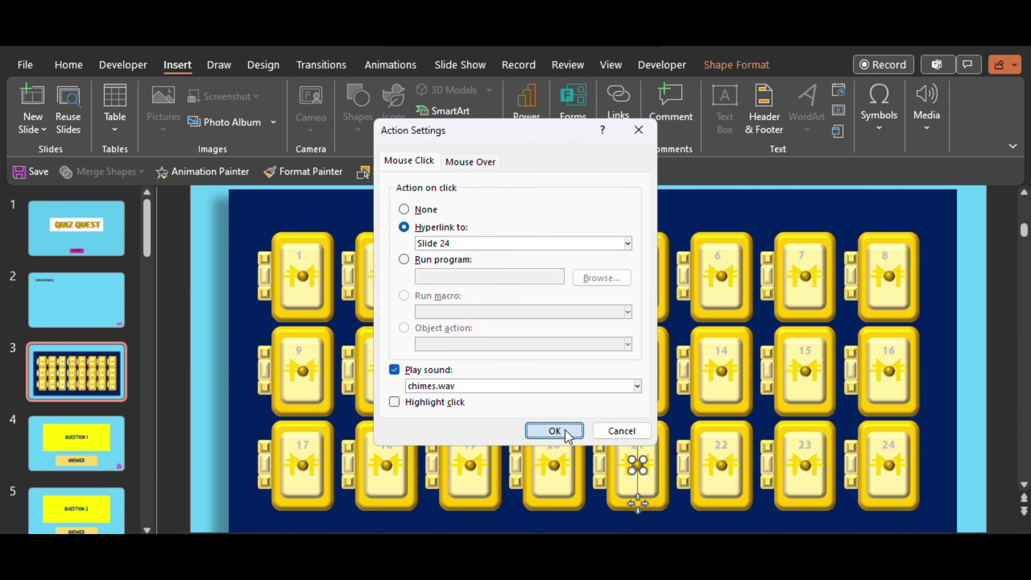
click(555, 430)
click(721, 466)
click(618, 106)
click(519, 243)
click(446, 364)
click(374, 342)
click(608, 381)
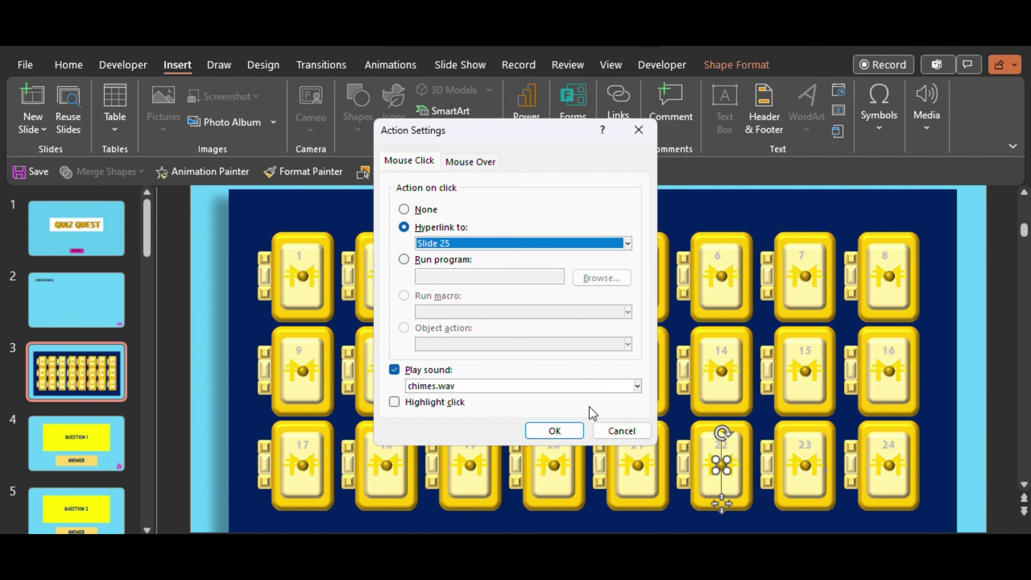
Hyperlink box 23 to slide 26 and box 24 to slide 27
click(555, 431)
click(805, 465)
click(618, 106)
click(518, 243)
click(447, 365)
click(374, 353)
click(608, 381)
click(555, 430)
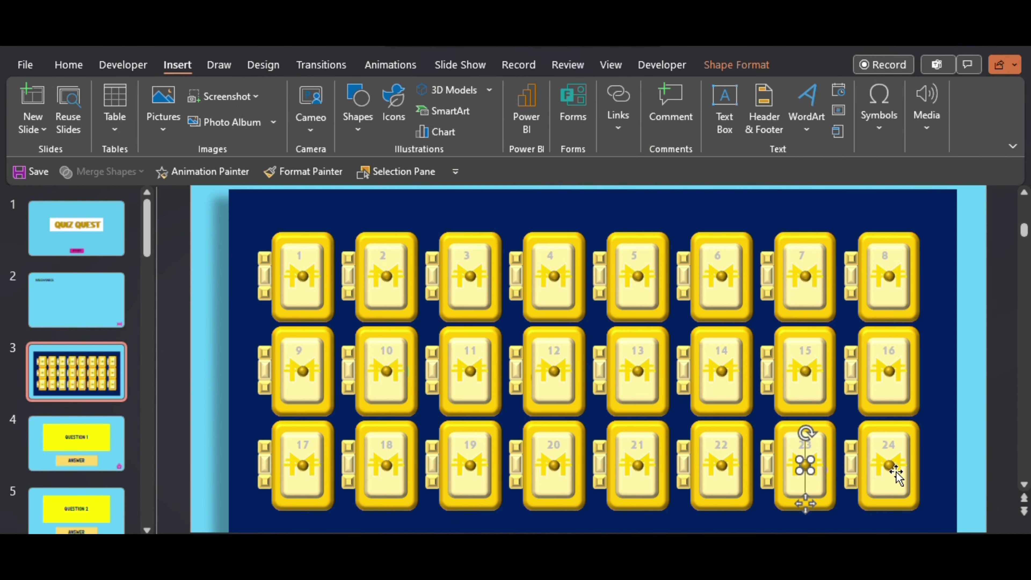
click(889, 465)
click(618, 106)
click(691, 180)
click(518, 243)
click(447, 365)
click(373, 364)
click(608, 381)
click(554, 431)
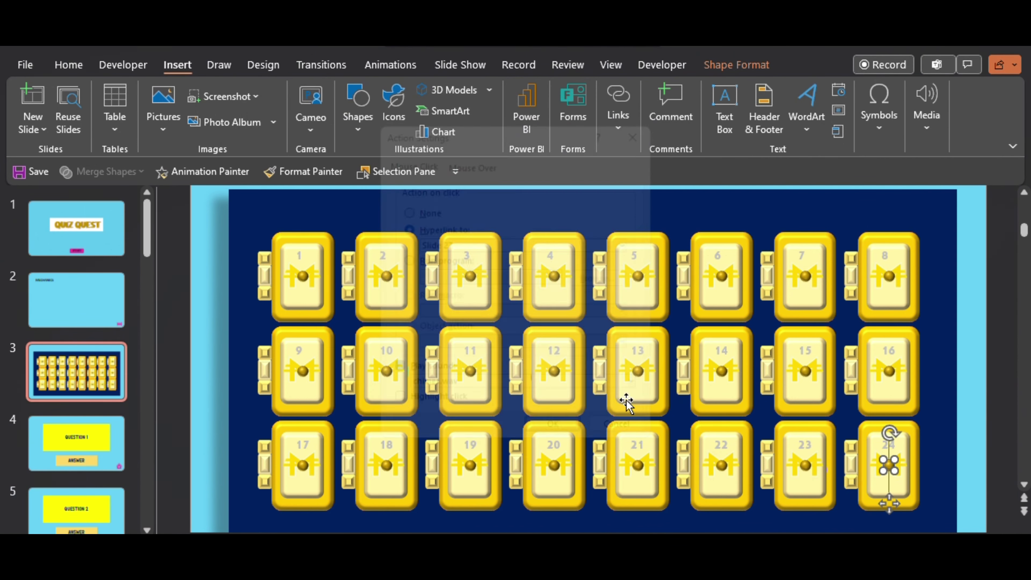
Play the show from slide 3, testing box 1 with its answer and box 2
key(shift+F5)
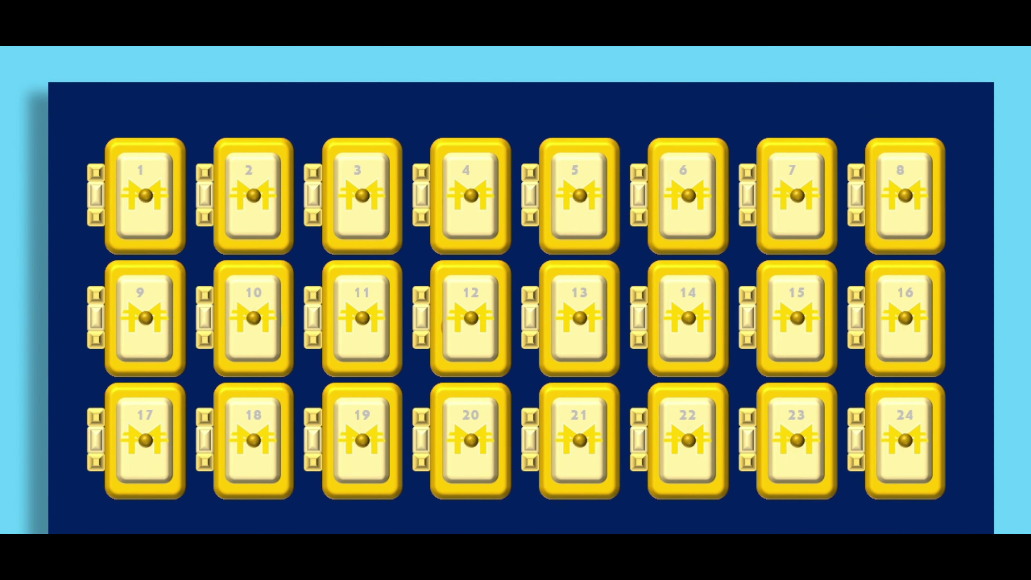
click(155, 201)
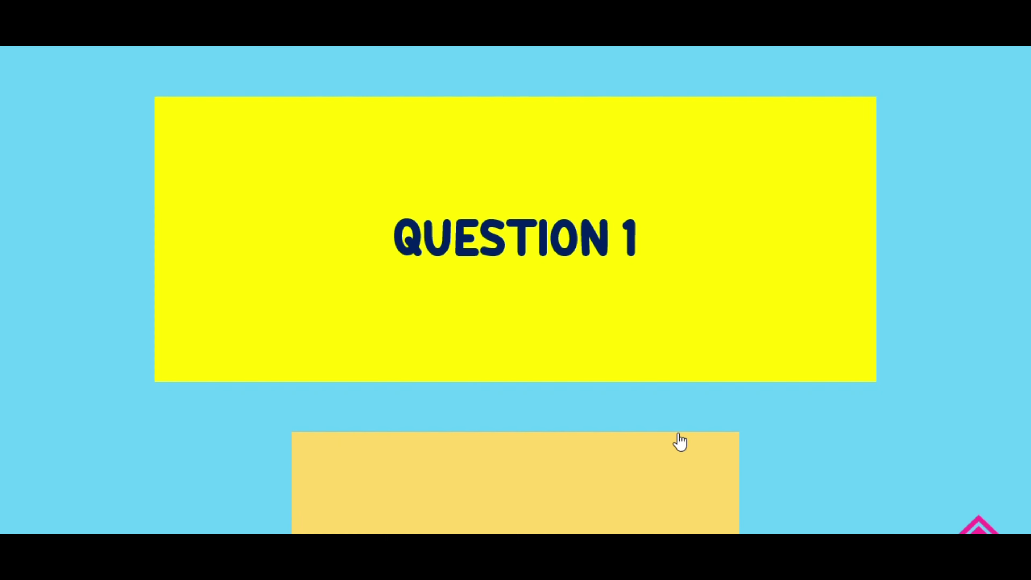
click(506, 474)
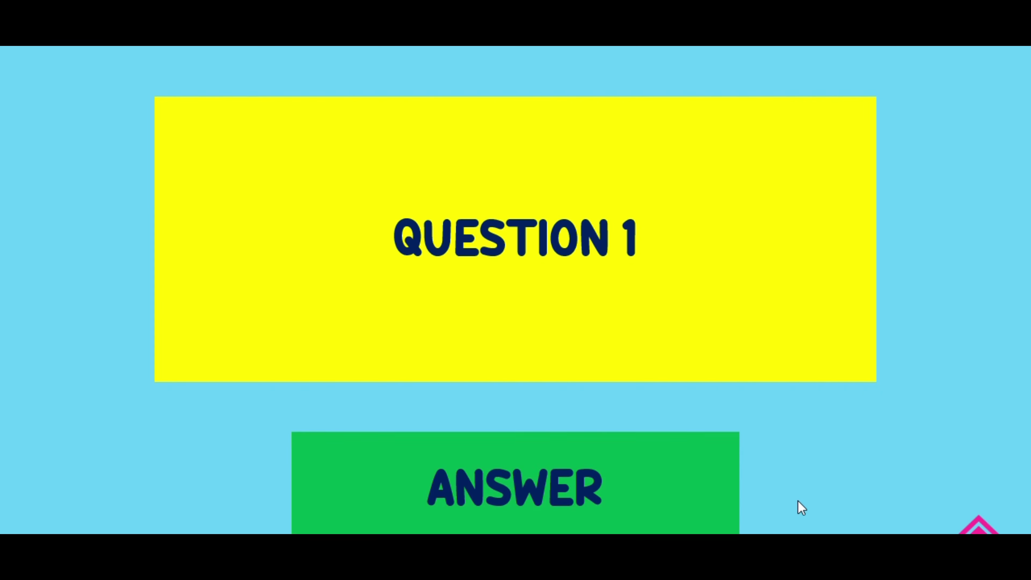
click(974, 527)
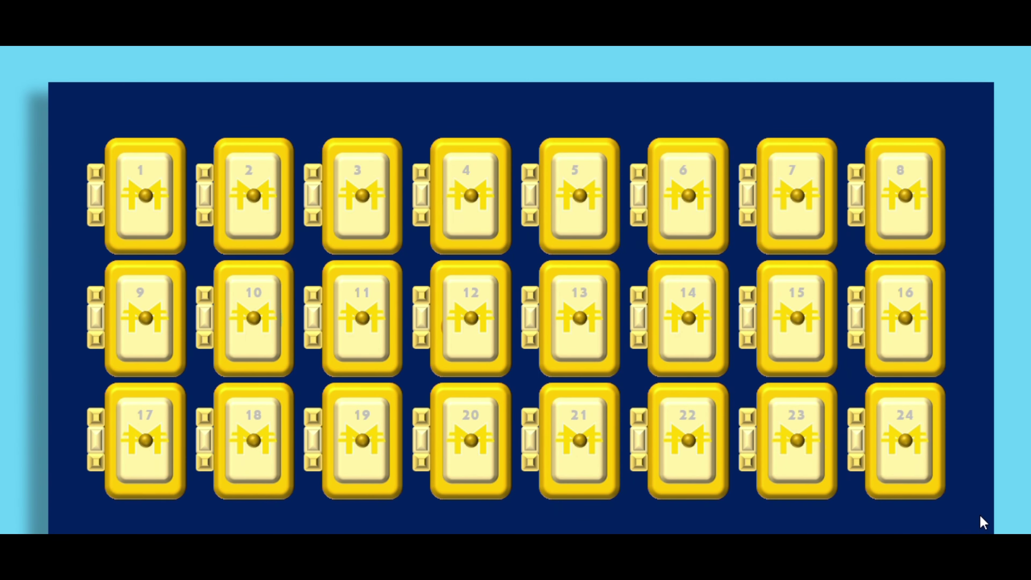
click(255, 201)
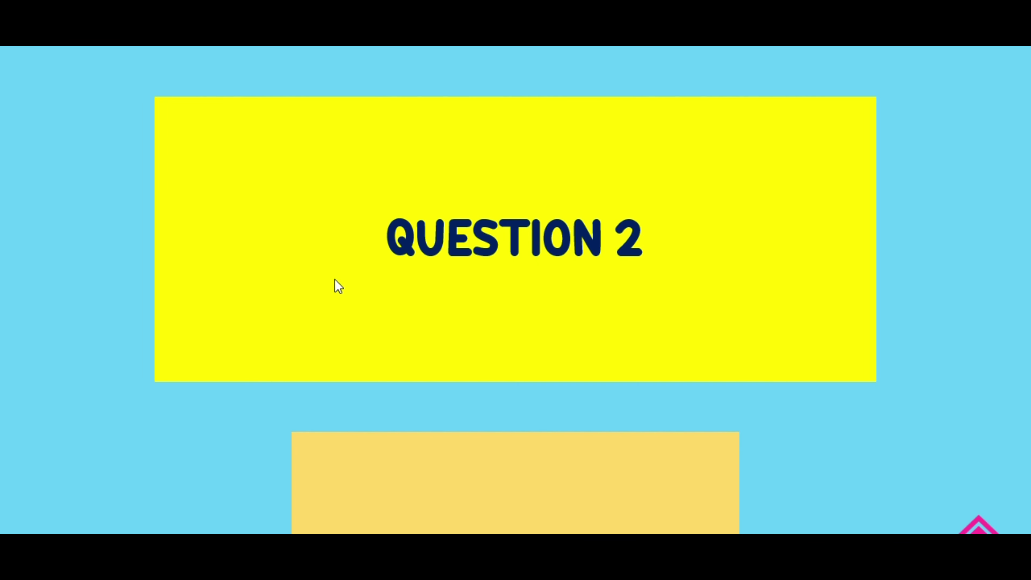
click(979, 528)
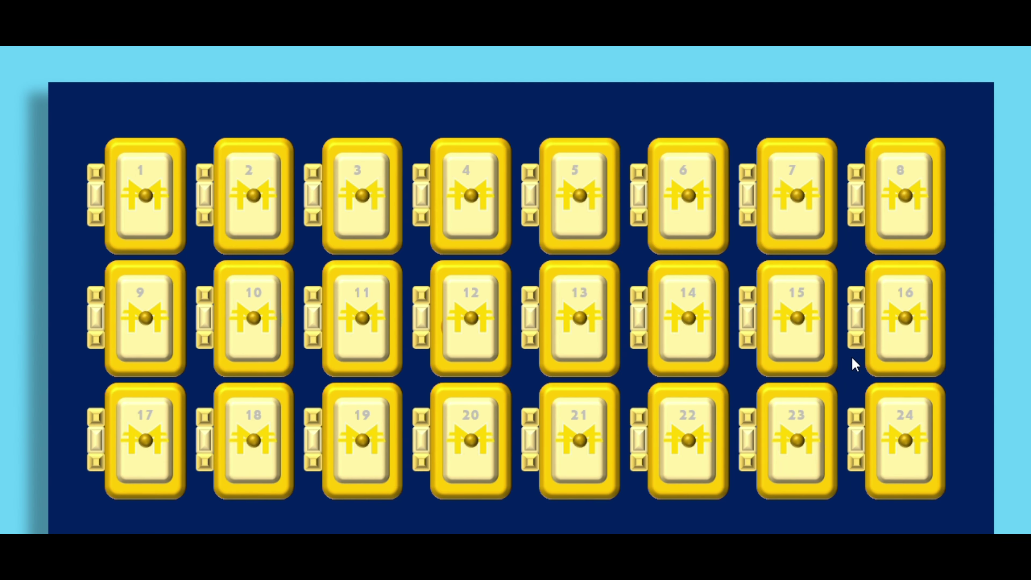
Test boxes 15, 24 and 17, then exit the show and select all 24 boxes
click(798, 328)
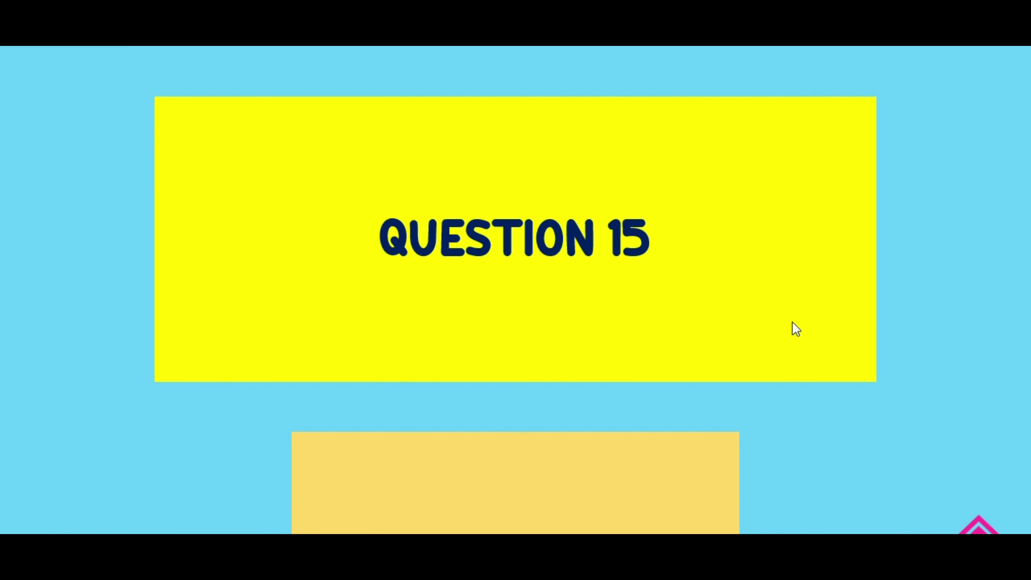
click(979, 529)
click(905, 451)
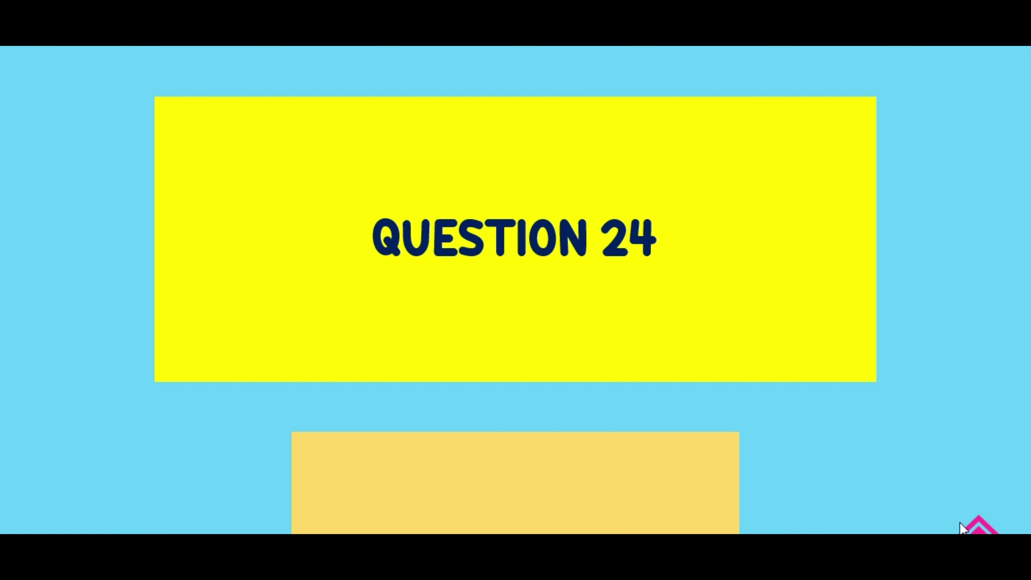
click(980, 529)
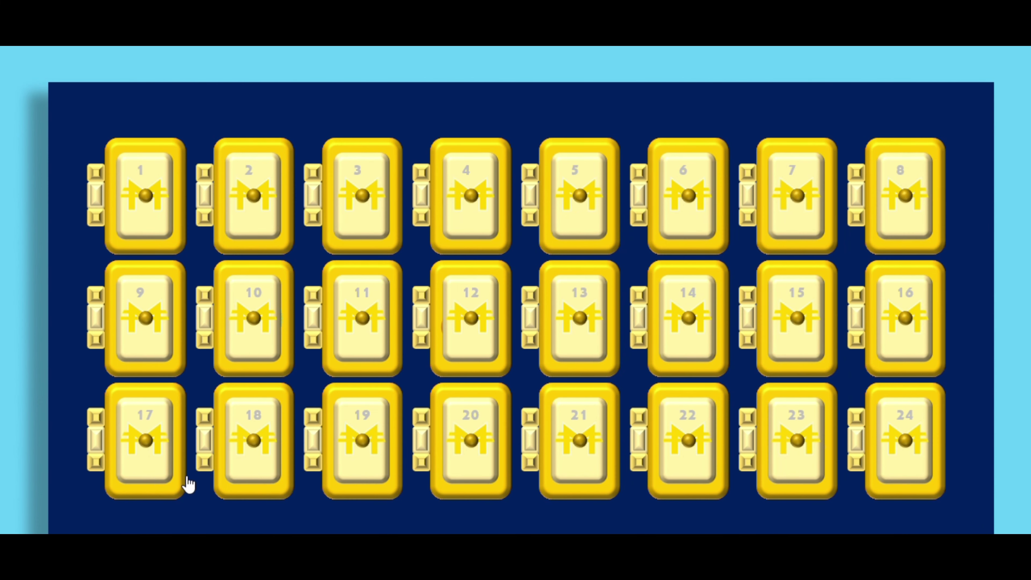
click(143, 447)
click(979, 530)
key(Escape)
drag(265, 260, 911, 477)
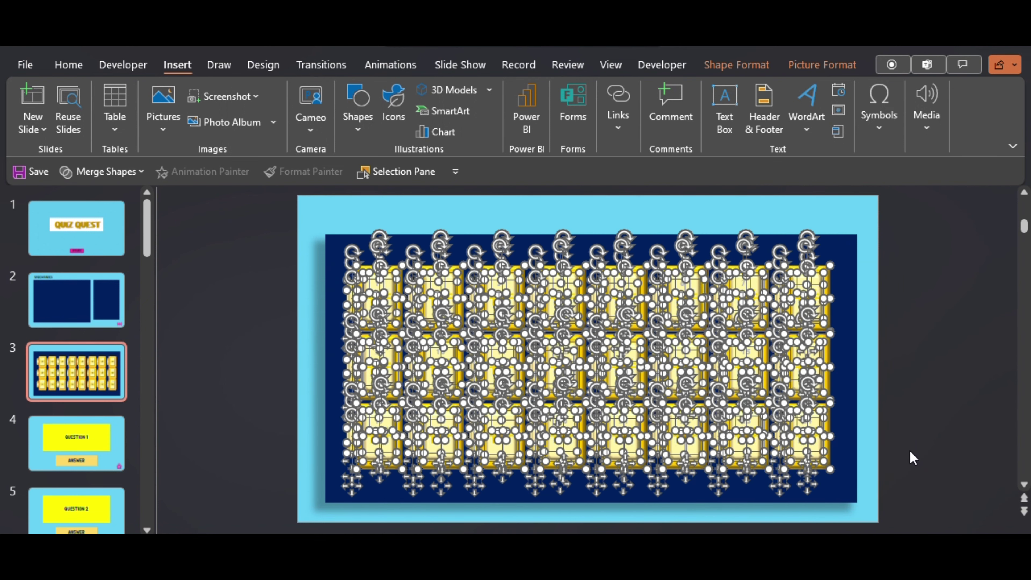
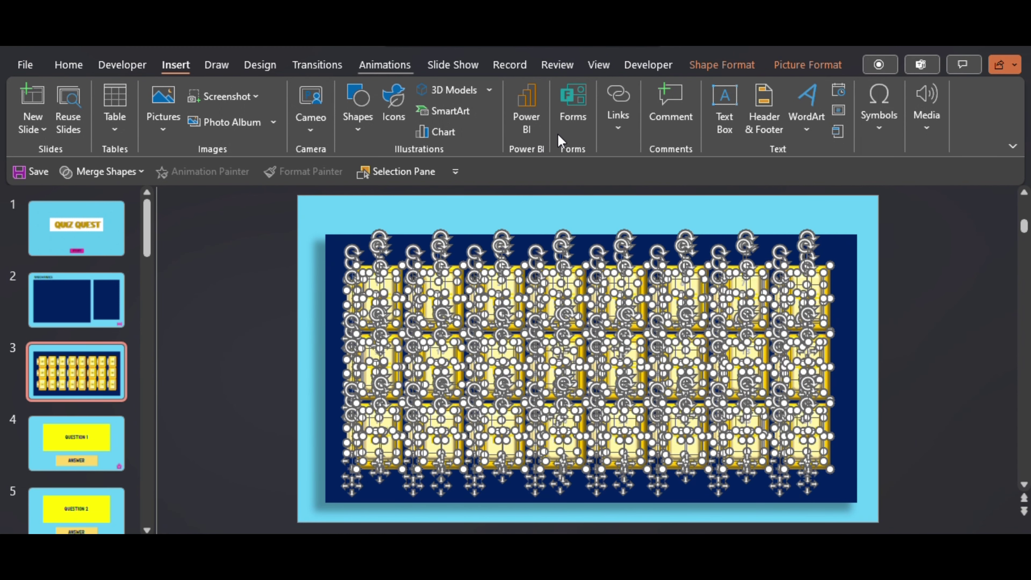
Give the selected door-board objects an Appear entrance starting With Previous
click(584, 136)
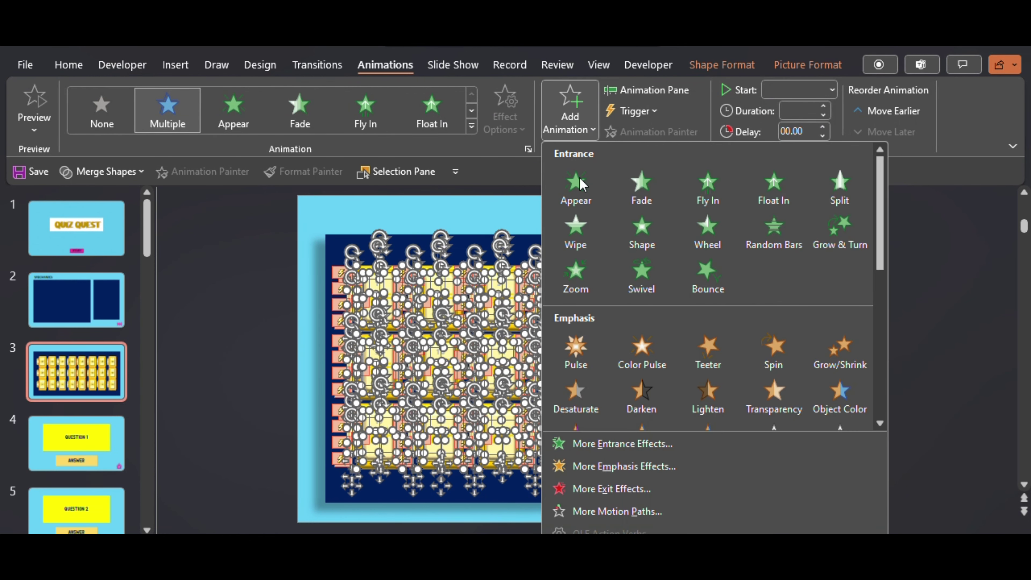
click(577, 187)
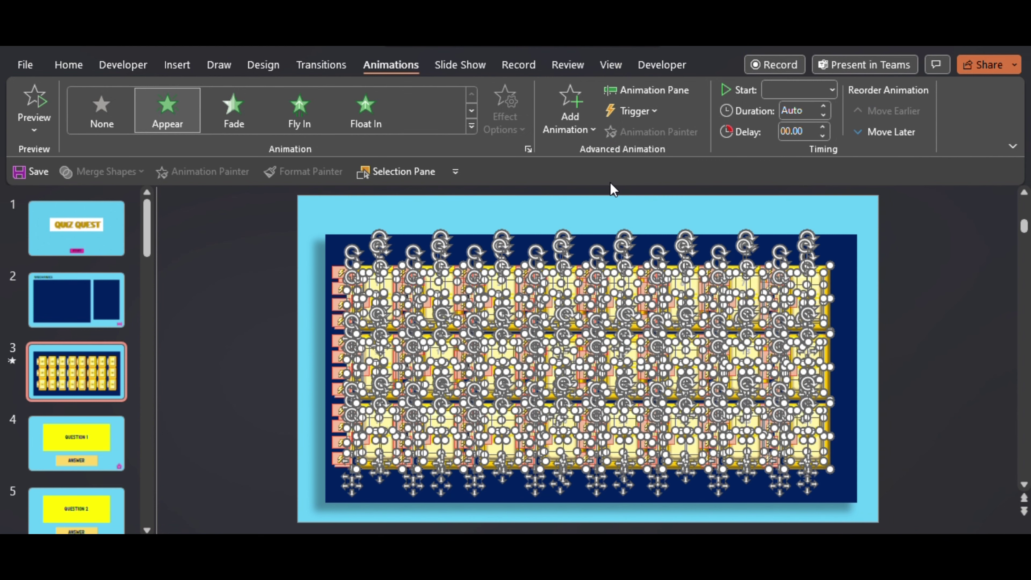
click(833, 94)
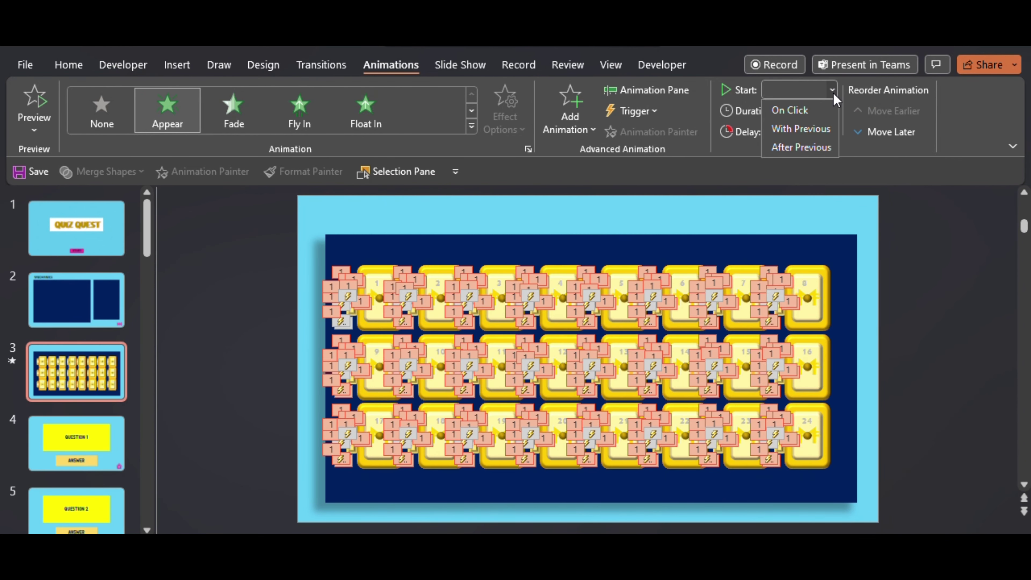
click(801, 129)
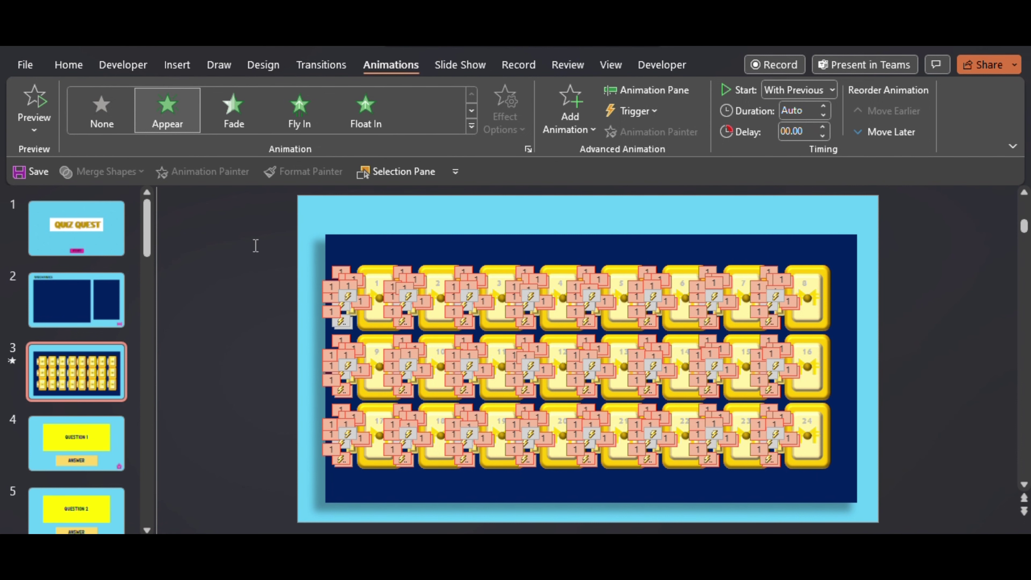
key(alt+h)
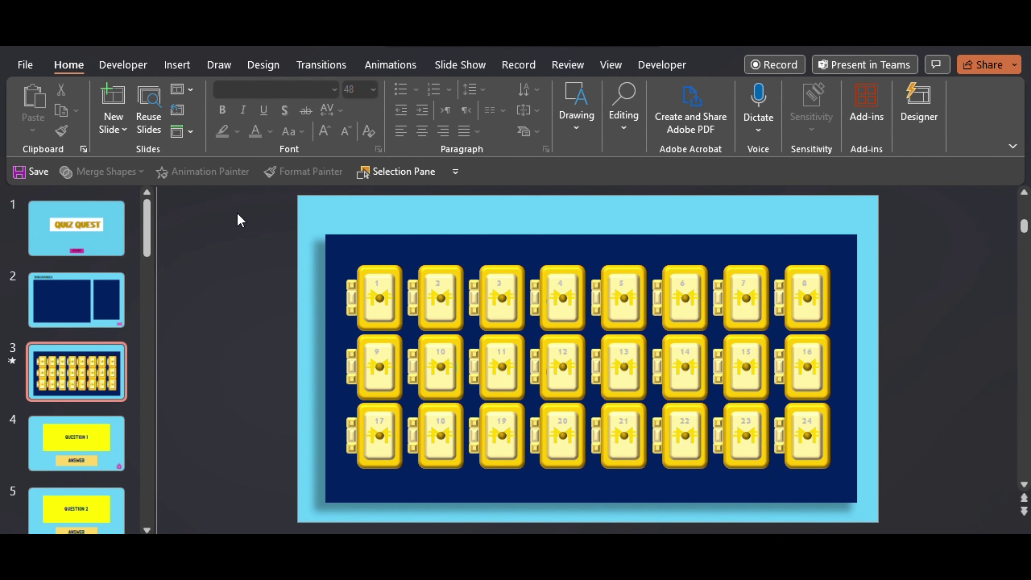
Draw a rectangle across the top of the door board
click(587, 105)
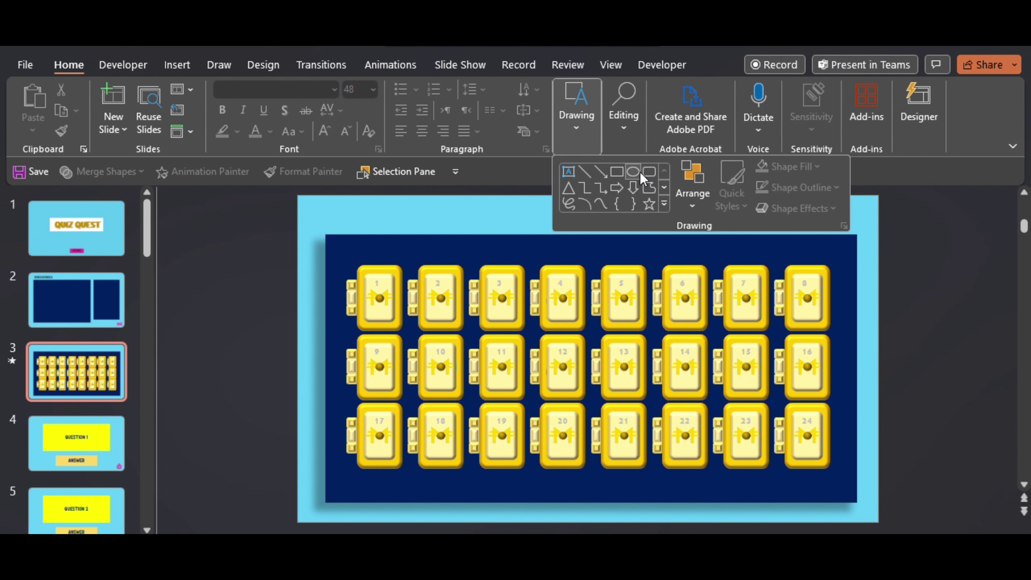
click(620, 171)
mouse_move(484, 215)
mouse_down()
mouse_move(583, 252)
mouse_move(698, 256)
mouse_up()
Fill the rectangle white, give it a Convex bevel, and paste the QUIZ QUEST text in
click(708, 66)
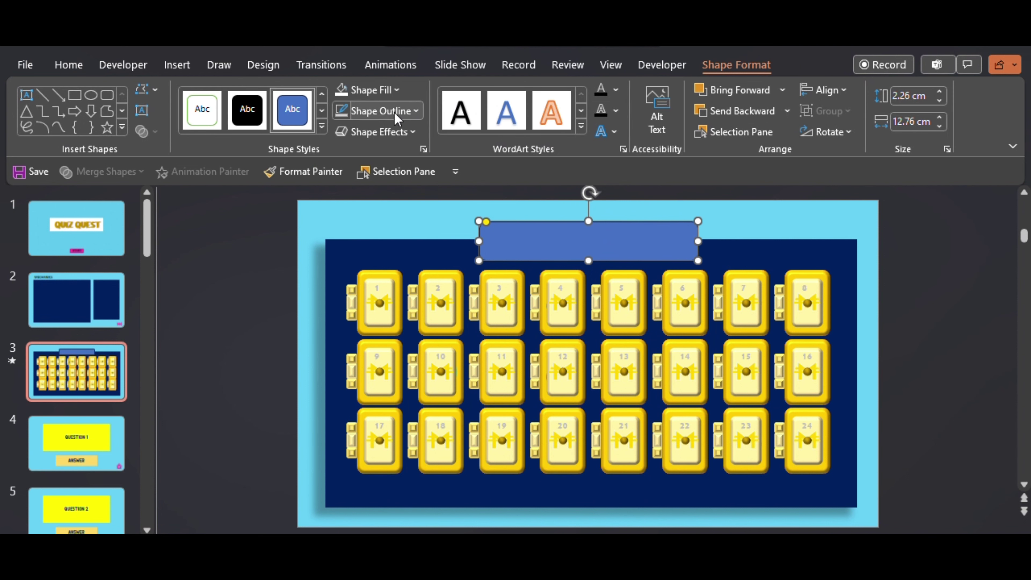
click(338, 91)
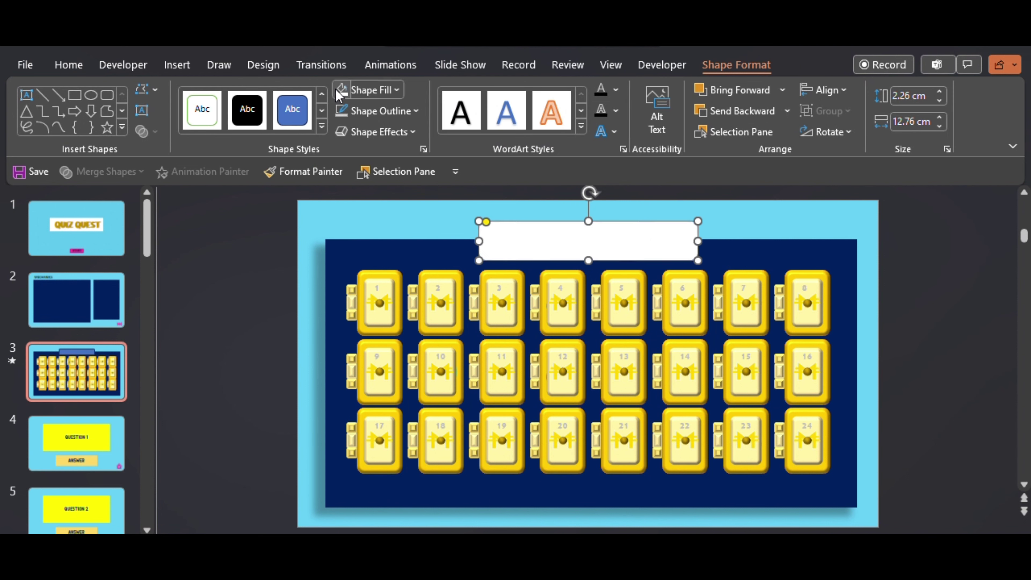
click(342, 132)
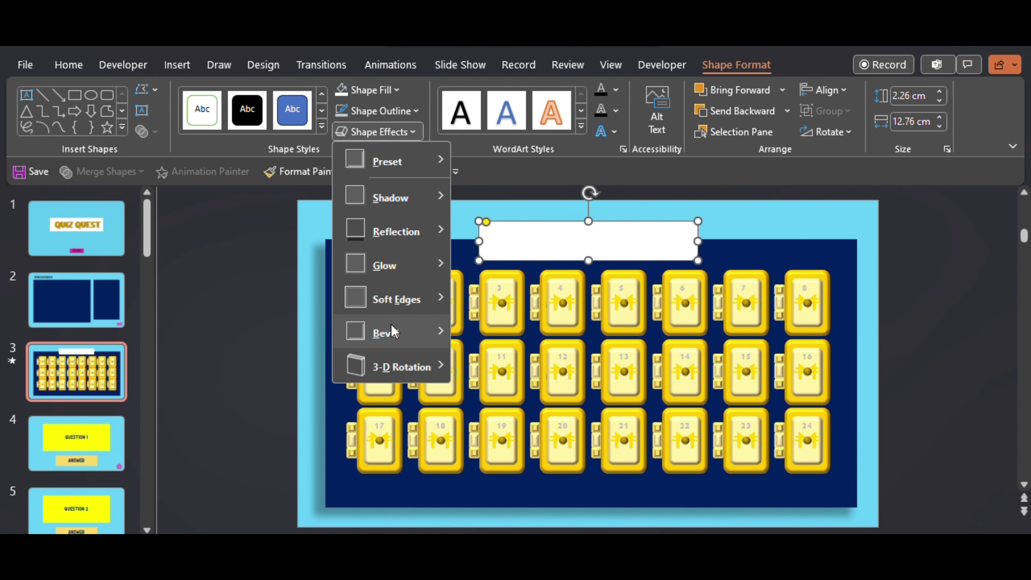
mouse_move(392, 332)
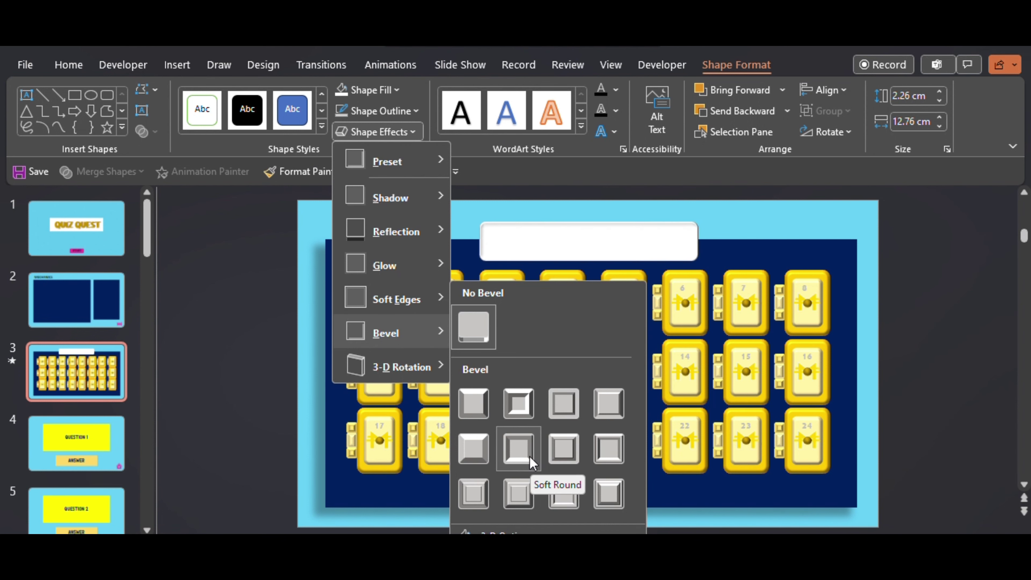
click(552, 451)
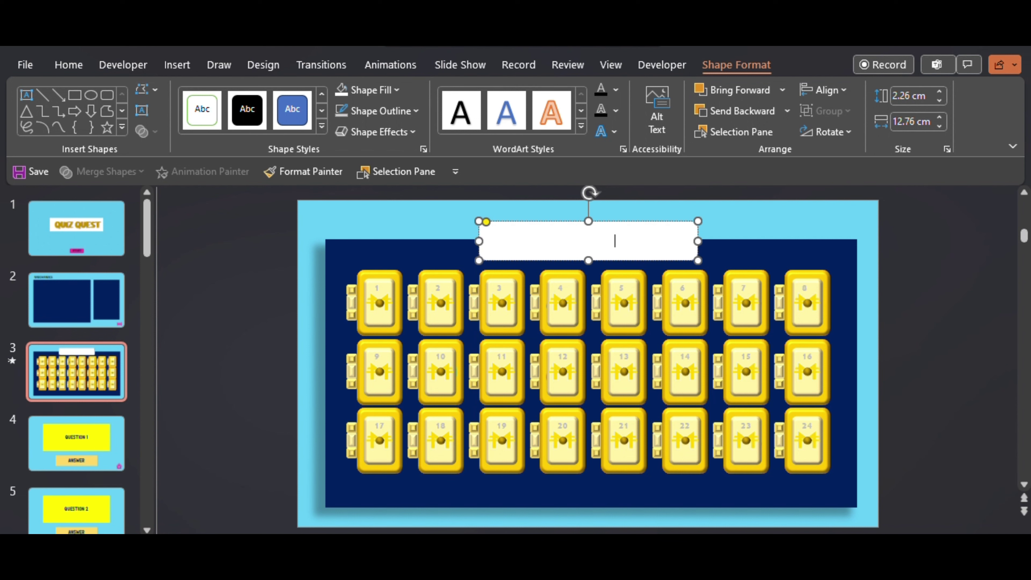
key(ctrl+v)
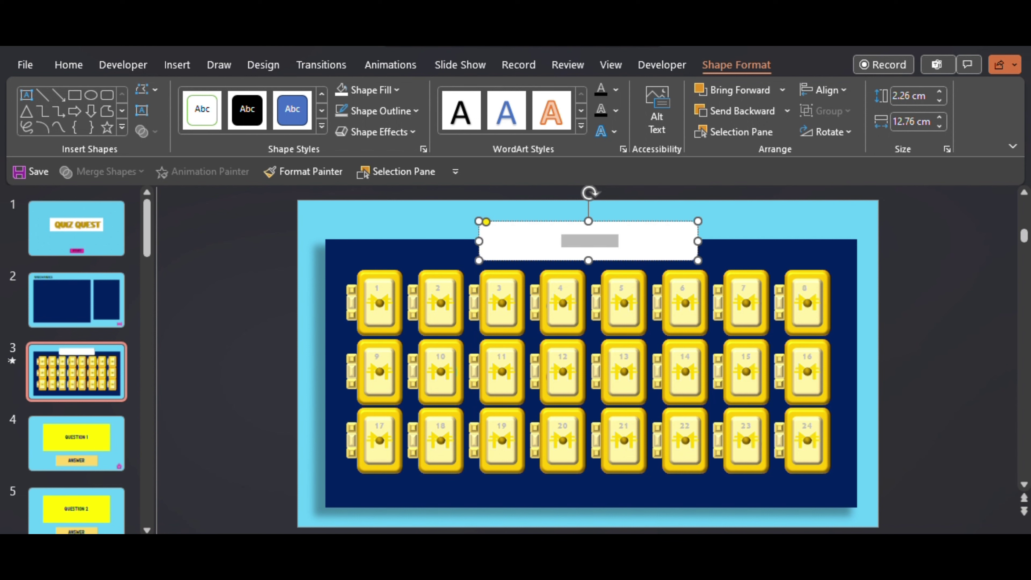
Format the QUIZ QUEST text in Aha Wow, bold, enlarged to 54 pt, with Loose character spacing
click(69, 65)
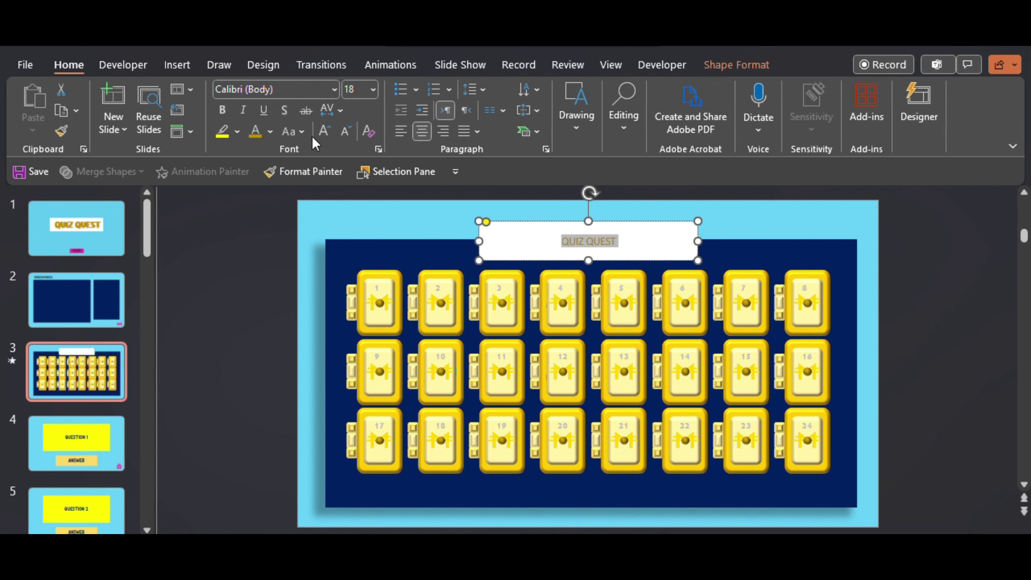
click(324, 131)
click(324, 131)
click(324, 131)
click(324, 131)
click(324, 131)
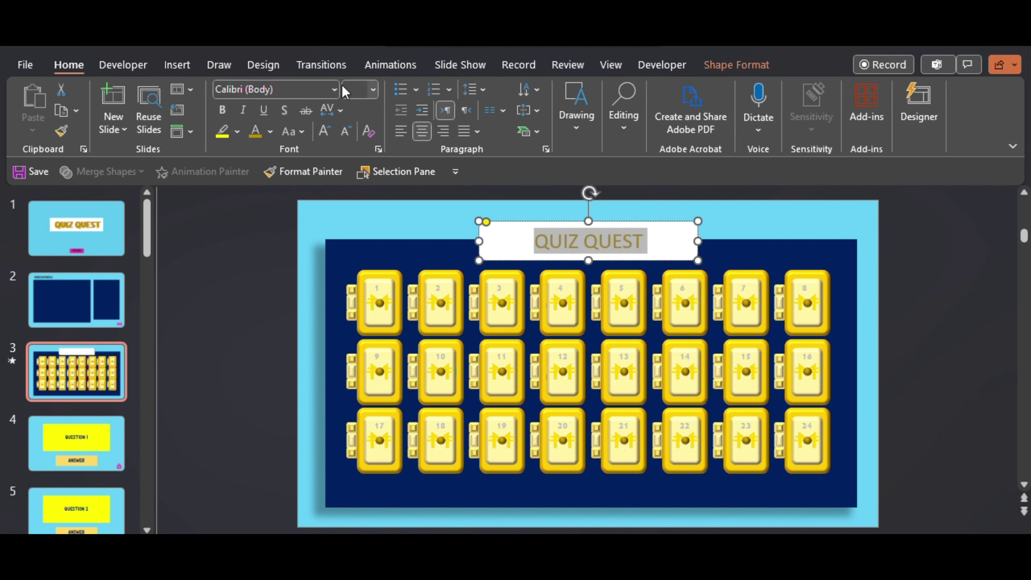
click(334, 90)
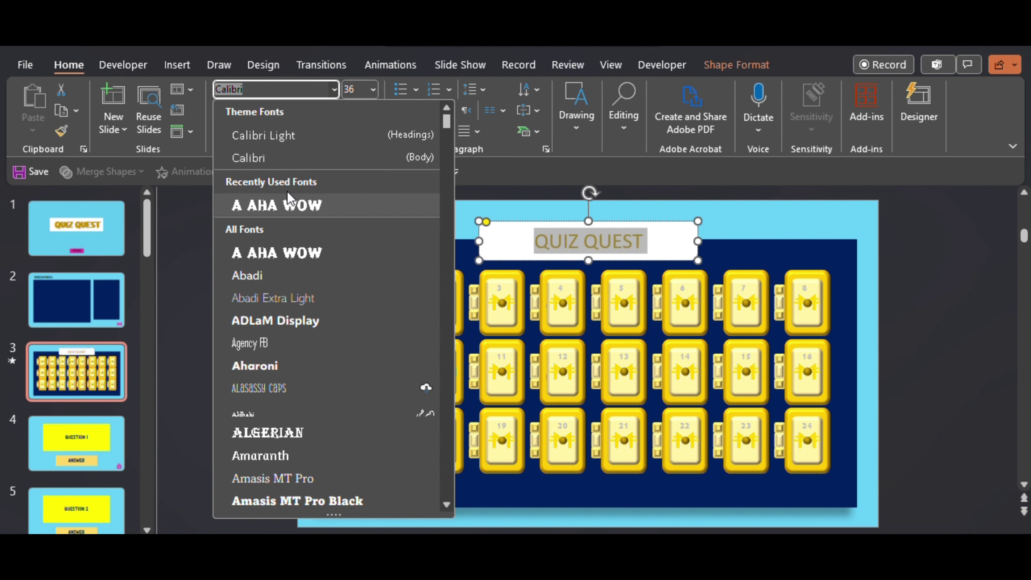
click(289, 203)
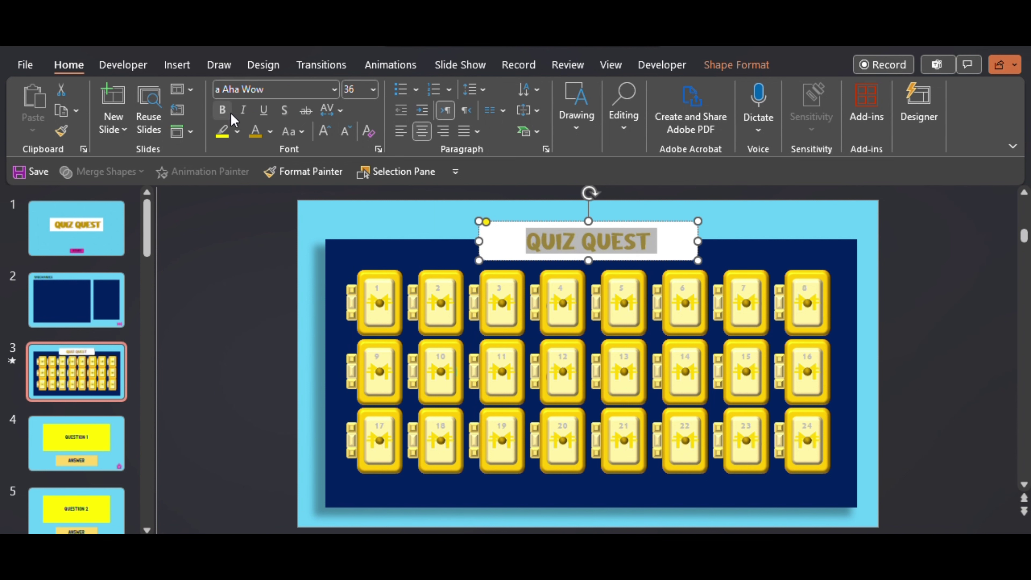
click(222, 109)
click(330, 136)
click(330, 136)
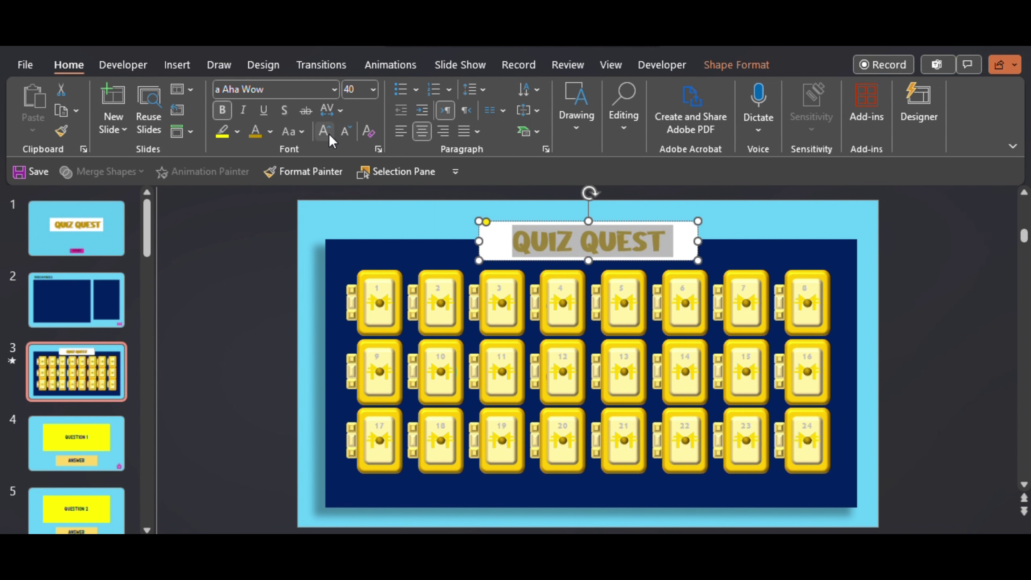
click(331, 136)
click(331, 136)
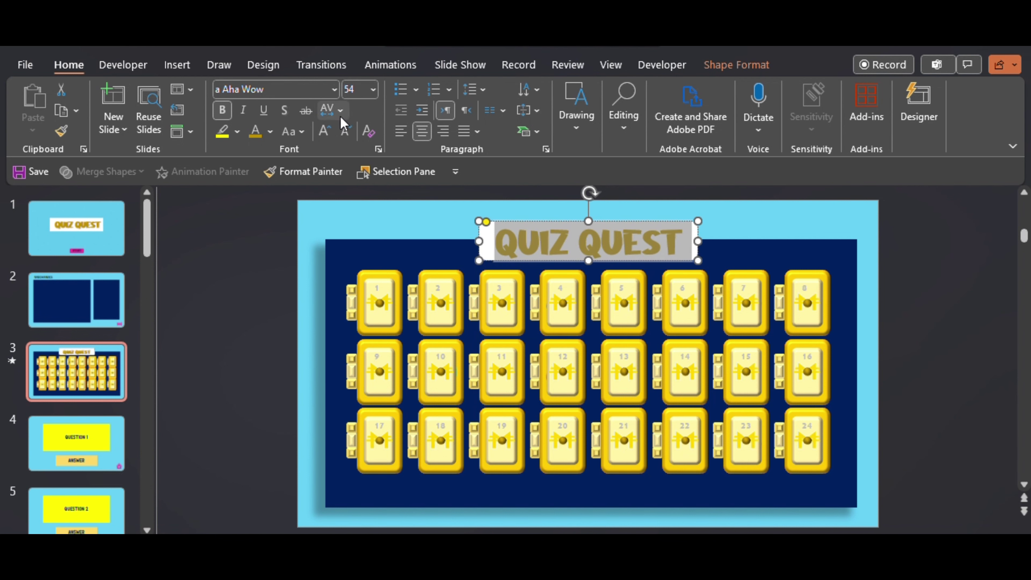
click(337, 112)
click(365, 207)
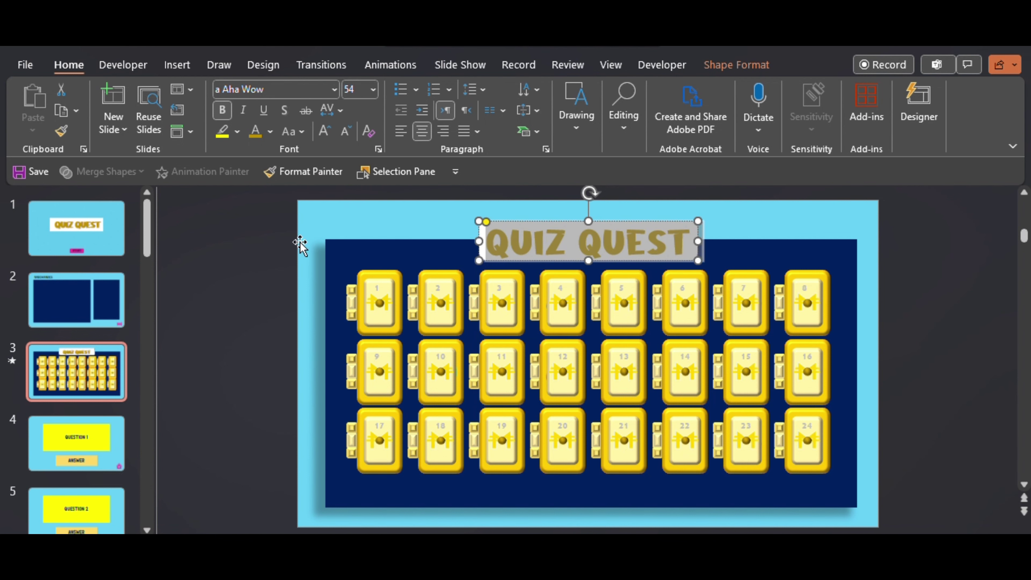
Move the title box to the top of the slide and centre it horizontally
click(269, 260)
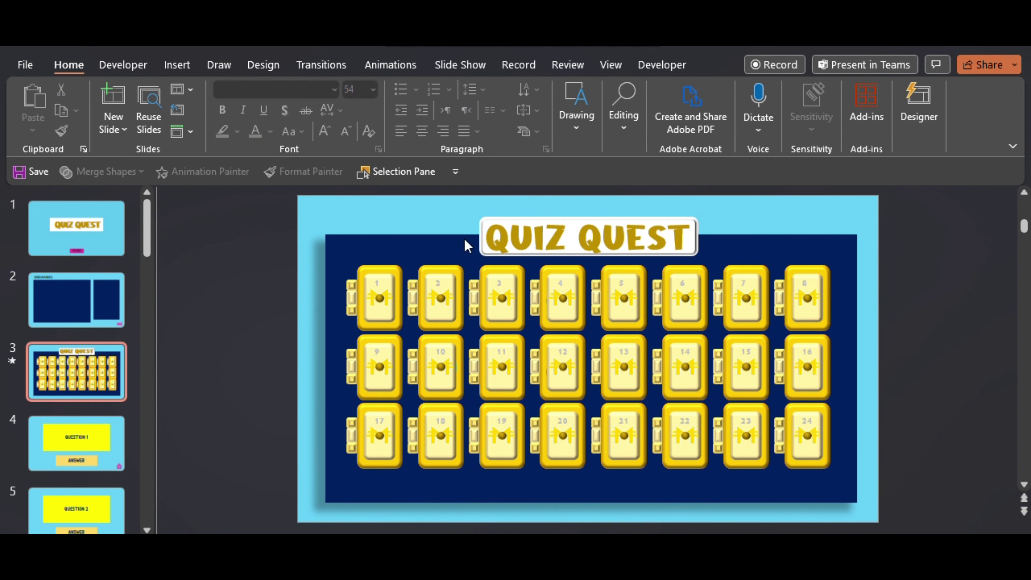
drag(569, 216, 571, 205)
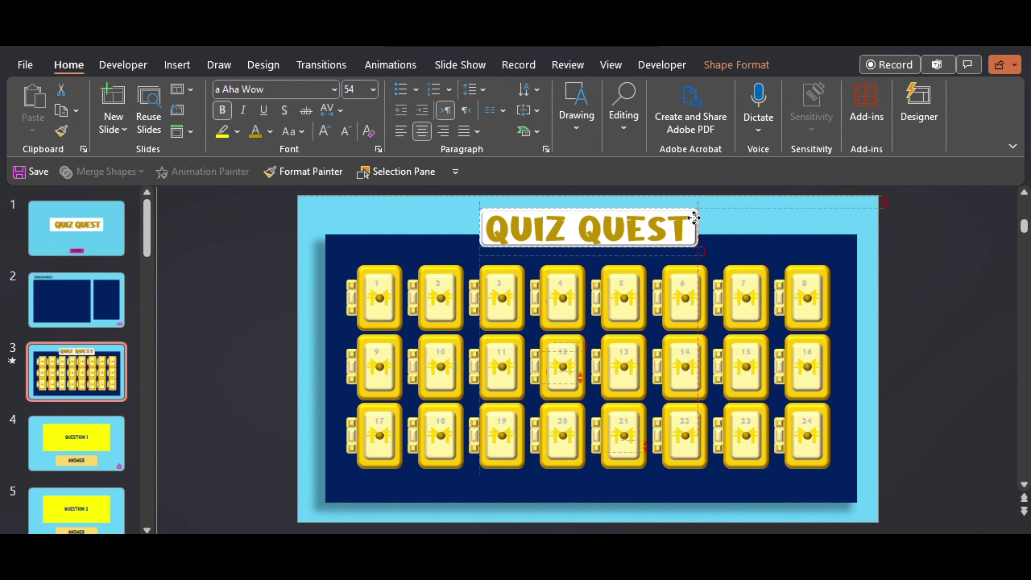
drag(694, 219, 695, 216)
click(736, 65)
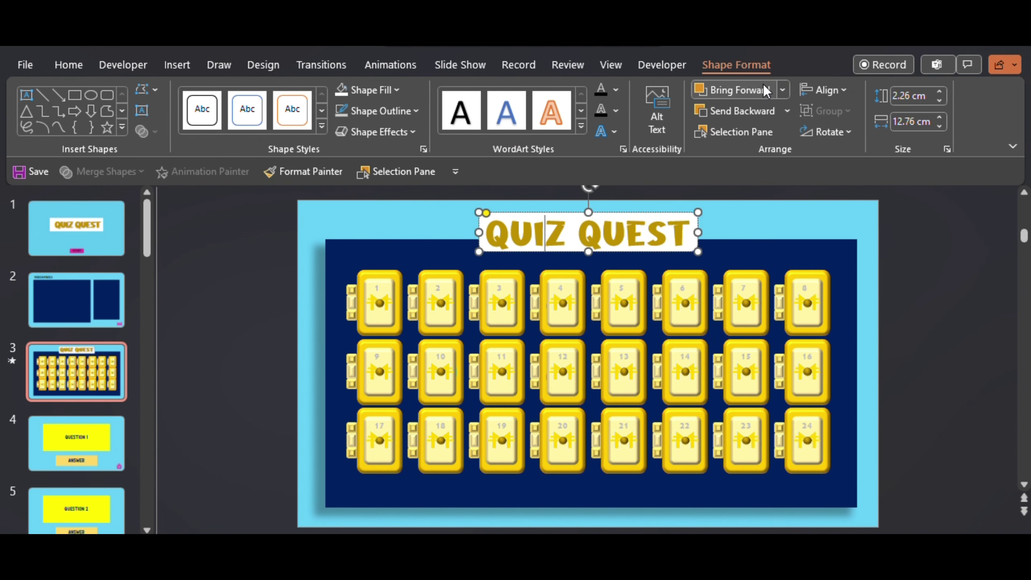
click(827, 90)
click(862, 134)
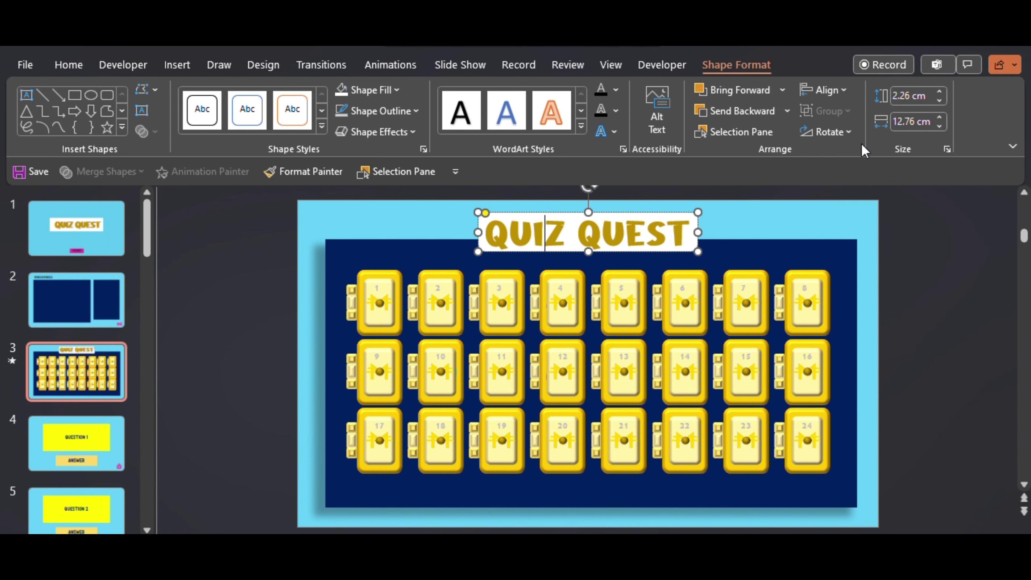
click(899, 269)
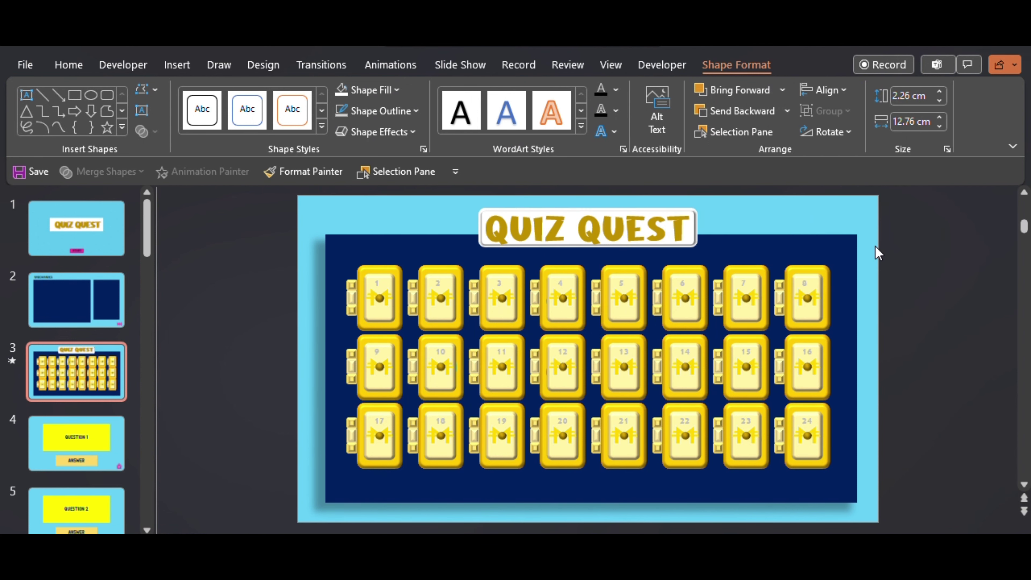
click(694, 218)
Make the QUIZ QUEST title's click action hyperlink to the First Slide with the Breeze sound
click(177, 67)
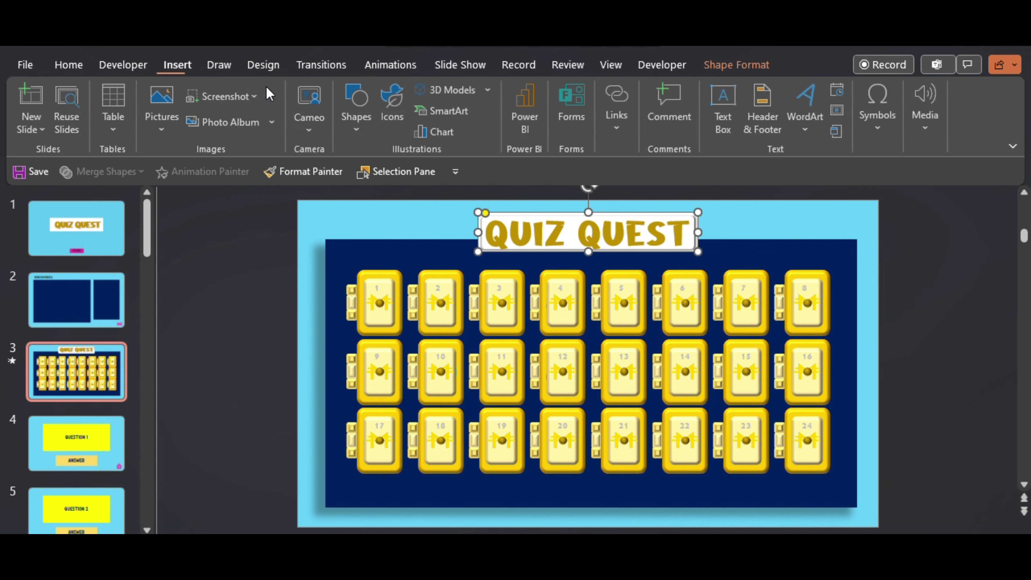
click(615, 116)
click(686, 187)
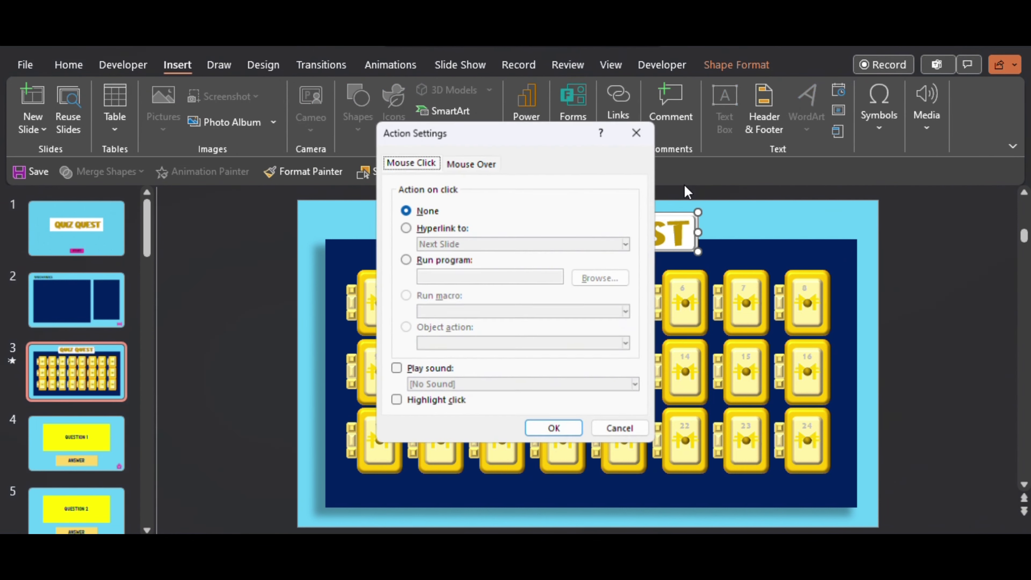
click(448, 229)
click(454, 243)
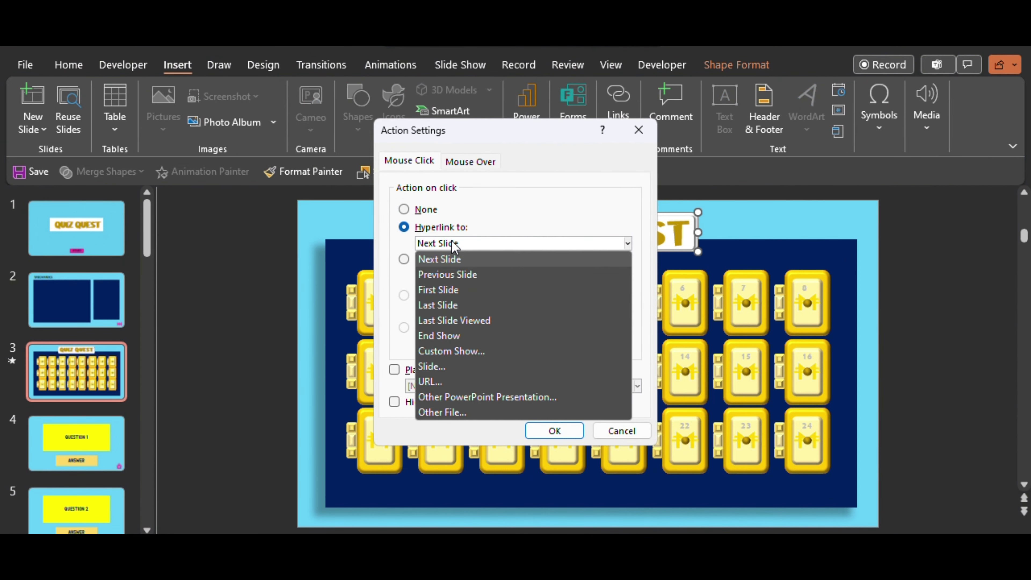
click(452, 291)
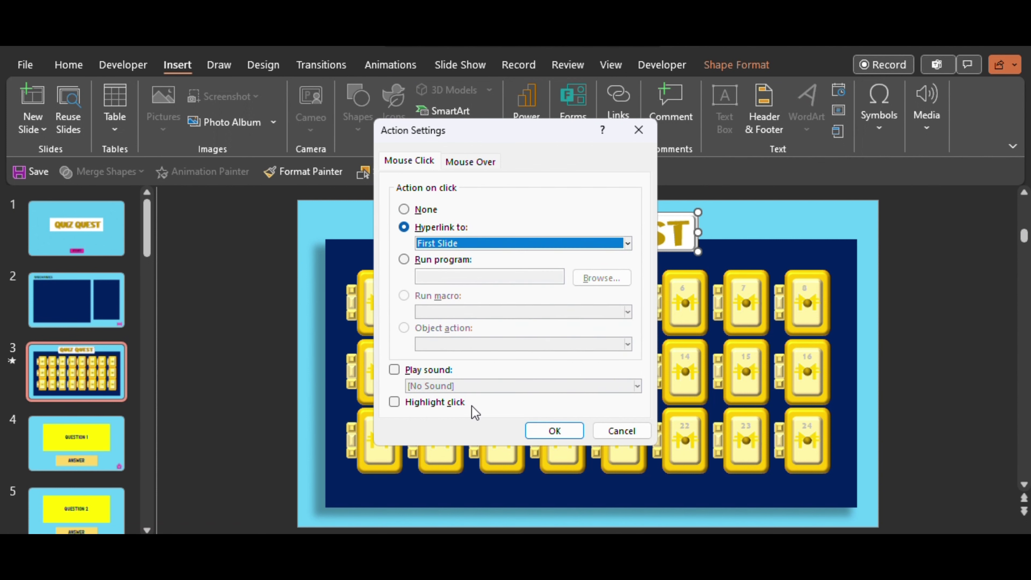
click(447, 375)
click(448, 386)
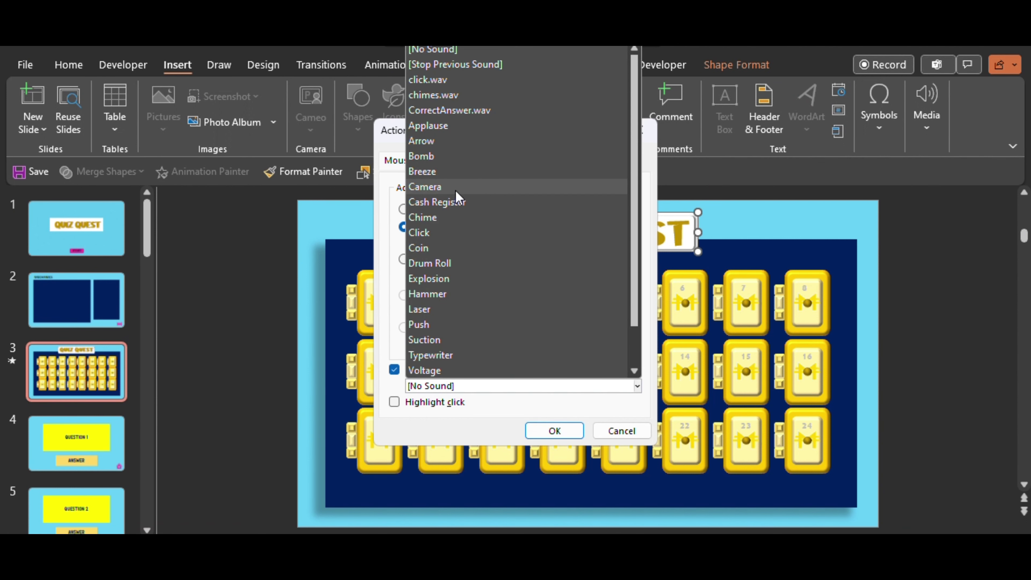
click(459, 172)
click(552, 429)
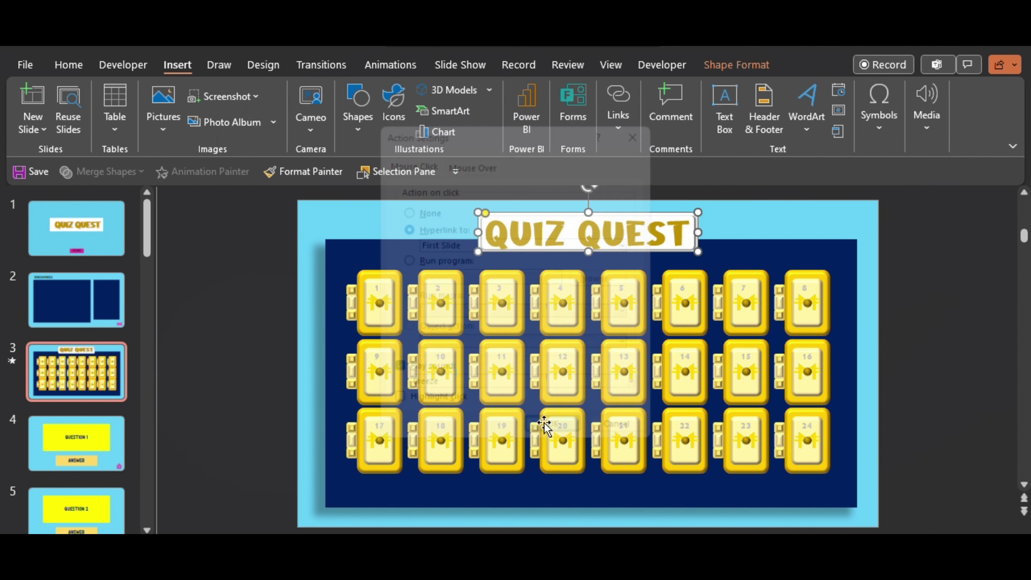
click(63, 382)
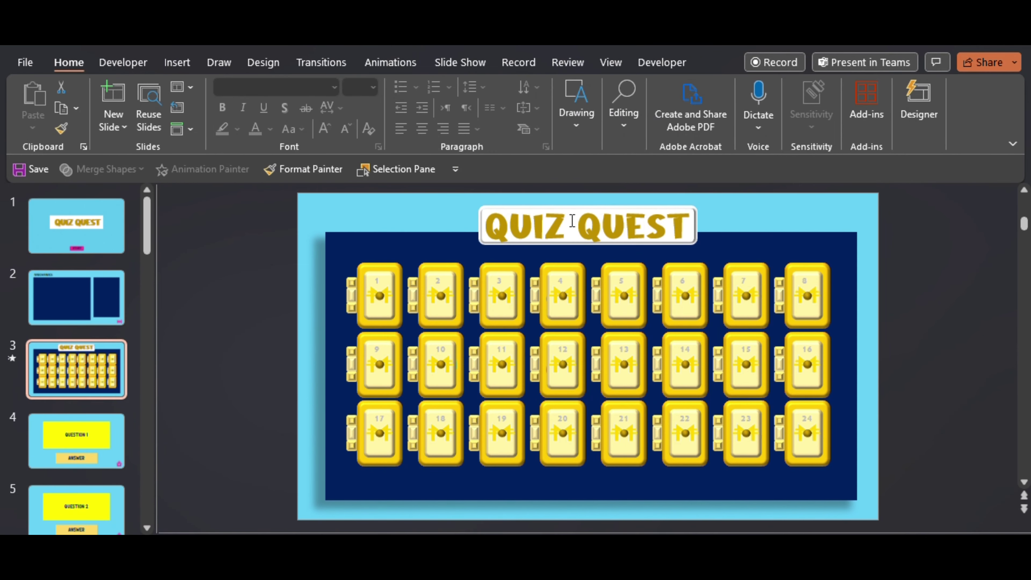
Rename the title box object to 'QUIZ QUEST' in the Selection Pane
click(597, 206)
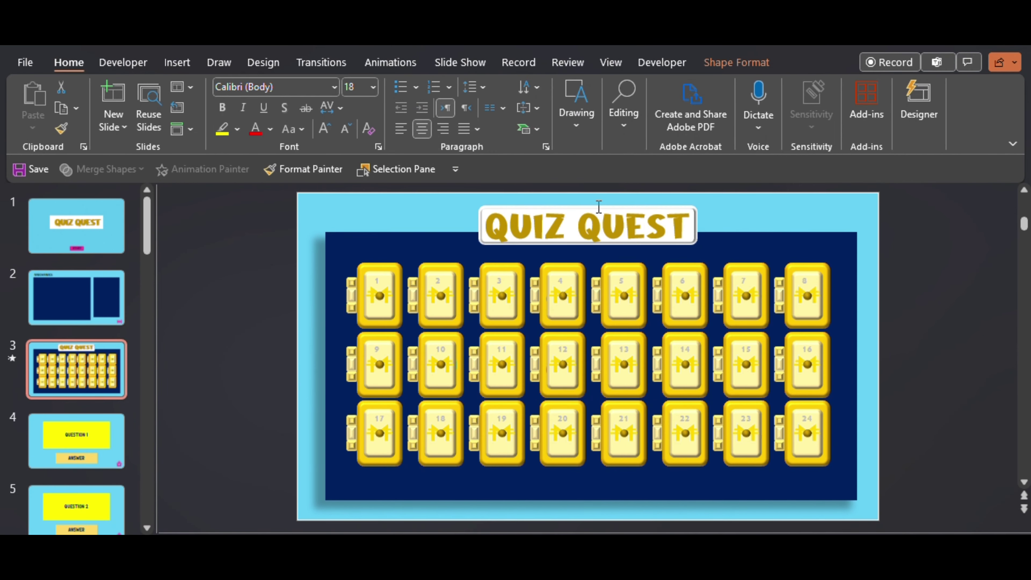
click(418, 178)
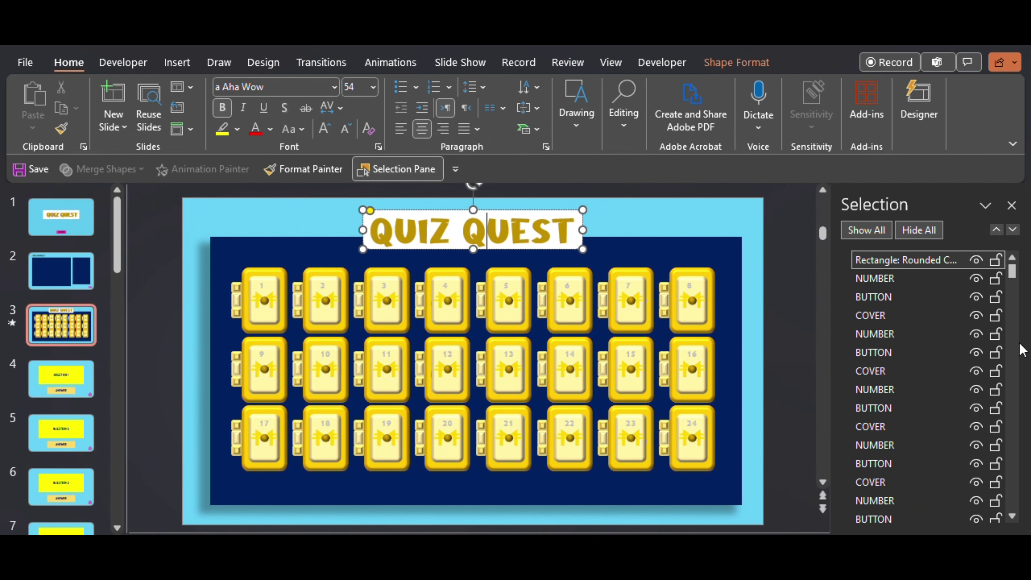
double_click(948, 261)
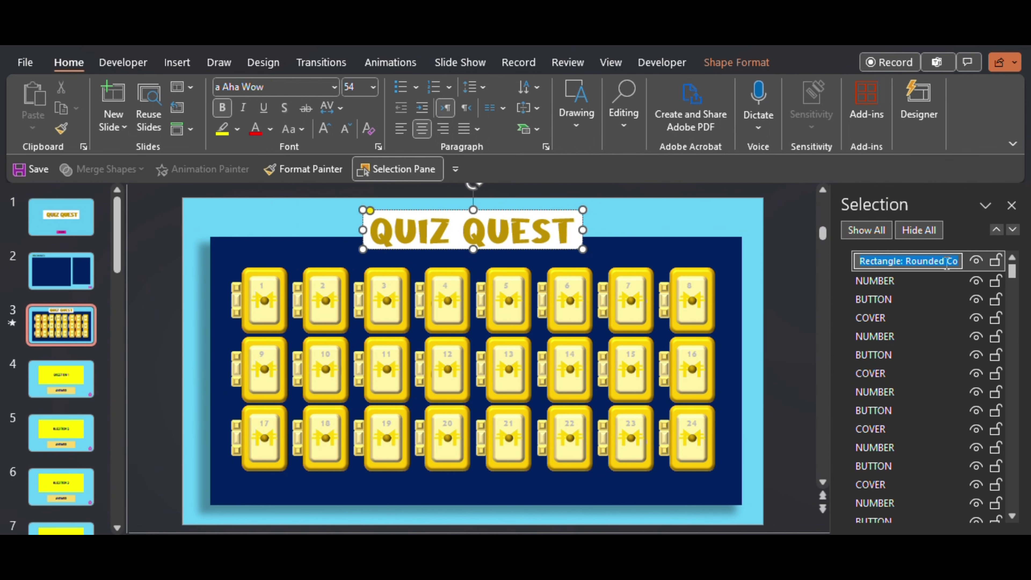
text(Q)
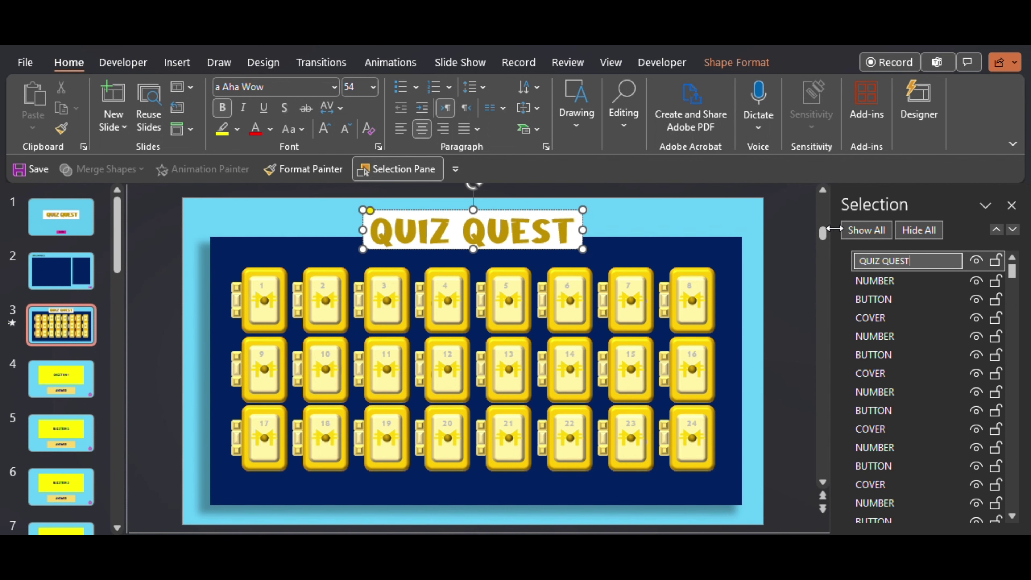
text(UIZ QUEST)
click(817, 226)
click(1012, 205)
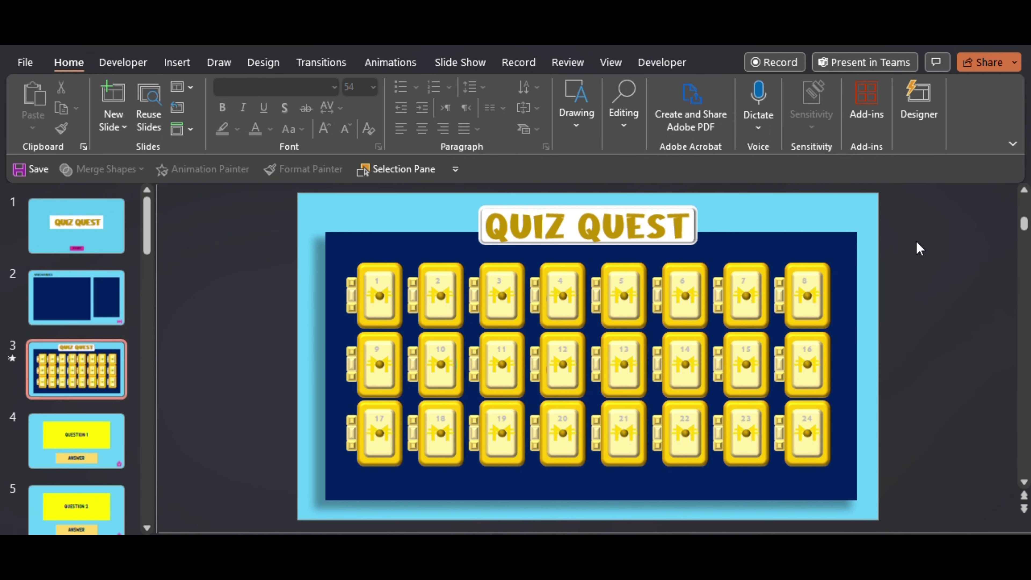
Select everything except the QUIZ QUEST title and navy background, leaving just the door tiles
key(ctrl+a)
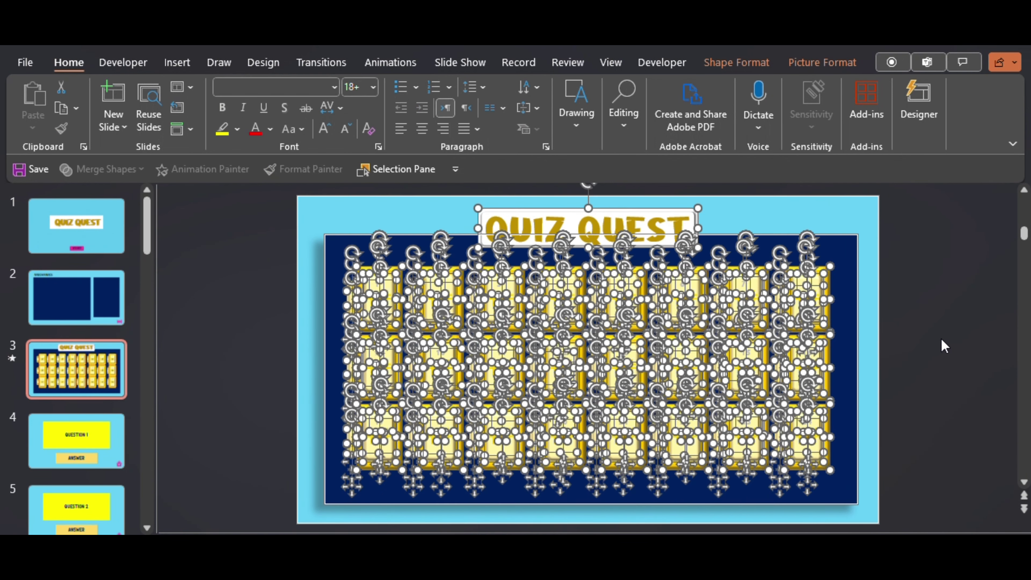
shift+click(548, 212)
shift+click(325, 235)
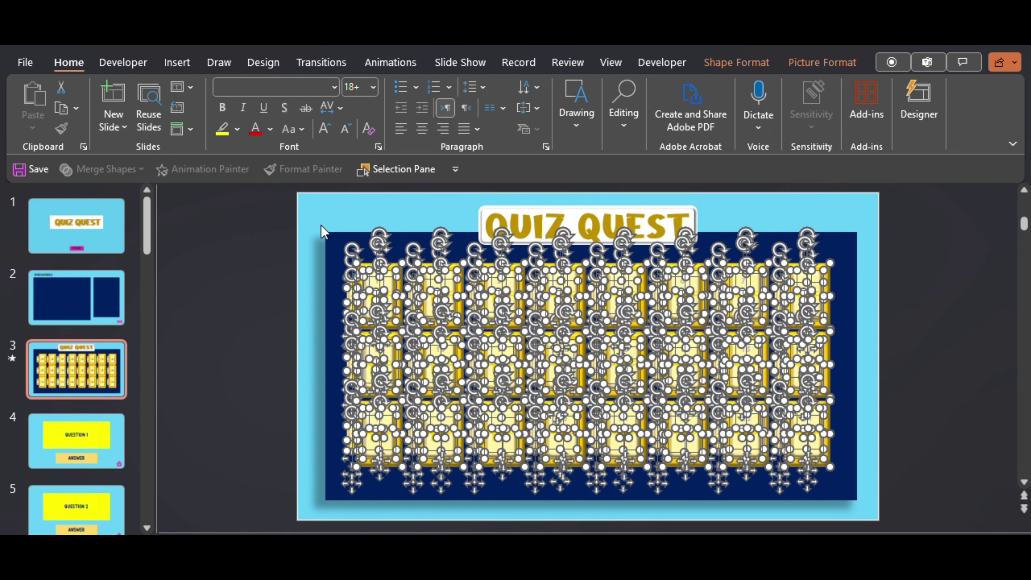
shift+click(323, 232)
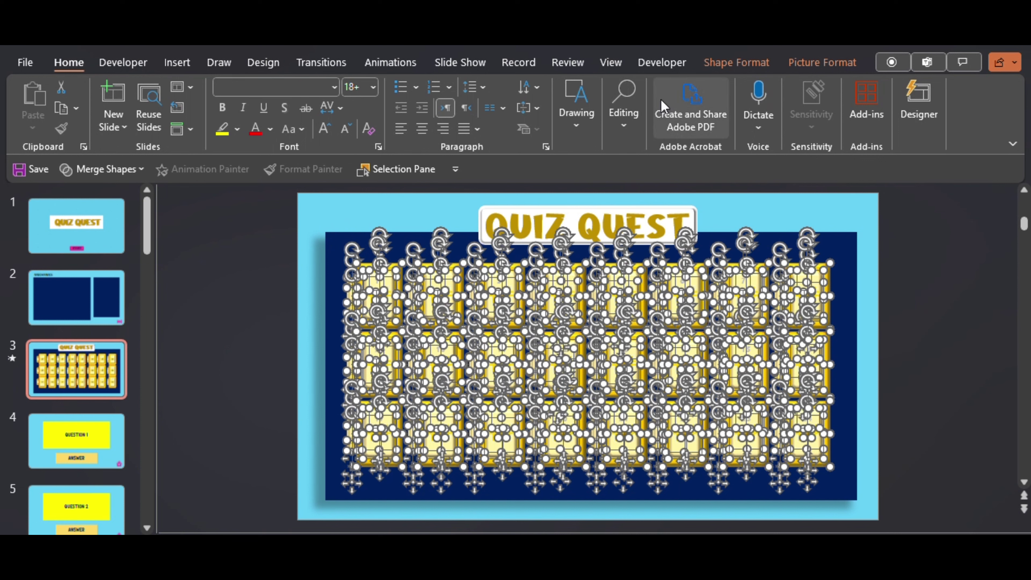
click(406, 70)
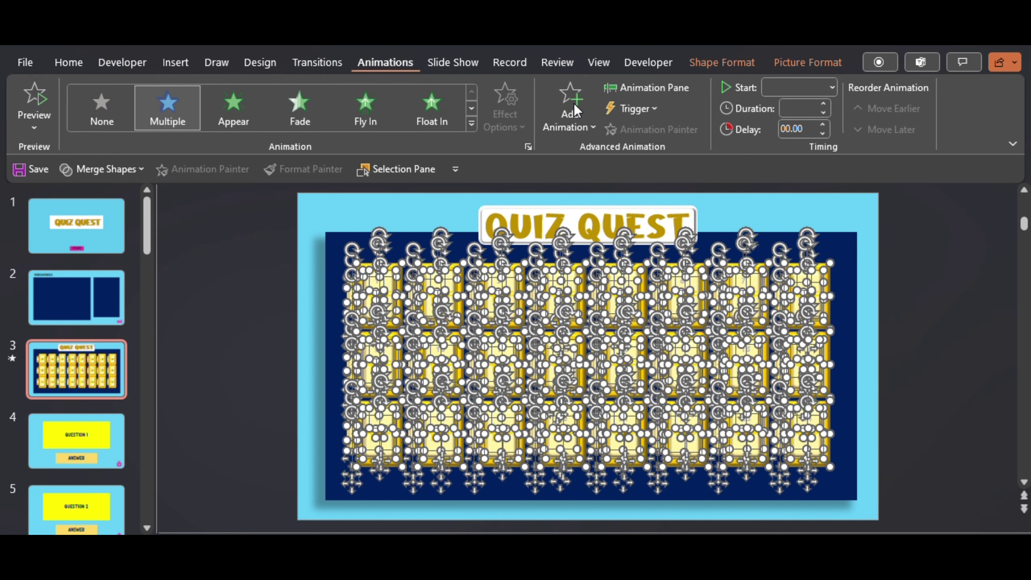
Add an Appear animation to the door tiles, triggered on click of QUIZ QUEST
click(581, 119)
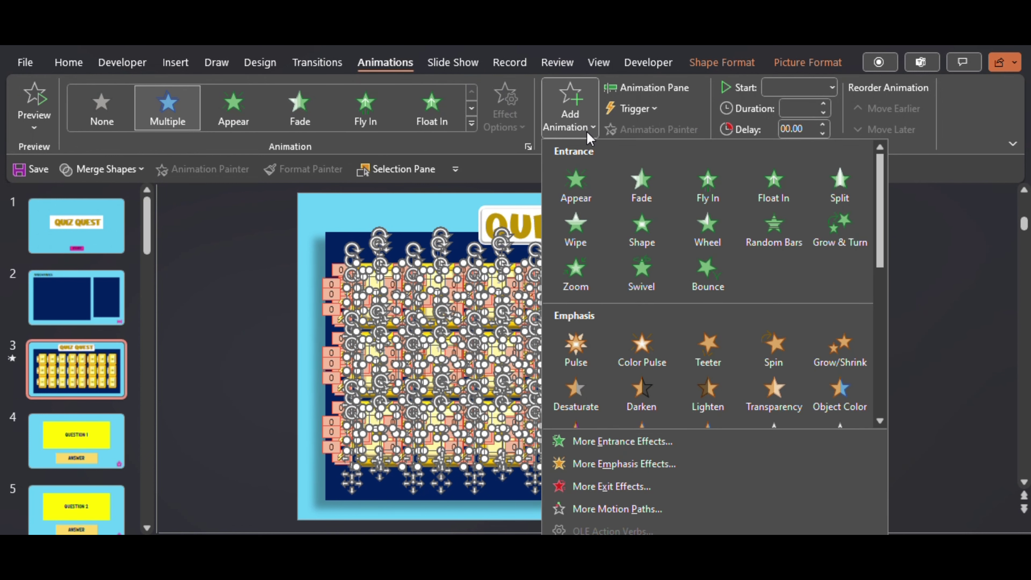
click(580, 185)
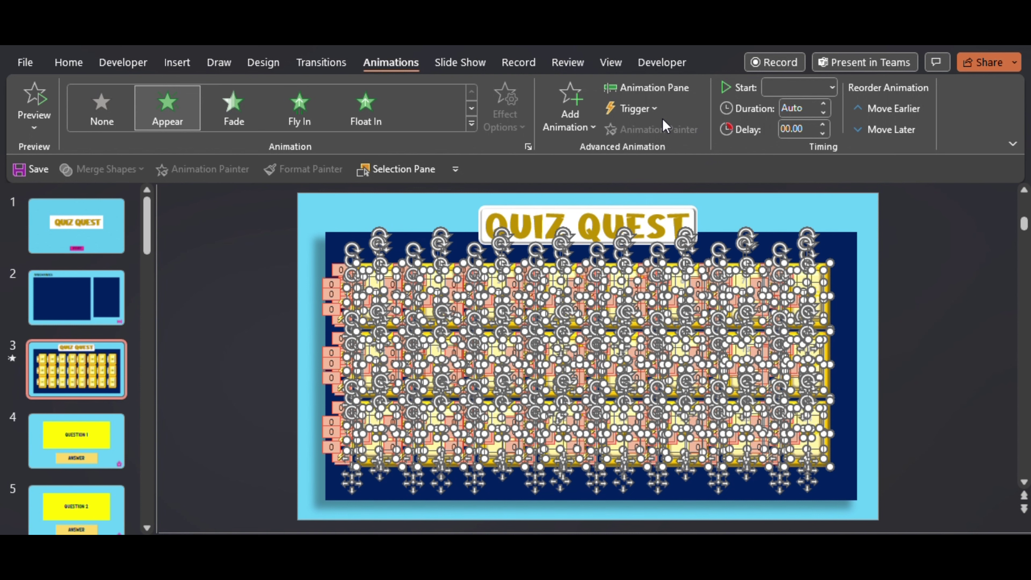
click(654, 108)
mouse_move(662, 130)
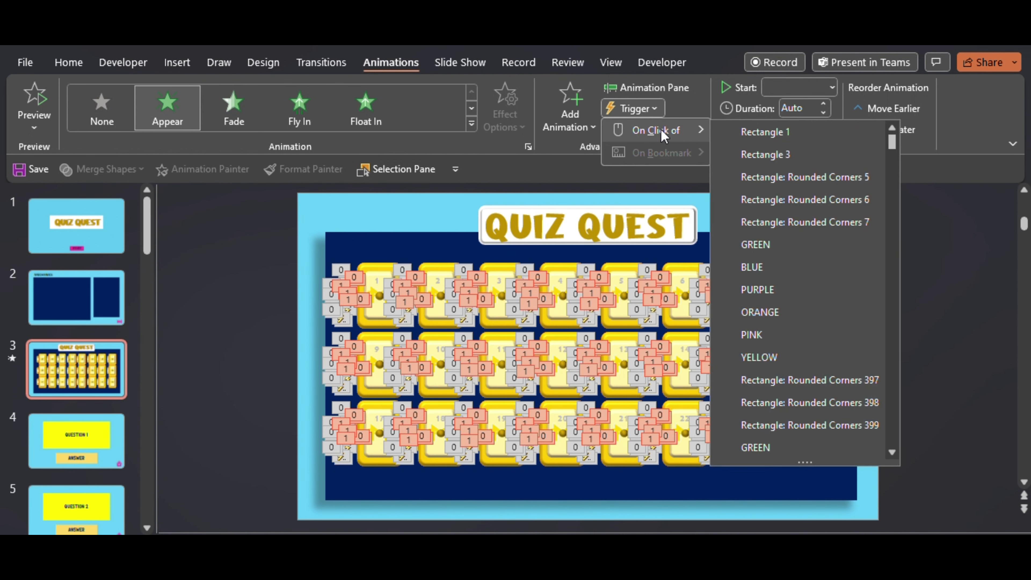
drag(892, 154, 895, 454)
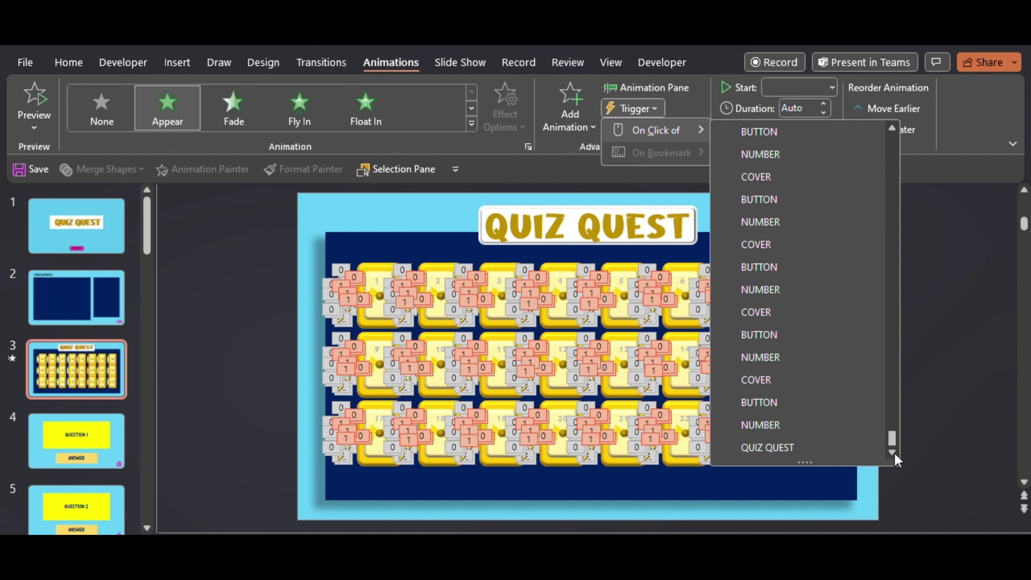
click(821, 448)
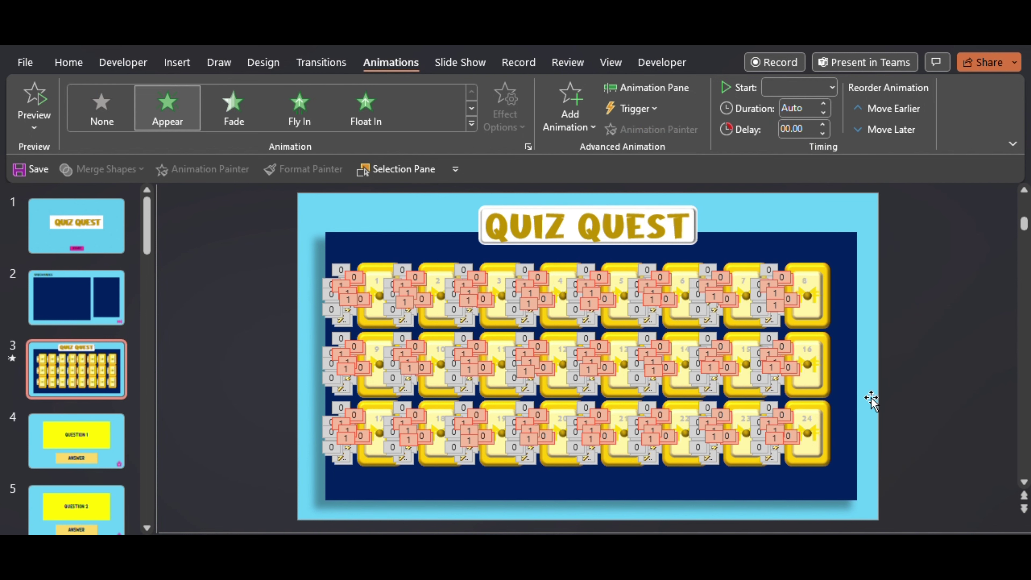
click(901, 352)
Start the slide show from the title slide and advance through START to the door grid
click(112, 249)
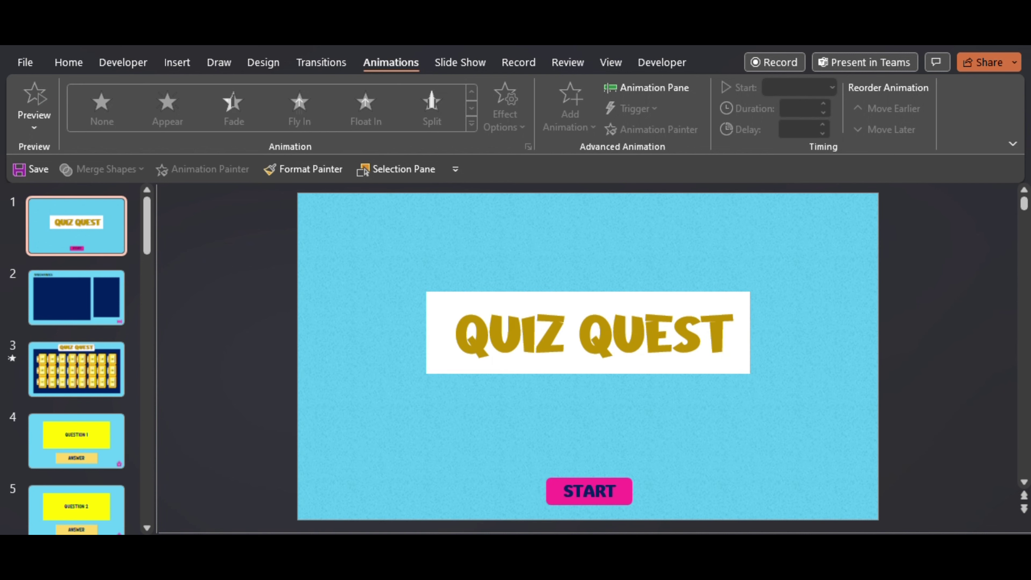
key(F5)
click(568, 531)
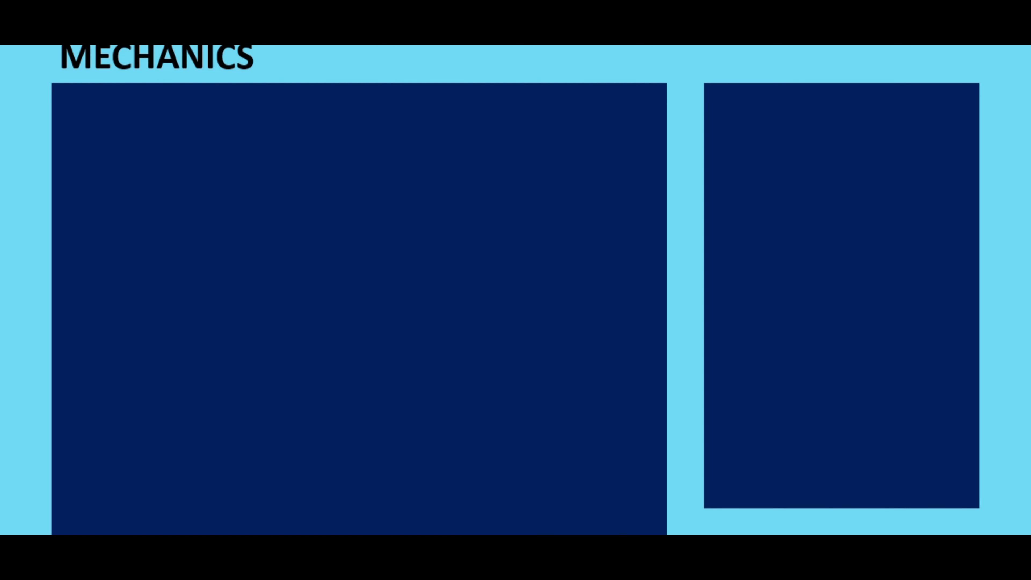
click(843, 392)
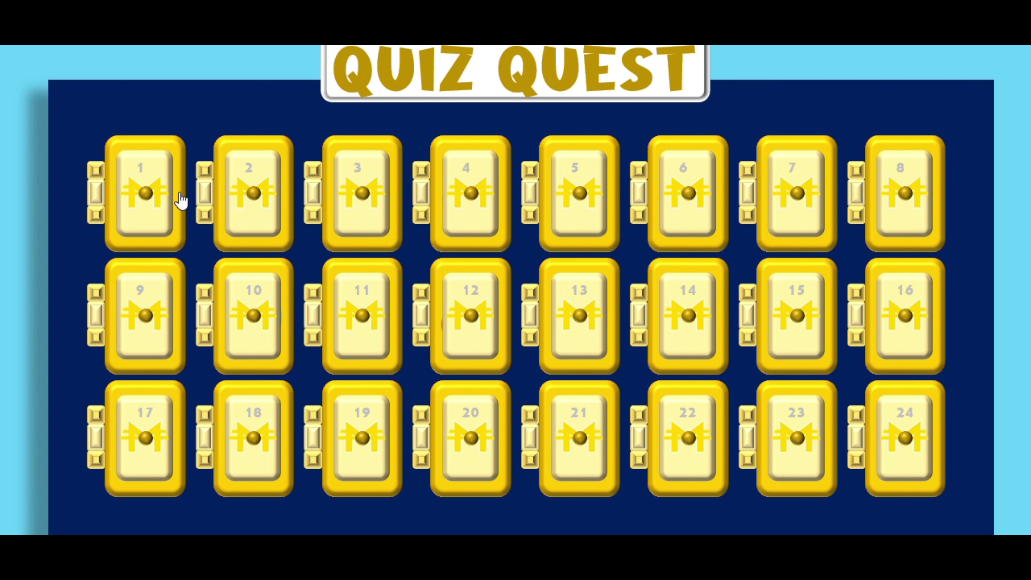
Open doors 1–4 to reveal prizes, then use QUIZ QUEST to return and press START
click(164, 212)
click(241, 237)
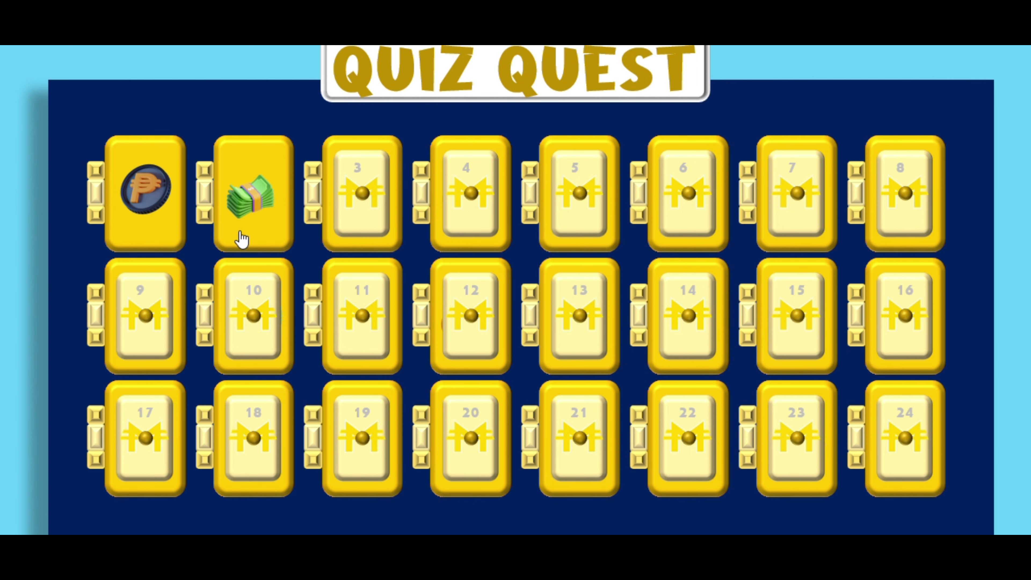
click(350, 226)
click(473, 228)
click(470, 86)
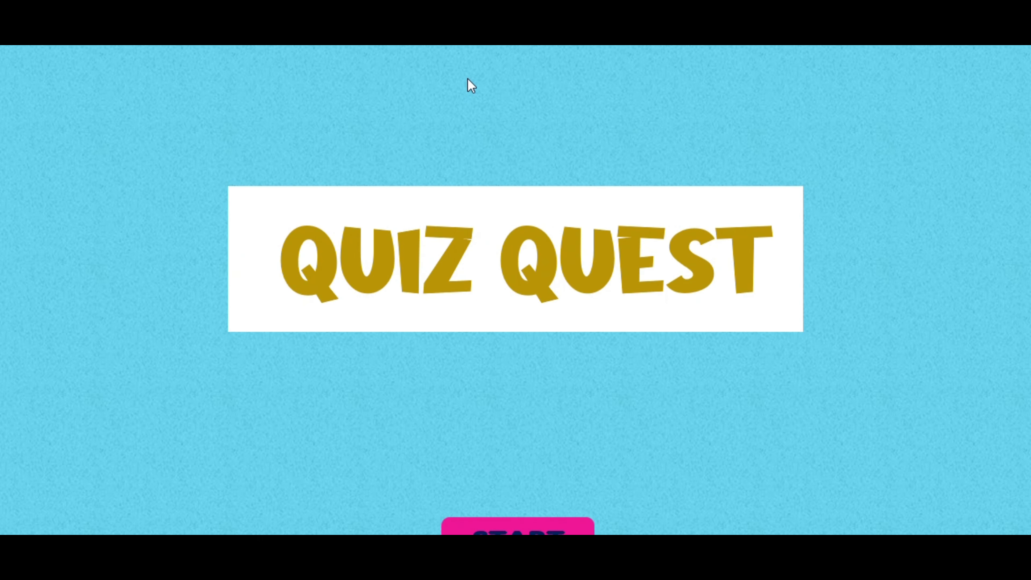
click(528, 527)
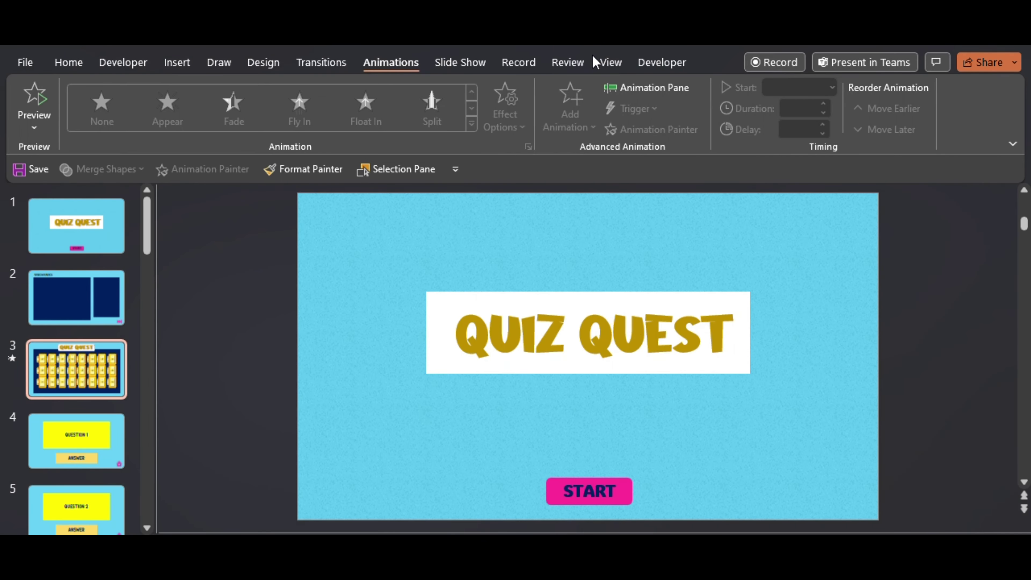
Set the show type to Browsed at a kiosk and present from the door board slide
click(463, 62)
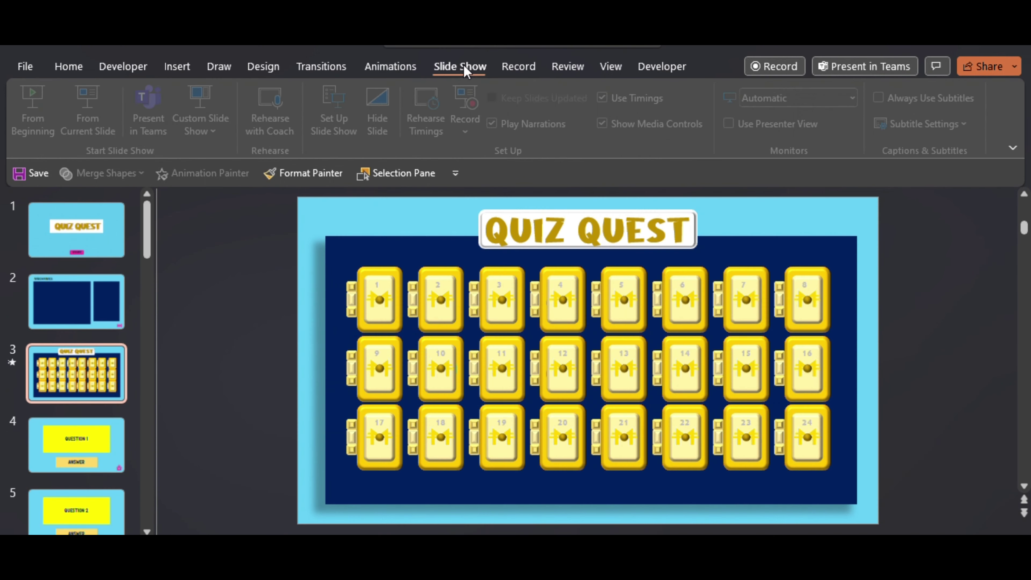
click(348, 133)
click(380, 215)
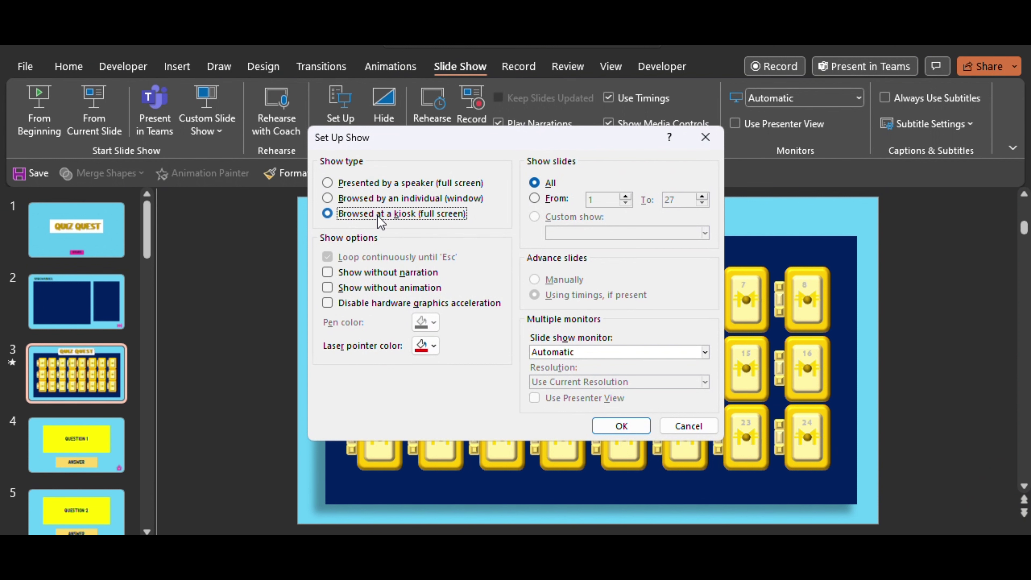
click(621, 426)
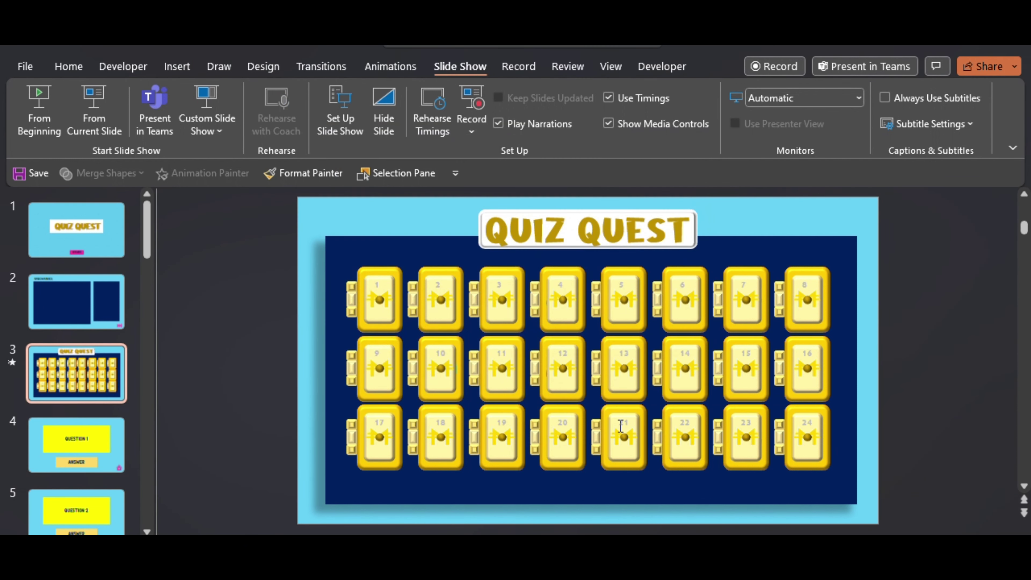
click(237, 377)
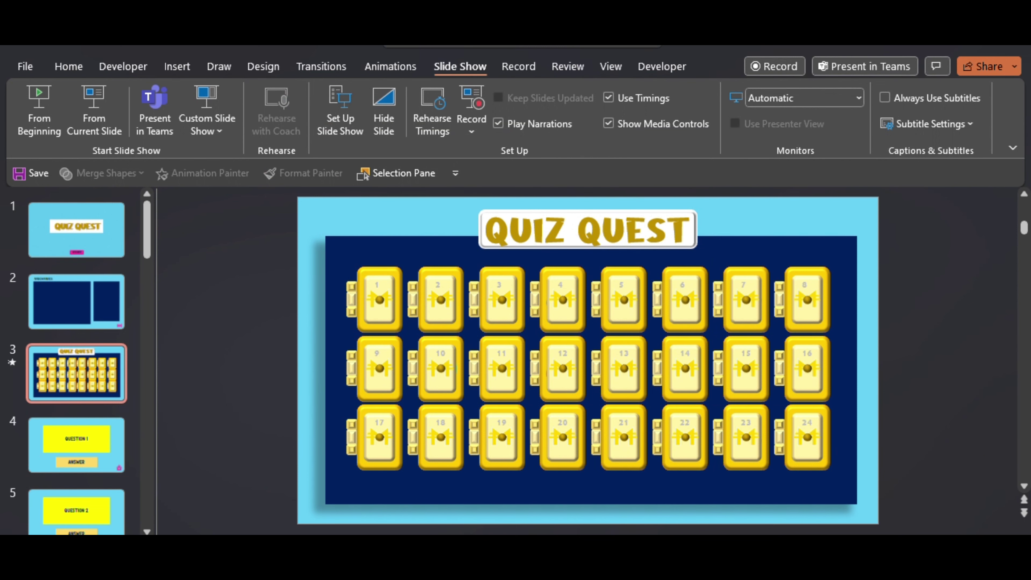
key(shift+F5)
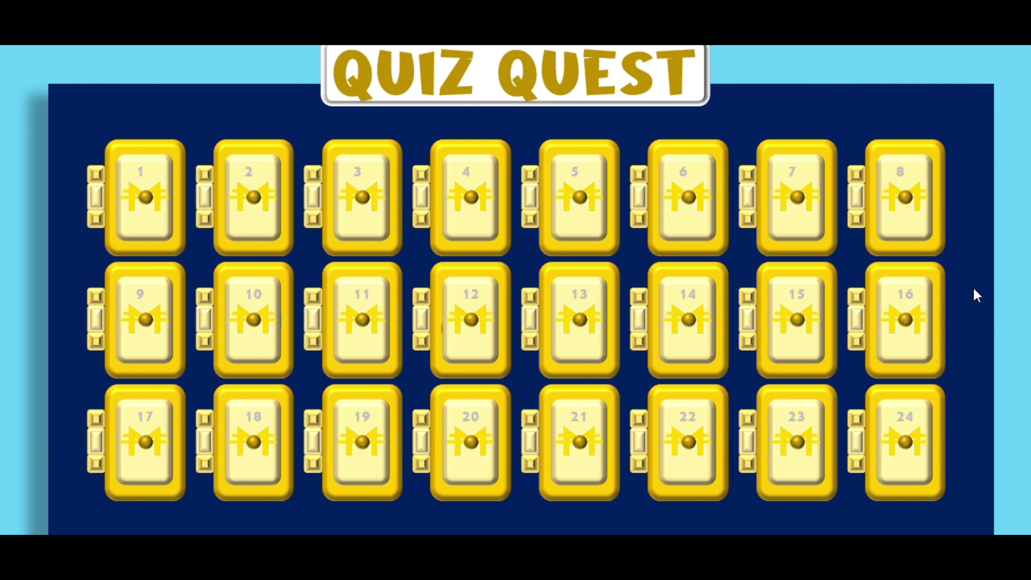
Open door 1's Question 1, return to the door board, then jump to the Quiz Quest title slide
click(144, 203)
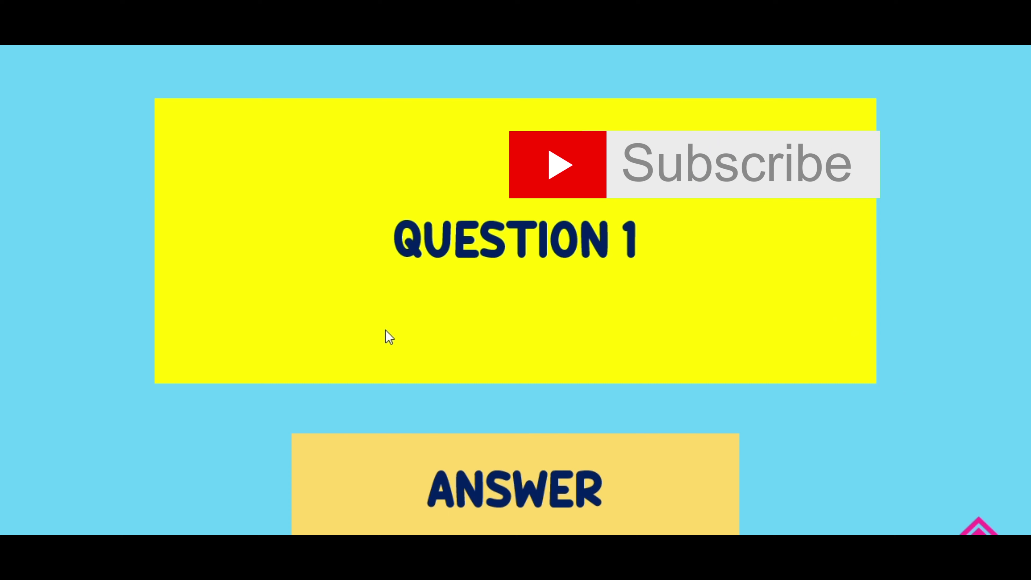
click(979, 528)
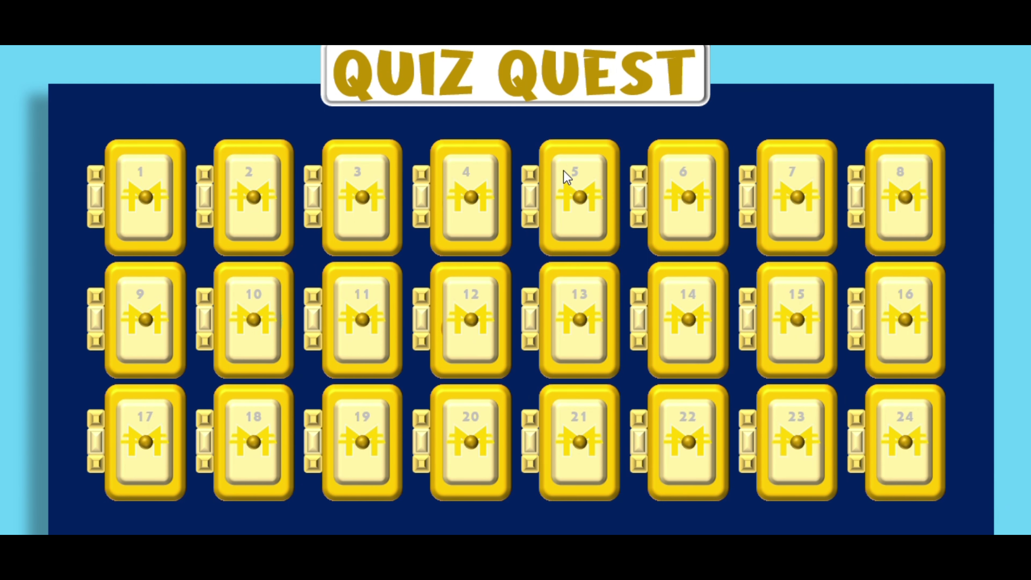
click(548, 96)
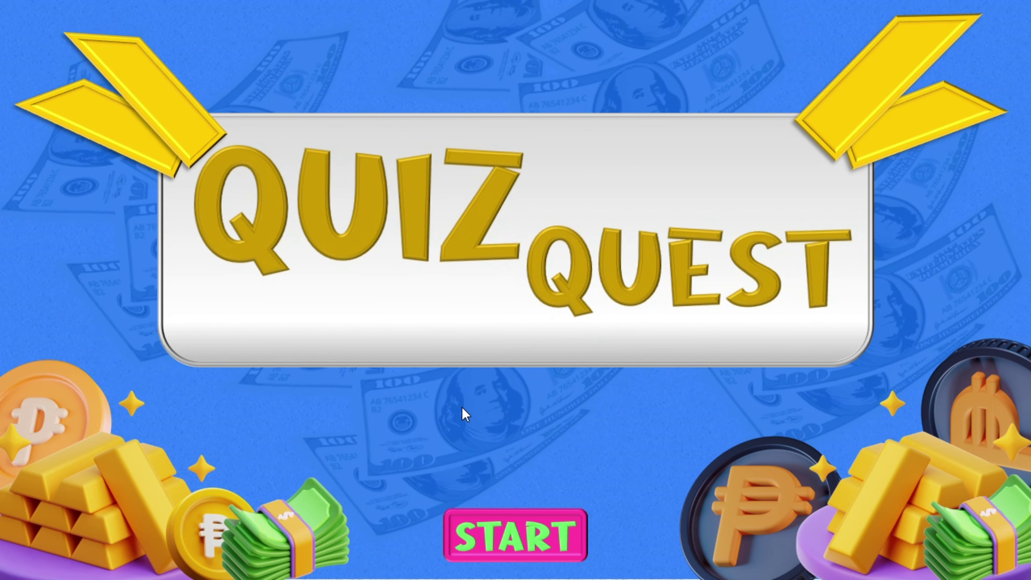
Start the game, answer question 1 and reveal the prize behind tile 1
click(519, 533)
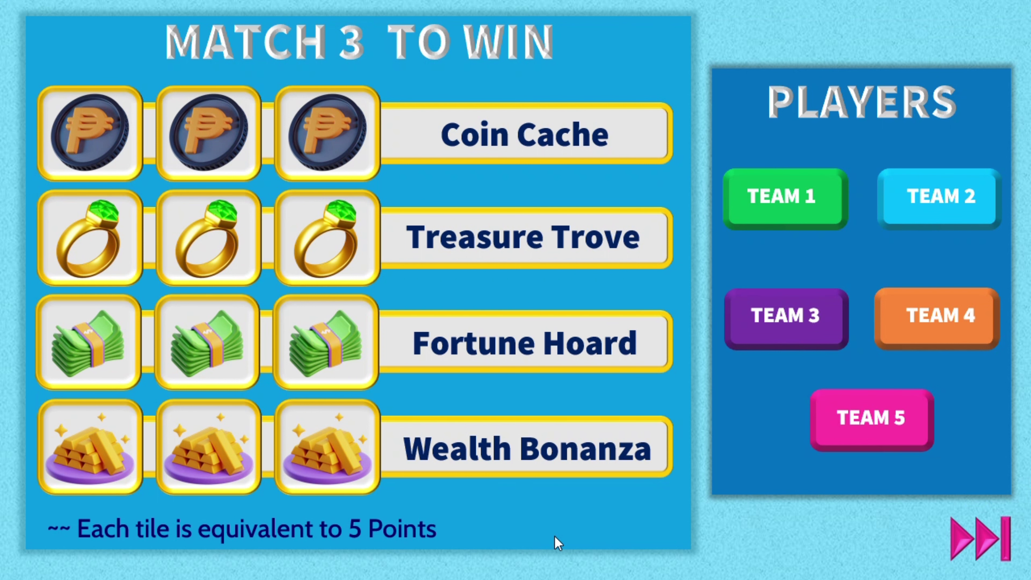
click(980, 545)
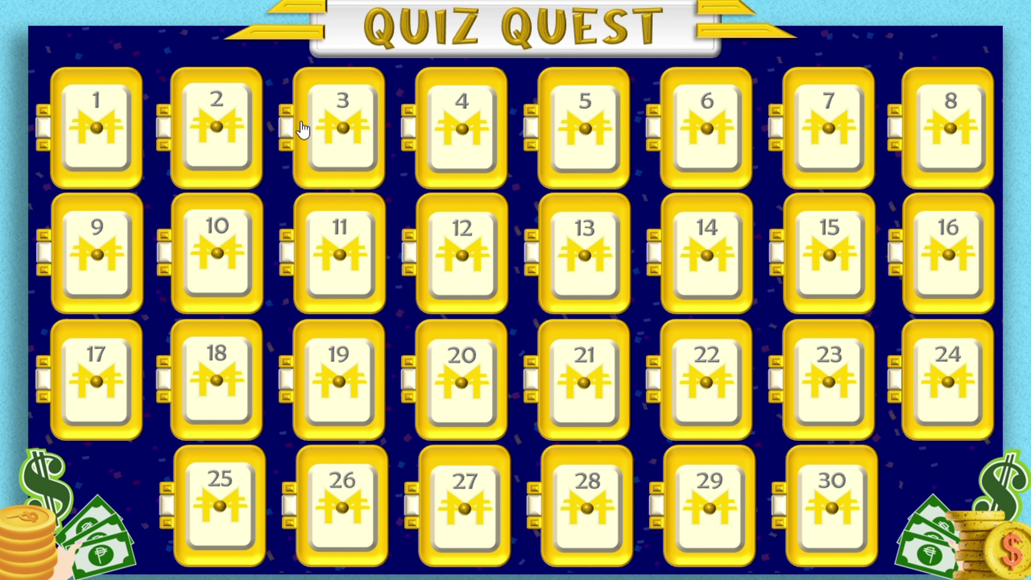
click(97, 138)
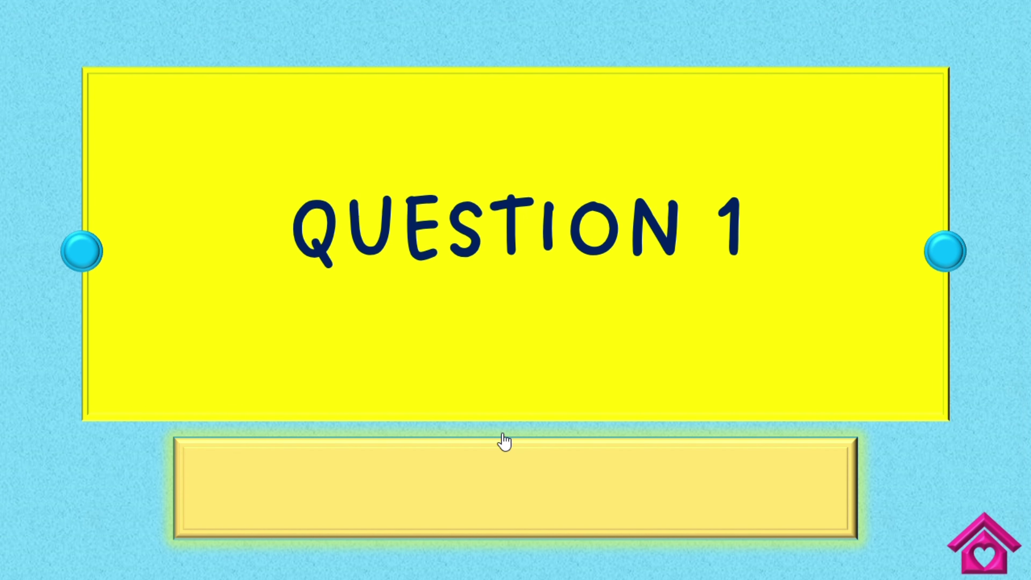
click(508, 475)
click(999, 559)
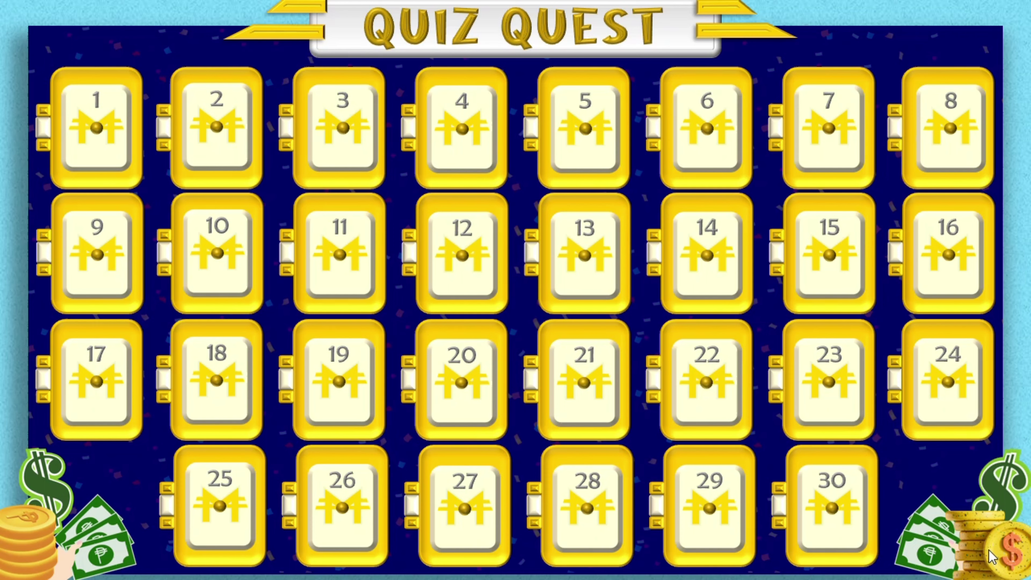
click(119, 160)
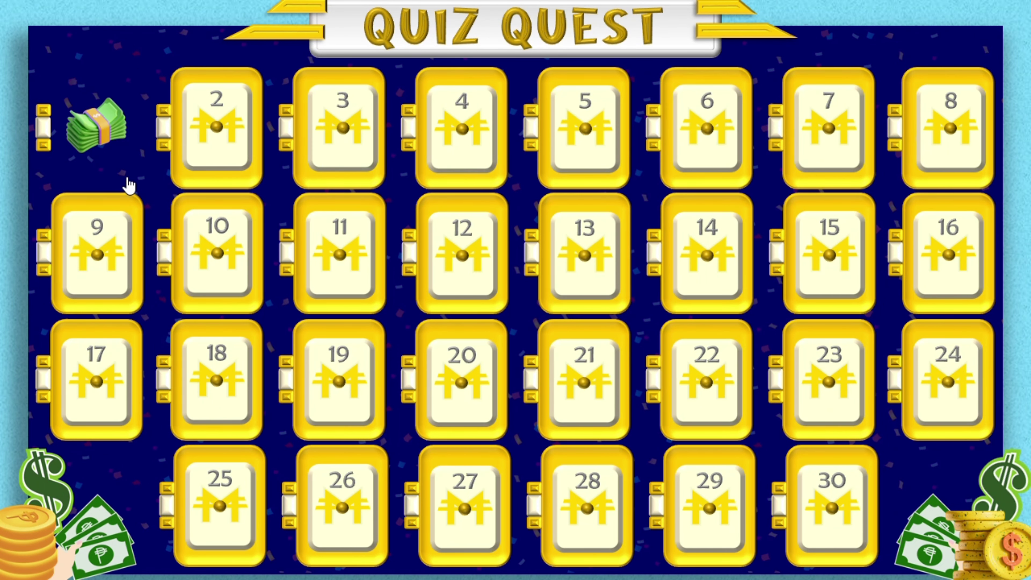
Open questions 3 and 4, then reveal the prizes behind tiles 3 and 4
click(343, 134)
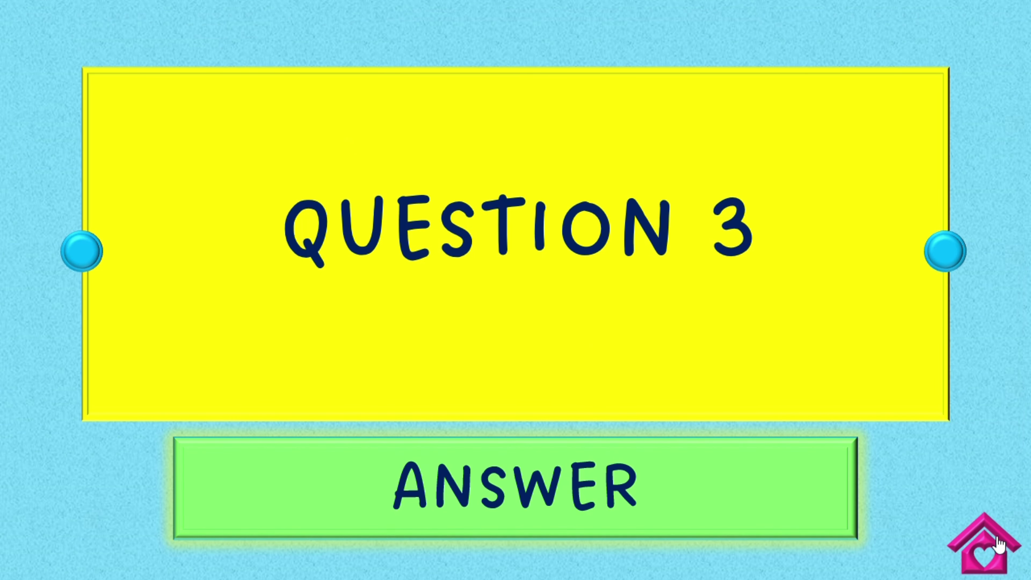
click(988, 515)
click(366, 169)
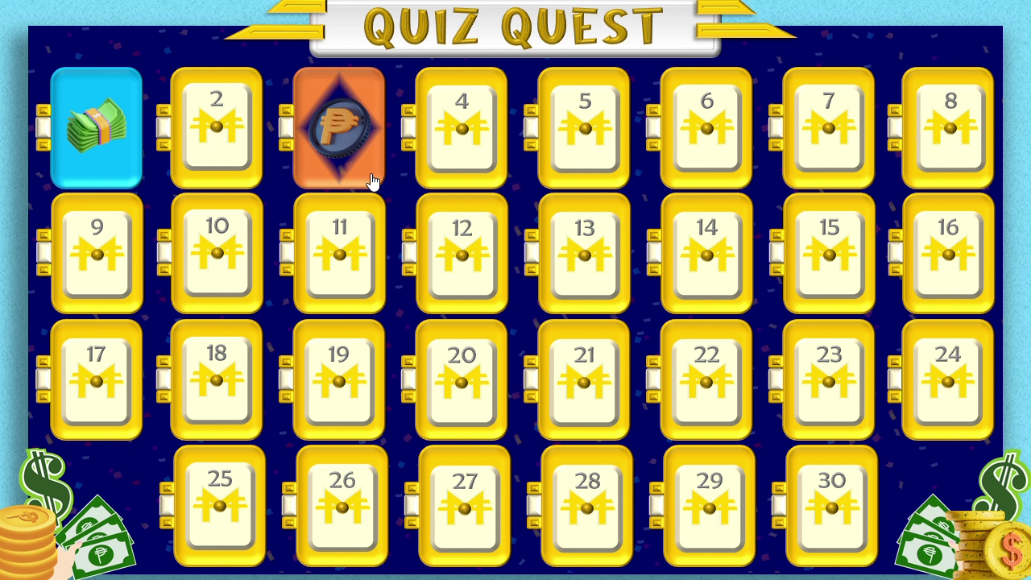
click(465, 138)
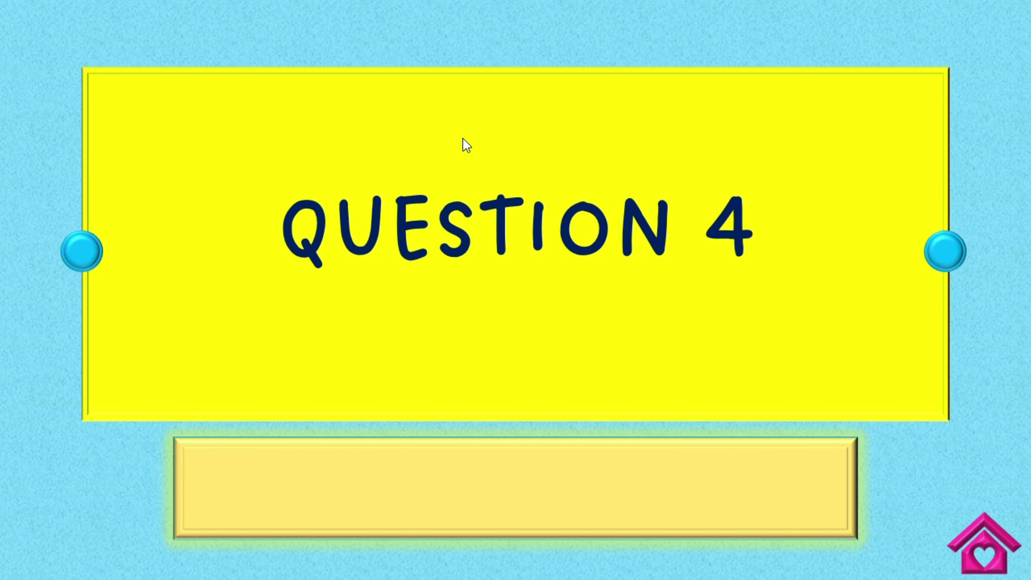
click(524, 477)
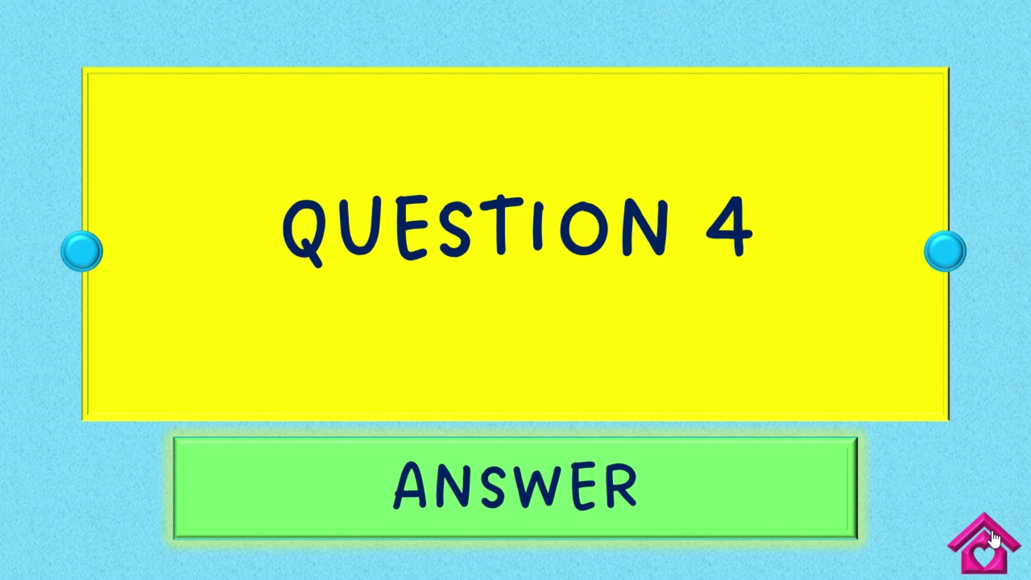
click(989, 533)
click(481, 160)
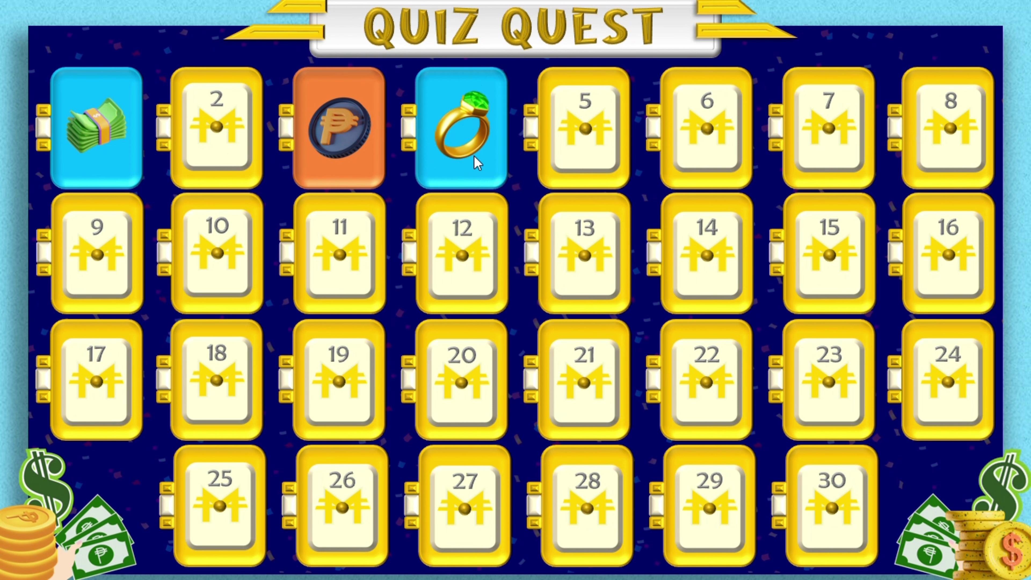
Answer question 22, reveal its cash prize, then go back to the Quiz Quest title slide
click(698, 380)
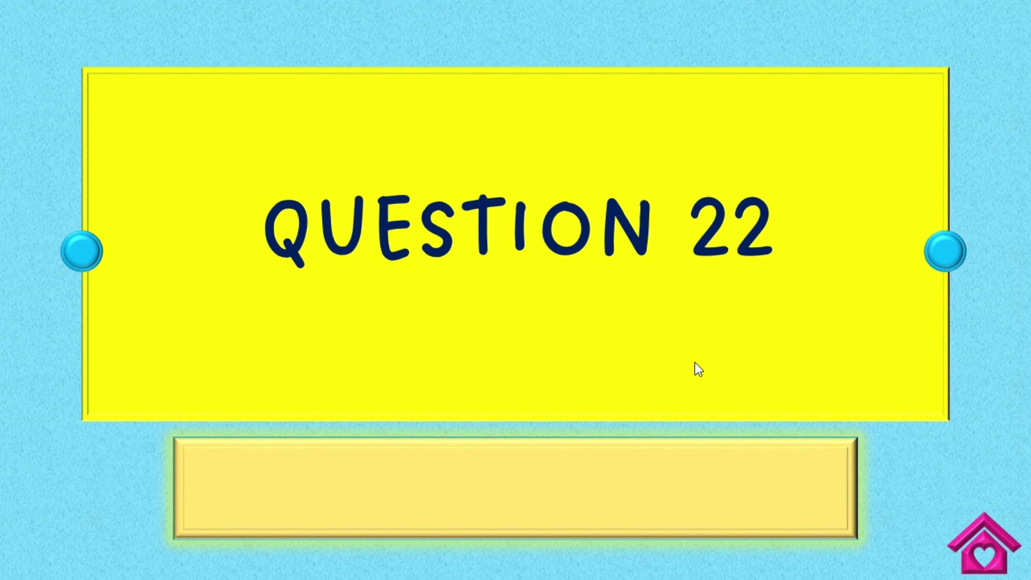
click(653, 471)
click(970, 526)
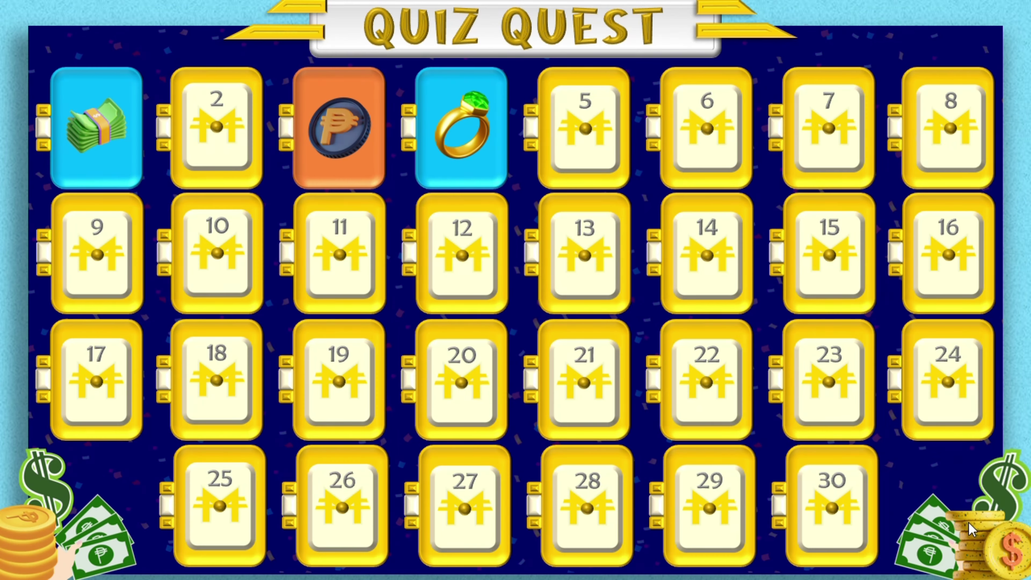
click(723, 415)
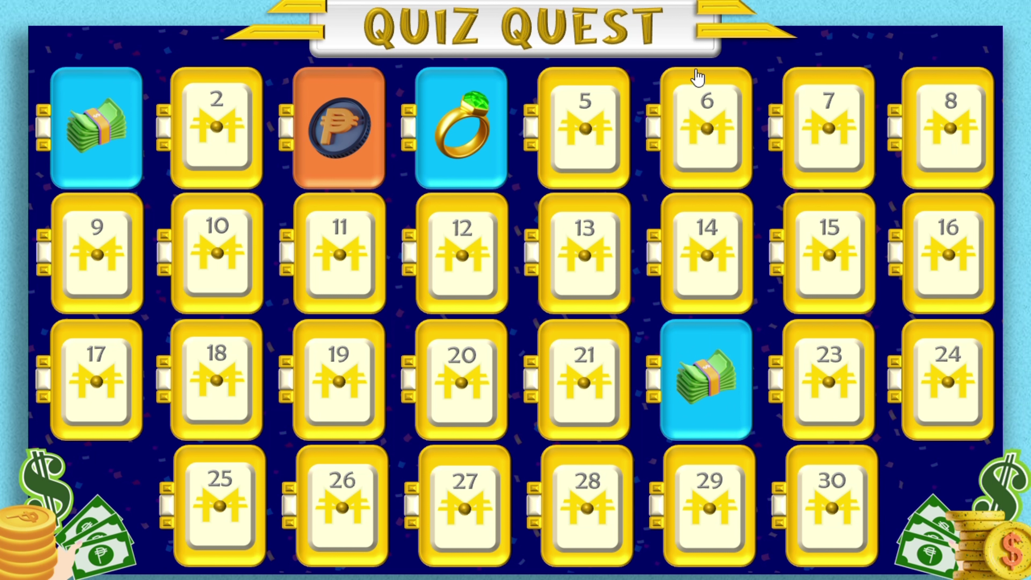
click(682, 58)
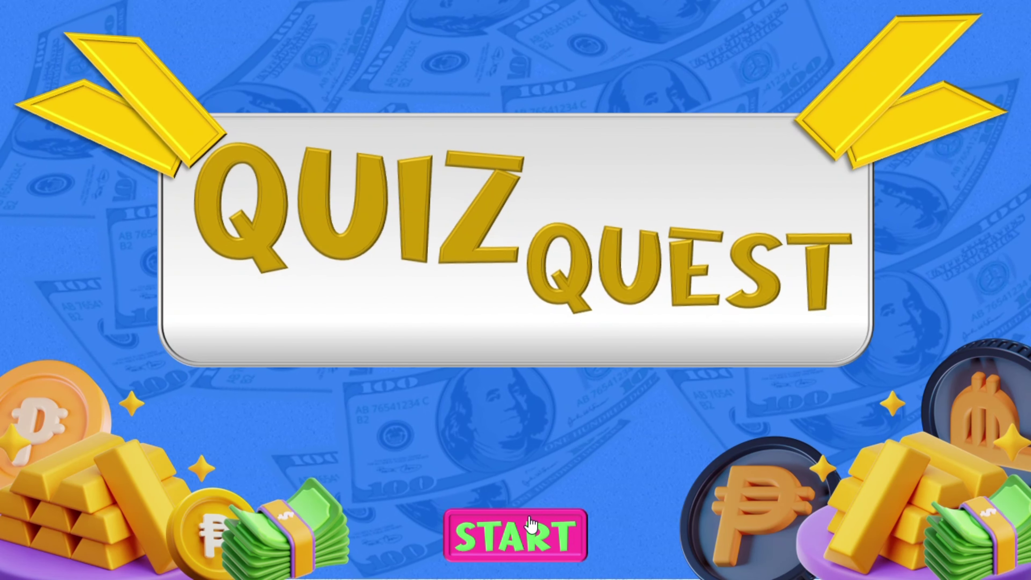
Start the game and view the Coin Cache 30 POINTS prize slide, returning to Match 3 to Win
click(552, 516)
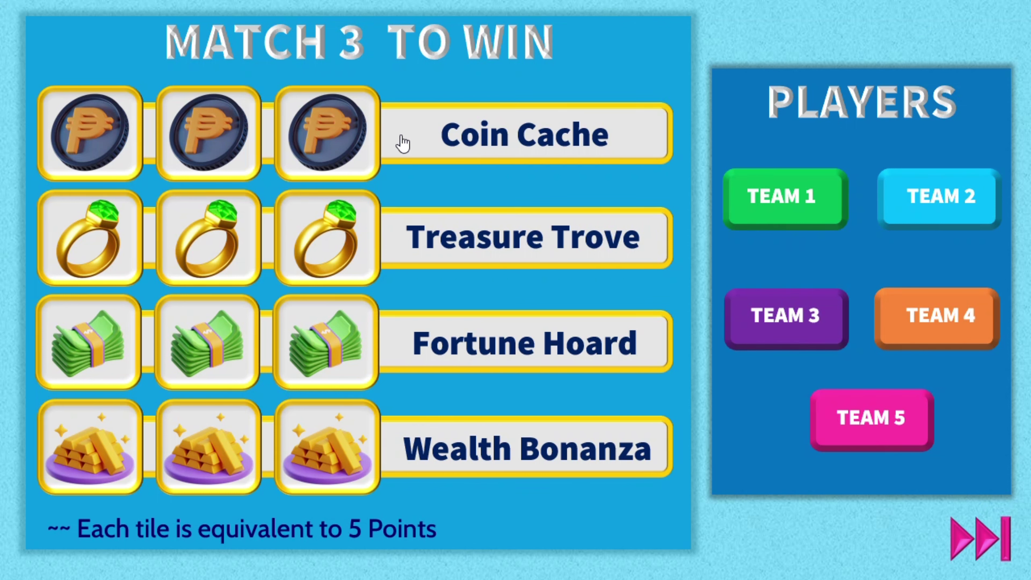
click(353, 144)
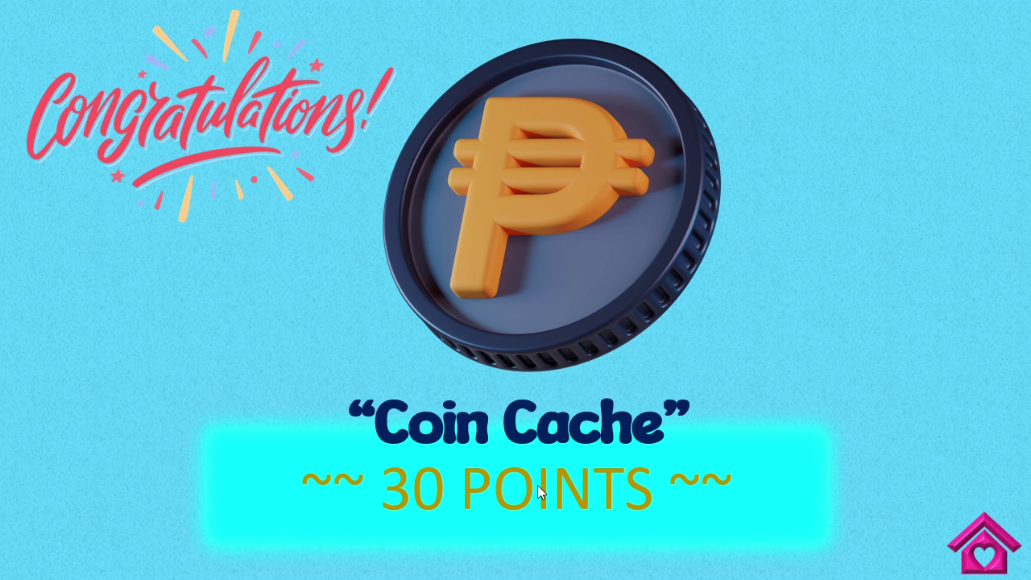
click(991, 541)
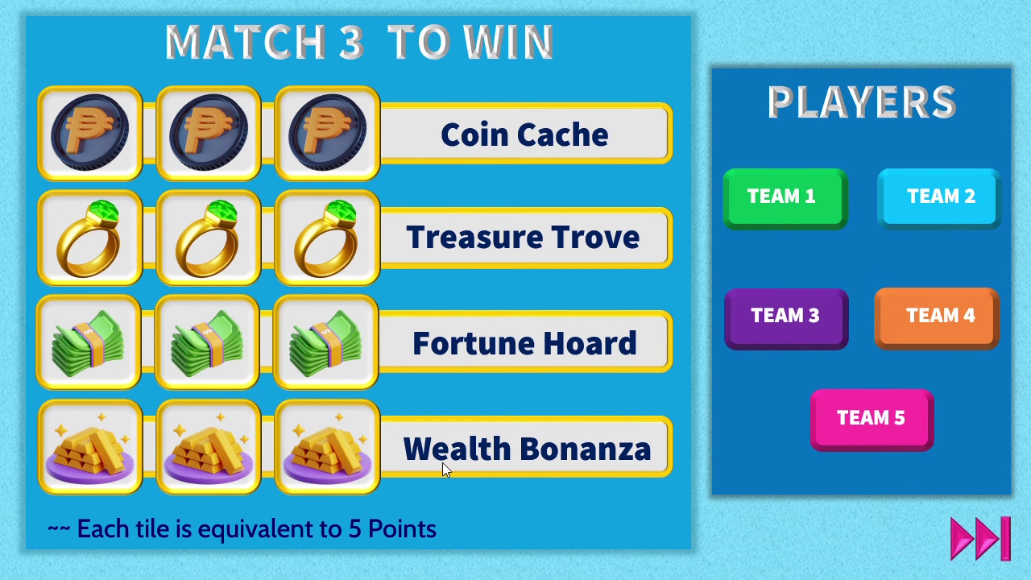
View the Fortune Hoard 75 POINTS prize slide, return, then advance past the last slide
click(328, 370)
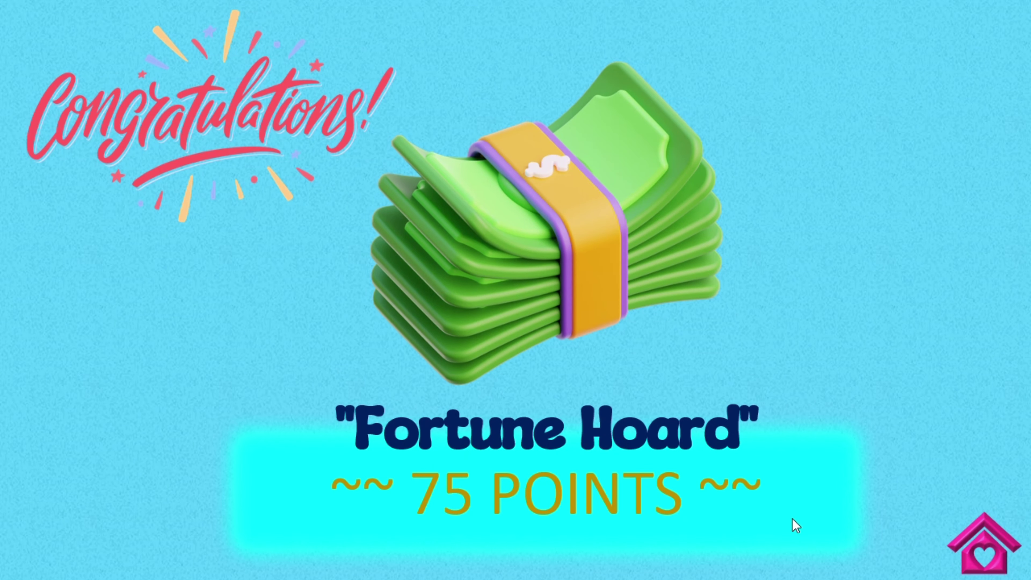
click(996, 552)
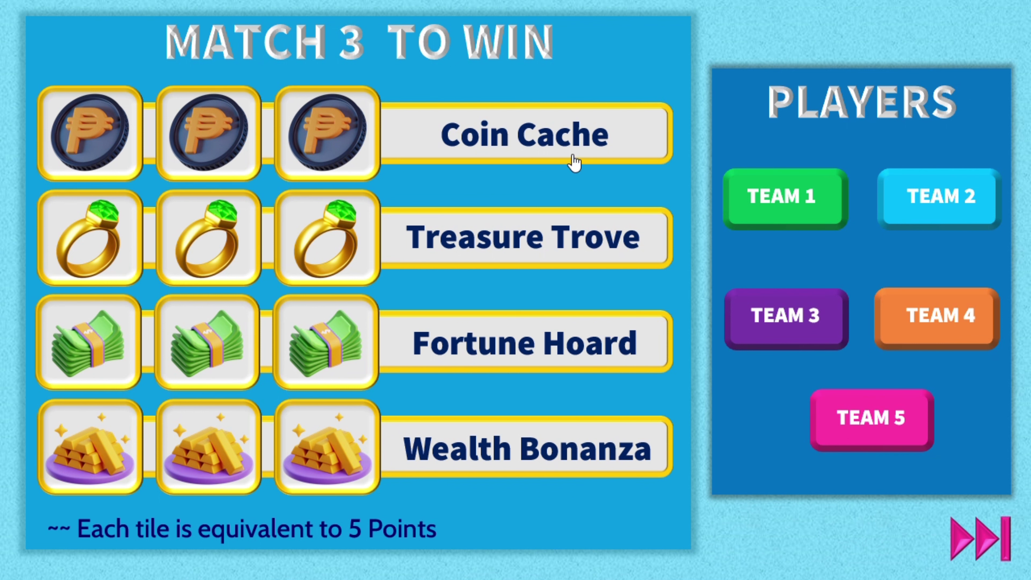
click(464, 30)
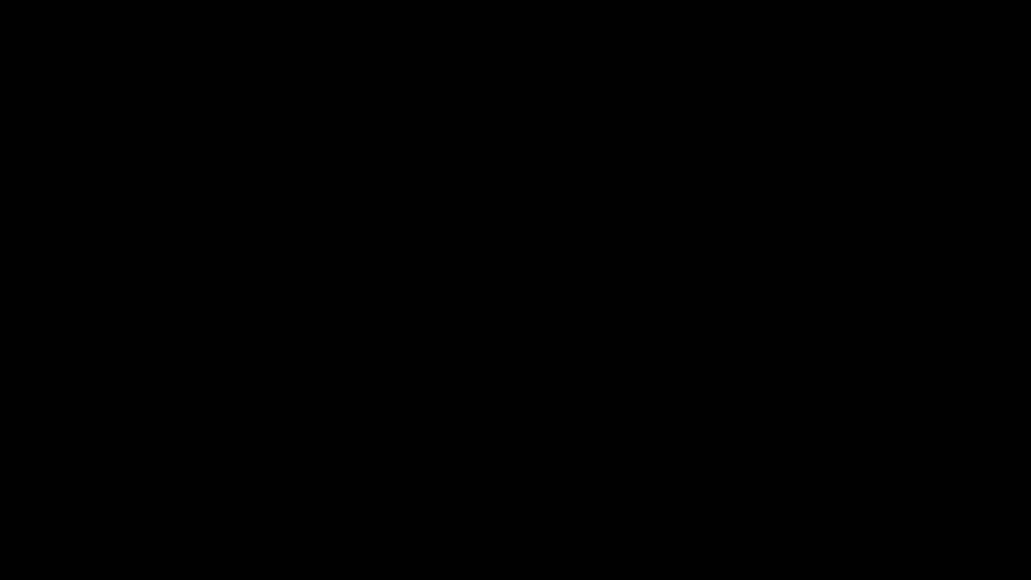